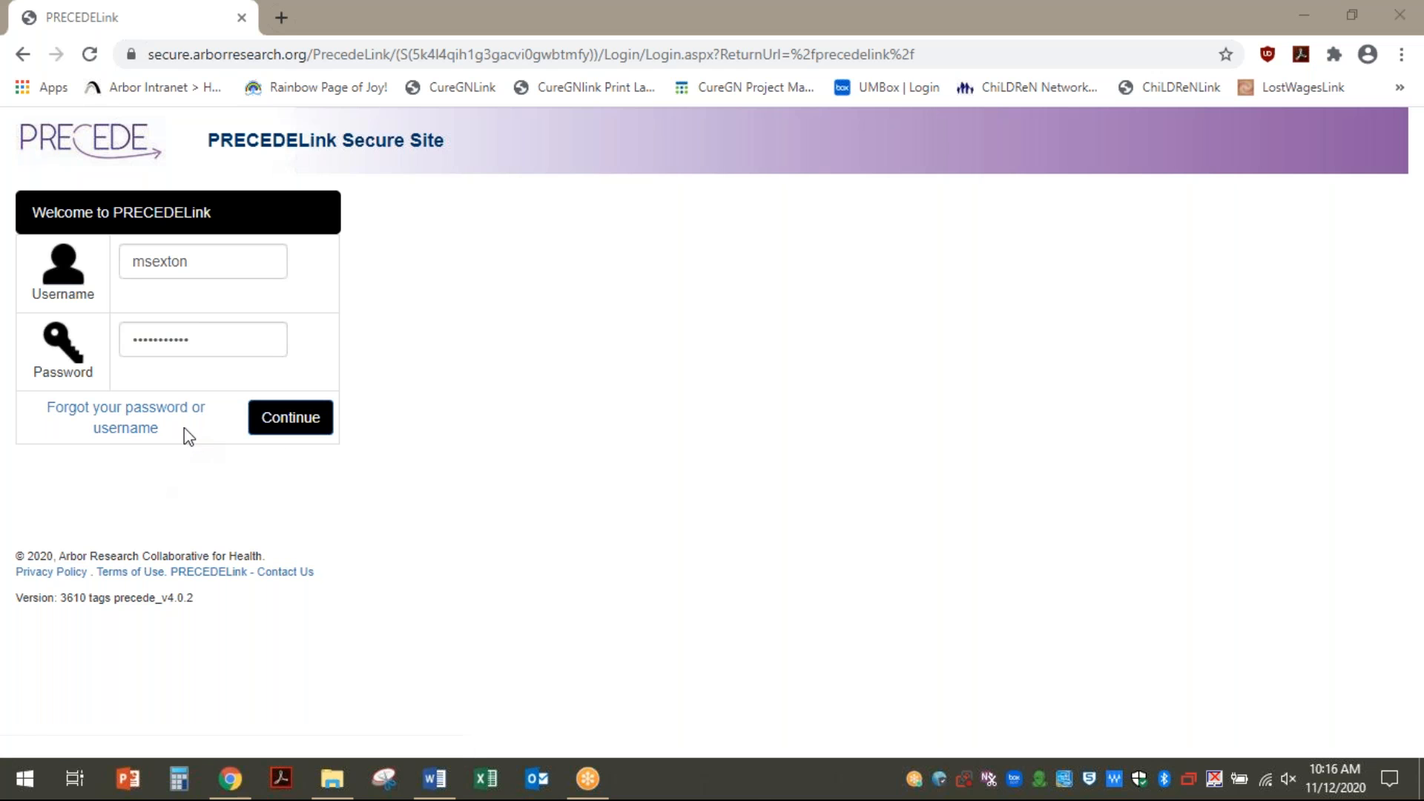
Look at the forgotten-password page, then return to the login page
click(128, 418)
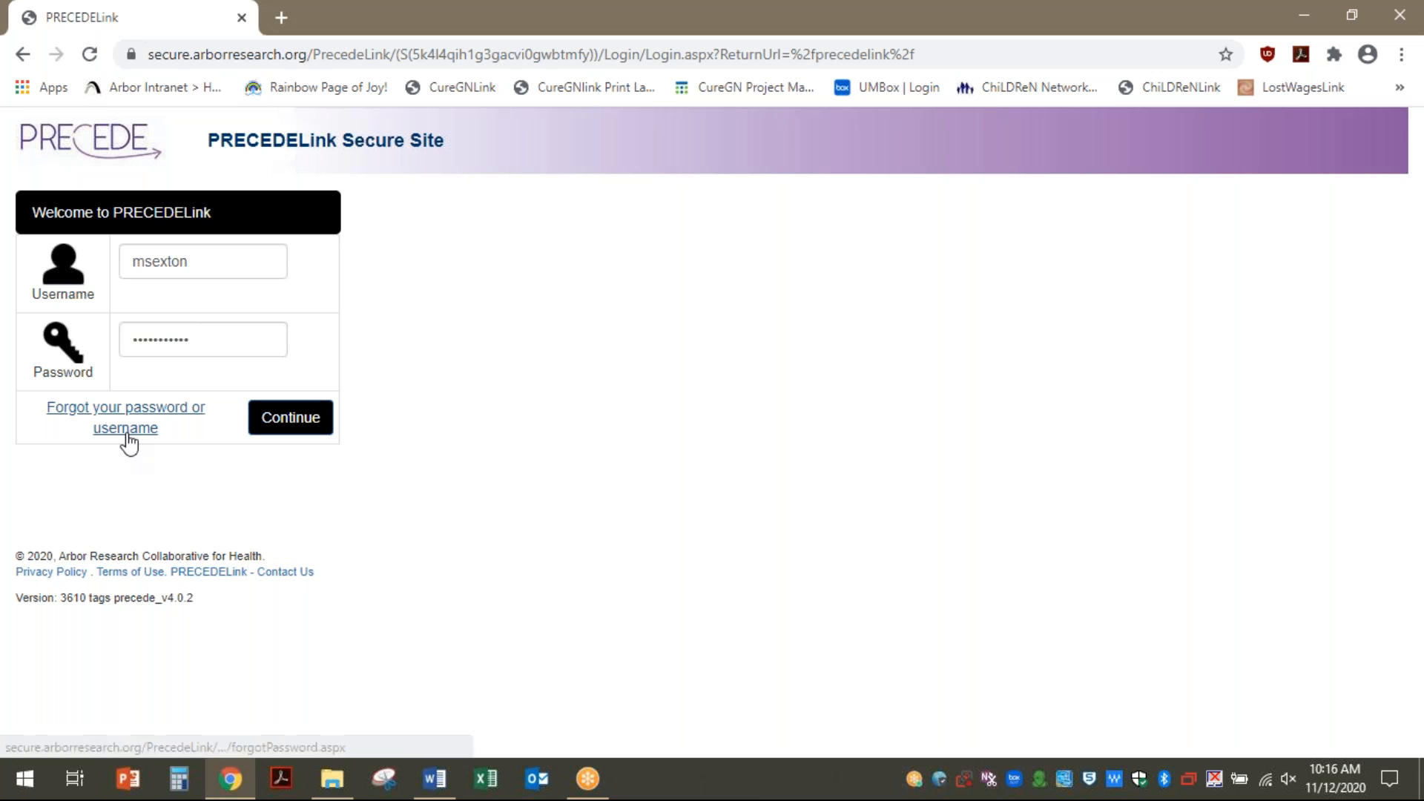
click(127, 434)
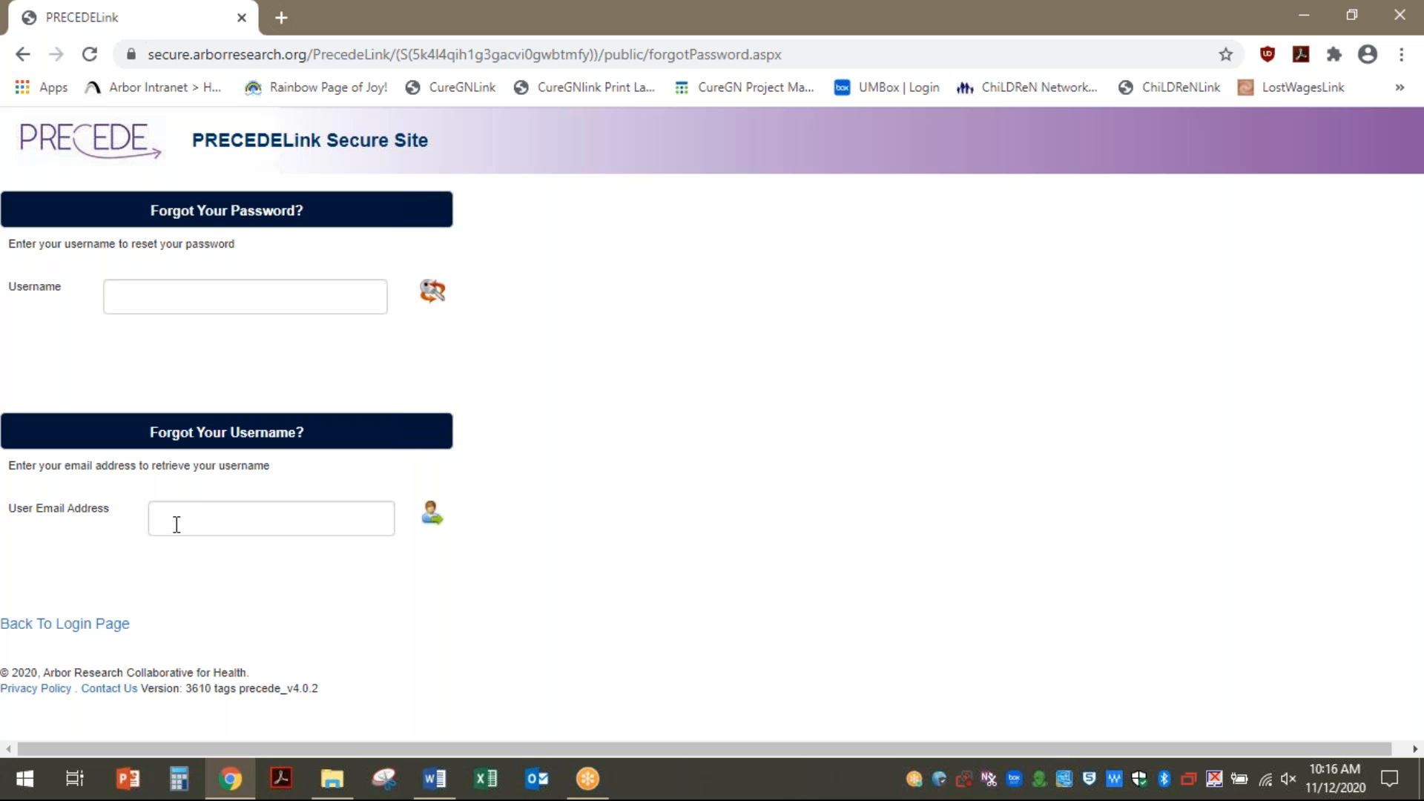
click(90, 631)
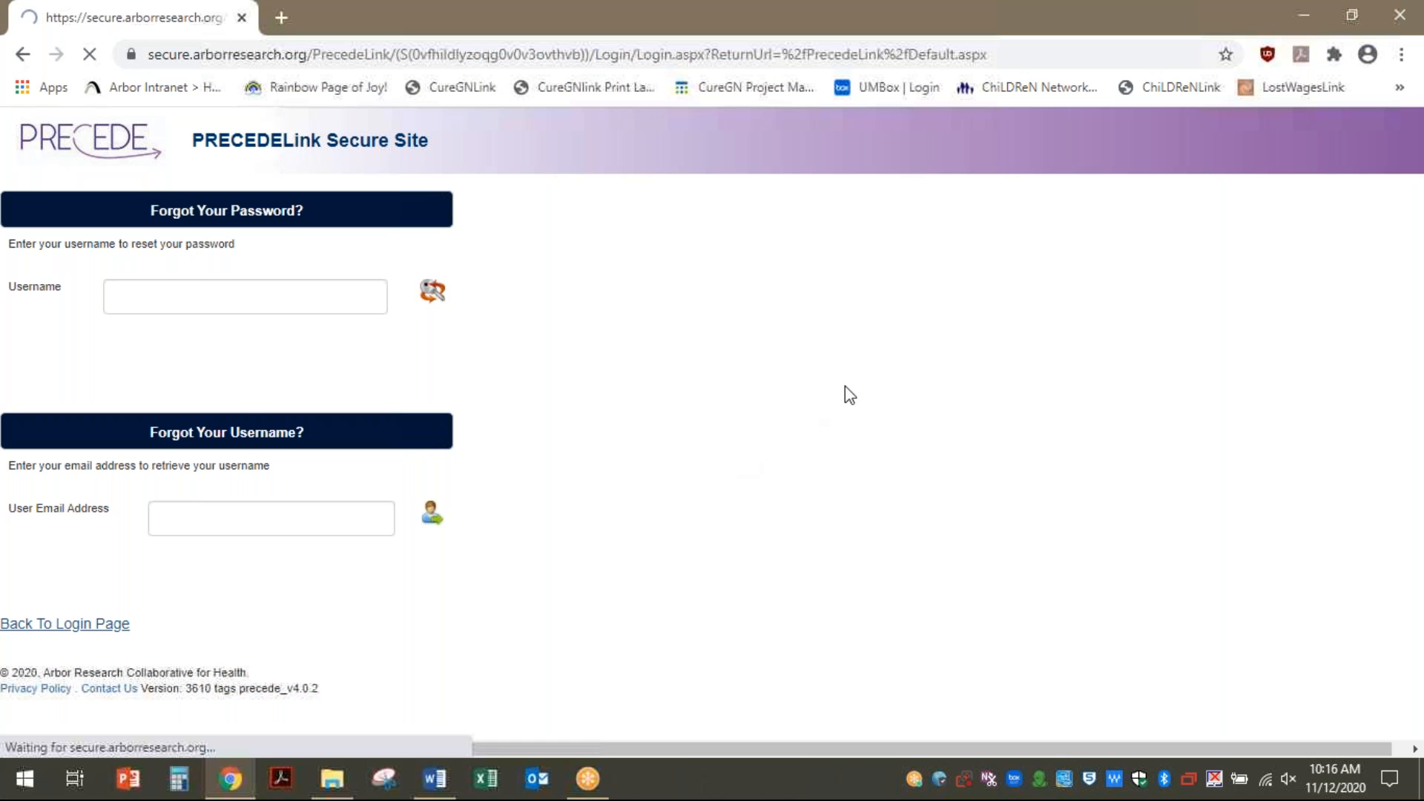
Sign in to PRECEDELink with the account's username and password
click(192, 269)
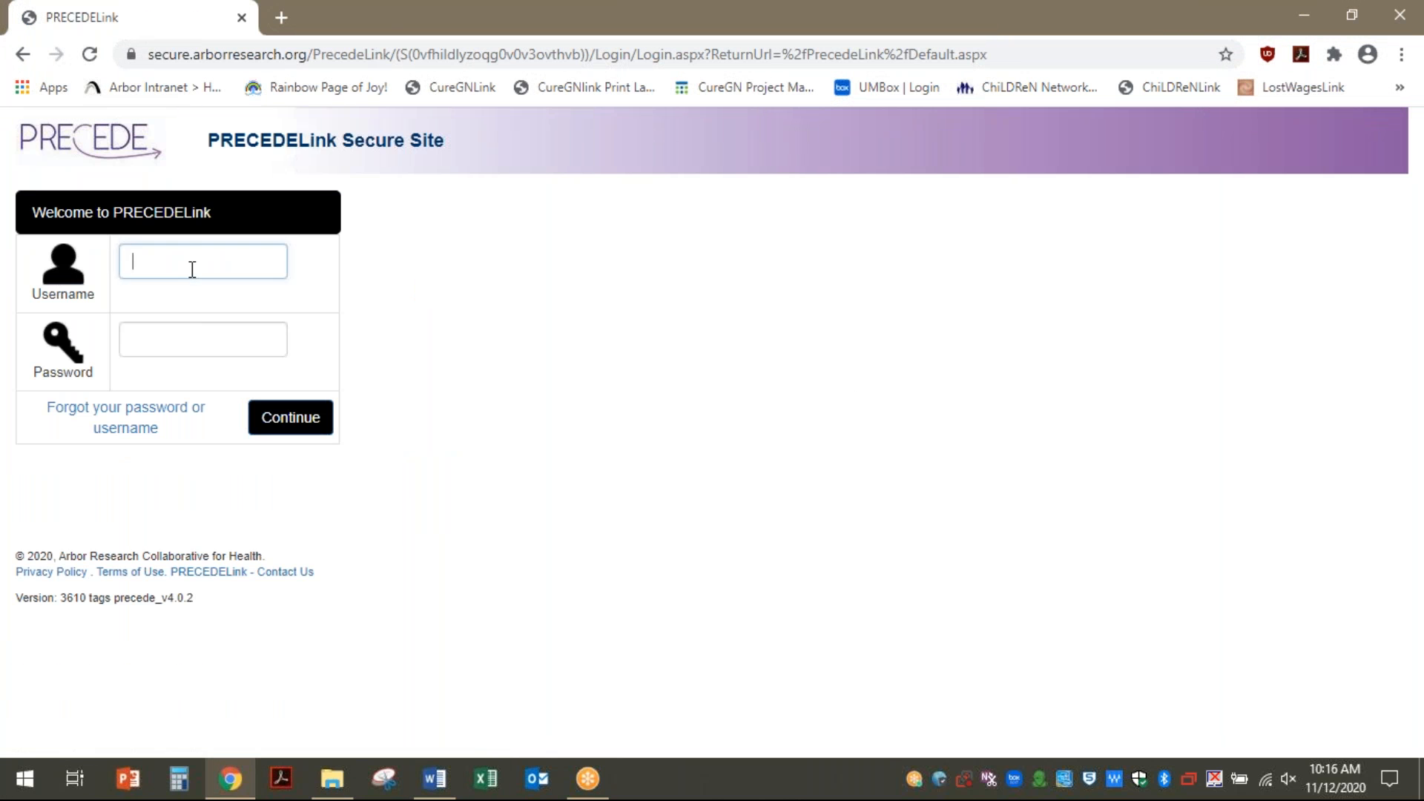
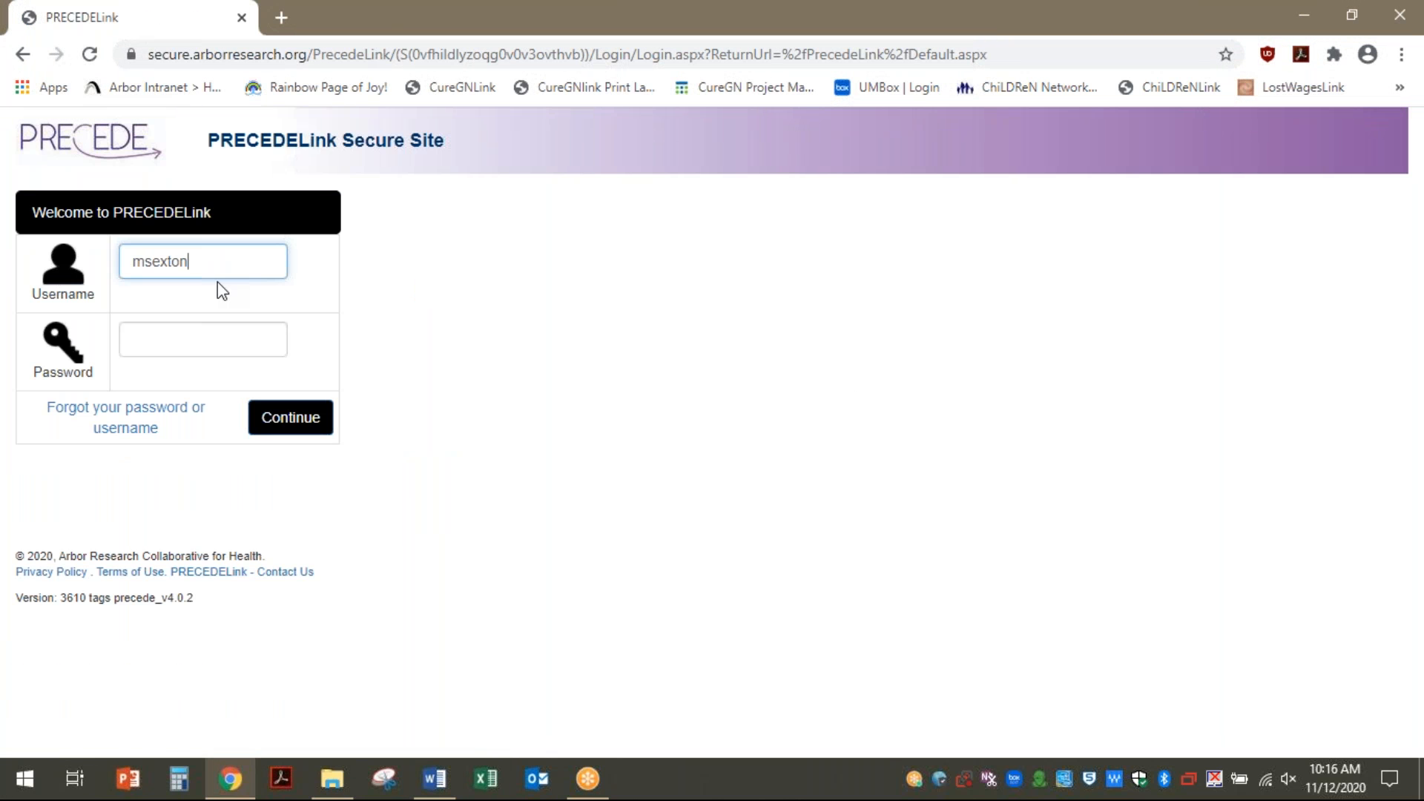
key(Tab)
text(••••••)
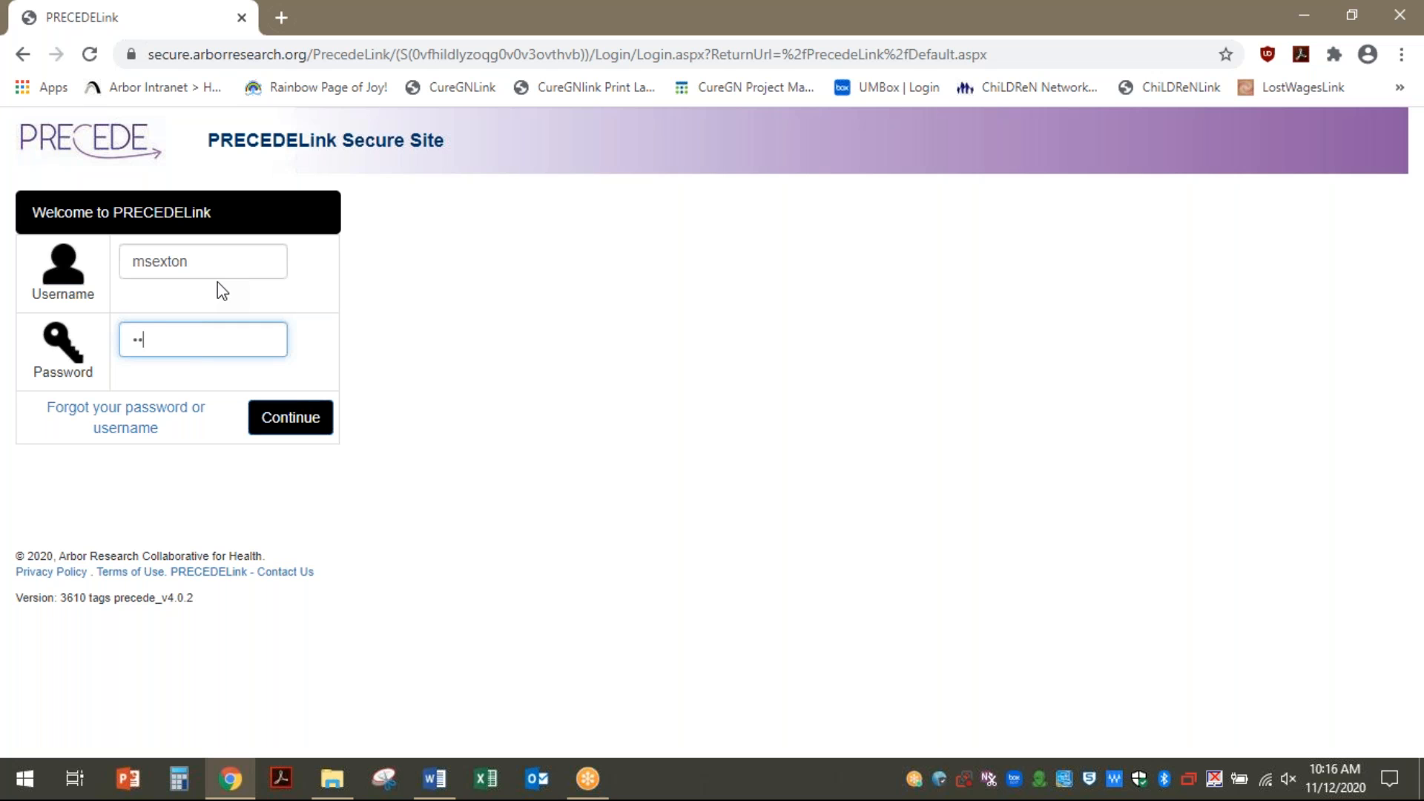
text(•••••)
click(289, 430)
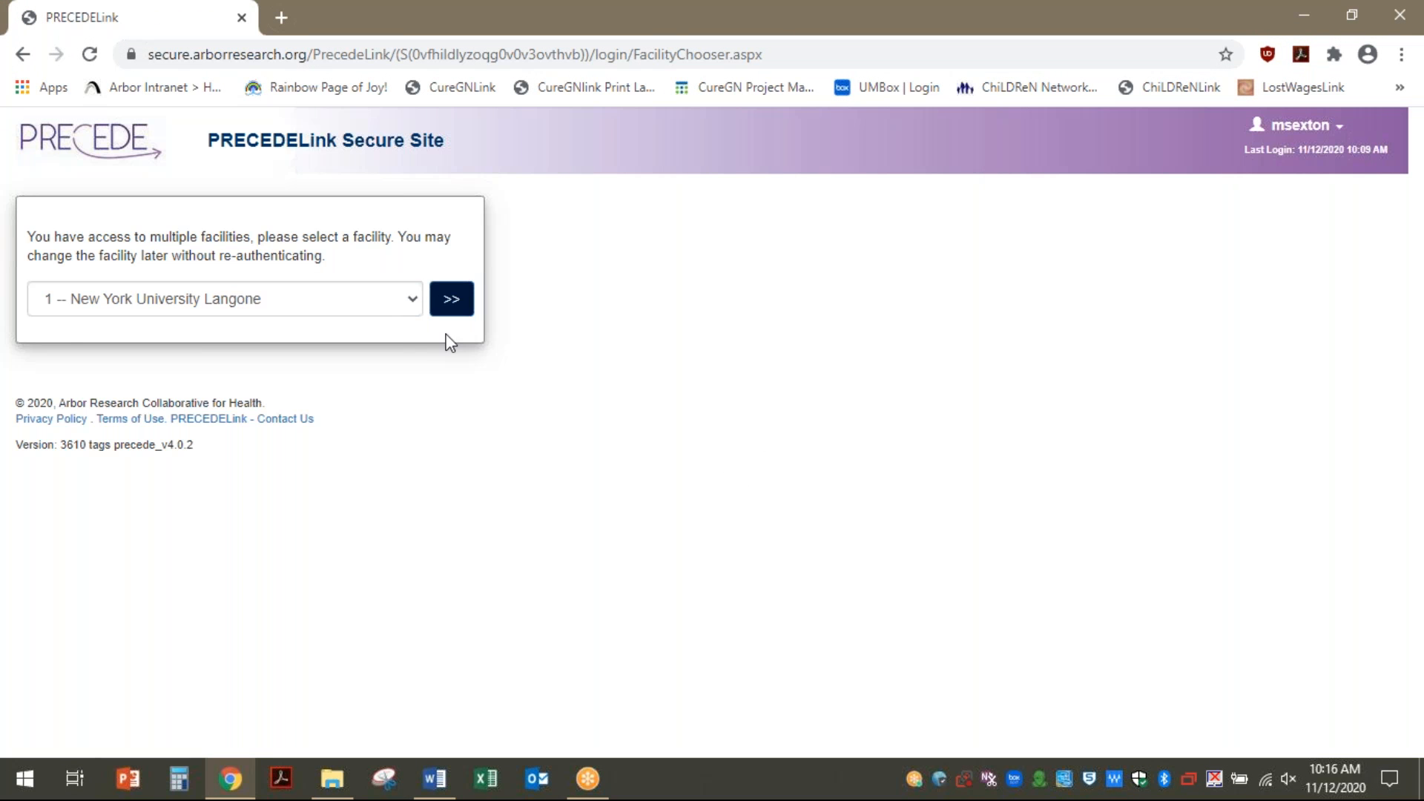
Choose '900 -- Test Facility 900' from the facility list and continue into it
click(413, 303)
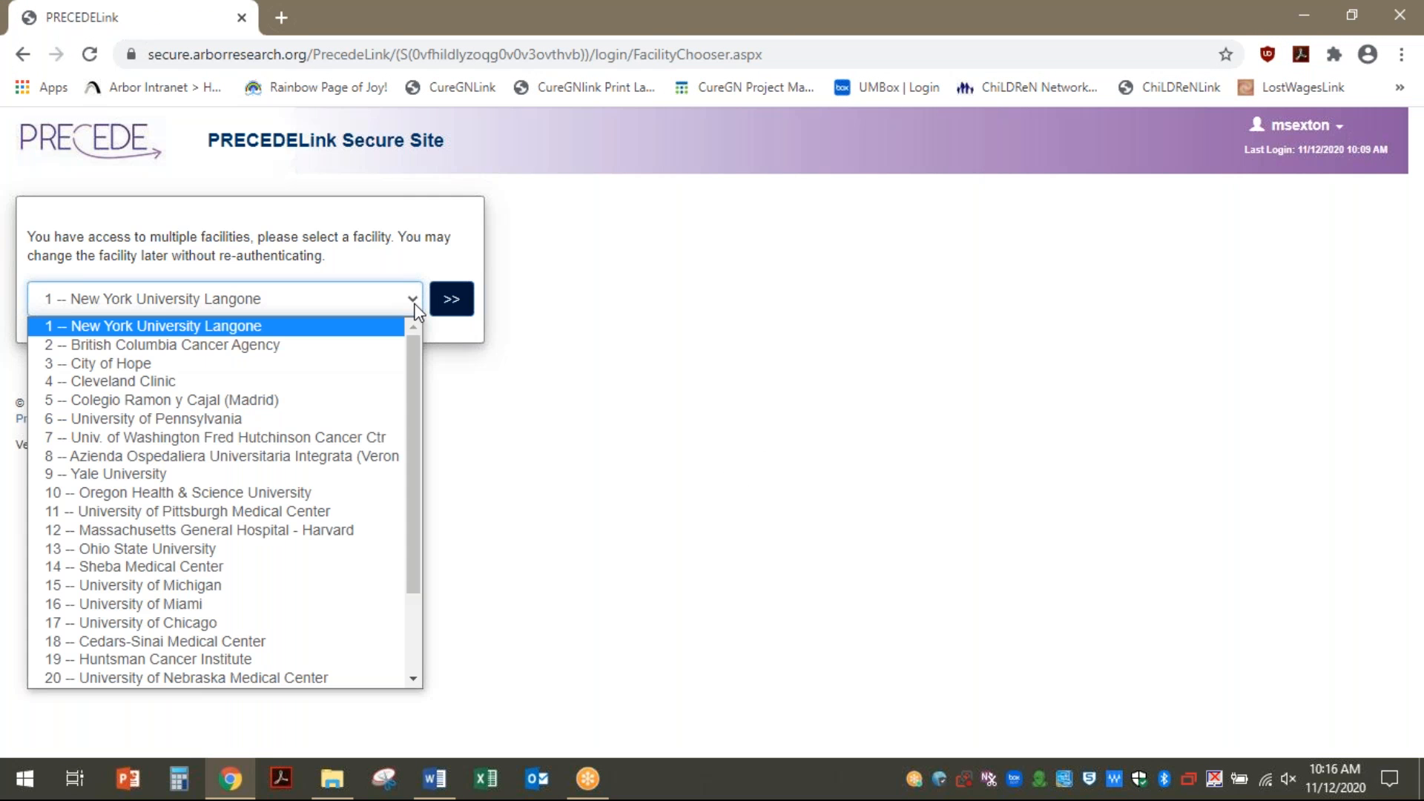
scroll(304, 490, down, 3)
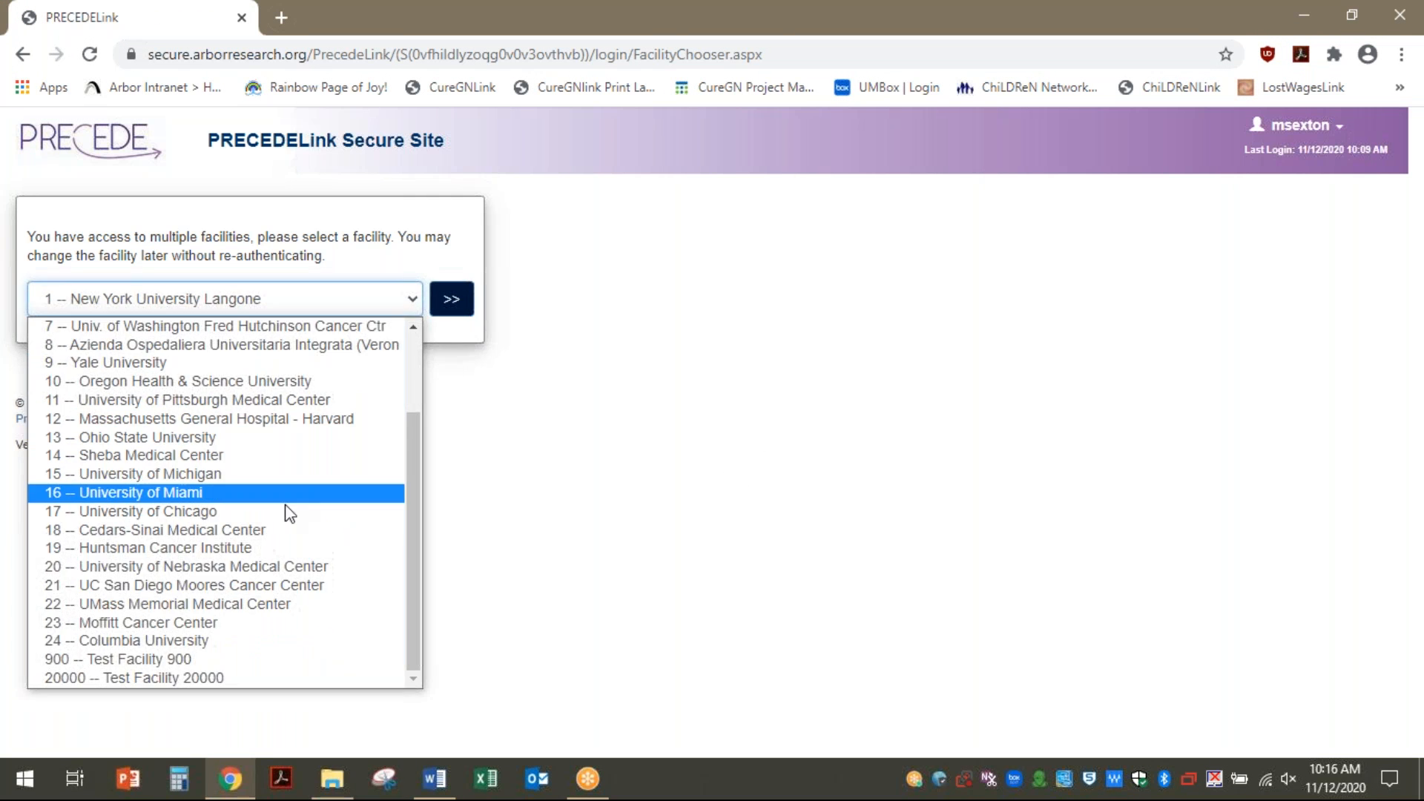
click(187, 657)
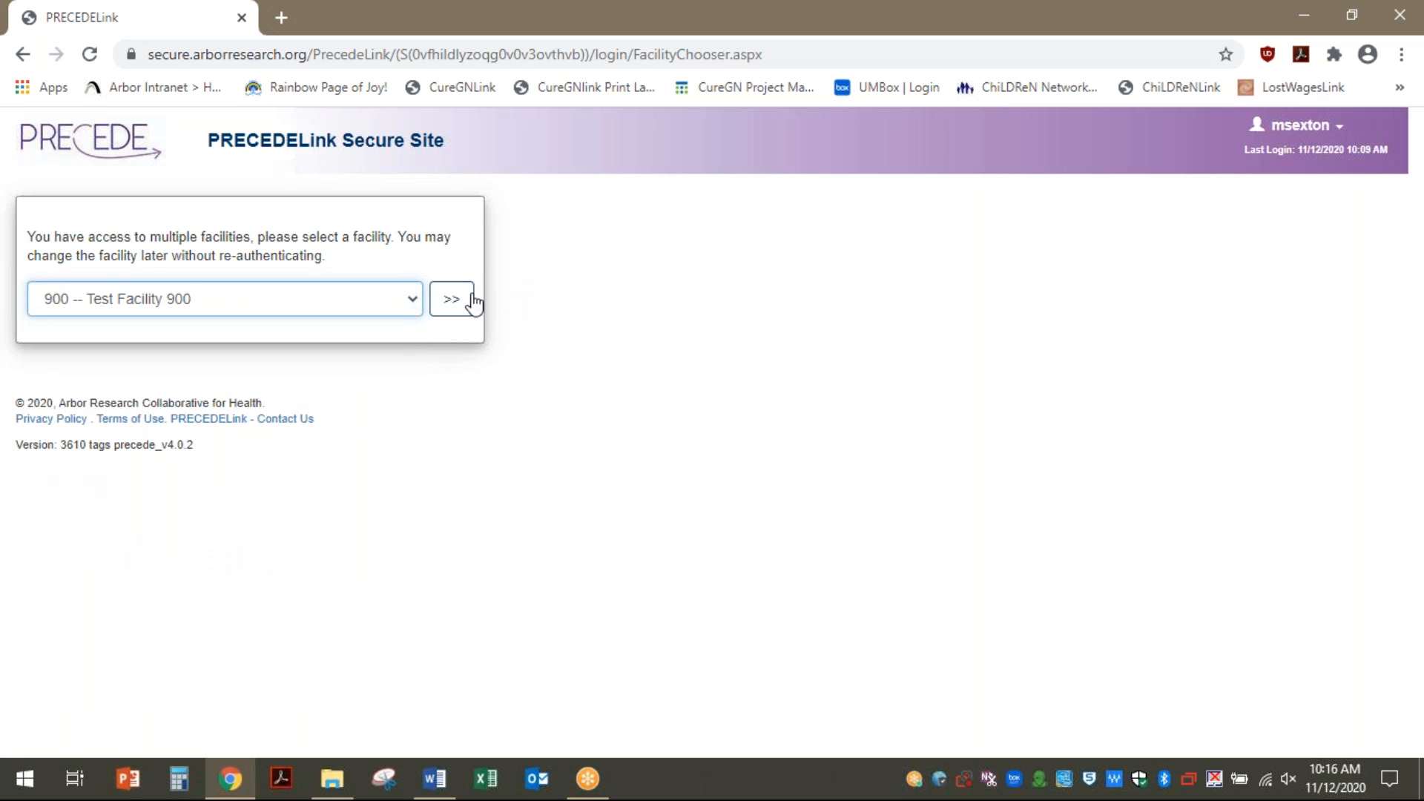
click(447, 311)
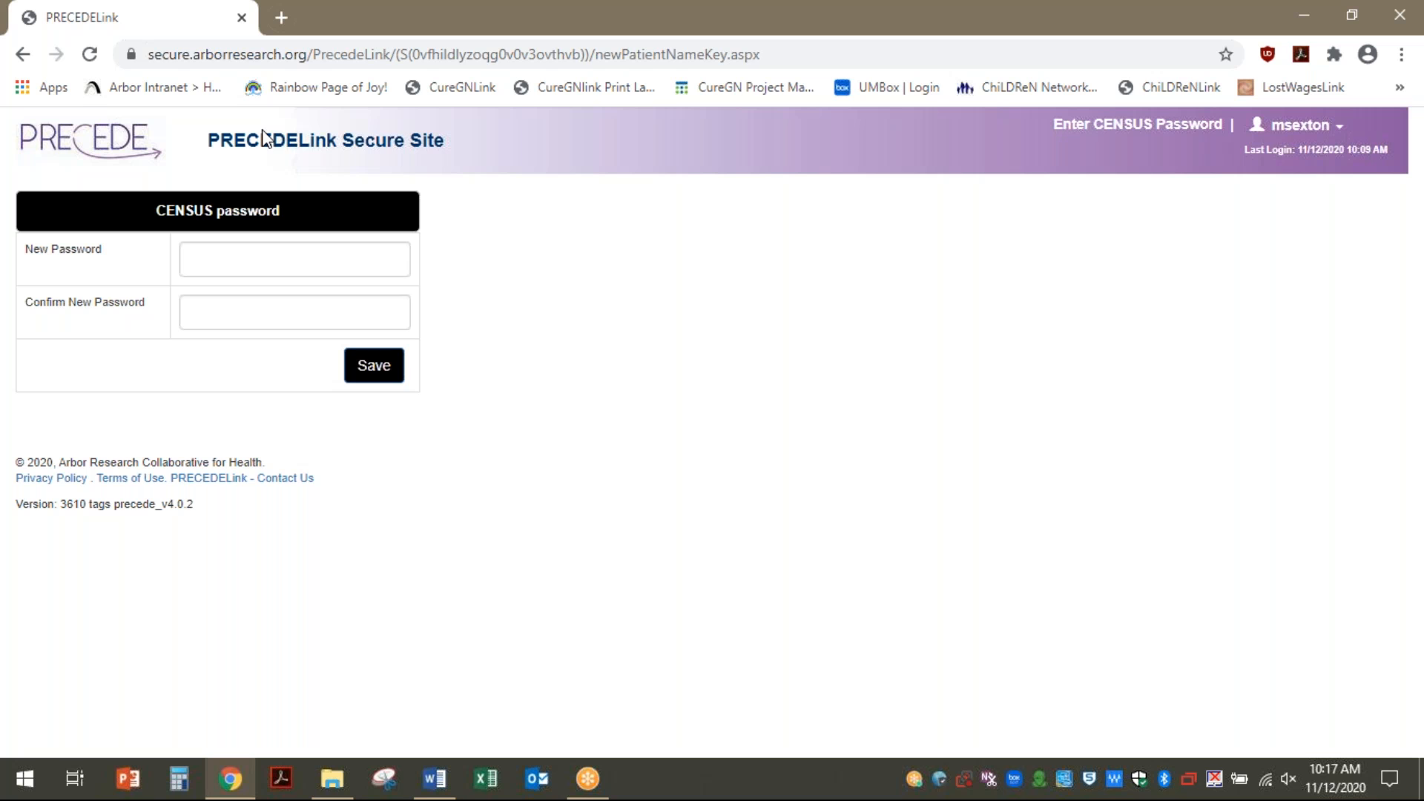
Enter the new CENSUS password, confirm it, and save to reach the Facility 900 Home dashboard
click(202, 260)
text(*******)
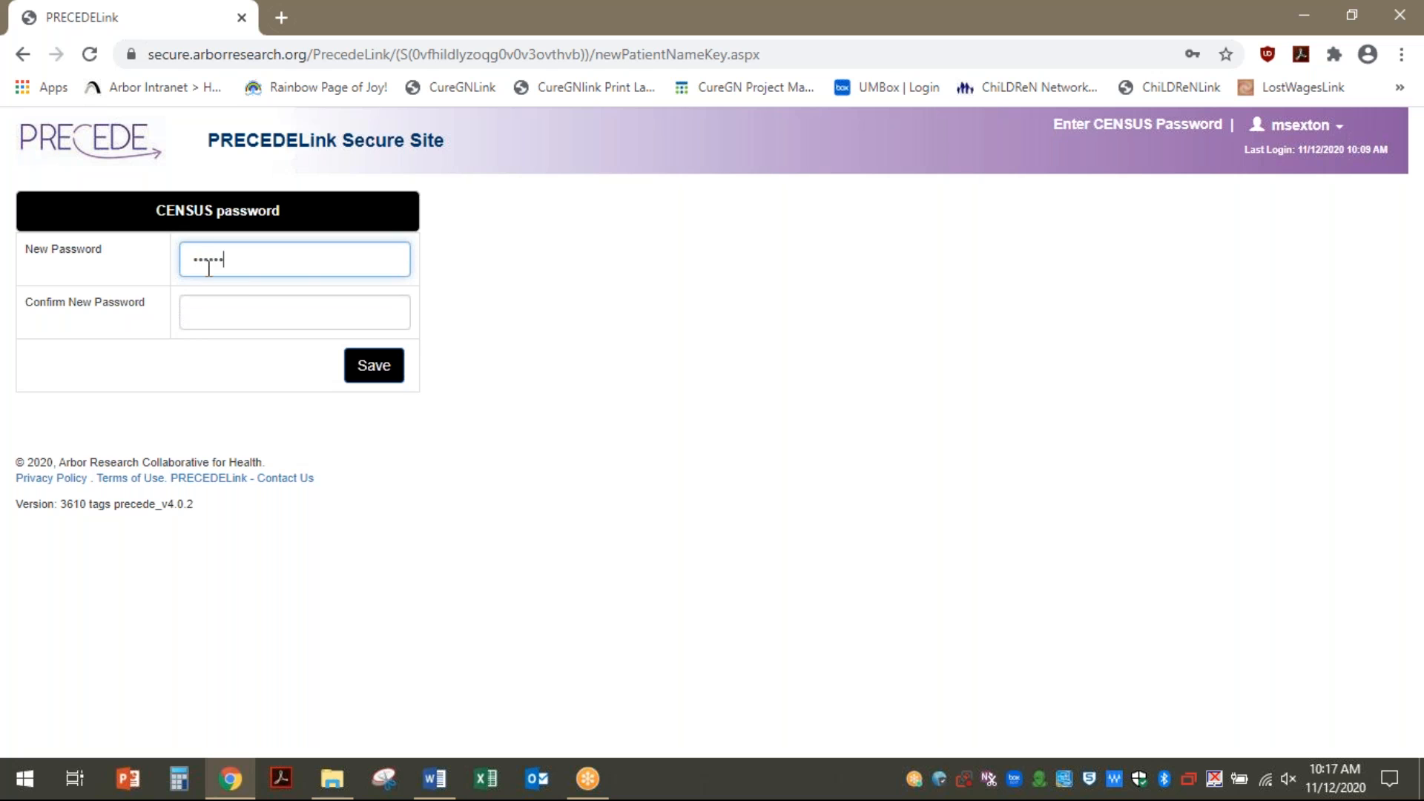
key(Tab)
double_click(208, 268)
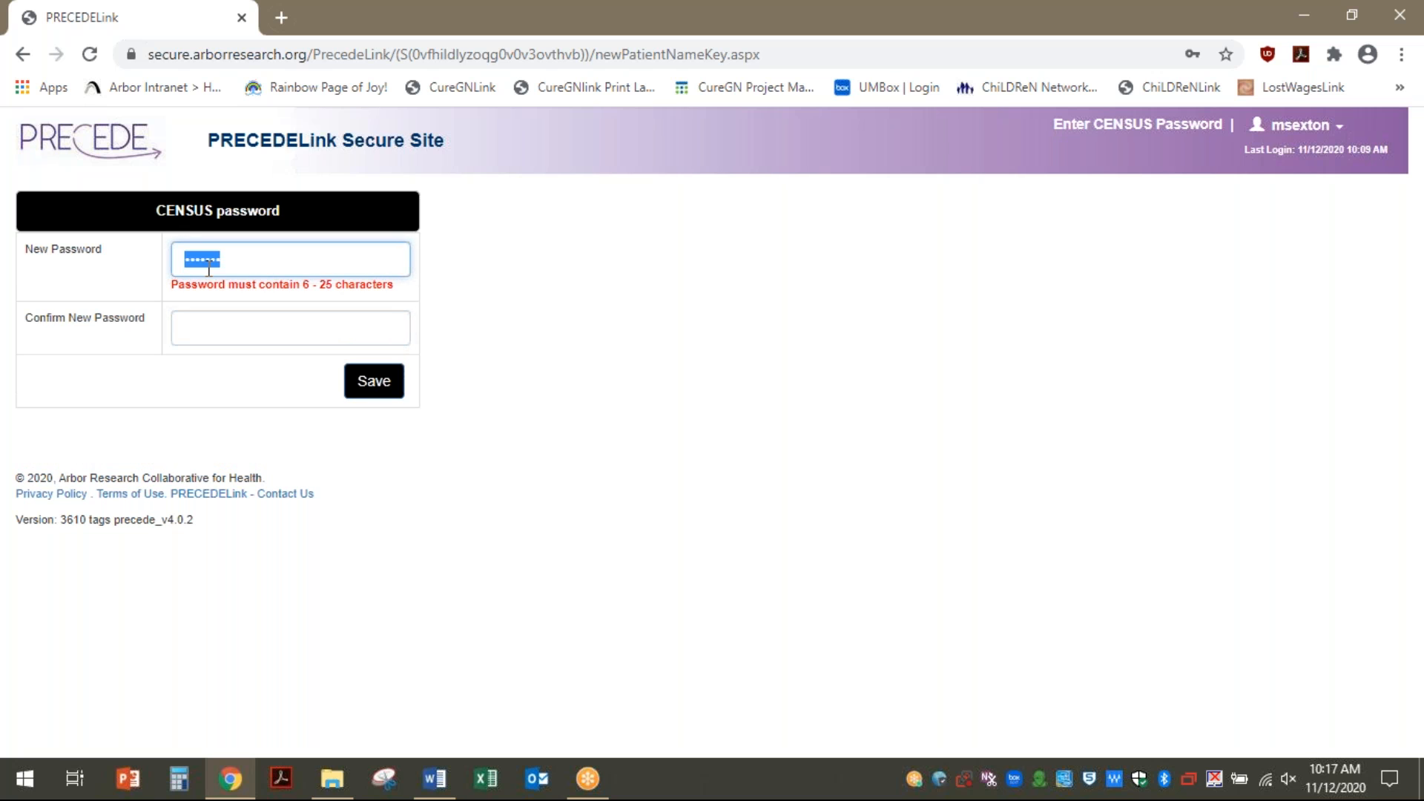
text(*******)
key(Tab)
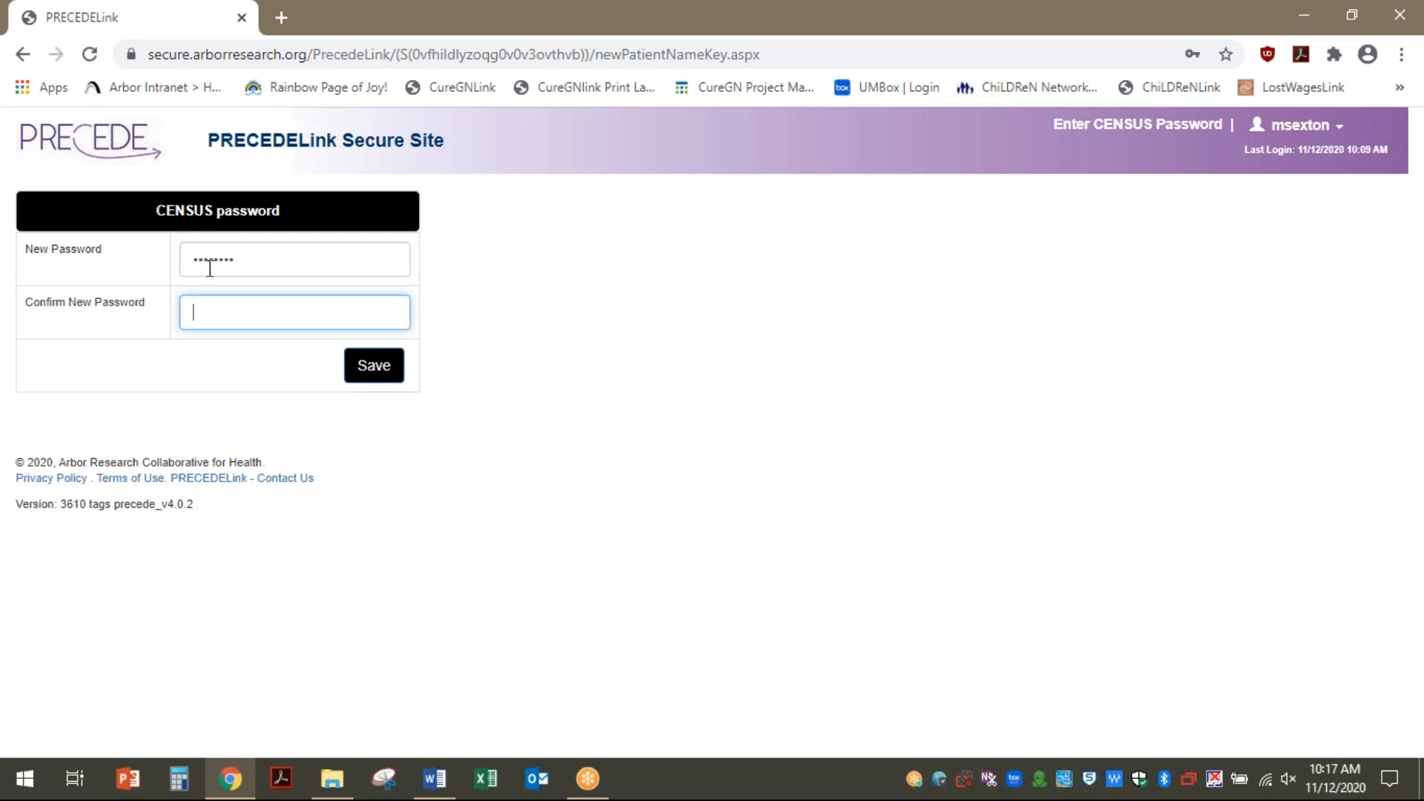
text(********)
click(373, 380)
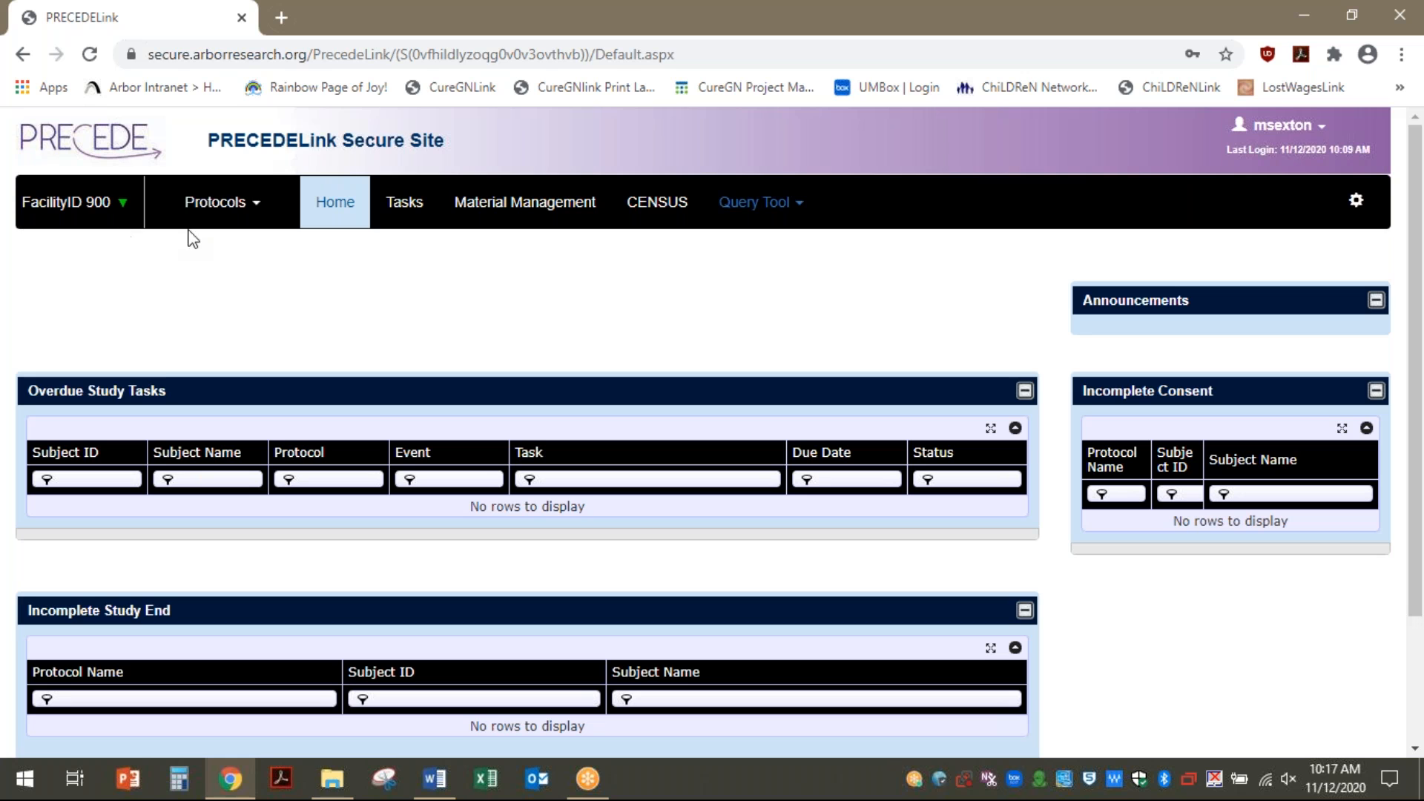
Glance at the Protocols list, then go to Manage All Accounts from the settings gear
click(251, 210)
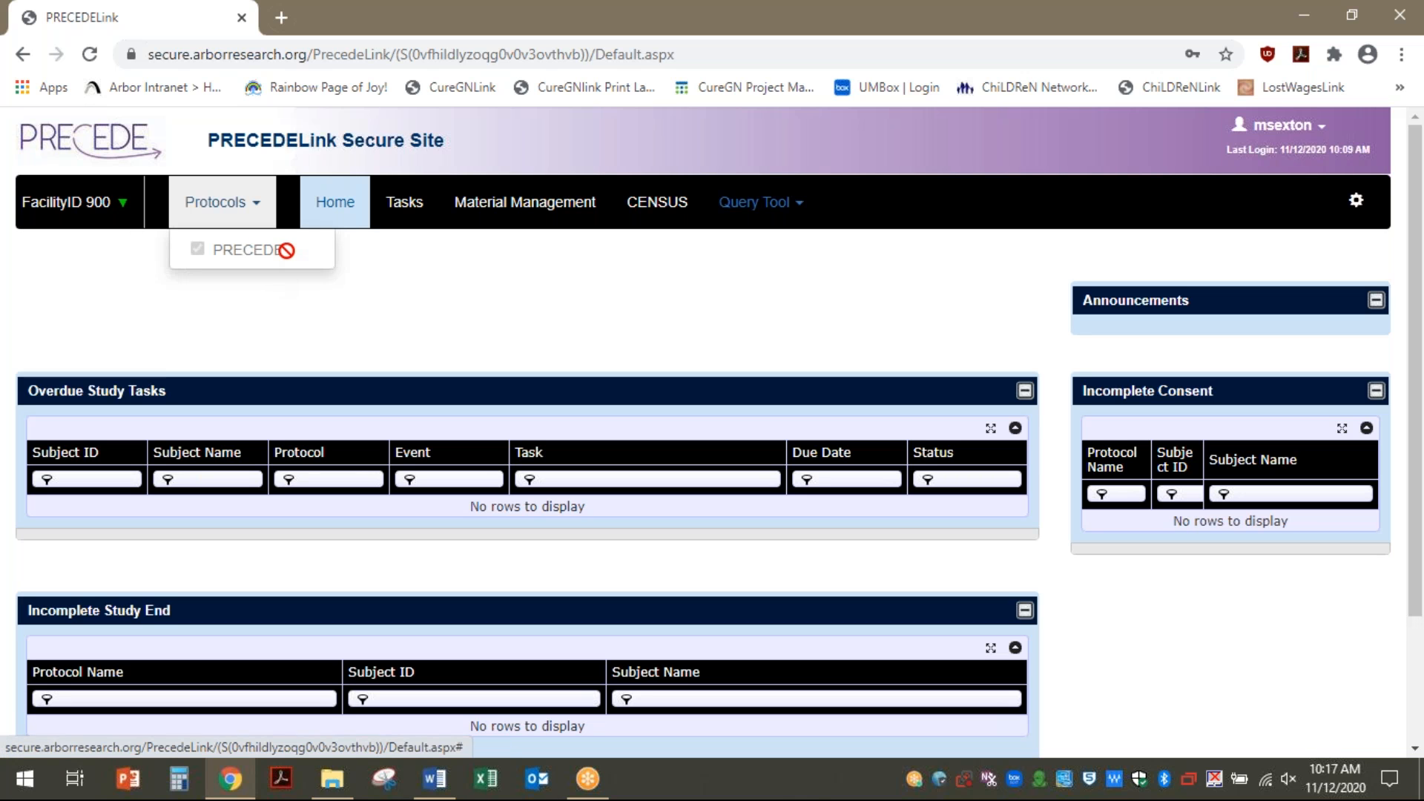
click(393, 295)
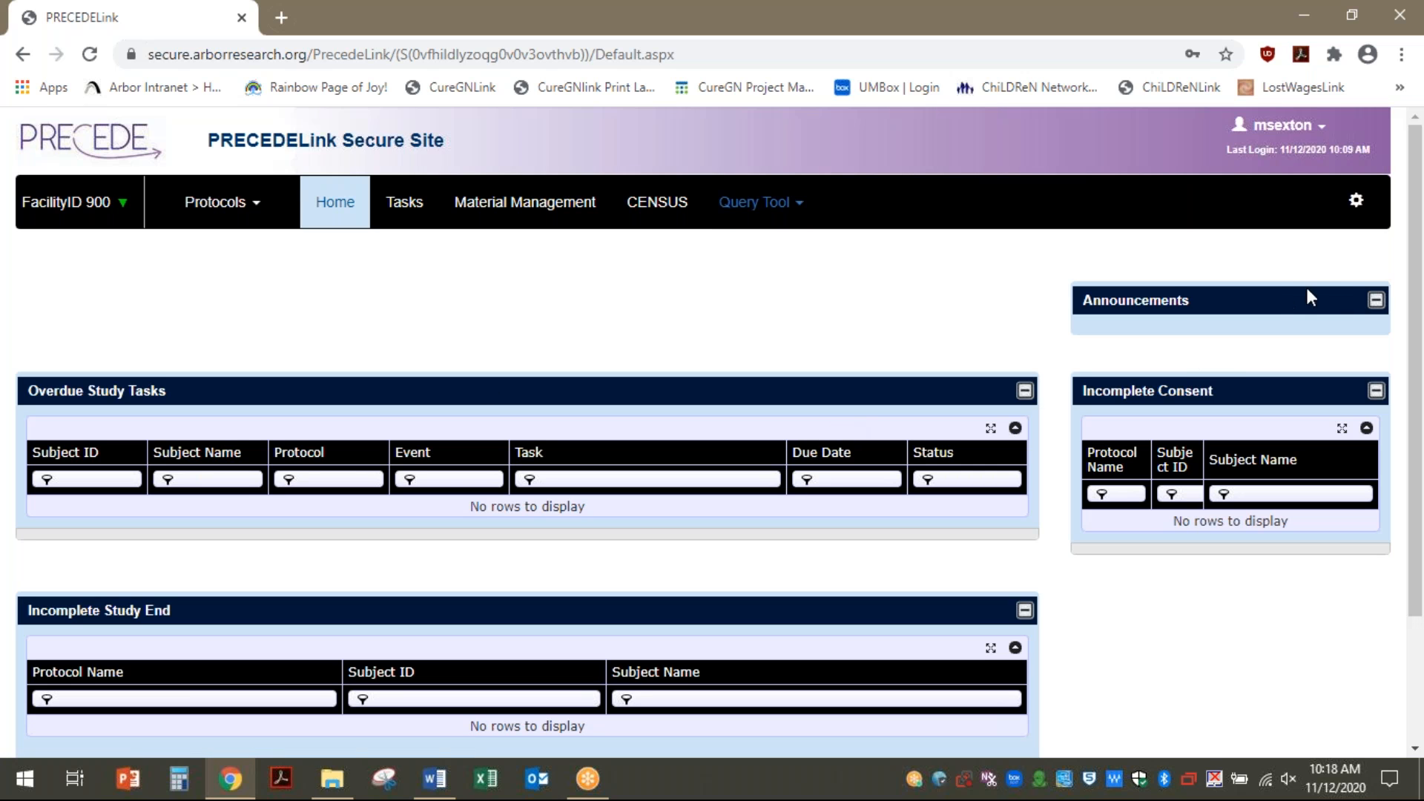
click(1358, 206)
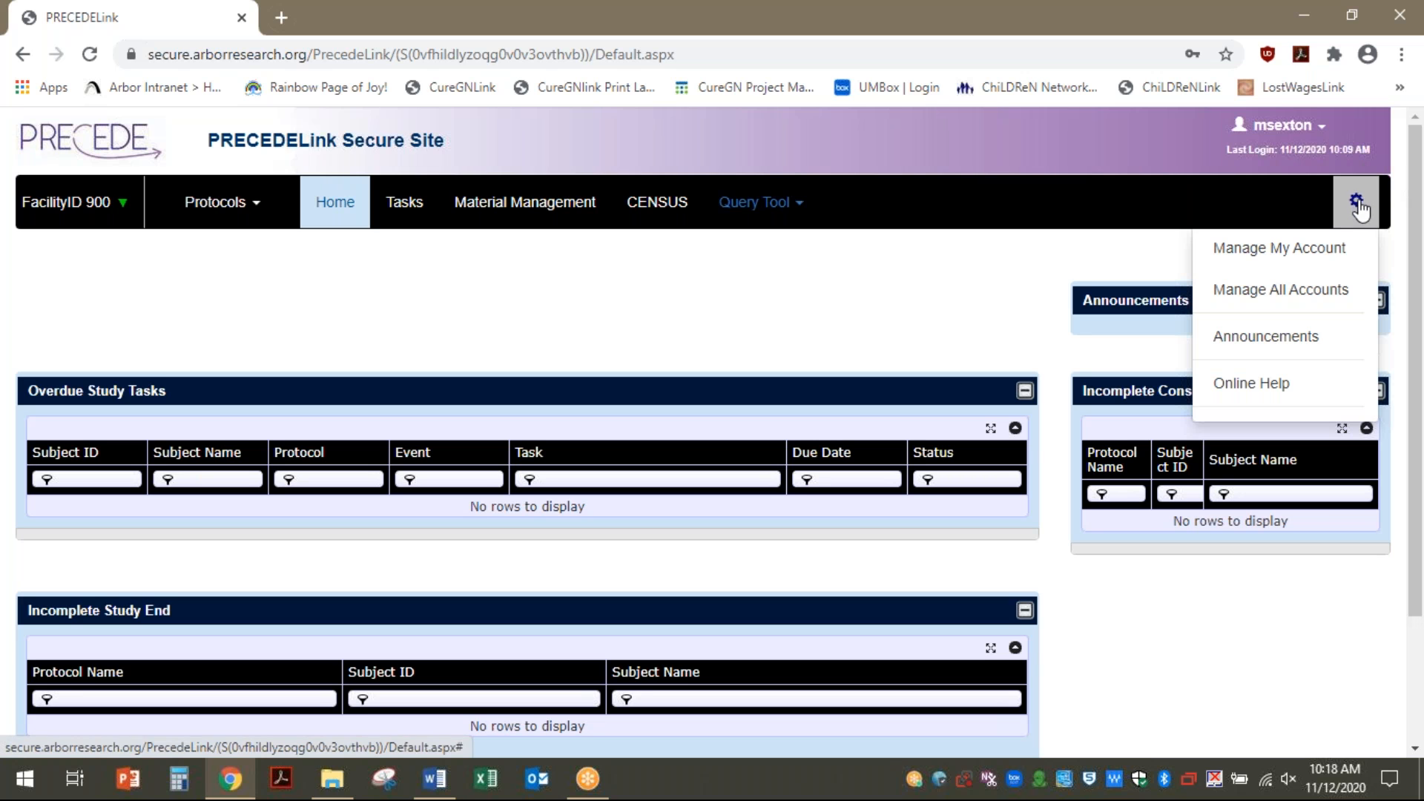
click(1320, 300)
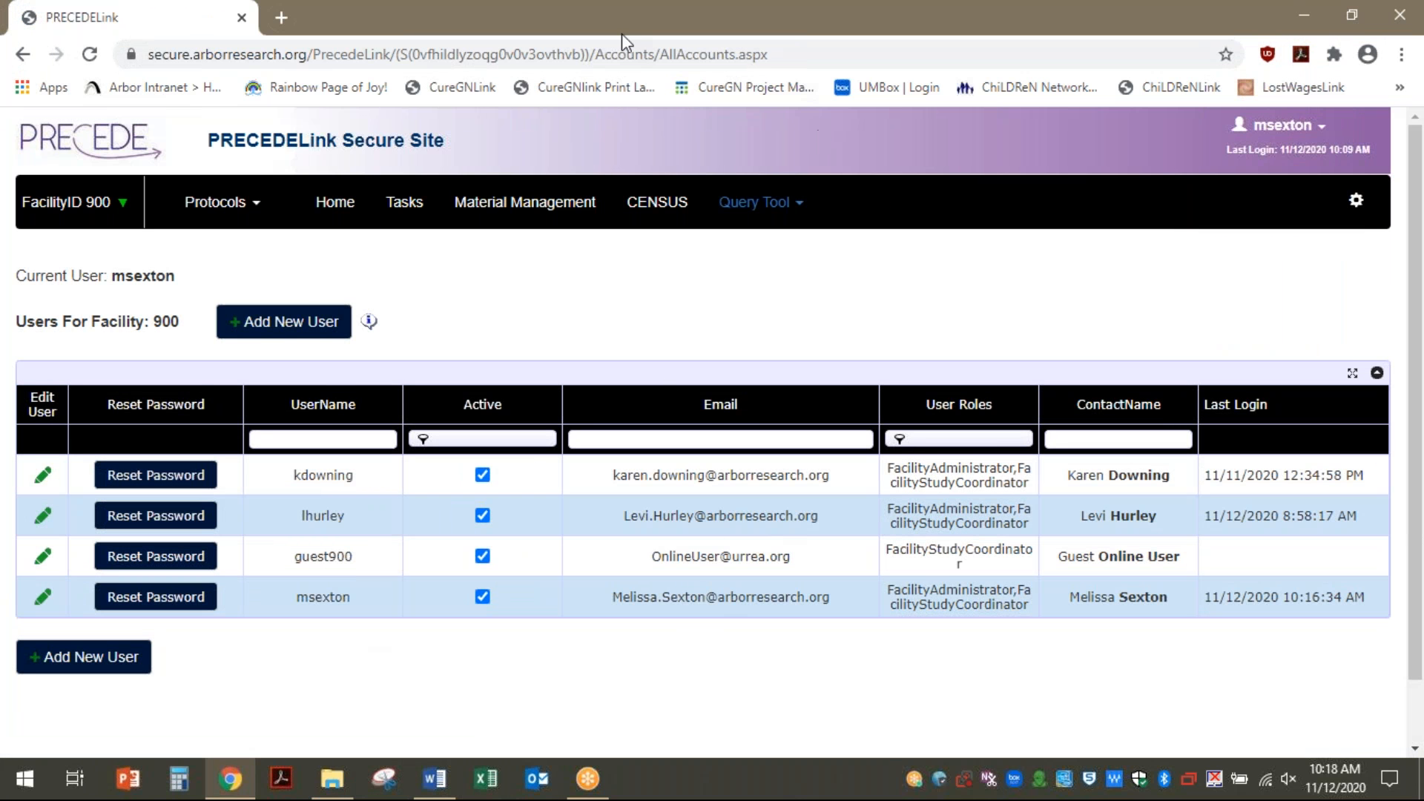
Start a new user and fill in the surname and given name
click(285, 336)
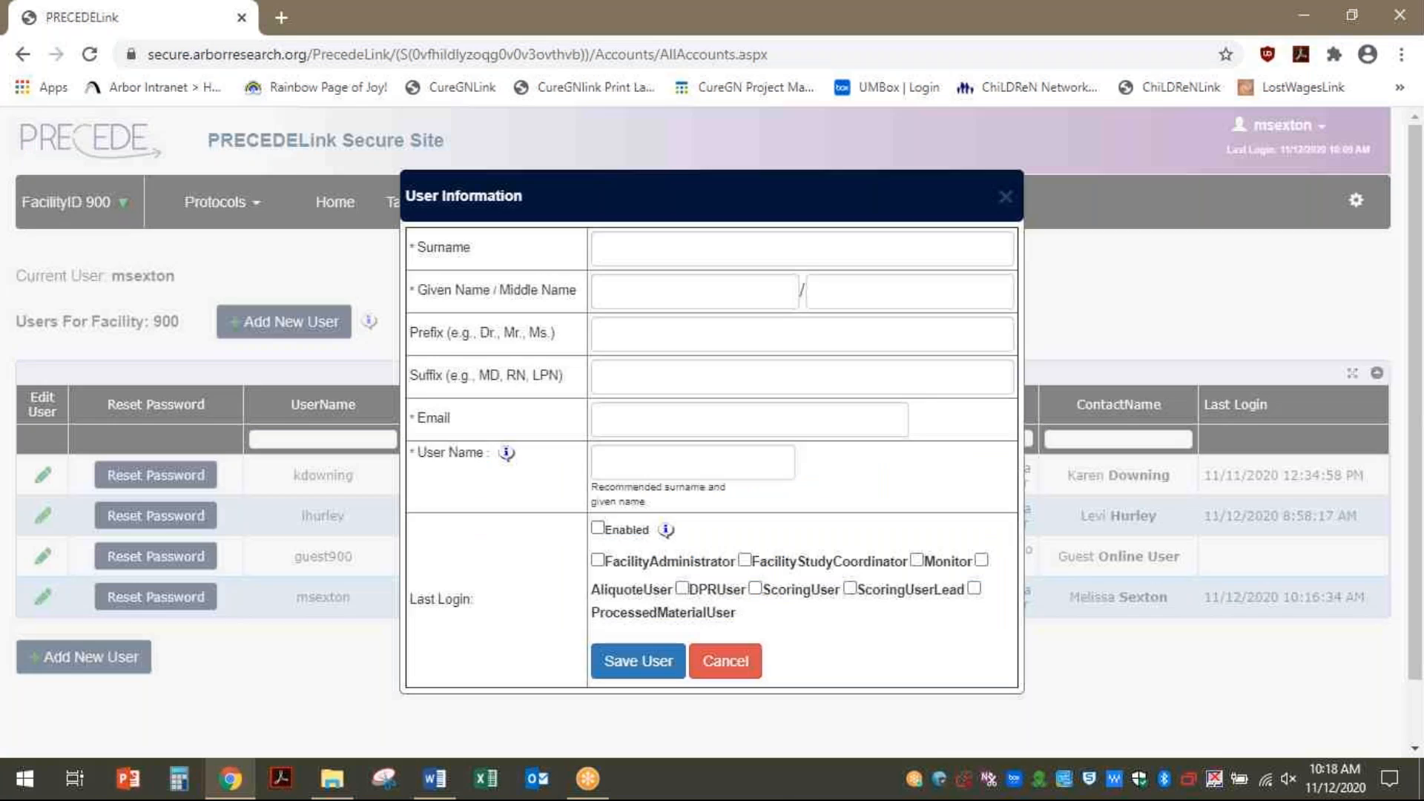
click(689, 237)
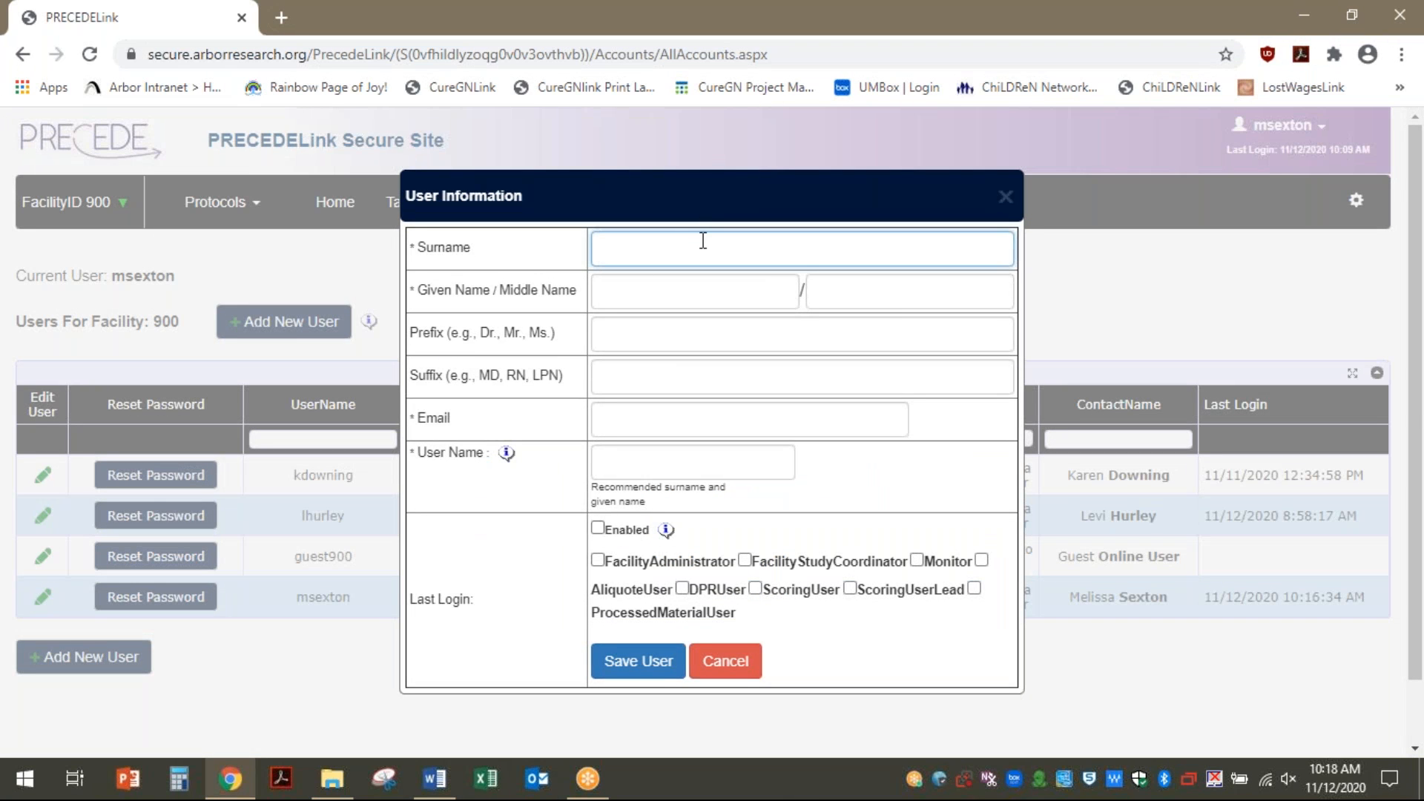
key(Tab)
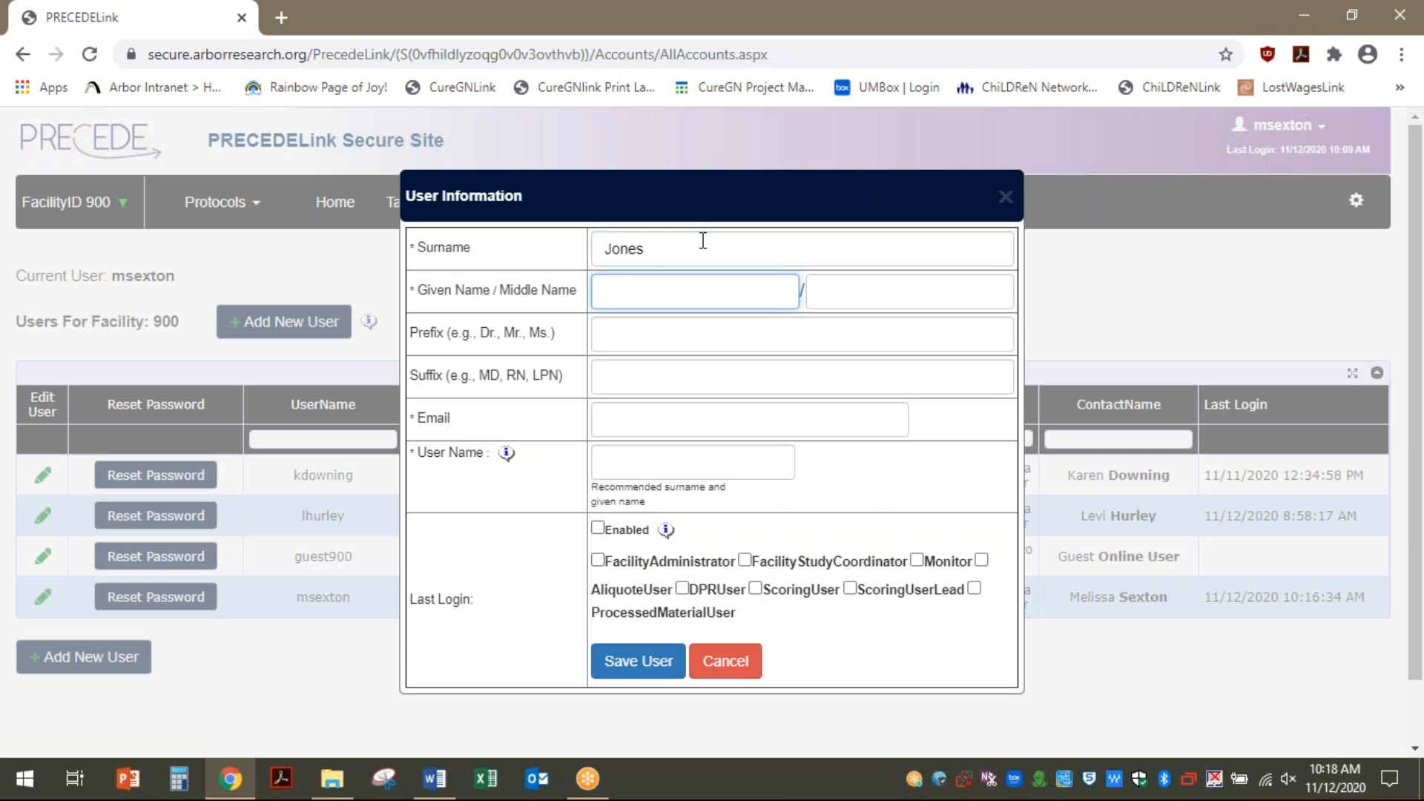
key(Tab)
key(Tab)
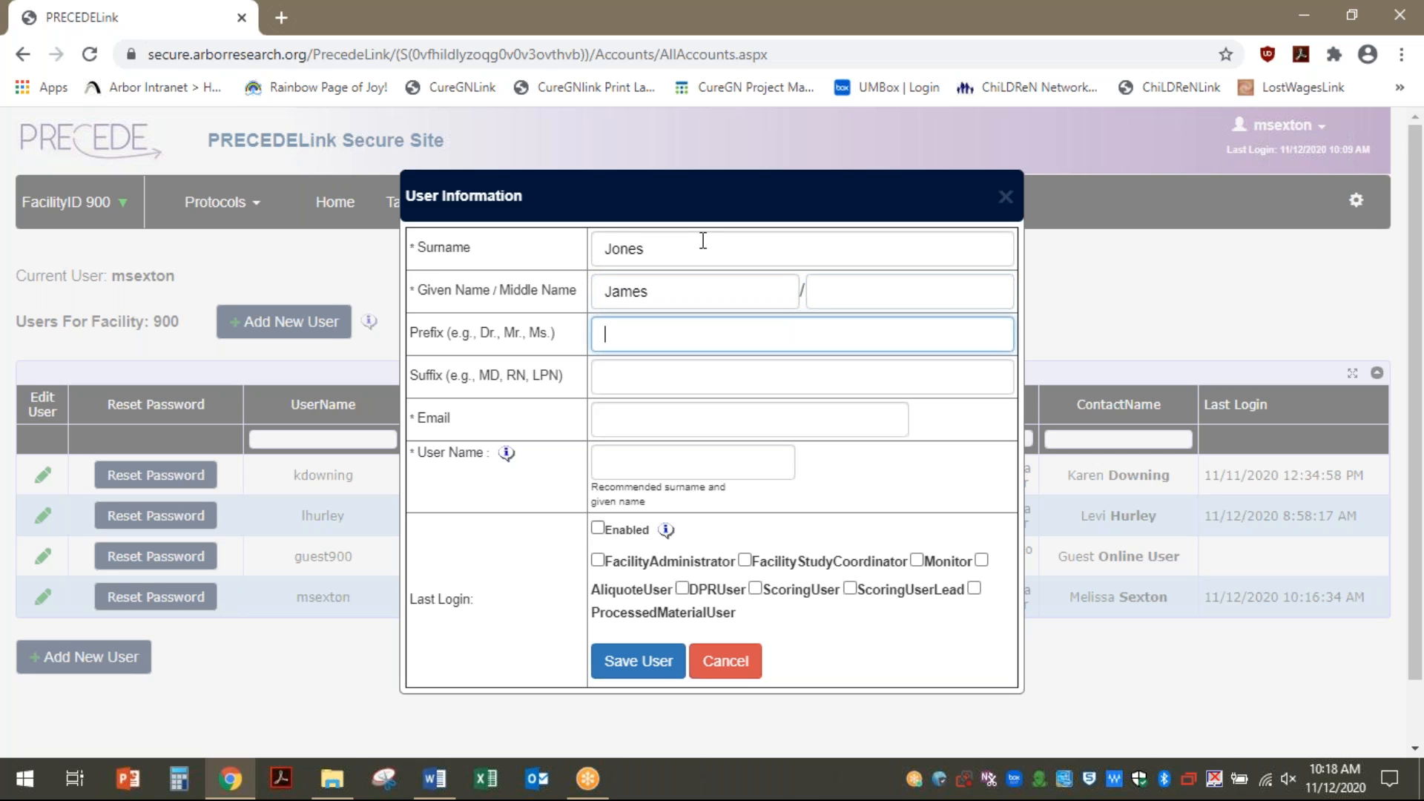
key(Tab)
key(Tab)
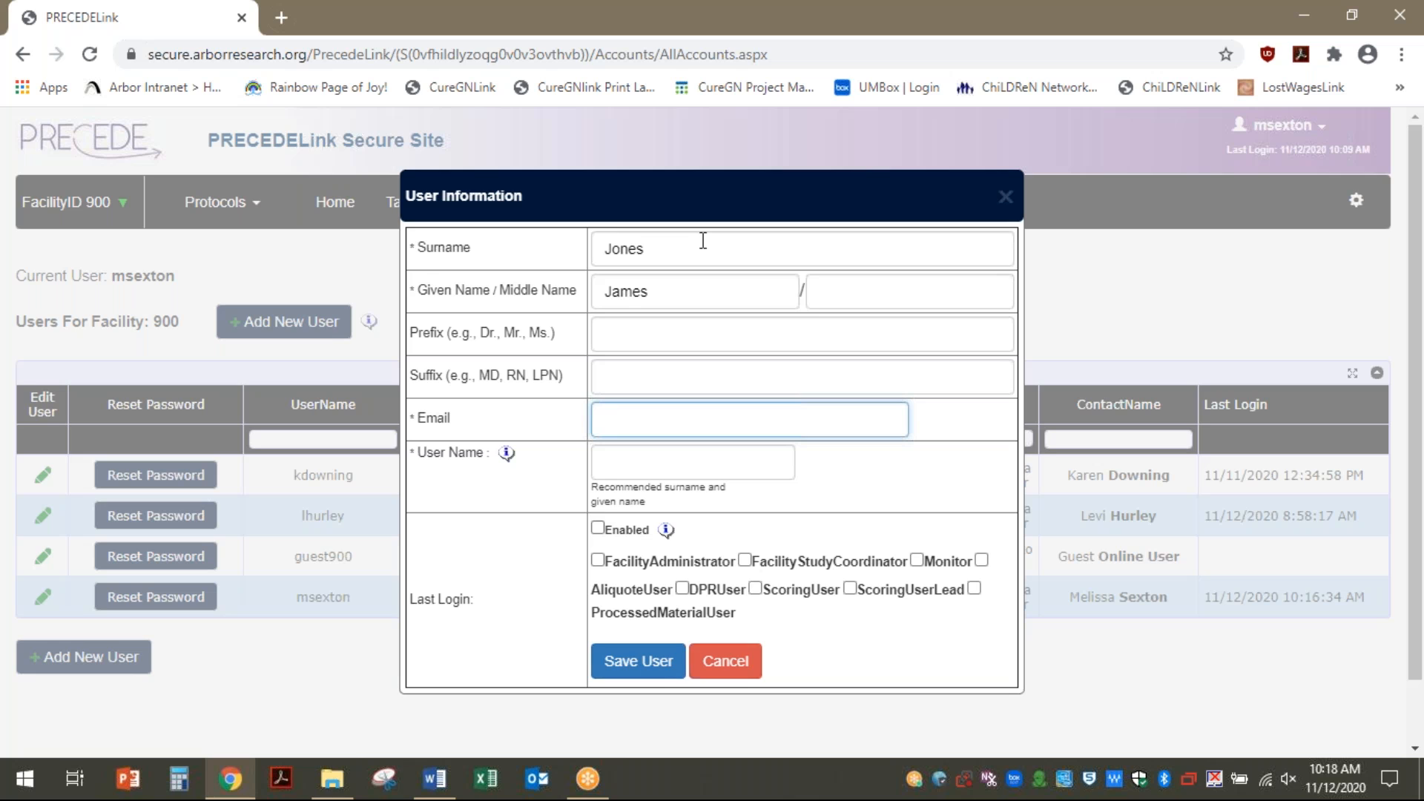
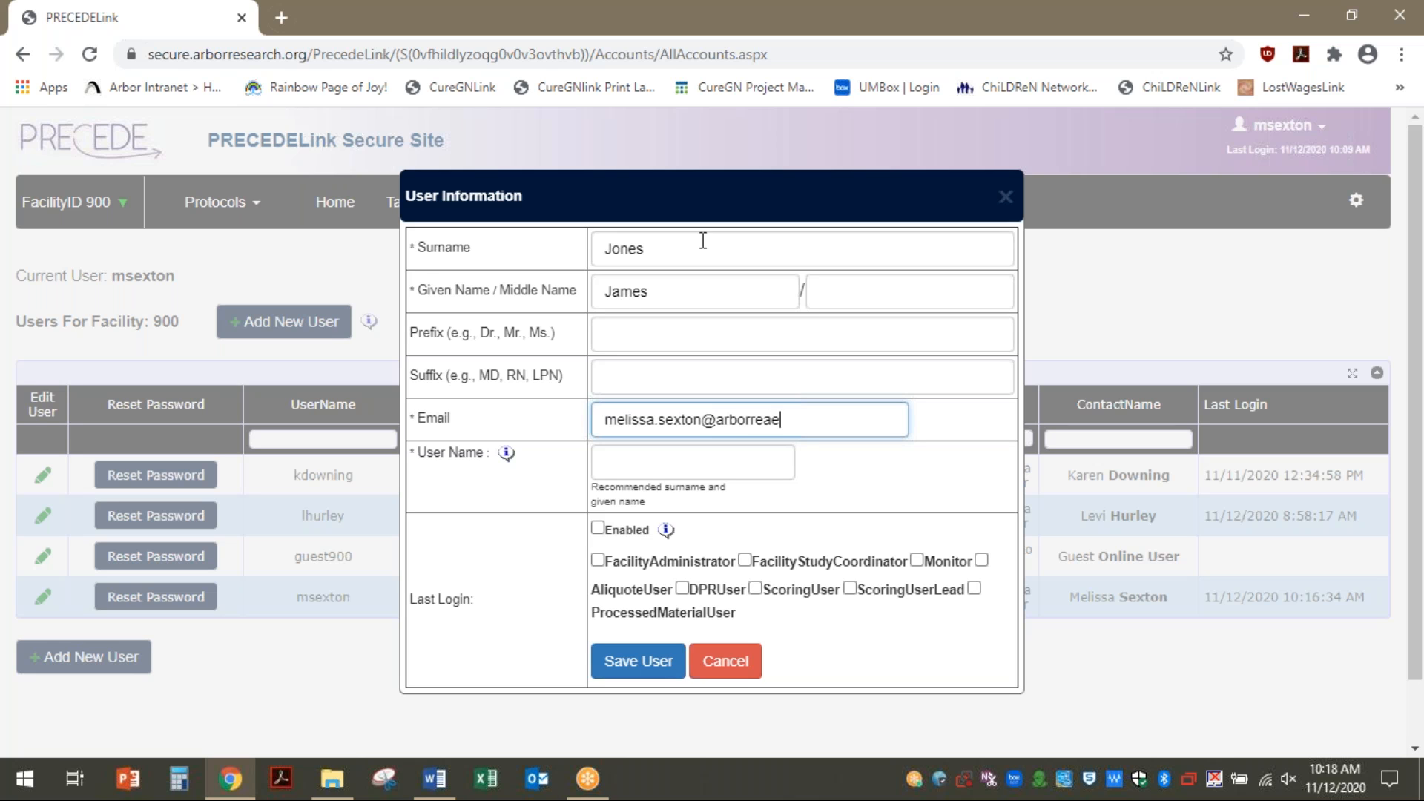
Enter the new user's e-mail address, correcting its domain, and the user name
key(Tab)
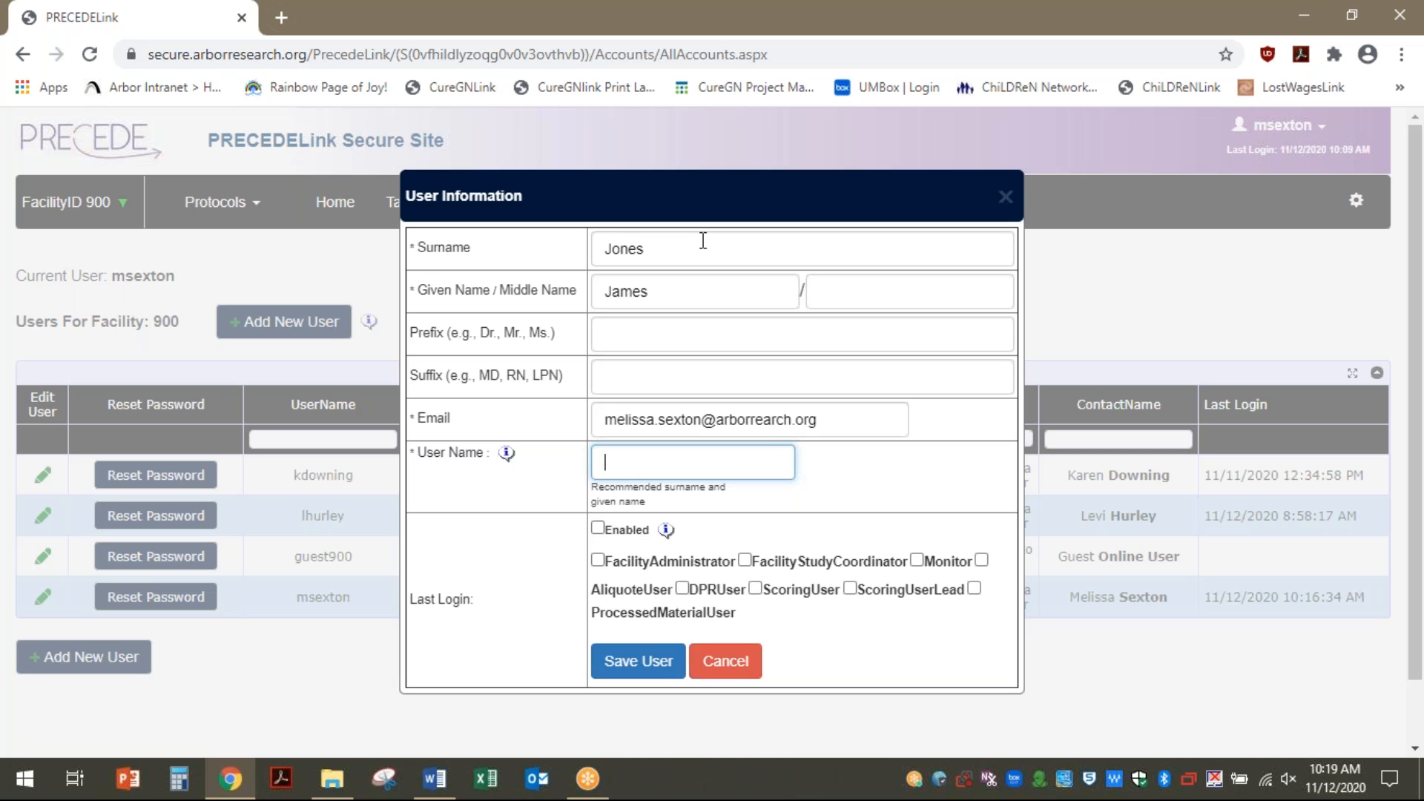
Enable the account with the FacilityStudyCoordinator role and confirm saving the user
click(597, 529)
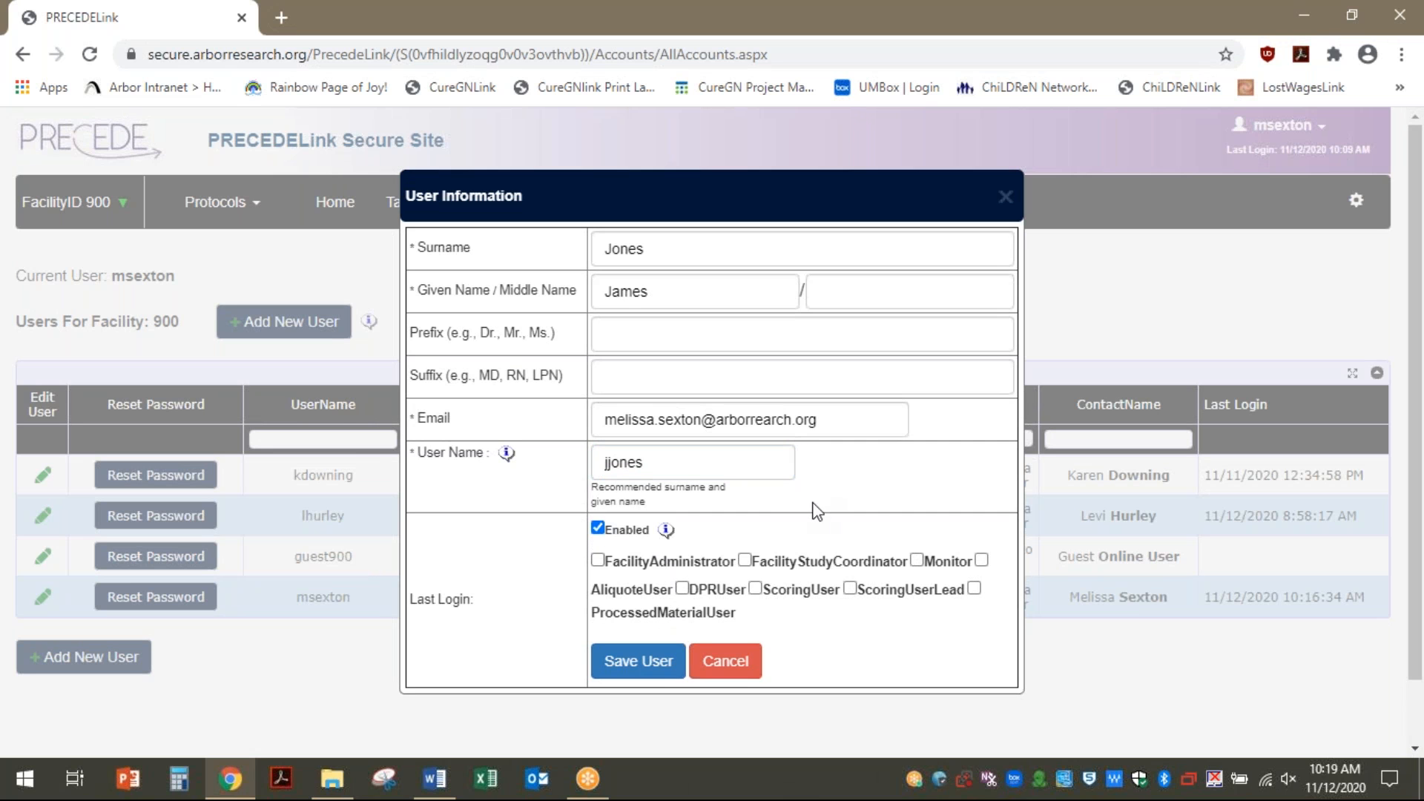
click(745, 561)
click(638, 661)
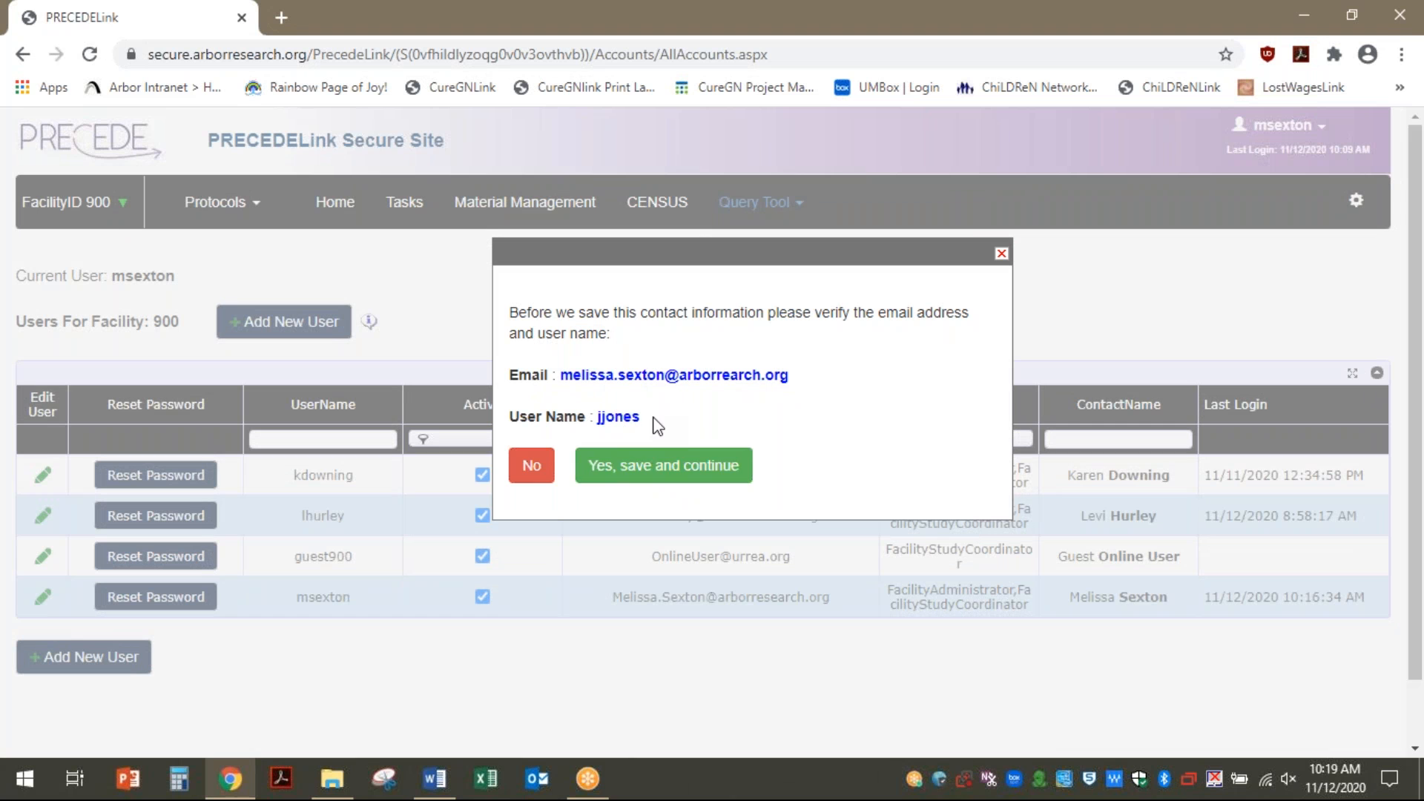
click(650, 474)
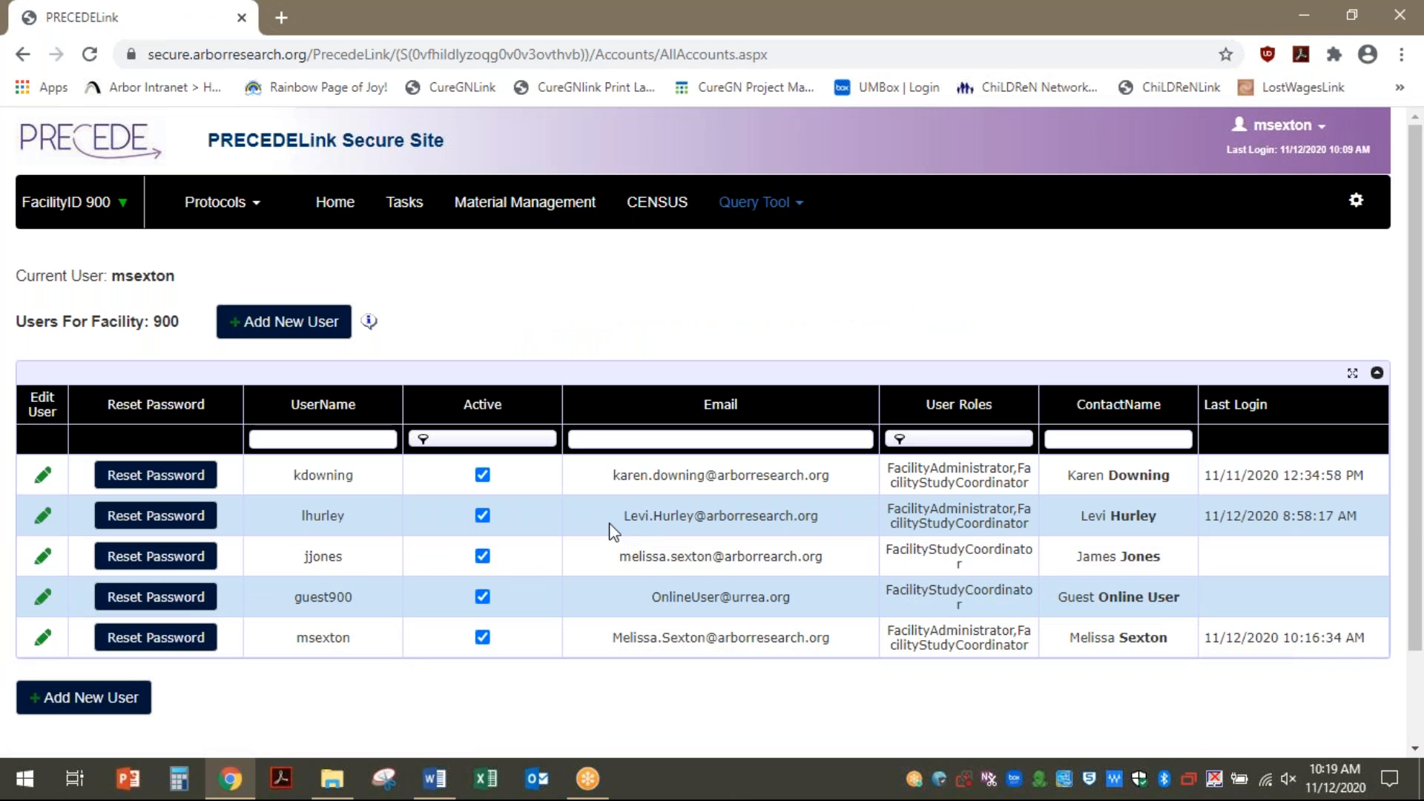
Edit the third user account, untick Enabled, and confirm saving it as inactive
scroll(328, 568, down, 2)
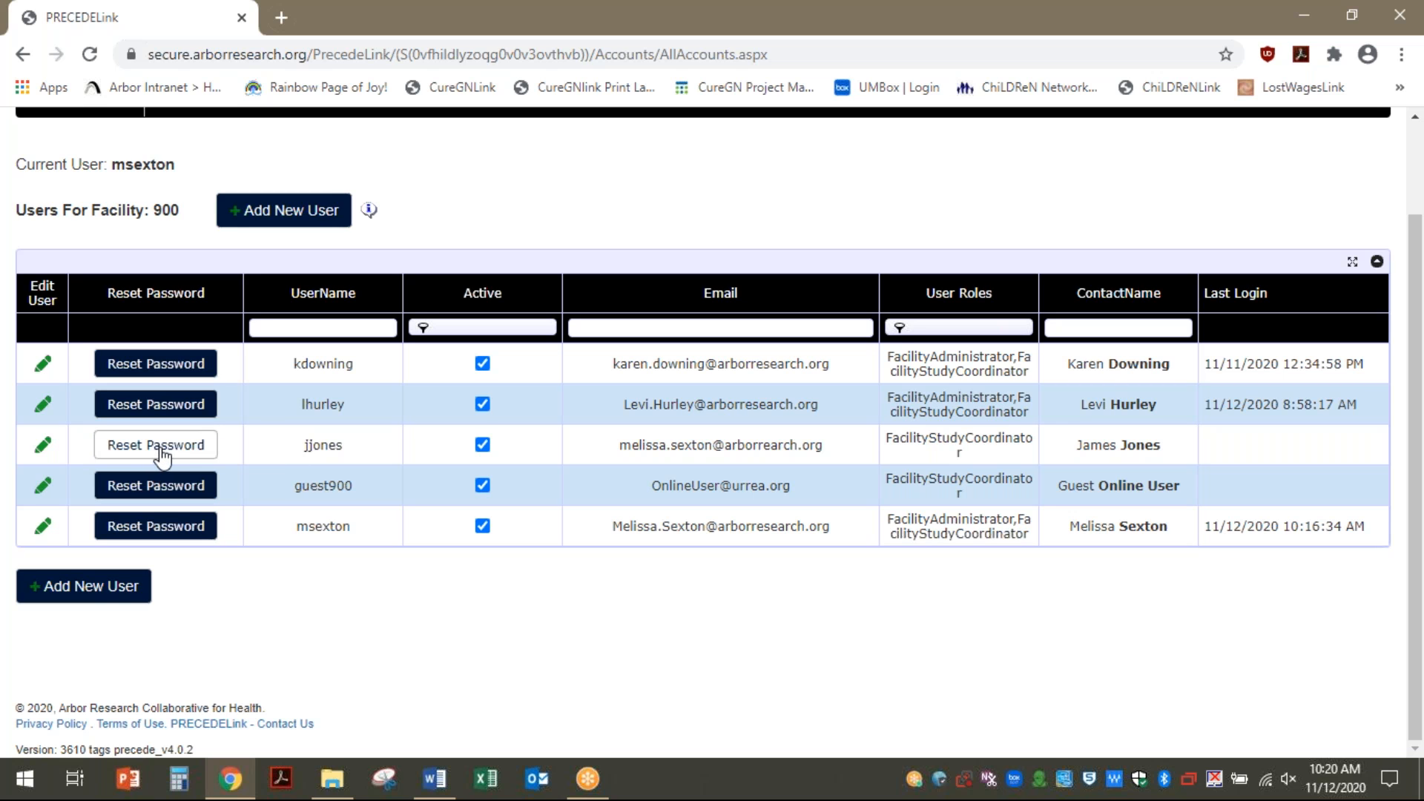
click(43, 445)
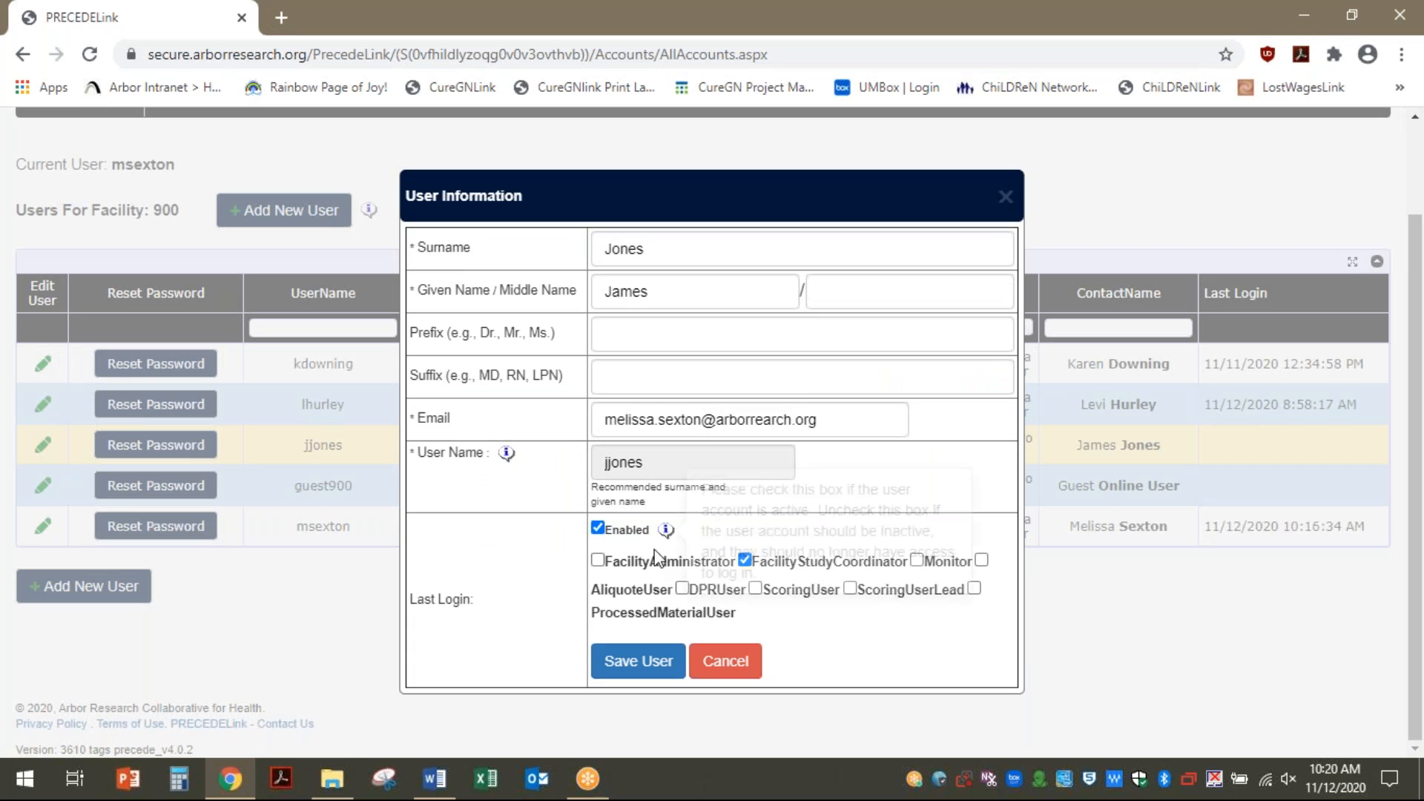
click(598, 530)
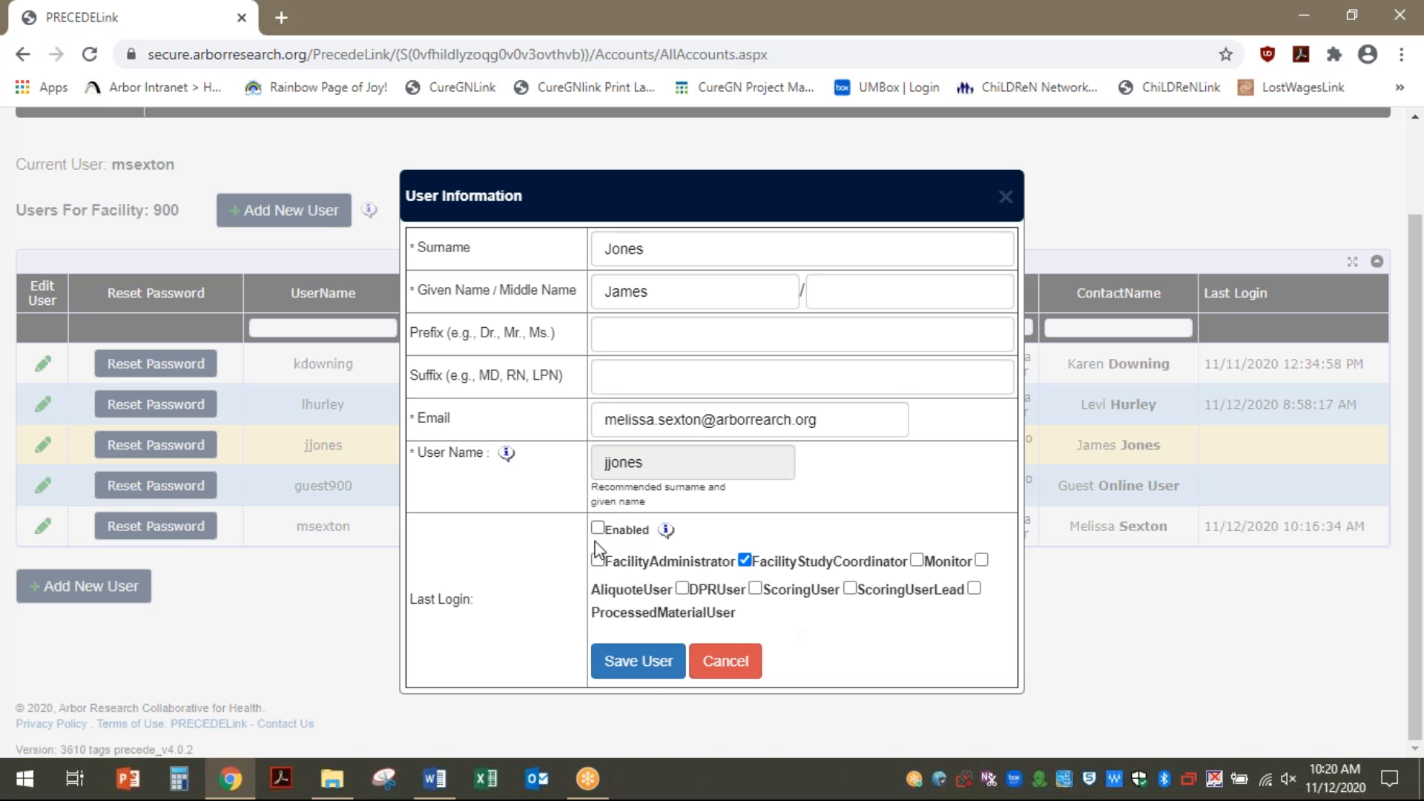
click(644, 662)
click(695, 481)
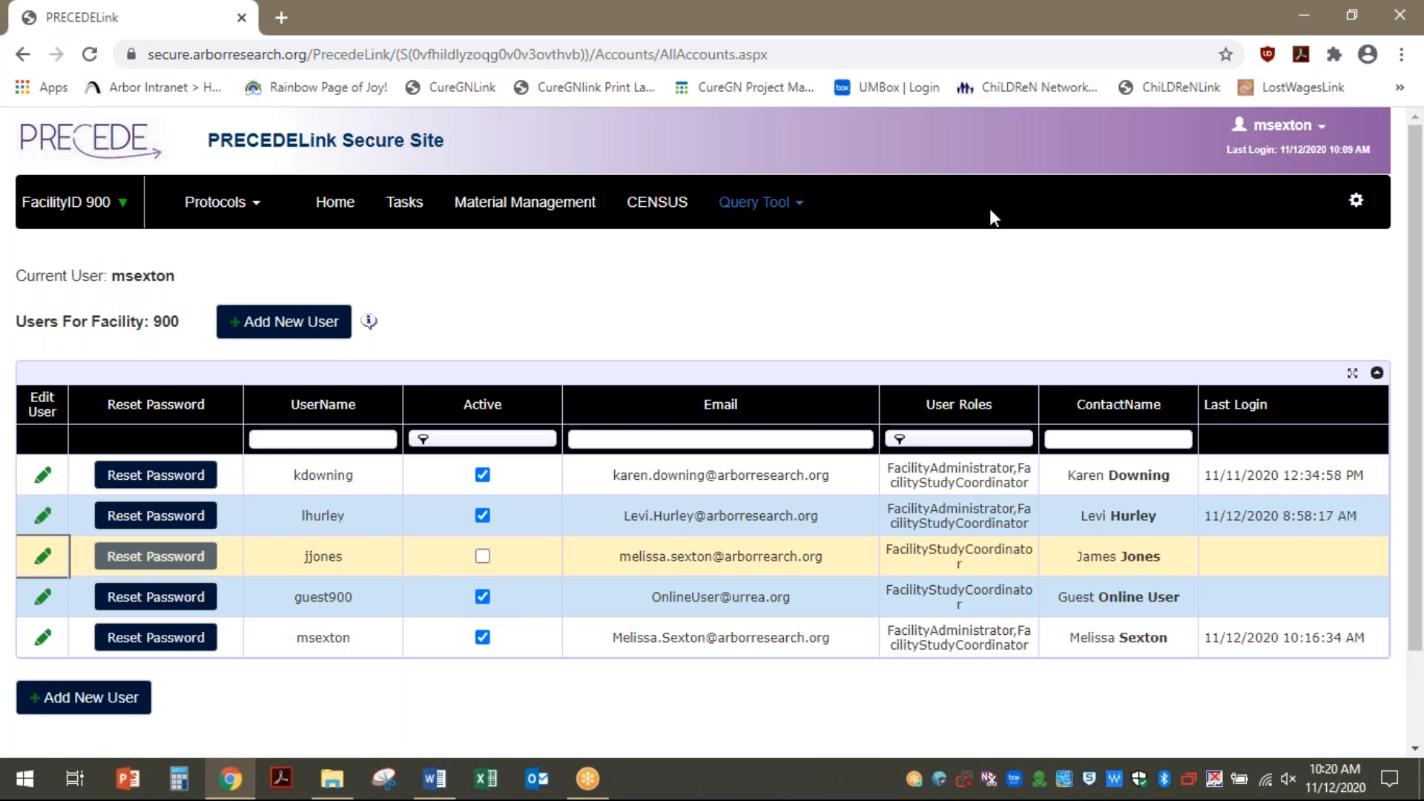
click(1358, 210)
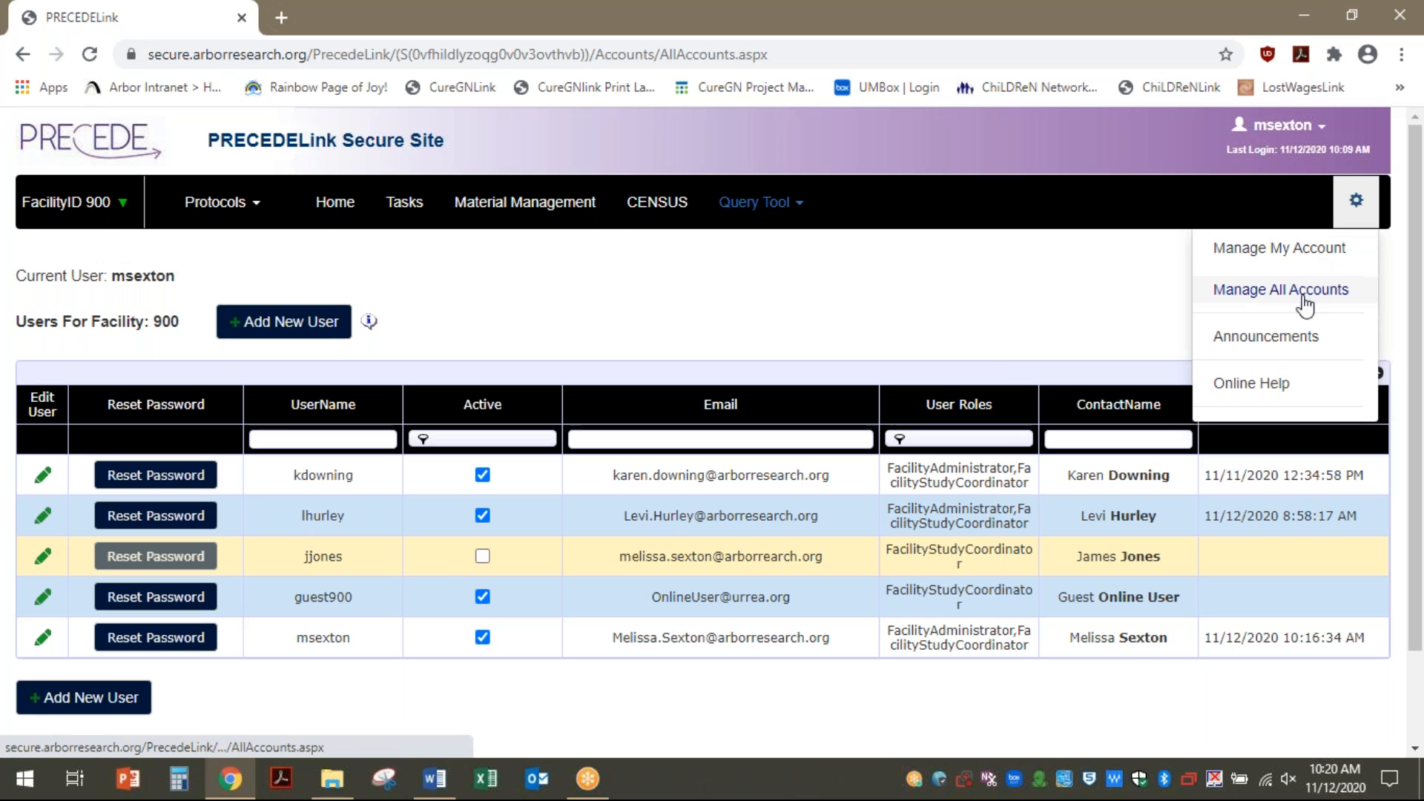
Go to the Announcements page from the settings menu
click(1294, 339)
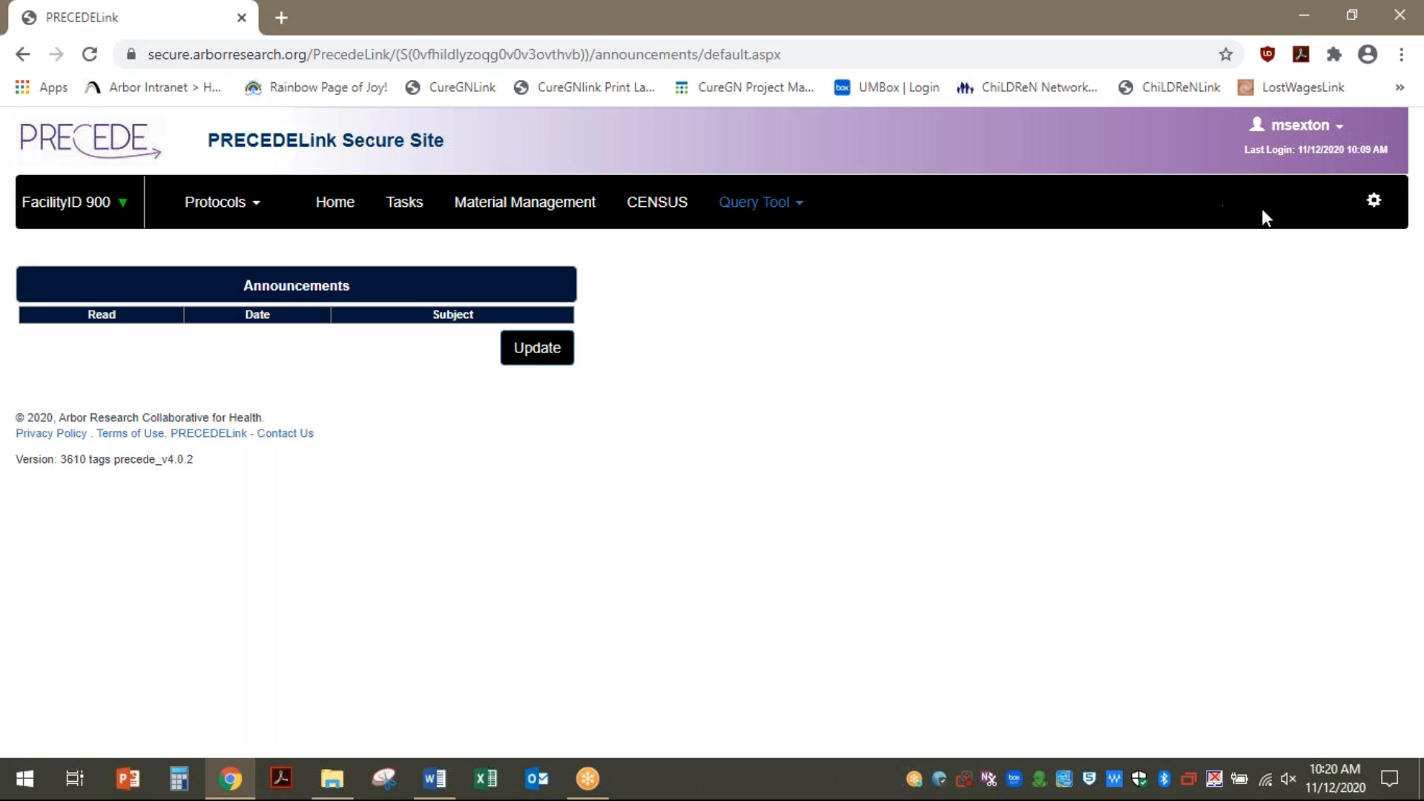
click(1375, 202)
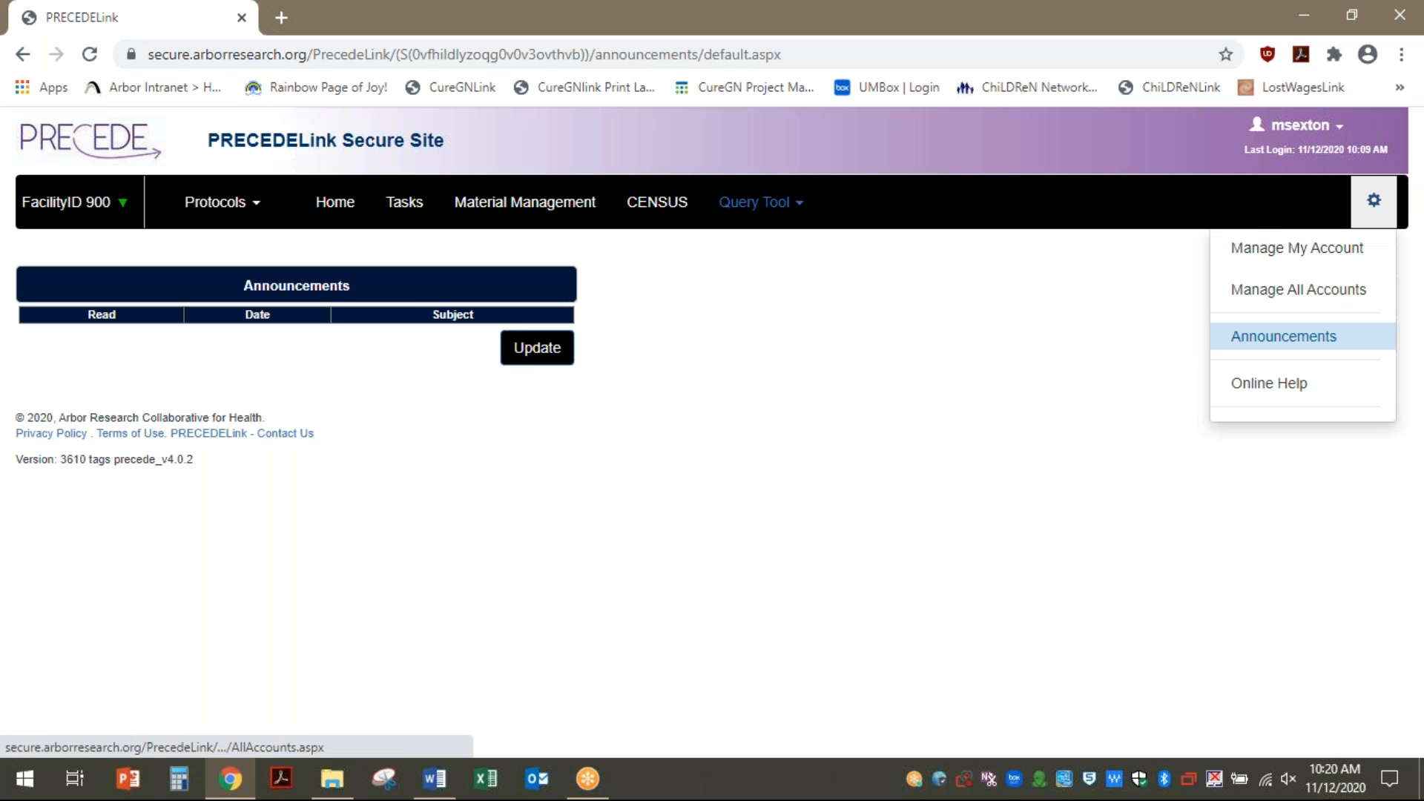
Open Online Help and look over the support e-mail form fields and the Key to Icons
click(1265, 393)
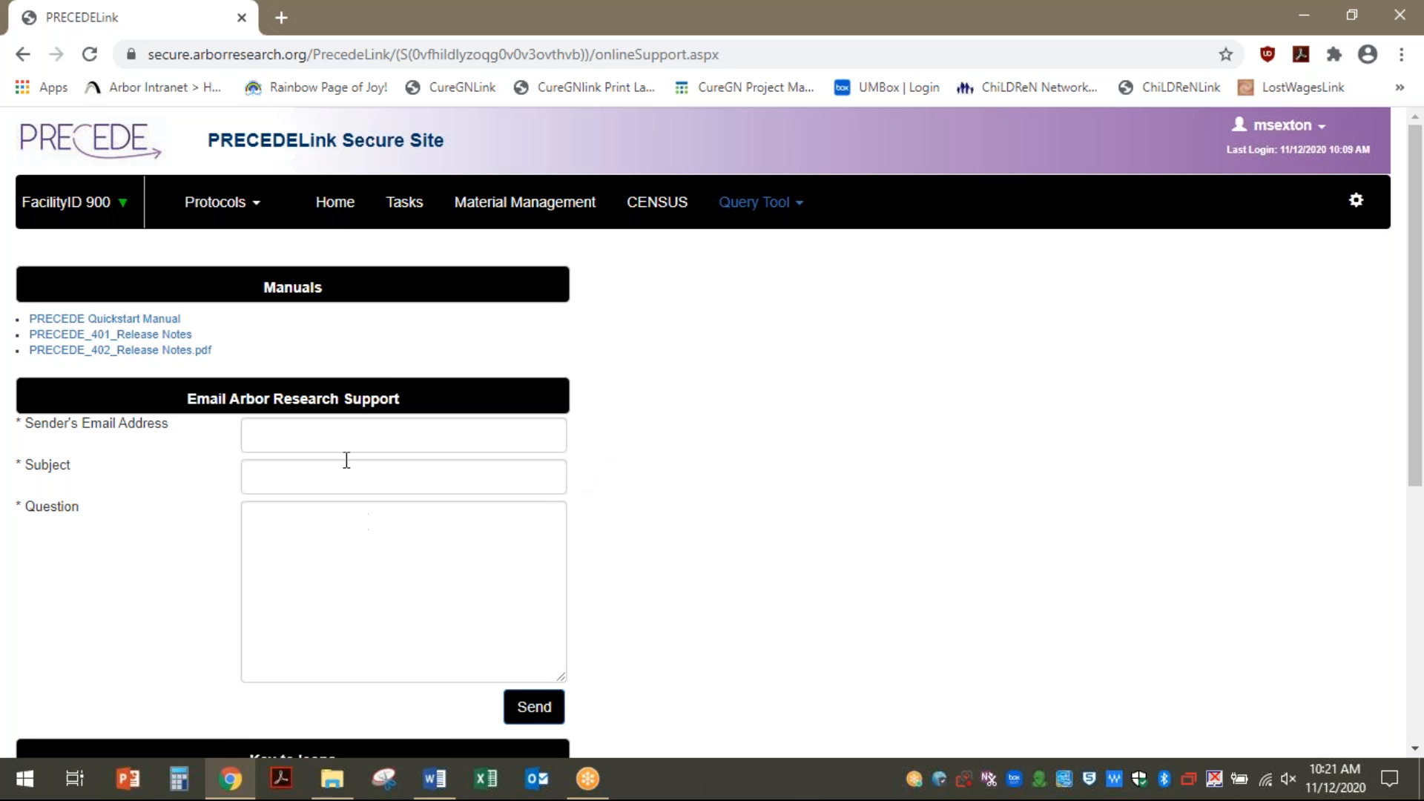
click(287, 439)
click(276, 478)
click(285, 537)
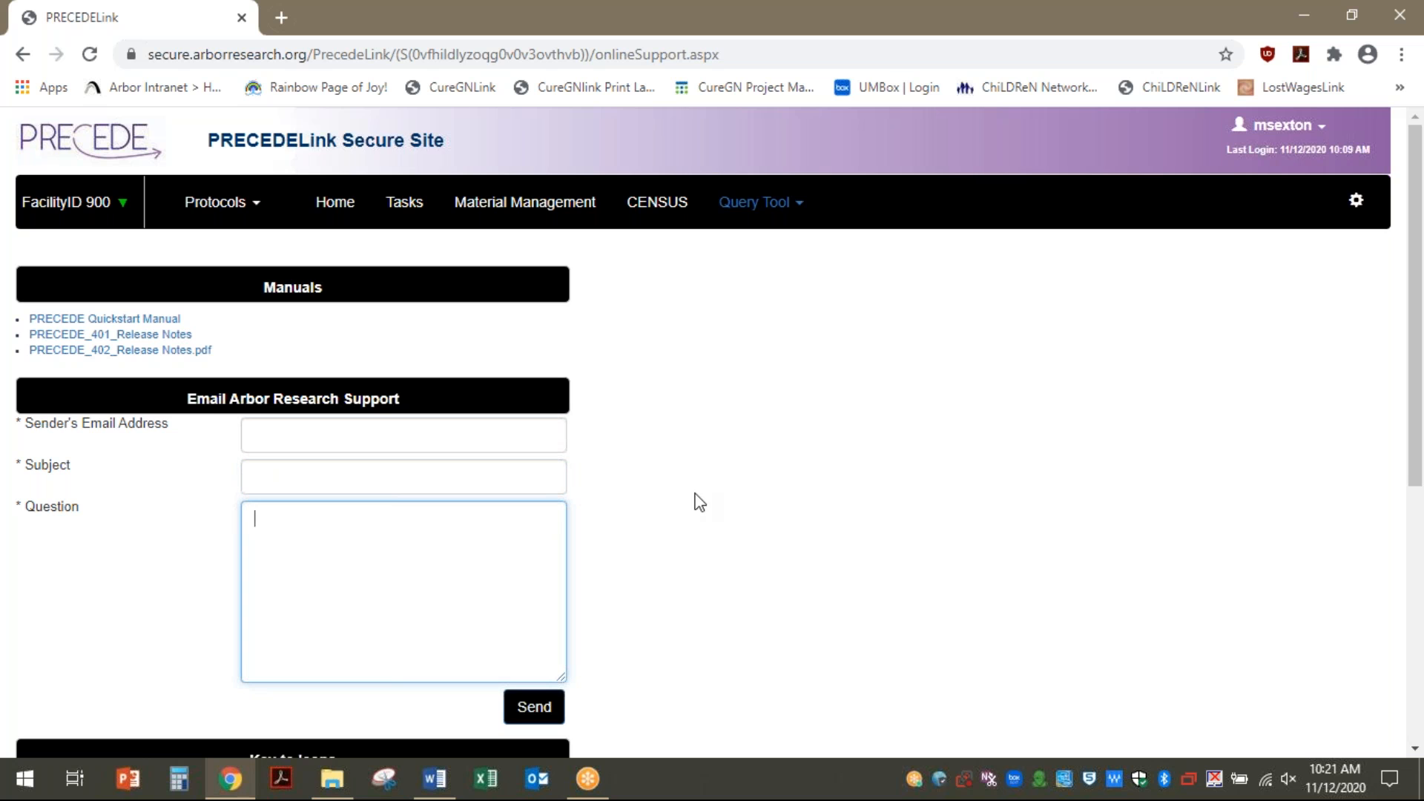
scroll(700, 502, down, 6)
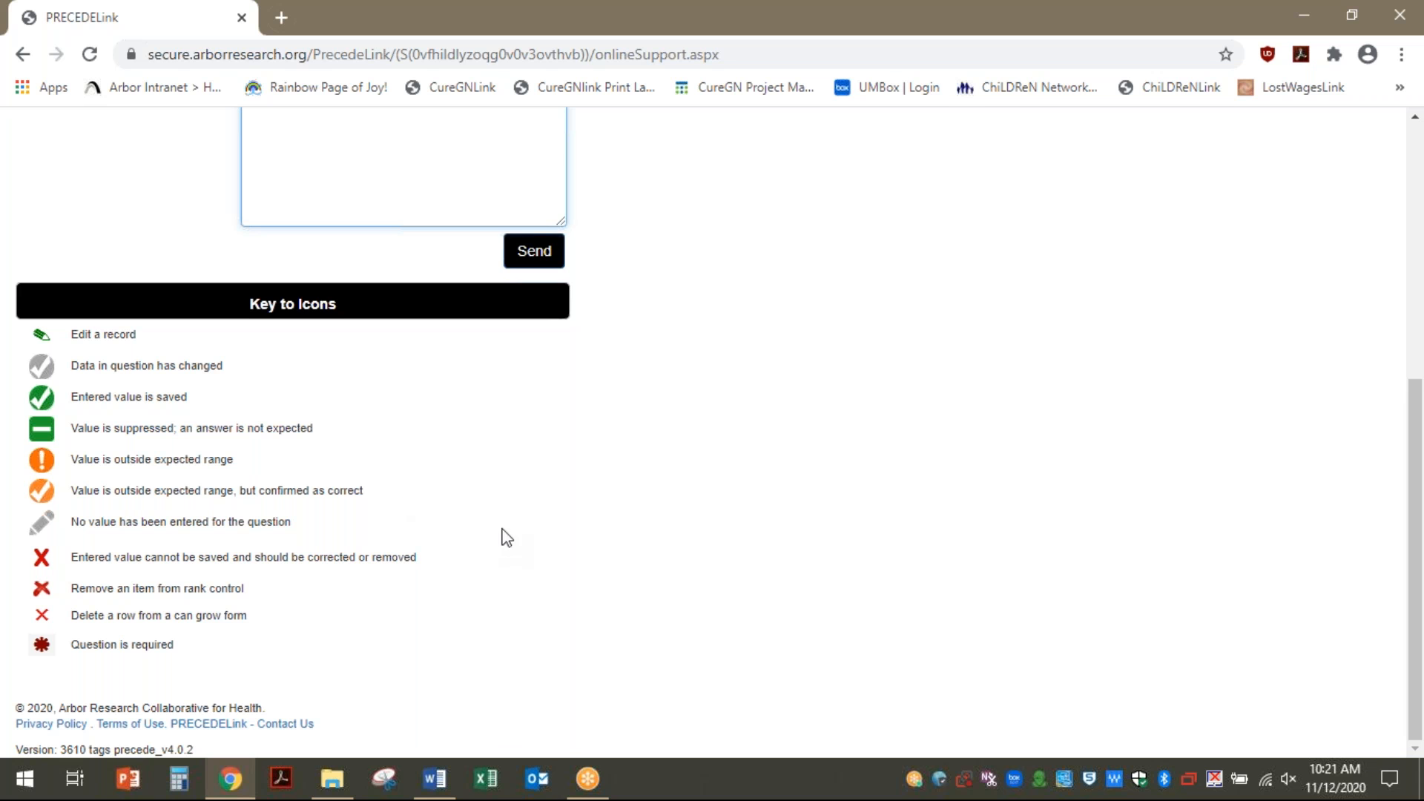
scroll(939, 417, up, 6)
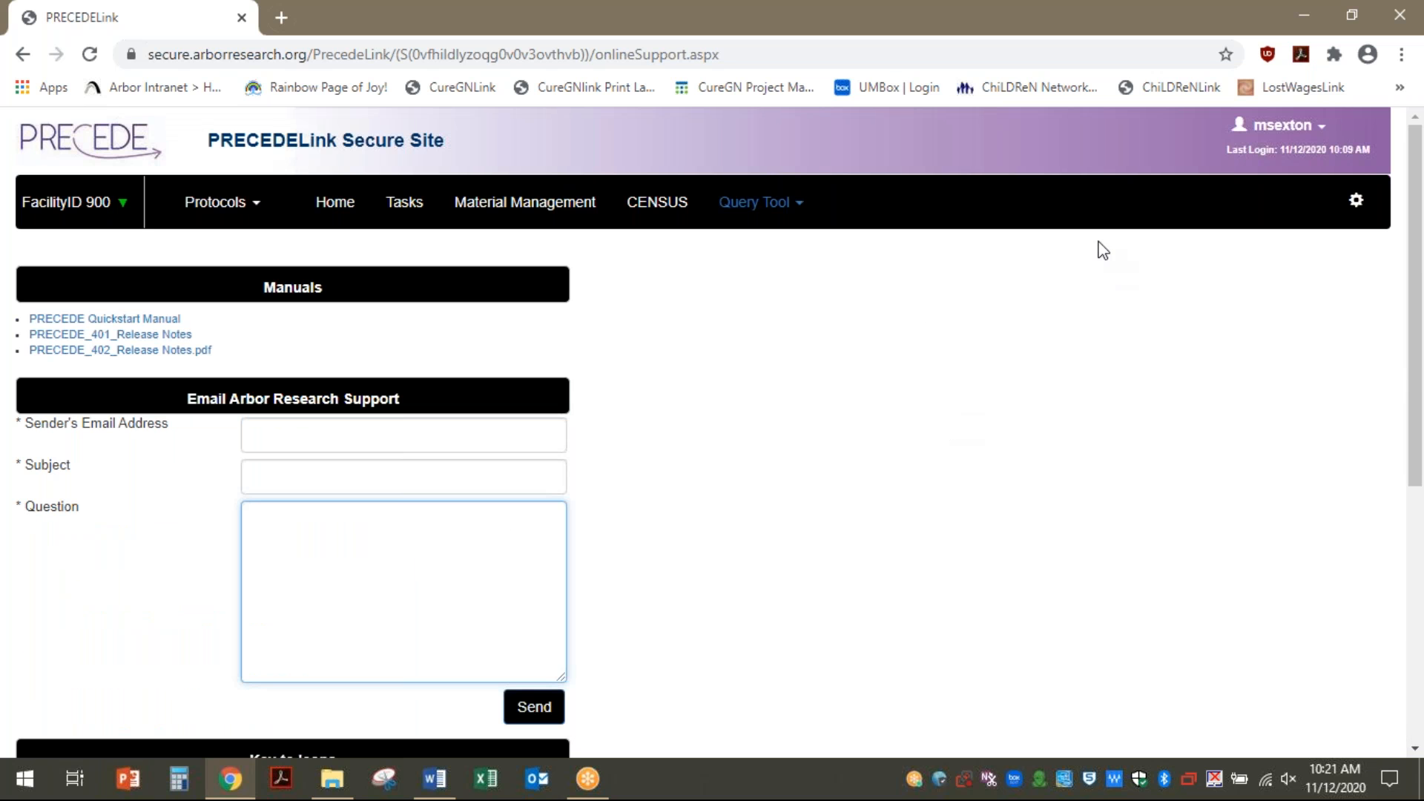
click(1357, 200)
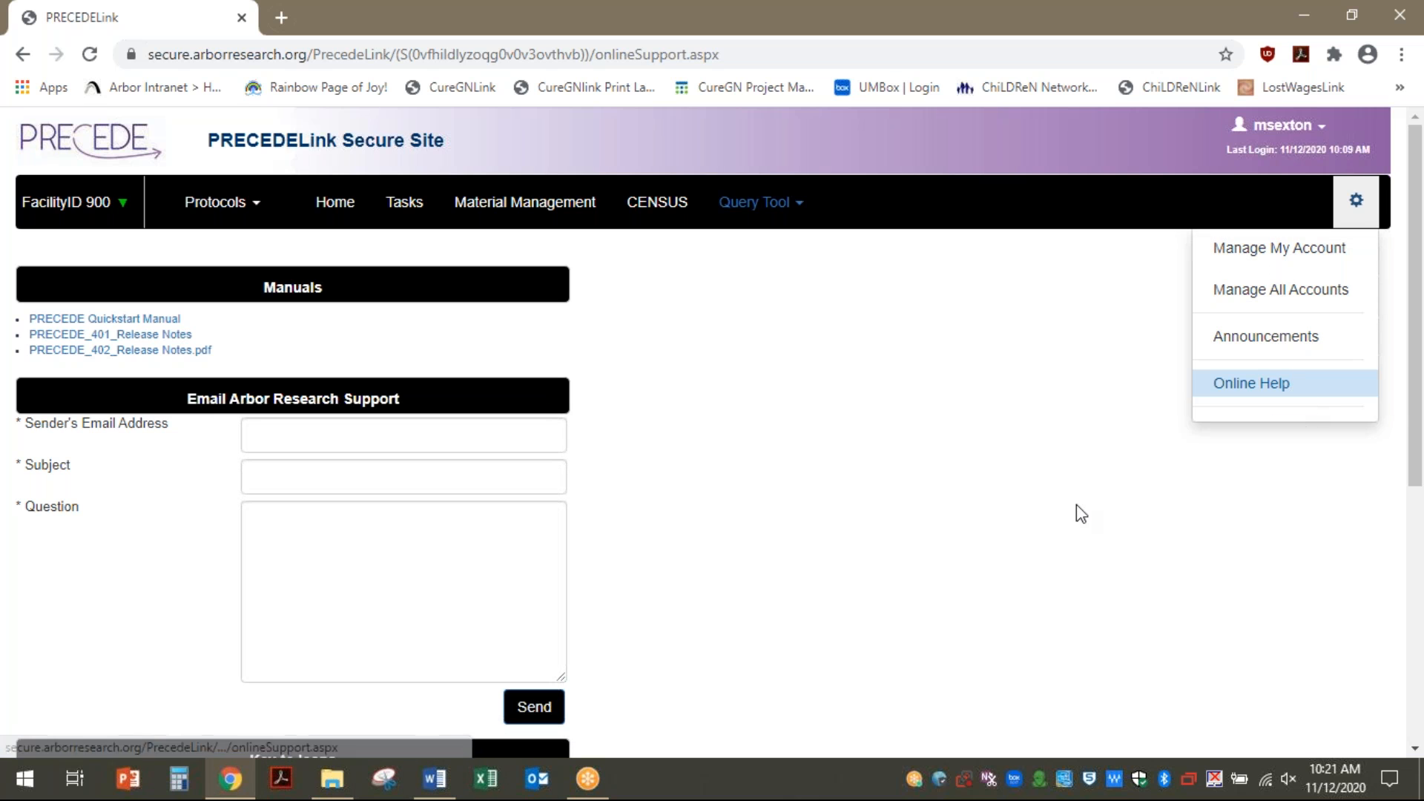
click(1063, 424)
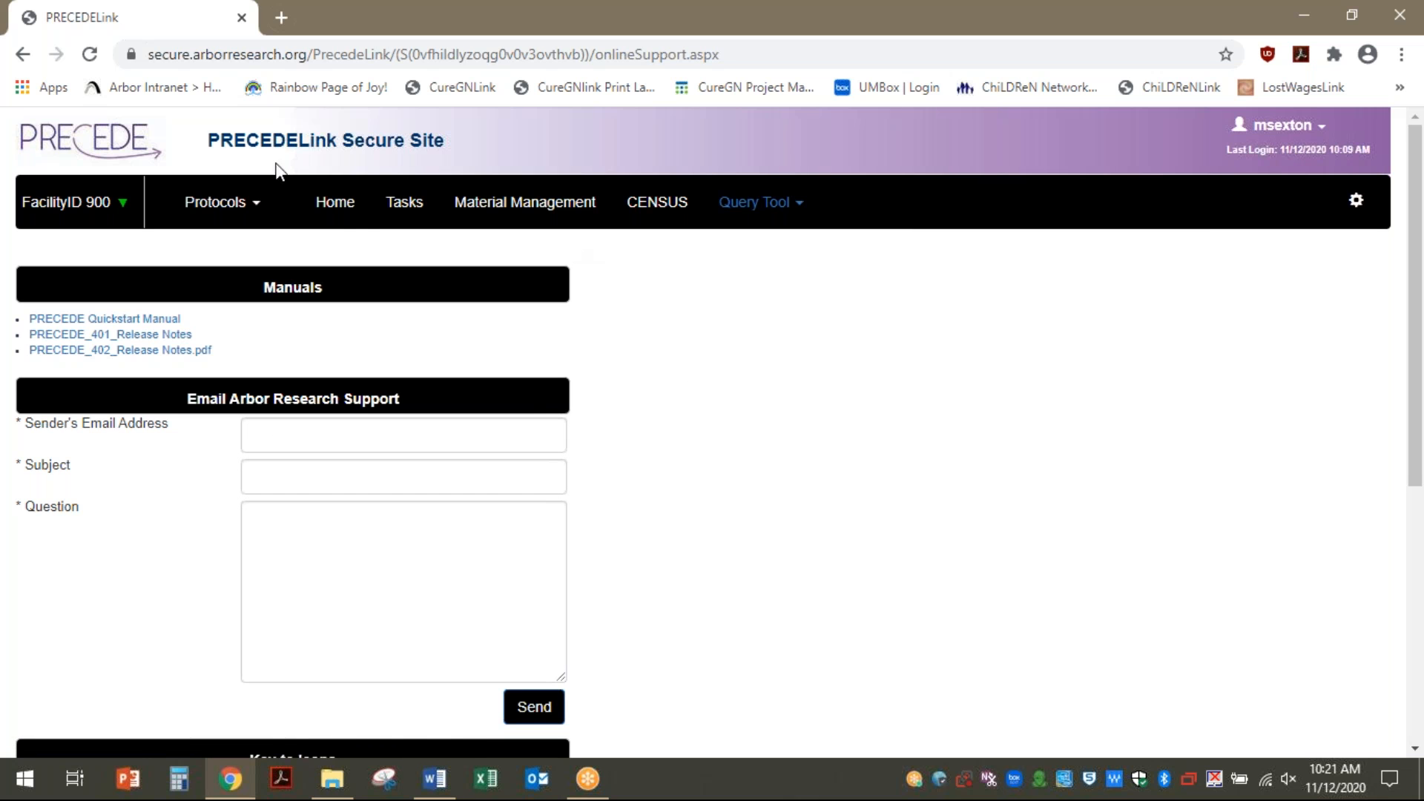
Review the Home dashboard, then move to the empty Study Tasks page
click(338, 212)
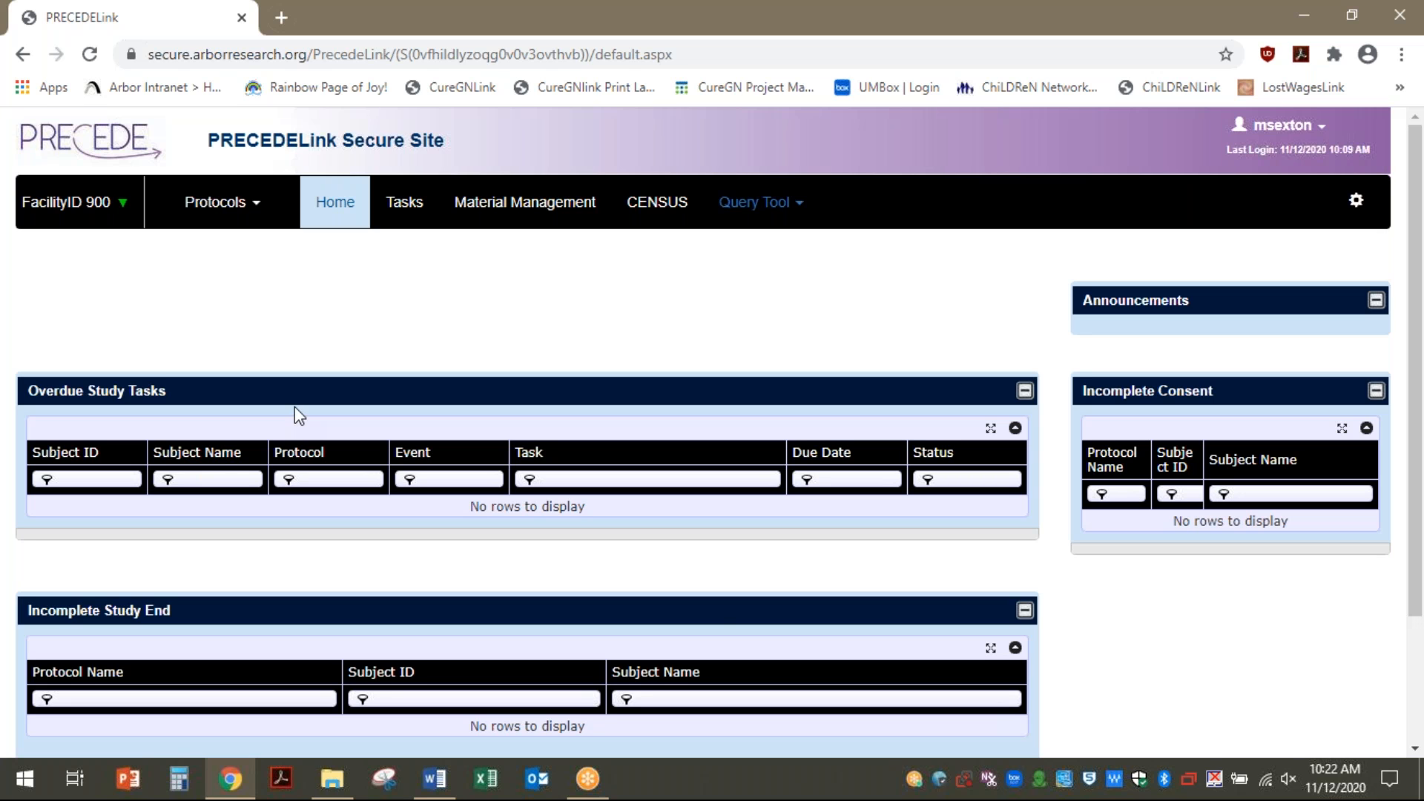
scroll(516, 598, down, 2)
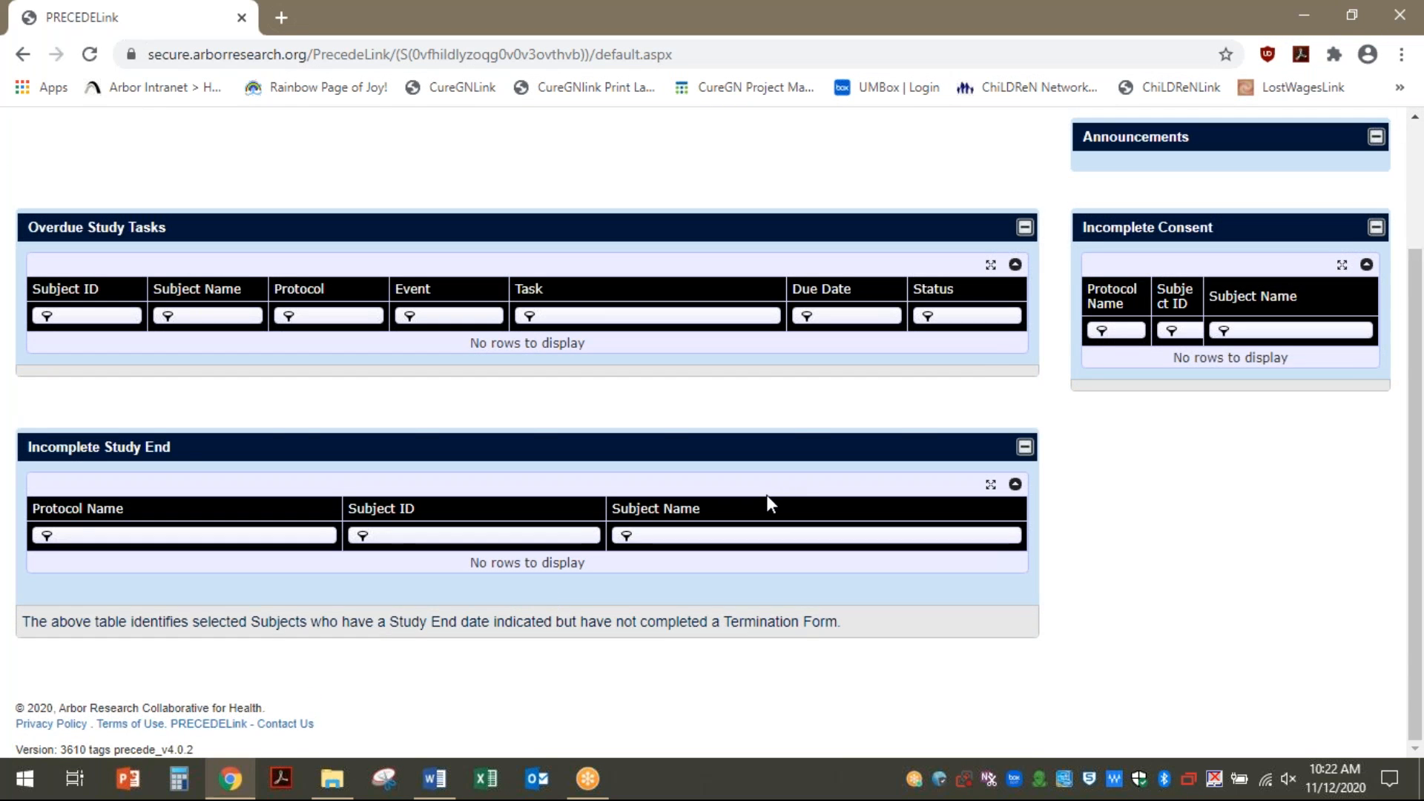
scroll(769, 496, up, 2)
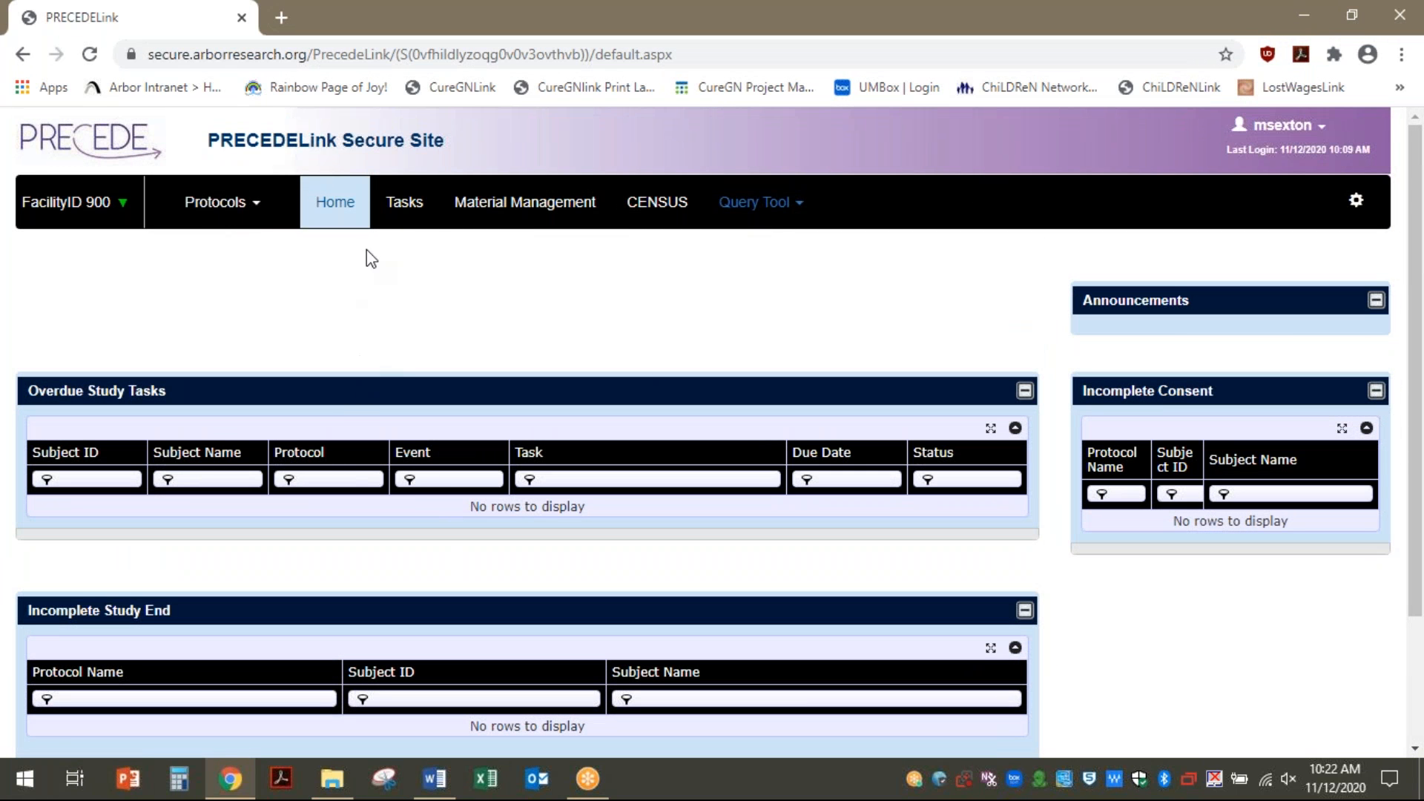
click(407, 205)
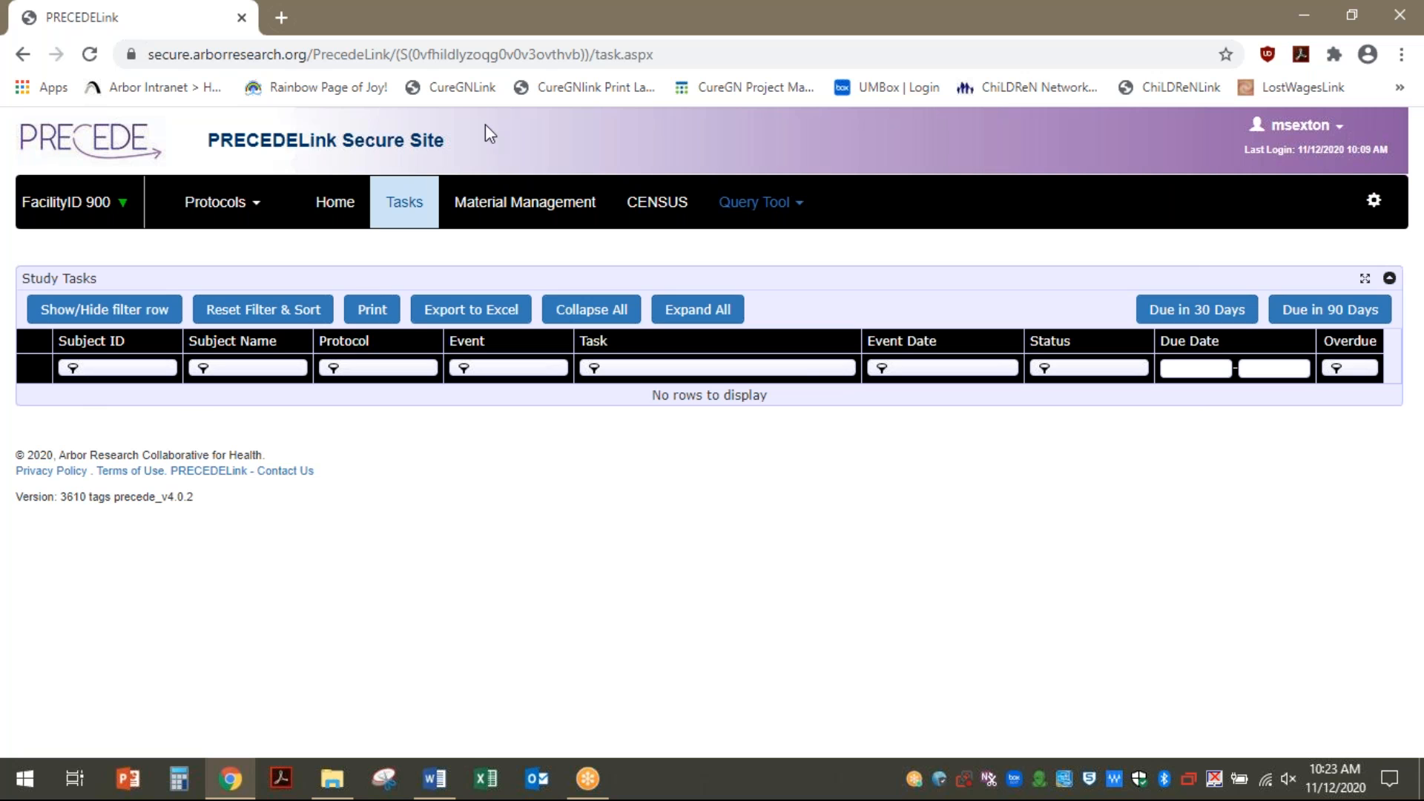
Visit Material Management, then the CENSUS subject list, and start adding a new subject
click(547, 220)
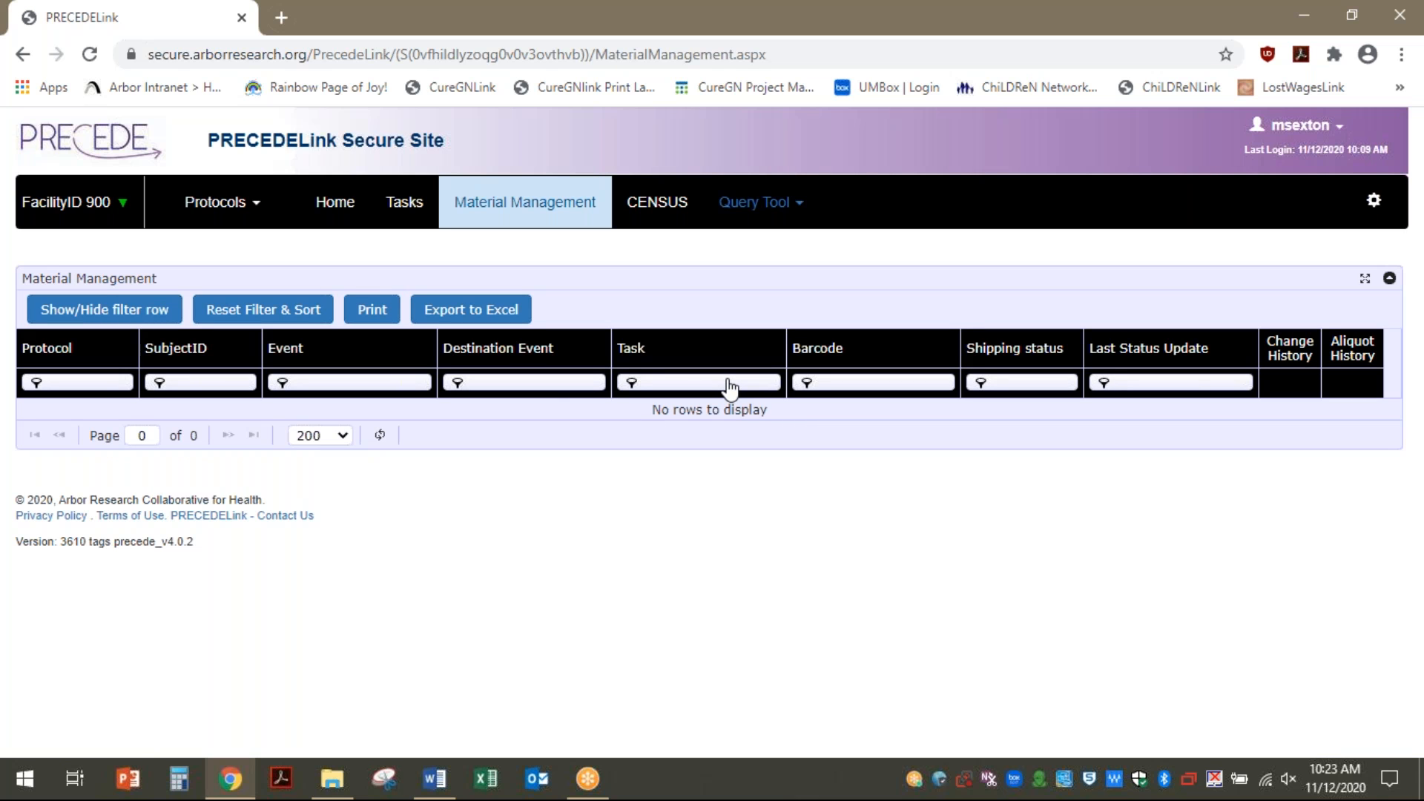
click(673, 215)
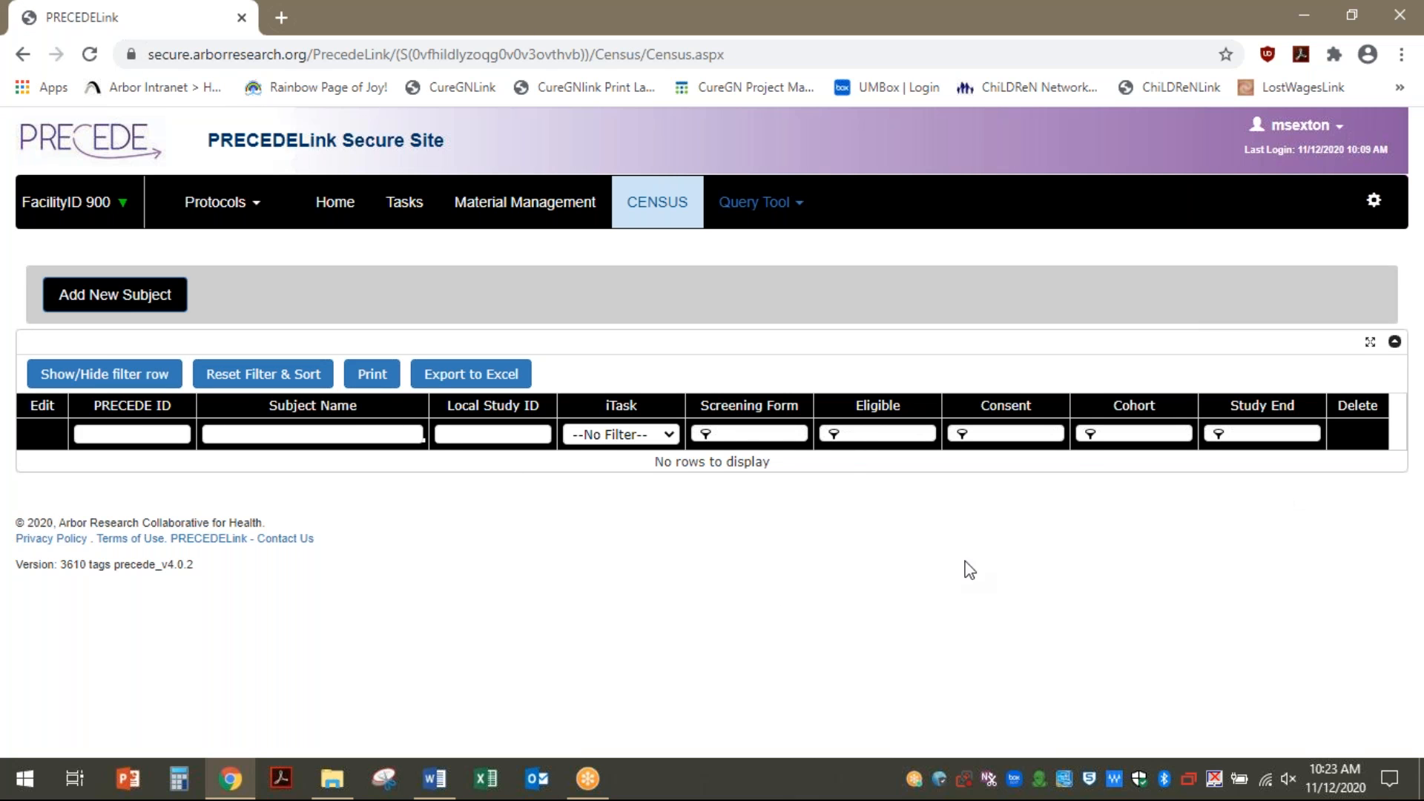
click(79, 305)
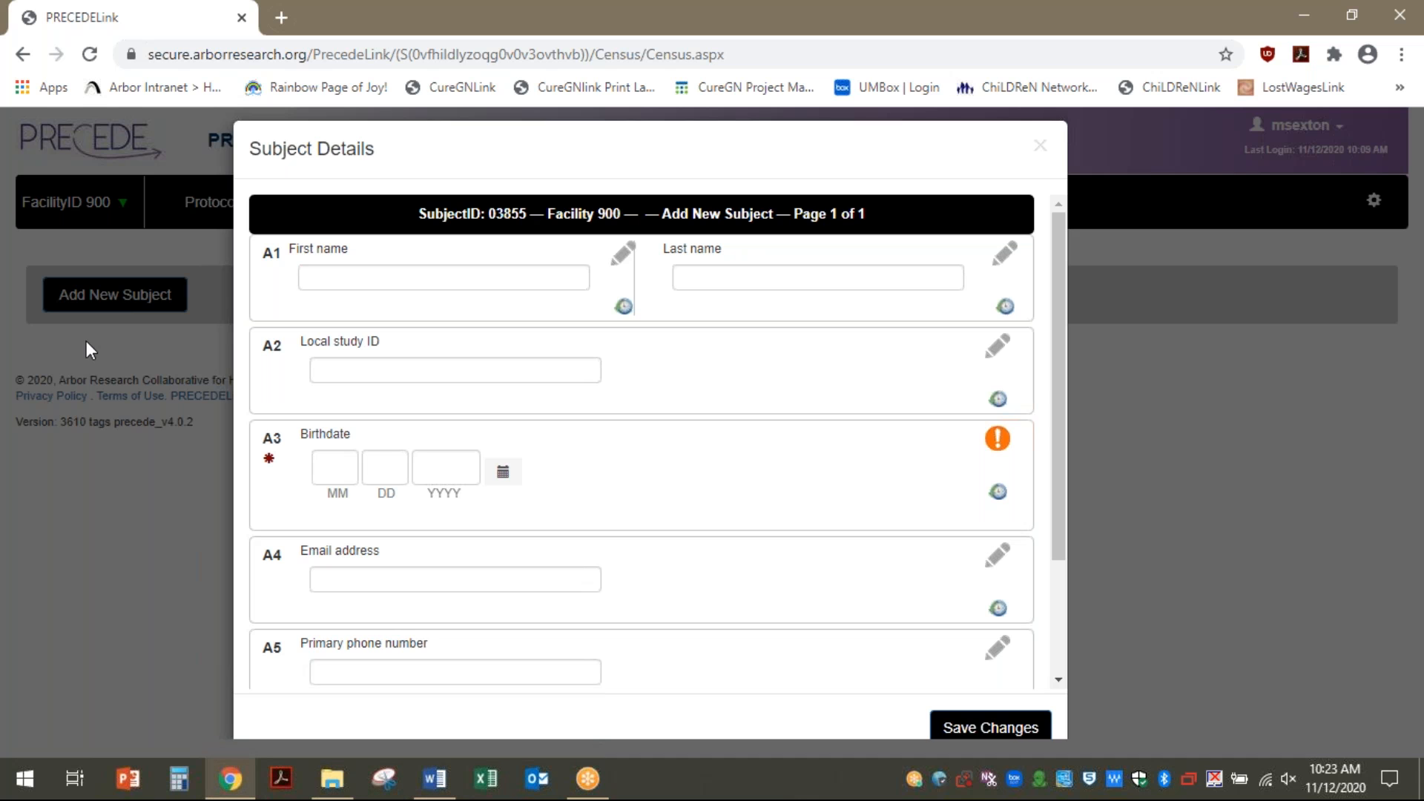
Enter the subject's first name, last name and local study ID on the Subject Details form
click(315, 274)
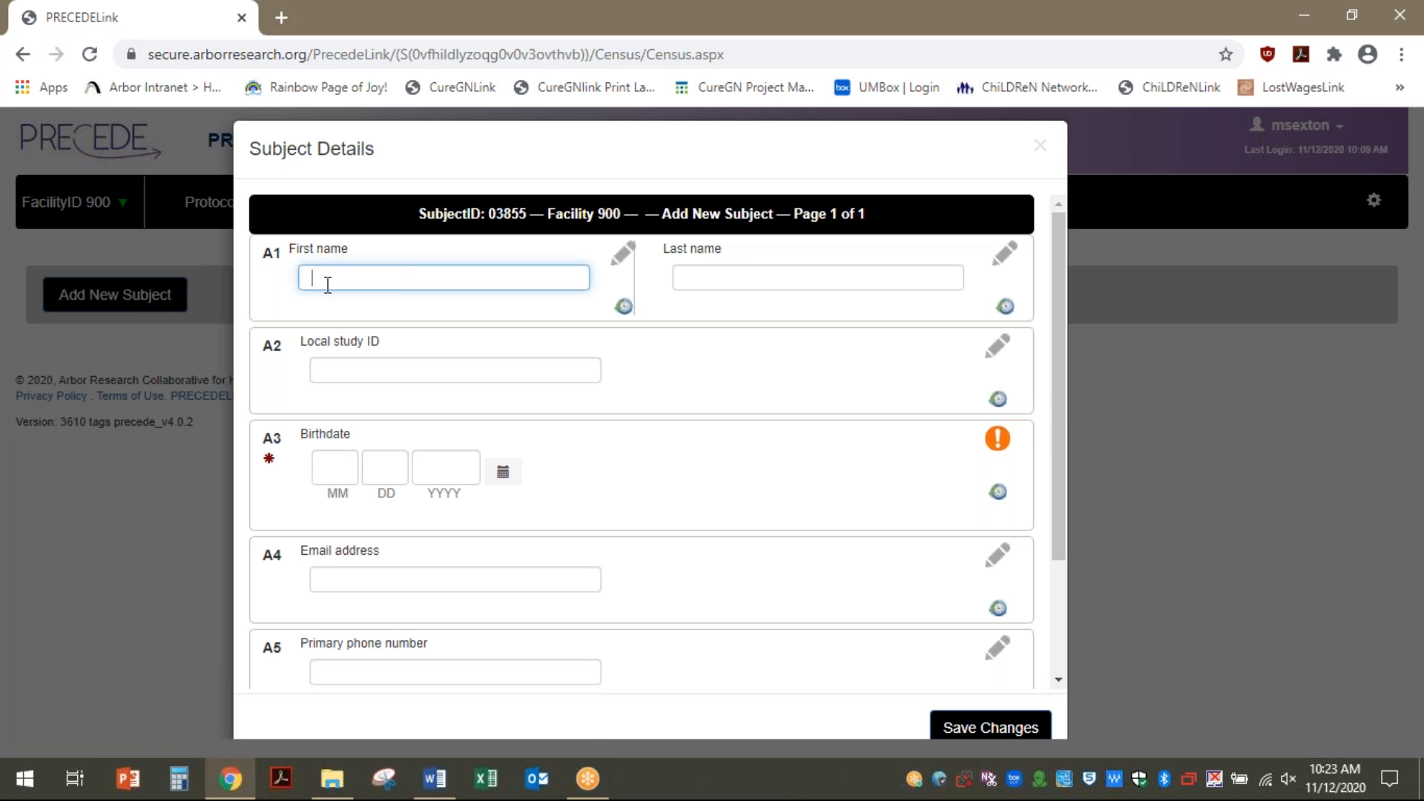
key(Tab)
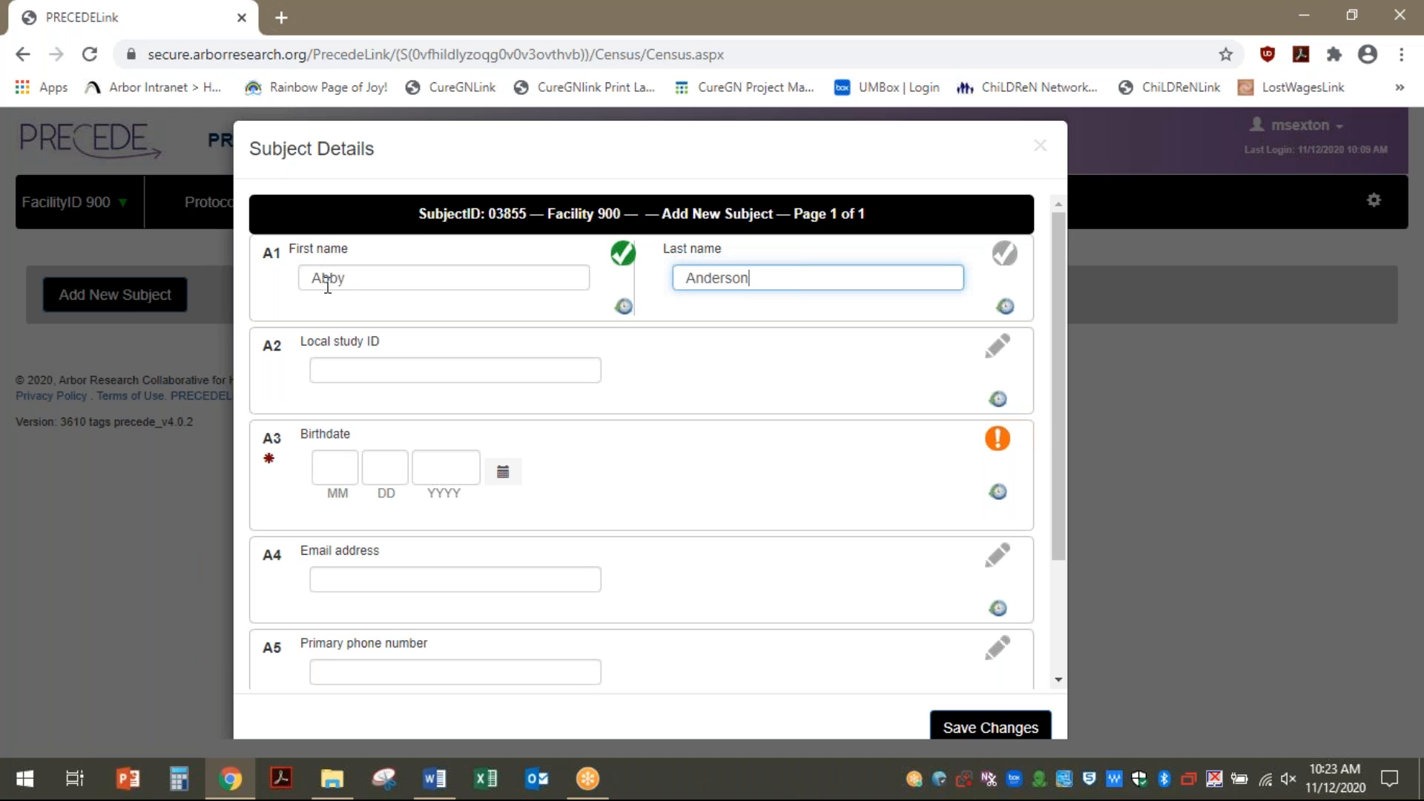
key(Tab)
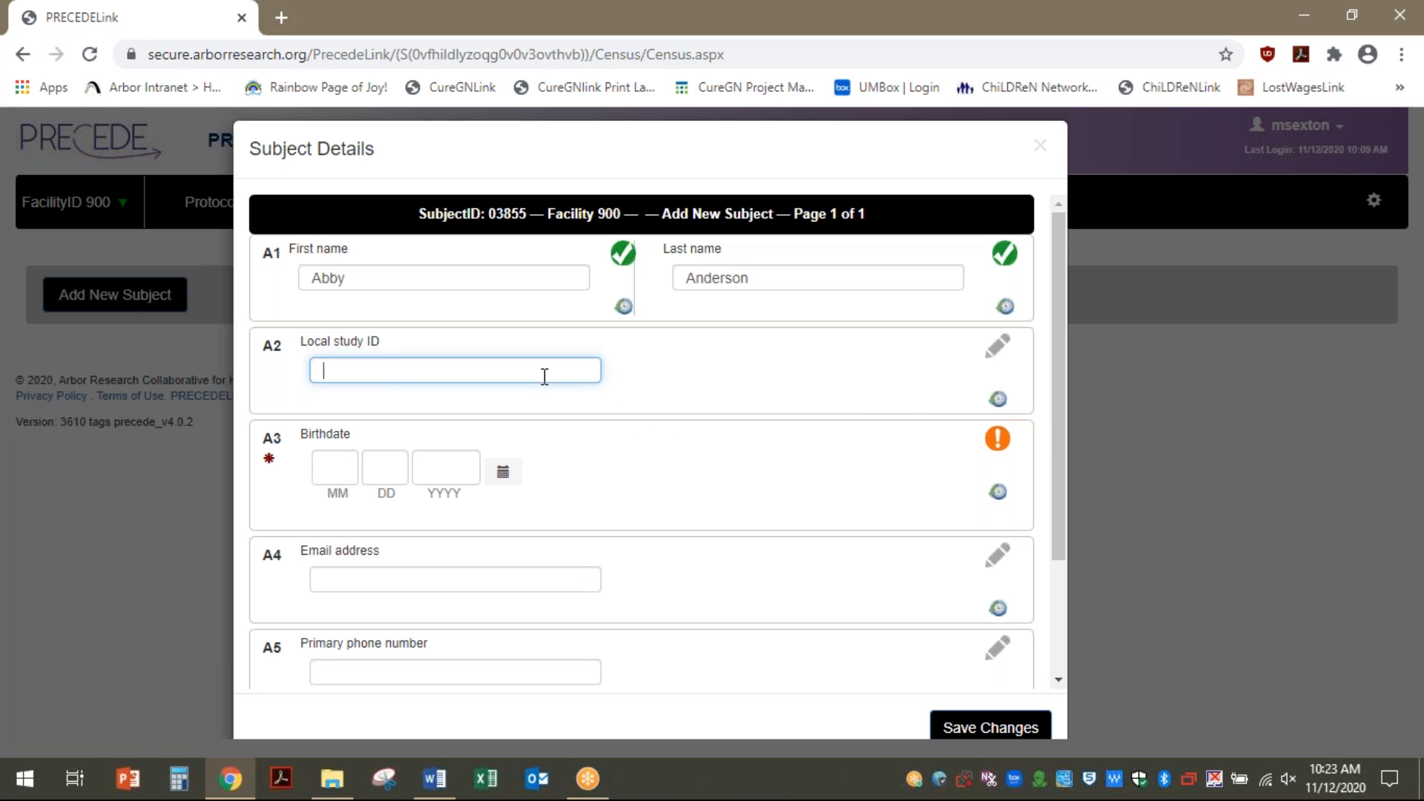
text(wer4o32)
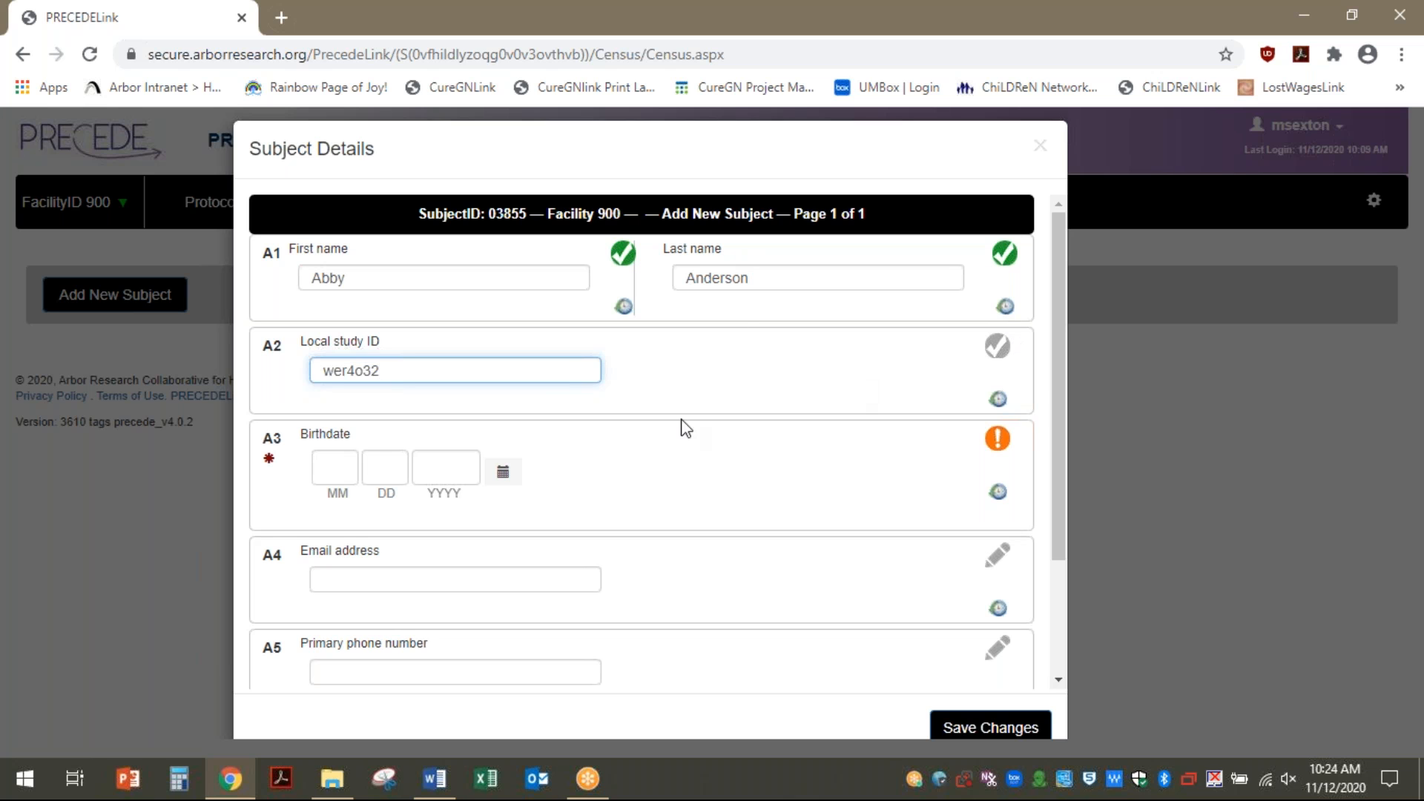
click(342, 472)
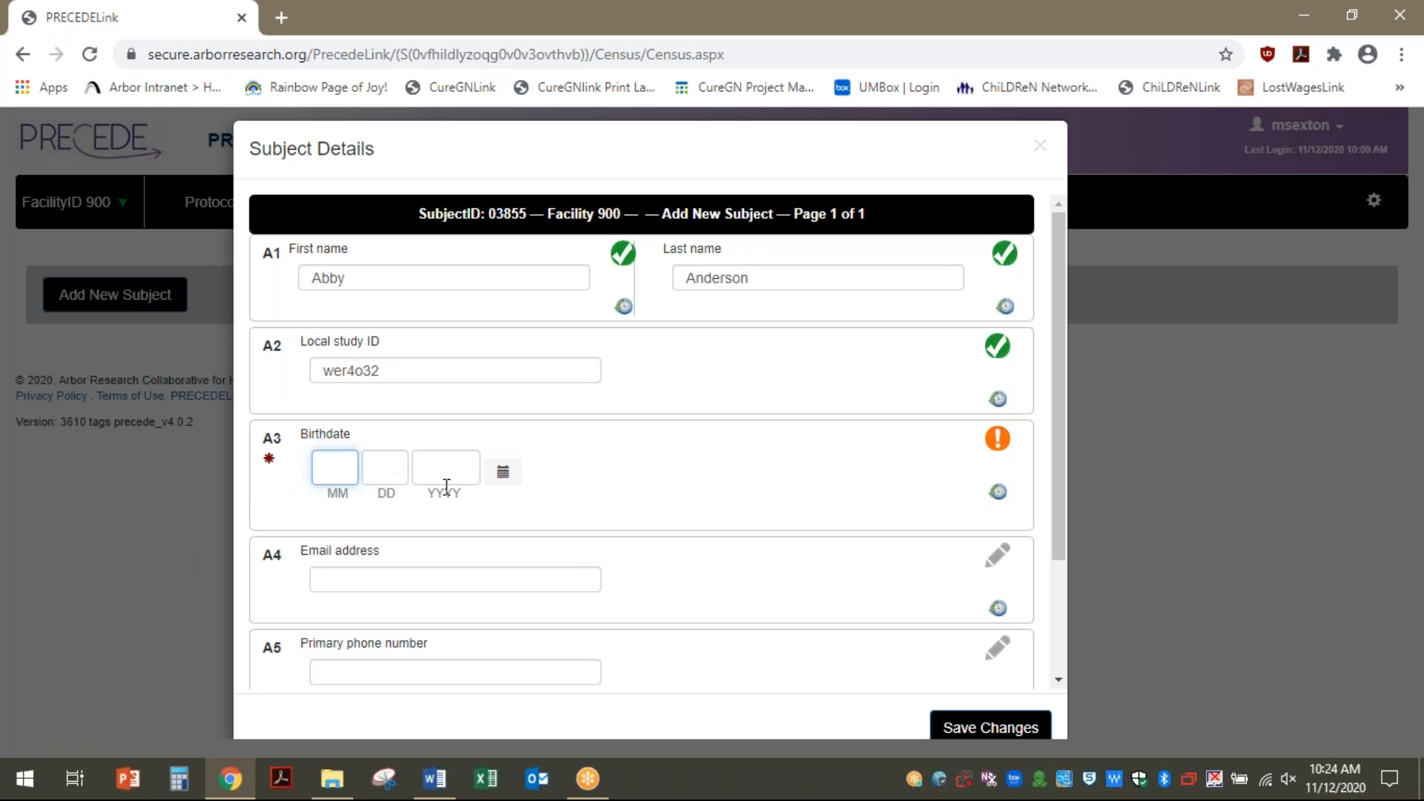
Set the new subject's birthdate to 11/12/2000, changing the year to 2000
click(503, 475)
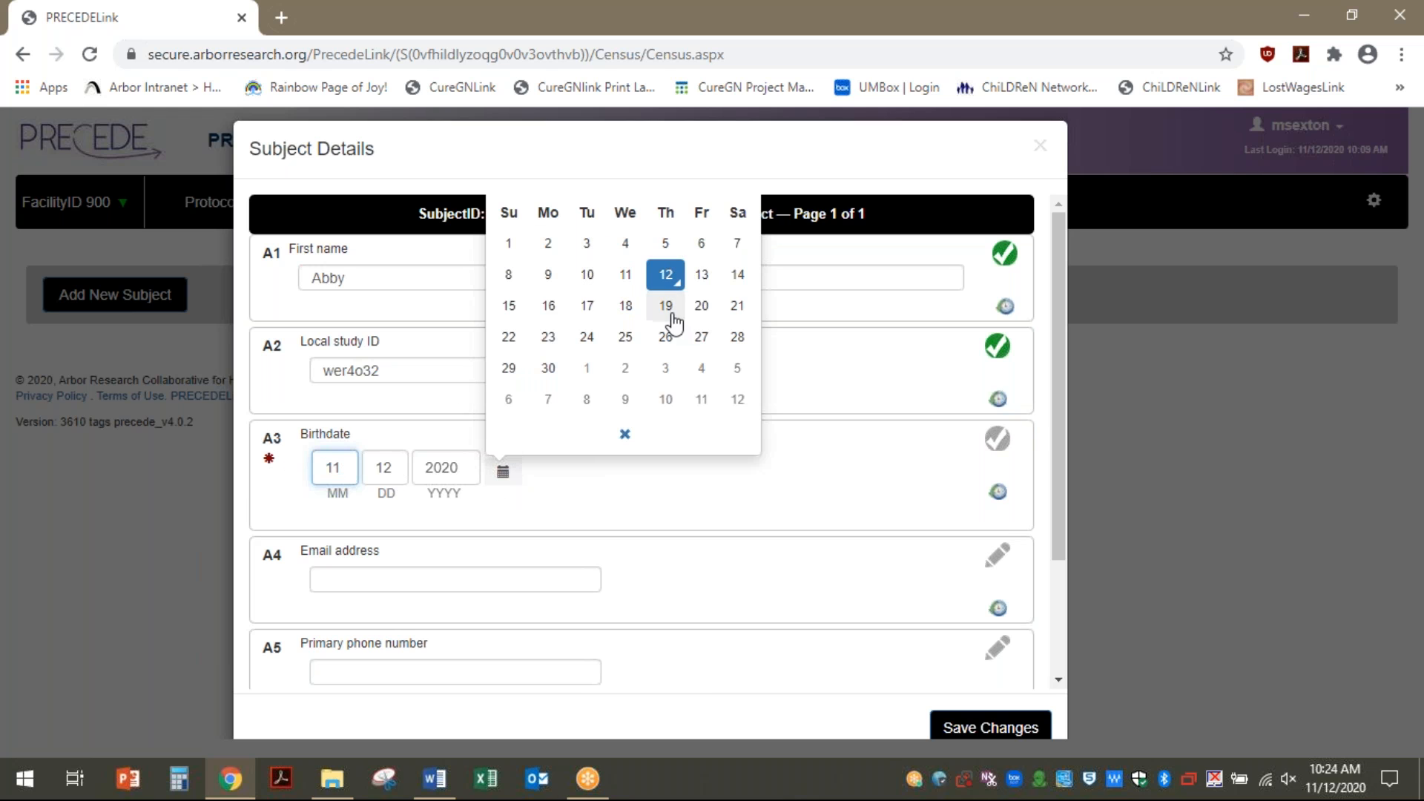
click(453, 467)
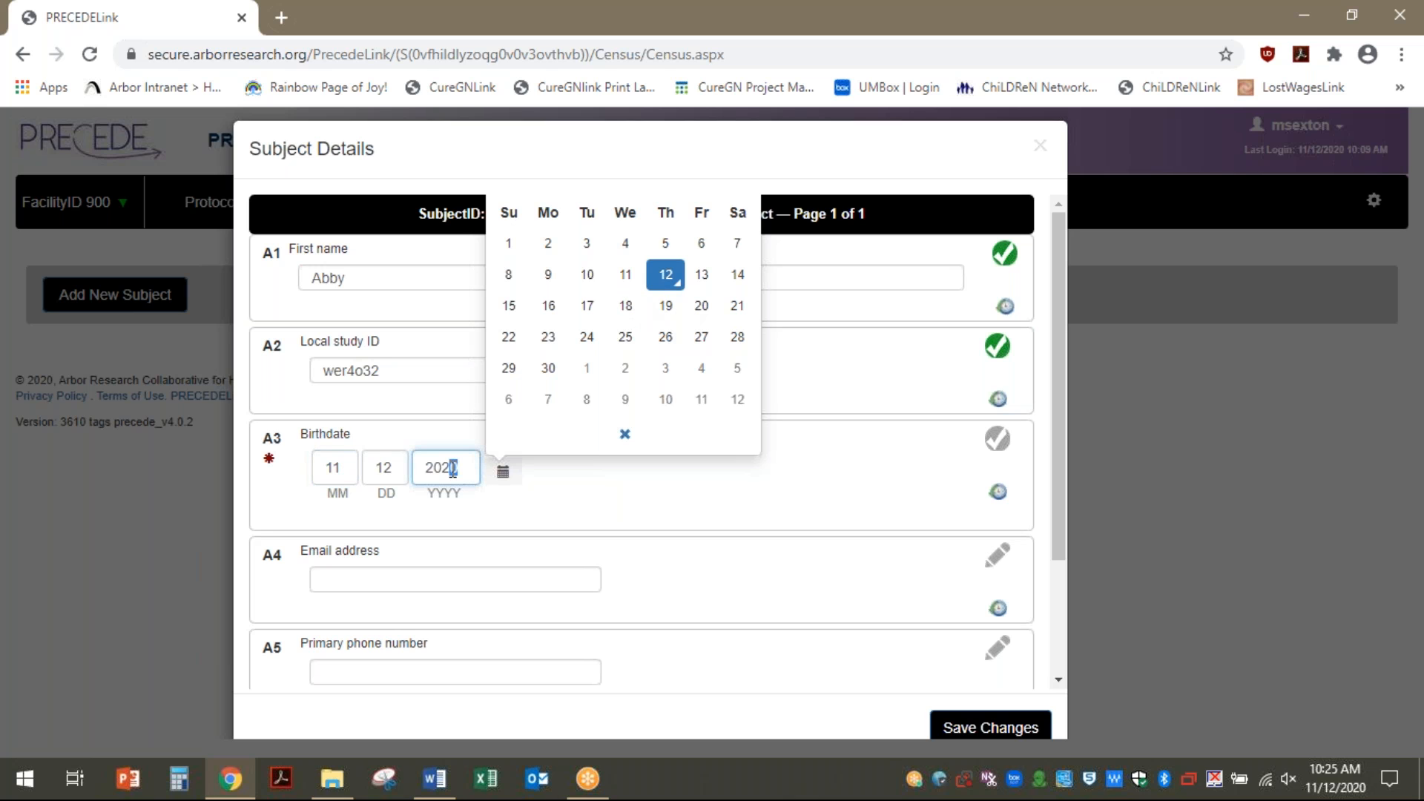
click(502, 473)
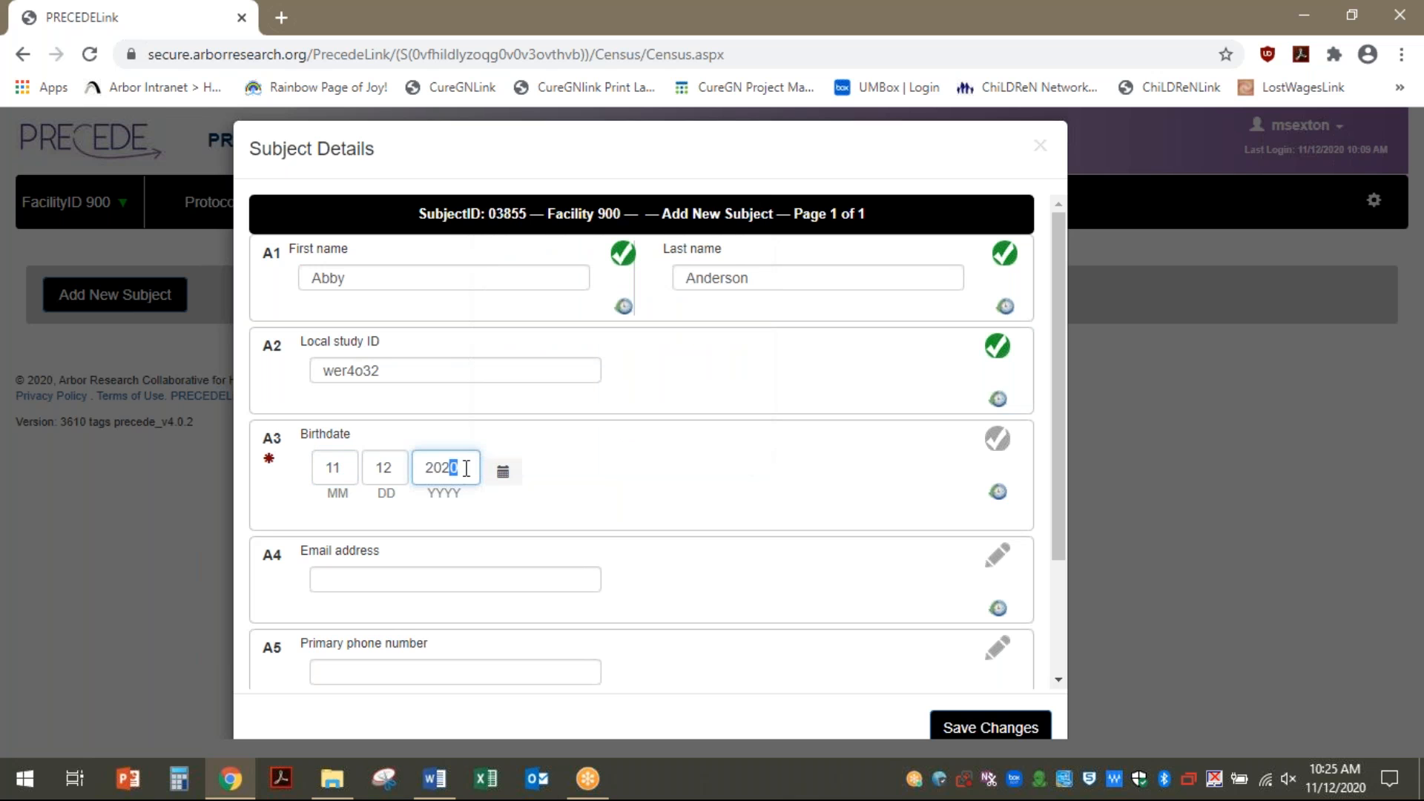
key(BackSpace)
key(BackSpace)
text(00)
click(1008, 442)
Mark the subject questionnaire complete and save the subject to the census
scroll(636, 430, down, 3)
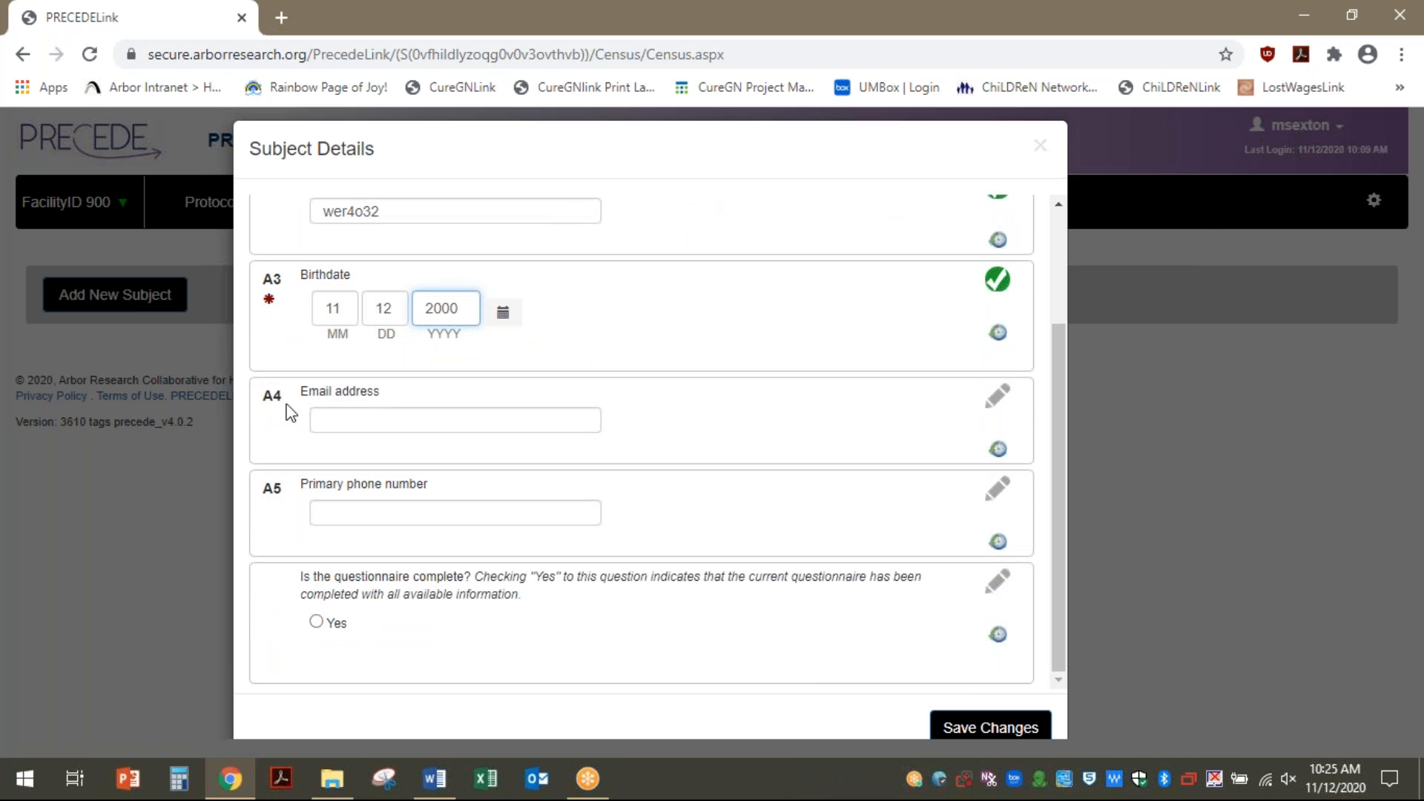
click(376, 413)
key(Tab)
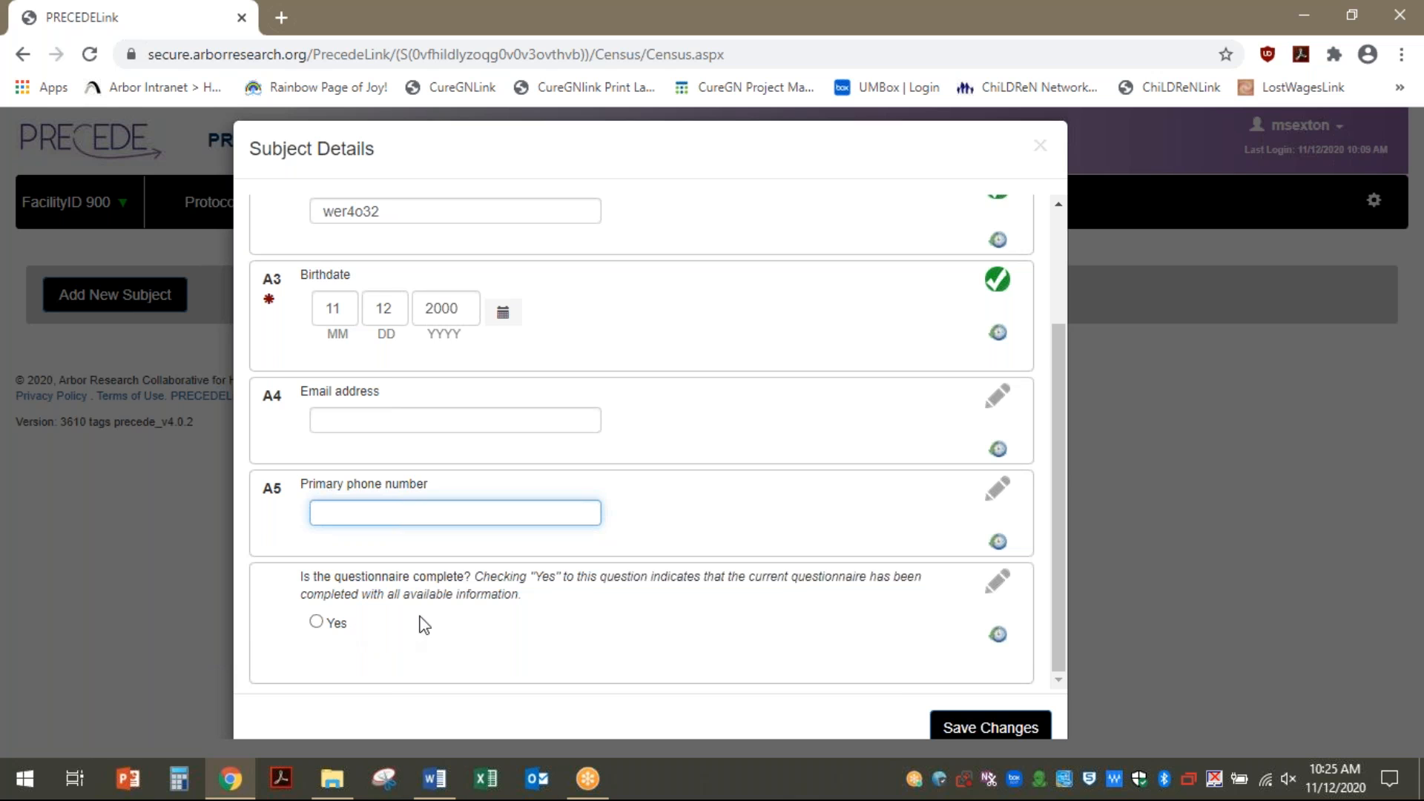
click(316, 622)
click(957, 727)
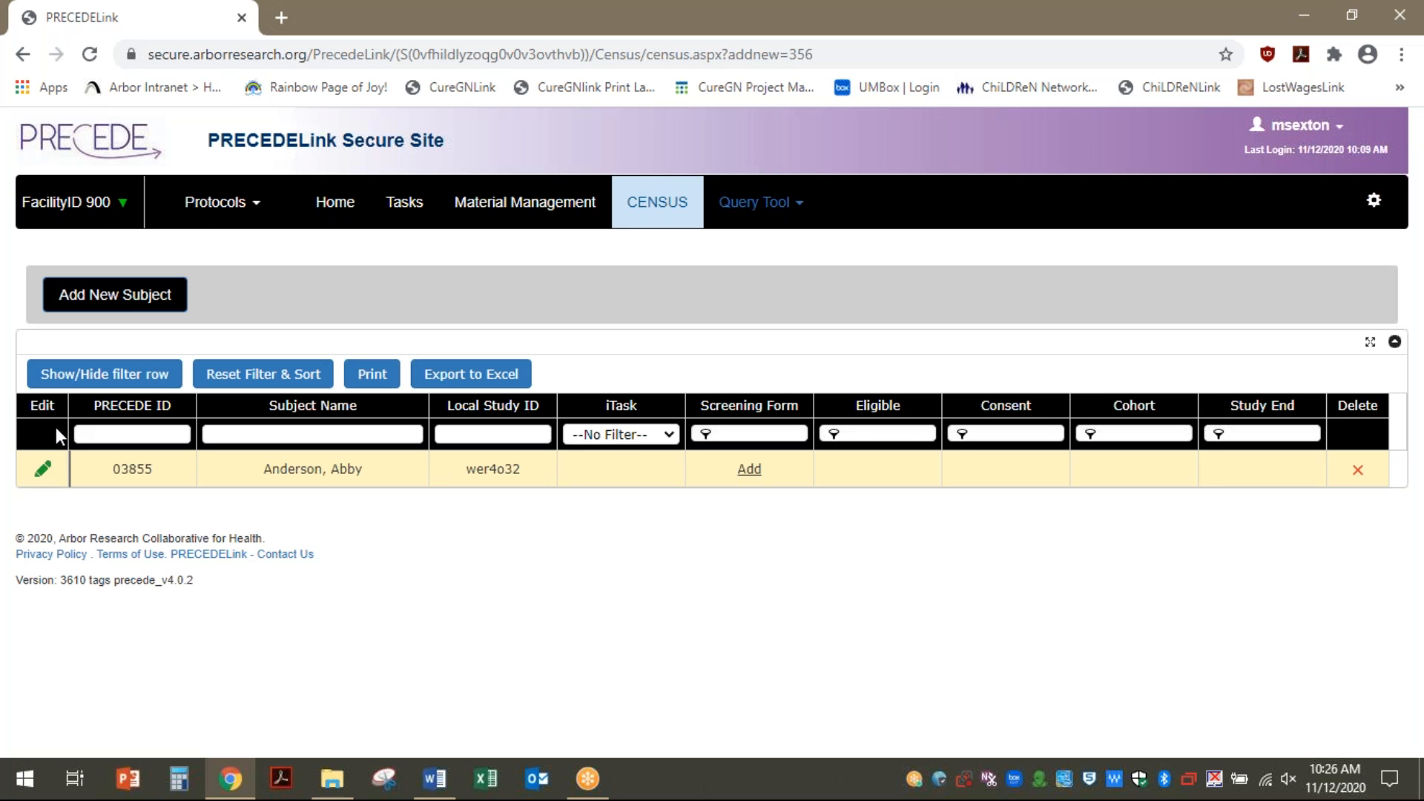
click(43, 475)
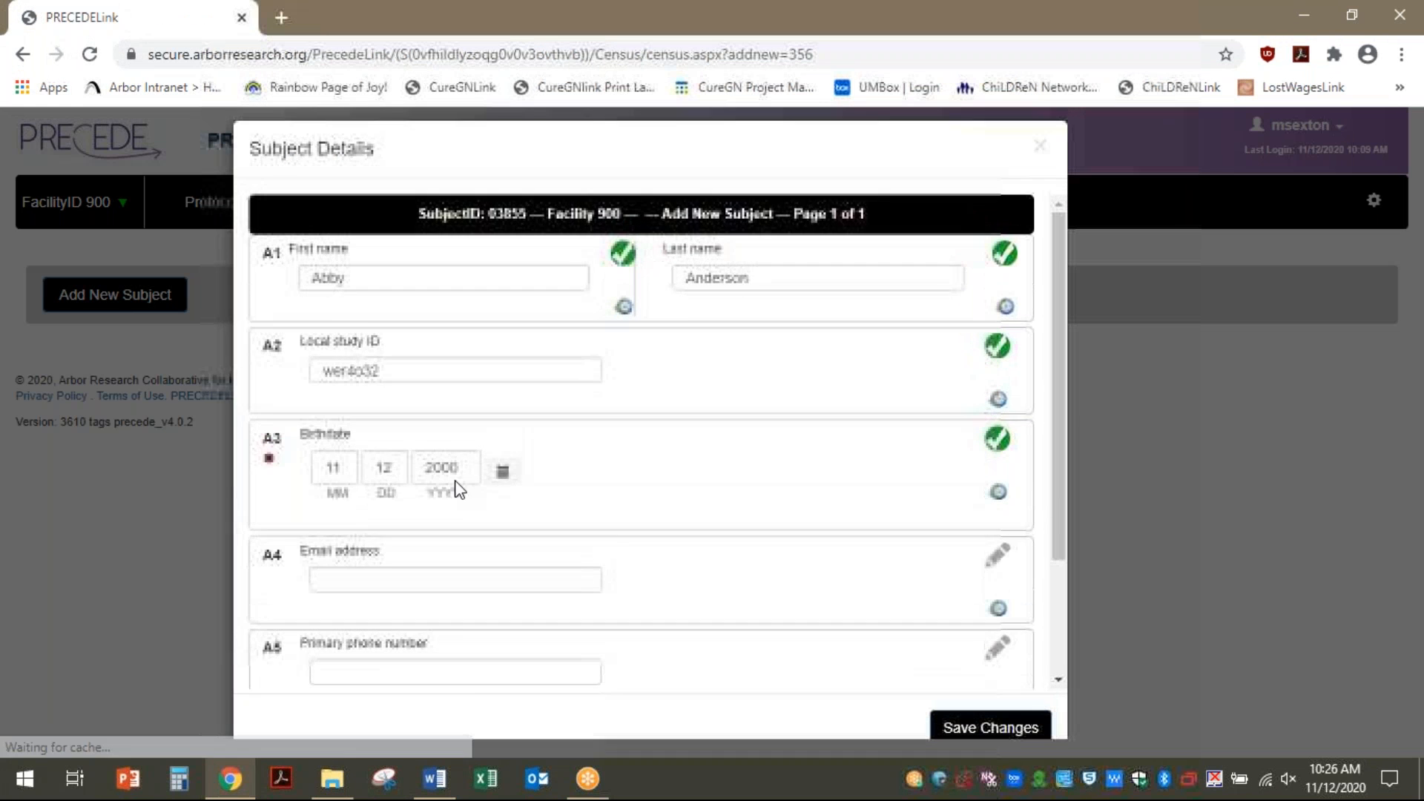
scroll(953, 308, down, 2)
scroll(953, 309, up, 2)
click(1041, 141)
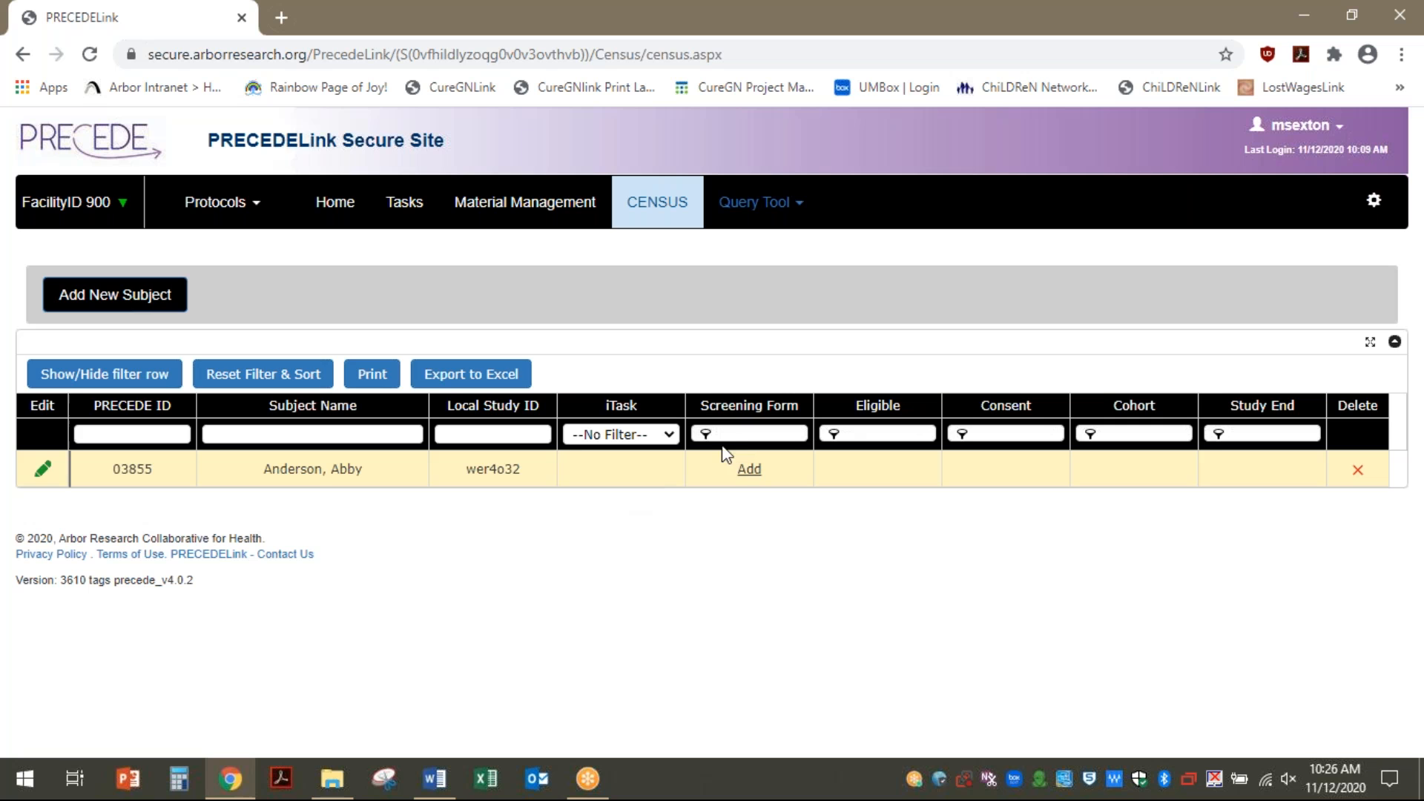
Start the Eligibility CRF dated today: No to Cohort 5, Yes to mother with PDAC
click(749, 470)
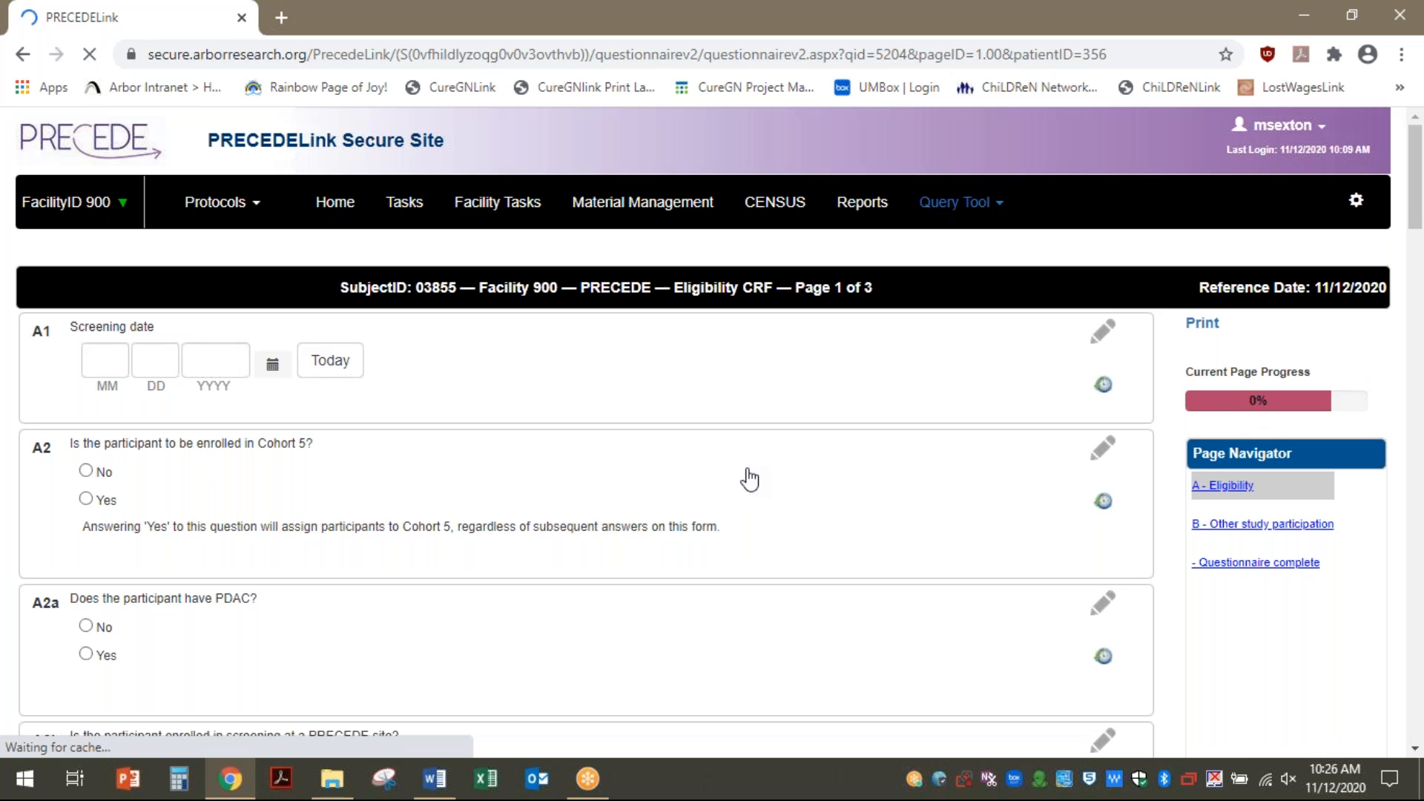
click(324, 367)
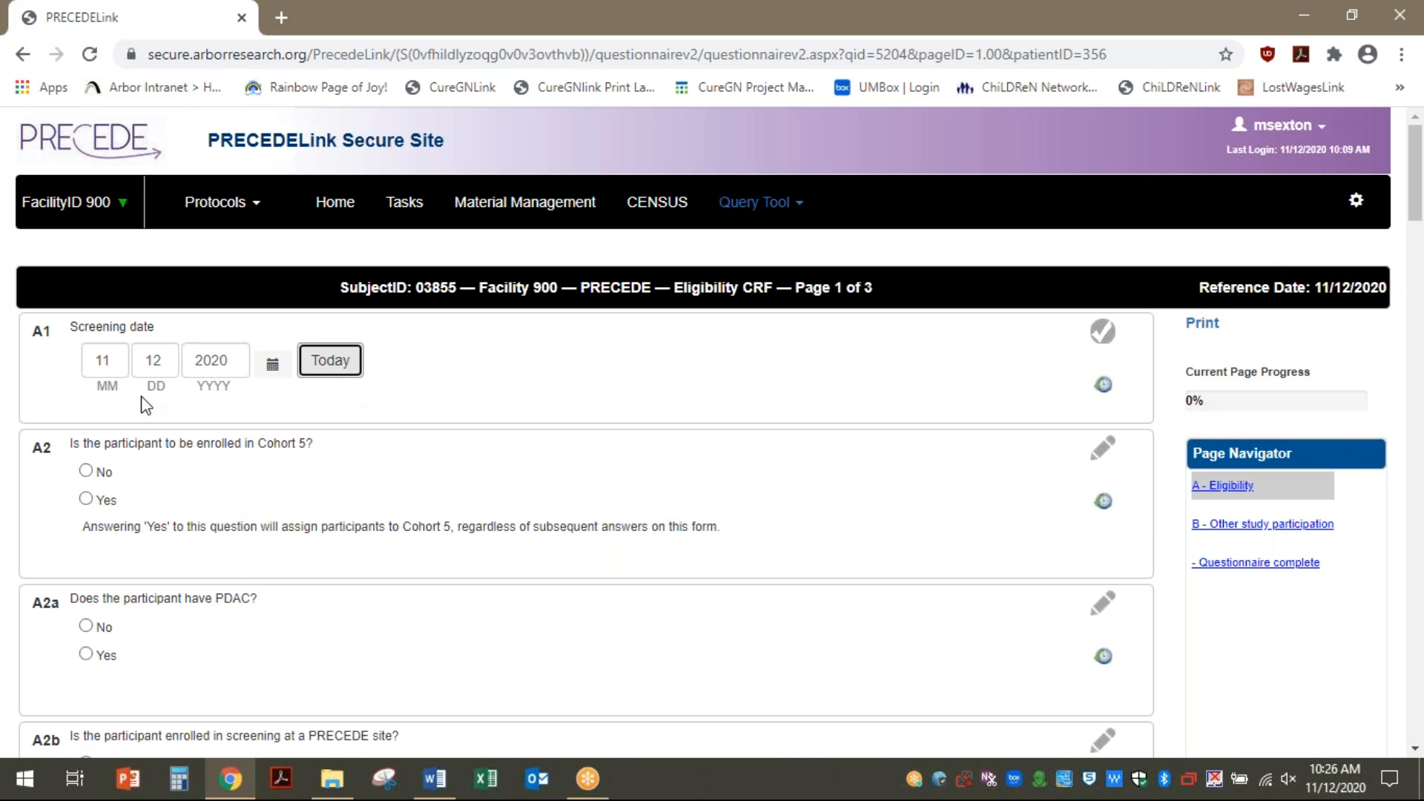
click(86, 472)
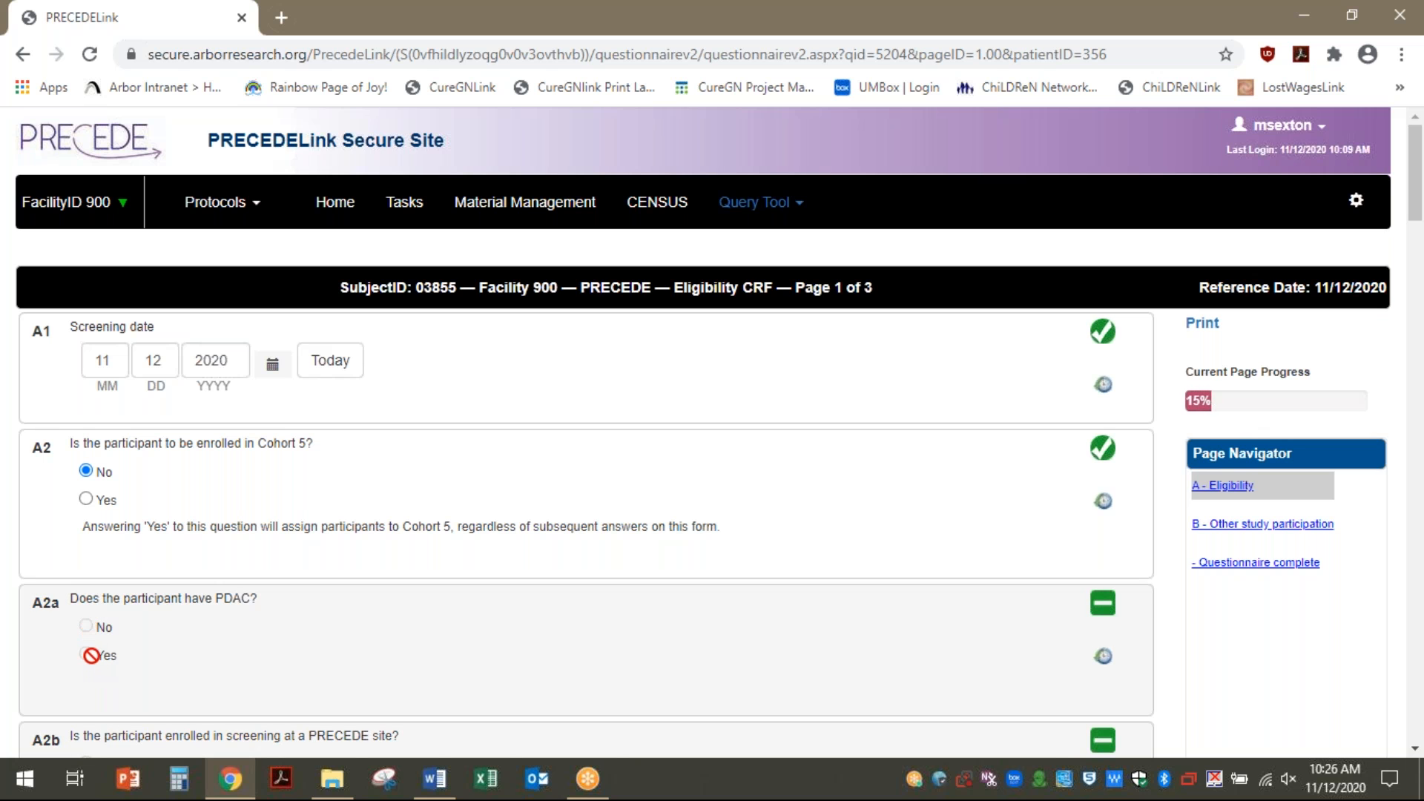
scroll(324, 560, down, 7)
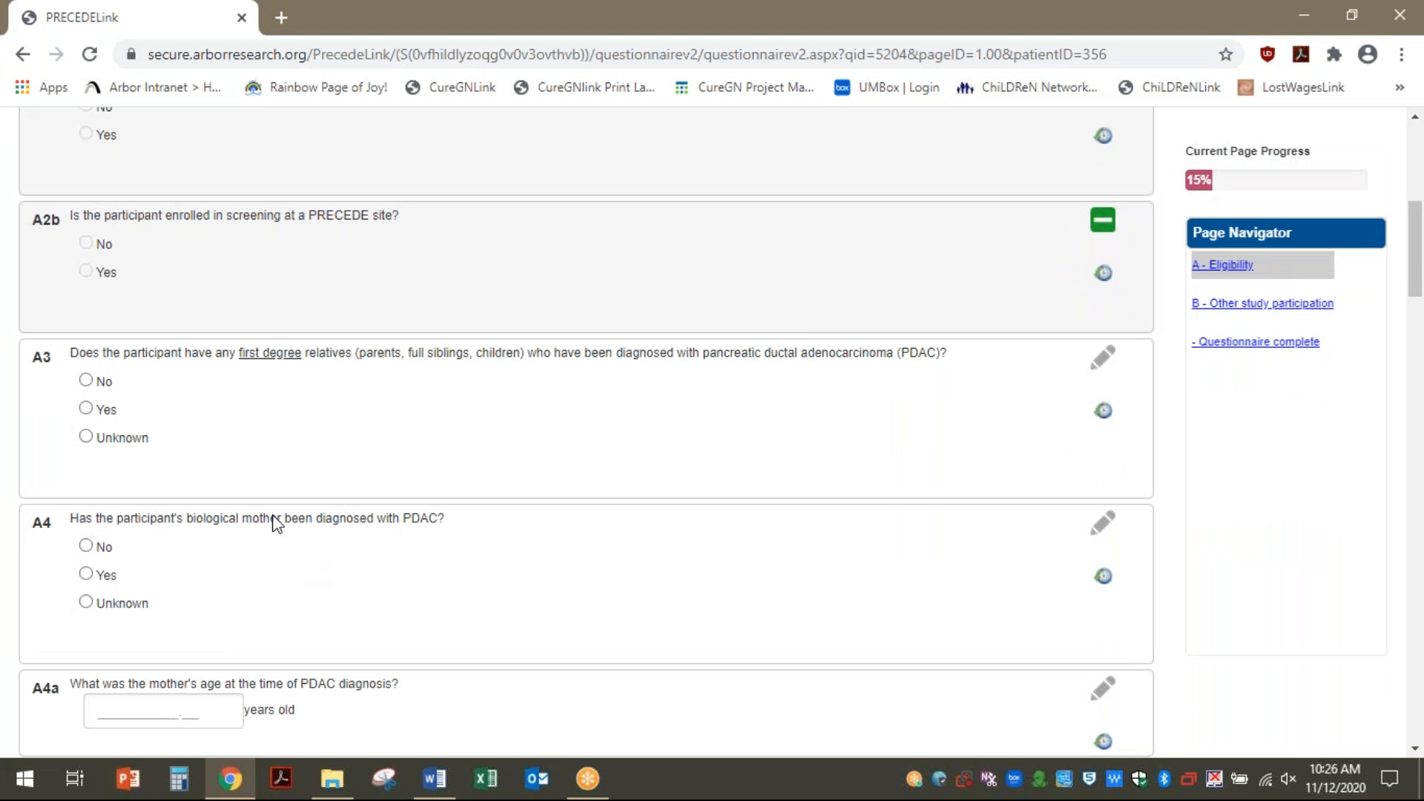
click(94, 410)
click(89, 575)
Enter the mother's diagnosis age as 70; answer No for father, children and other relatives
scroll(264, 629, down, 7)
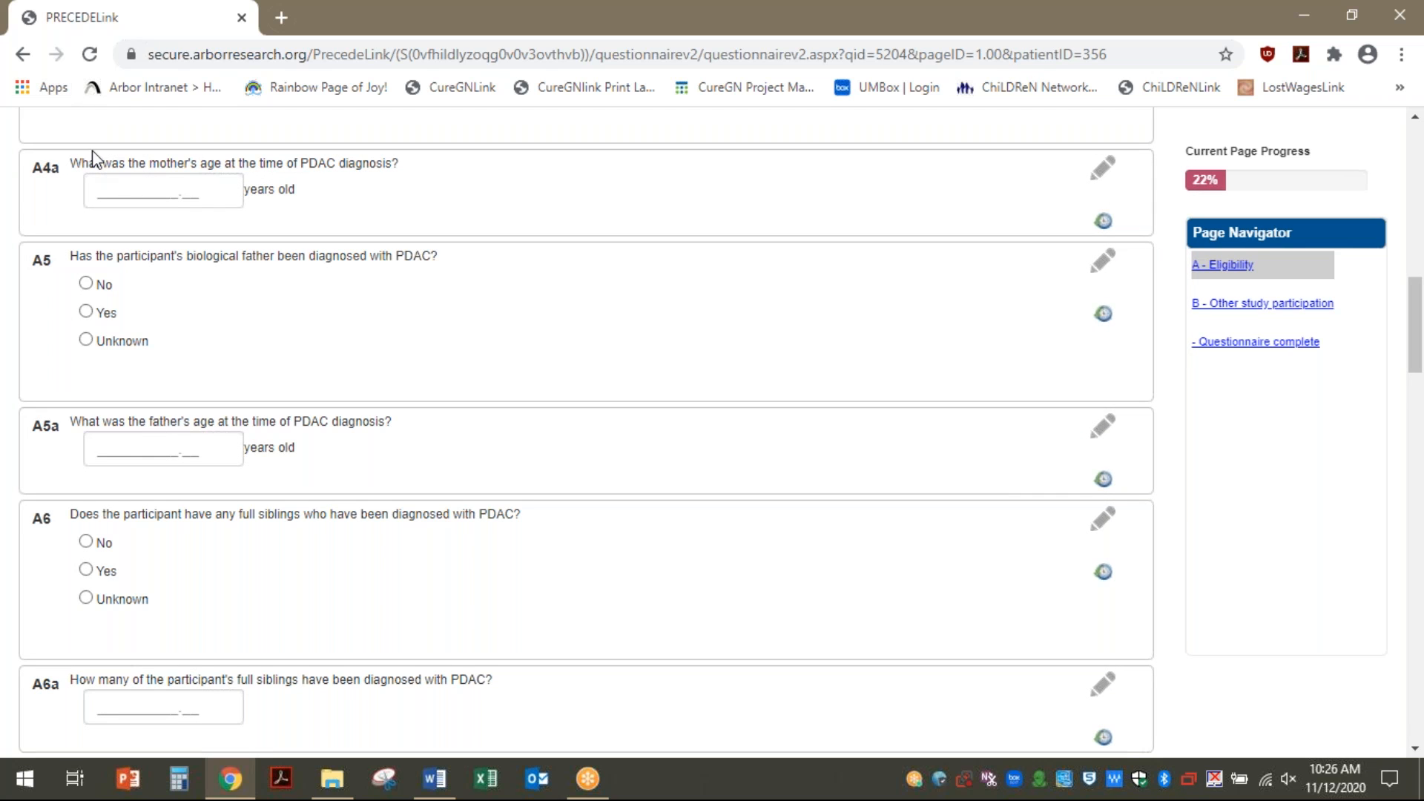
click(159, 199)
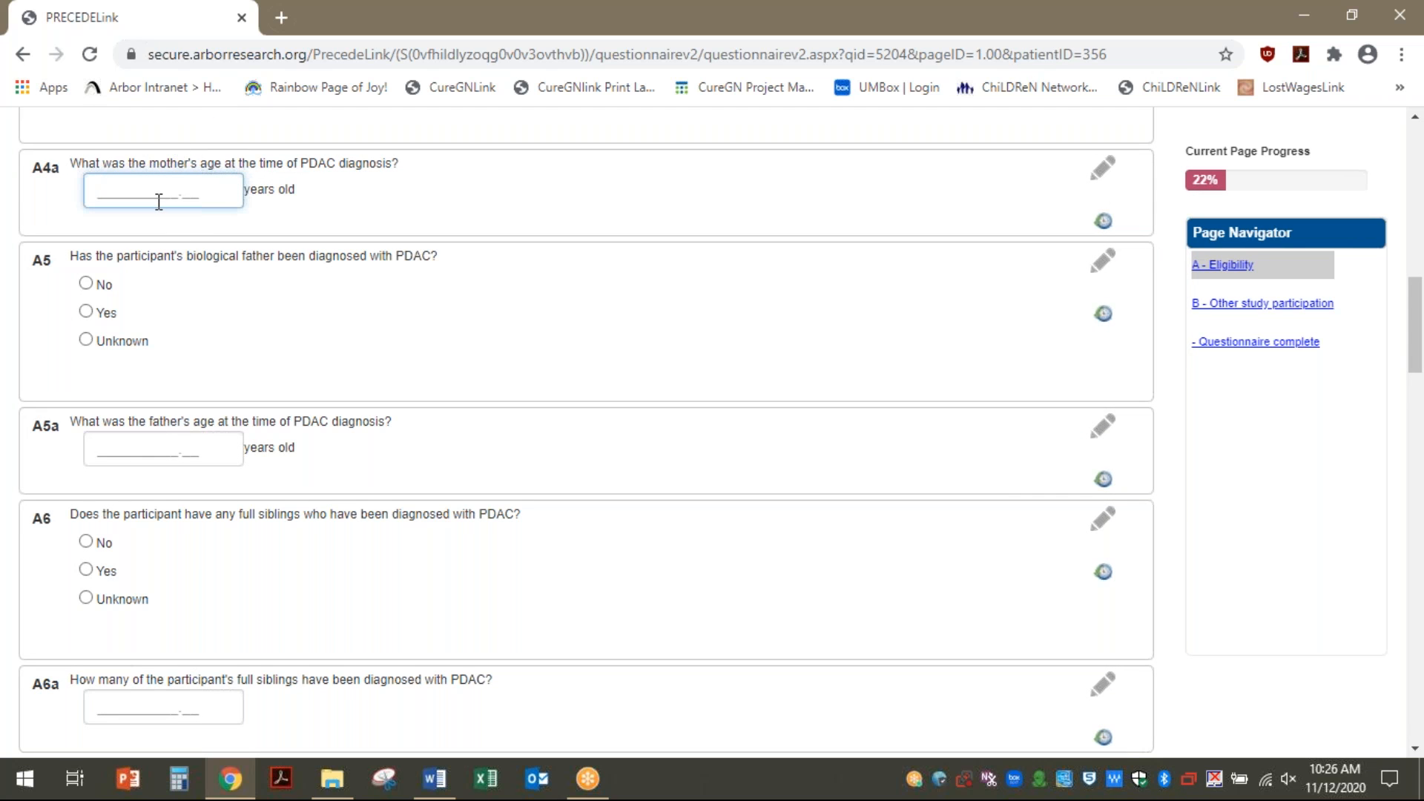
text(70)
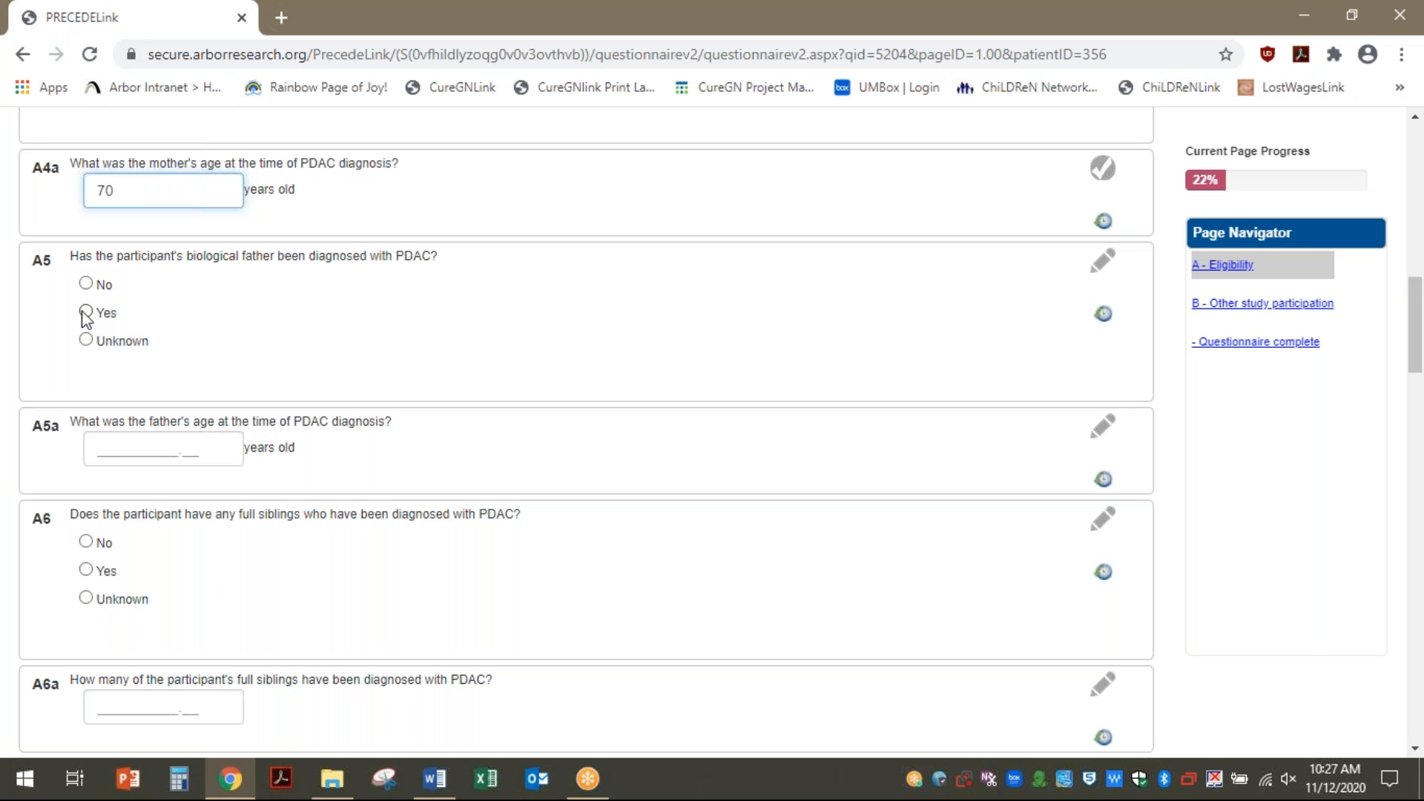
click(93, 283)
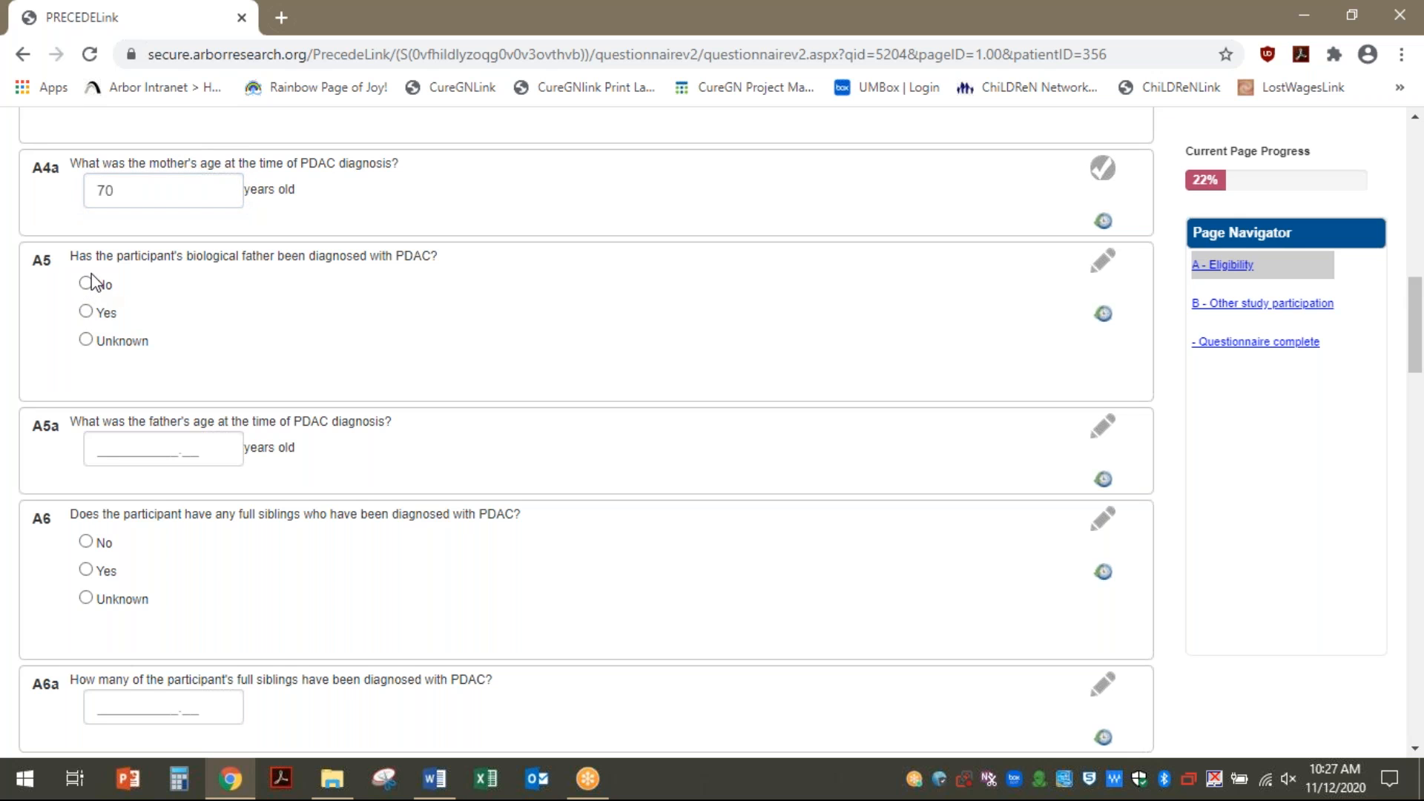
click(88, 285)
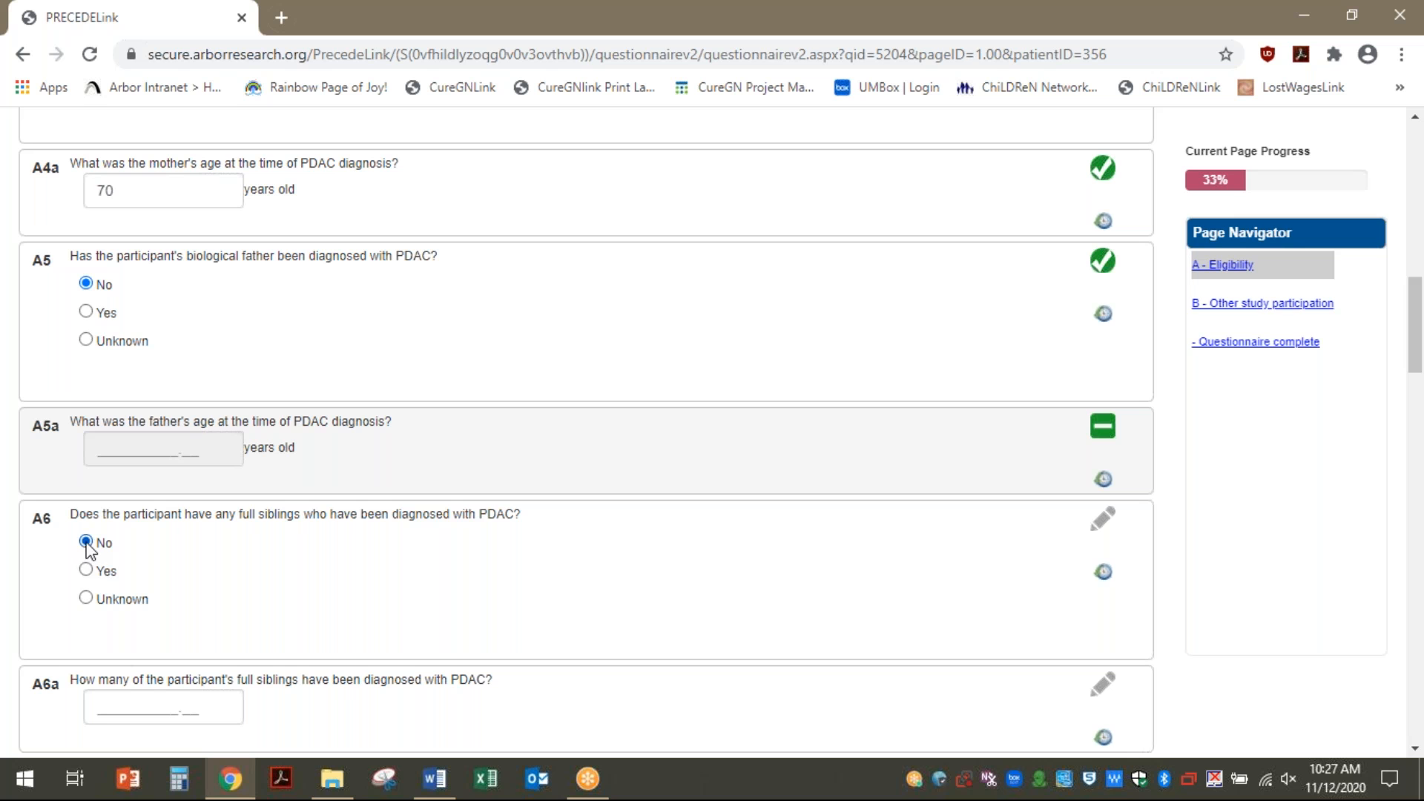
scroll(214, 598, down, 14)
scroll(217, 594, up, 7)
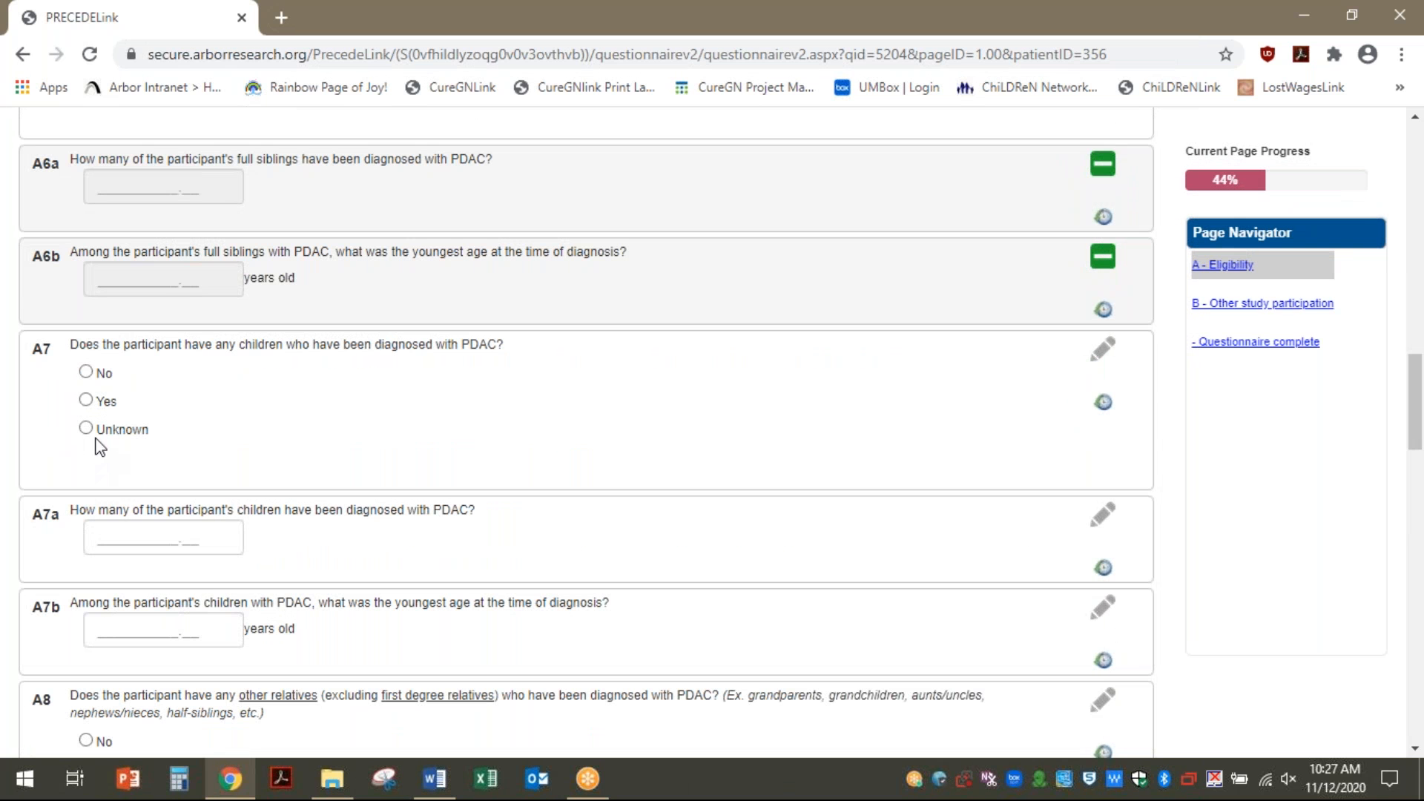
click(86, 373)
scroll(230, 569, down, 7)
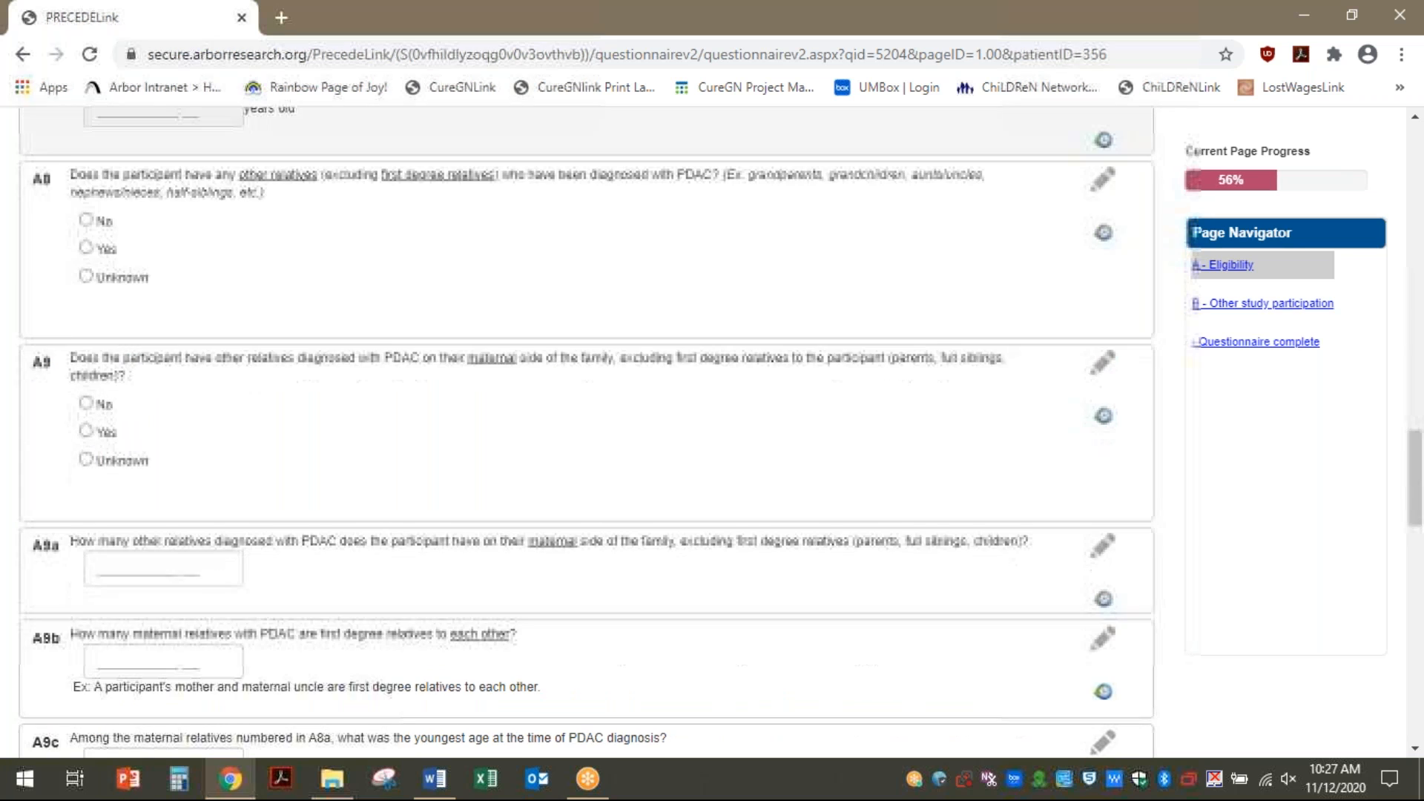
click(86, 220)
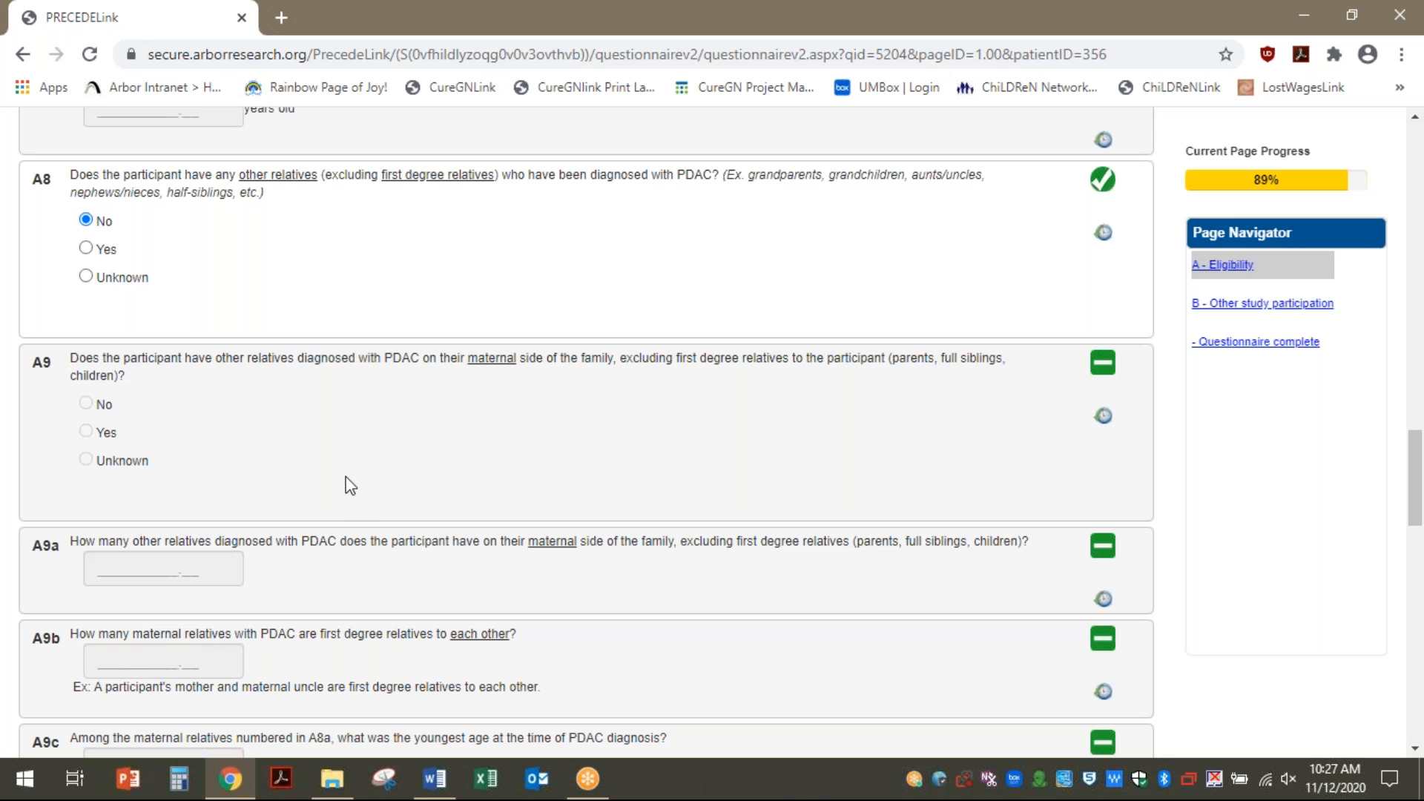
Record pathogenic variants ATM, MSH6 and PRSS1, and answer No to pancreatitis history
scroll(1415, 473, down, 1)
scroll(1416, 475, down, 3)
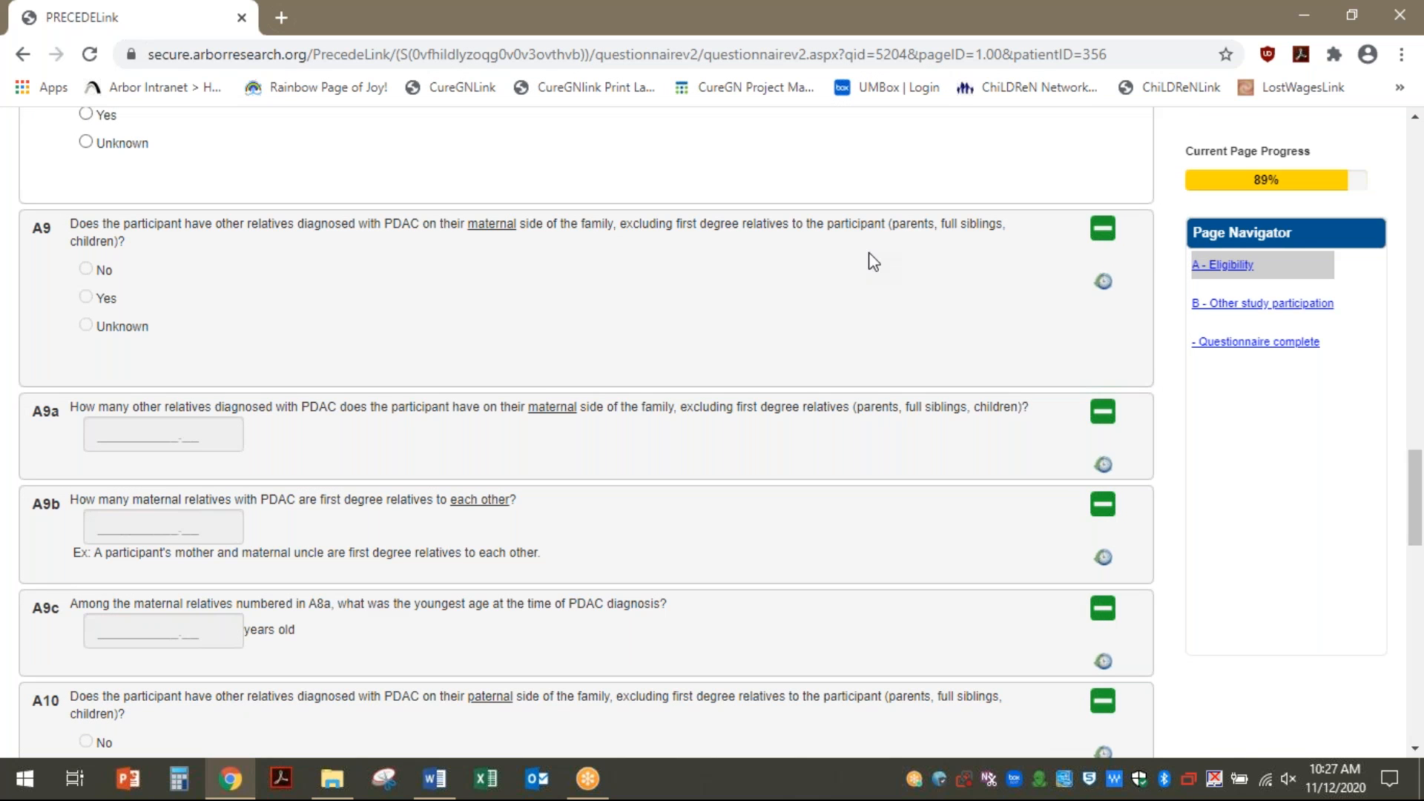
scroll(533, 386, down, 5)
scroll(519, 409, down, 5)
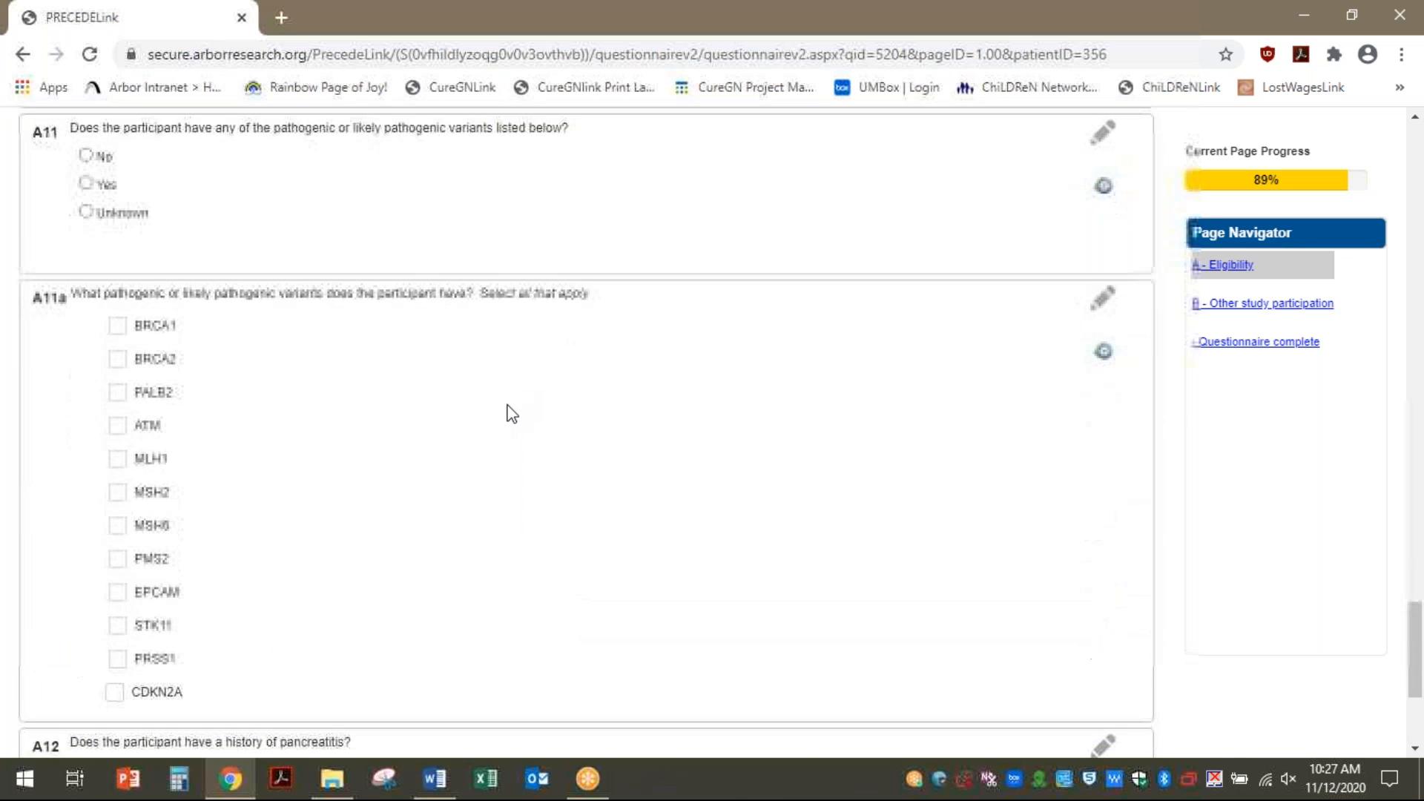
scroll(215, 360, up, 5)
scroll(205, 357, down, 5)
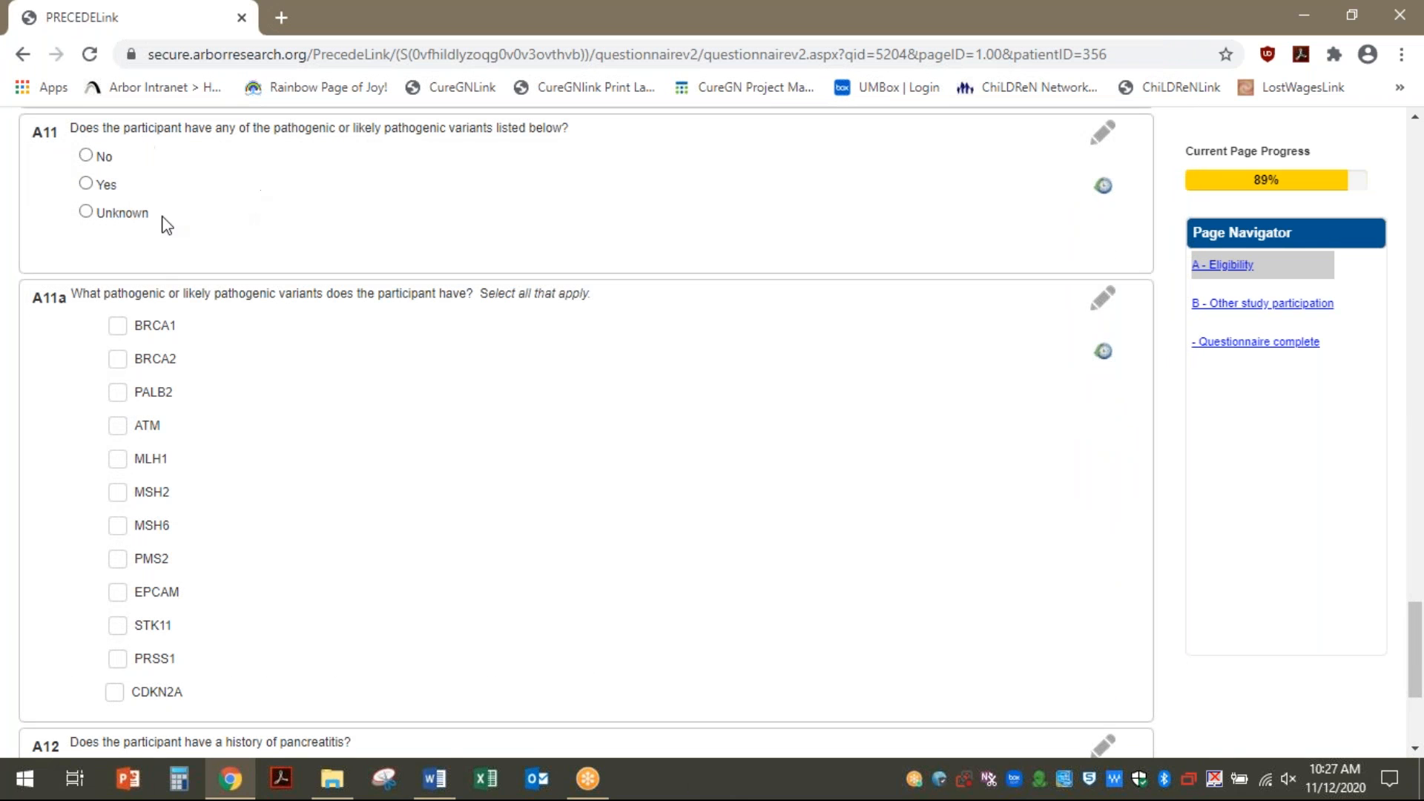
click(86, 184)
click(117, 425)
click(117, 525)
click(117, 659)
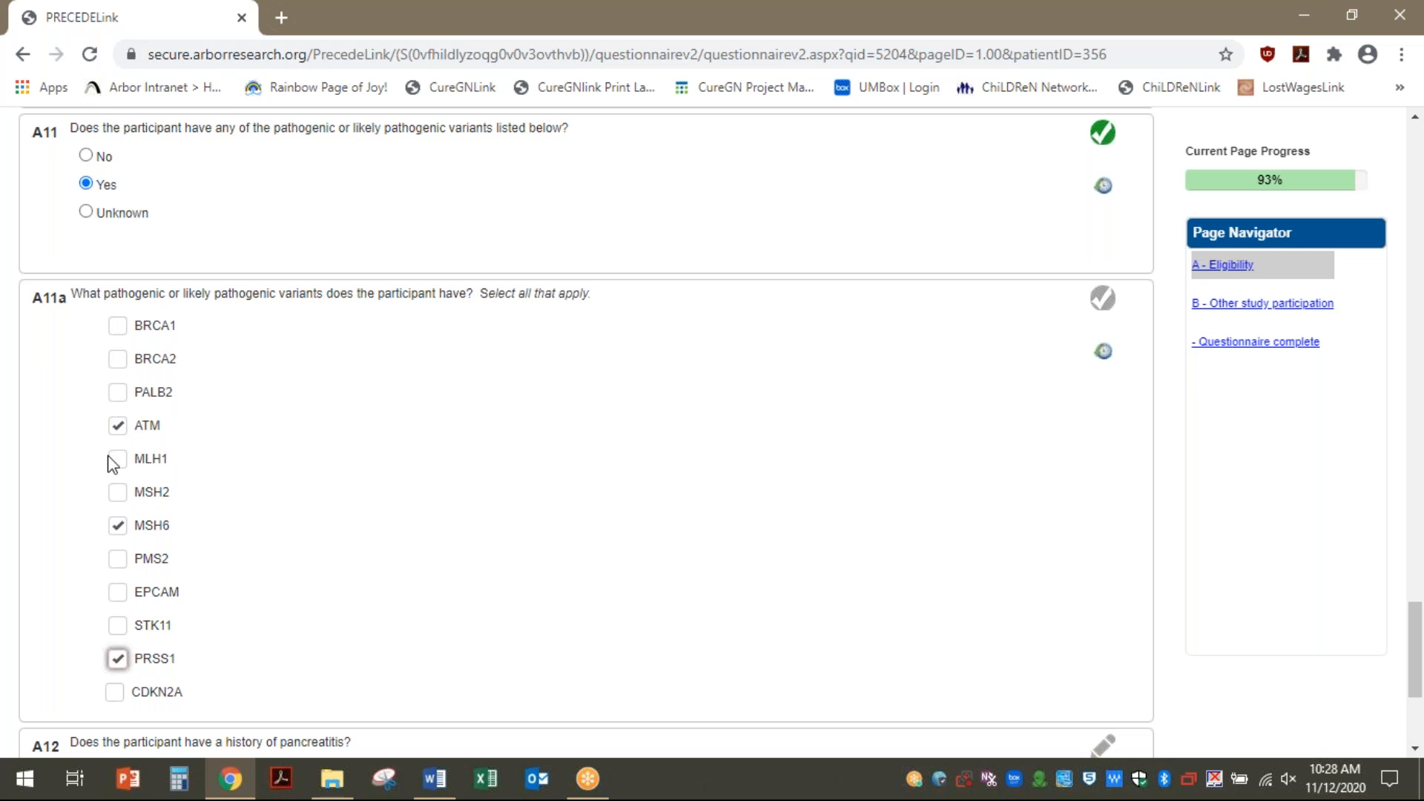
scroll(208, 628, down, 4)
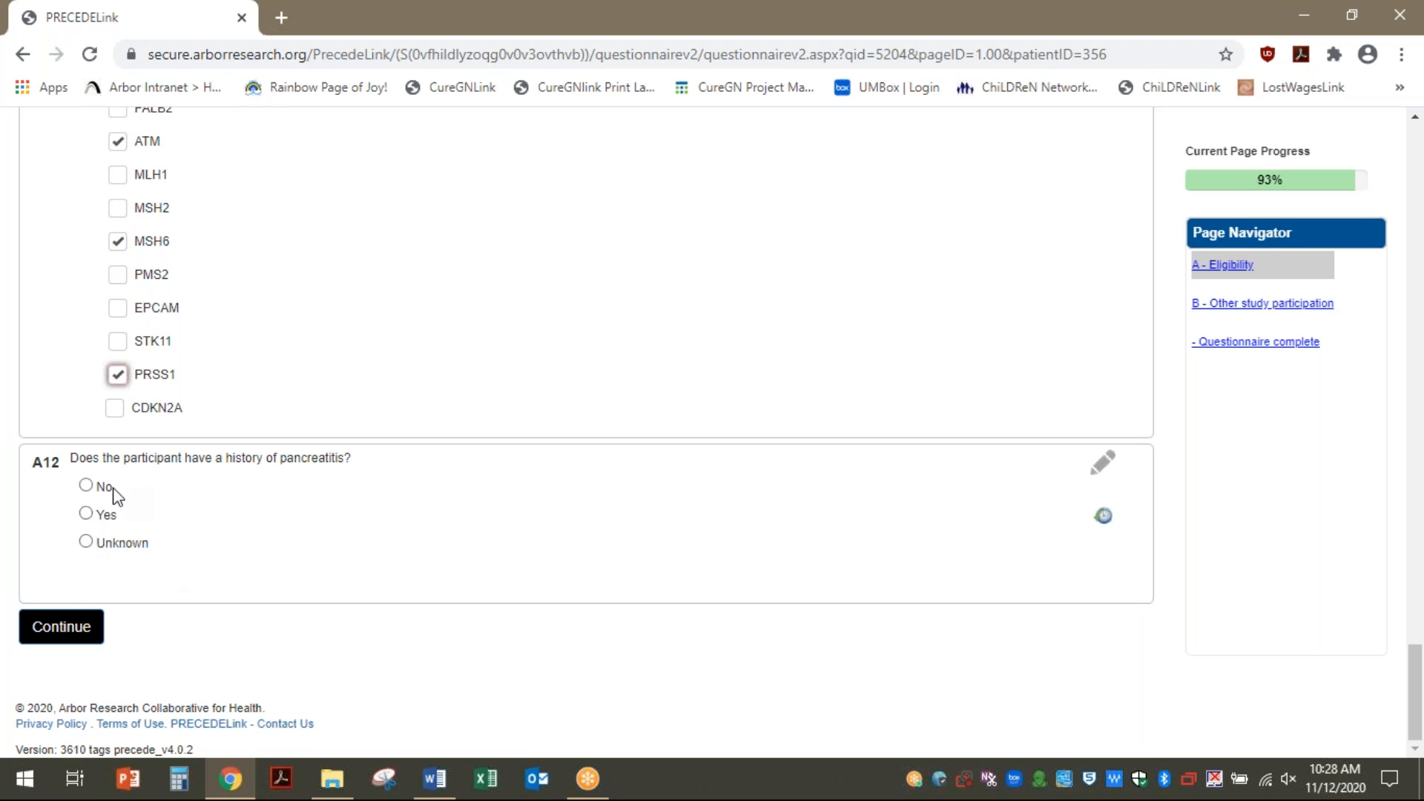
click(86, 488)
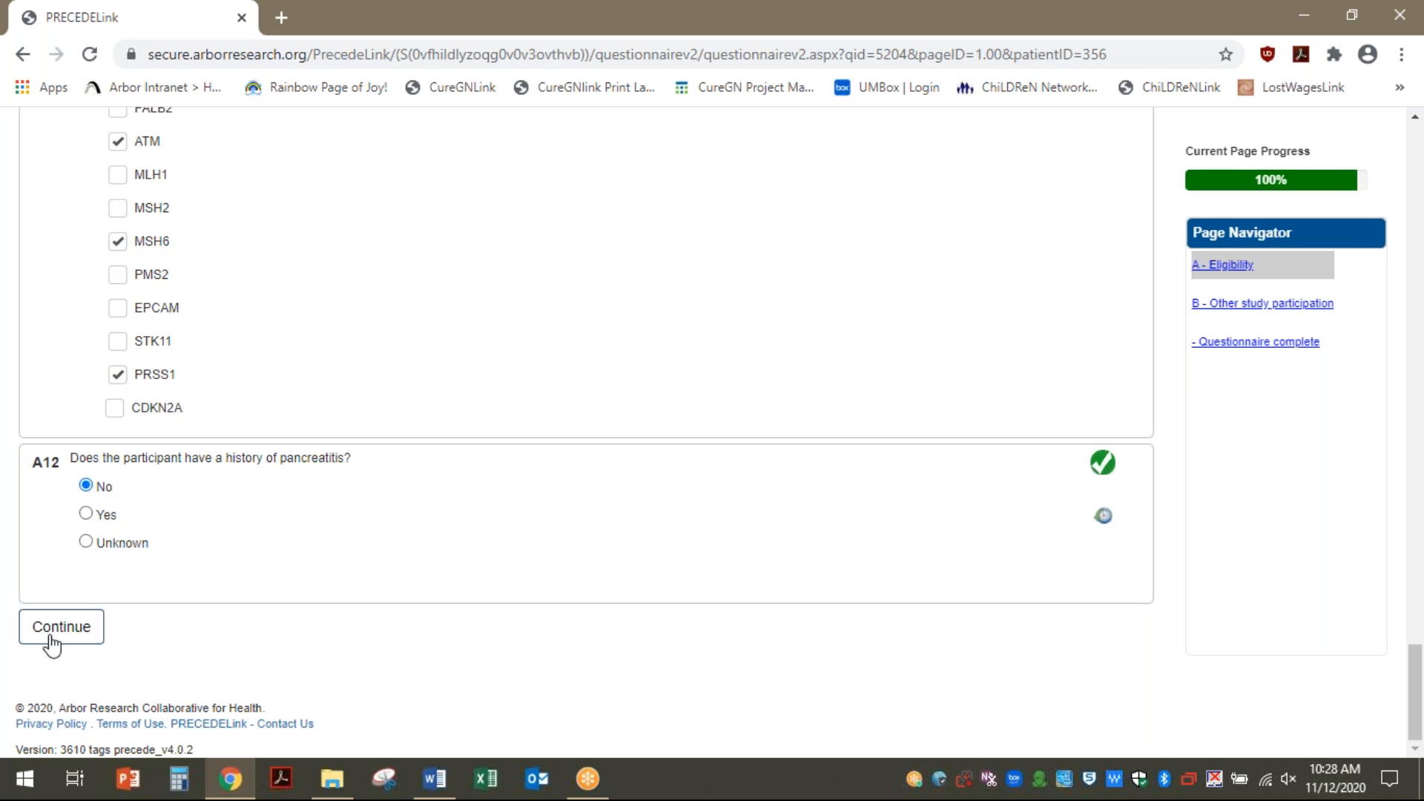
Answer No to legacy participant and other studies, then mark the questionnaire complete
click(75, 632)
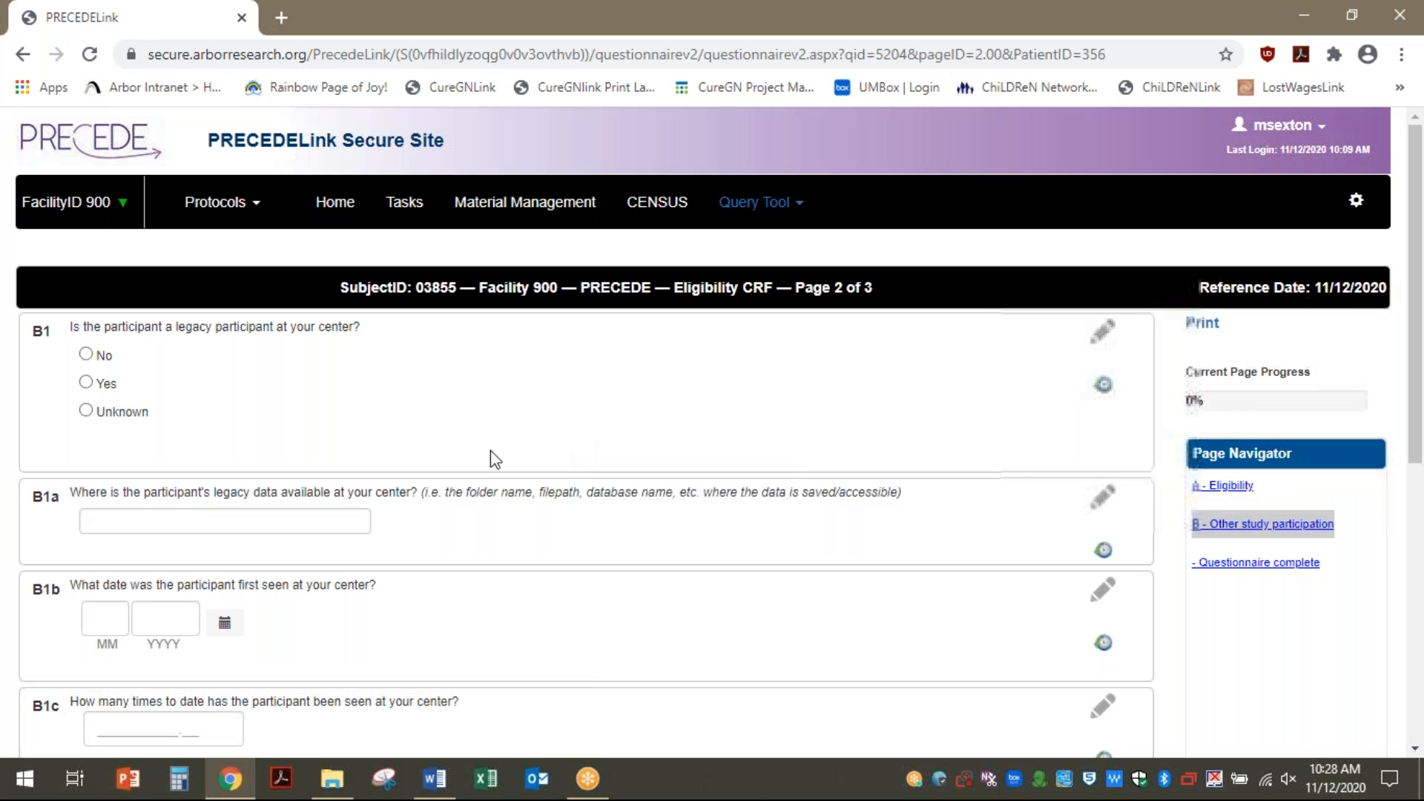
click(87, 355)
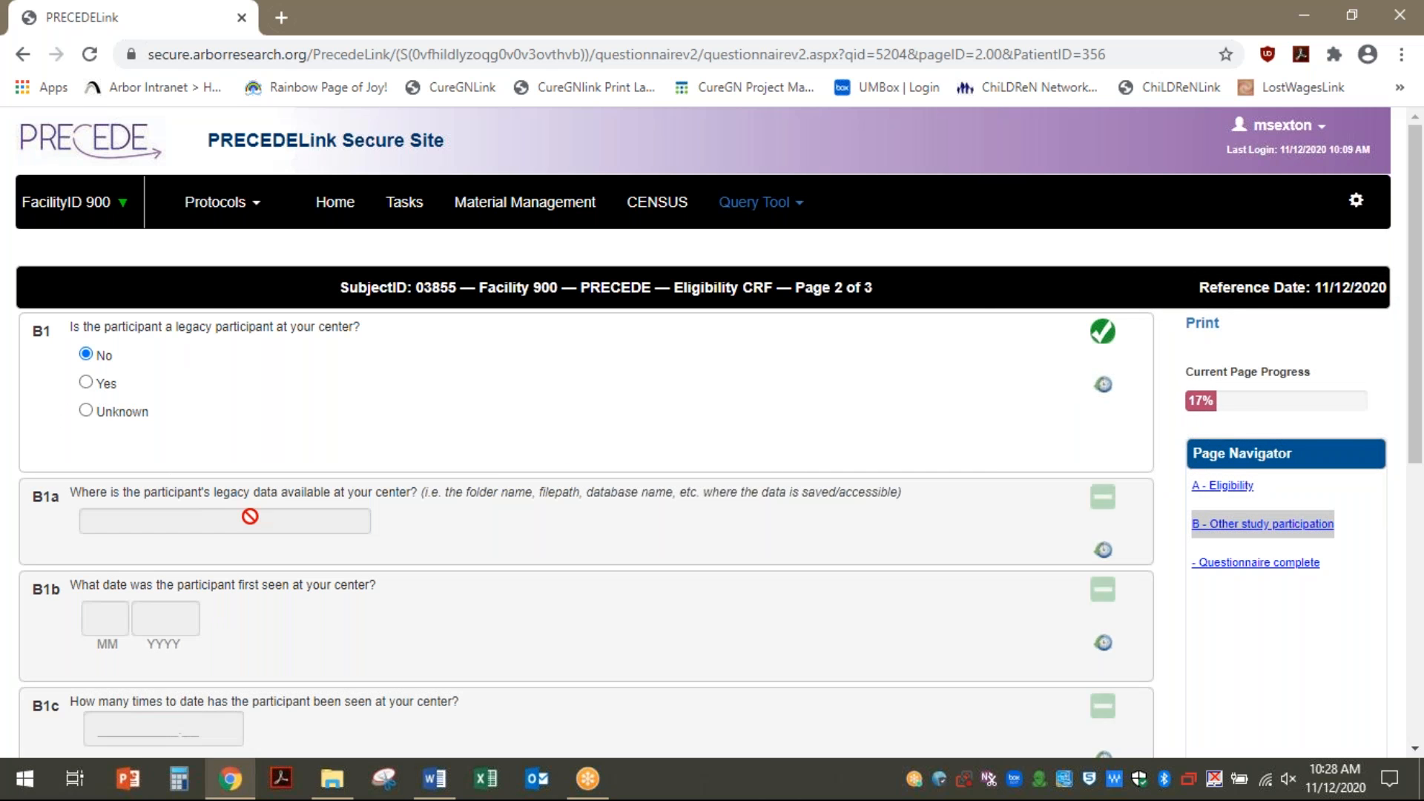
scroll(233, 544, down, 7)
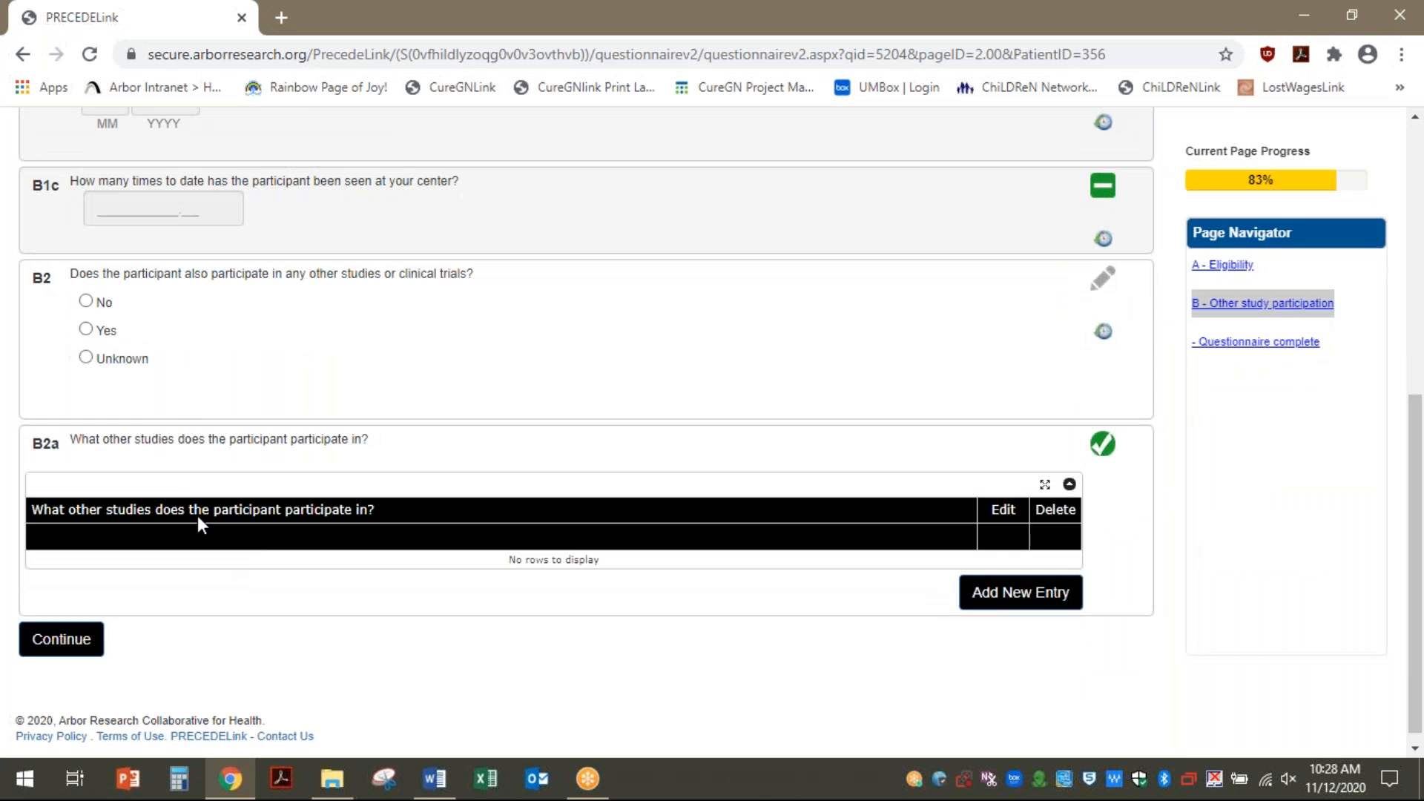
click(87, 301)
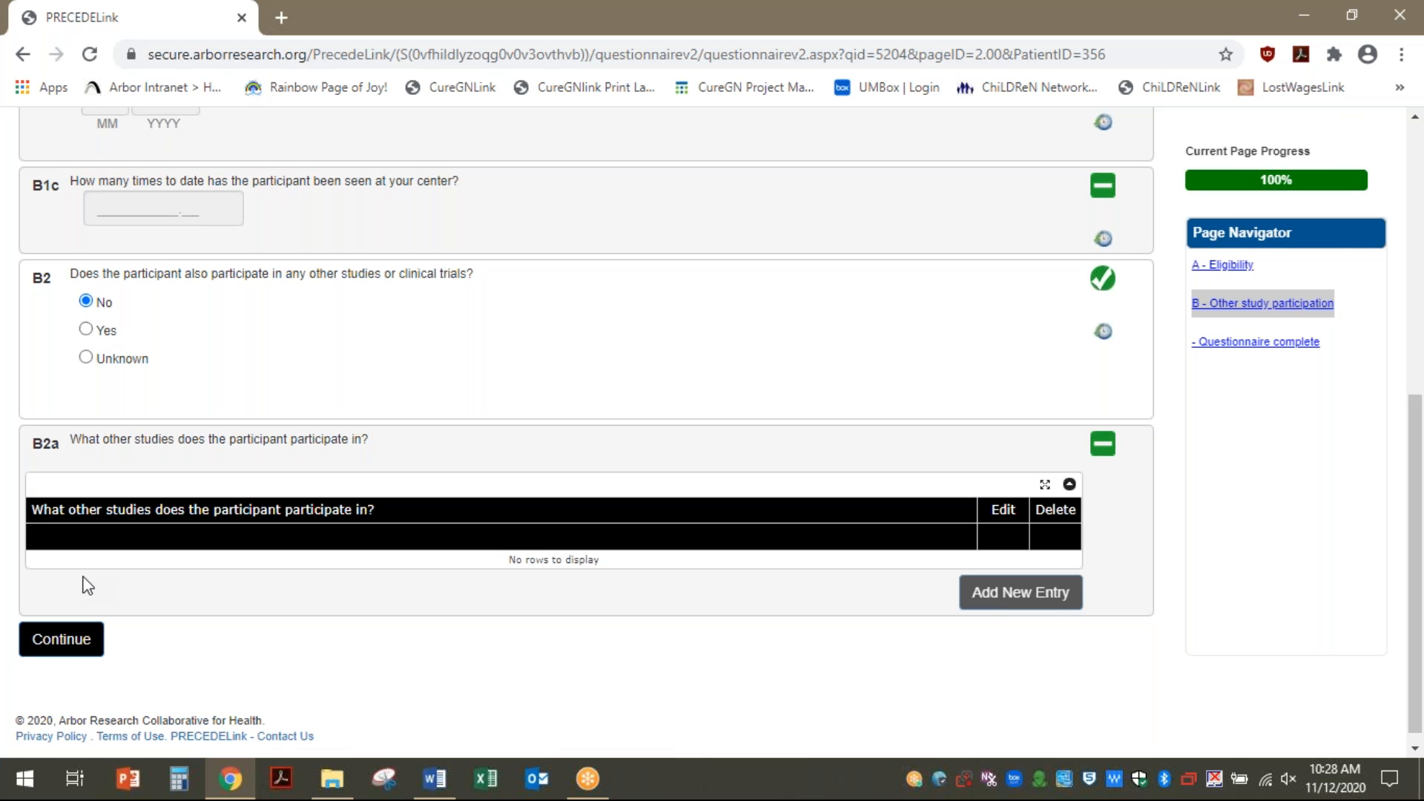
click(57, 643)
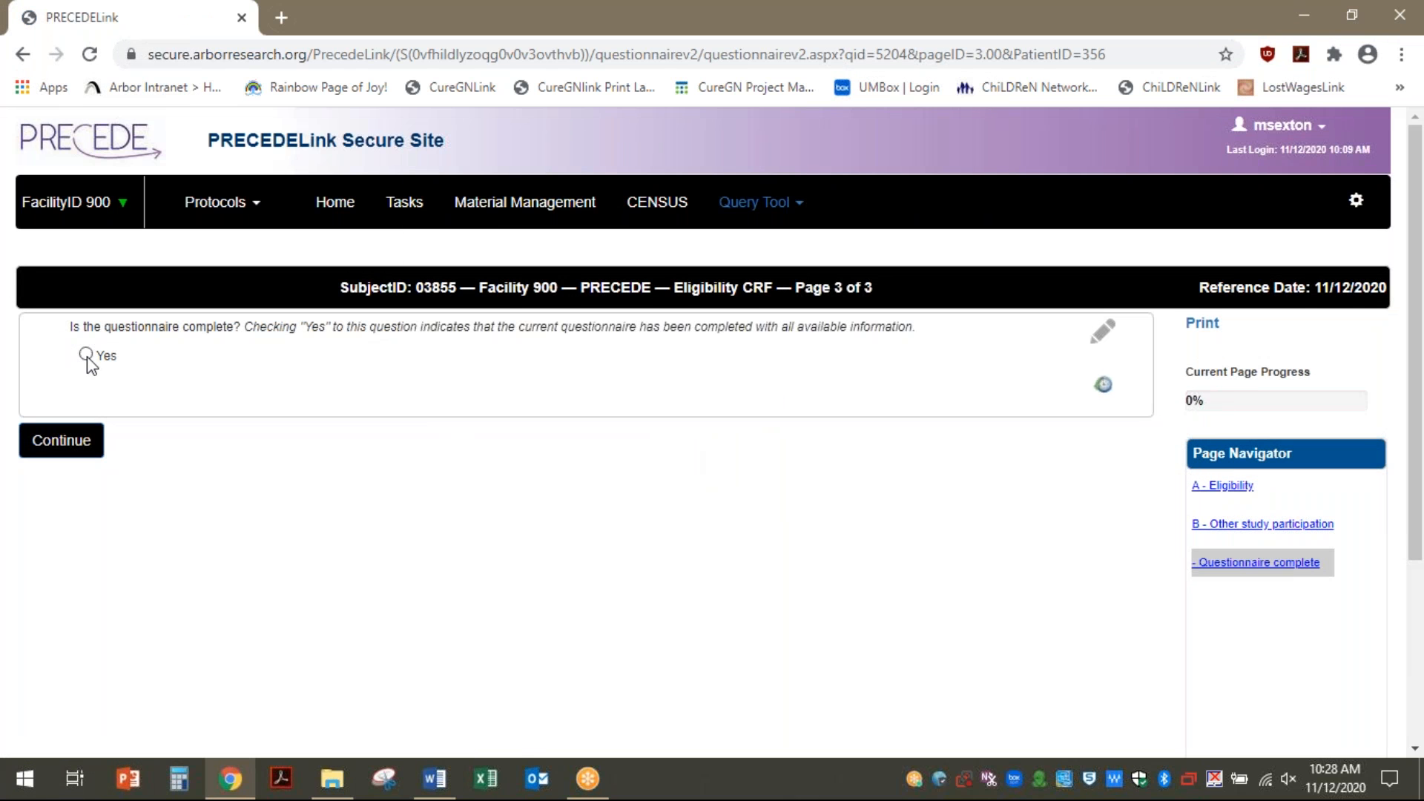
click(86, 354)
Submit the screening form and give Yes to study, imaging, biosample and DNA consent dated today
click(98, 455)
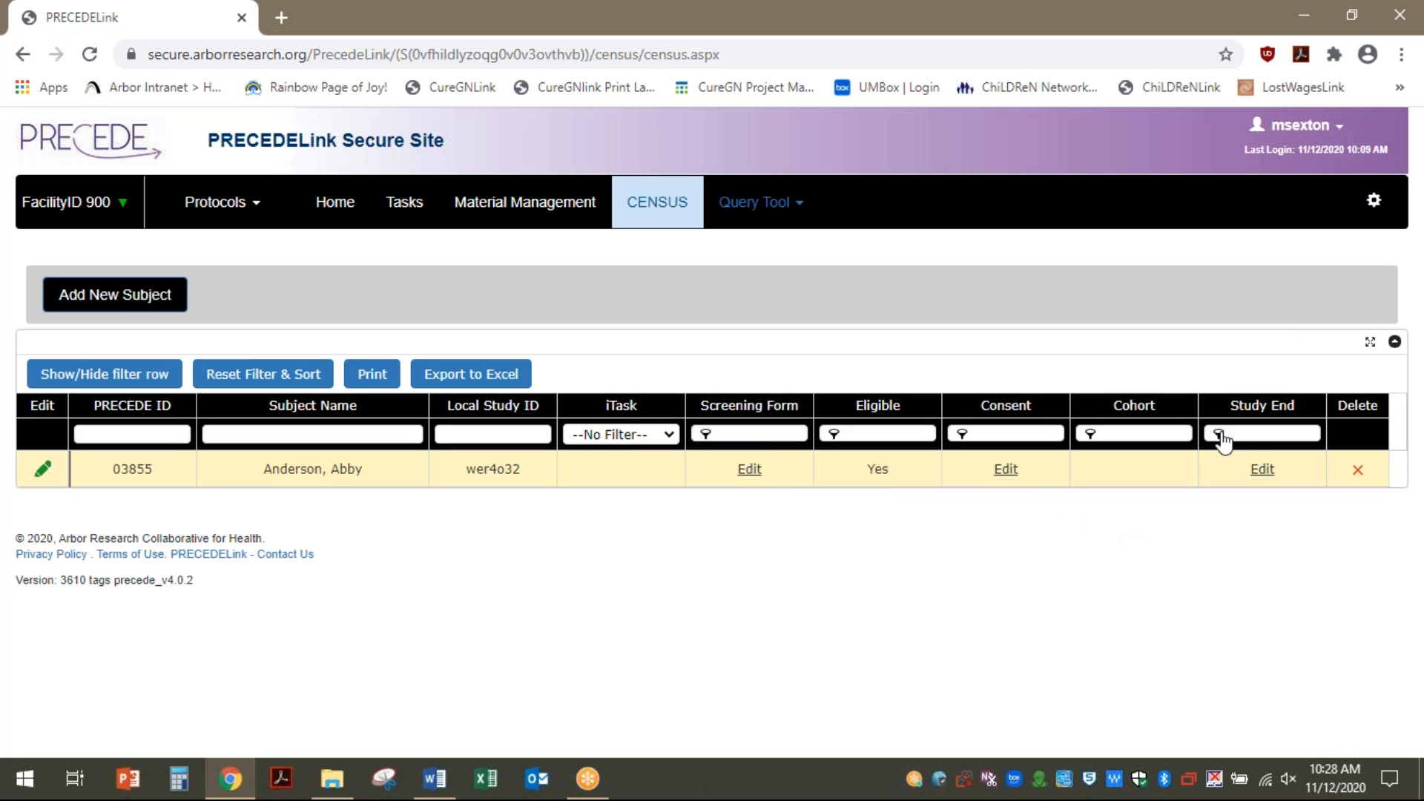
click(1005, 473)
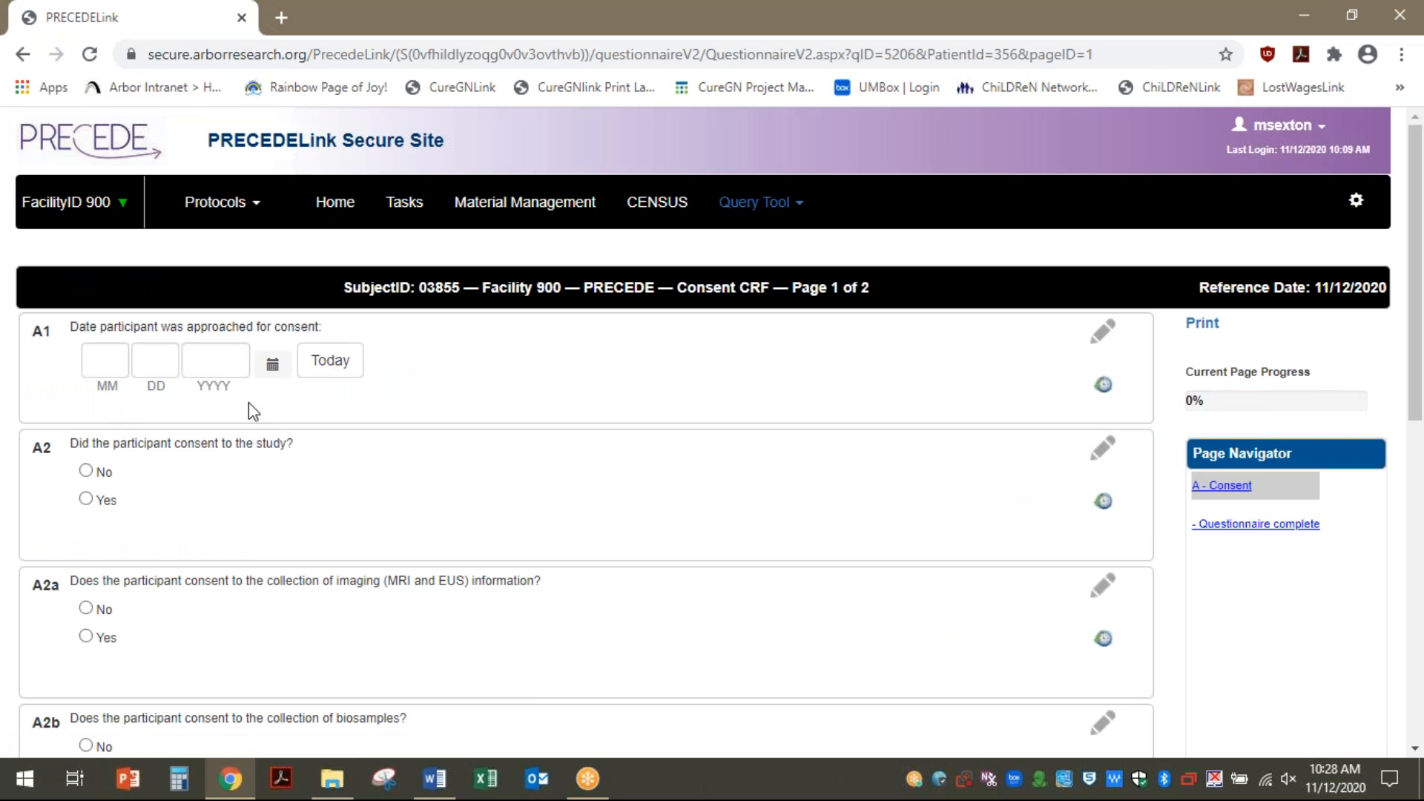
click(352, 371)
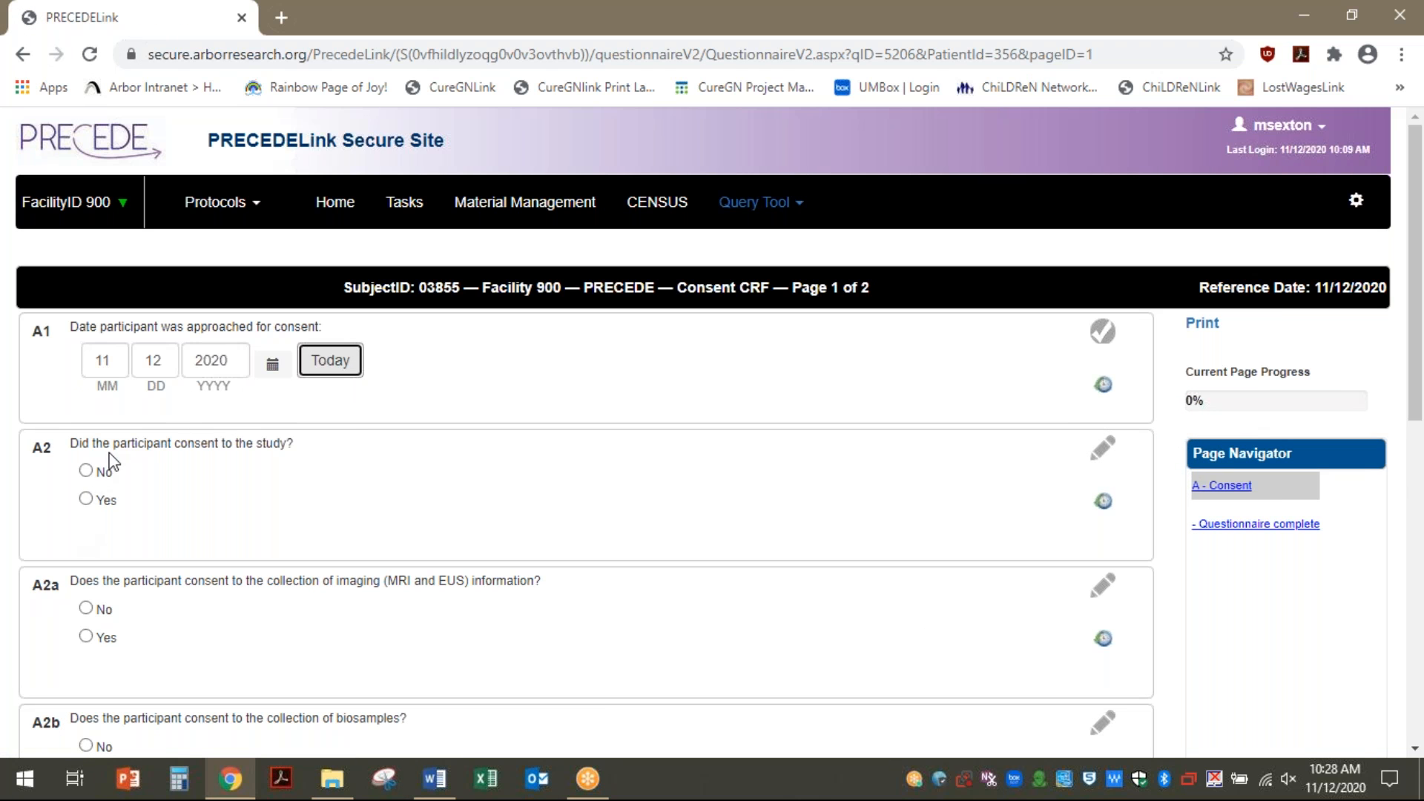
click(86, 499)
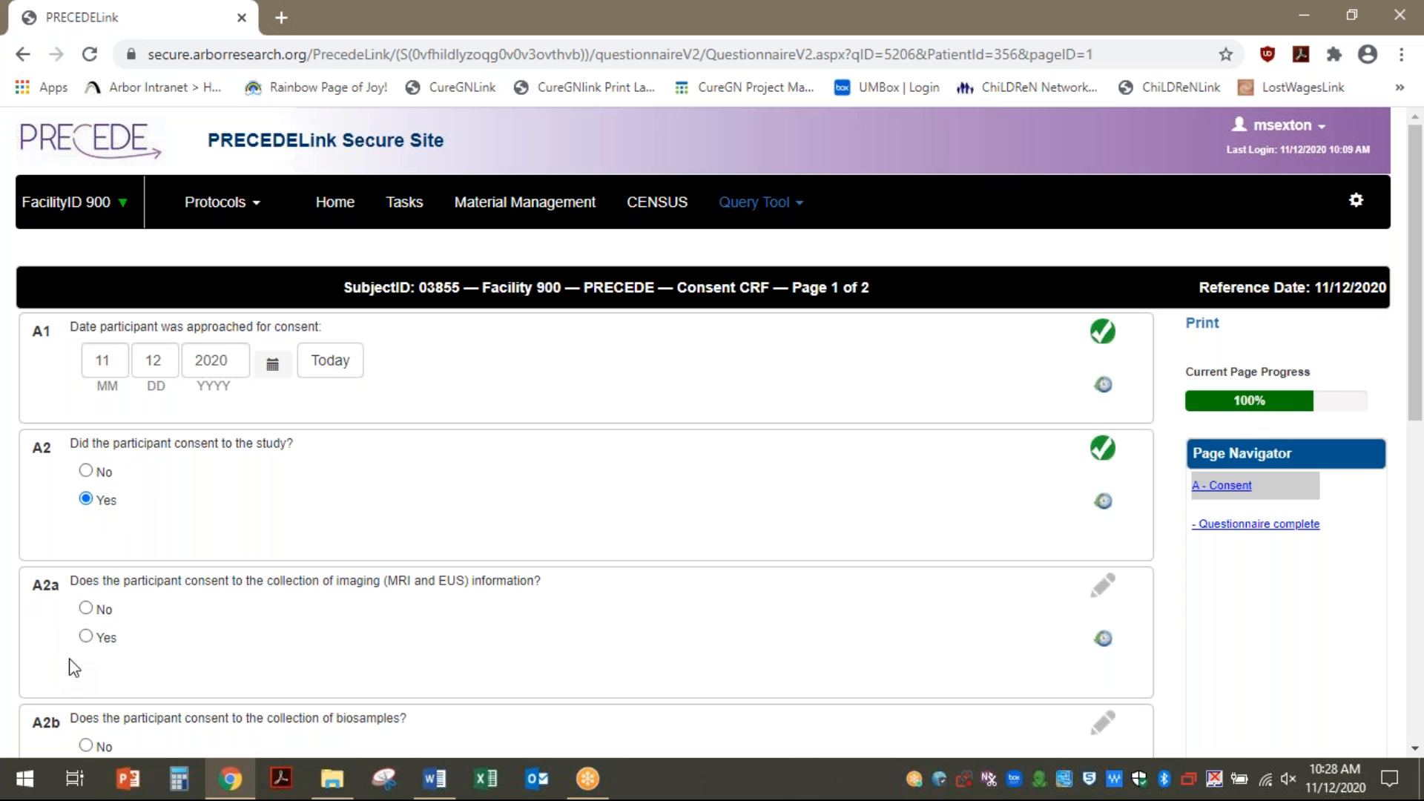
click(86, 637)
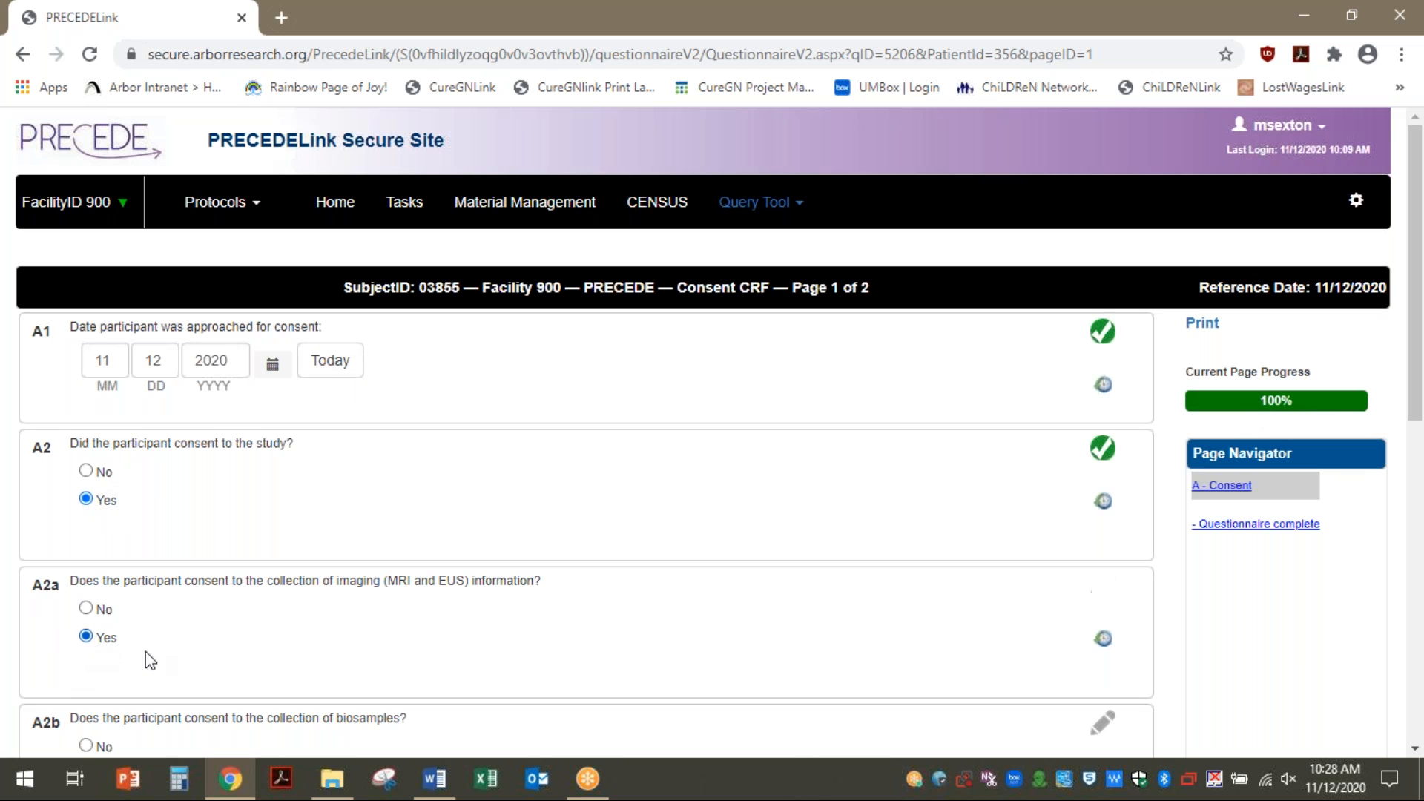
scroll(143, 658, down, 7)
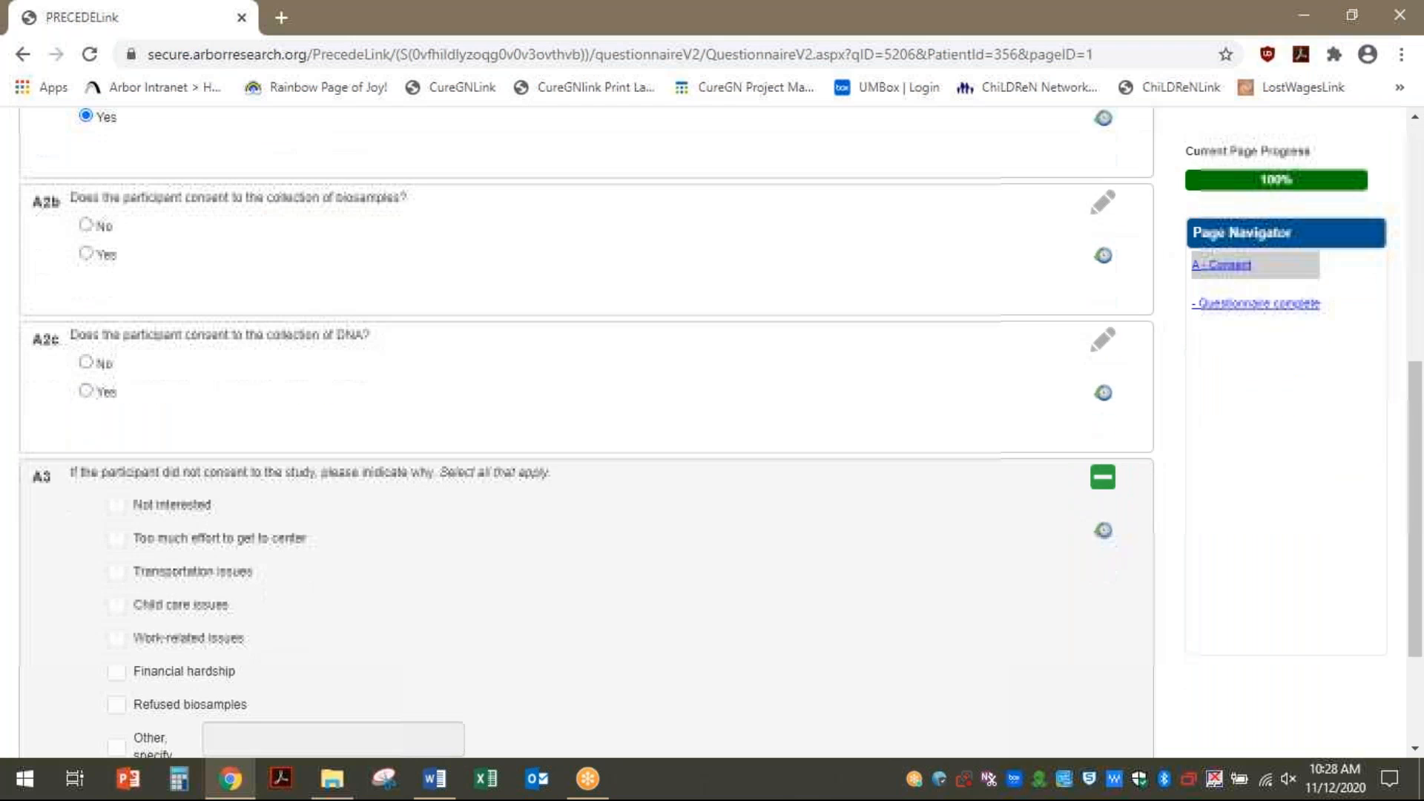
click(87, 254)
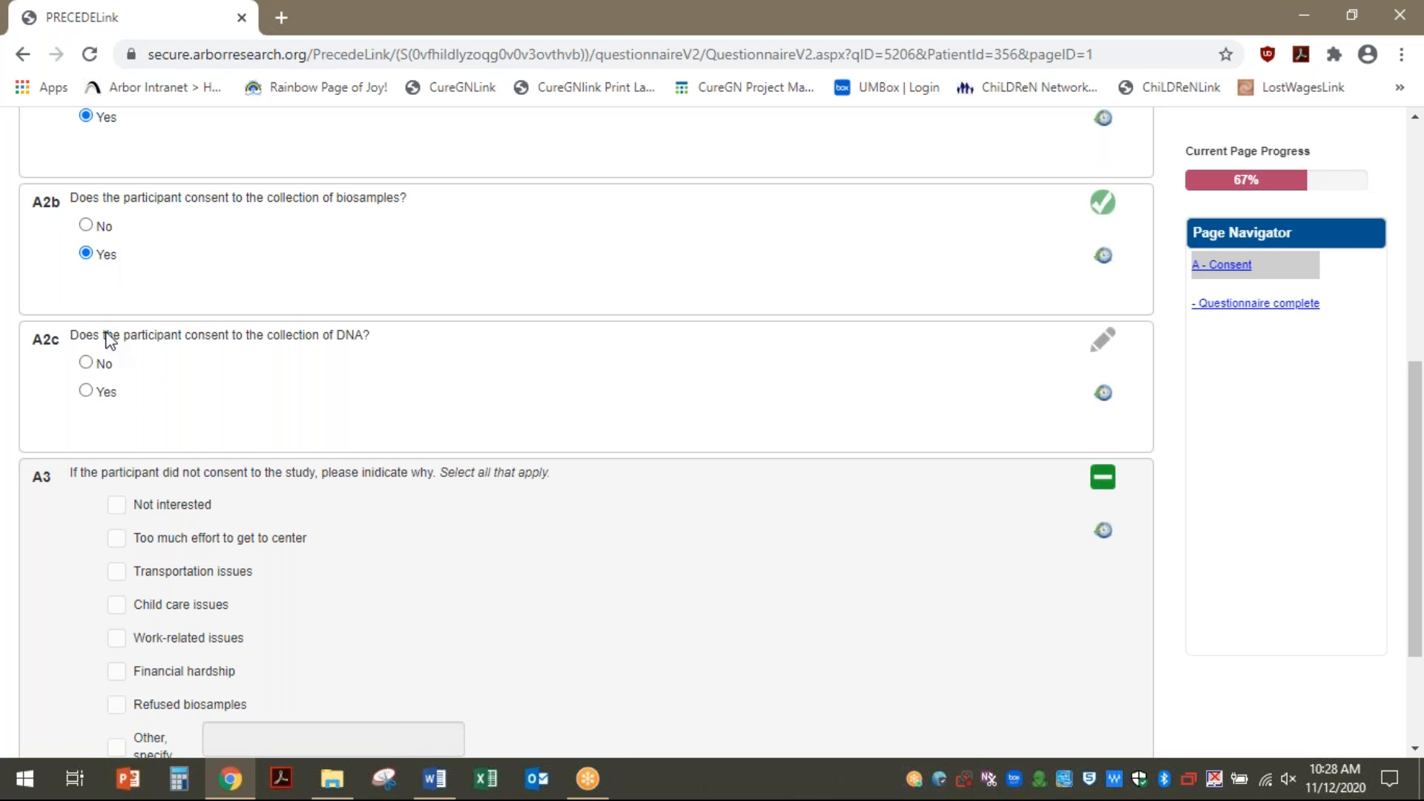
click(86, 393)
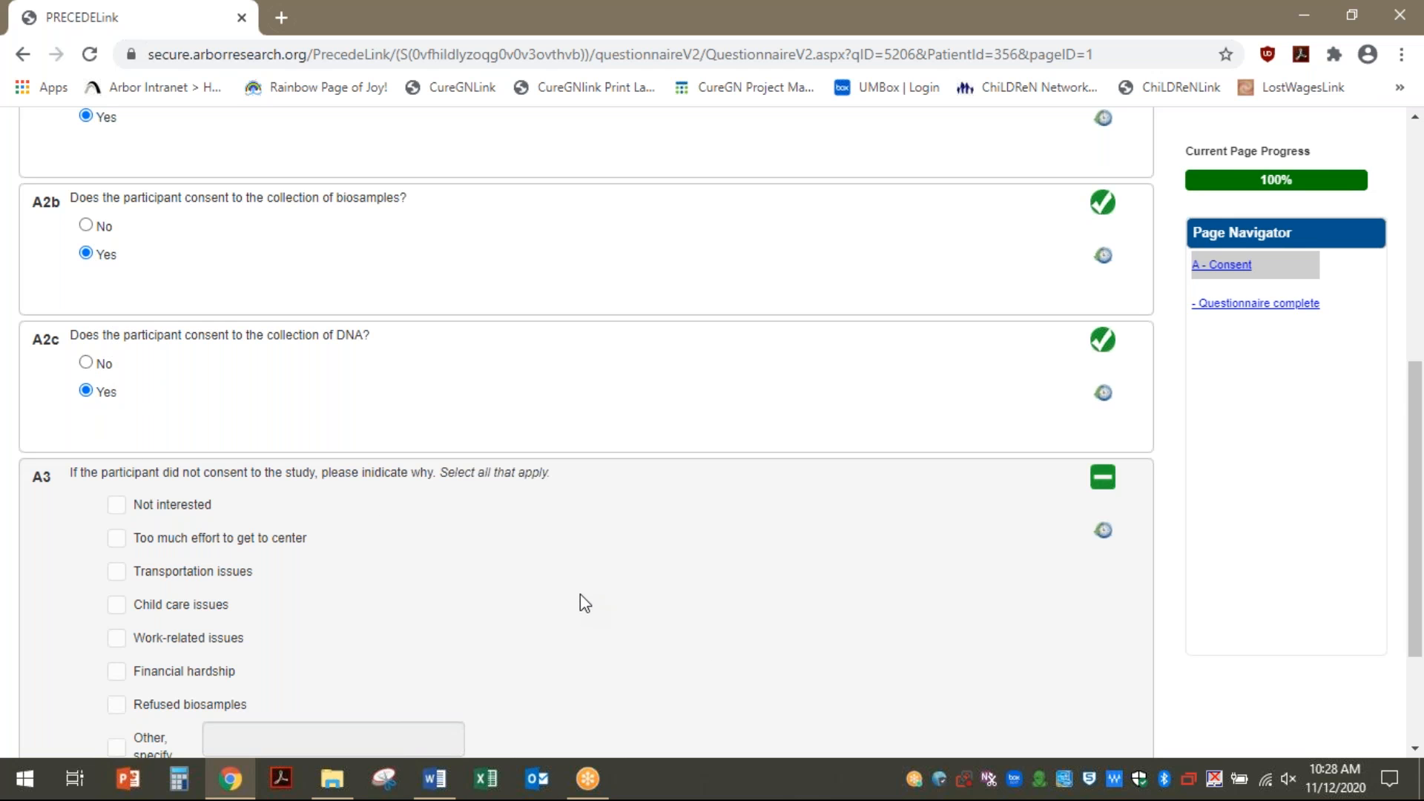
Mark the Consent CRF questionnaire complete and submit it
scroll(582, 592, down, 3)
click(38, 634)
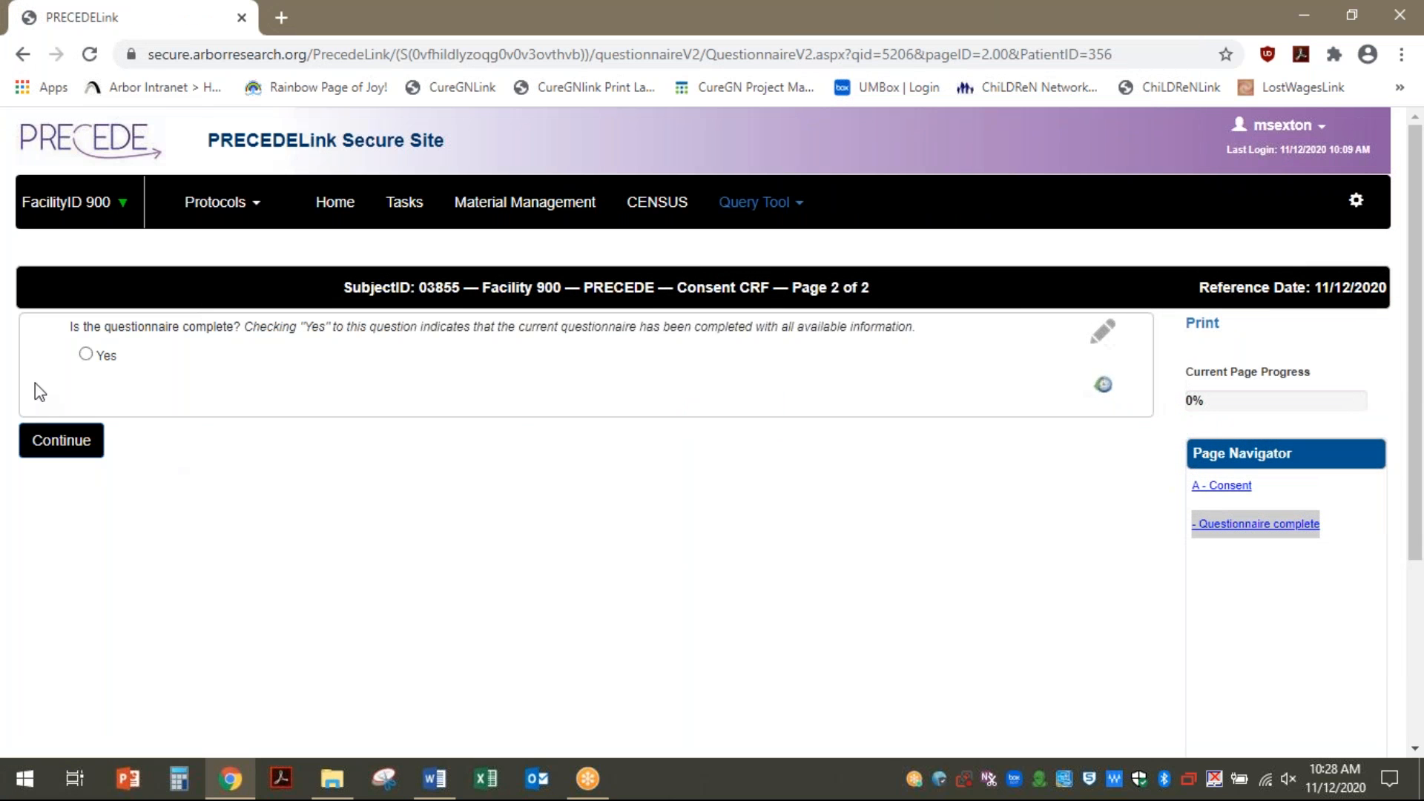
click(86, 354)
click(65, 445)
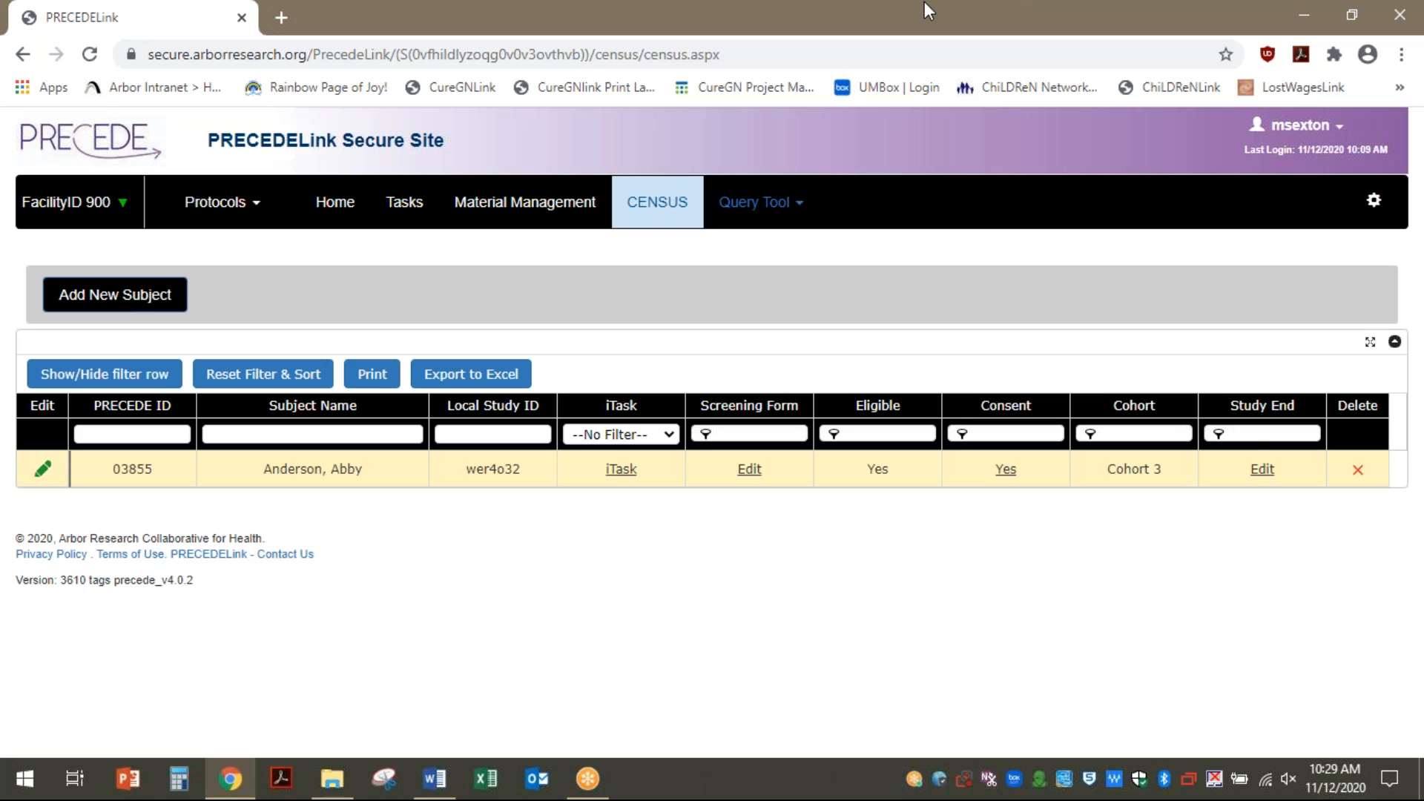
click(1262, 472)
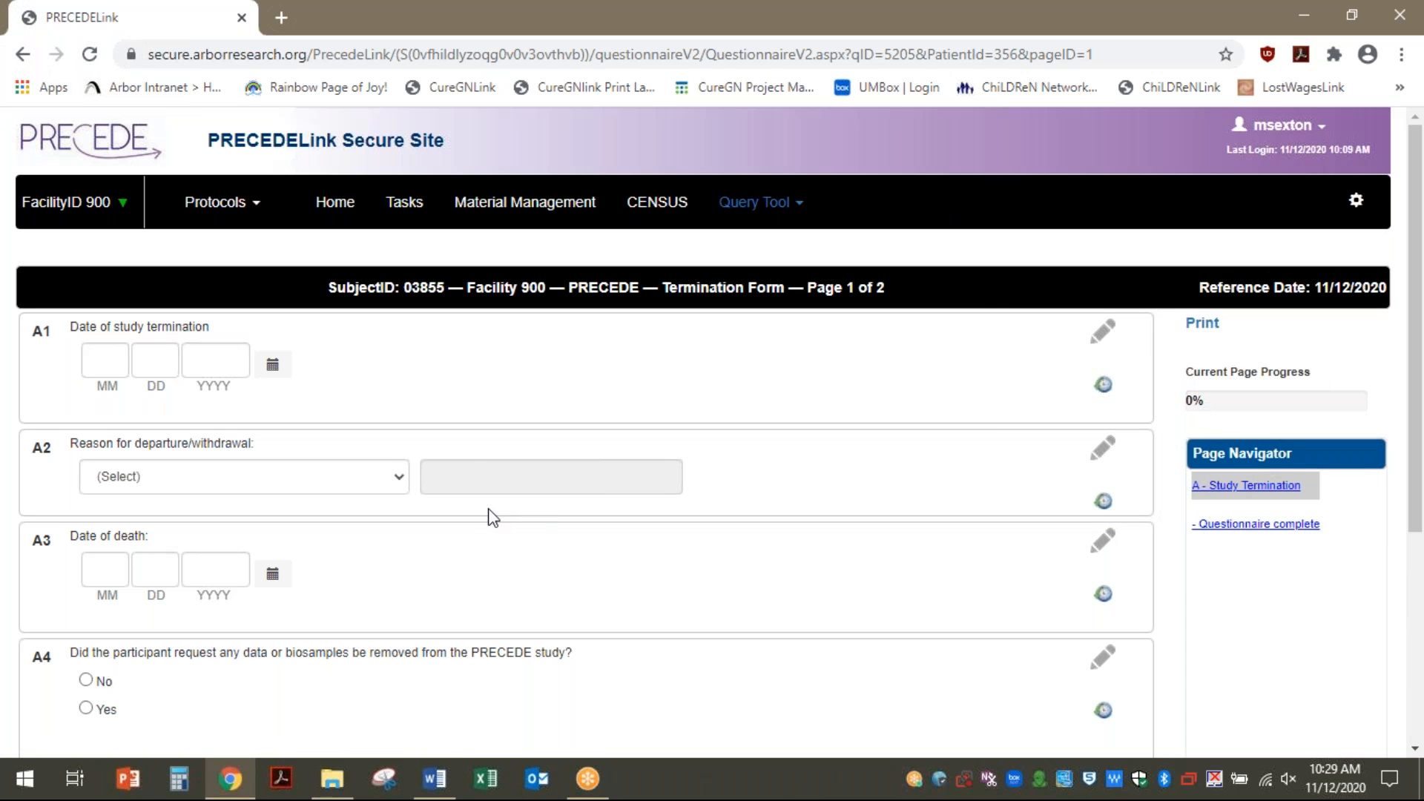
Look over the termination form's withdrawal reasons without choosing one, then begin deleting the subject
click(270, 480)
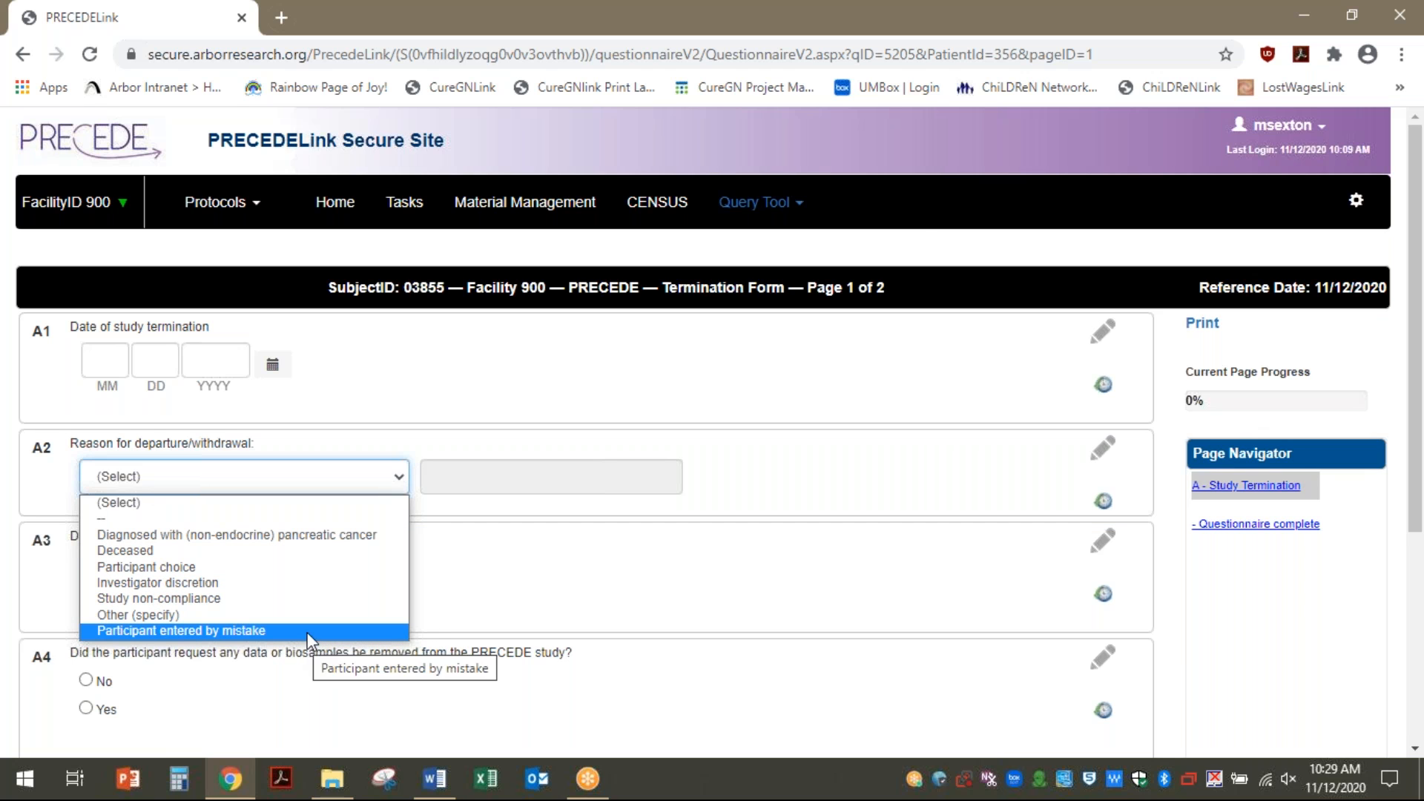
click(455, 593)
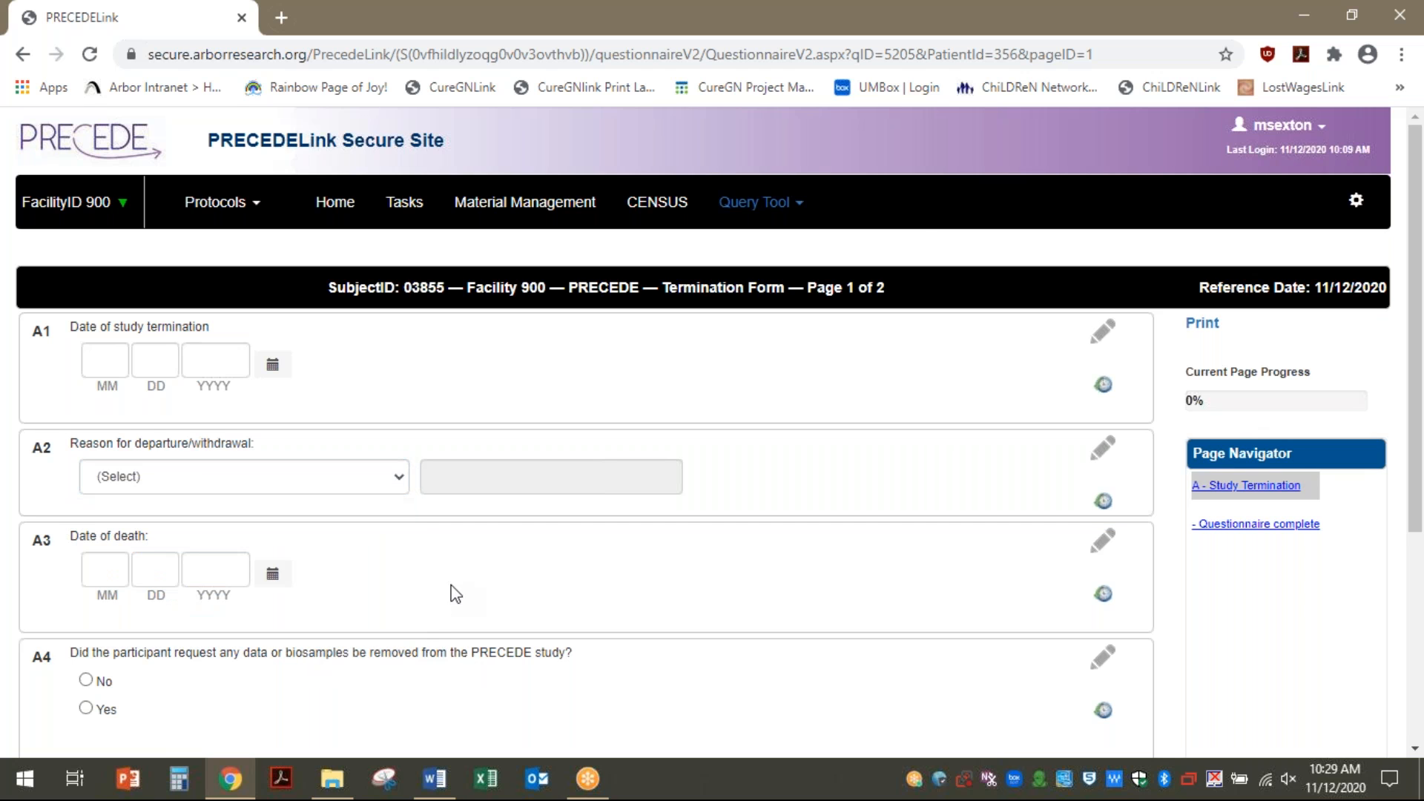
click(653, 202)
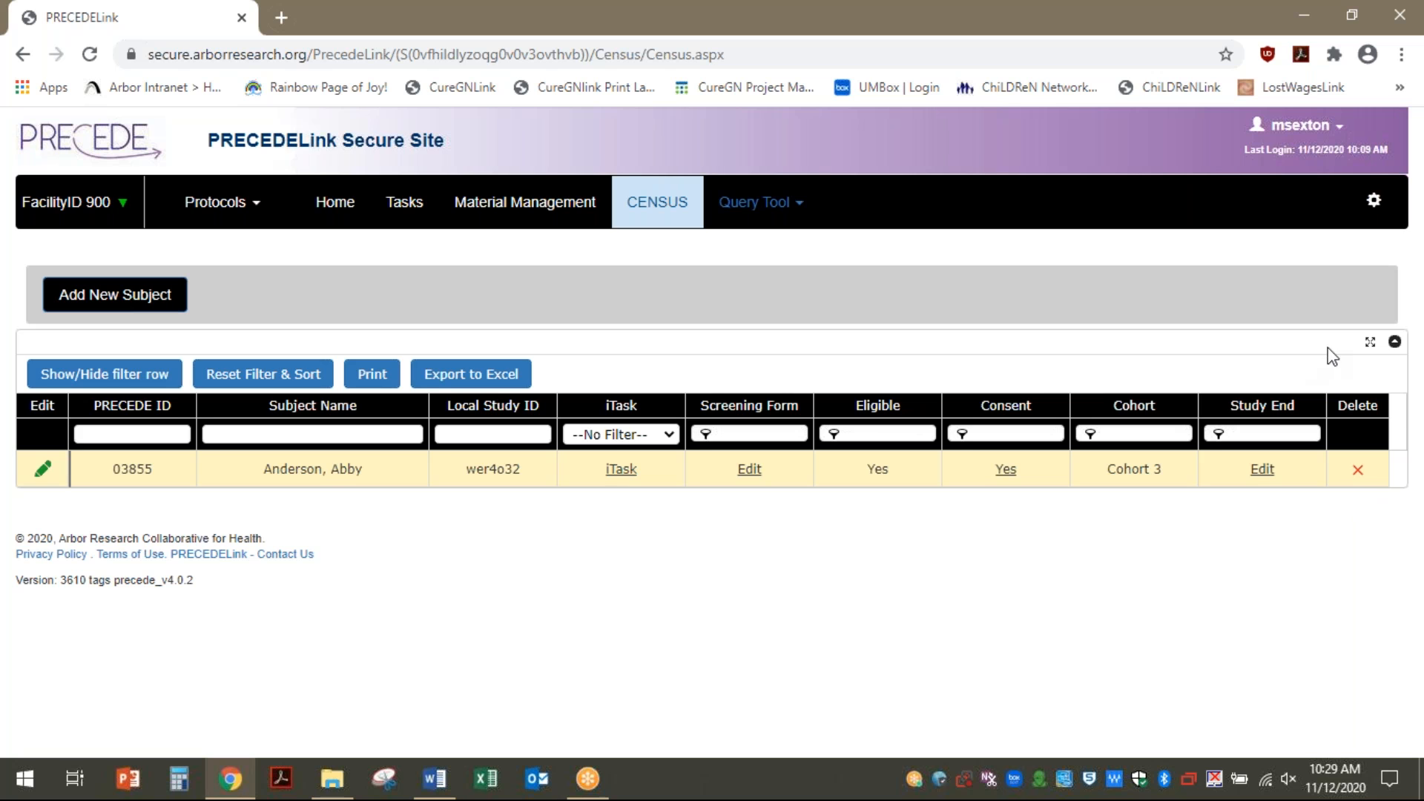
click(1358, 473)
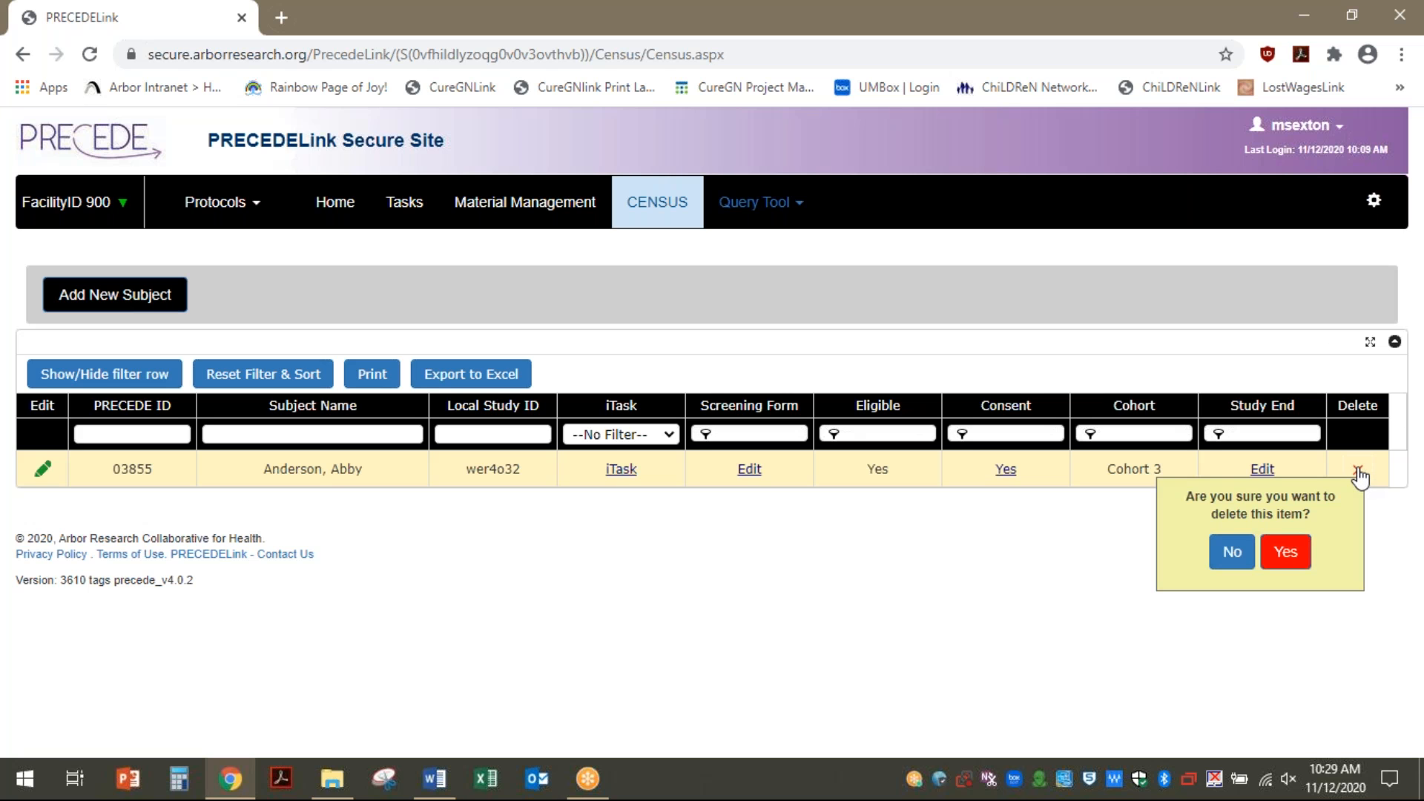
Cancel the deletion and review the subject's Enrollment Visit and Enrollment CRF study tasks
click(1224, 563)
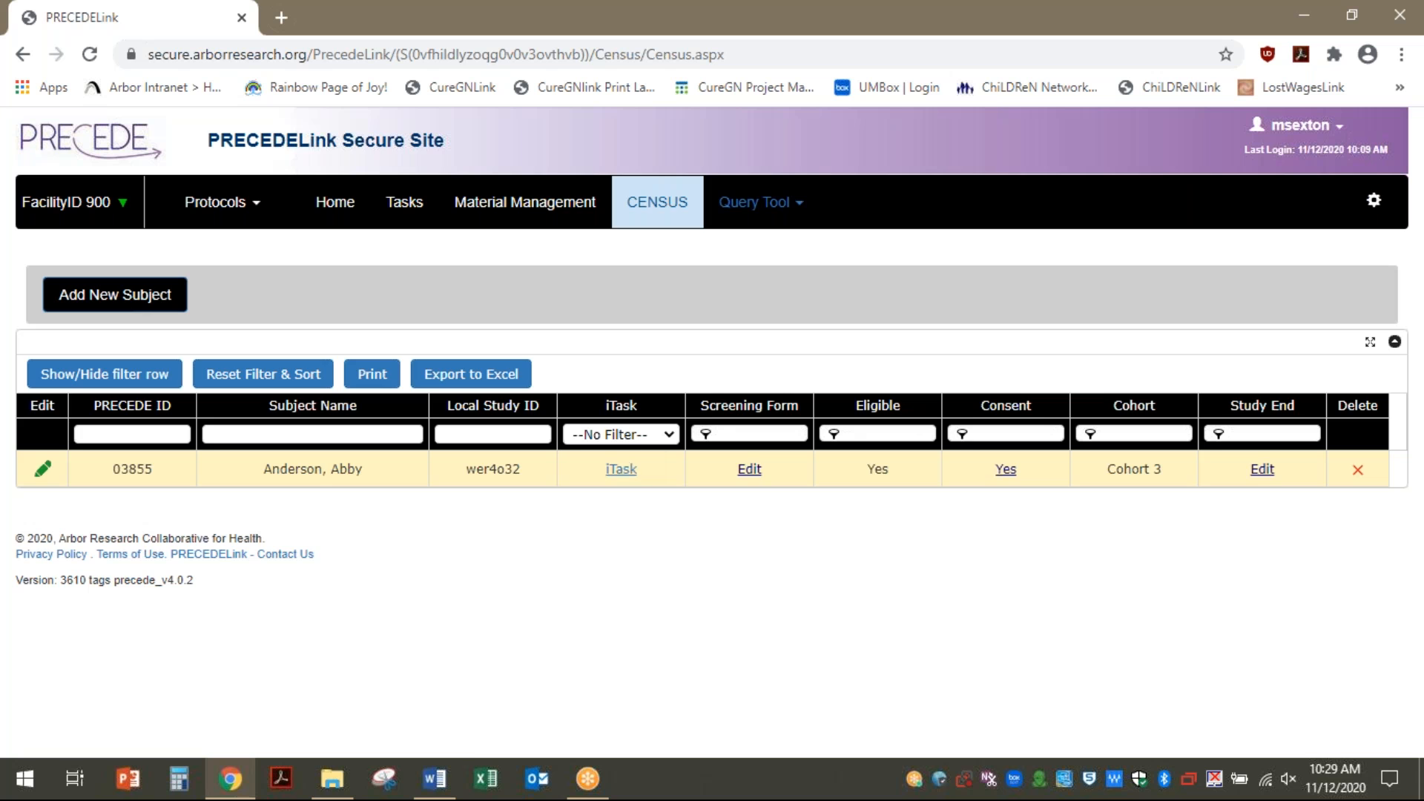
click(625, 471)
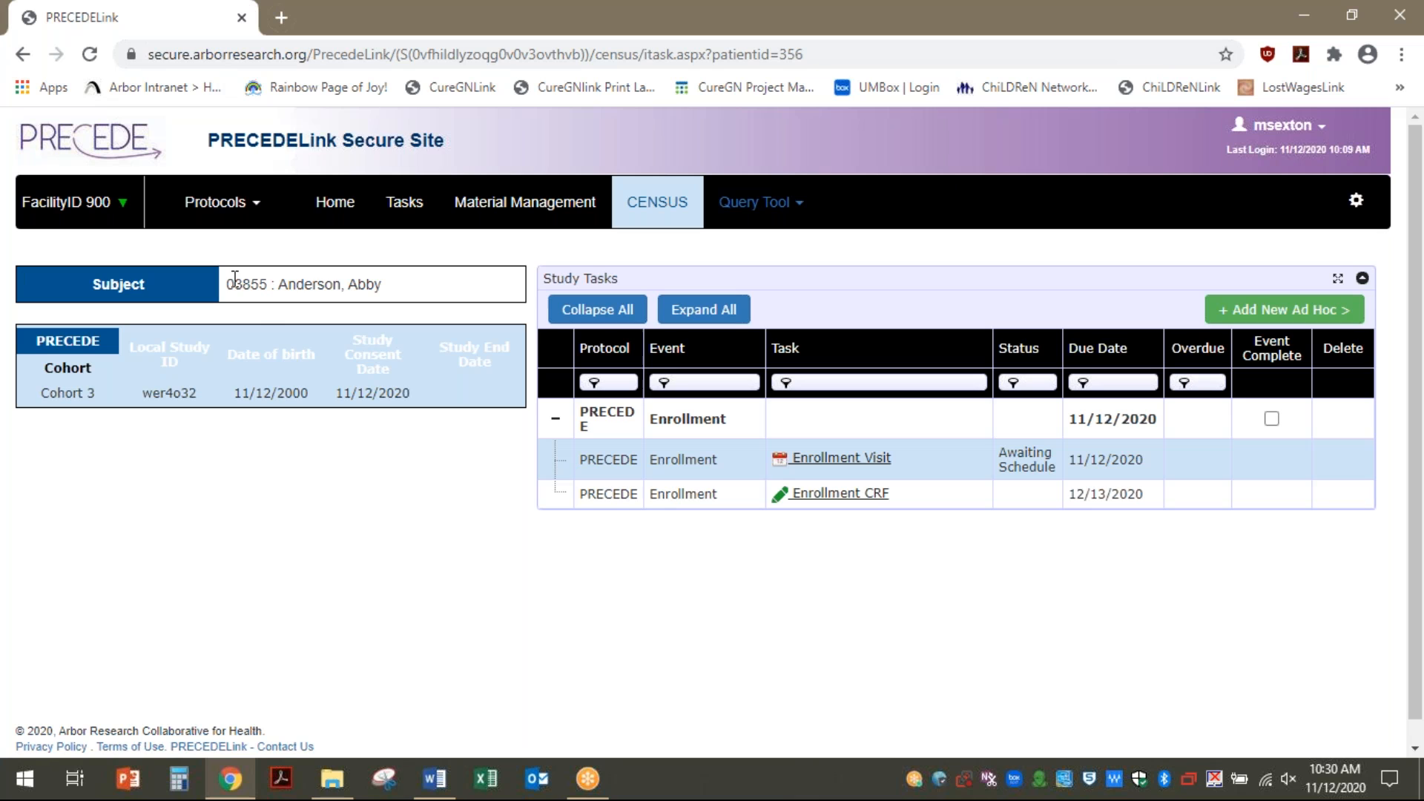
drag(237, 278, 253, 276)
click(64, 435)
click(663, 215)
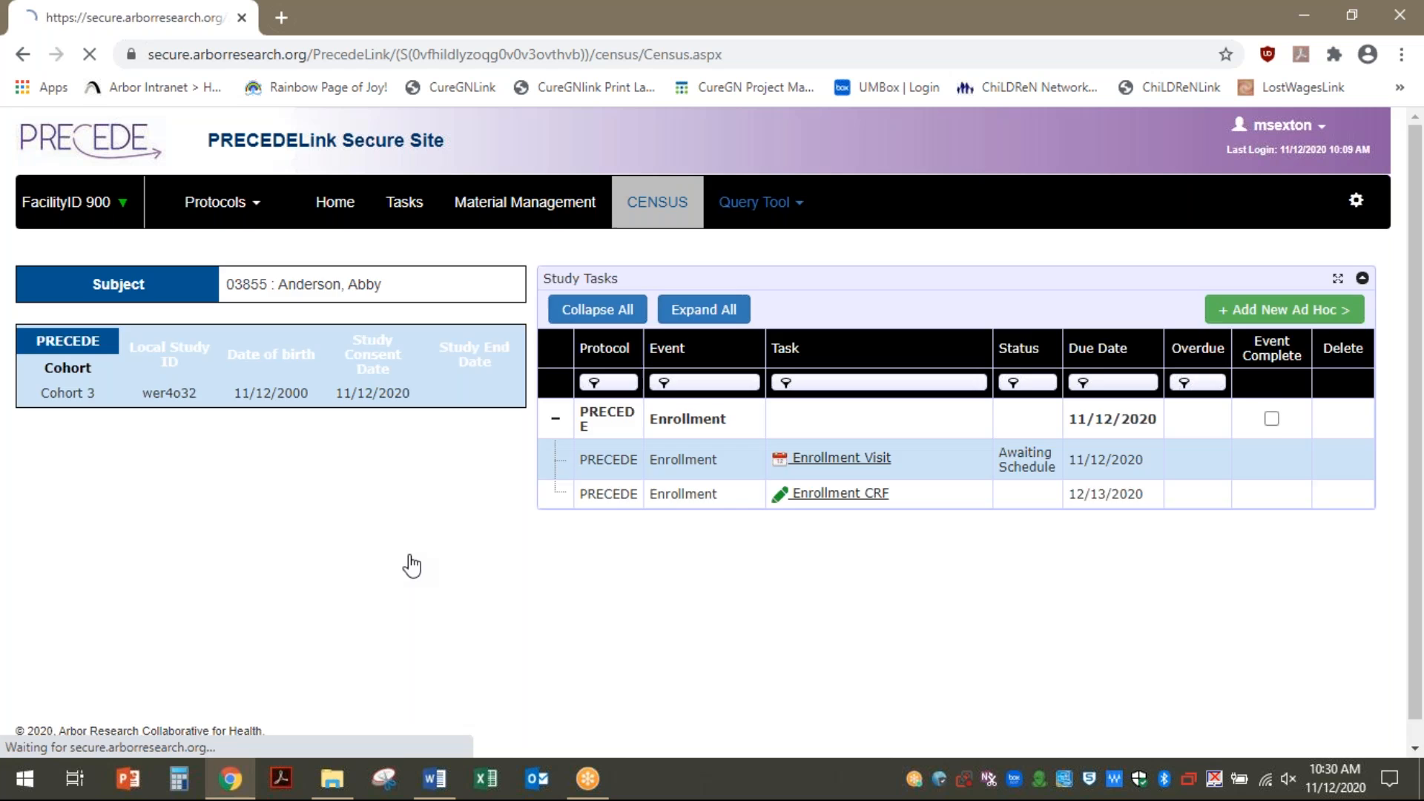
Add a new subject with first and last name, local study ID and 1955 birth year
click(140, 300)
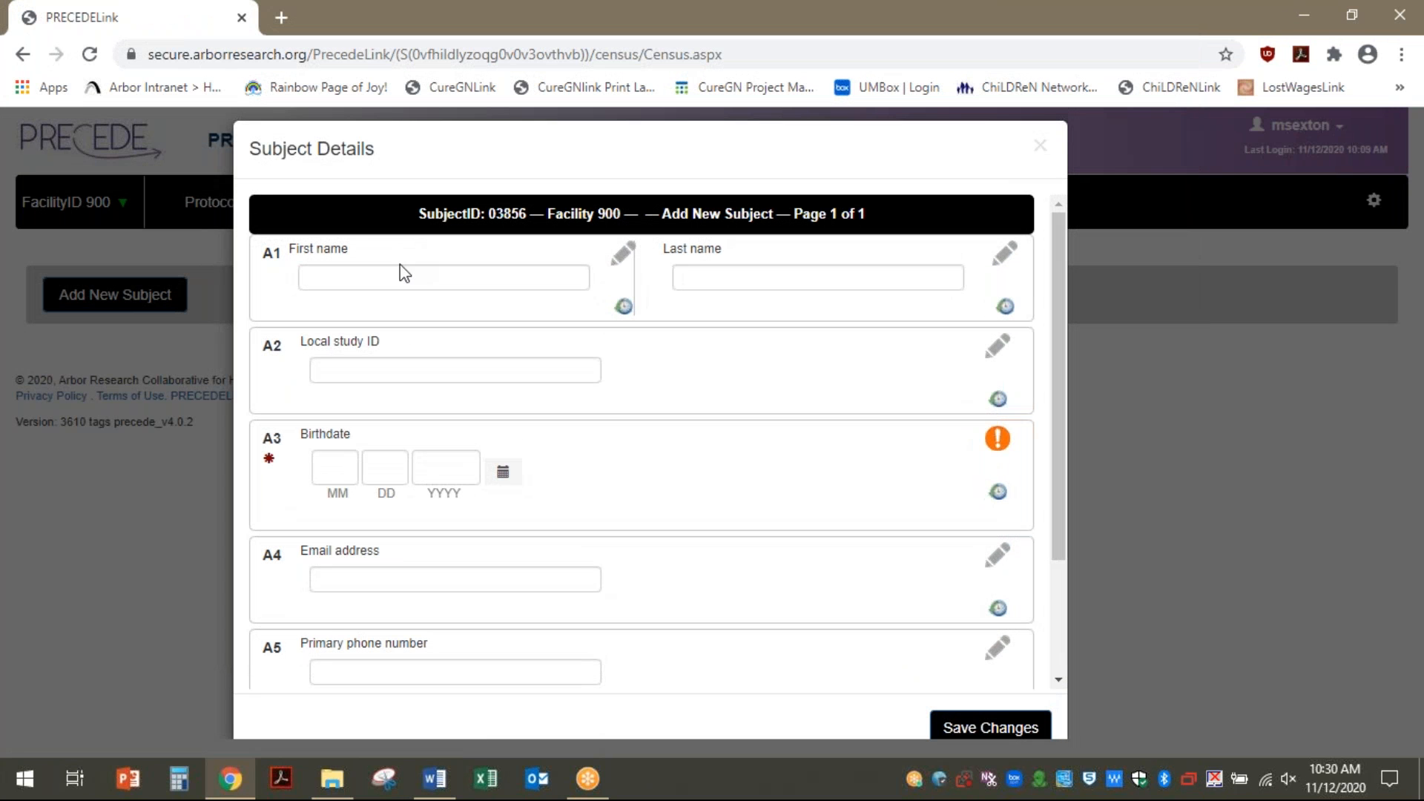
click(408, 269)
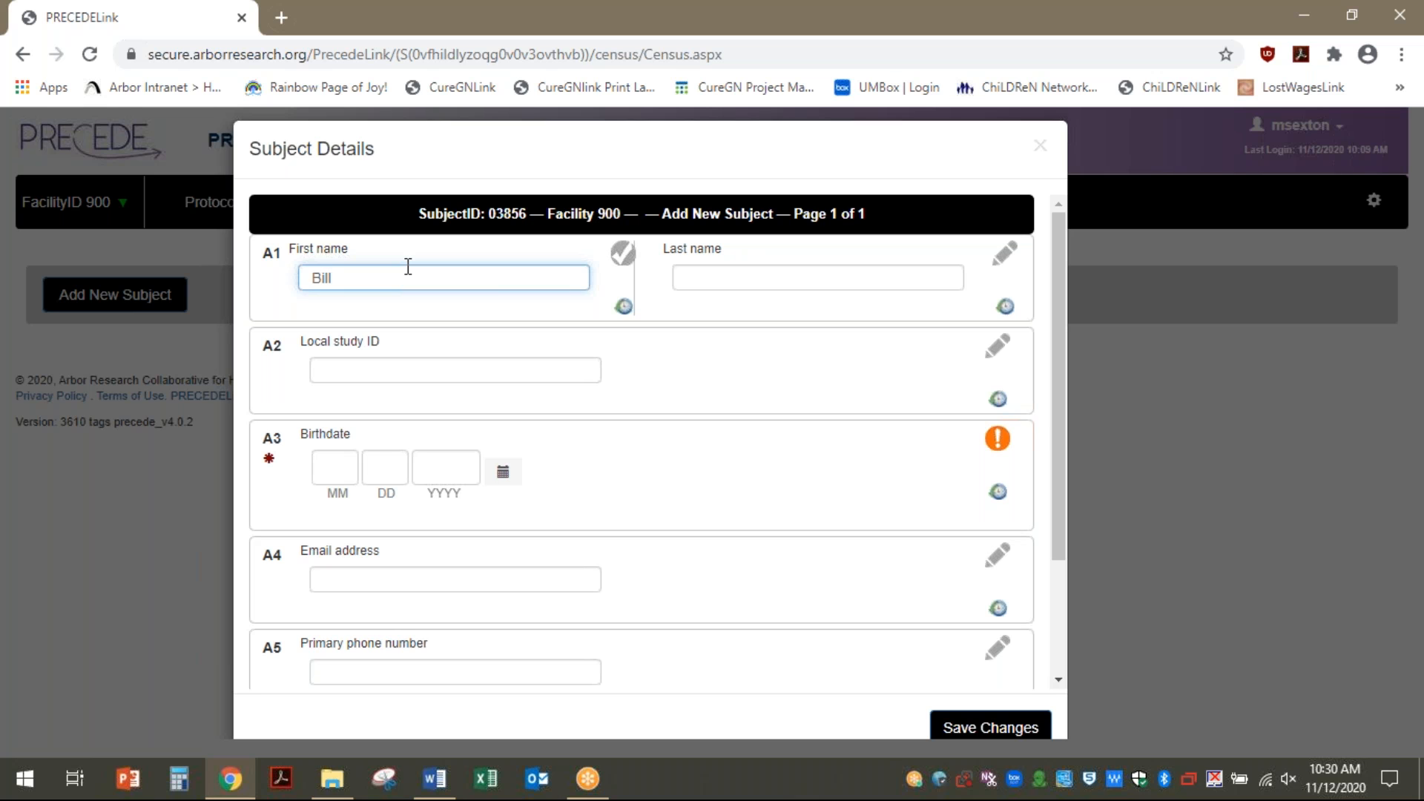
key(Tab)
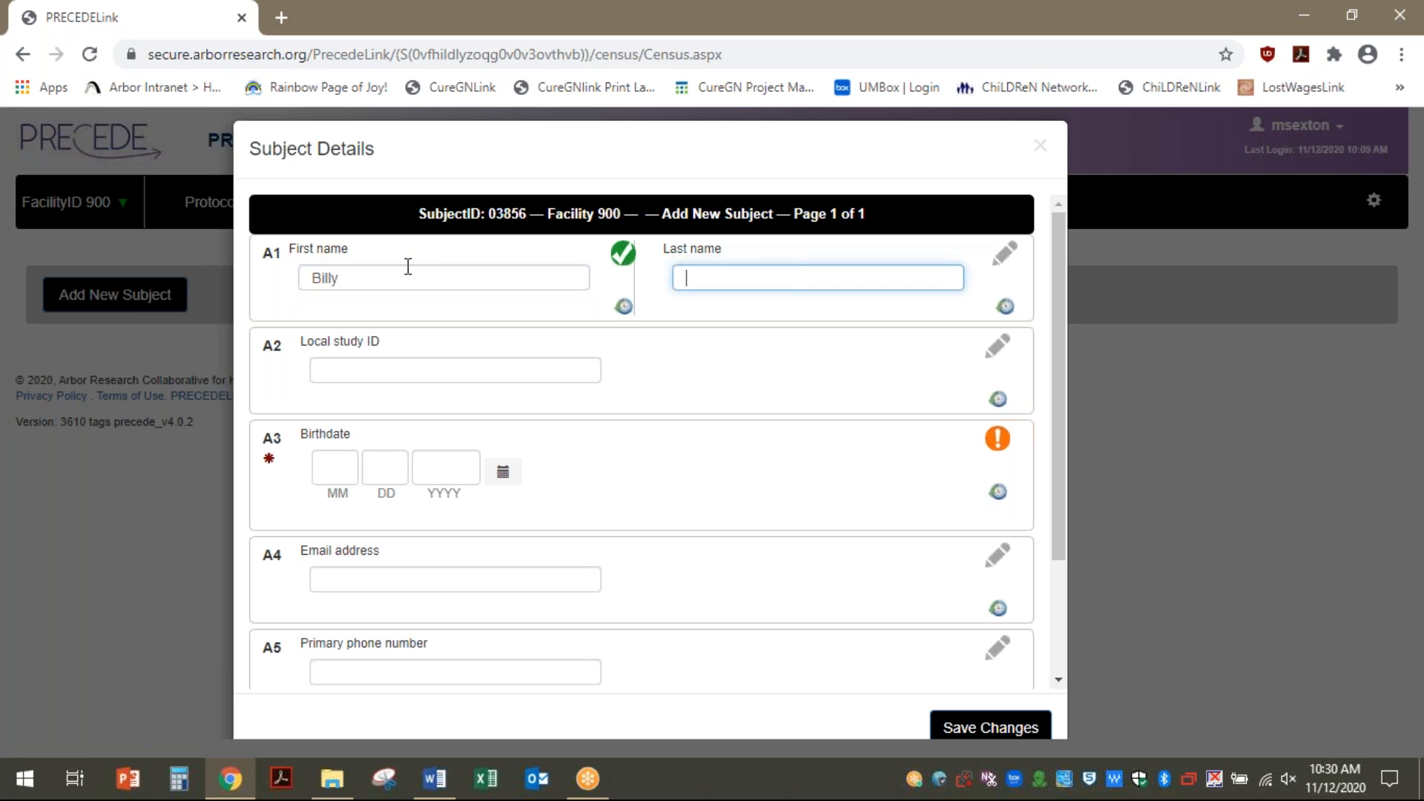
key(Tab)
text(woei5-)
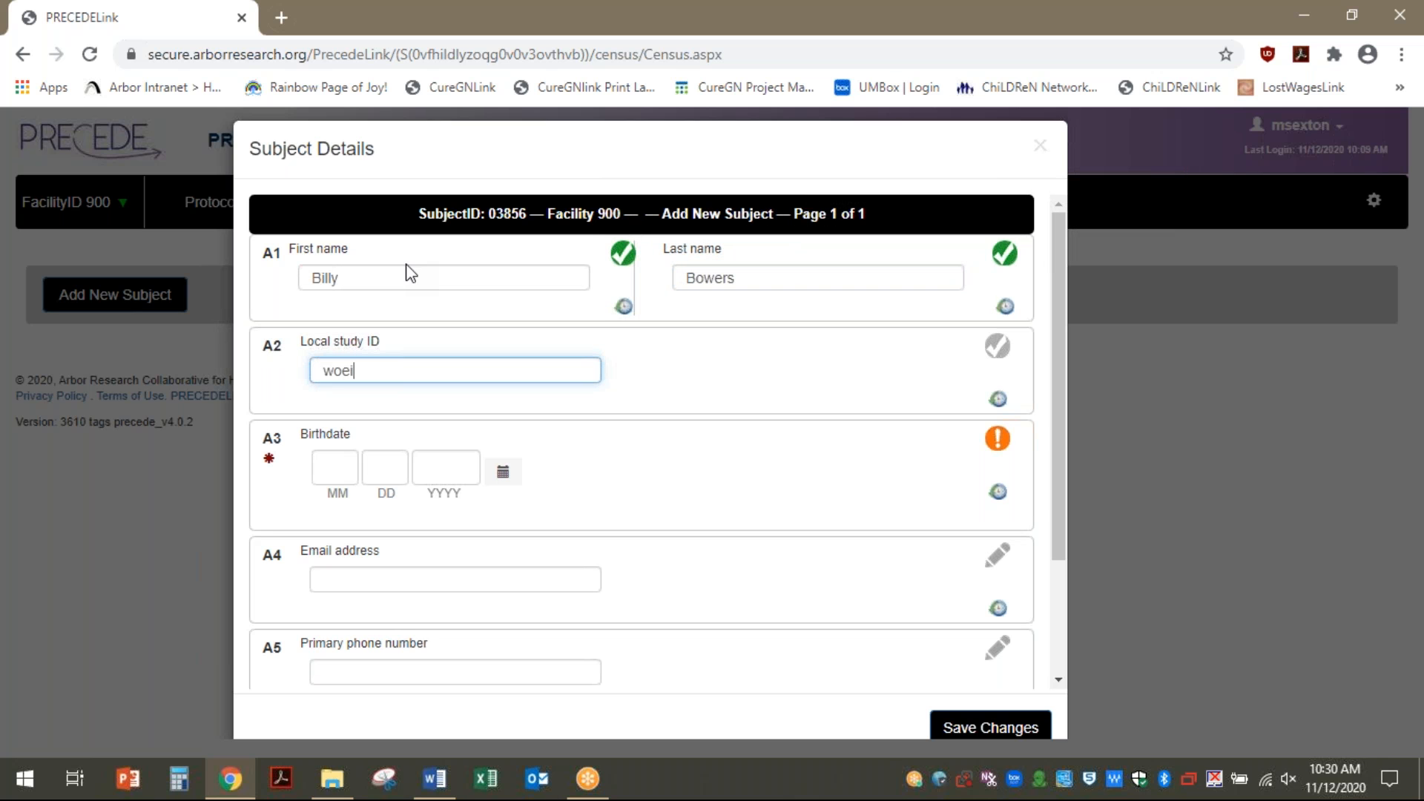
key(Tab)
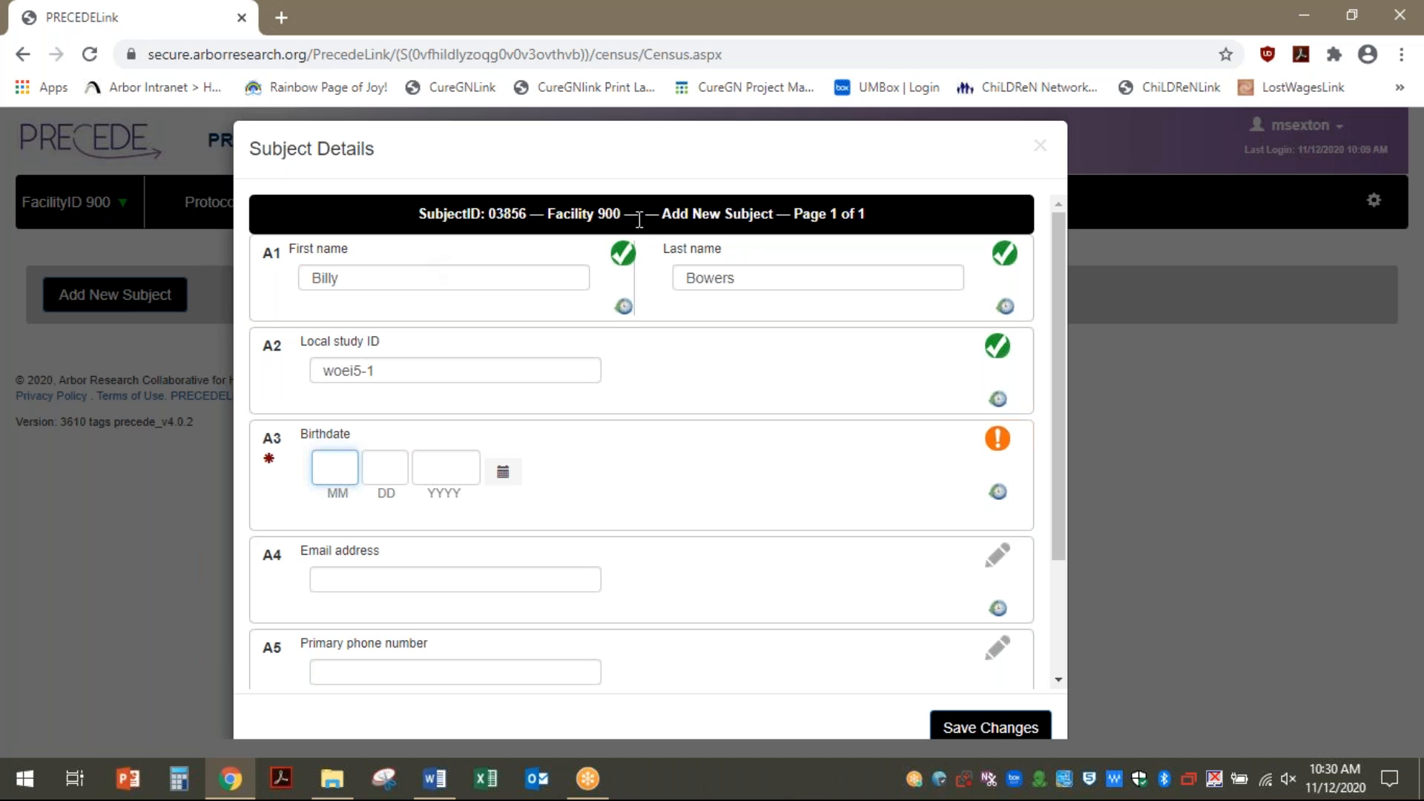
click(503, 473)
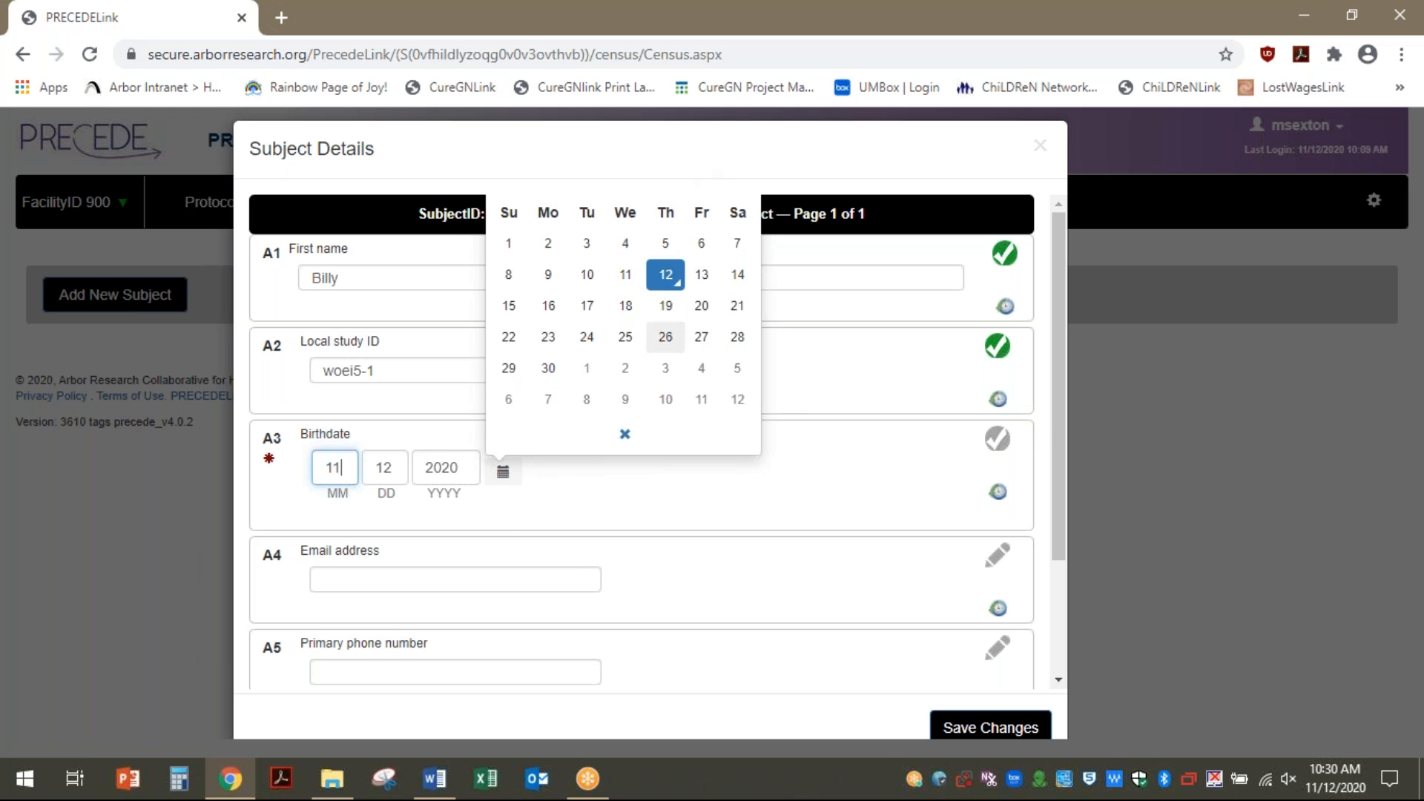
click(494, 475)
drag(469, 461, 425, 461)
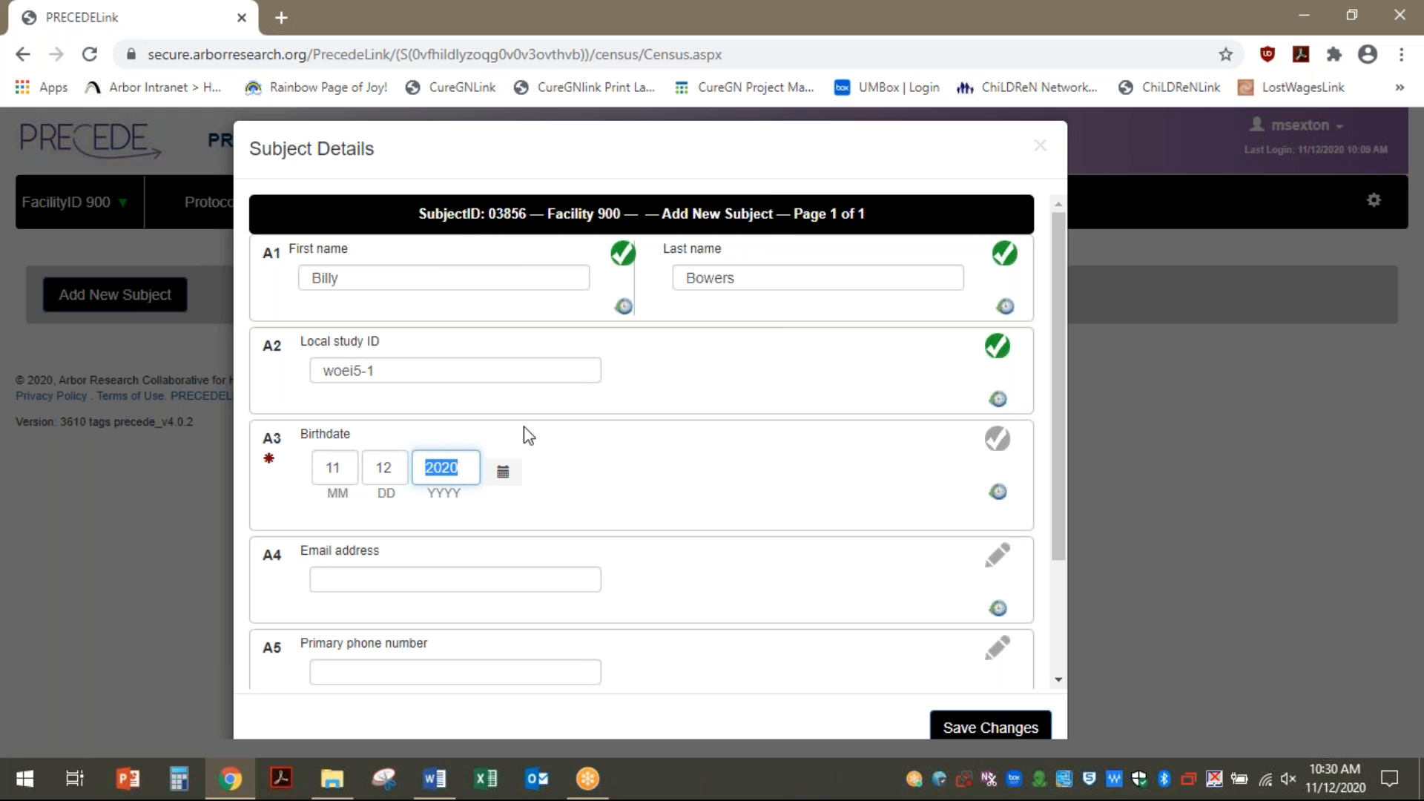
text(1955)
click(938, 724)
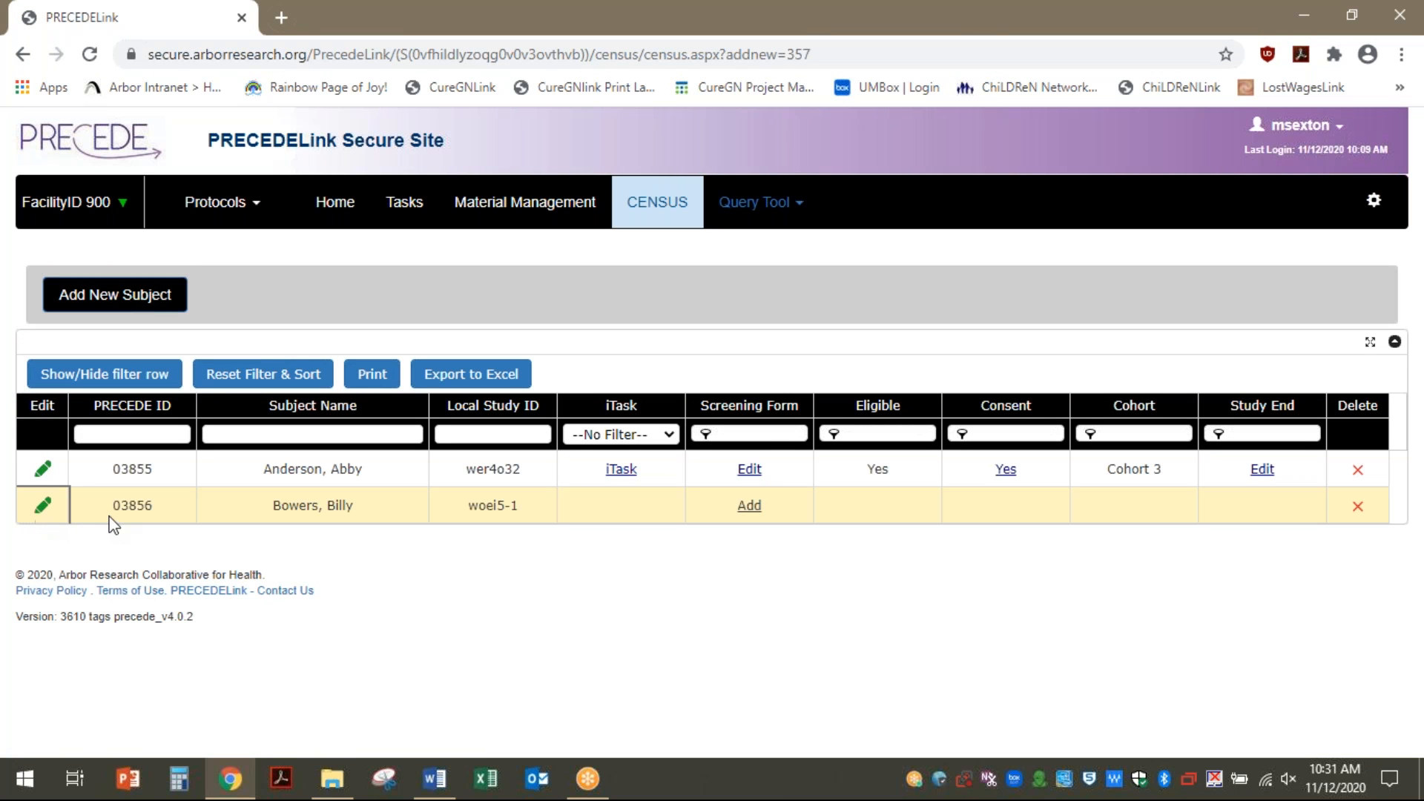
Reopen the new subject's details, mark the questionnaire complete and save
click(41, 507)
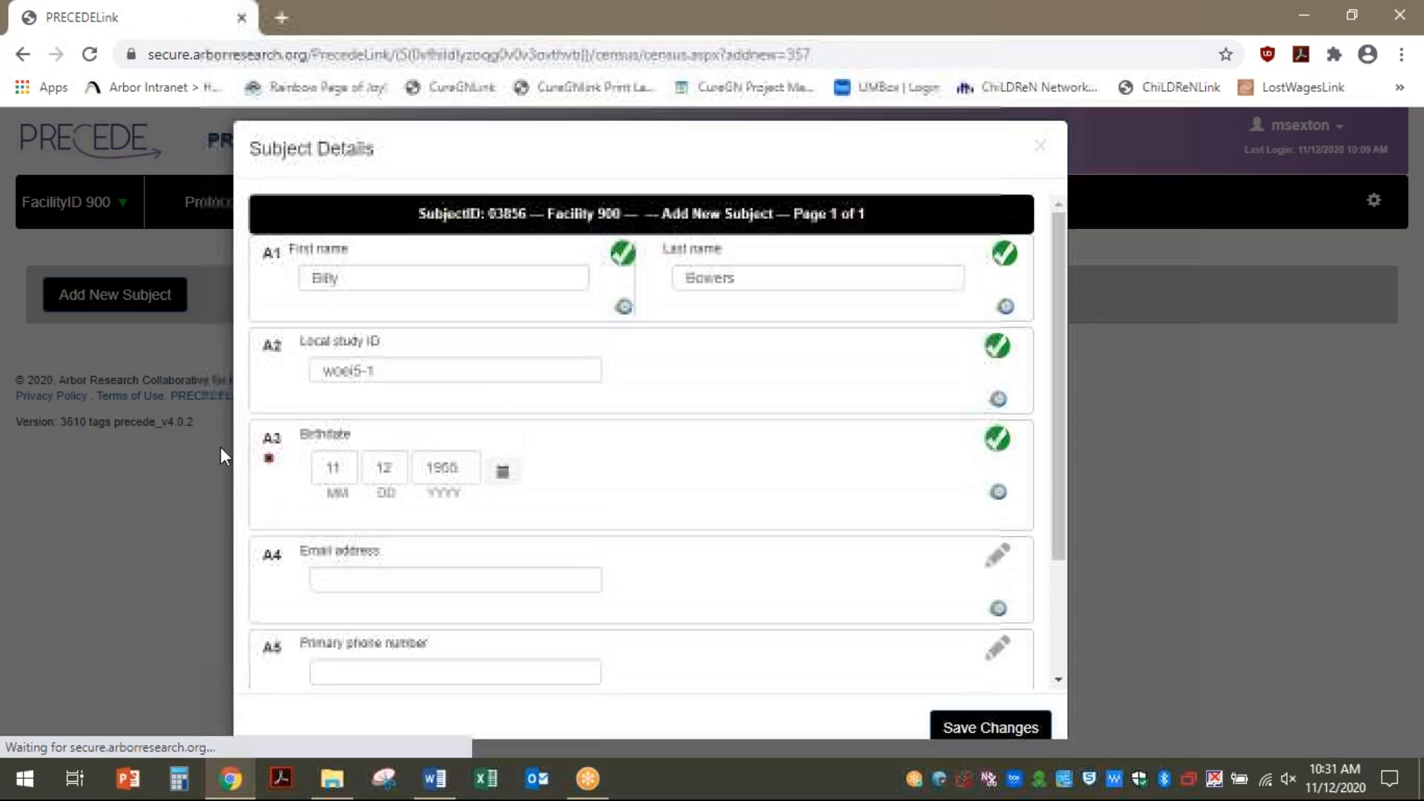
scroll(436, 545, down, 3)
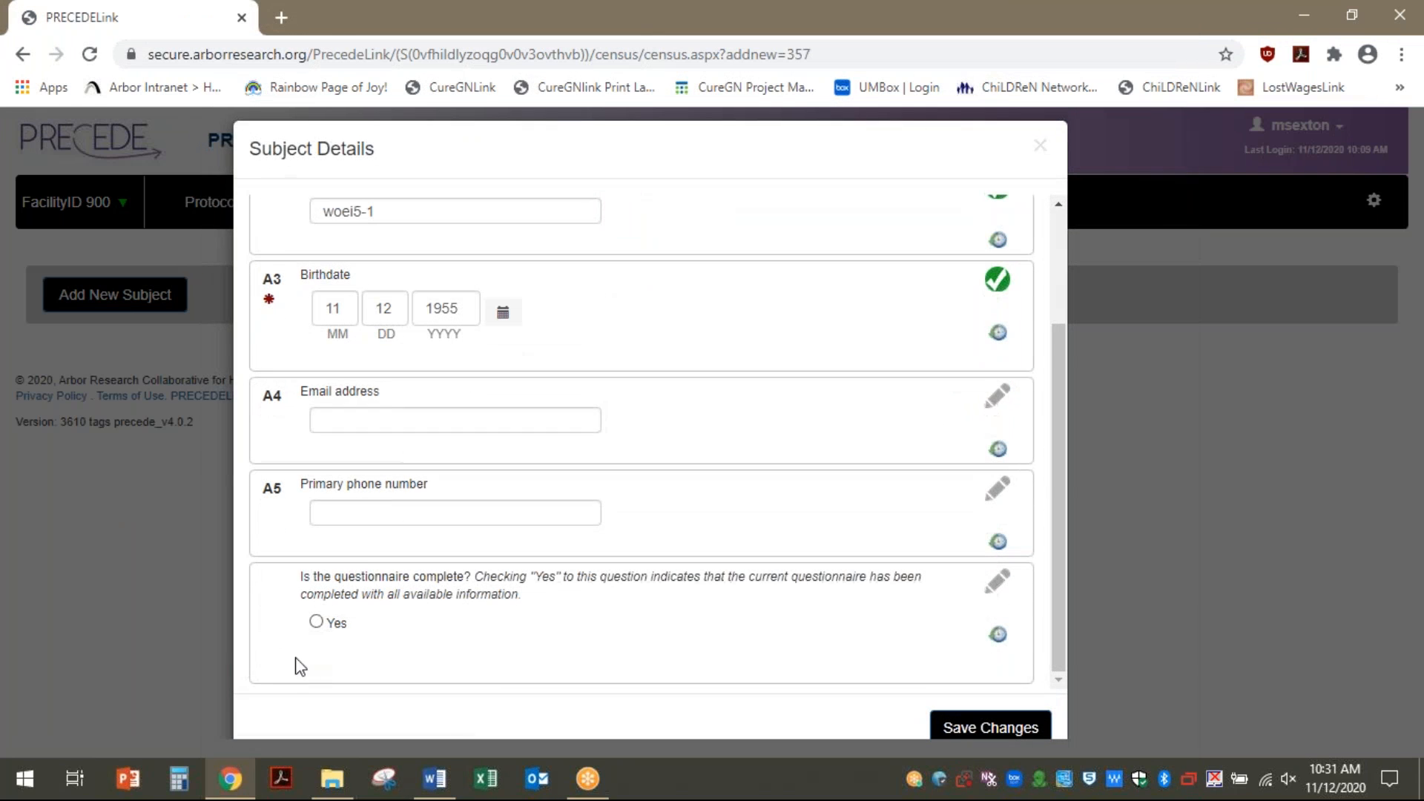
click(315, 622)
click(978, 735)
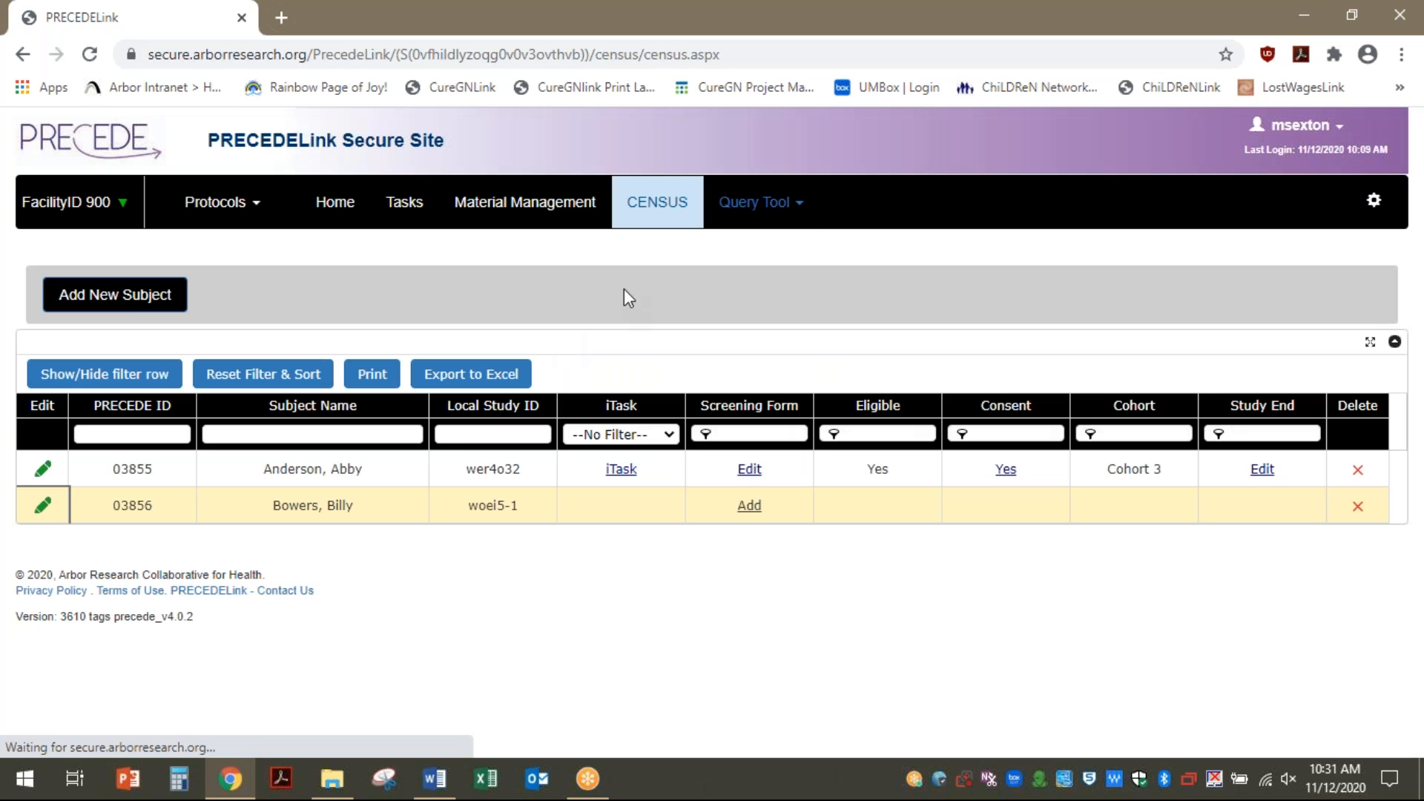
click(750, 510)
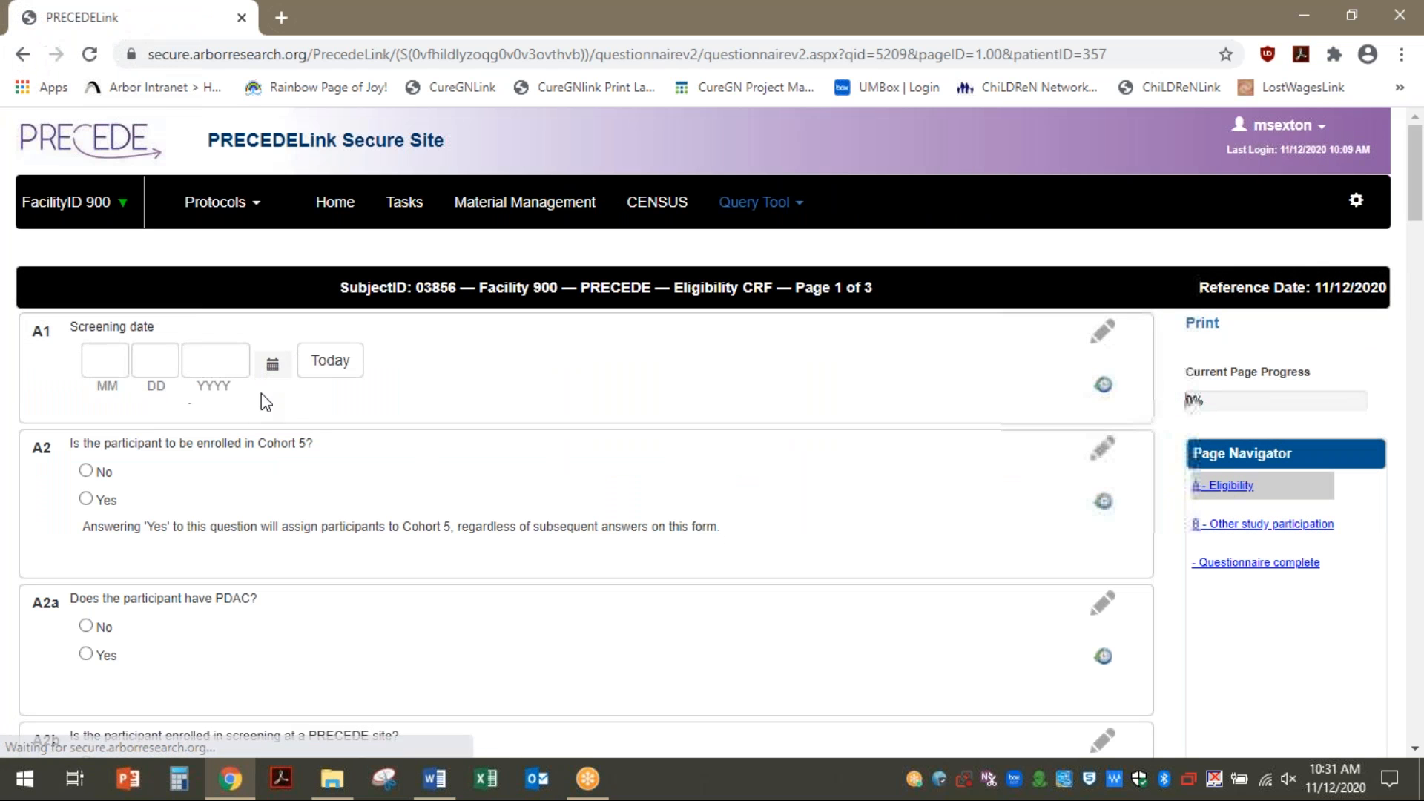
Date the screening today; answer No to Cohort 5 and first-degree relatives, Yes to maternal relatives
click(330, 360)
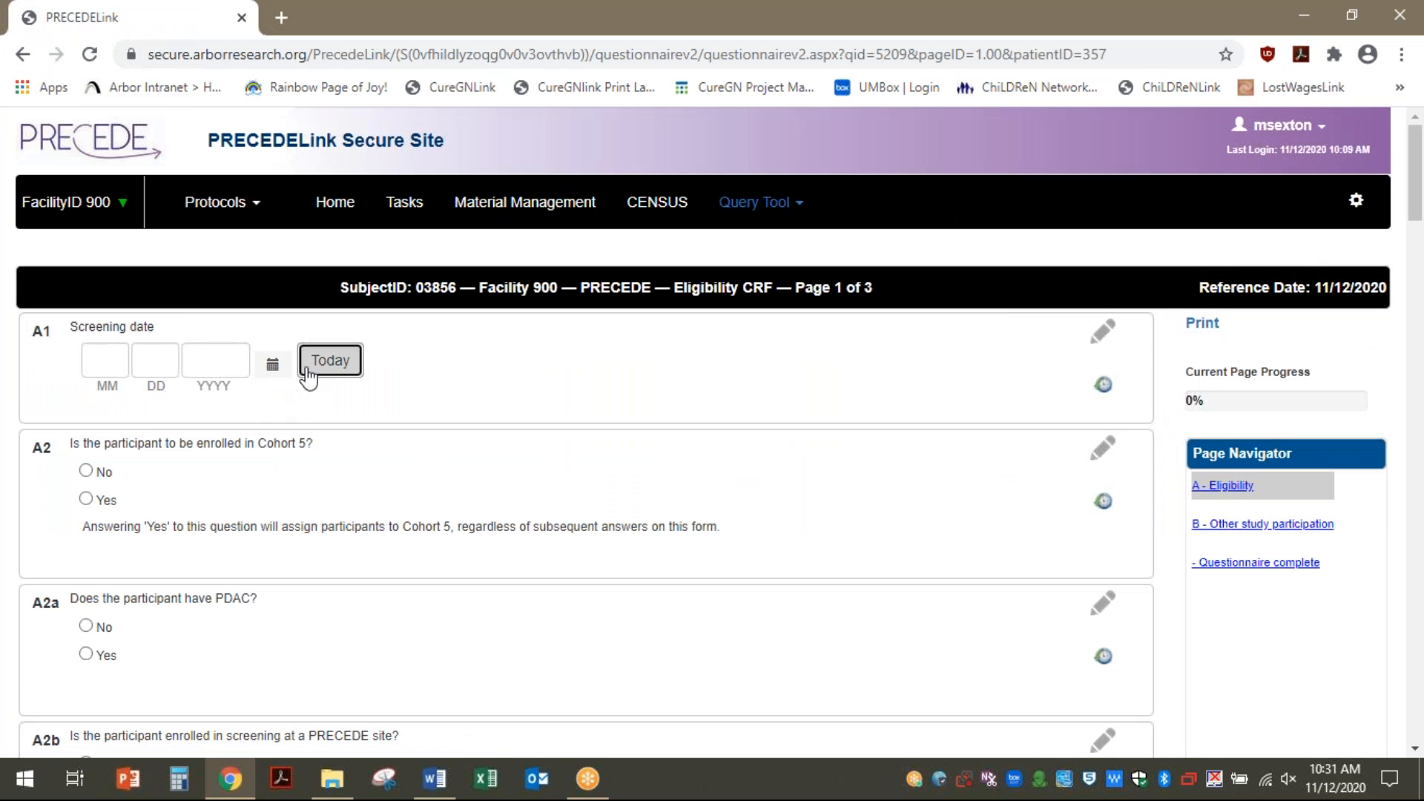
click(86, 470)
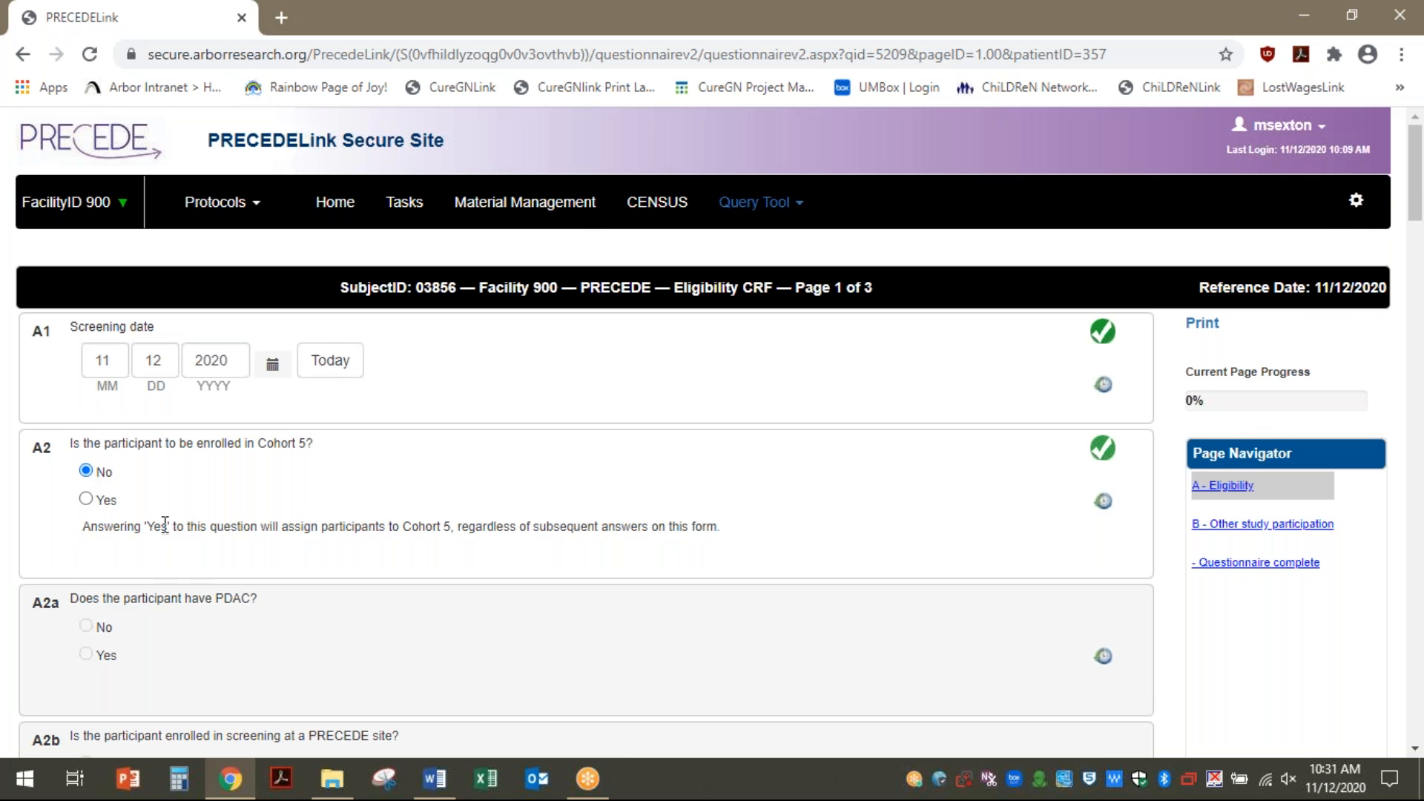
scroll(164, 525, down, 7)
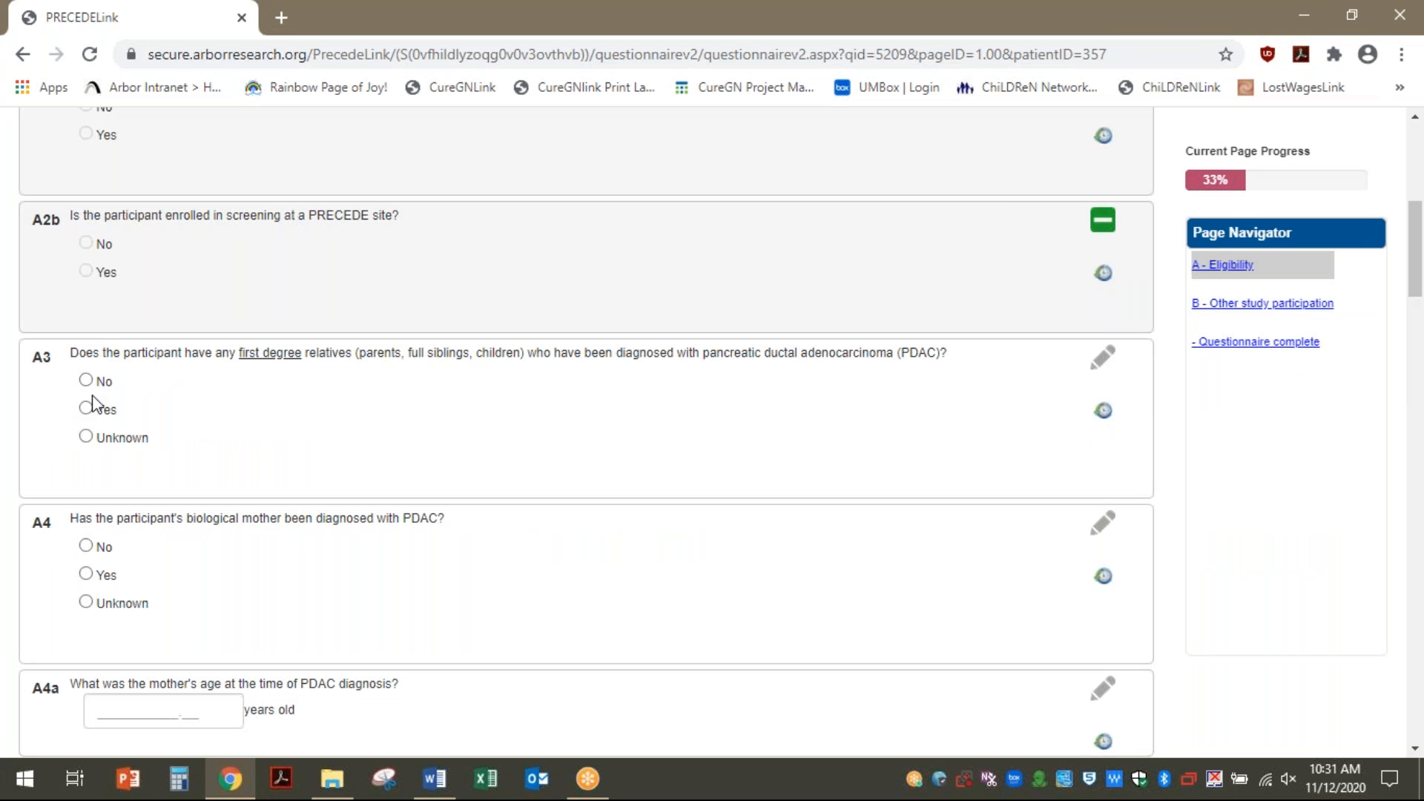
scroll(74, 460, up, 7)
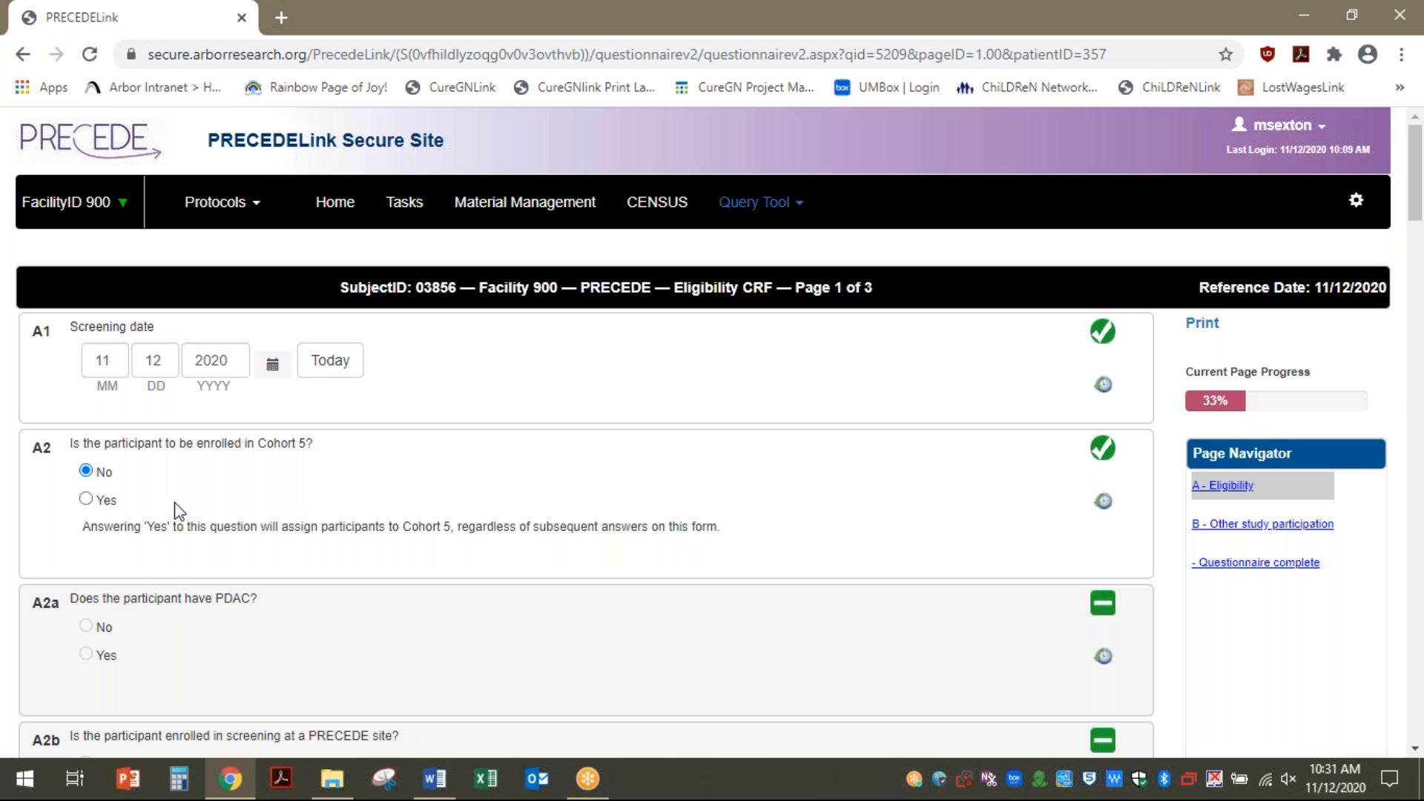
scroll(178, 510, down, 7)
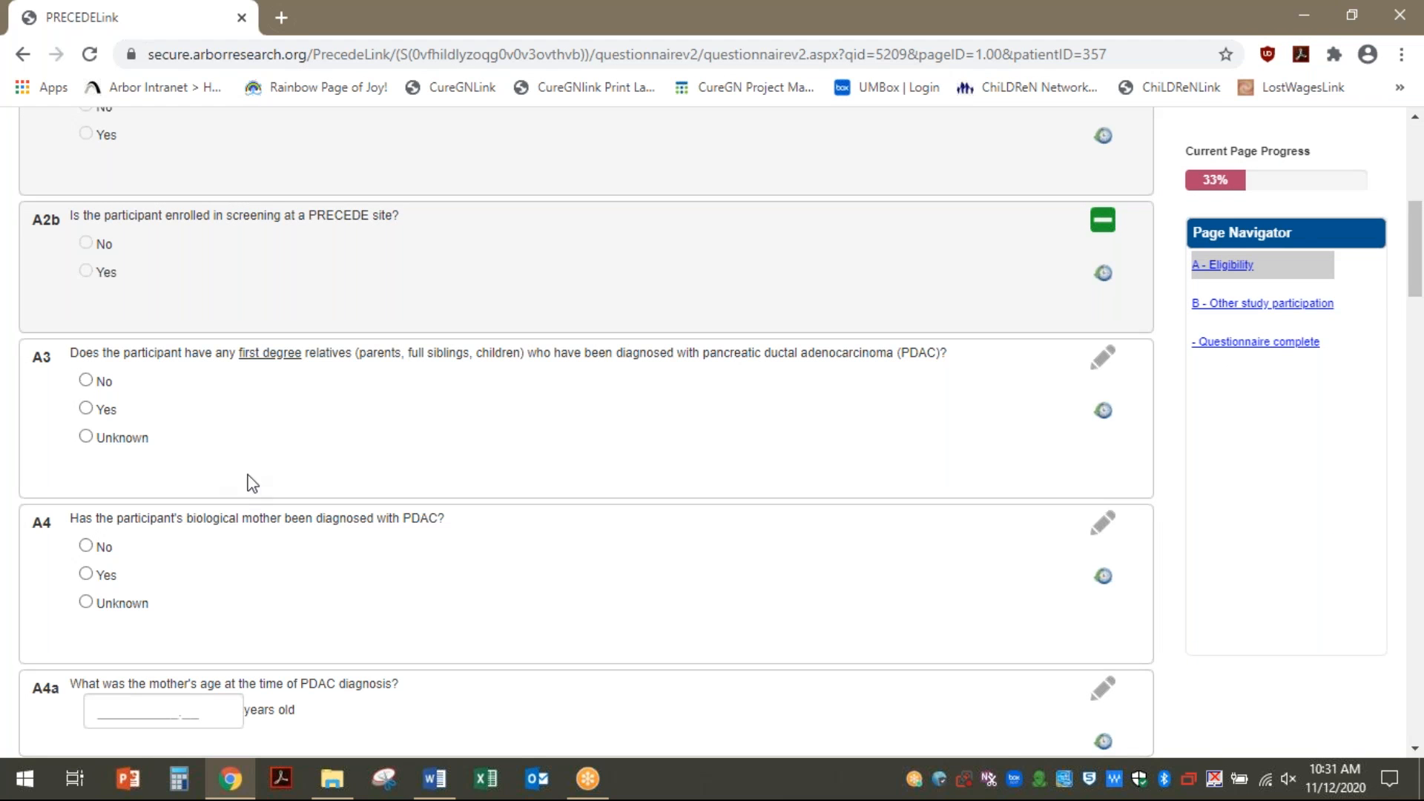
click(86, 380)
scroll(80, 509, down, 20)
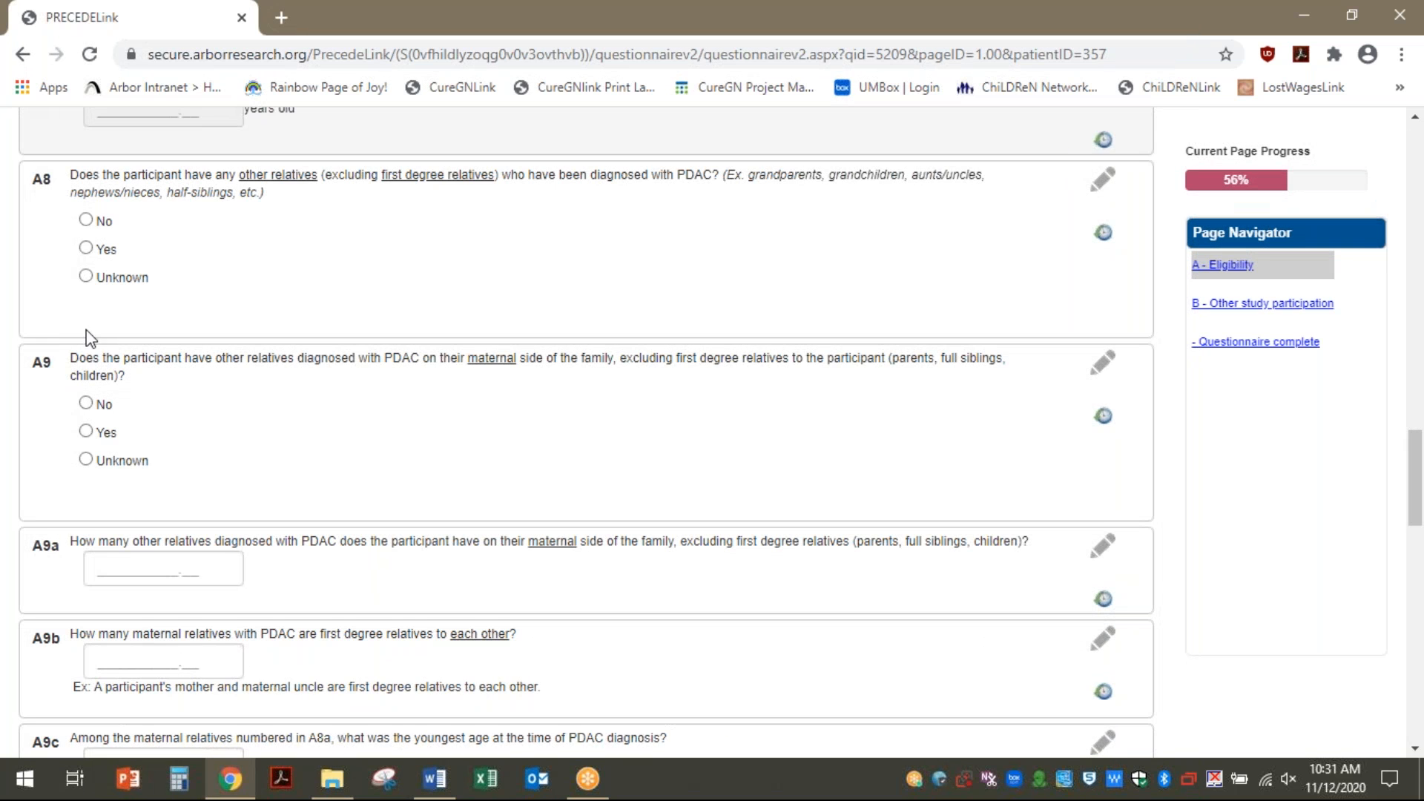
click(87, 249)
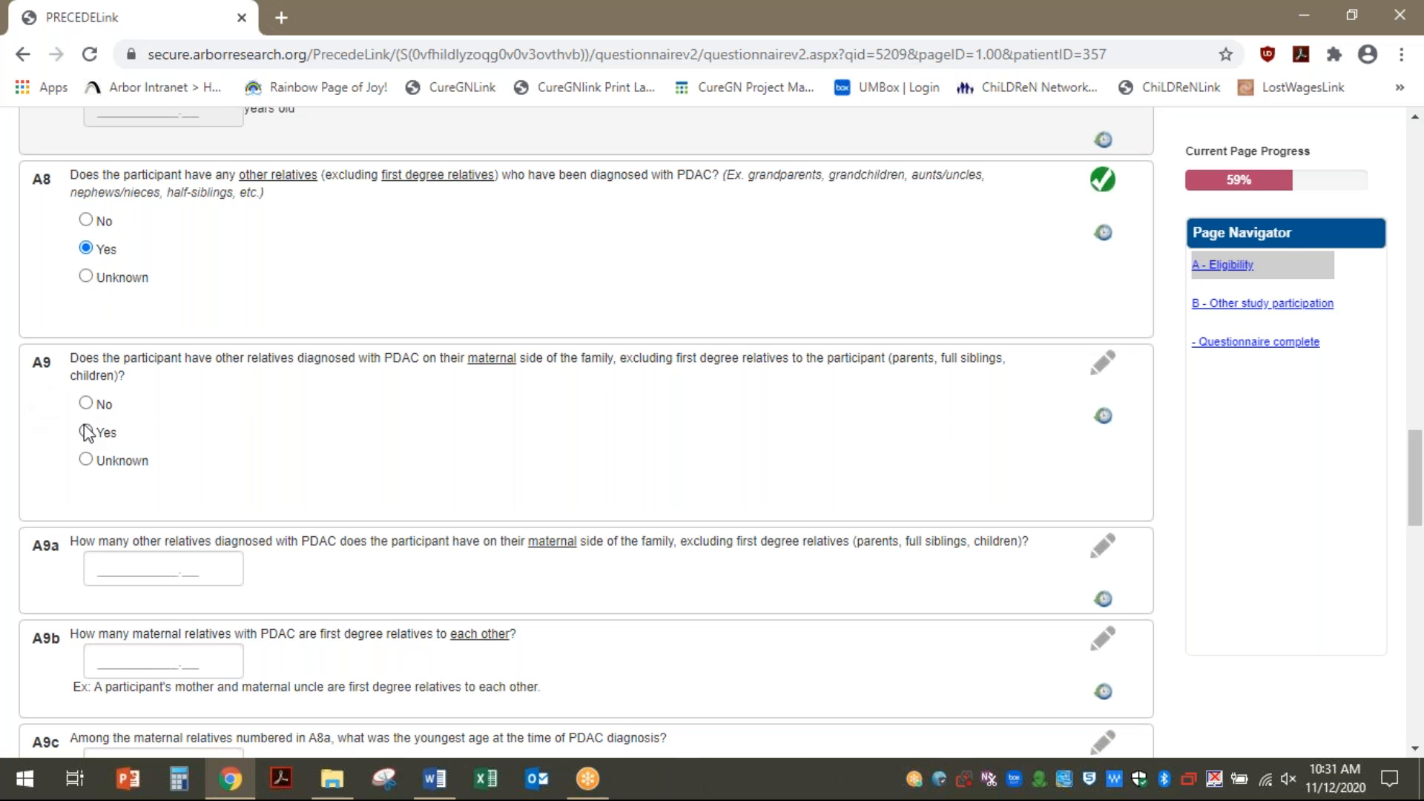
click(86, 432)
Enter 2 maternal relatives, 2 related to each other, youngest age 50; no paternal relatives
click(125, 569)
text(2)
click(138, 659)
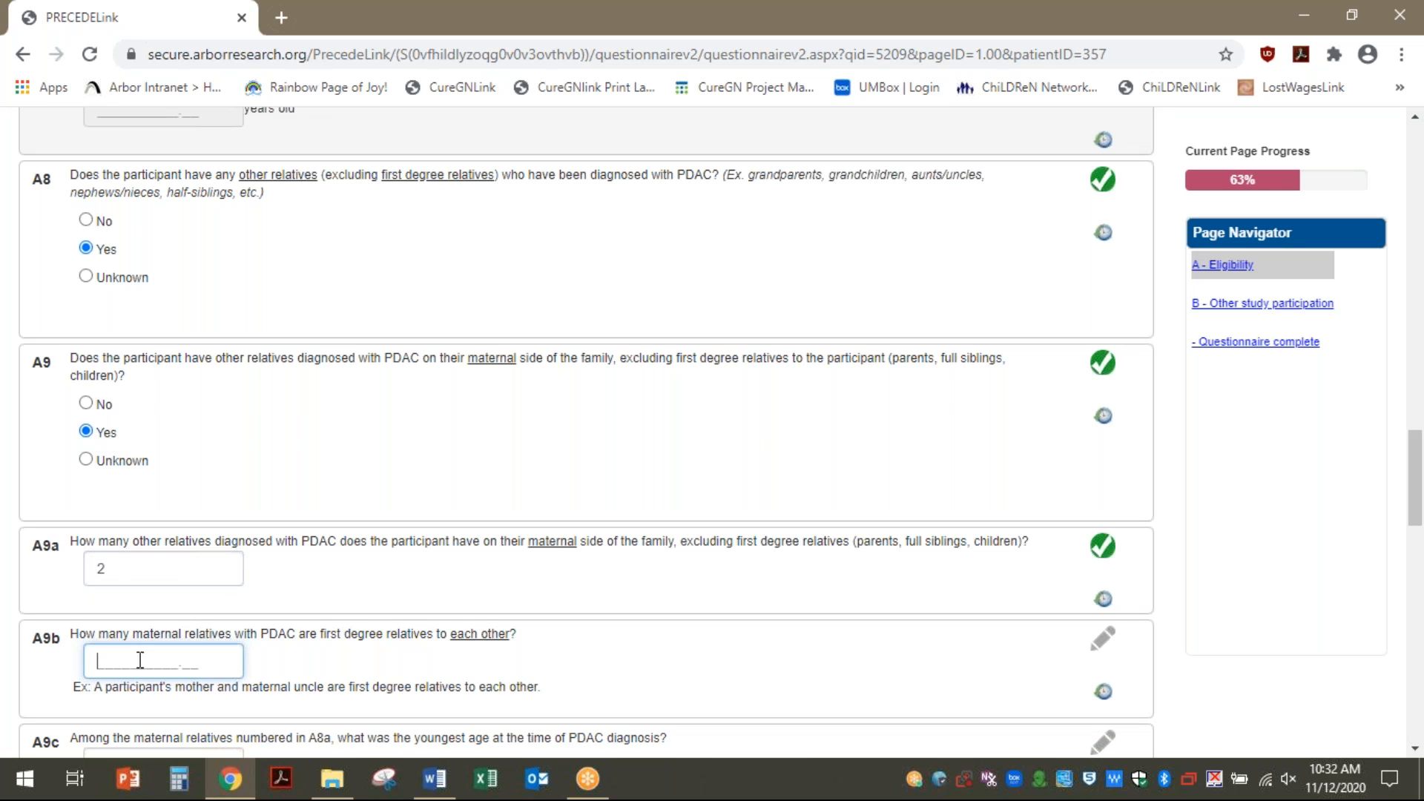
text(2)
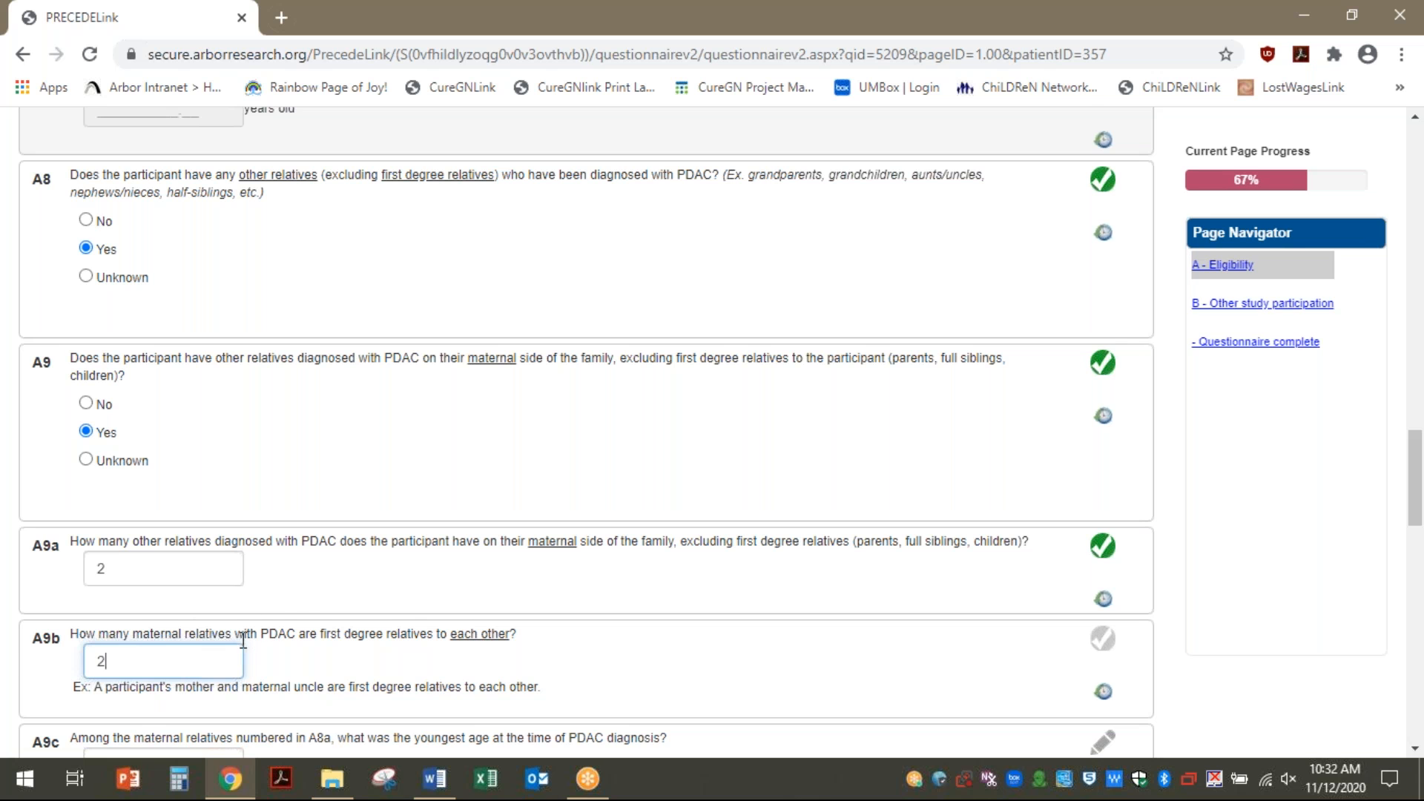
scroll(279, 611, down, 7)
click(146, 247)
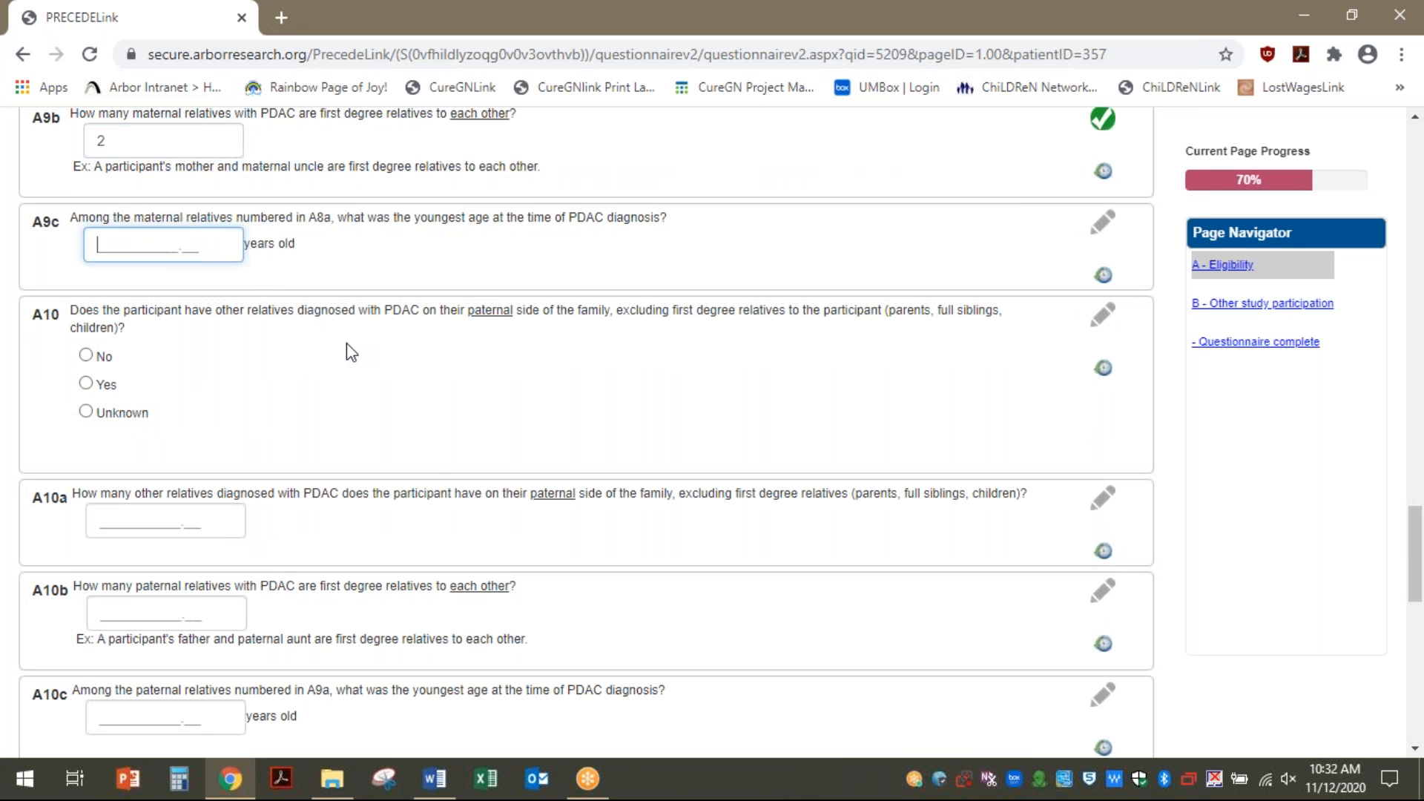
text(50)
click(86, 355)
Record pathogenic variants BRCA2, ATM and MLH1, and answer No to pancreatitis history
scroll(315, 423, down, 13)
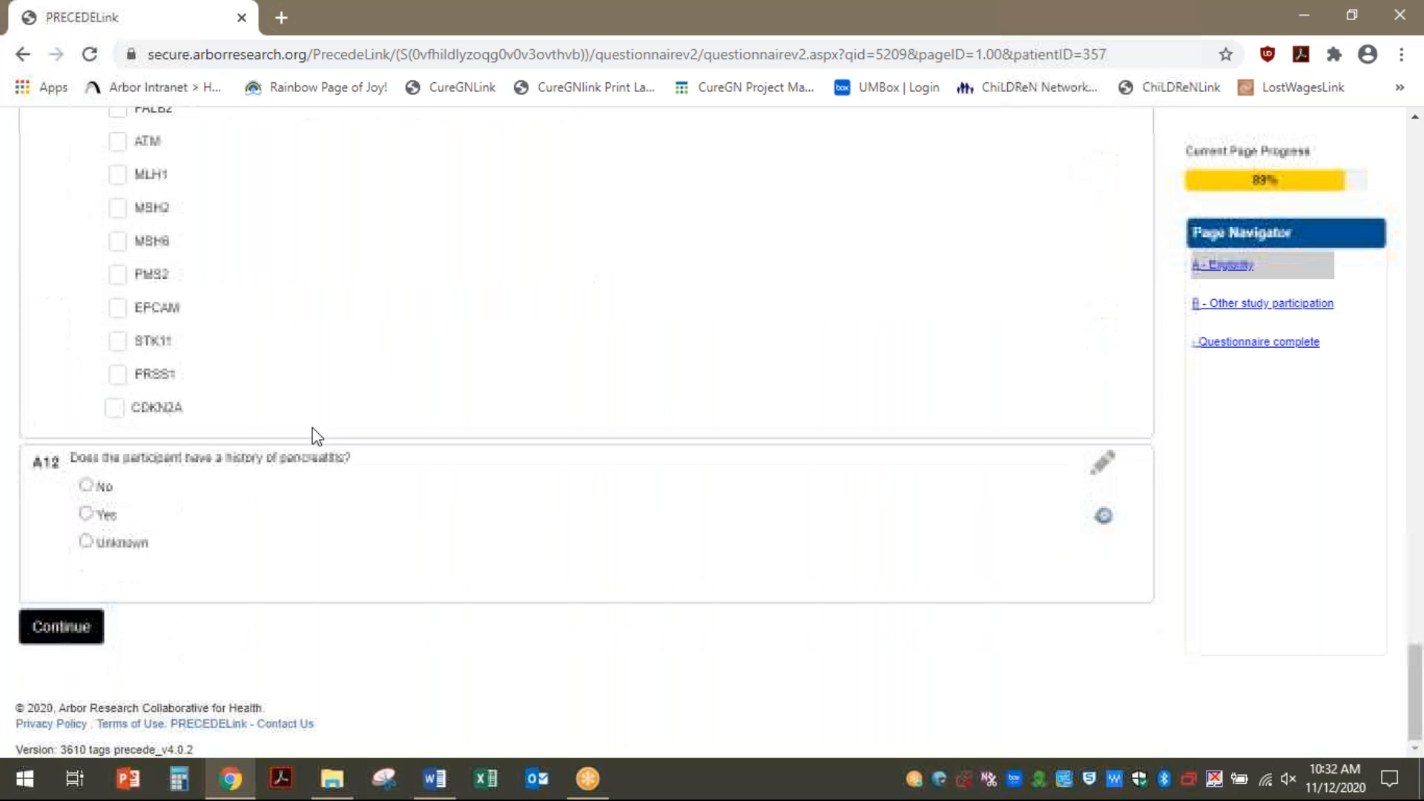
scroll(311, 429, up, 7)
click(86, 420)
click(120, 598)
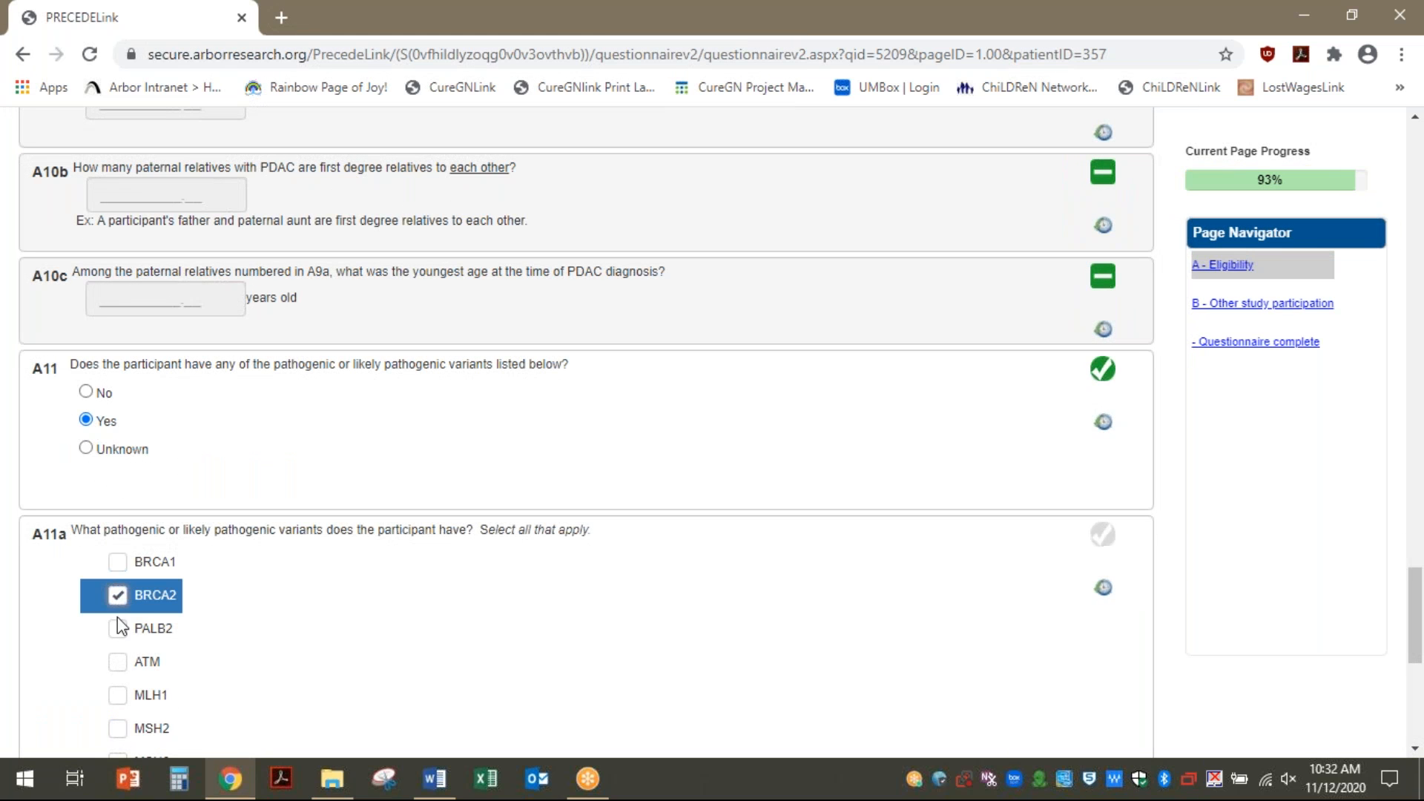
click(117, 664)
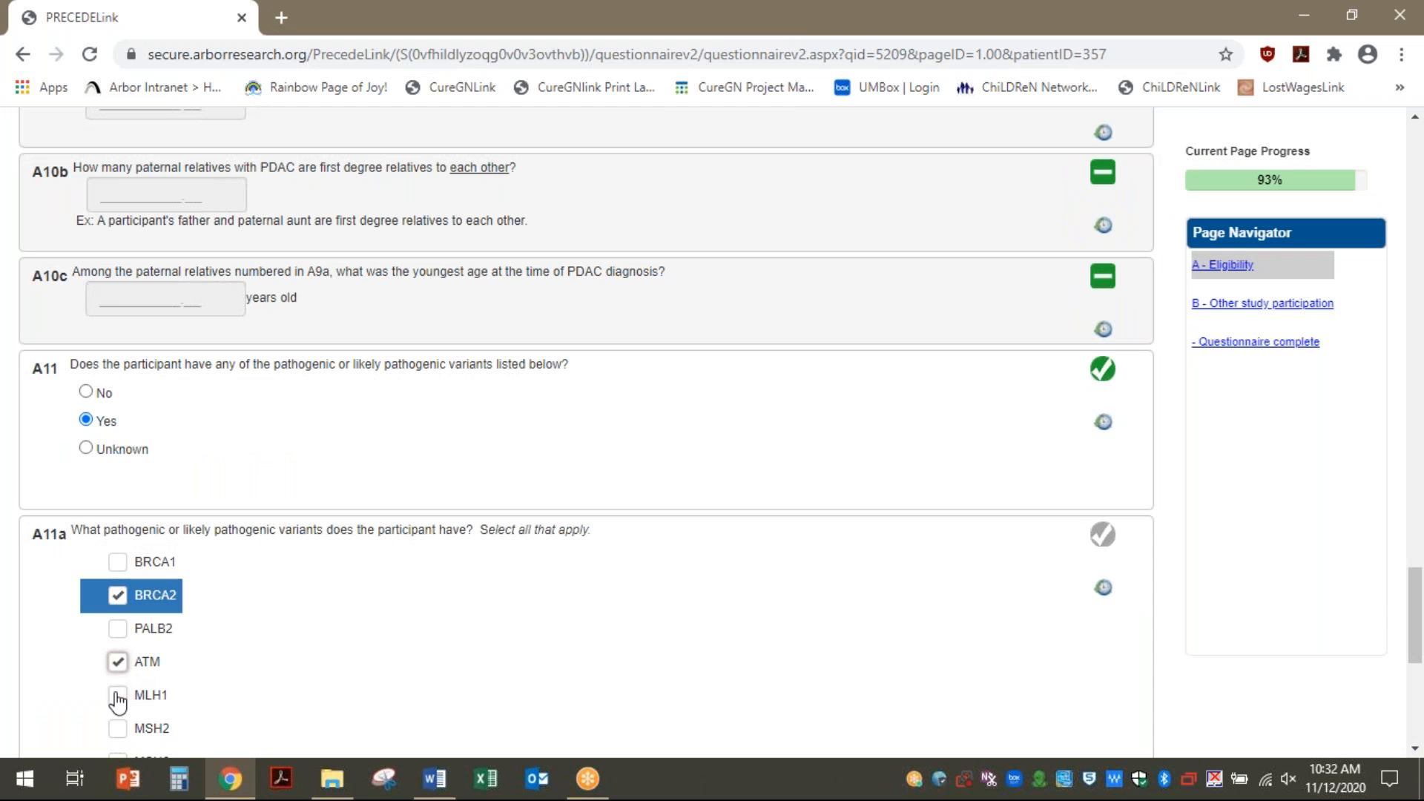
click(117, 695)
scroll(184, 653, down, 7)
click(86, 486)
Continue to page 2; answer No to legacy participant and Yes to other studies
click(68, 626)
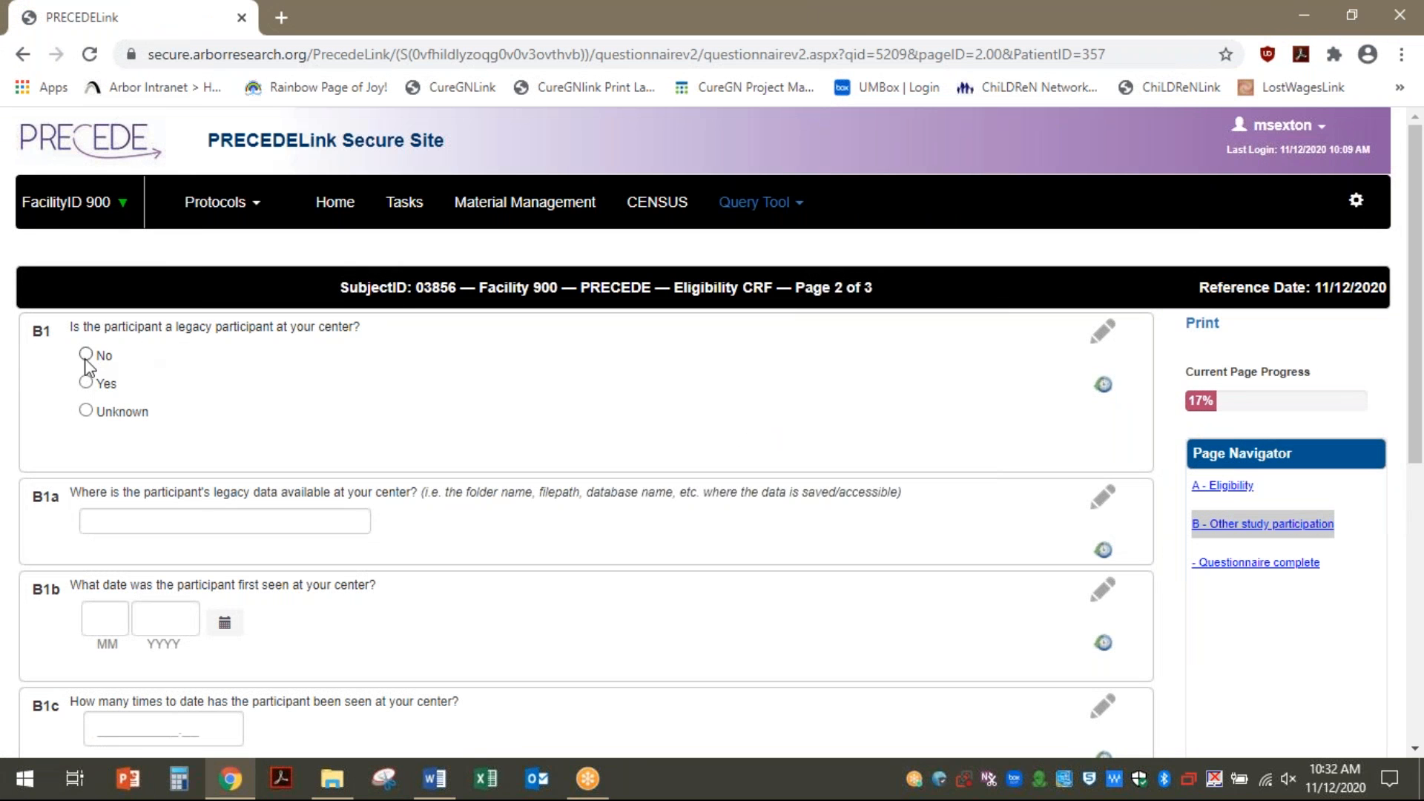
click(83, 355)
scroll(296, 656, down, 7)
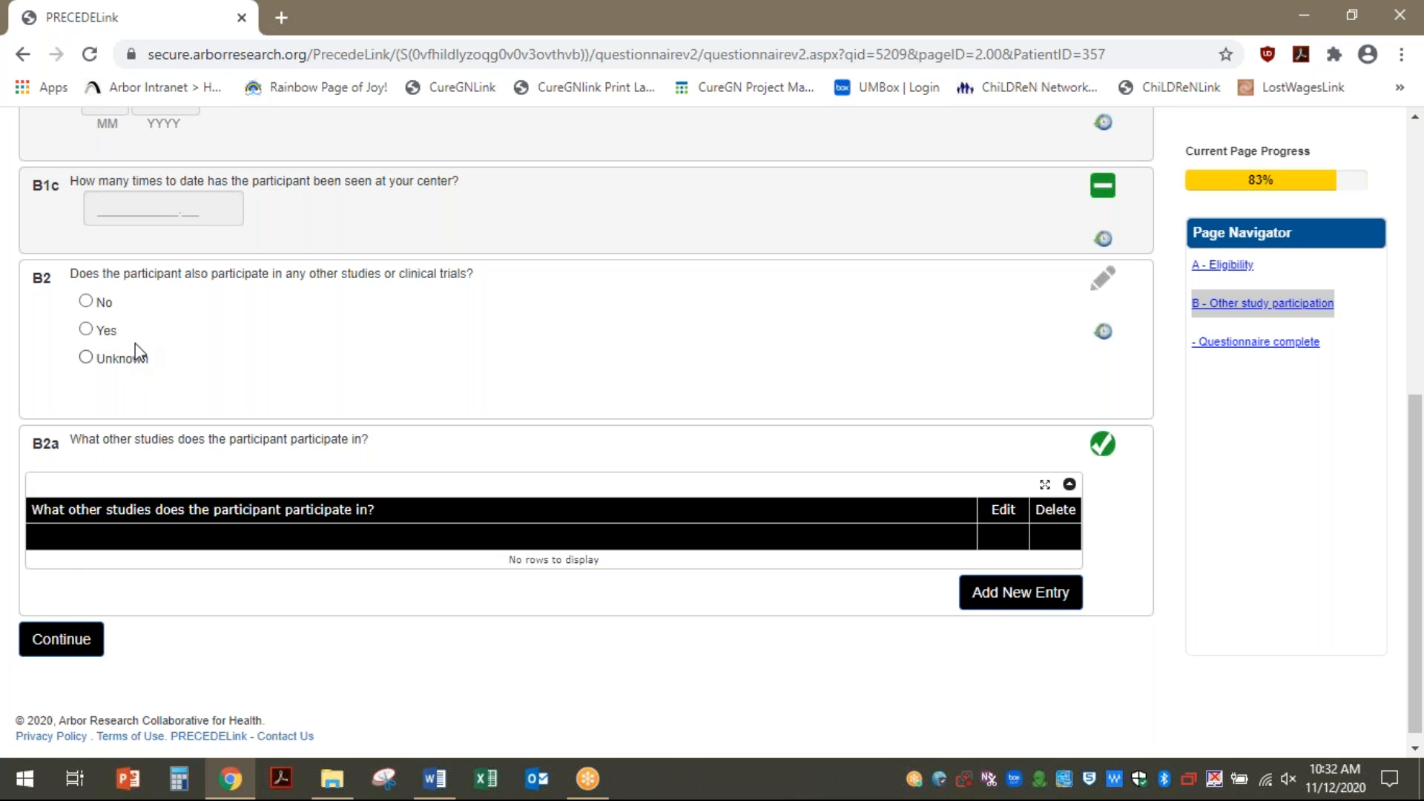
click(85, 329)
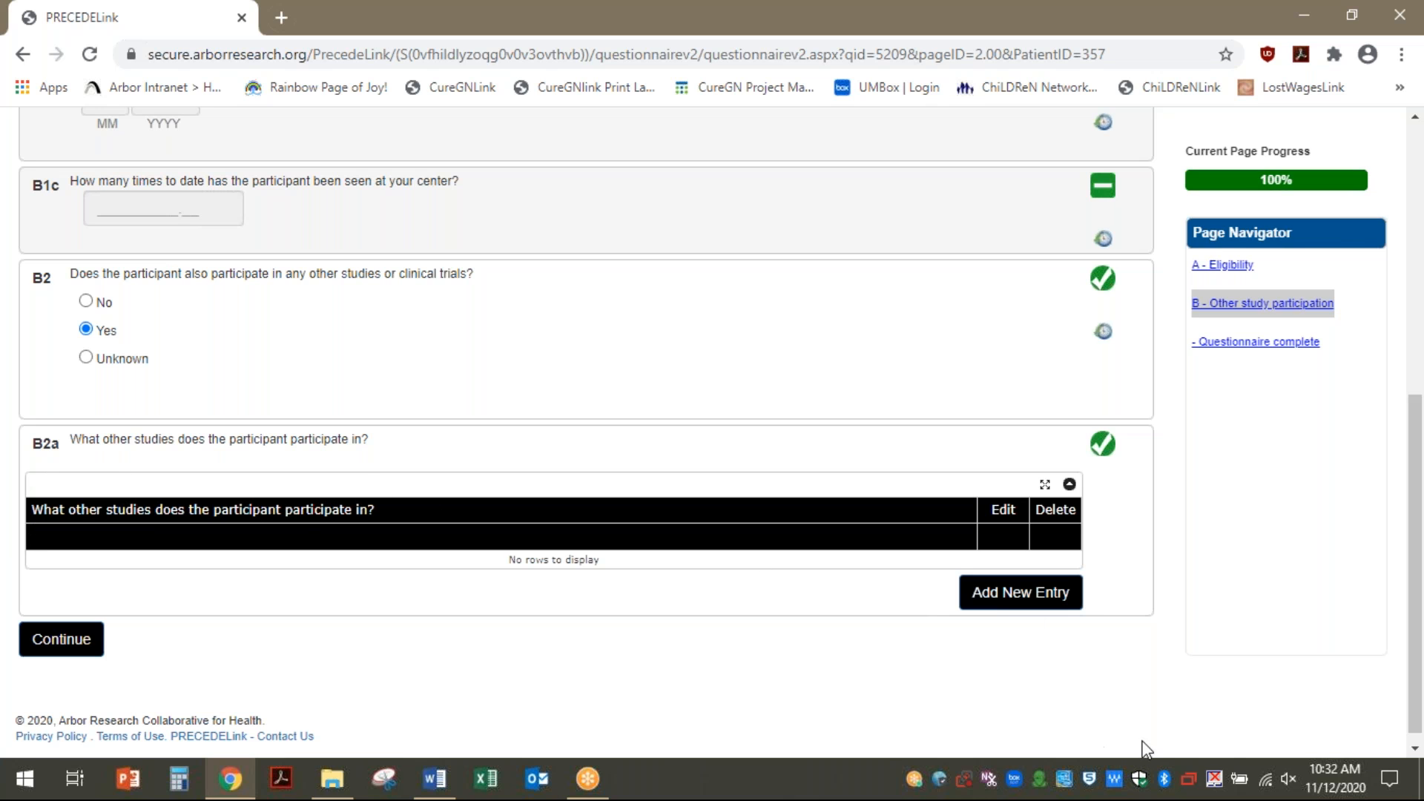
Add an other-study entry for the Immunovia PanFAM-1 clinical trial
click(1020, 604)
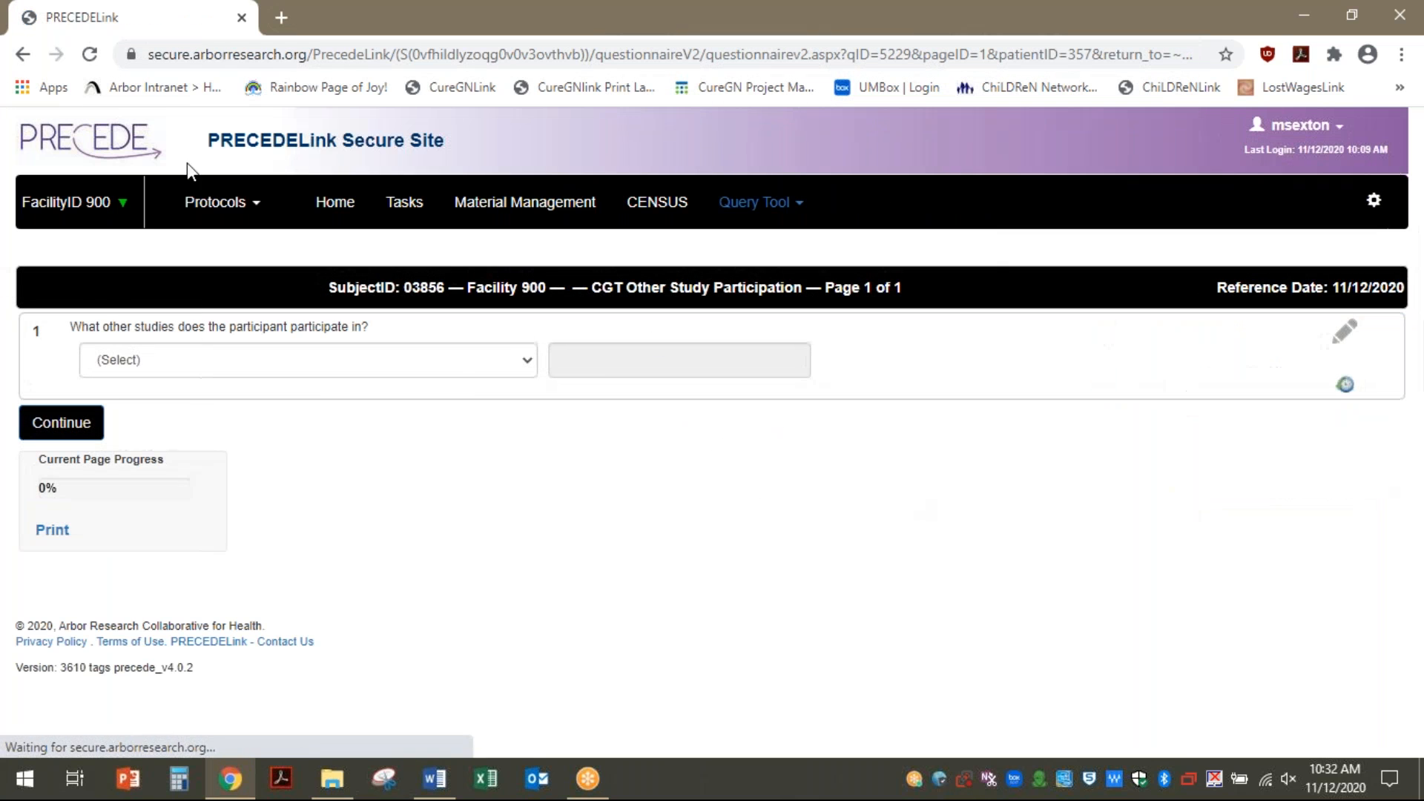
click(191, 360)
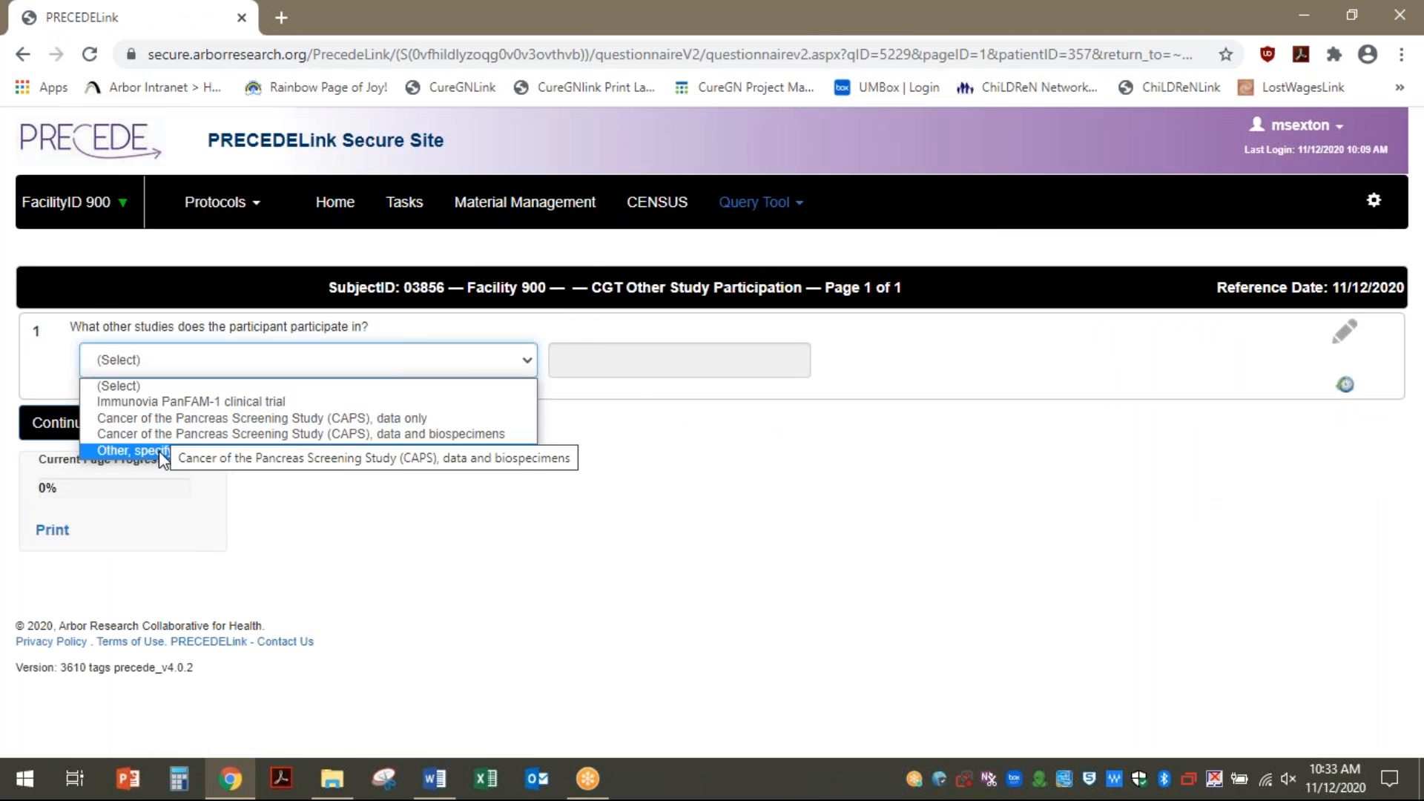
click(529, 402)
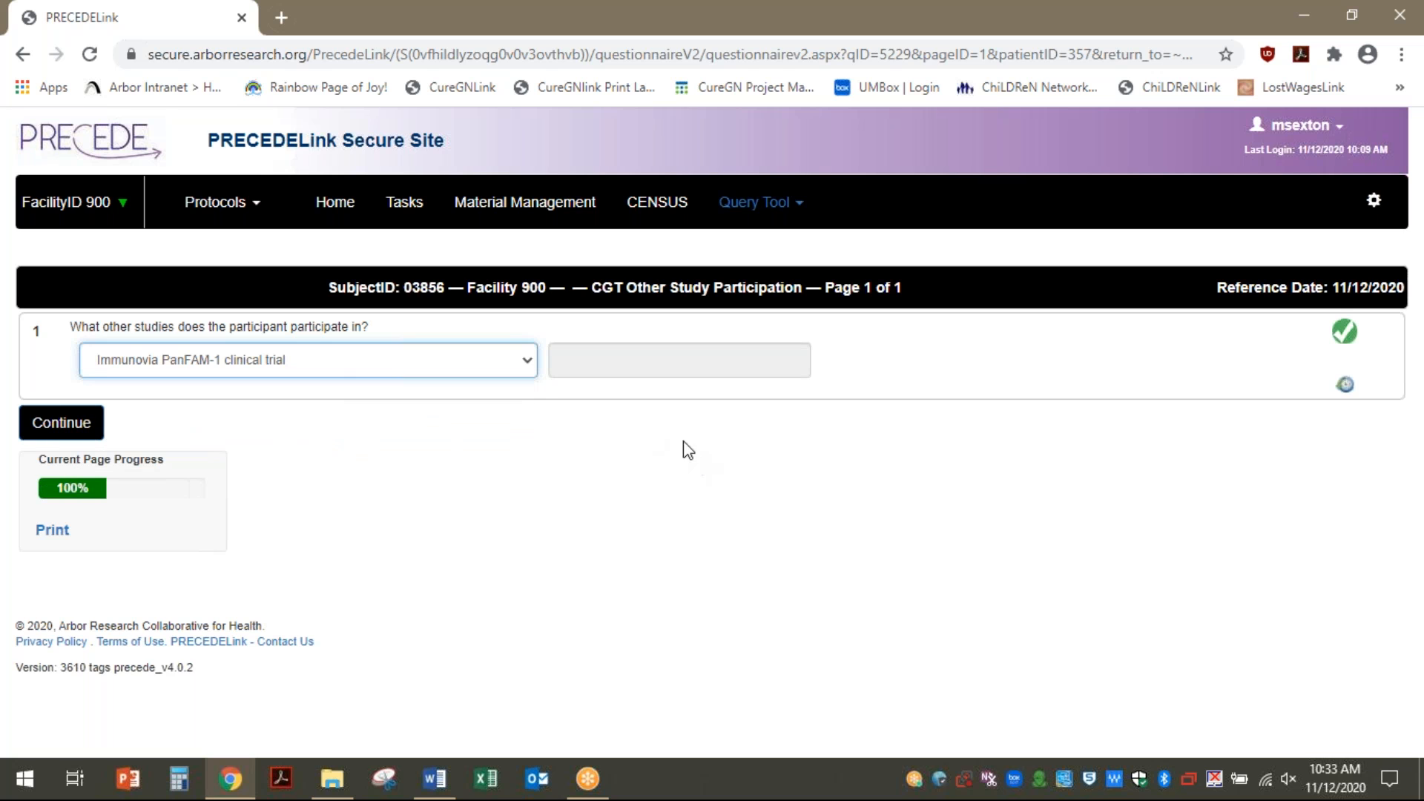
click(61, 423)
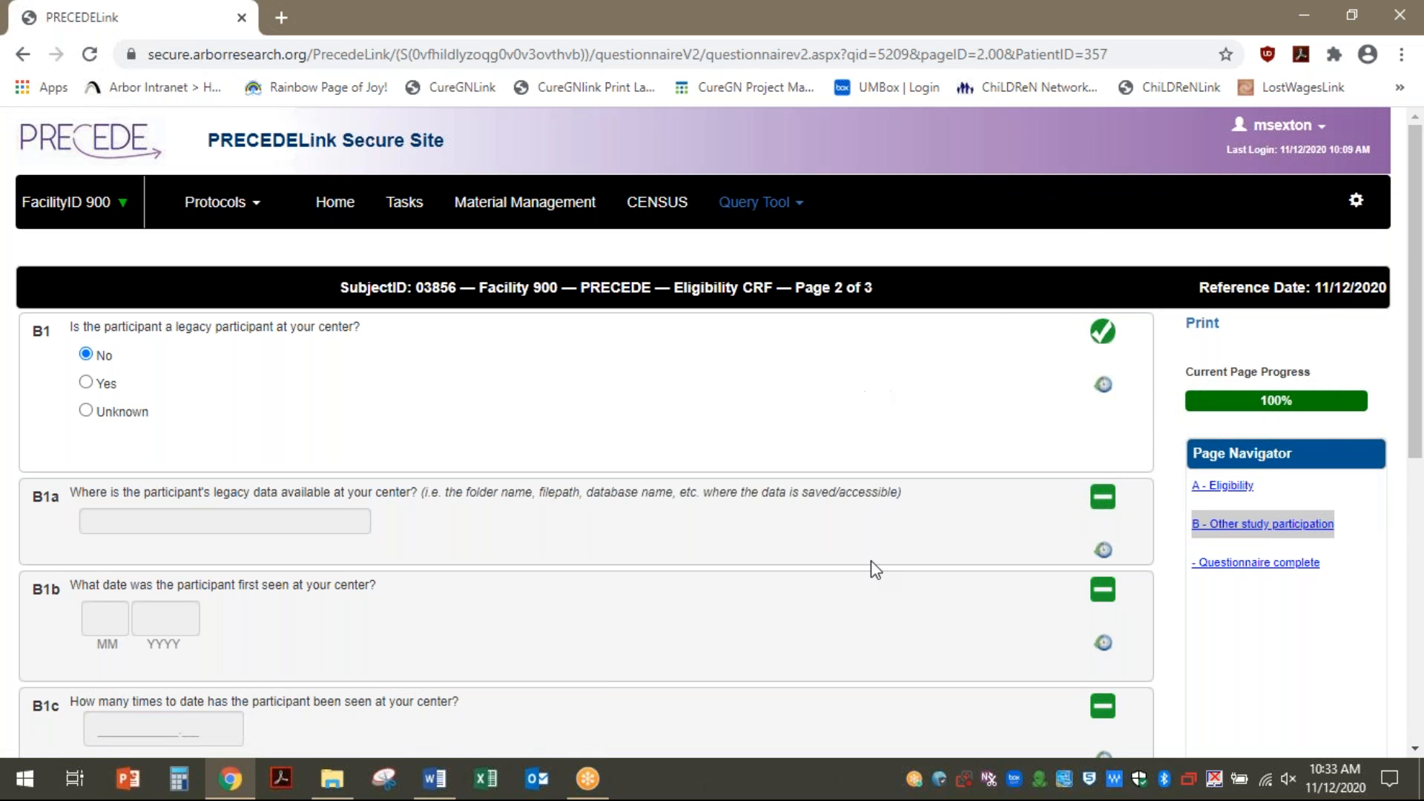
Continue to page 3, mark the Eligibility CRF complete and submit it
scroll(871, 562, down, 7)
scroll(913, 416, up, 4)
scroll(914, 431, up, 3)
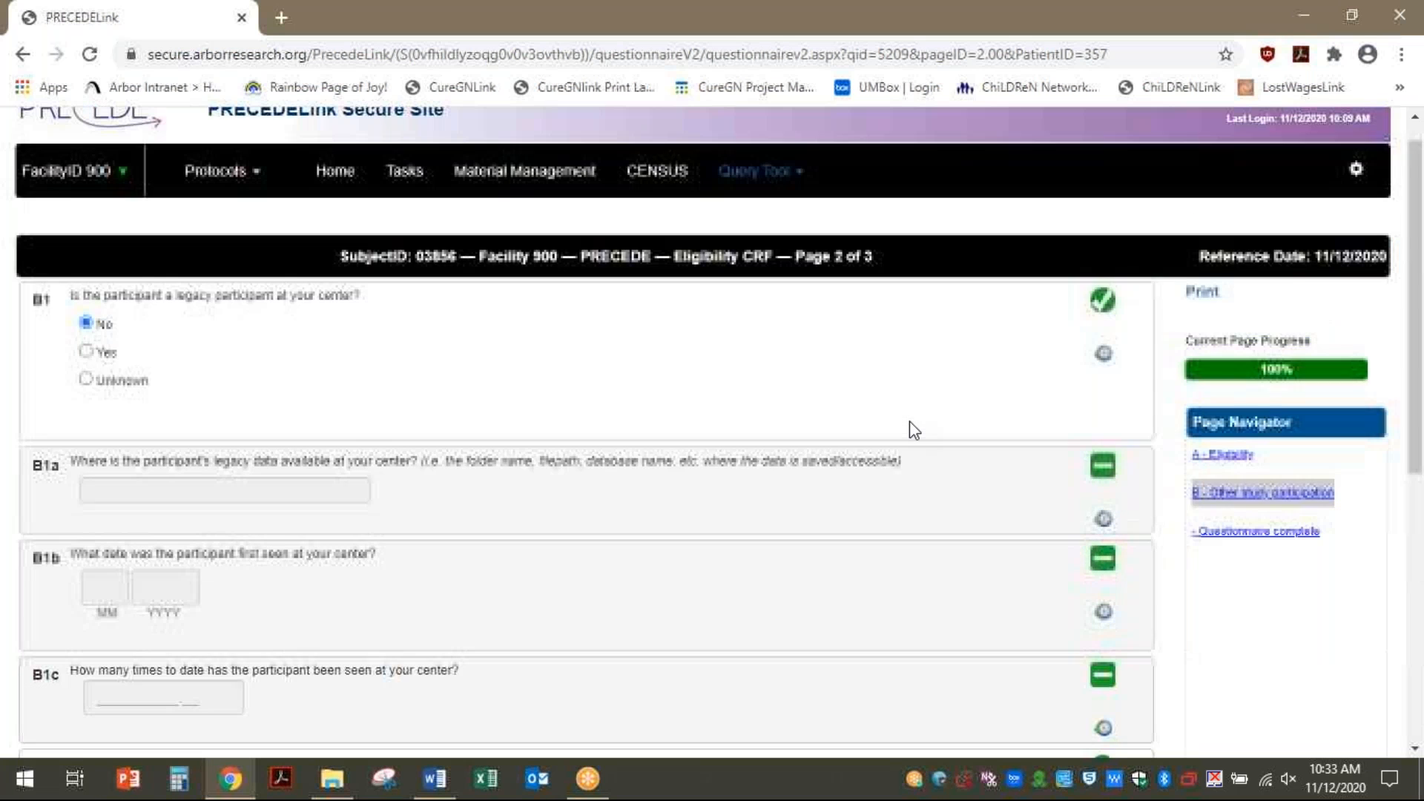
scroll(783, 728, down, 7)
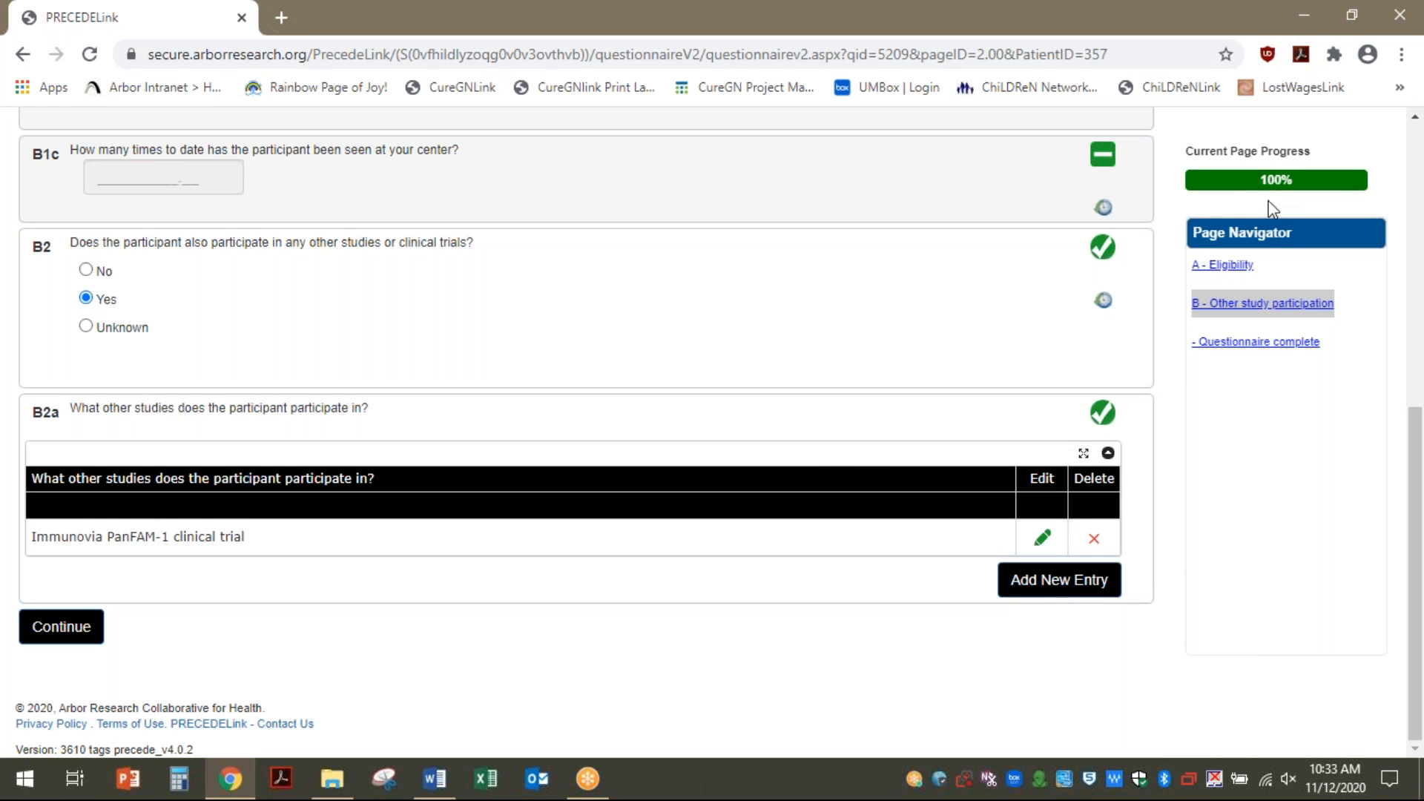
scroll(1084, 348, up, 7)
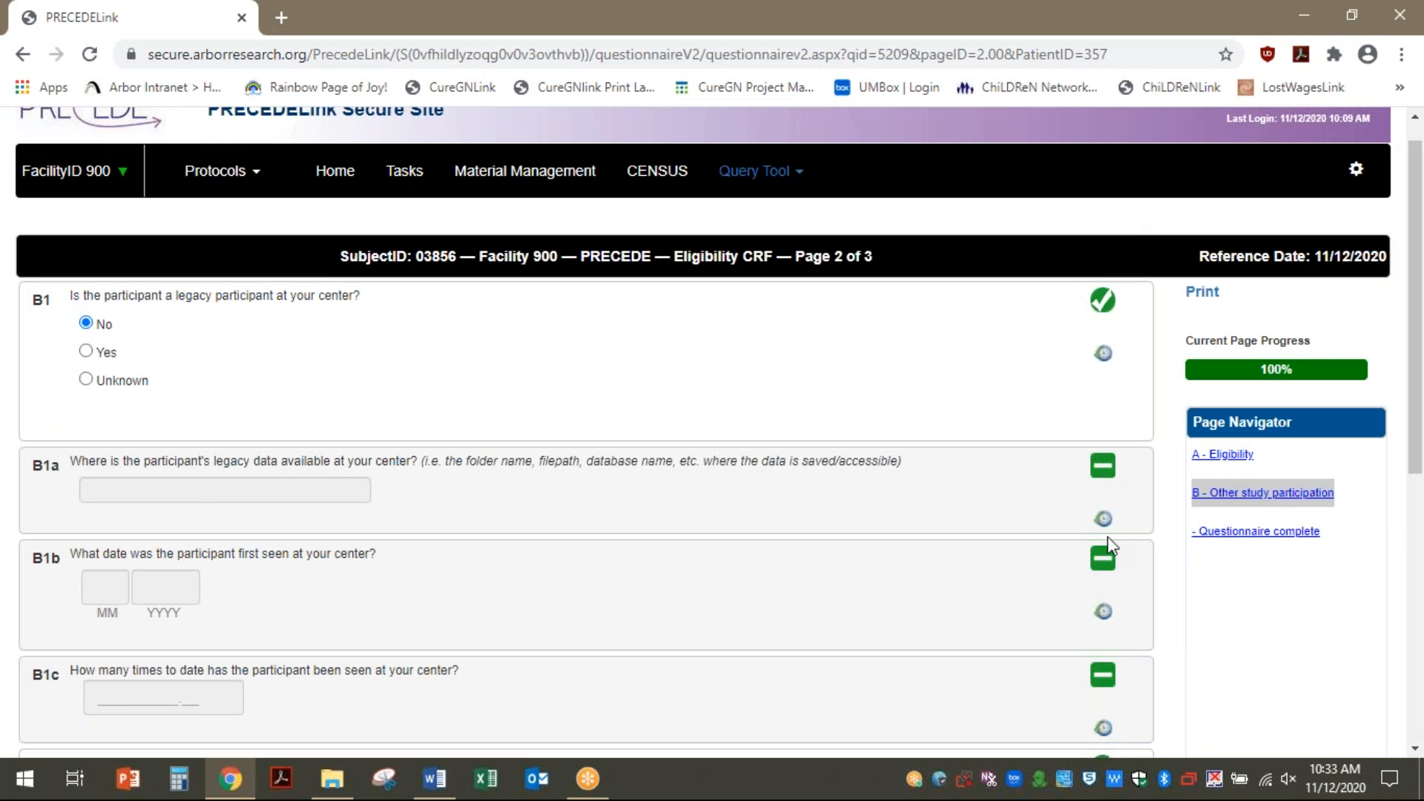
scroll(1106, 576, down, 7)
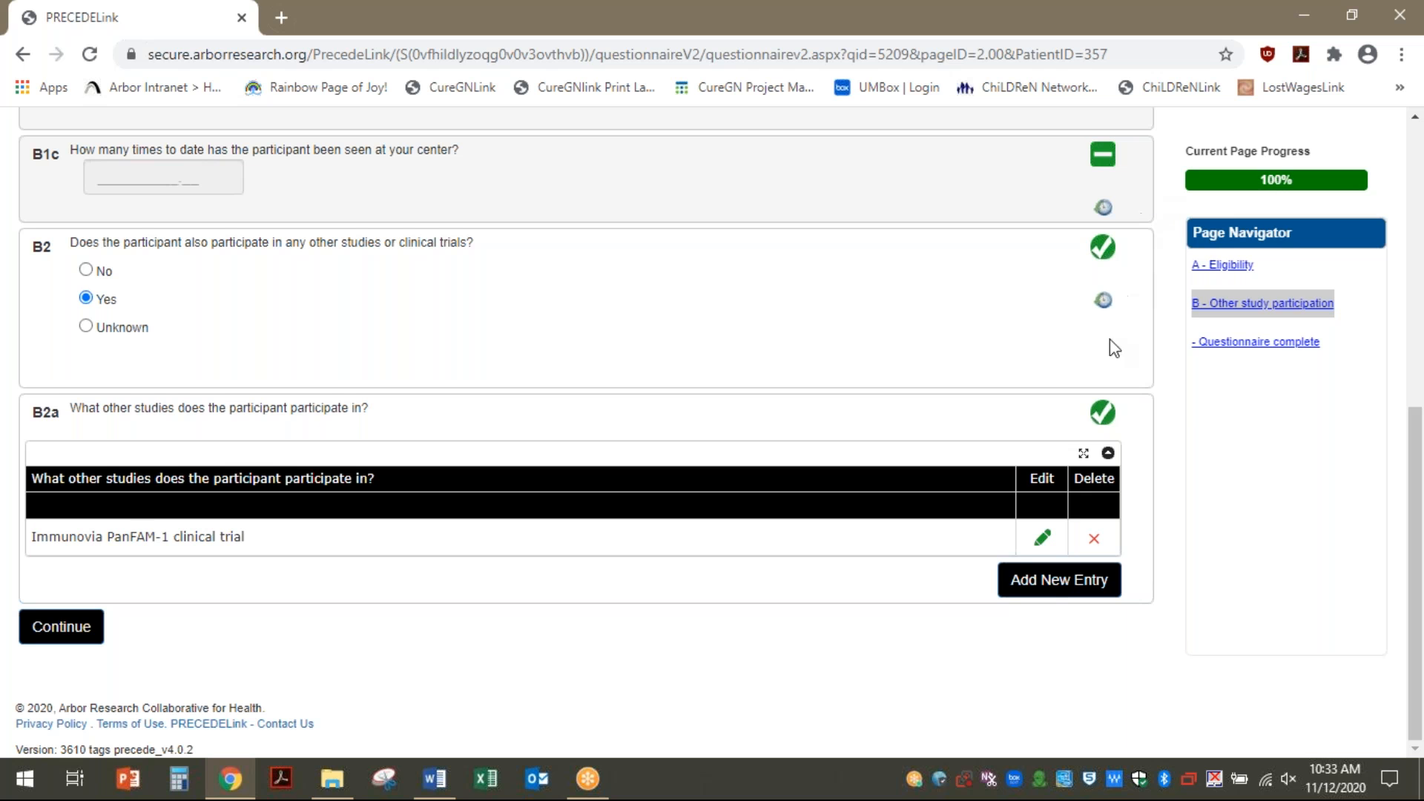
click(52, 636)
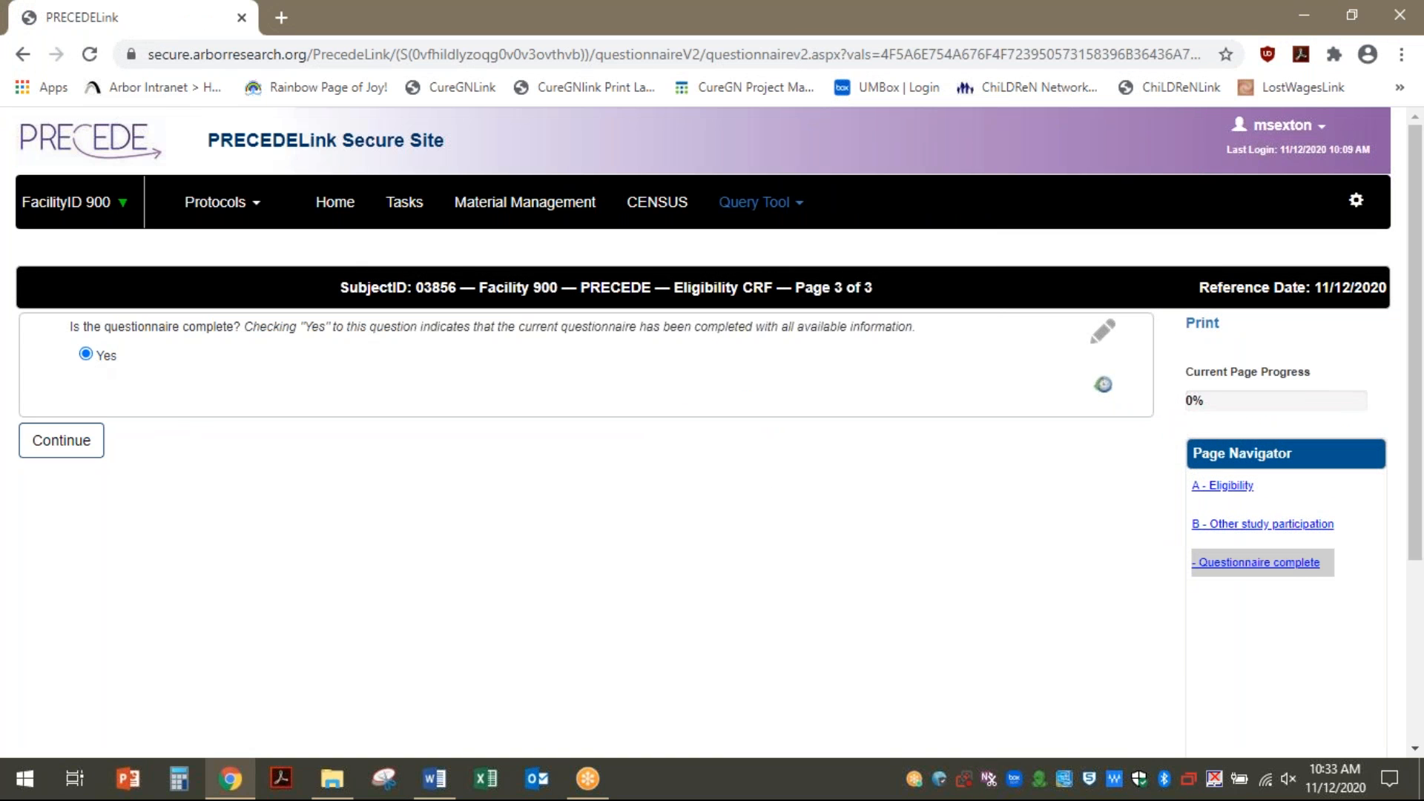
click(28, 448)
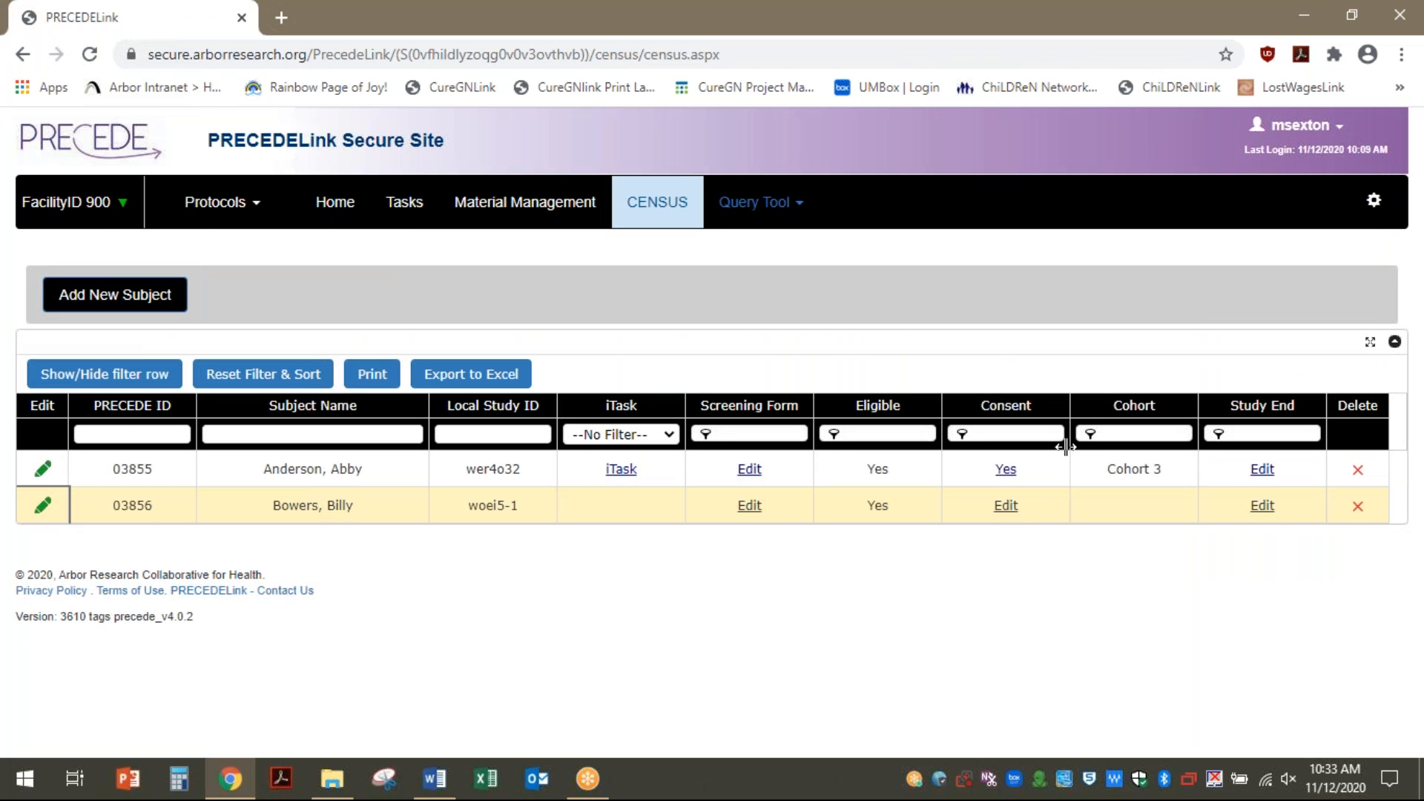
Date the second subject's consent today, answer Yes to every consent question, and mark it complete
click(1001, 512)
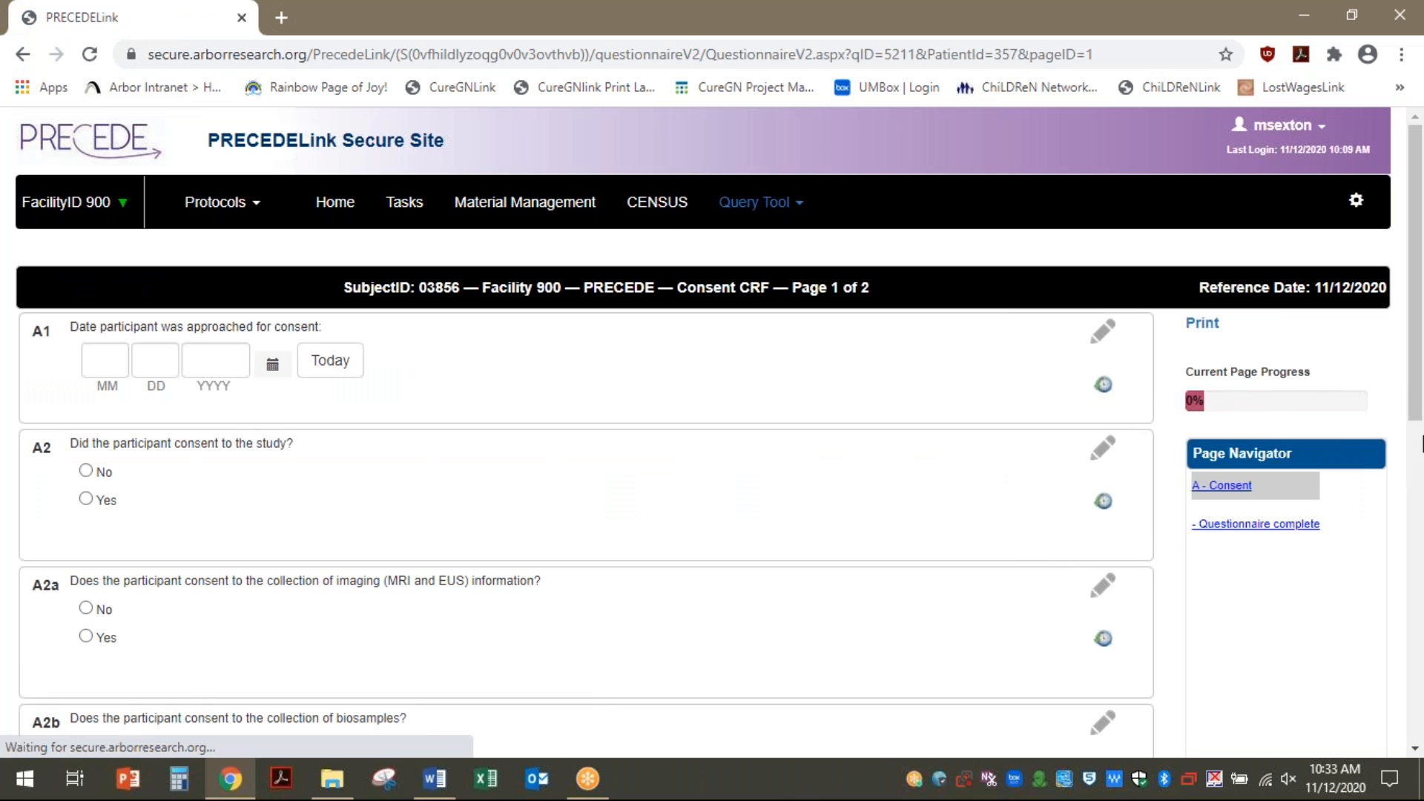
click(330, 360)
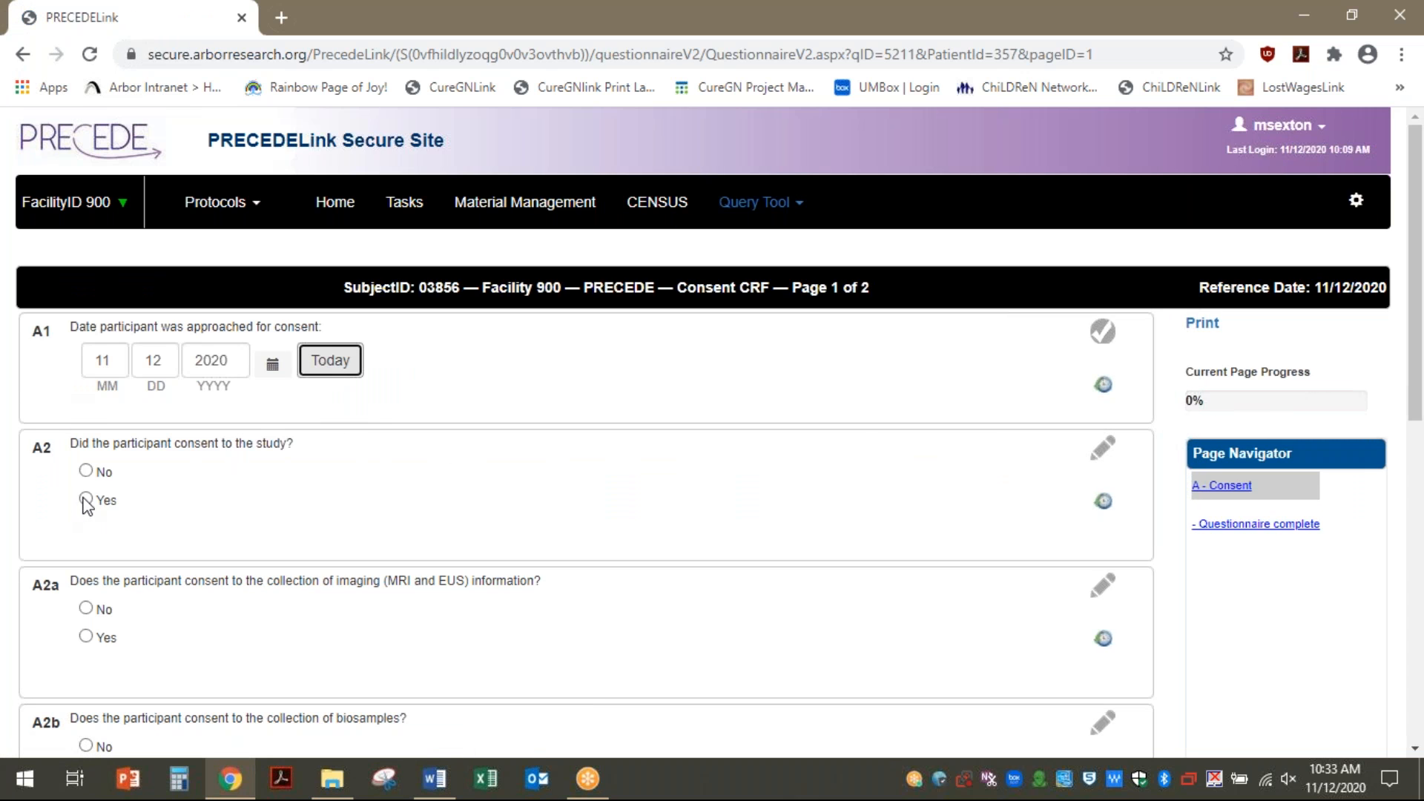
click(83, 500)
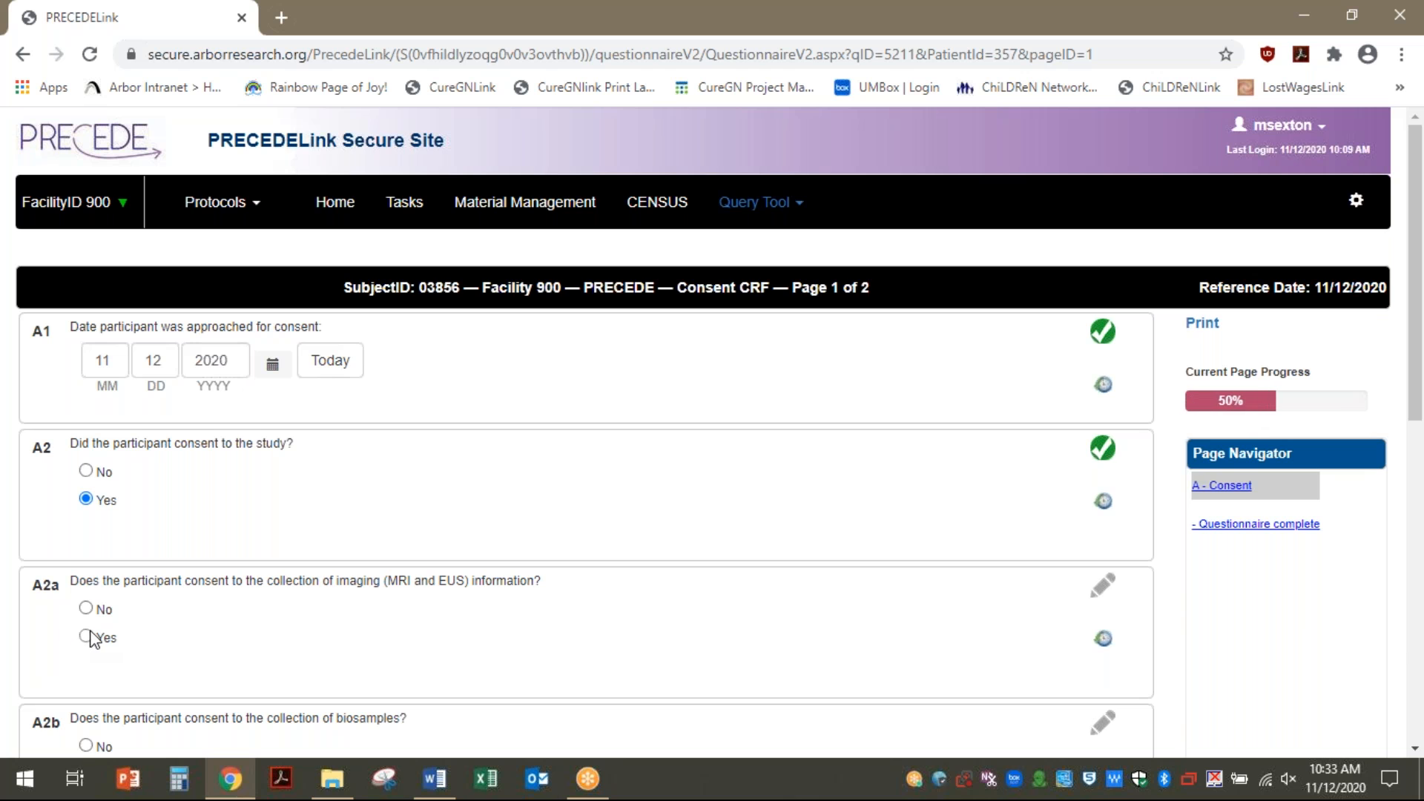
click(86, 637)
scroll(85, 255, down, 7)
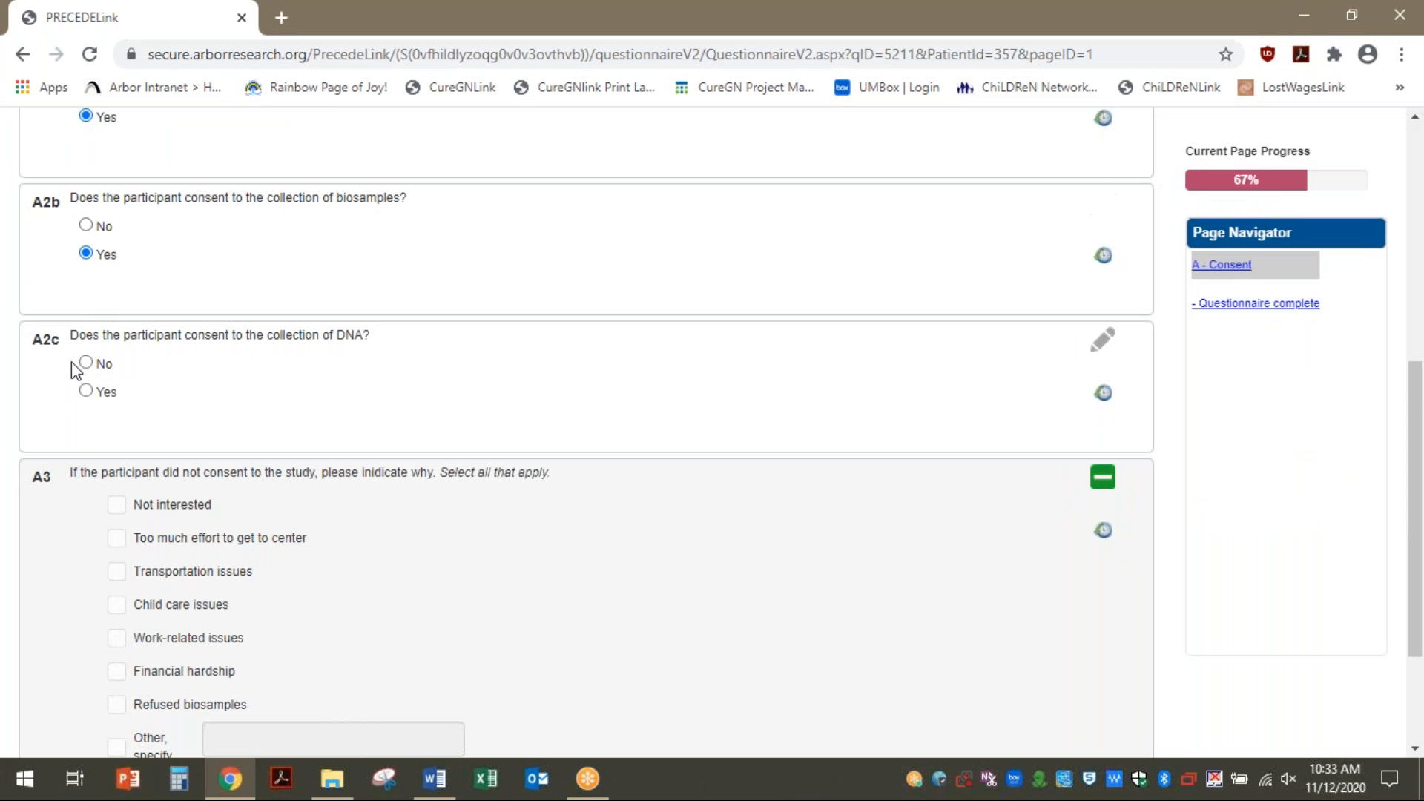
click(86, 390)
scroll(175, 417, down, 3)
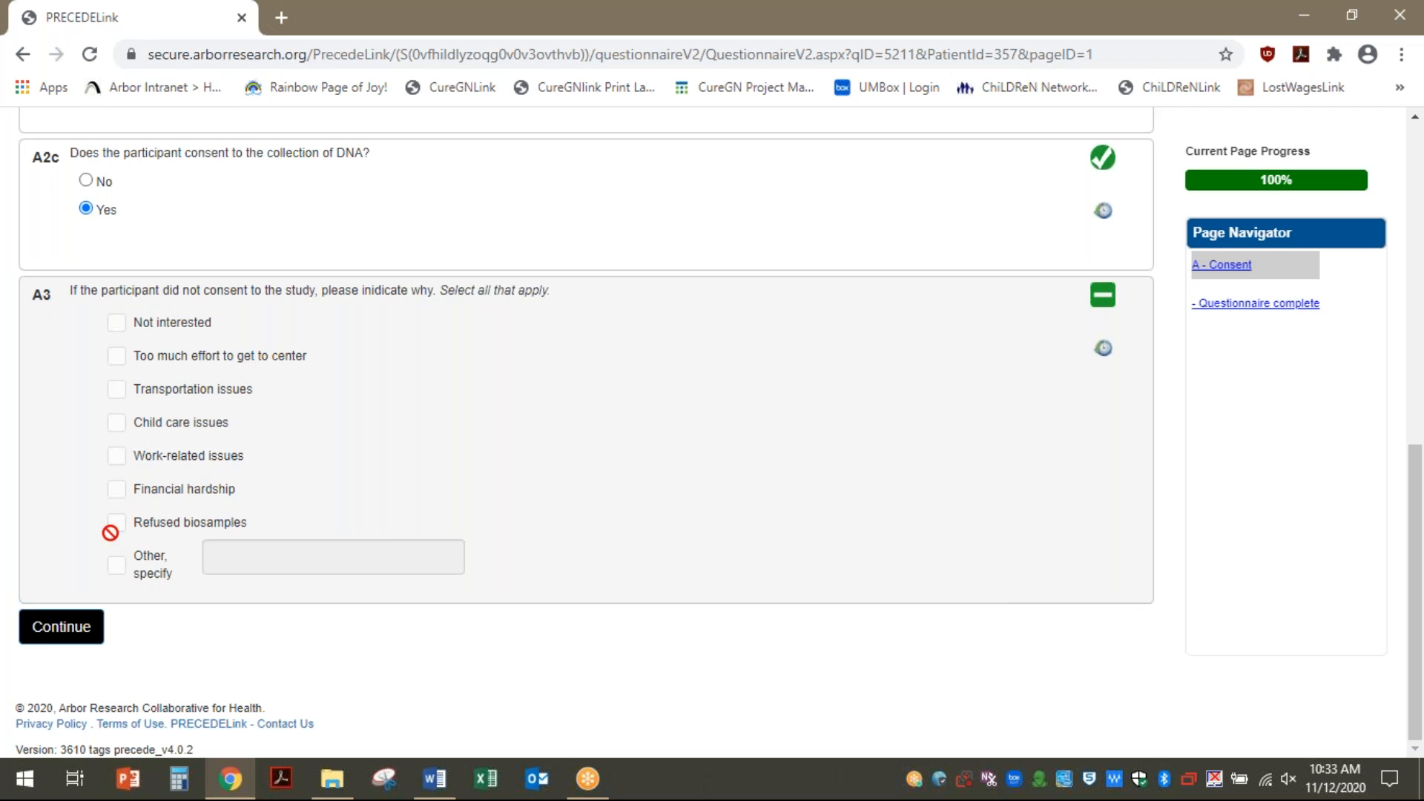
click(63, 628)
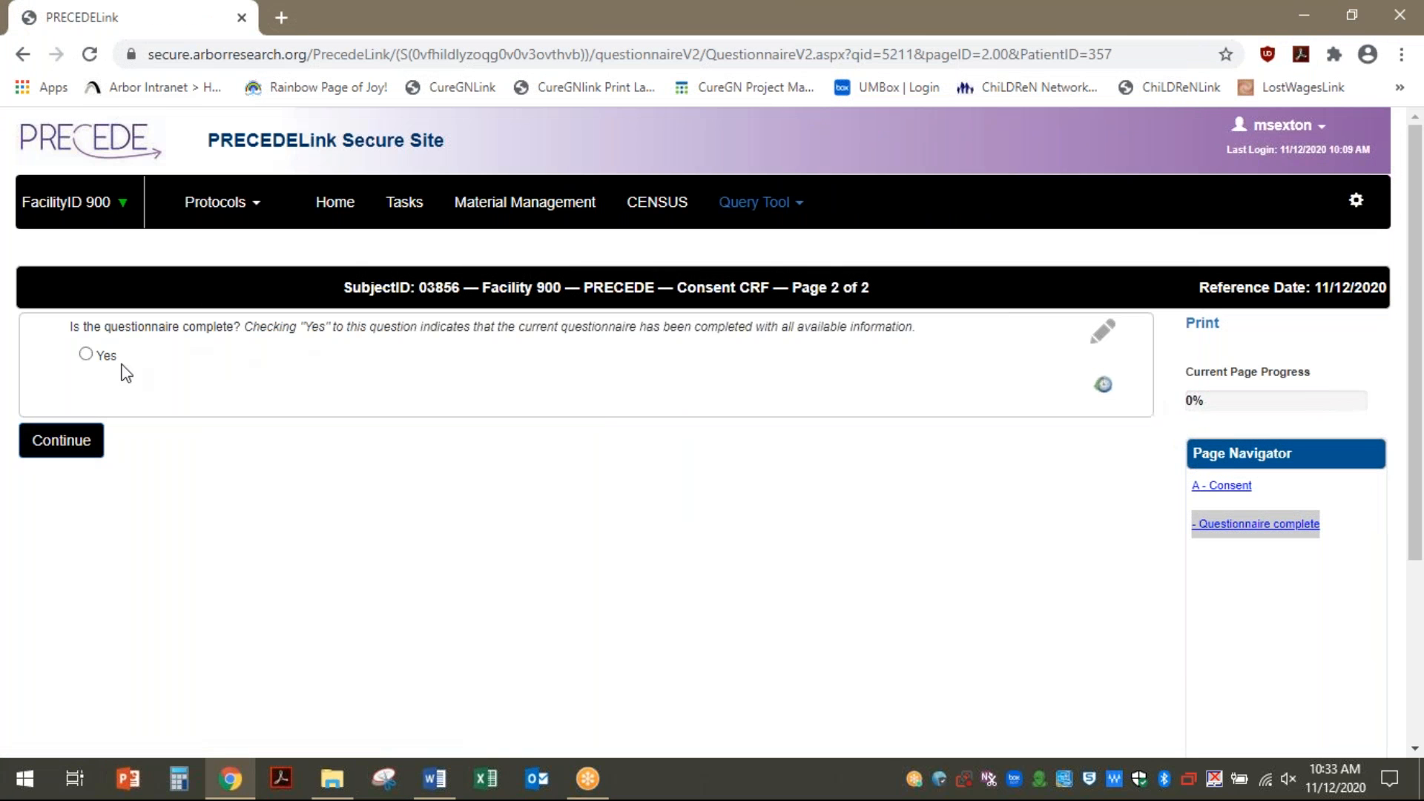
click(85, 355)
click(63, 450)
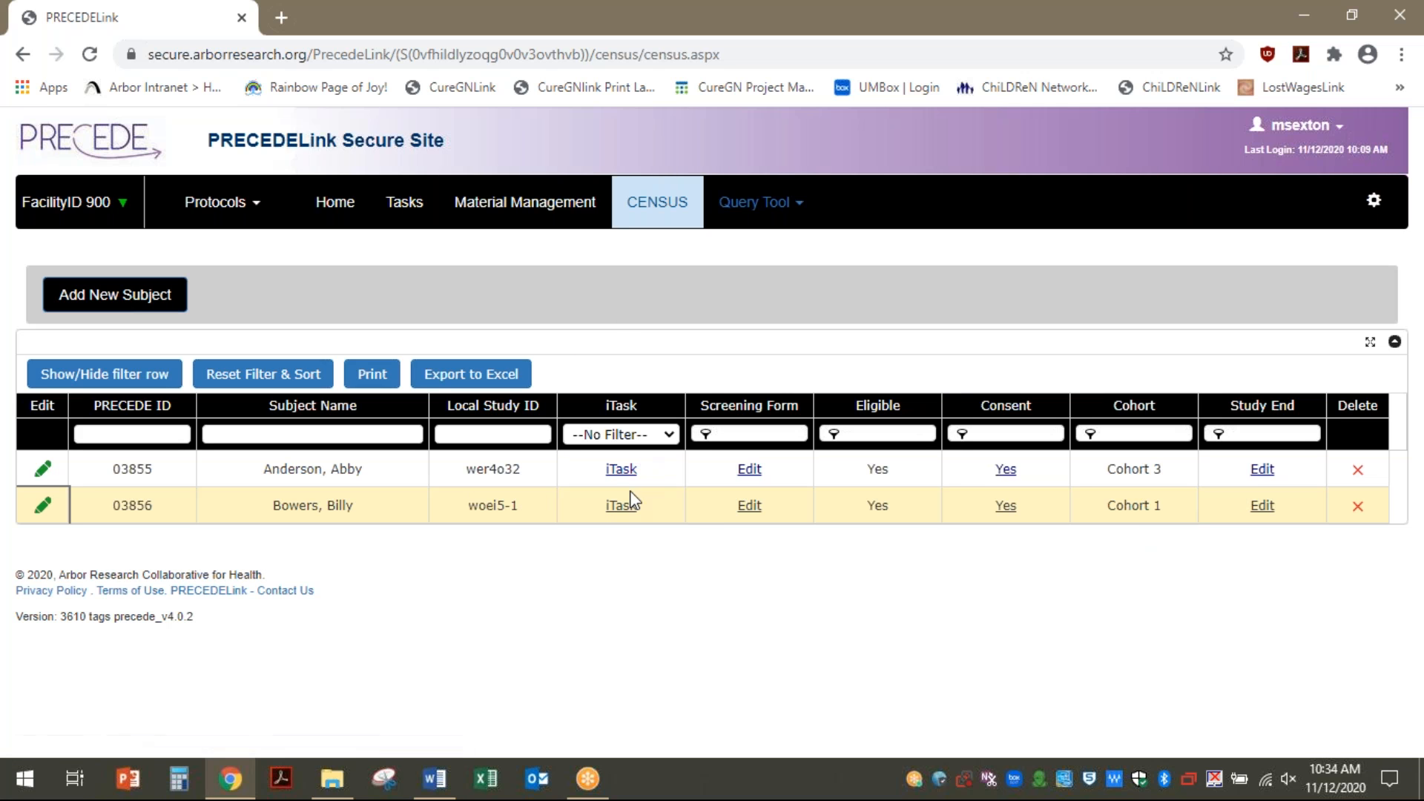
Open the second subject's study tasks and briefly expand then collapse Annual Follow-Up 2
click(622, 508)
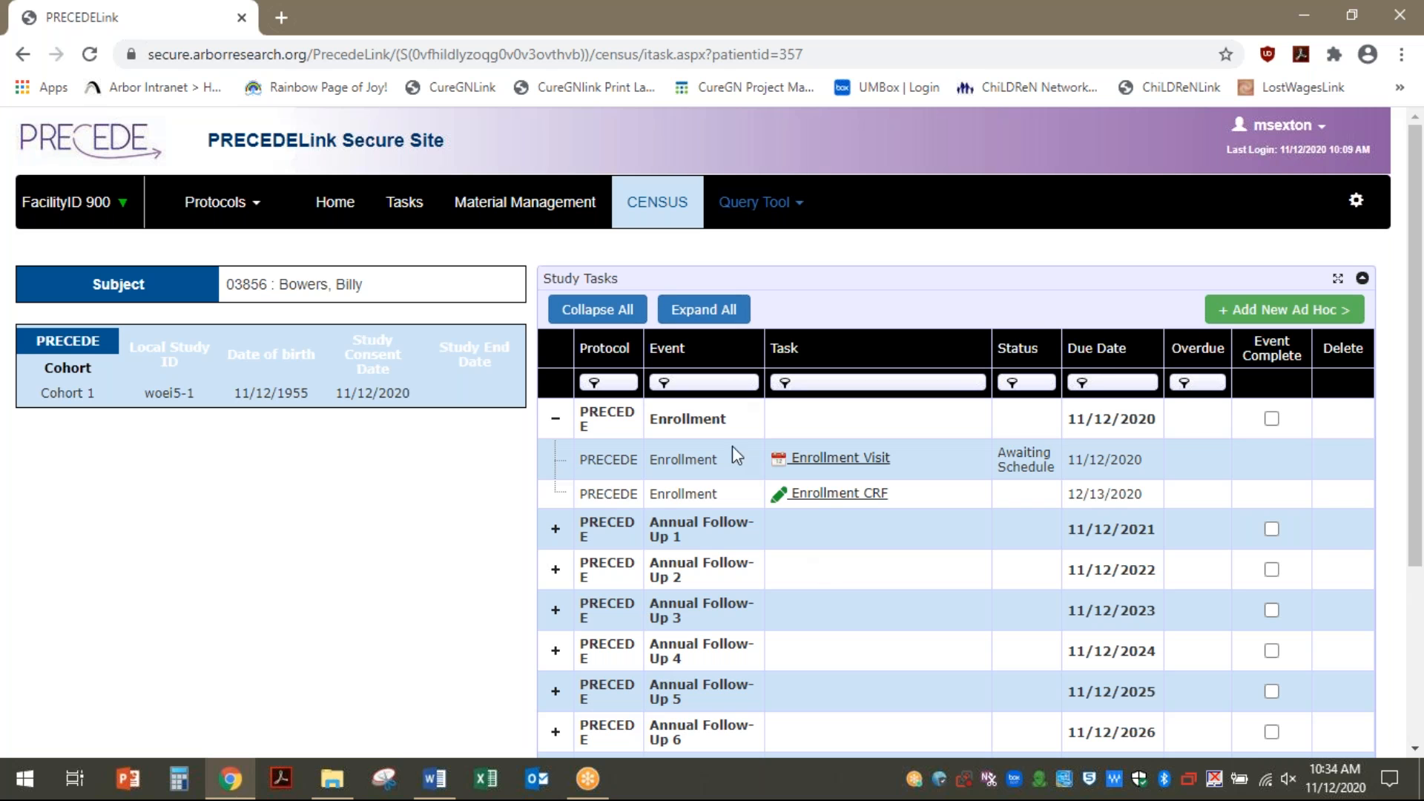
scroll(776, 582, down, 4)
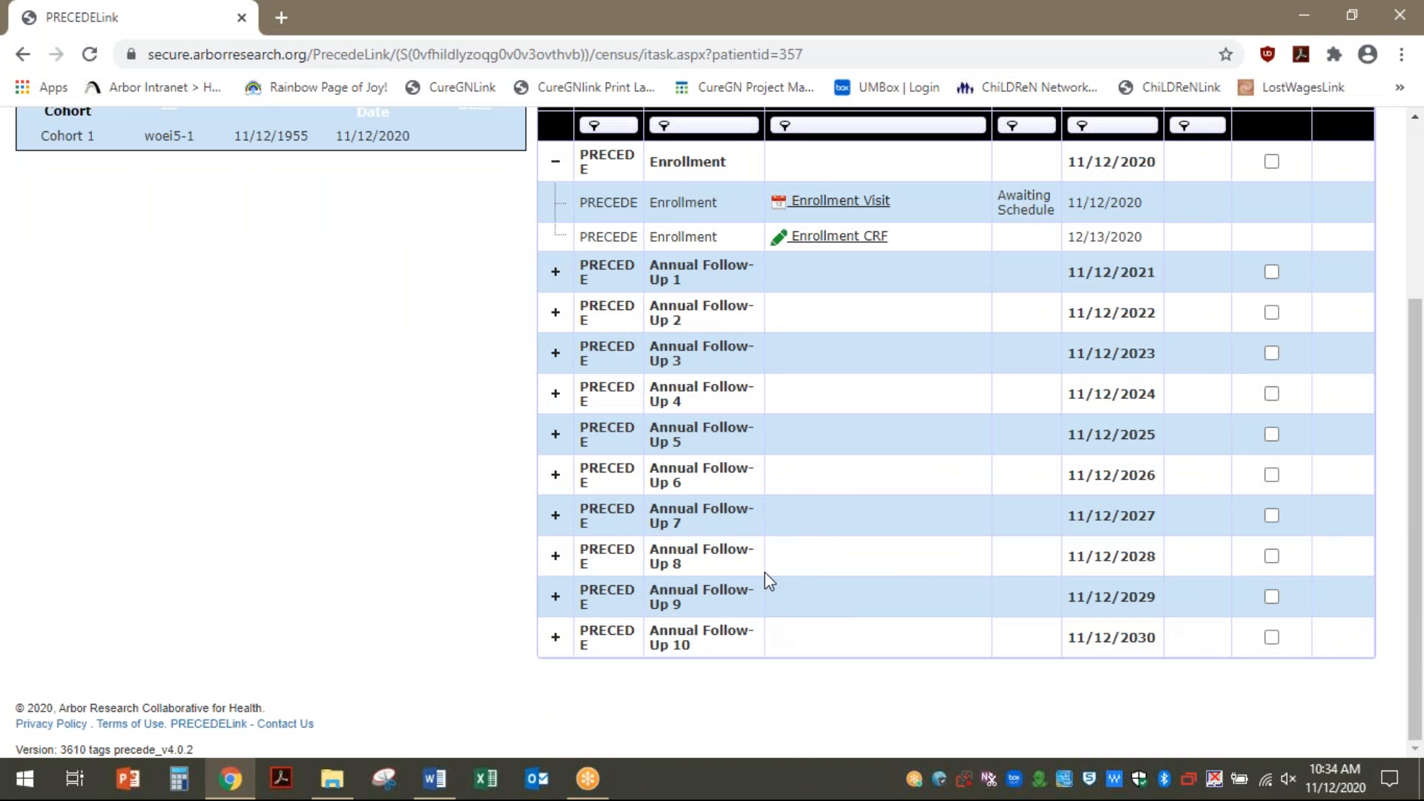
click(557, 314)
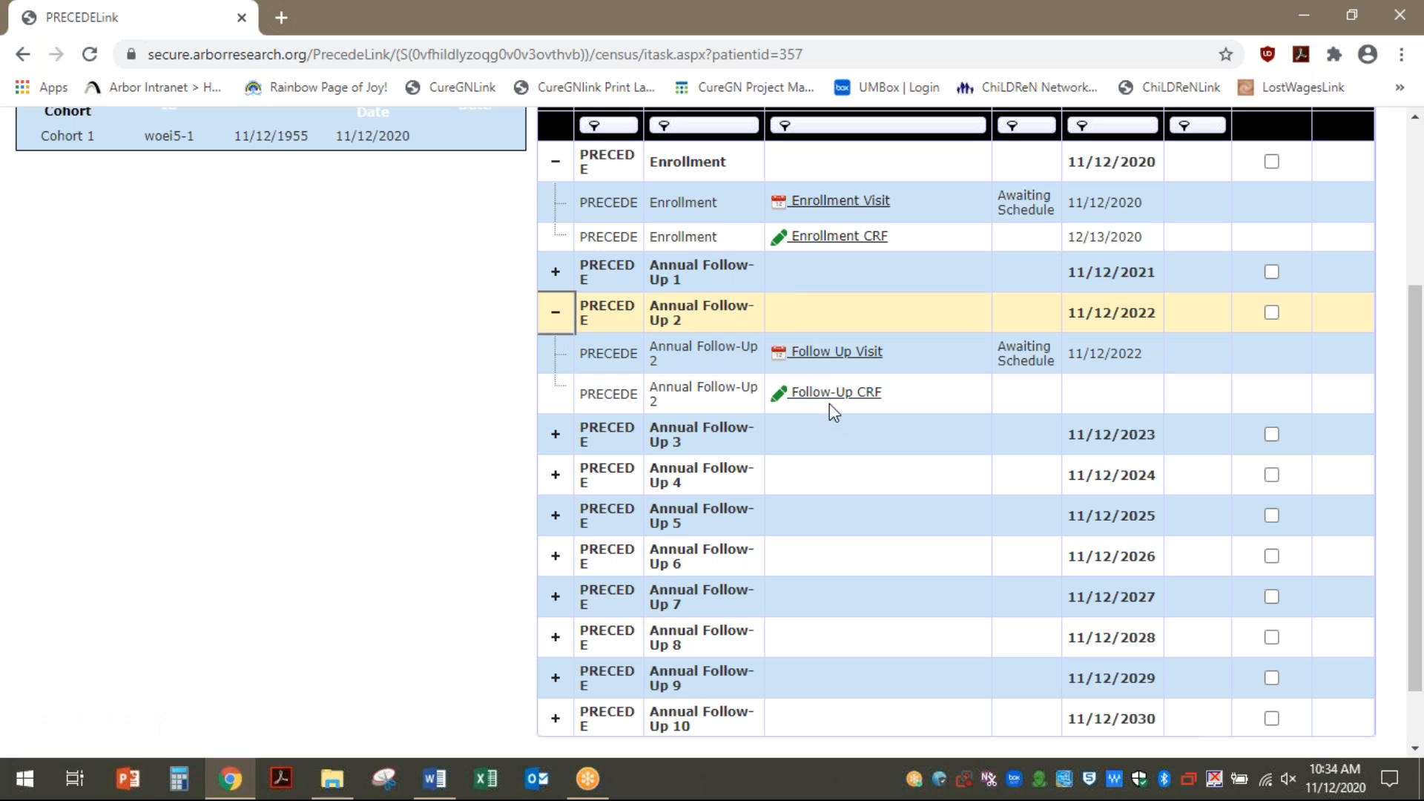
click(556, 315)
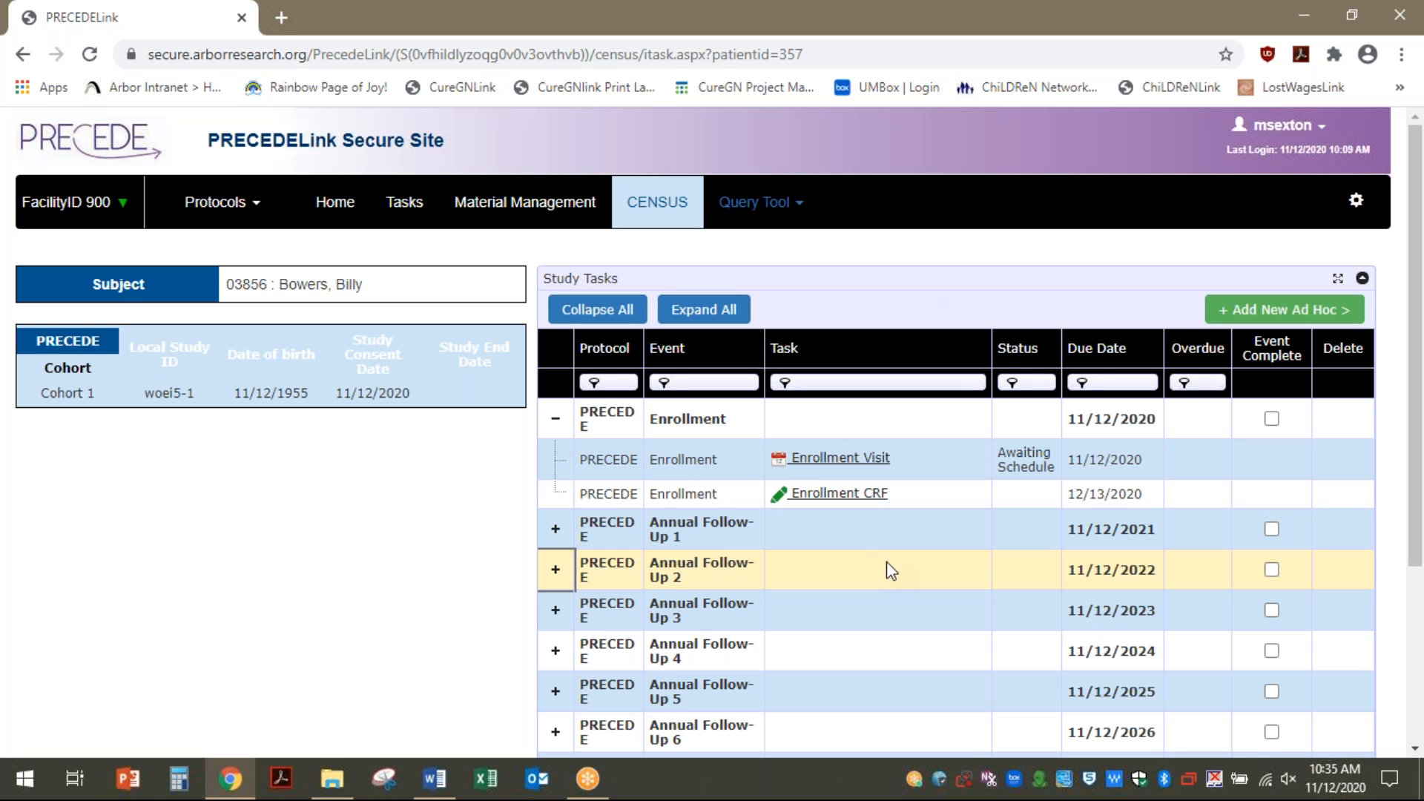
Try Collapse All and Expand All on the events, then expand only Enrollment
click(597, 310)
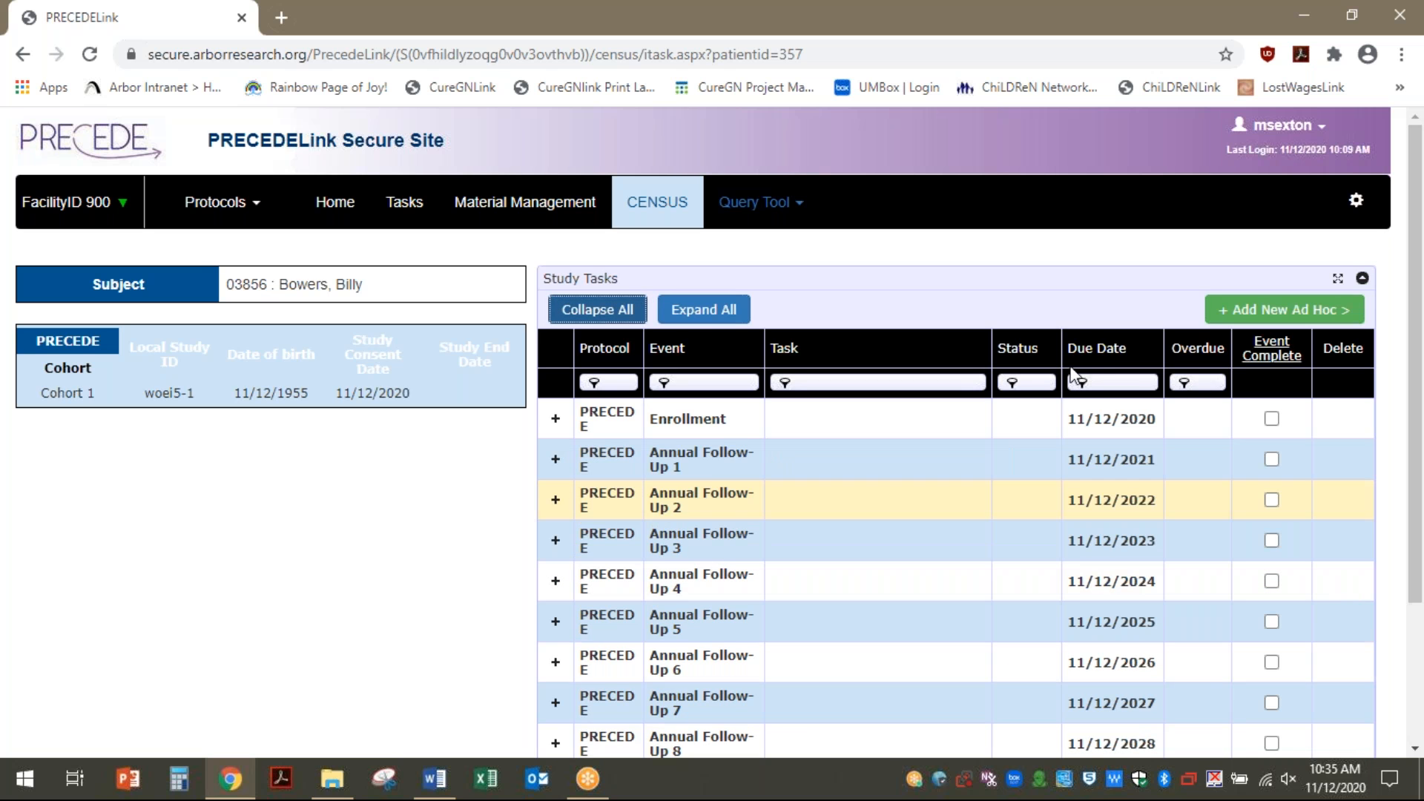
click(695, 320)
scroll(758, 598, down, 3)
scroll(764, 594, down, 15)
scroll(767, 589, up, 20)
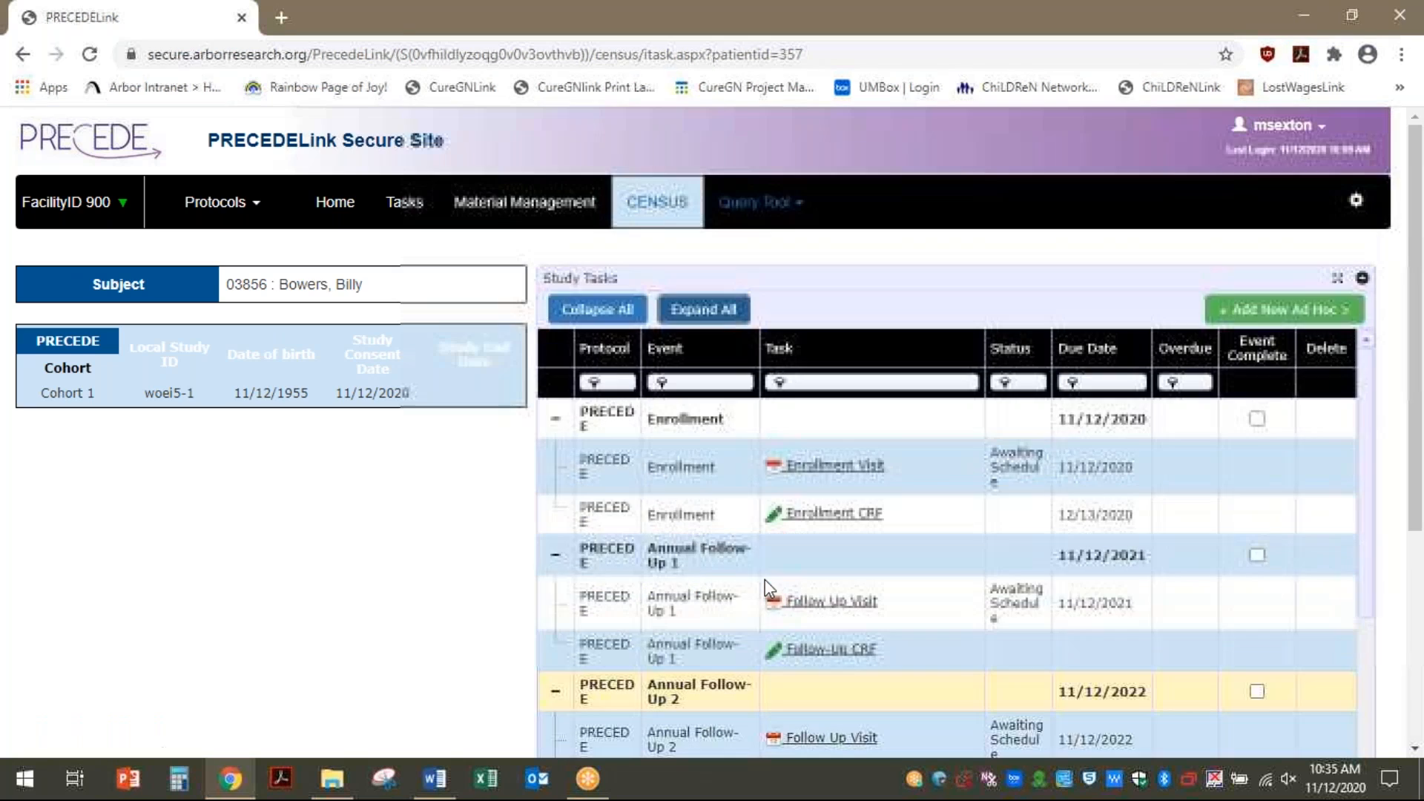
click(593, 312)
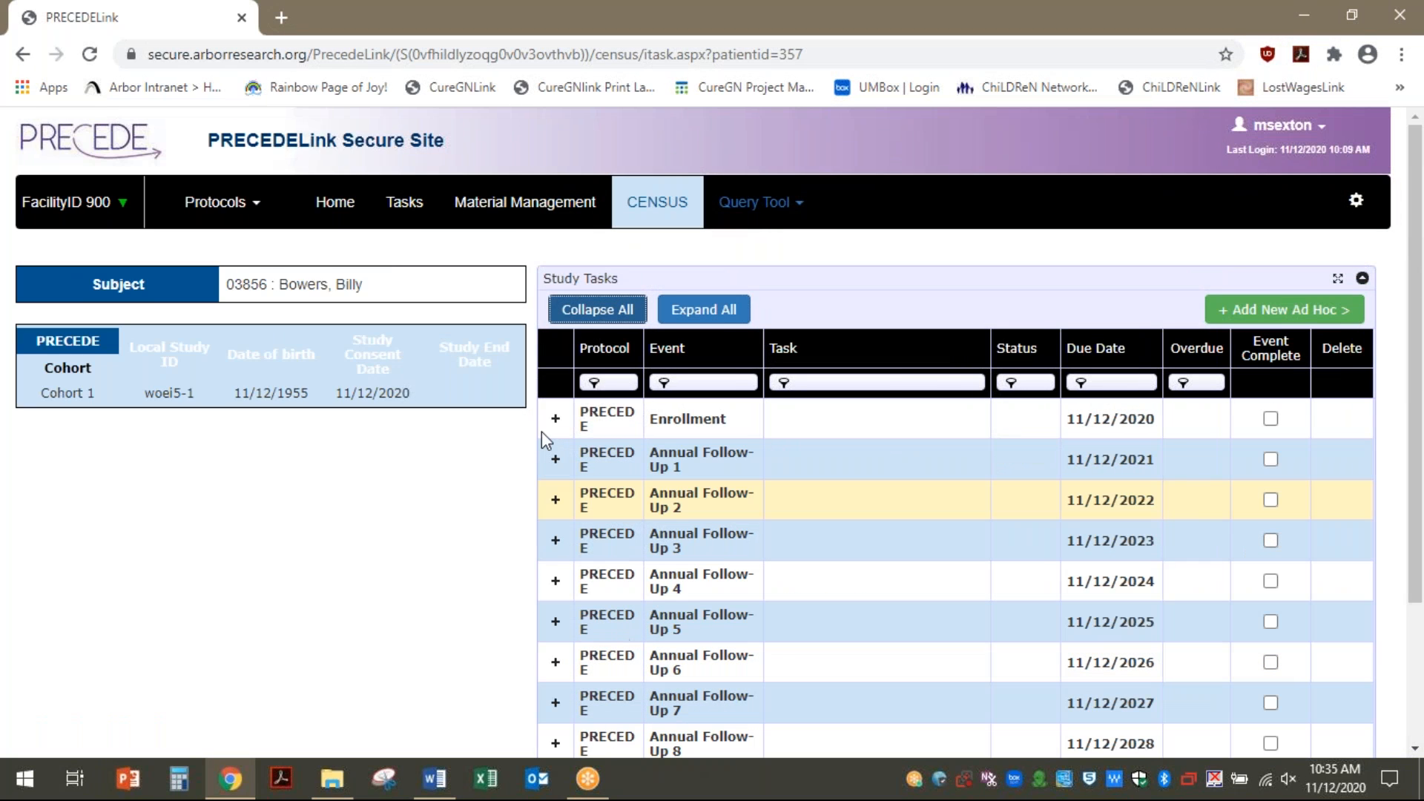
click(555, 418)
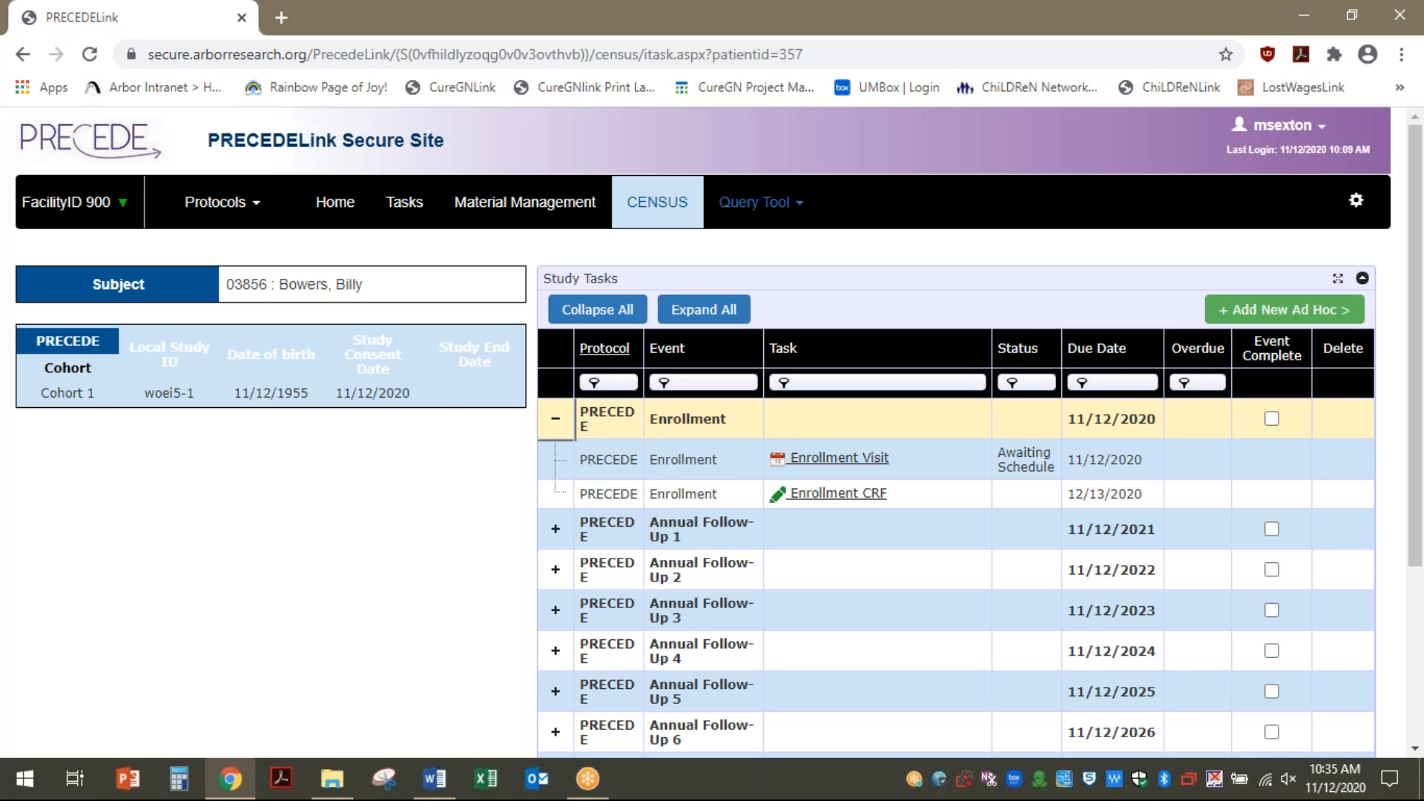
Sort the task list by Protocol, then by Event, reversed so Enrollment comes first
click(604, 349)
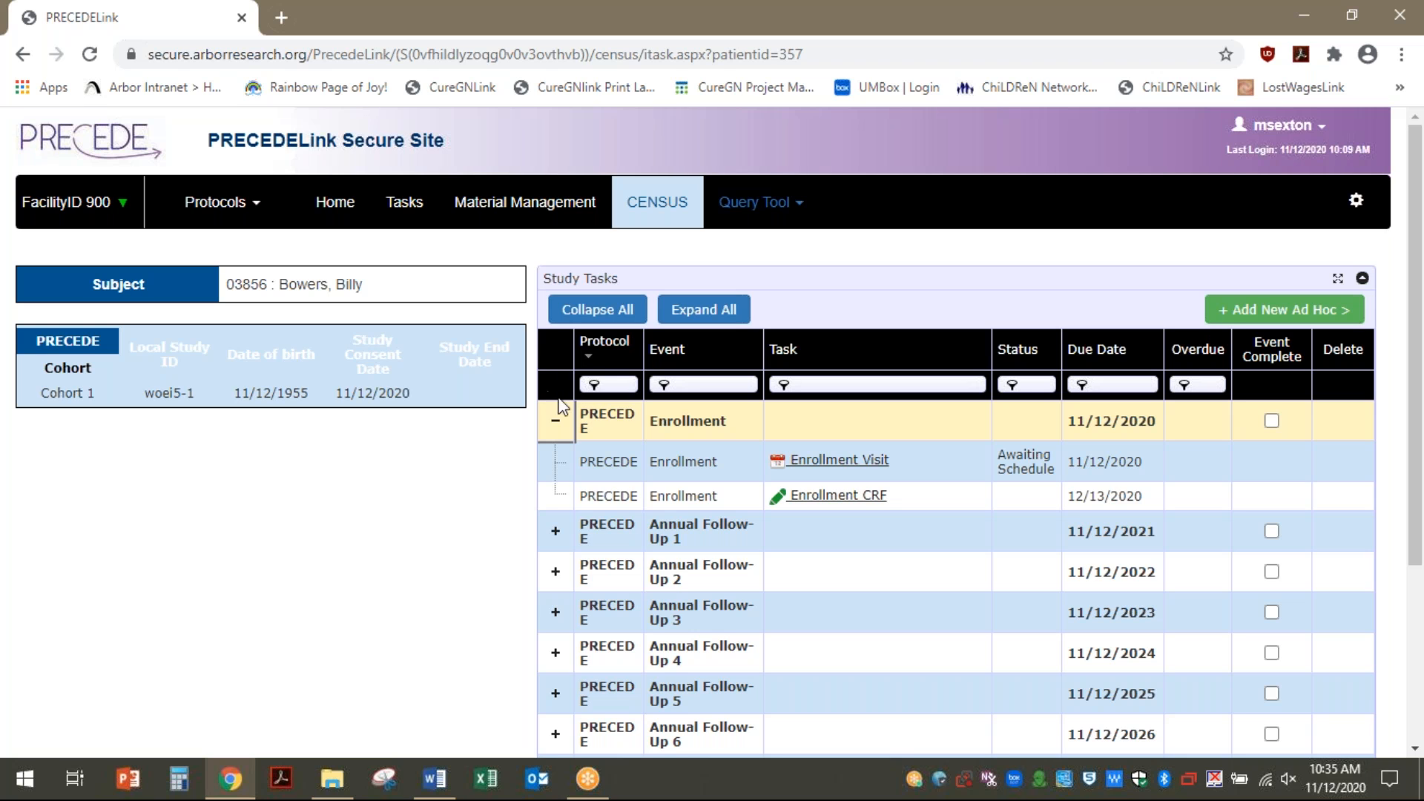
click(668, 349)
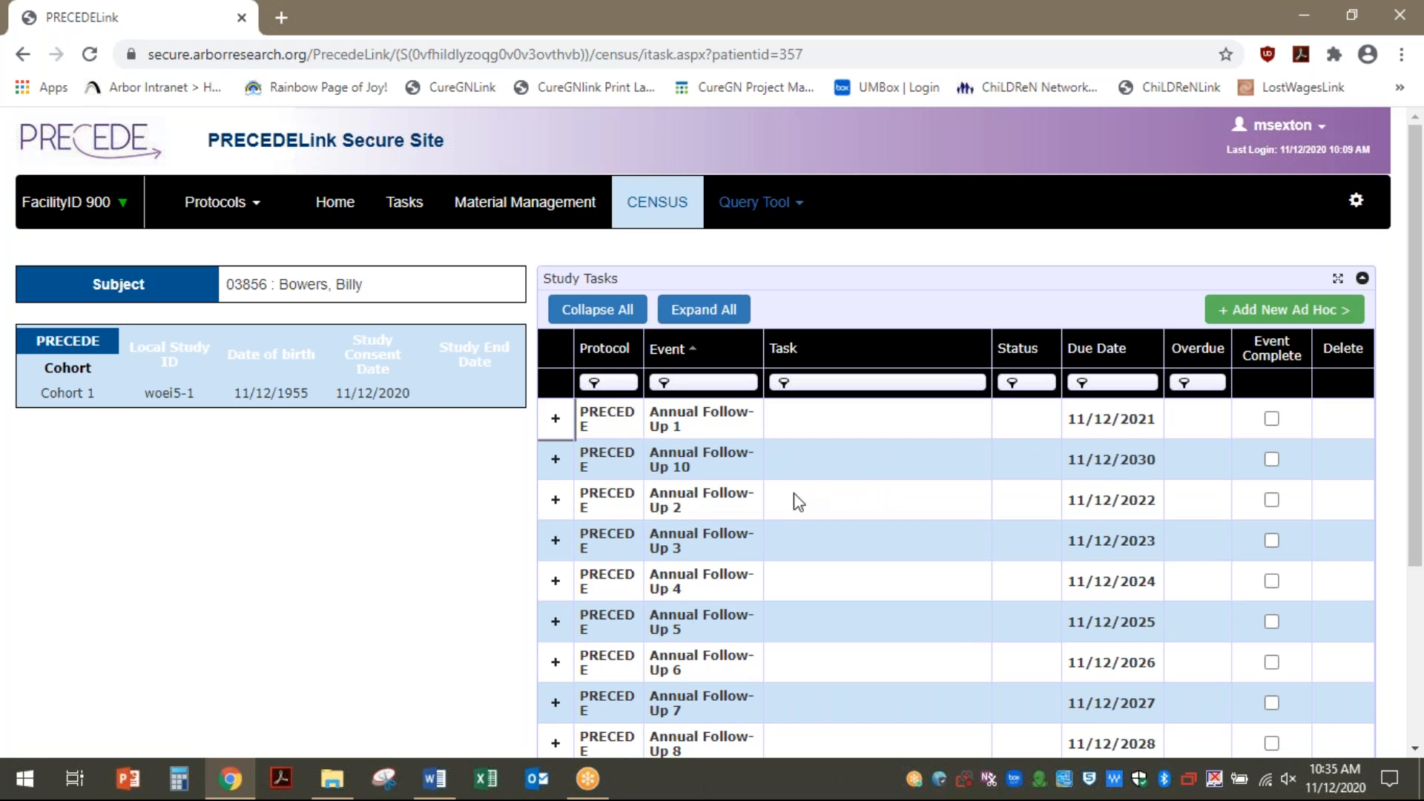
scroll(790, 520, down, 4)
scroll(910, 233, up, 4)
scroll(649, 561, down, 4)
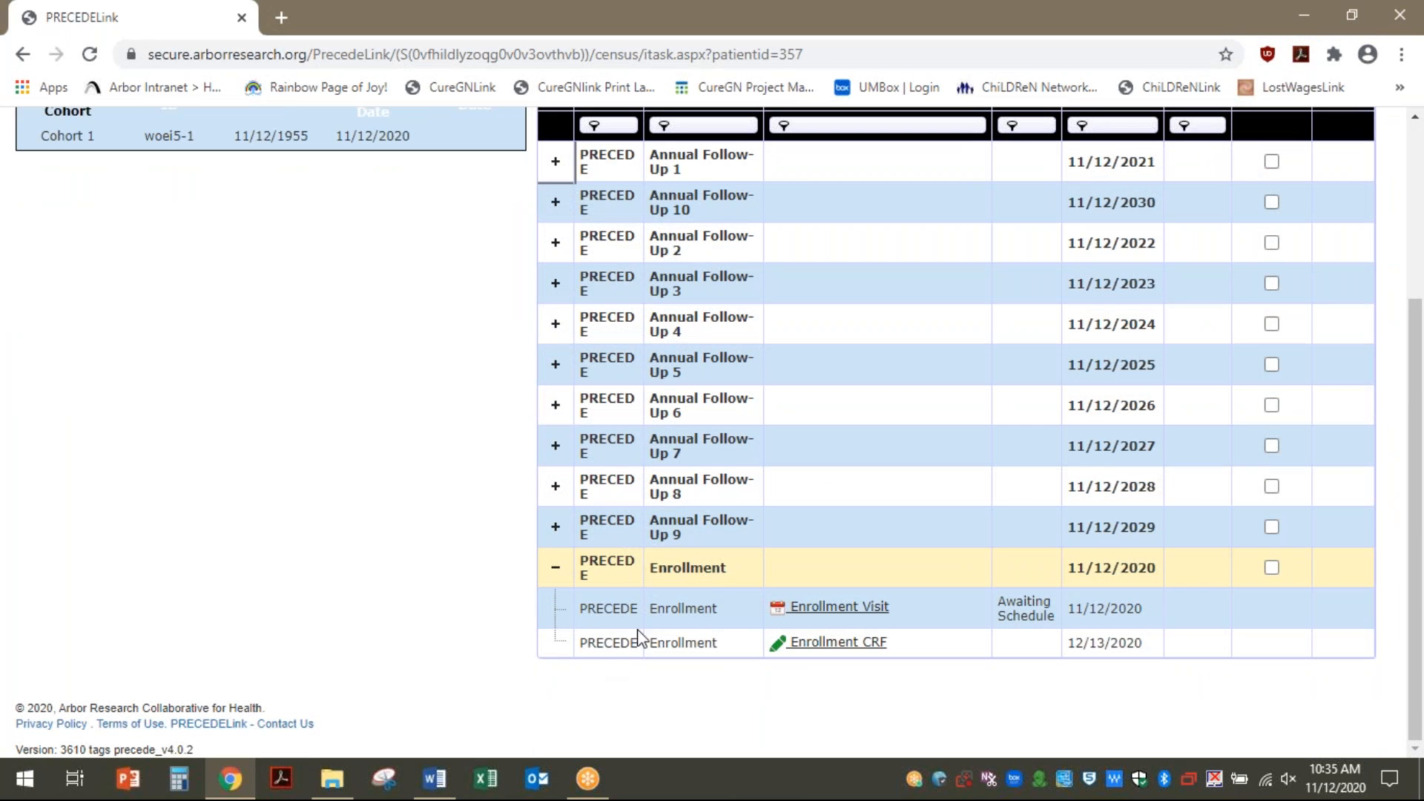
scroll(634, 631, up, 4)
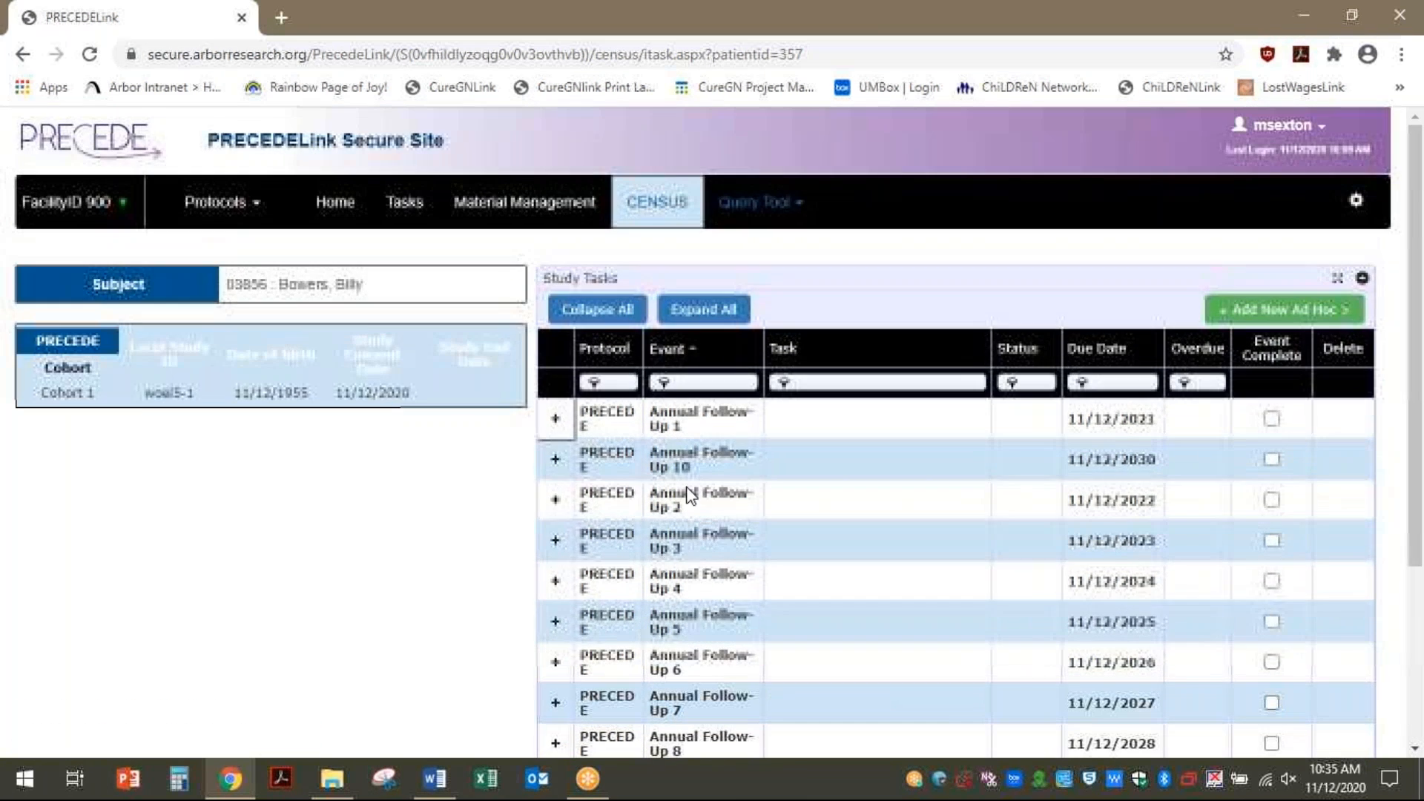
click(658, 354)
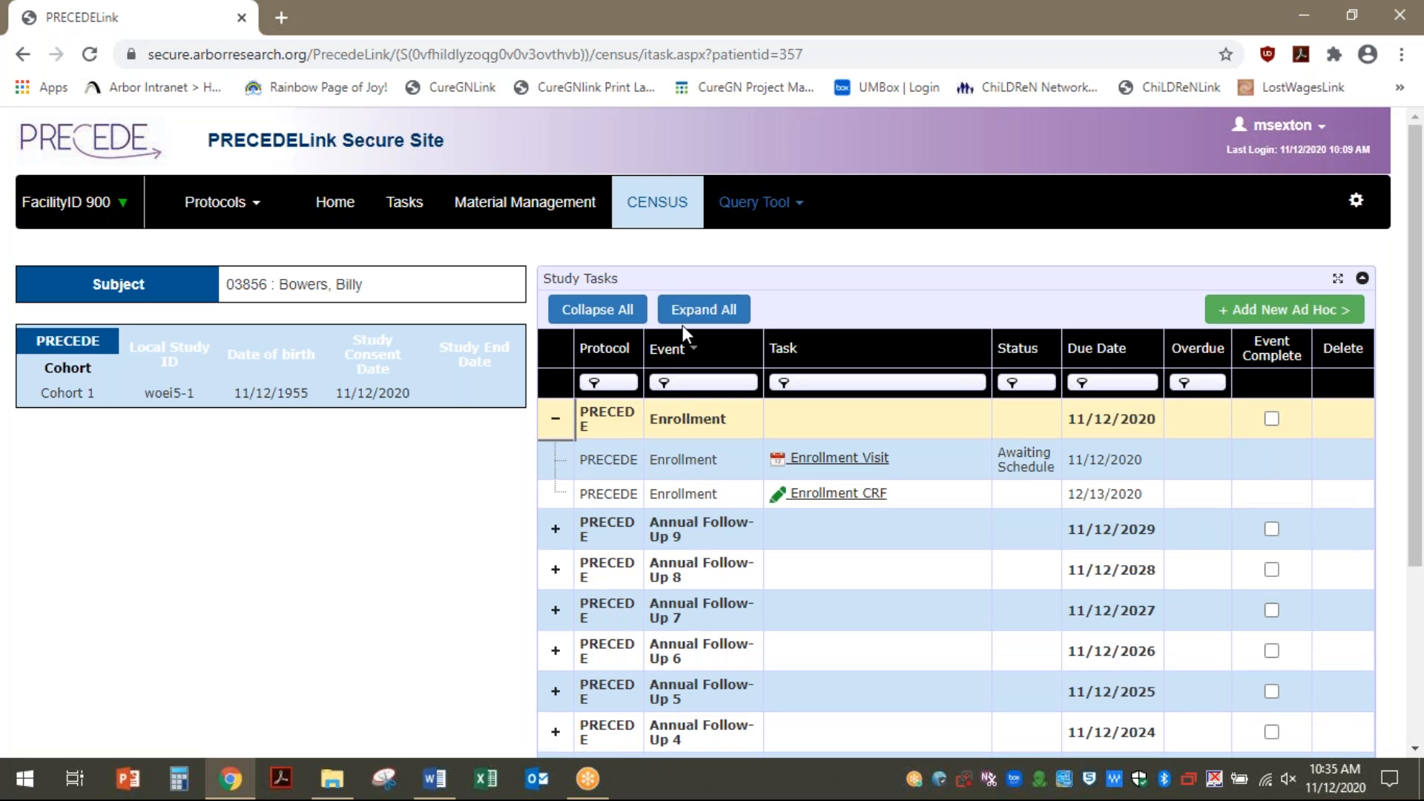
Collapse Enrollment, sort by Task, then sort events by Due Date, earliest first
click(603, 315)
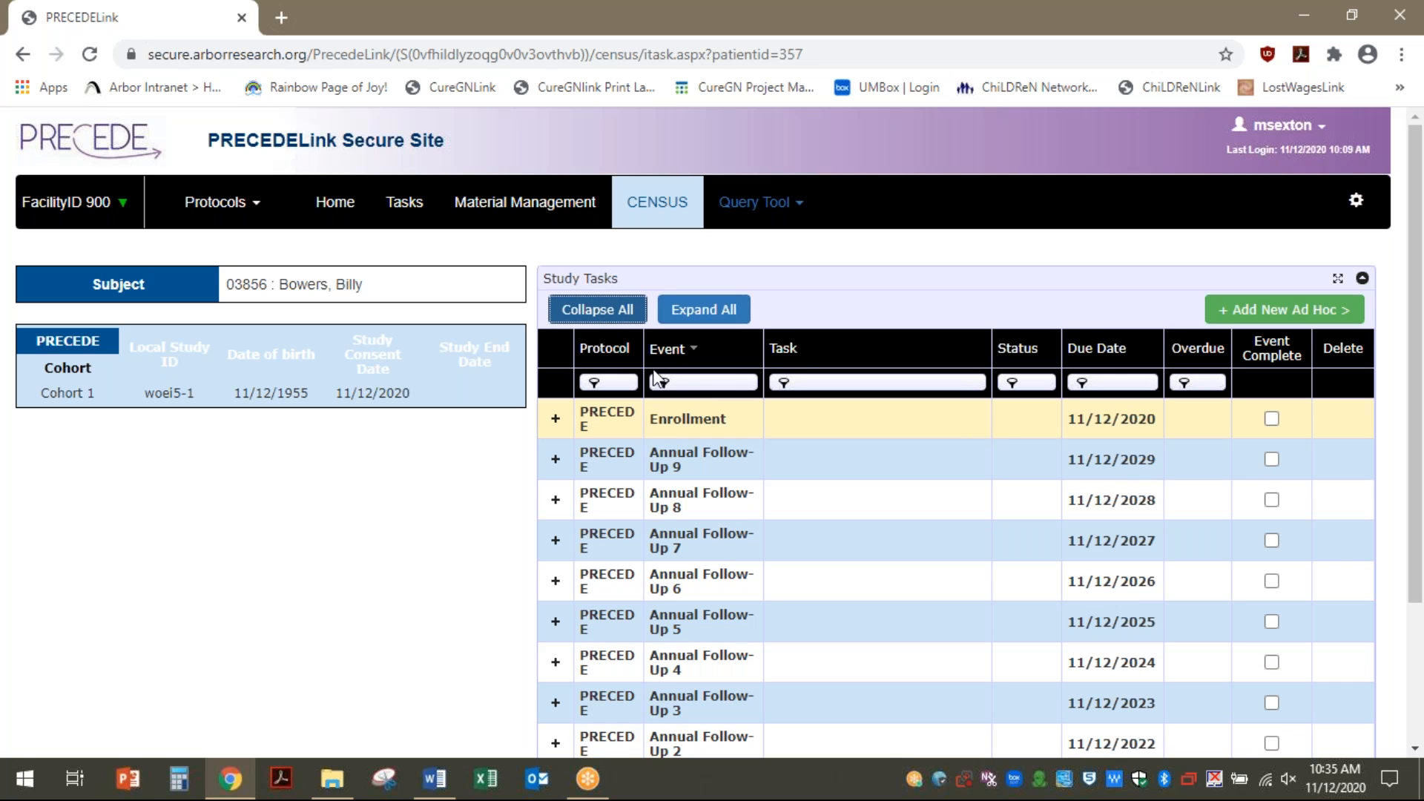
click(782, 349)
click(1094, 361)
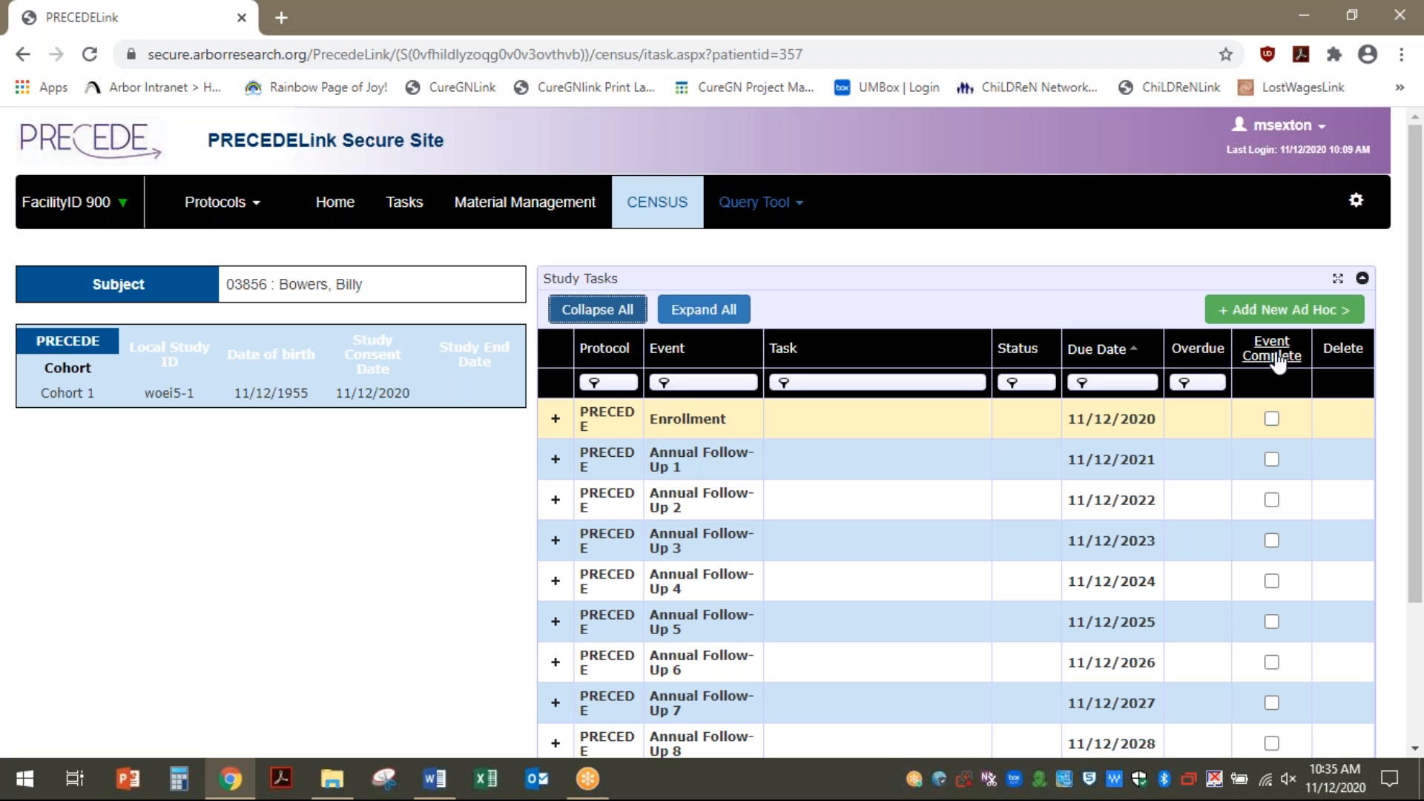
click(678, 384)
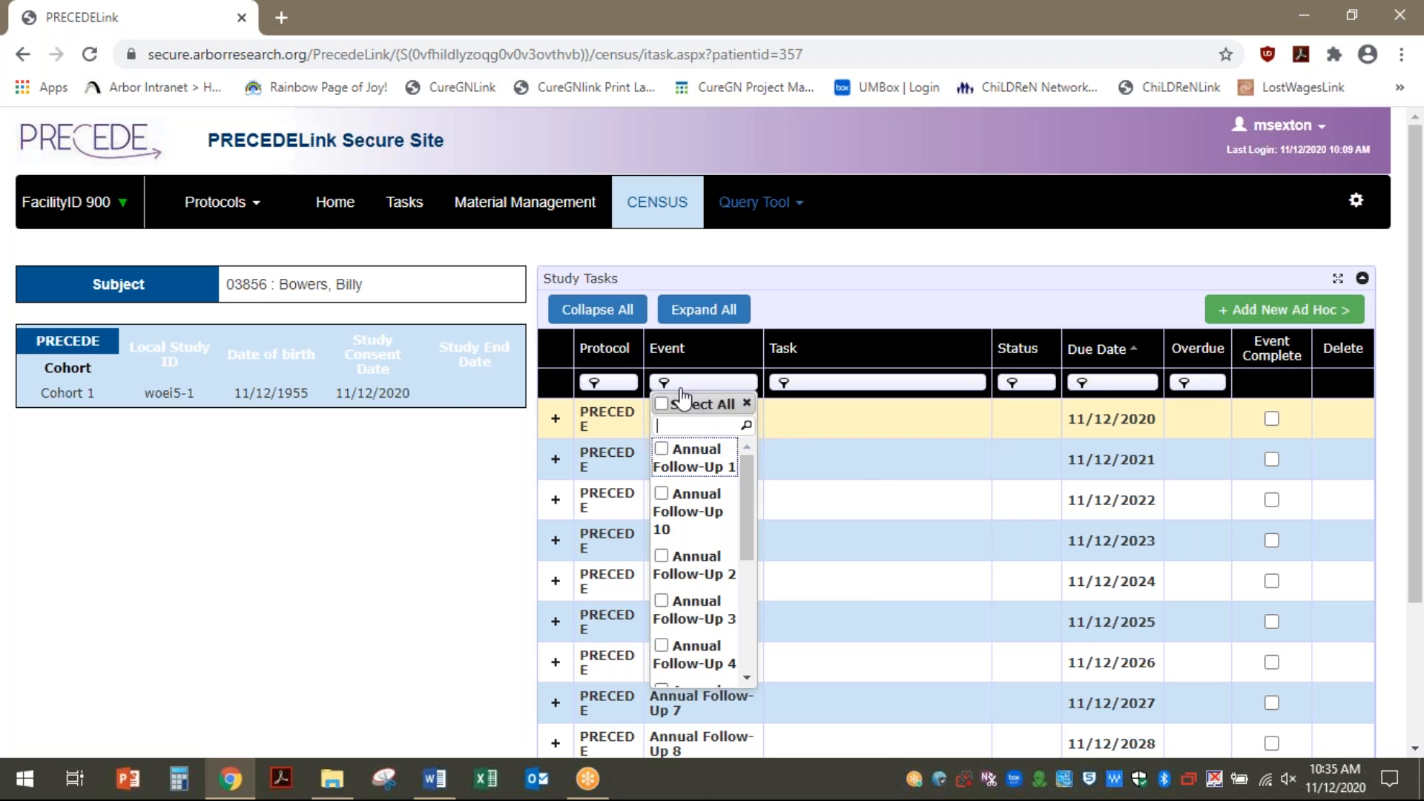
scroll(675, 638, down, 3)
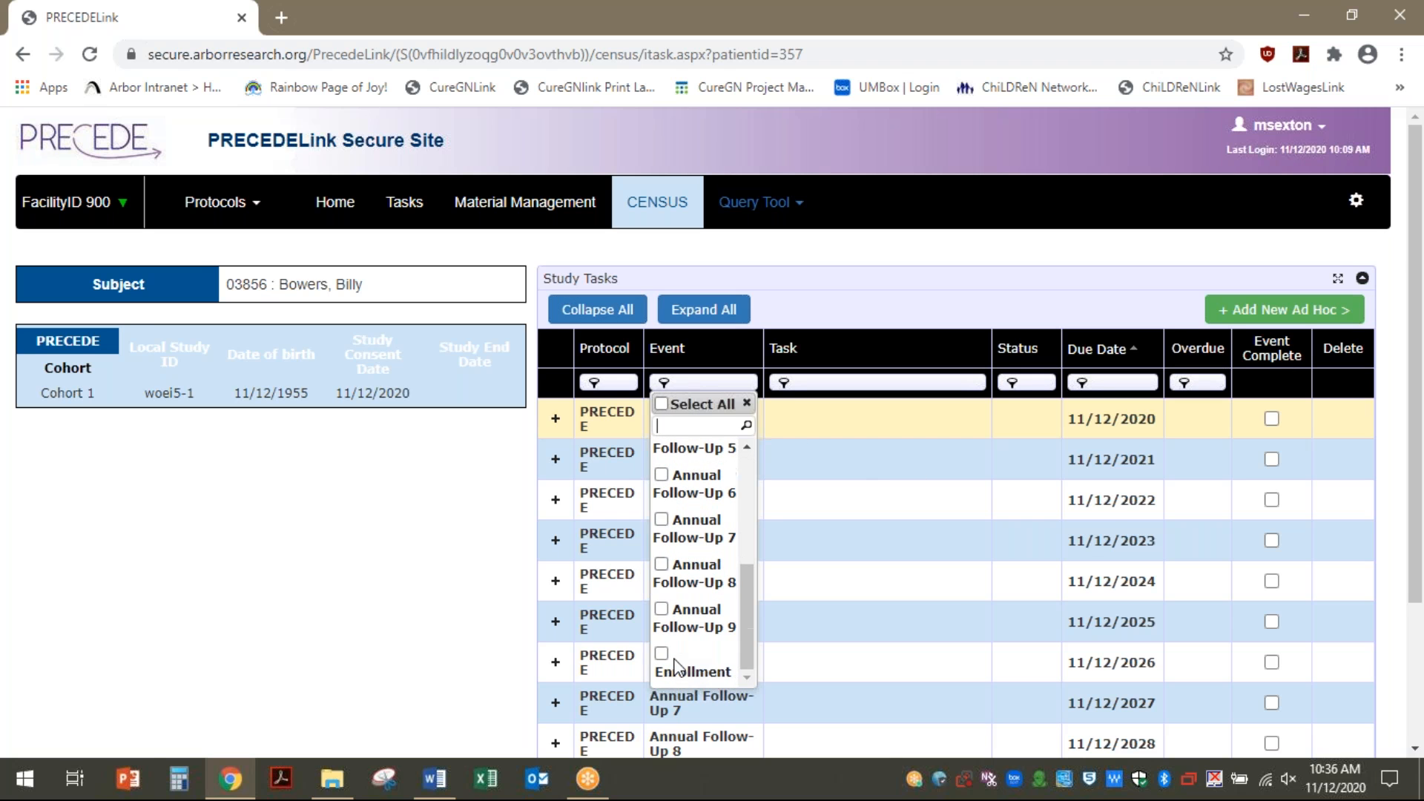
scroll(676, 664, down, 3)
click(730, 197)
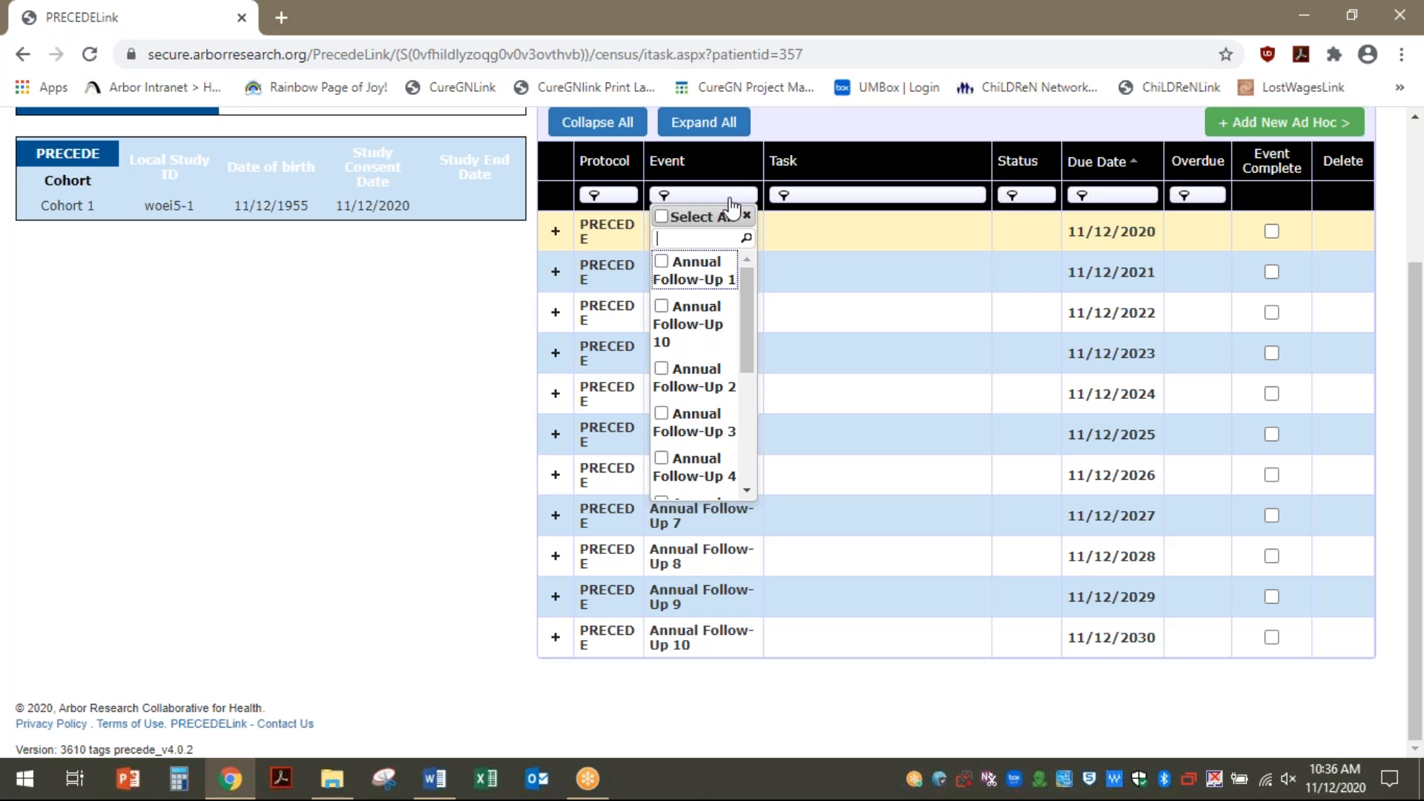
click(672, 461)
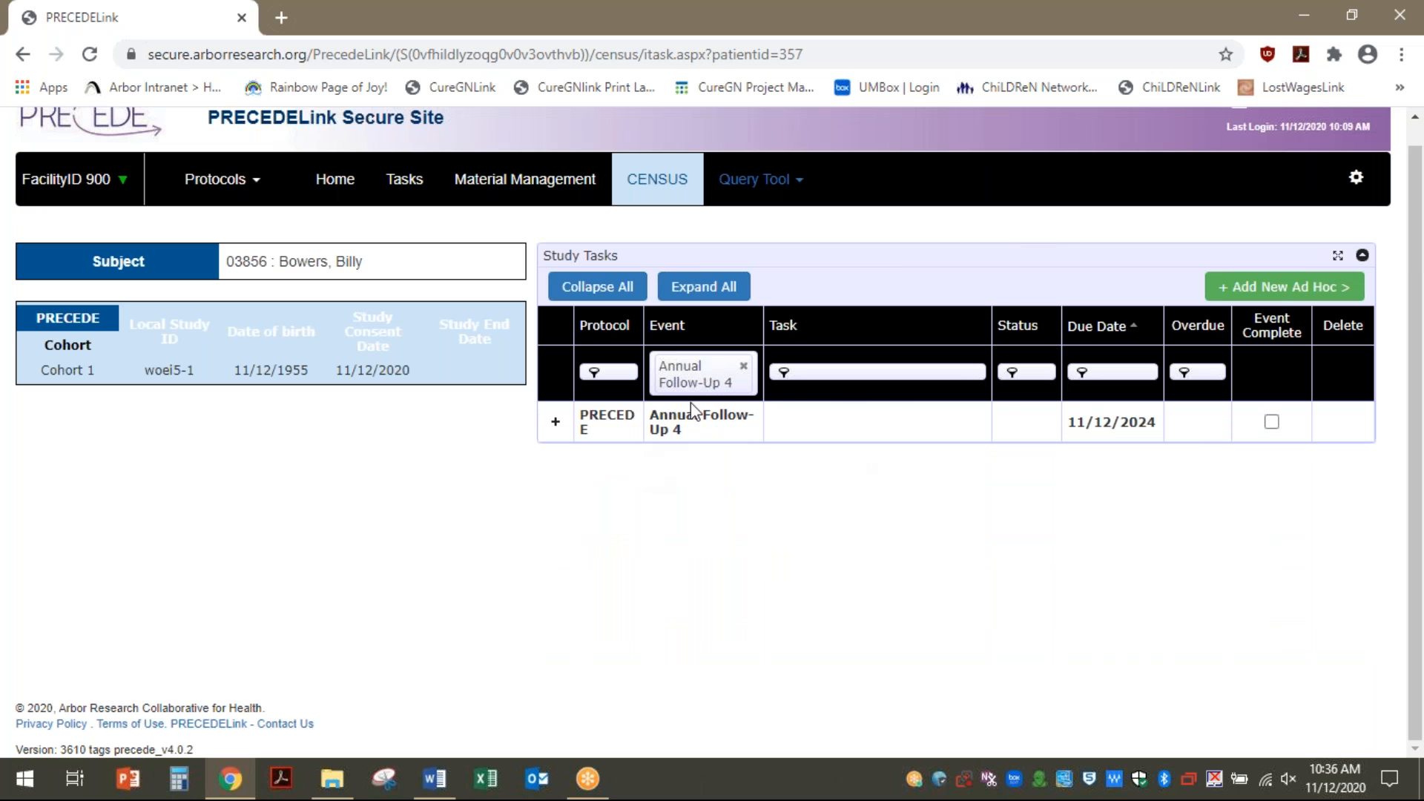
click(744, 366)
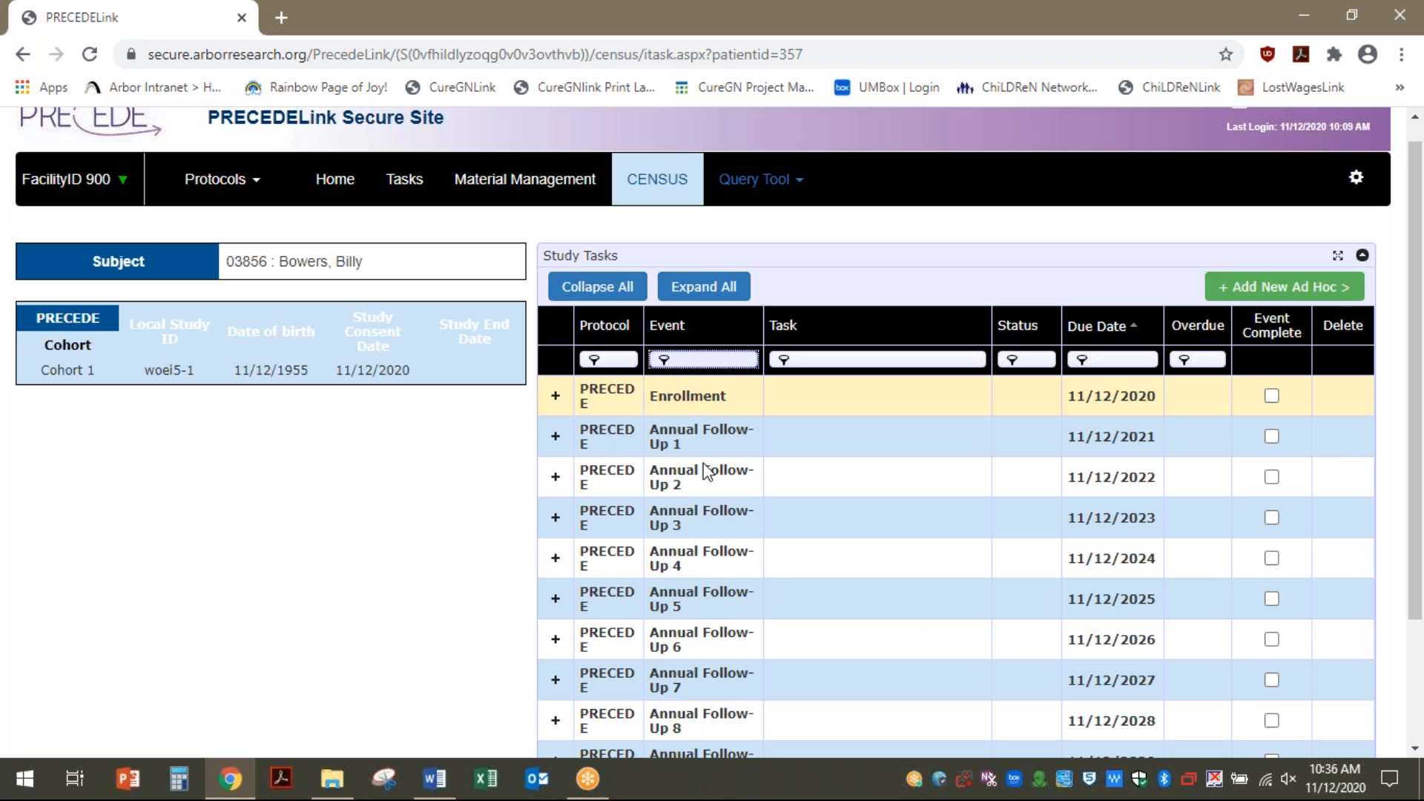
Expand Enrollment, reset the Due Date sort to default, and open the Enrollment Visit form
click(557, 401)
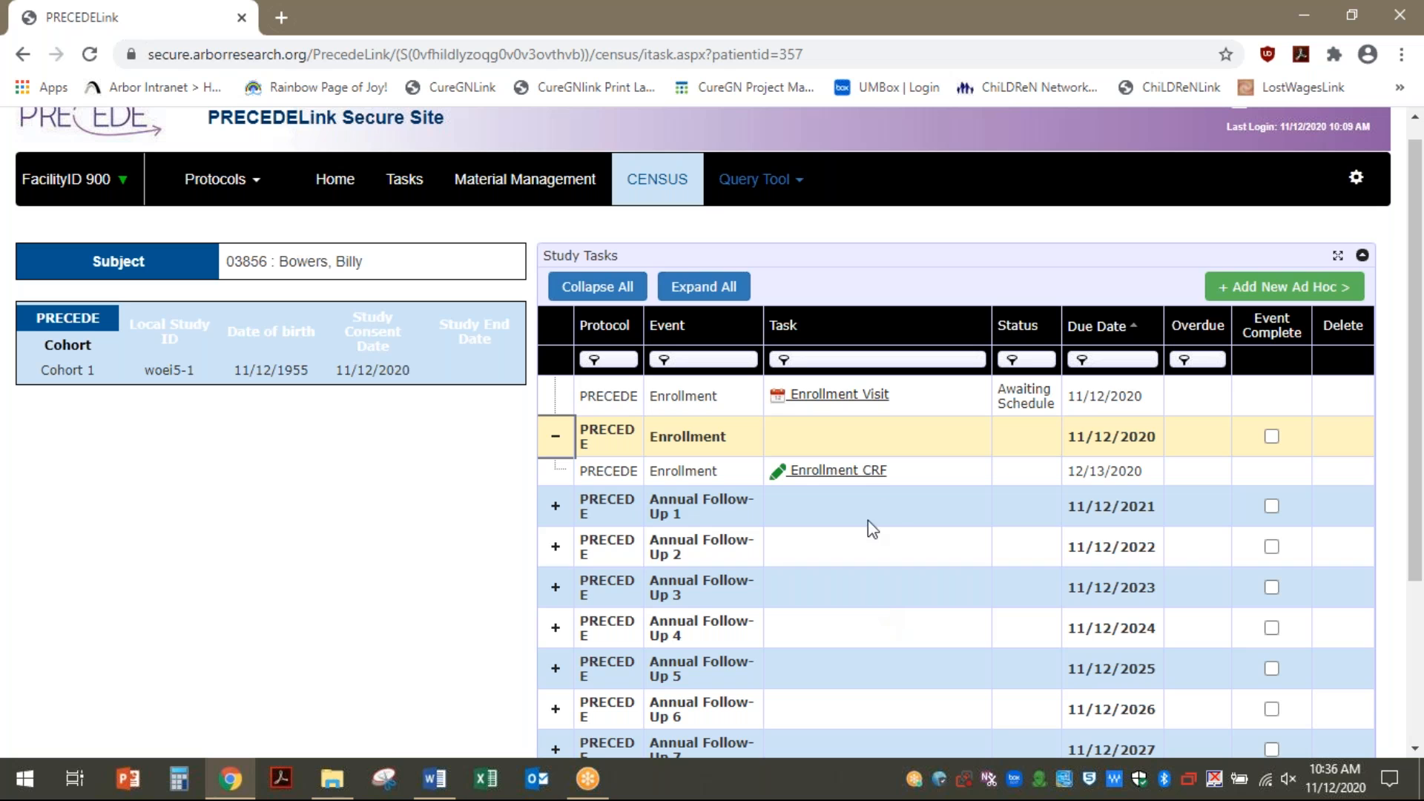
click(1123, 330)
click(1120, 328)
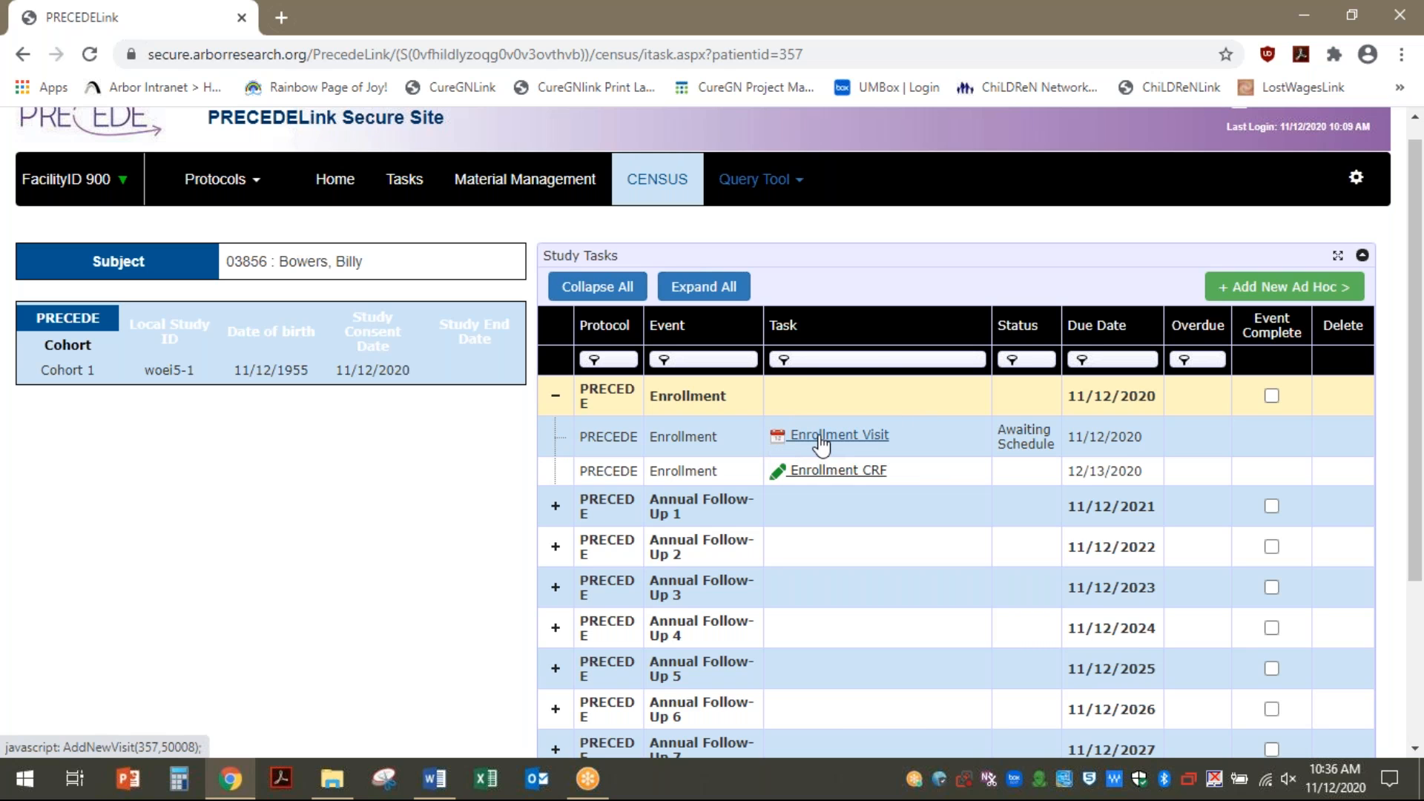
click(553, 510)
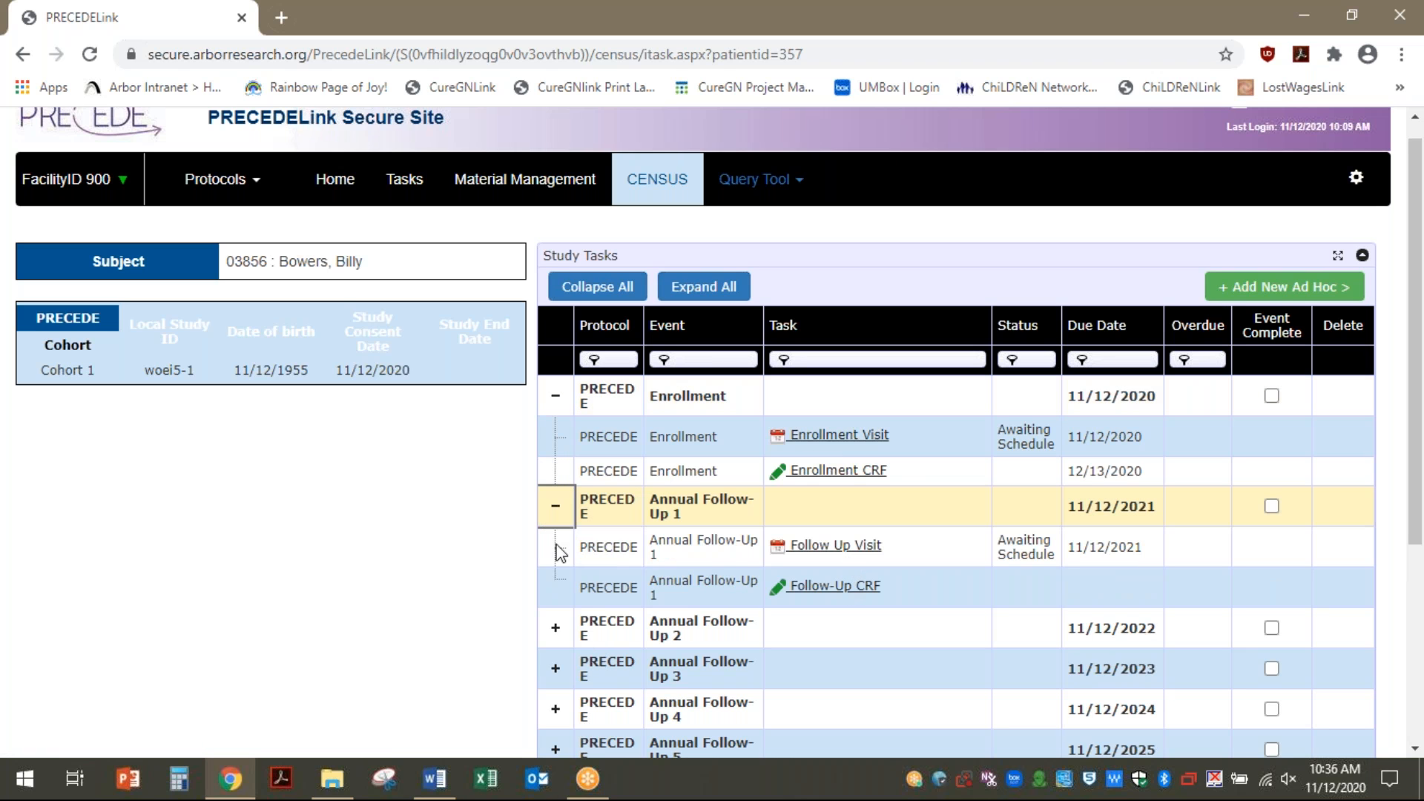
click(551, 511)
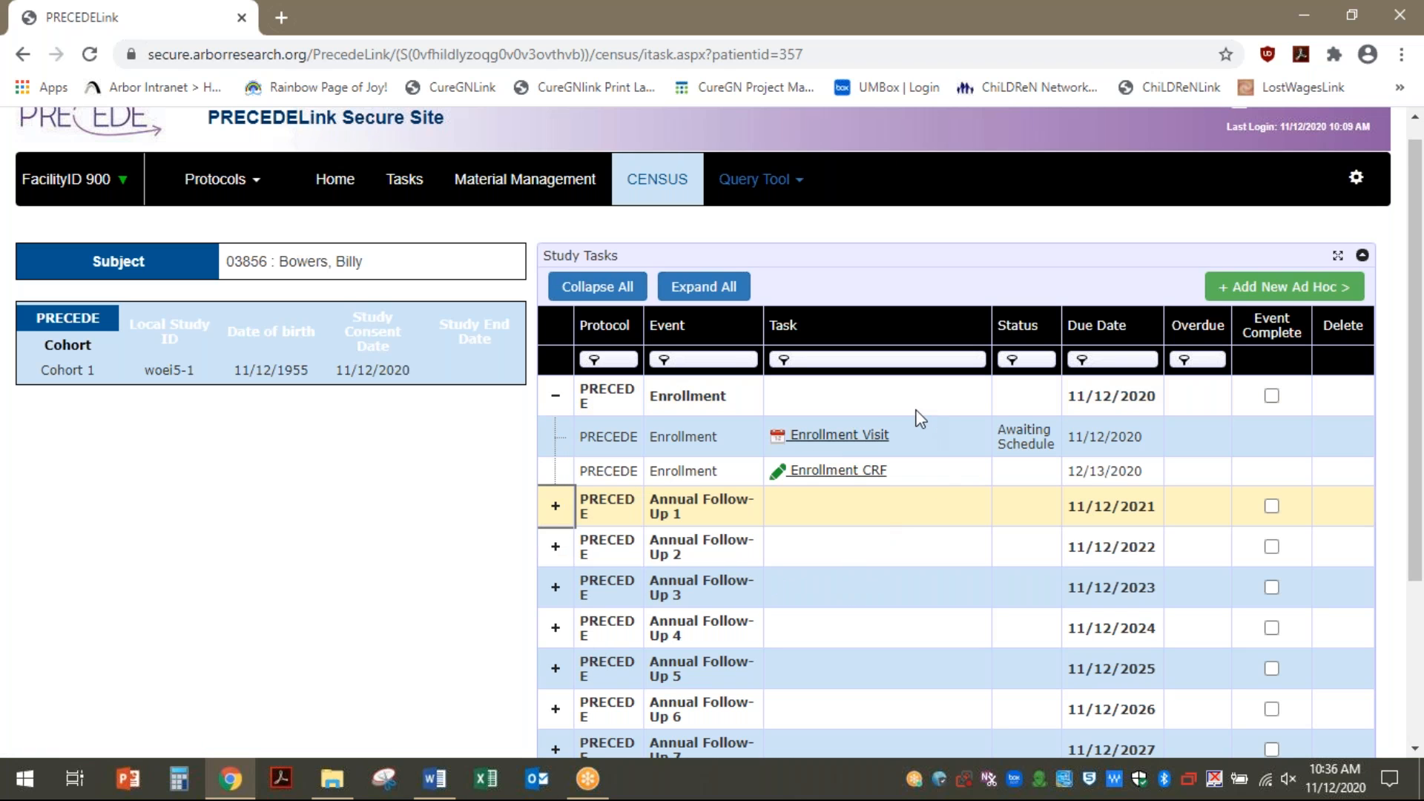
click(845, 438)
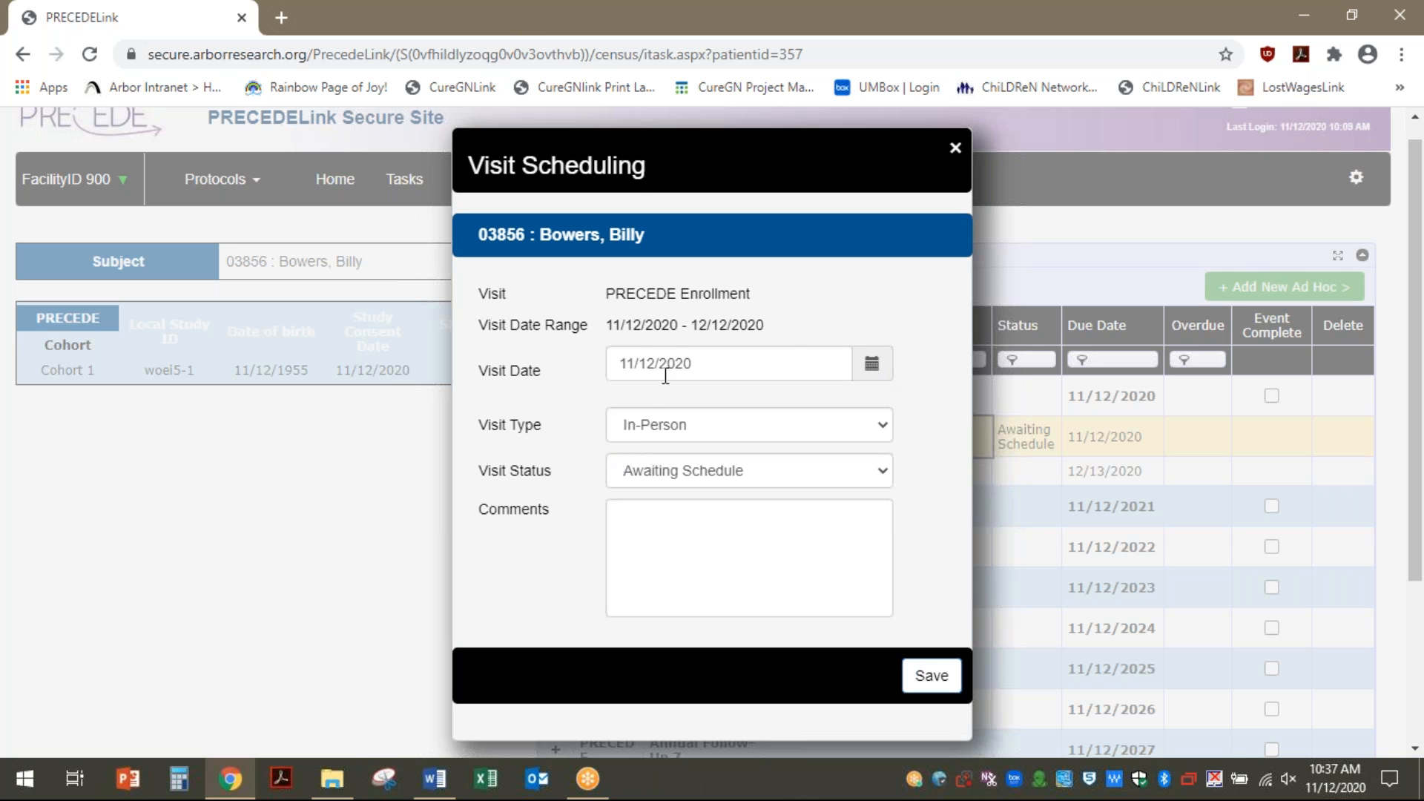
Keep visit date 11/12/2020, set the Enrollment Visit status to Visit Occurred, and save
click(870, 367)
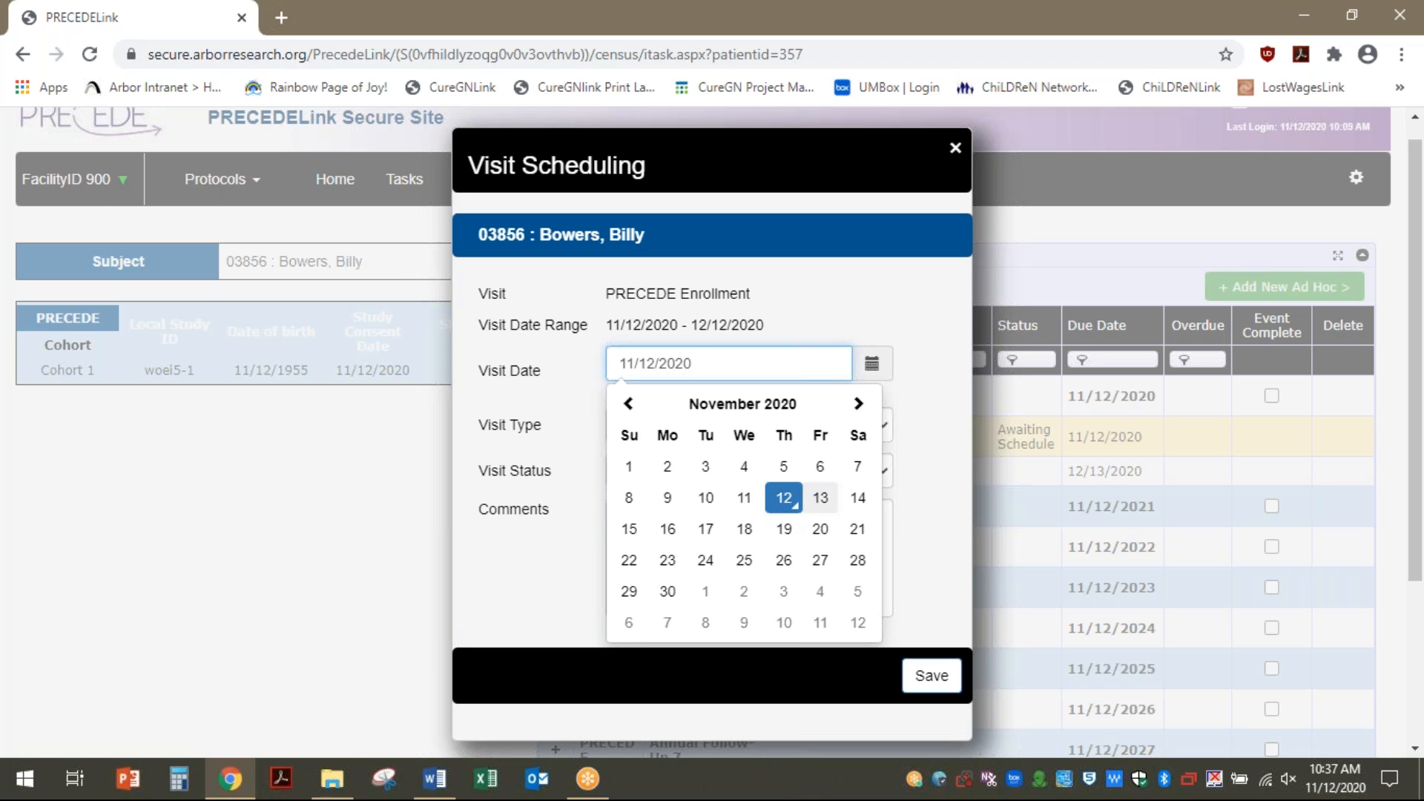
click(784, 510)
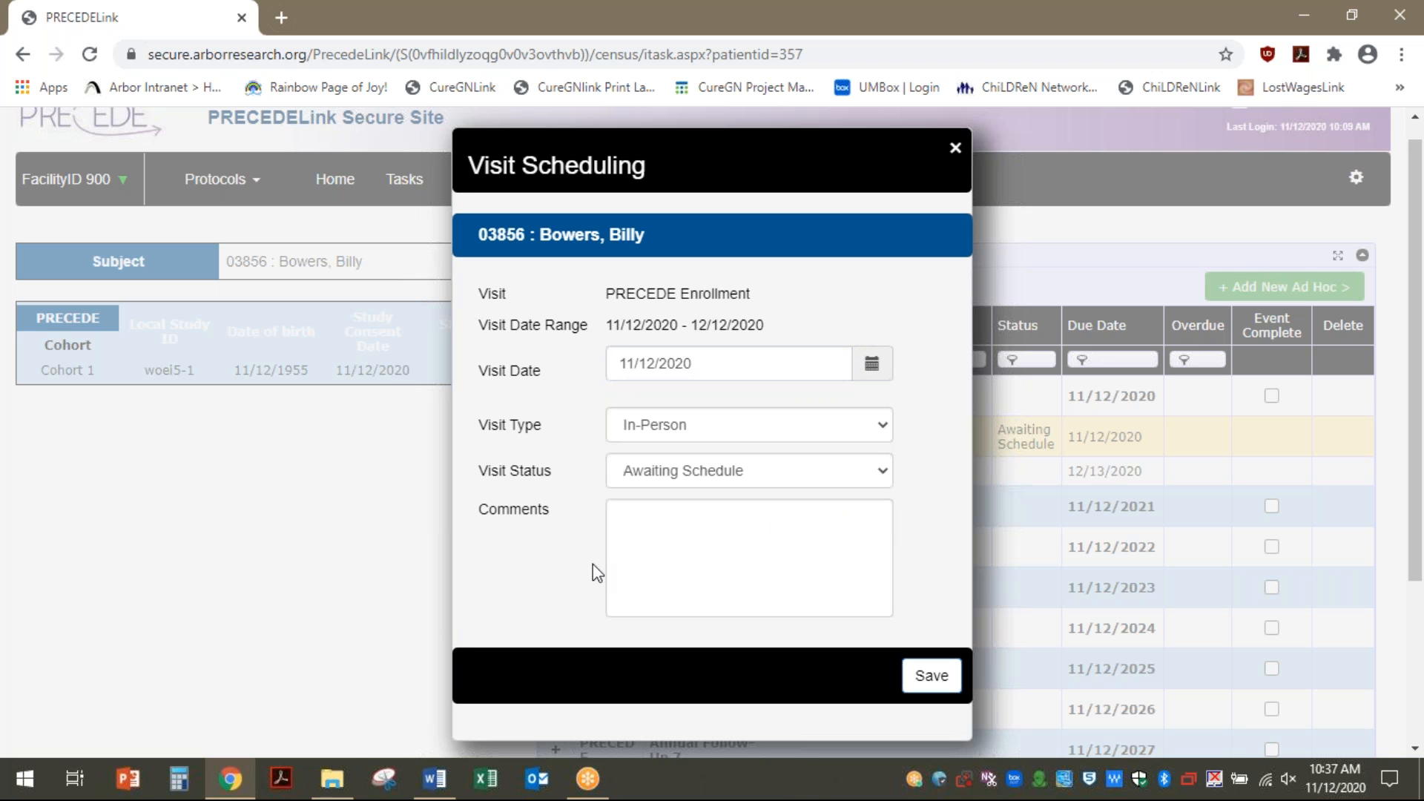
click(840, 478)
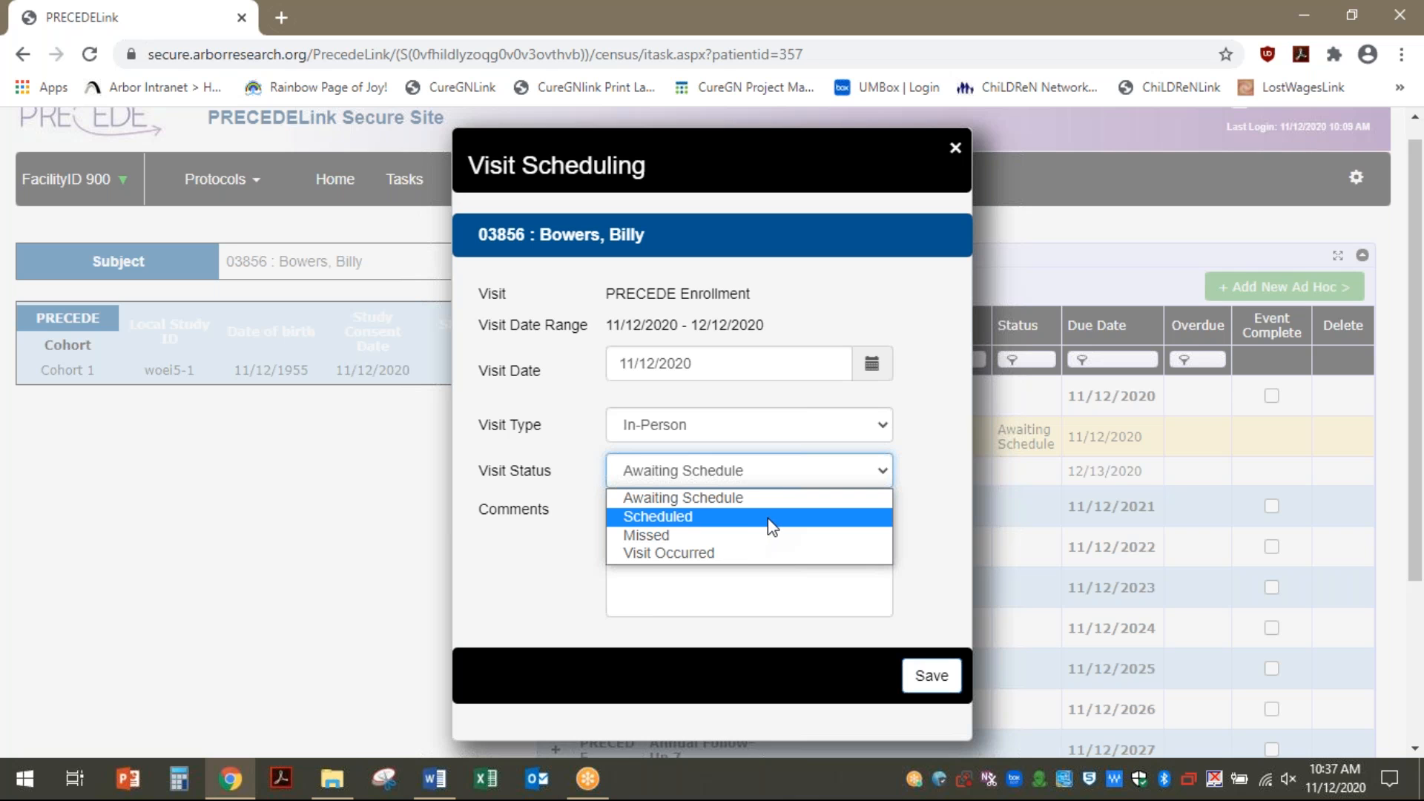
click(748, 552)
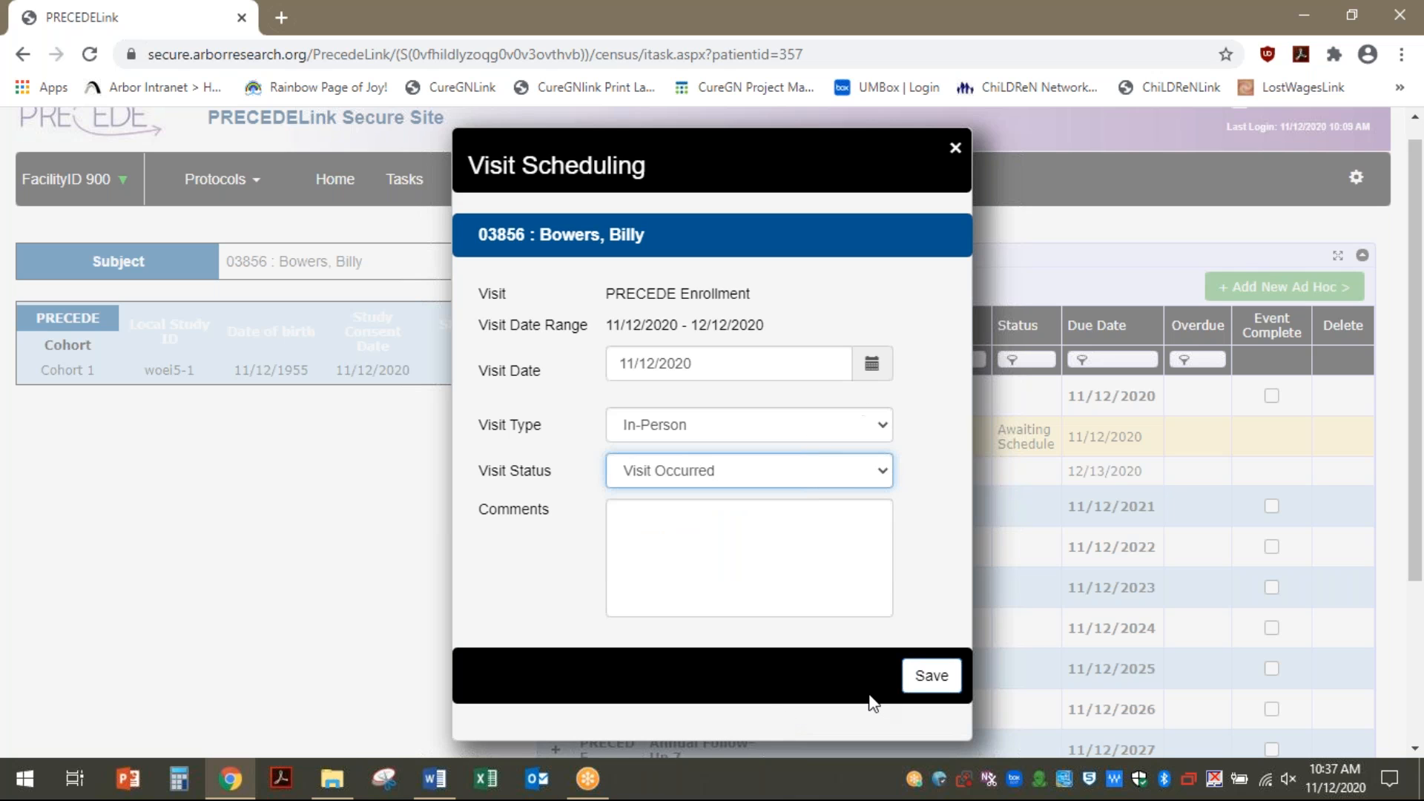
click(928, 676)
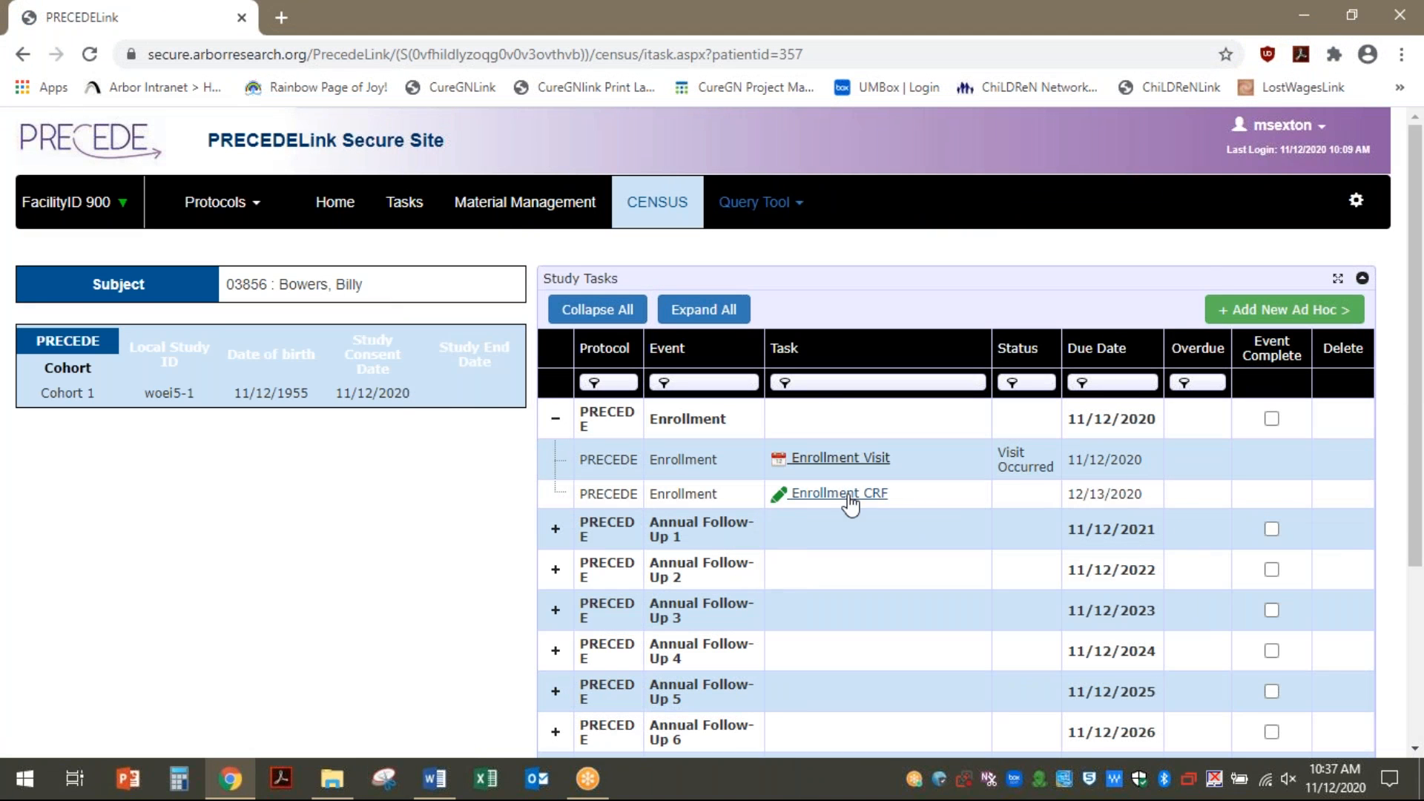
Open the Enrollment CRF and answer Female, Native Hawaiian/Pacific Islander, and not Hispanic or Latino
click(853, 494)
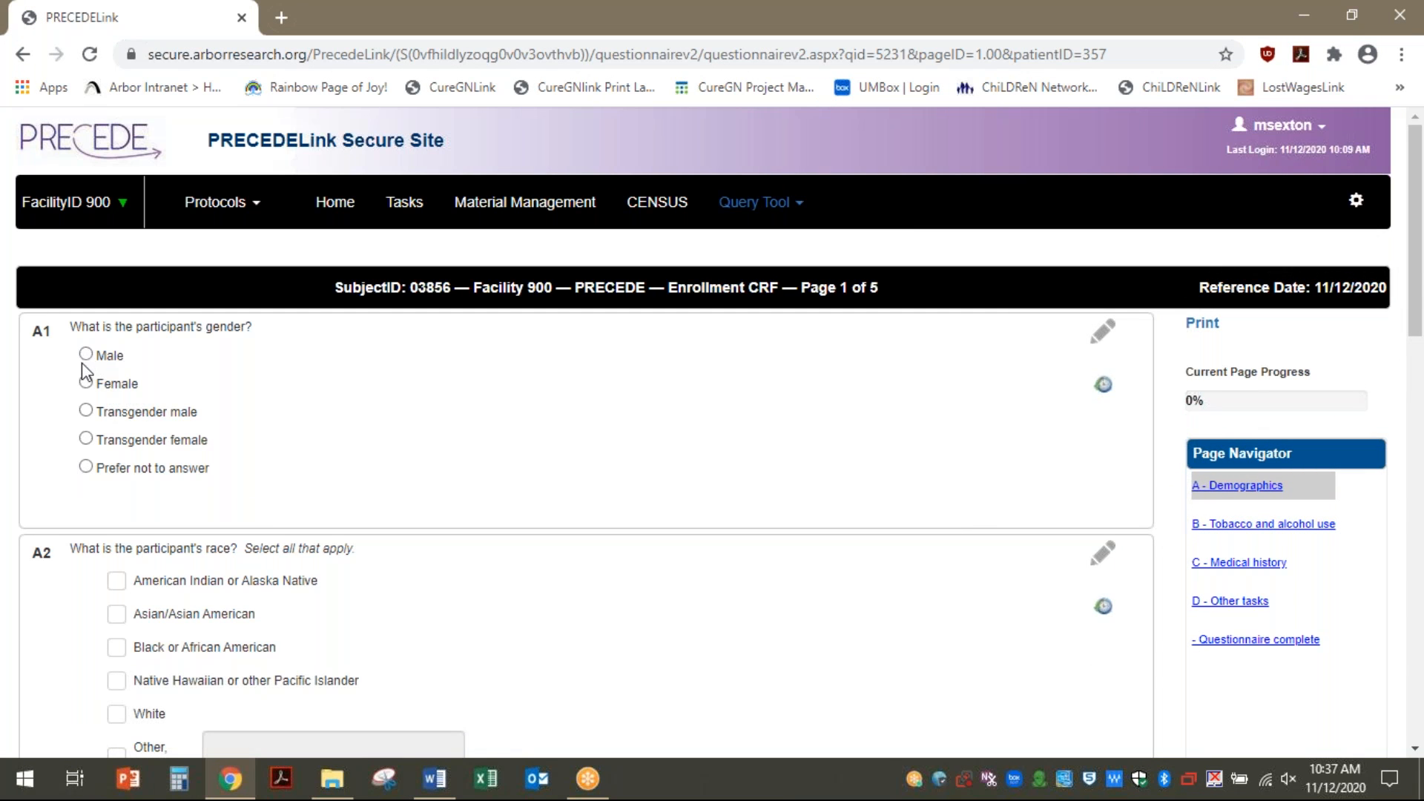
click(86, 382)
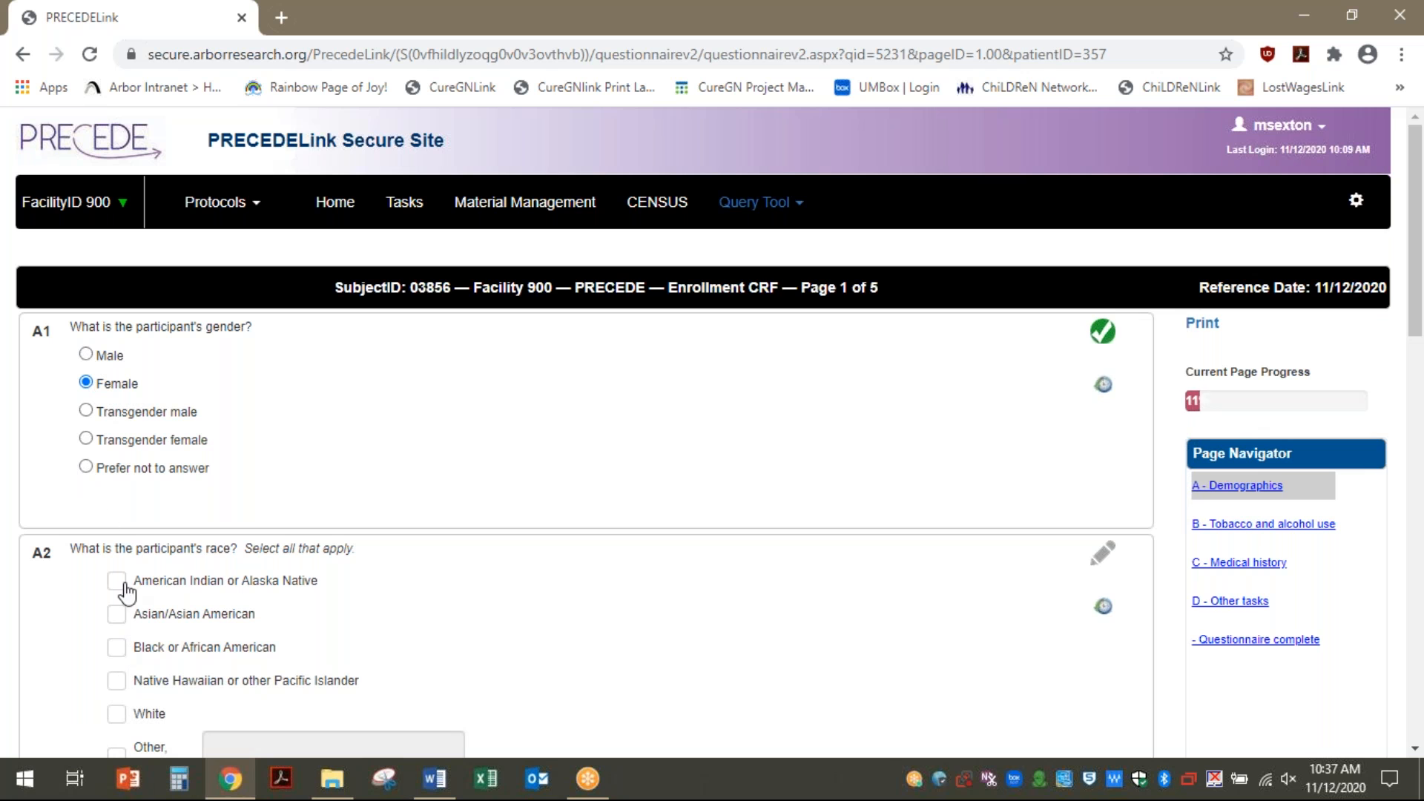
click(117, 680)
scroll(347, 646, down, 7)
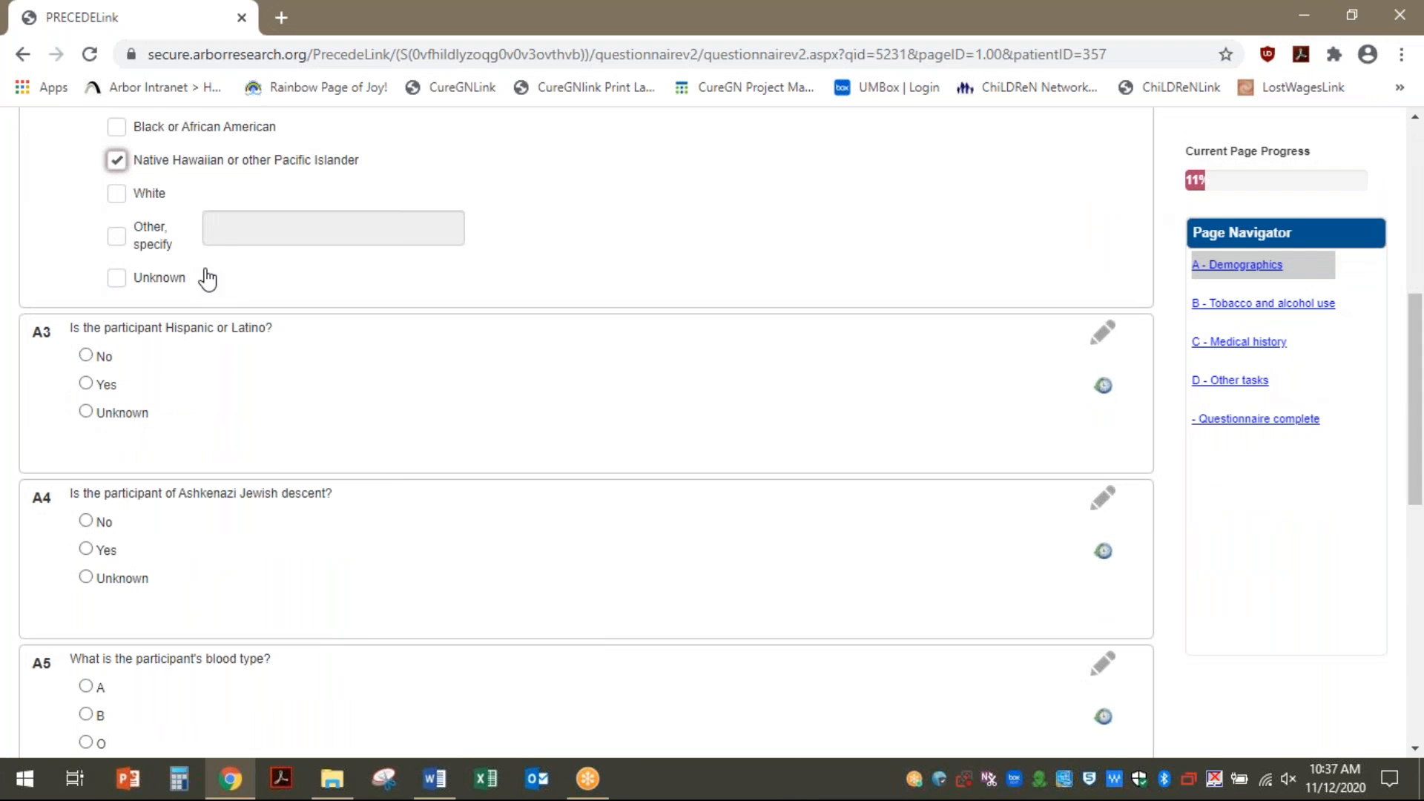
click(86, 356)
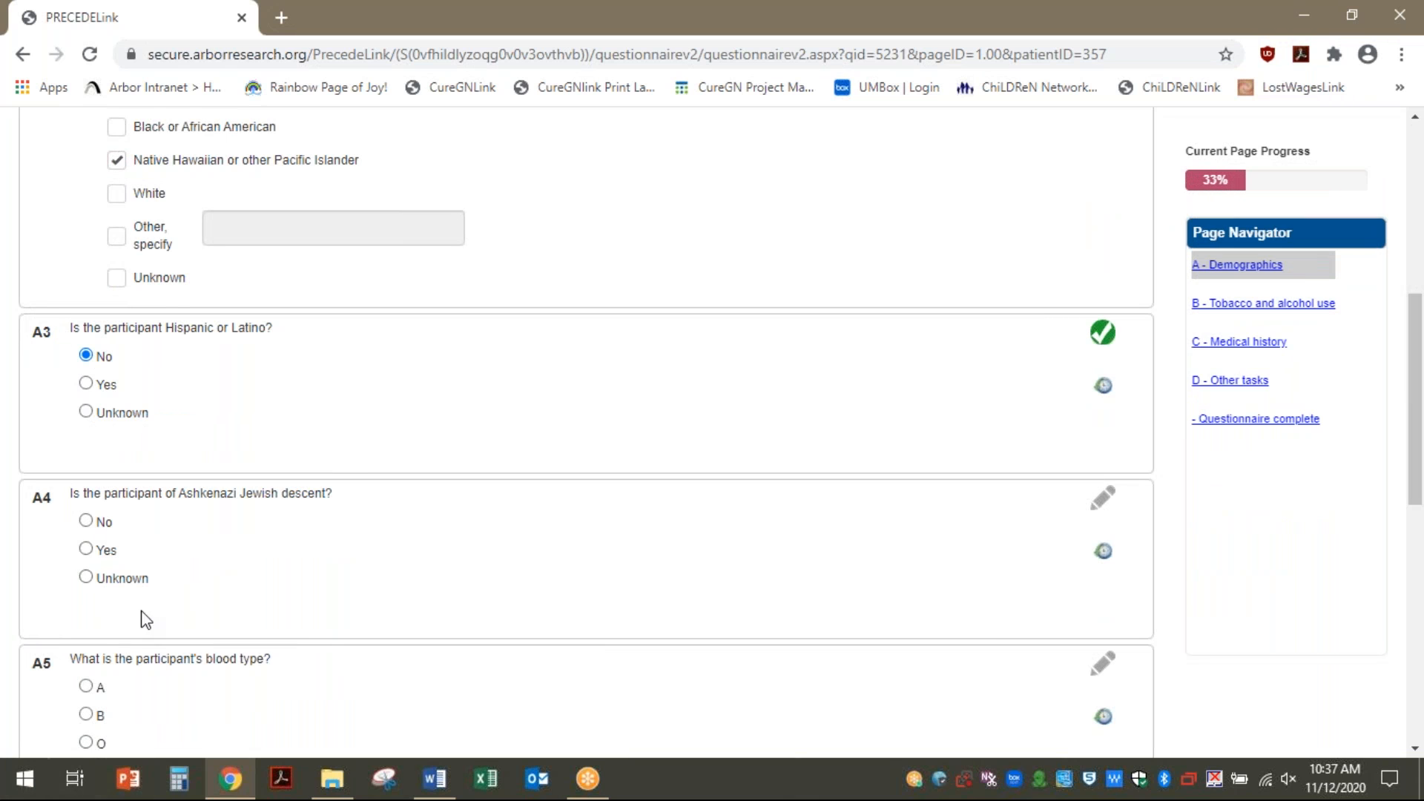
Add White to the participant's race, leaving 'Other, specify' unticked
scroll(145, 615, up, 7)
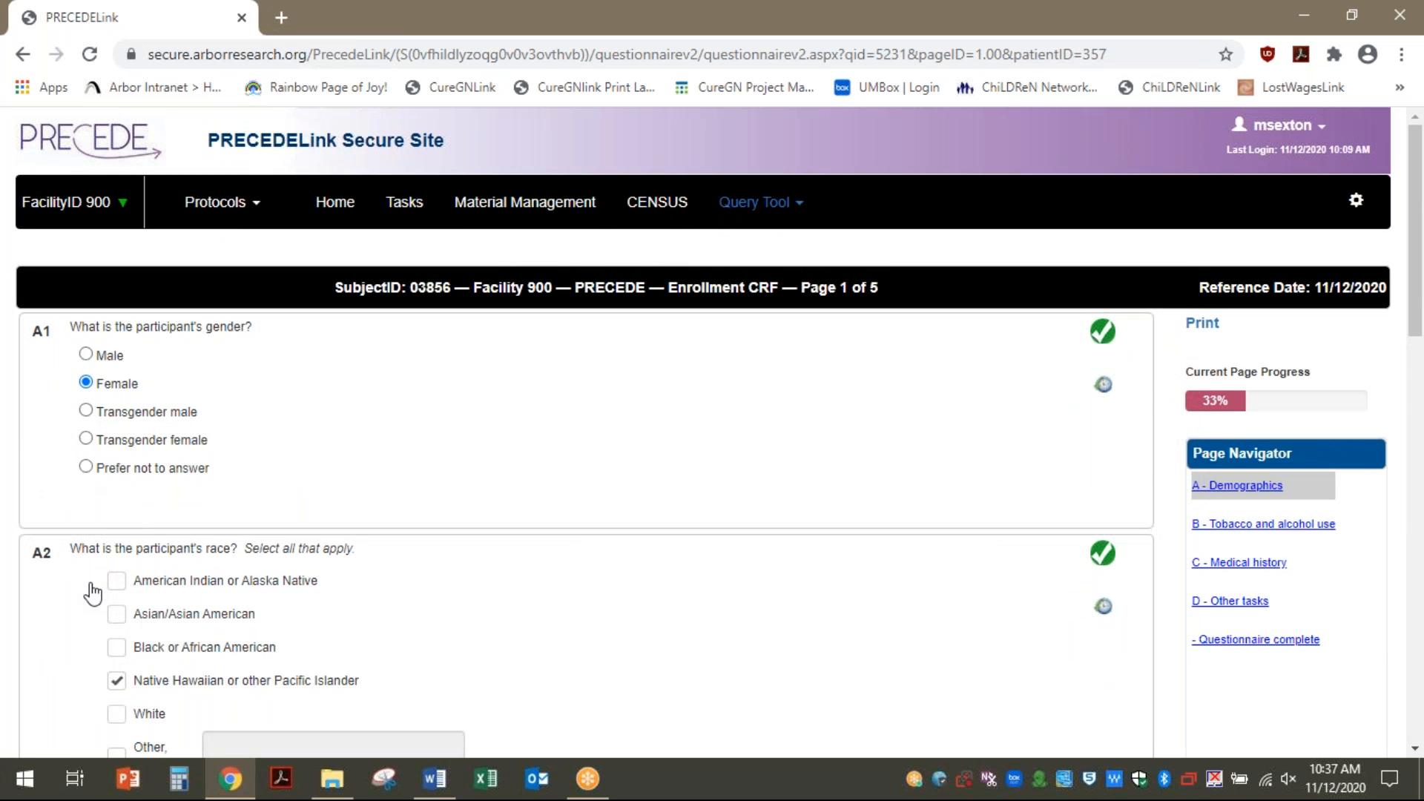
scroll(93, 593, down, 7)
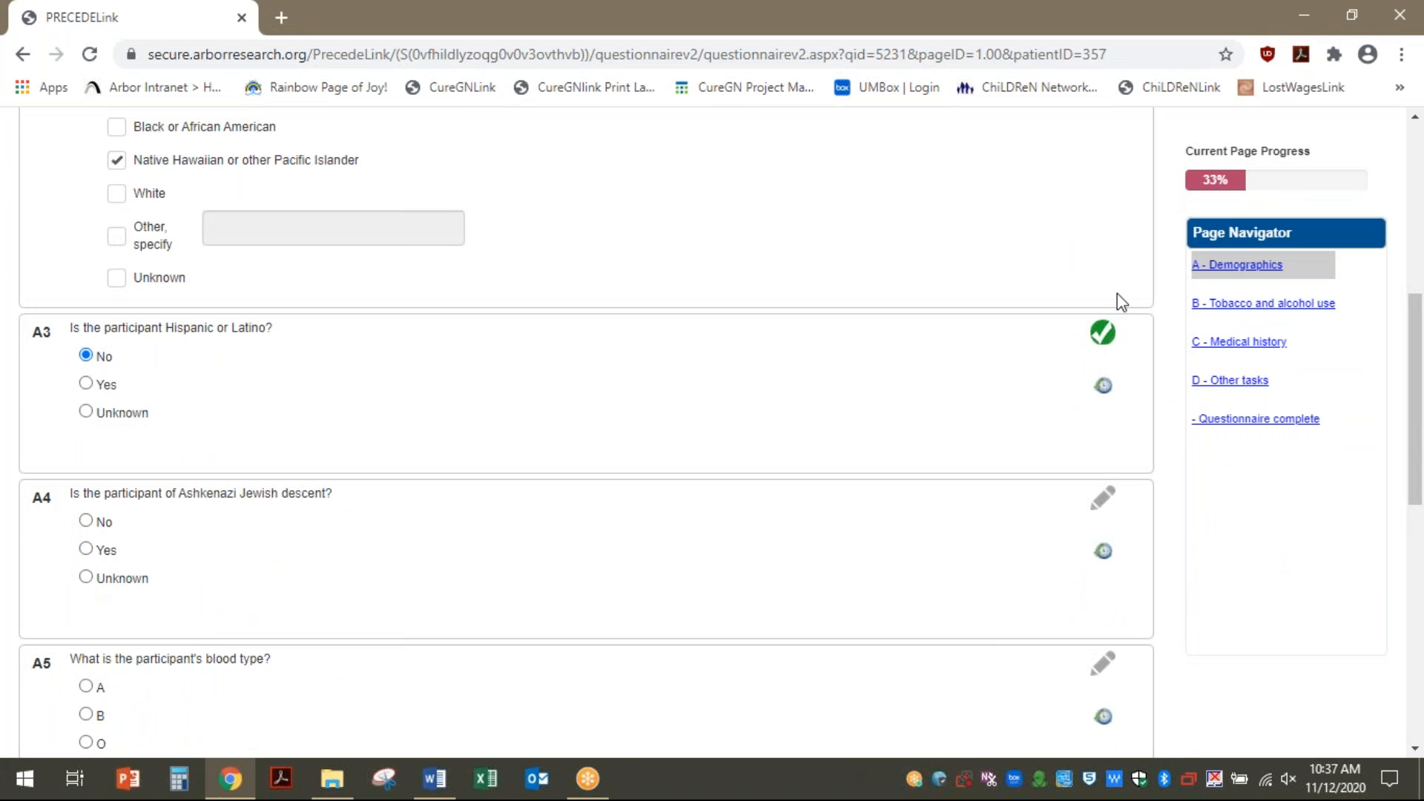
drag(1417, 319, 1414, 245)
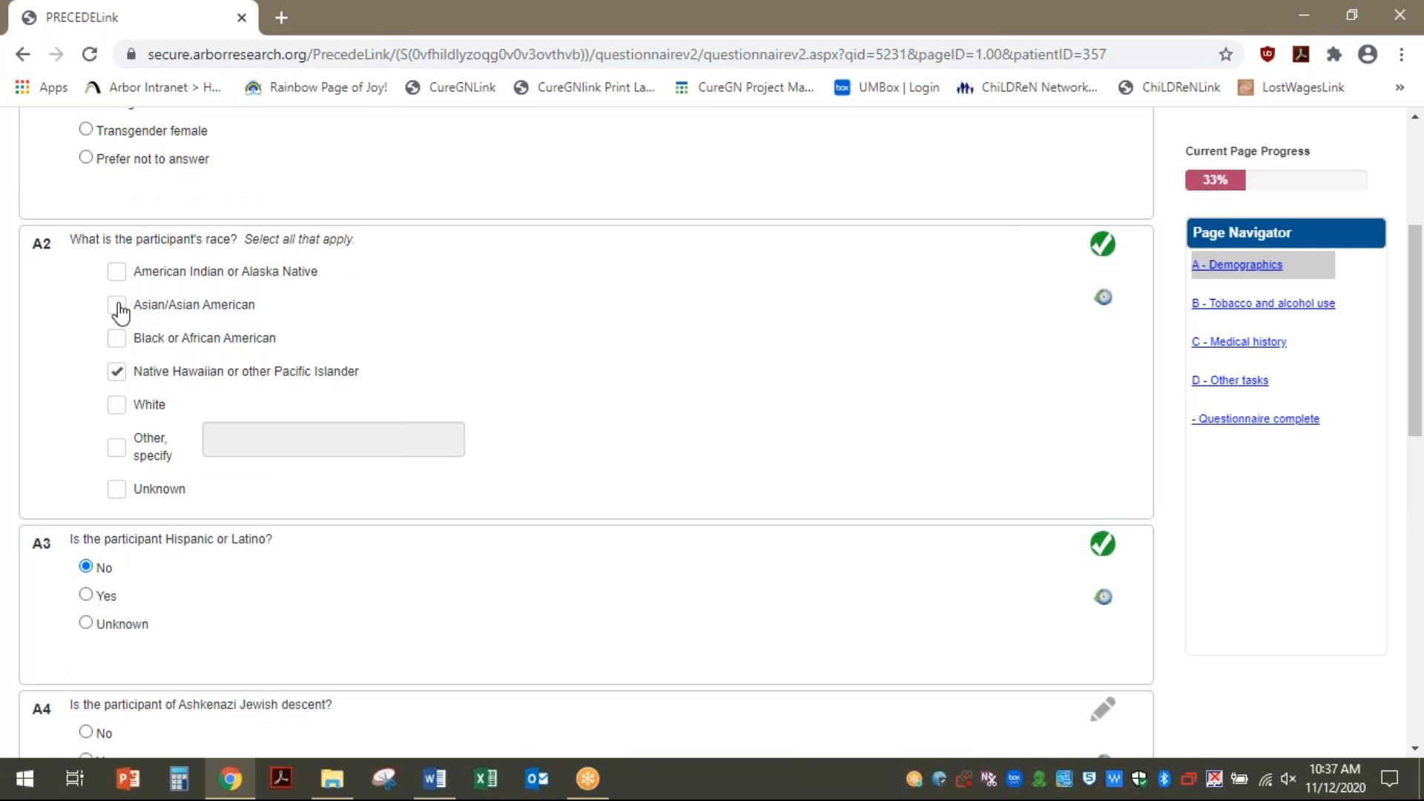
click(117, 449)
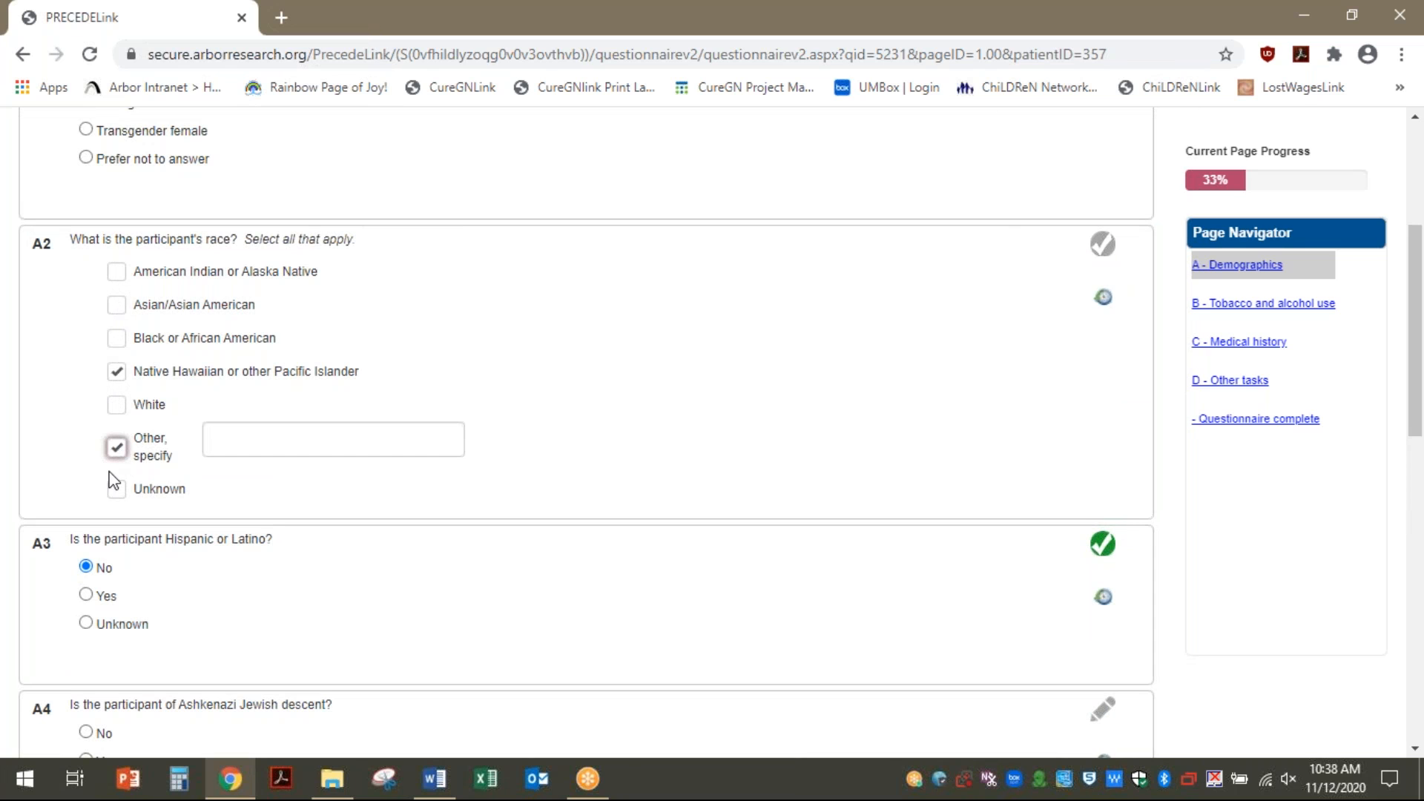
drag(126, 443, 106, 486)
click(116, 448)
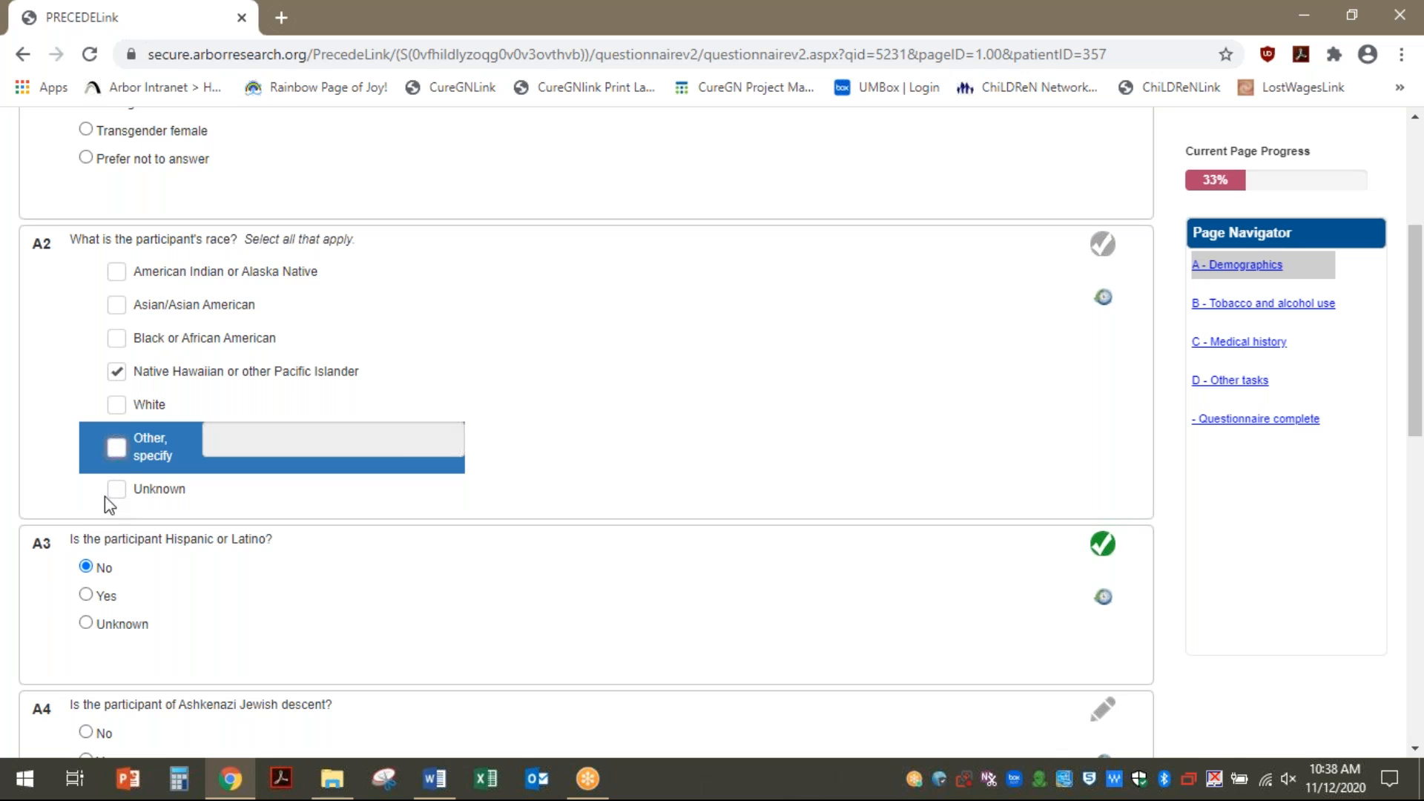
click(117, 408)
scroll(159, 656, down, 7)
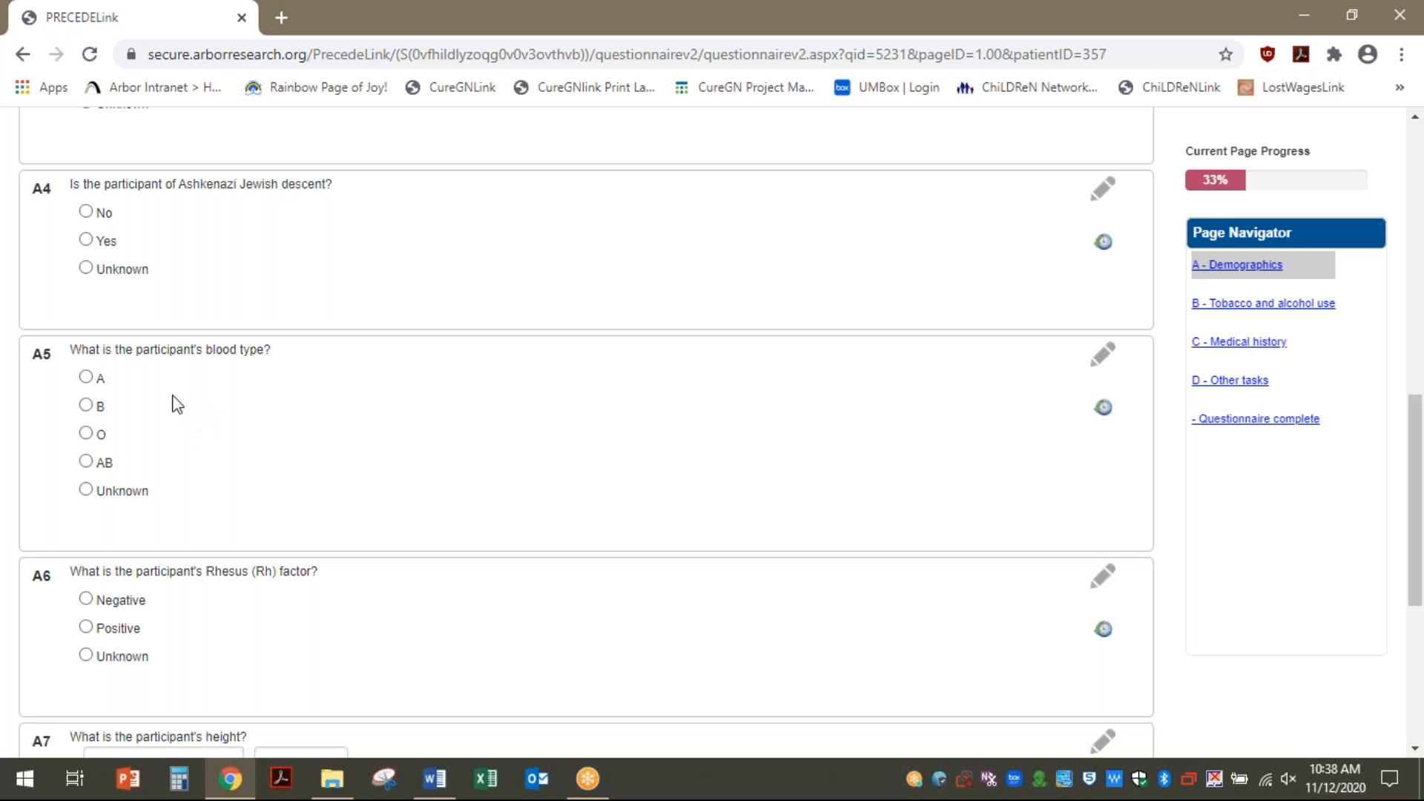
scroll(162, 420, down, 5)
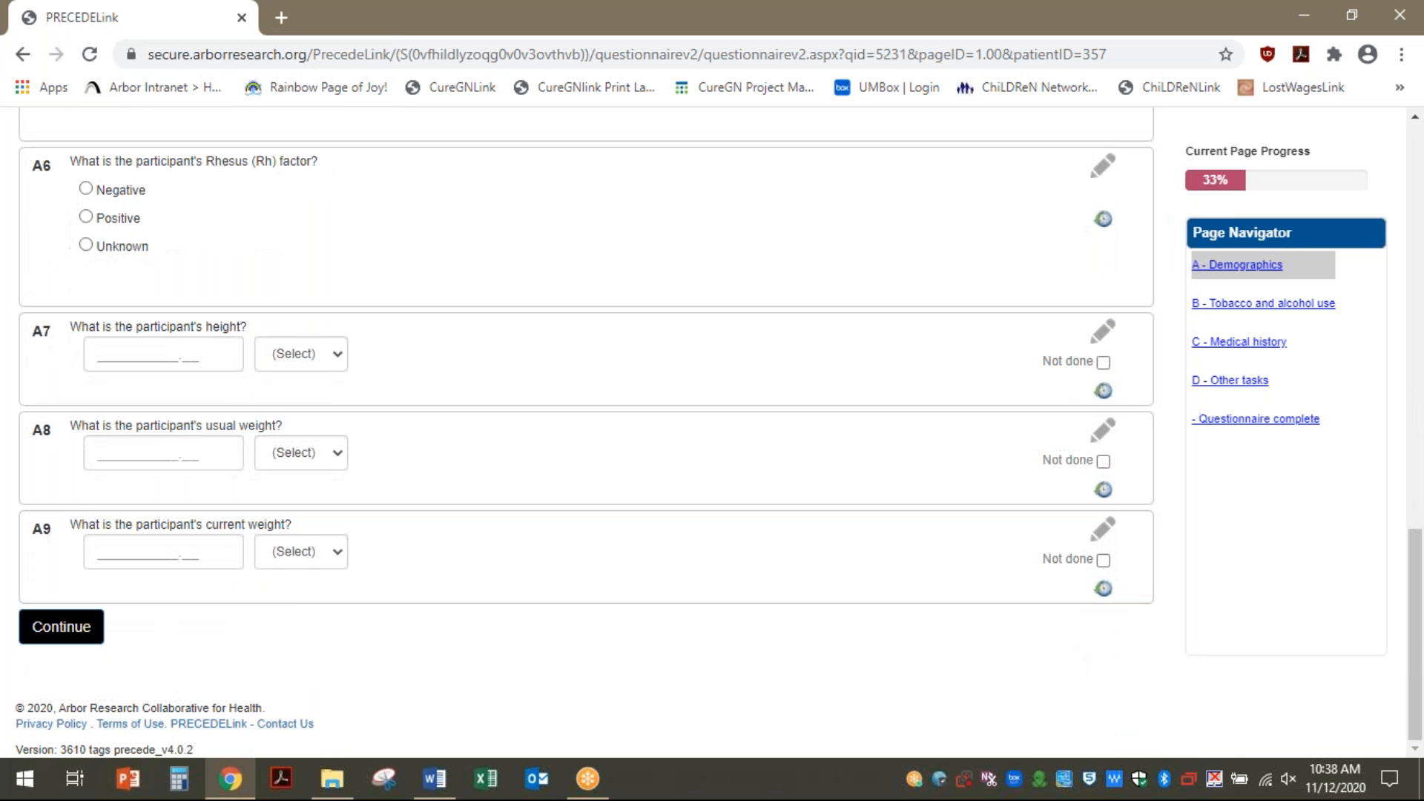
click(147, 348)
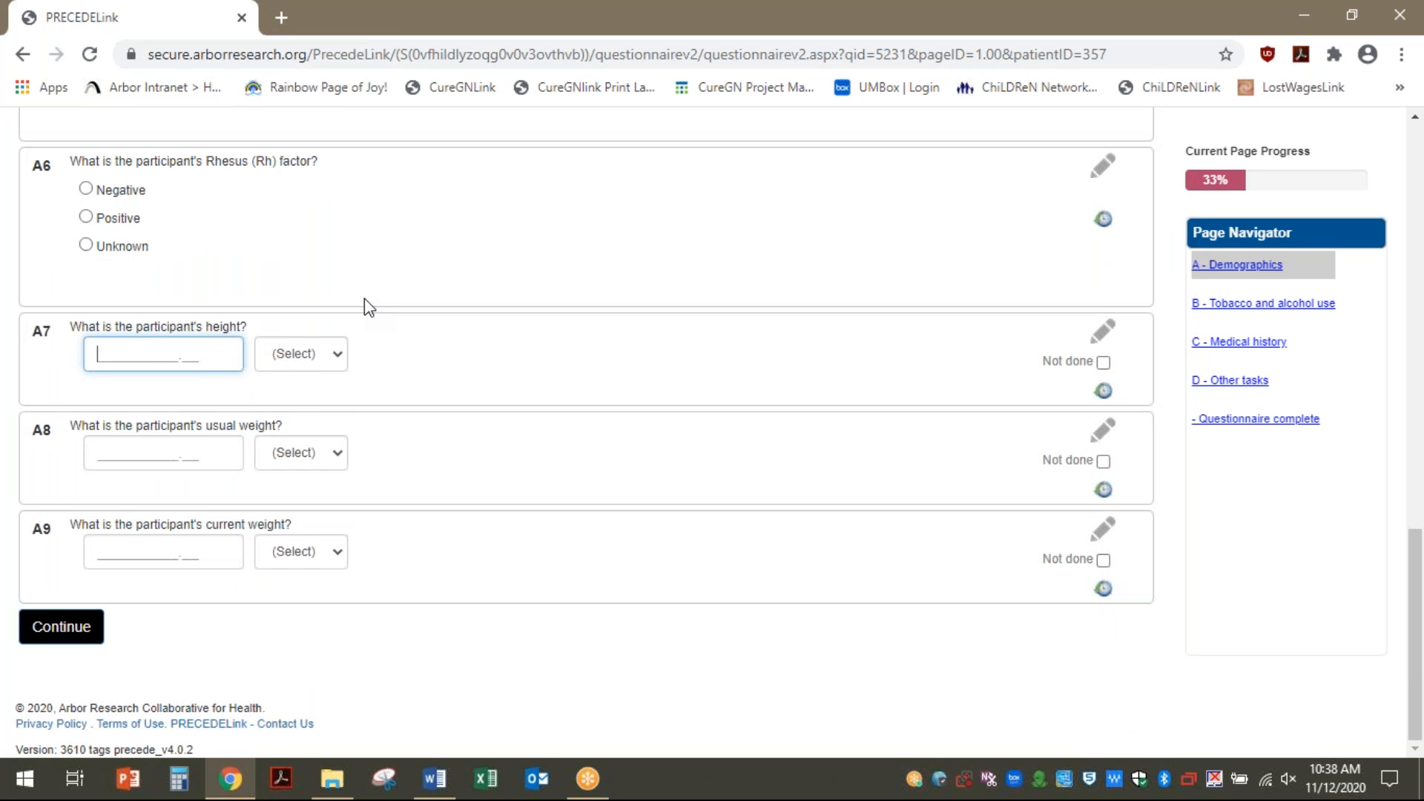
Enter a height value in A7 and set its unit to inches
text(5.7)
click(338, 361)
click(319, 397)
click(178, 351)
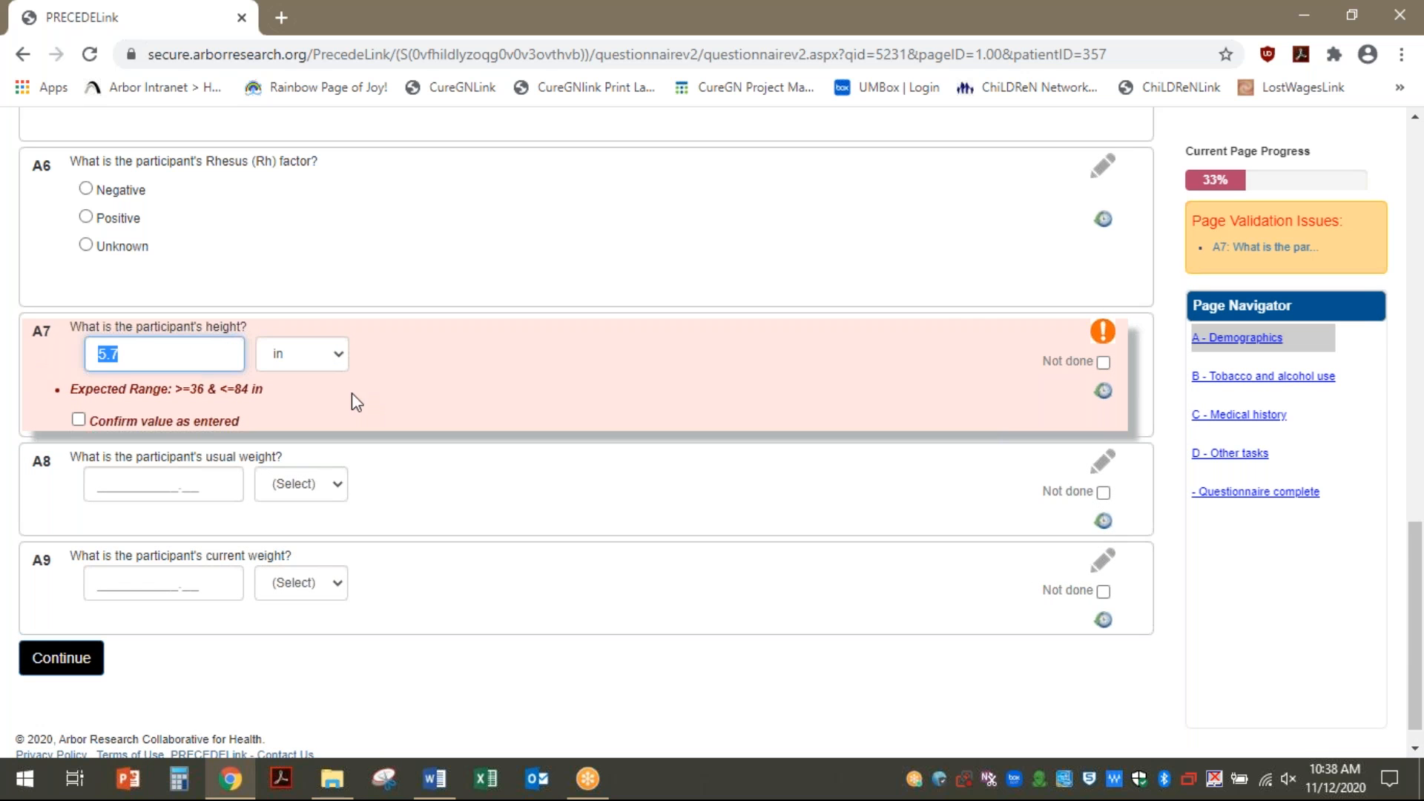
click(426, 362)
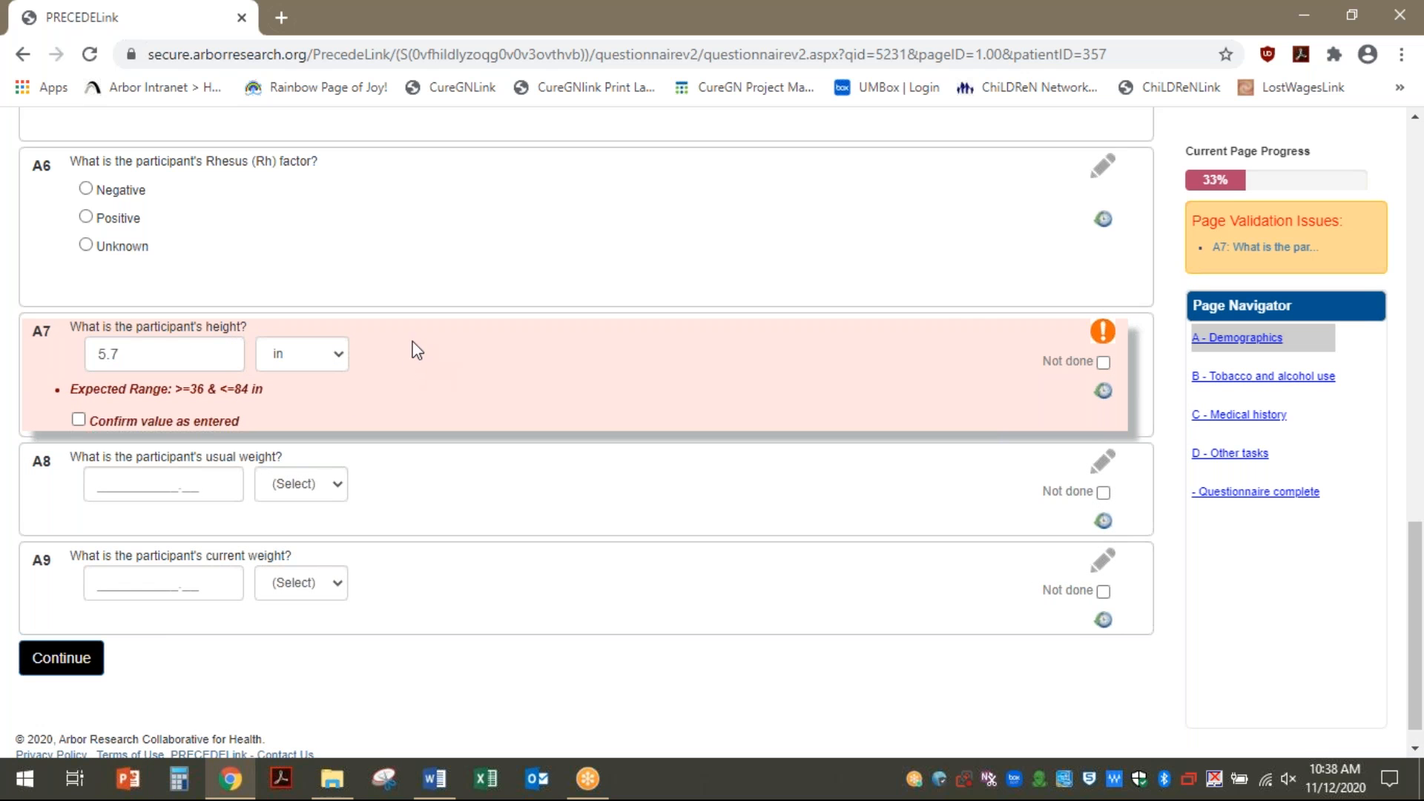
click(334, 359)
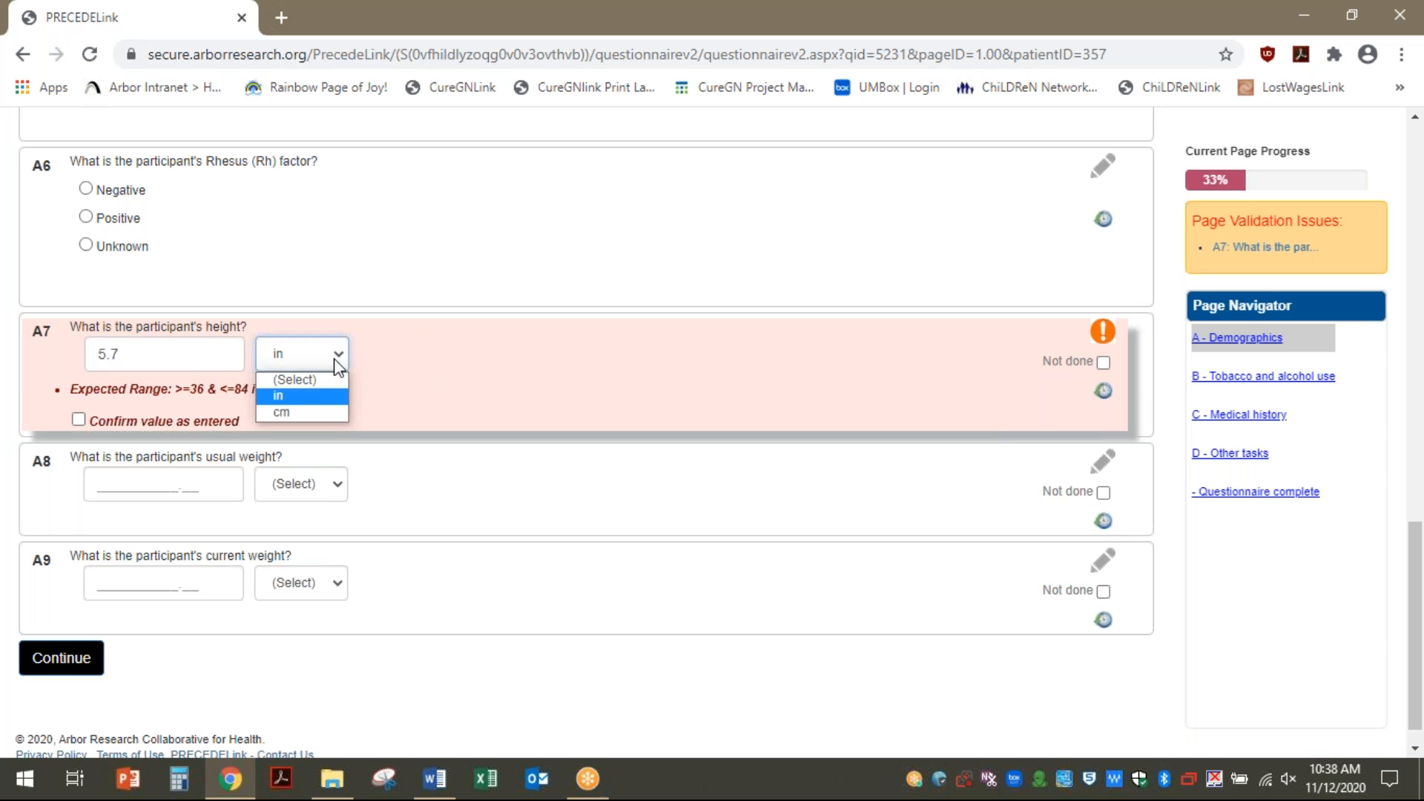
click(359, 355)
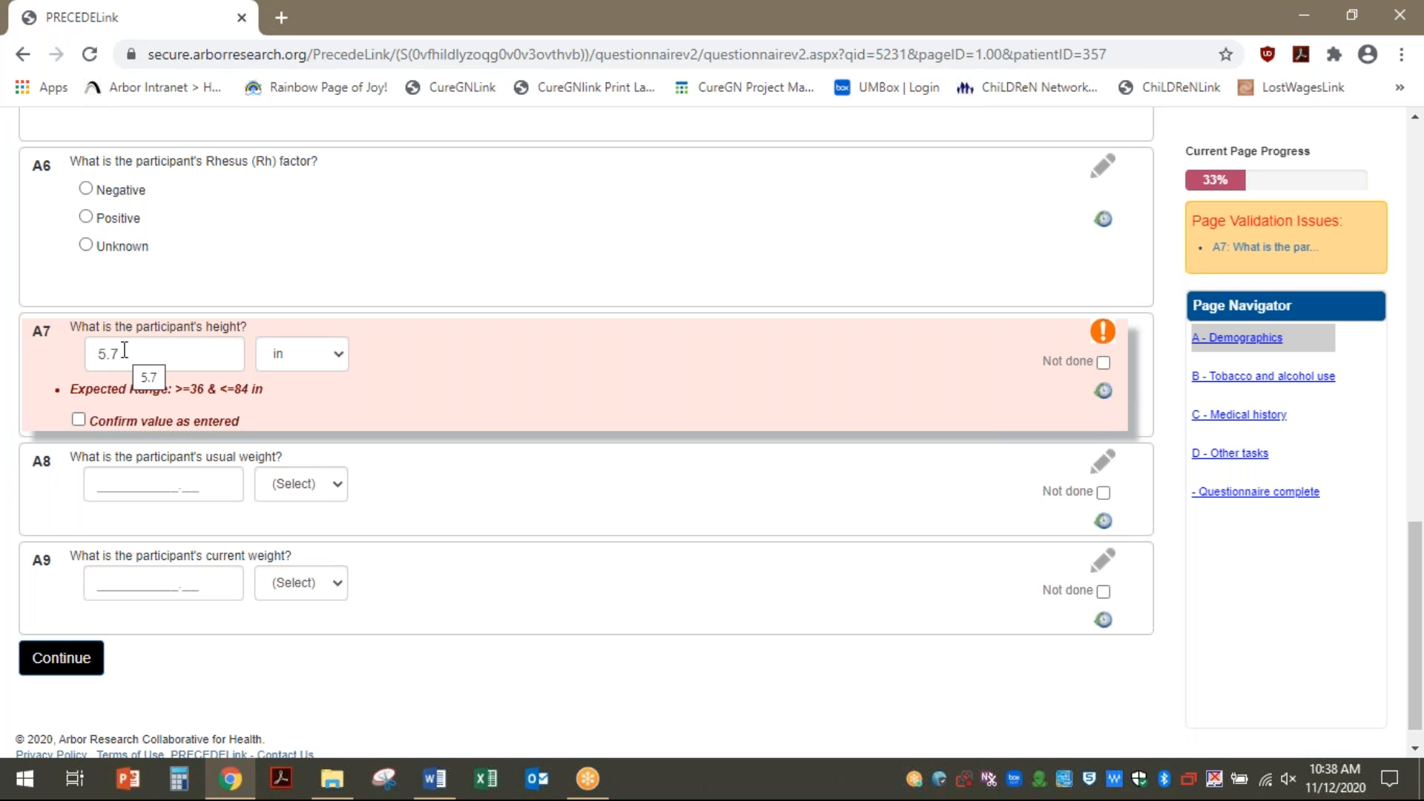
Change the height to 67 and tick 'Confirm value as entered' to clear the warning
drag(125, 350, 54, 364)
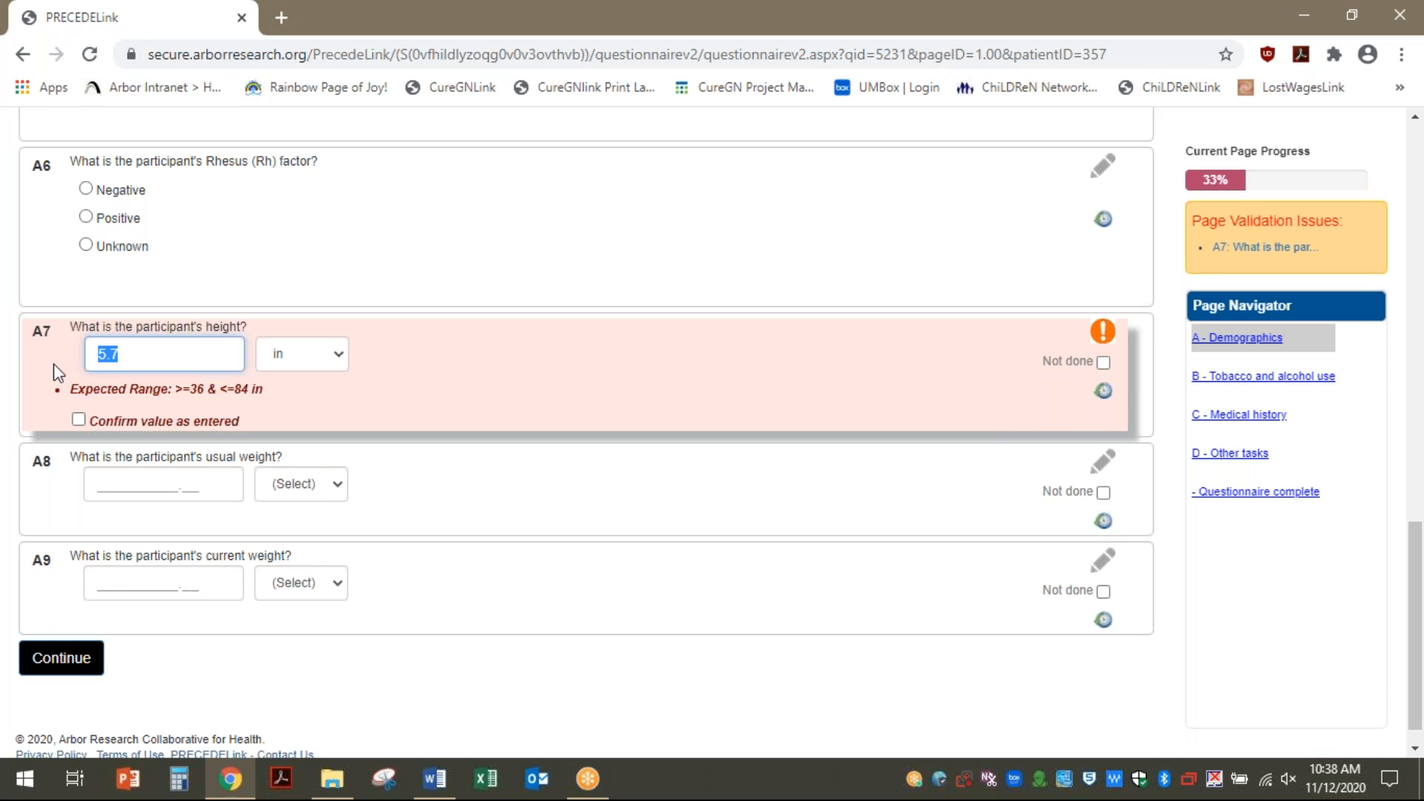
text(67)
drag(178, 443, 158, 448)
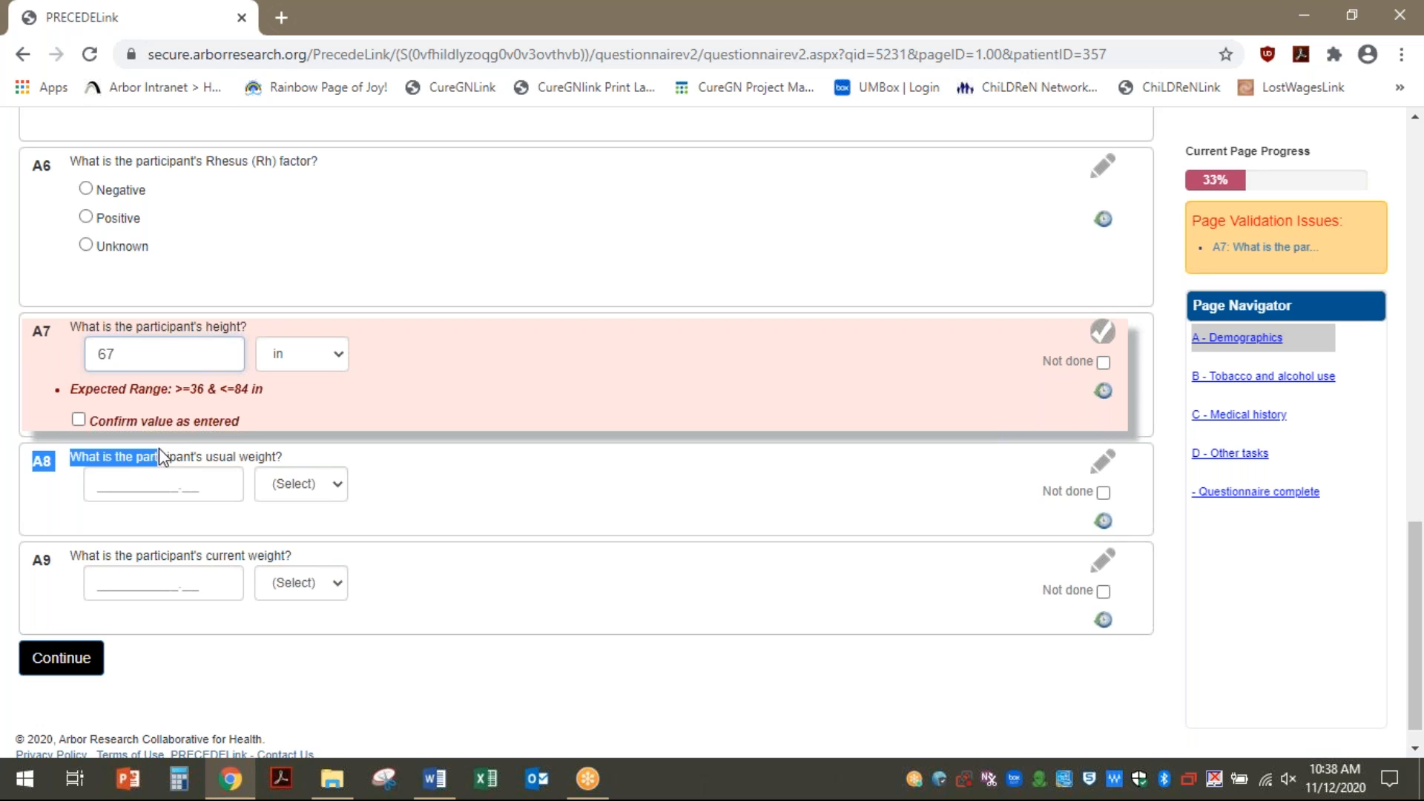
click(79, 420)
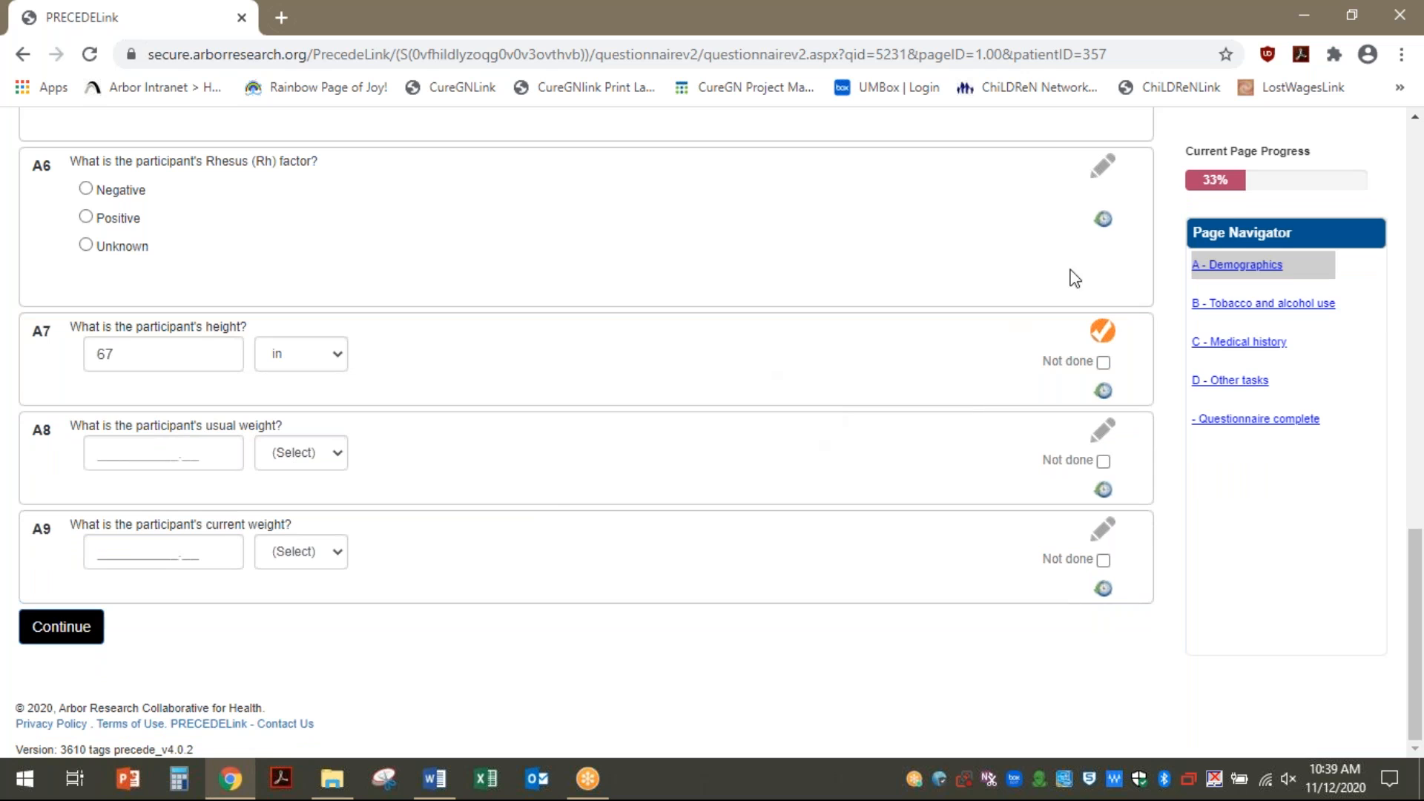
click(205, 456)
Look over the usual and current weight unit choices without selecting one
click(334, 454)
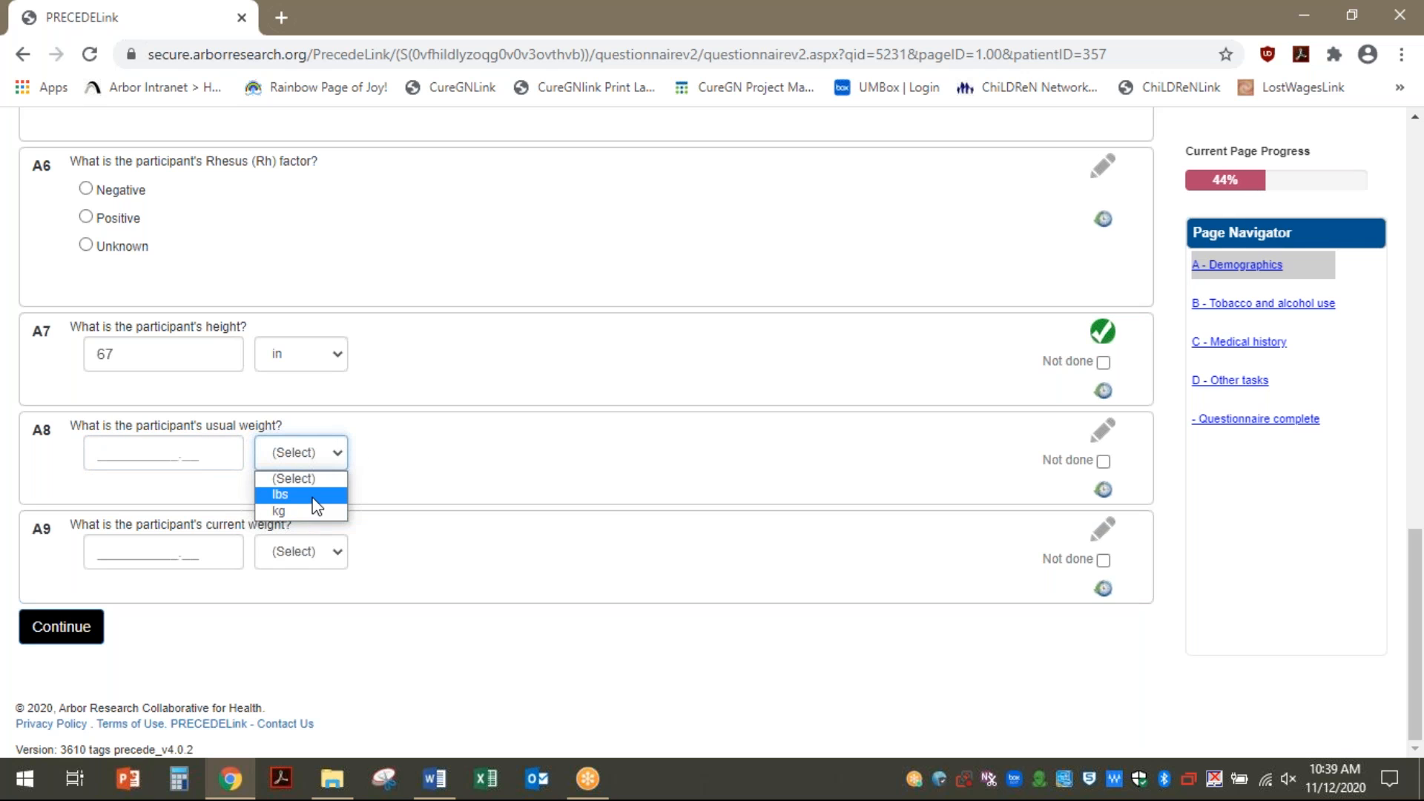
click(455, 541)
click(331, 564)
click(467, 577)
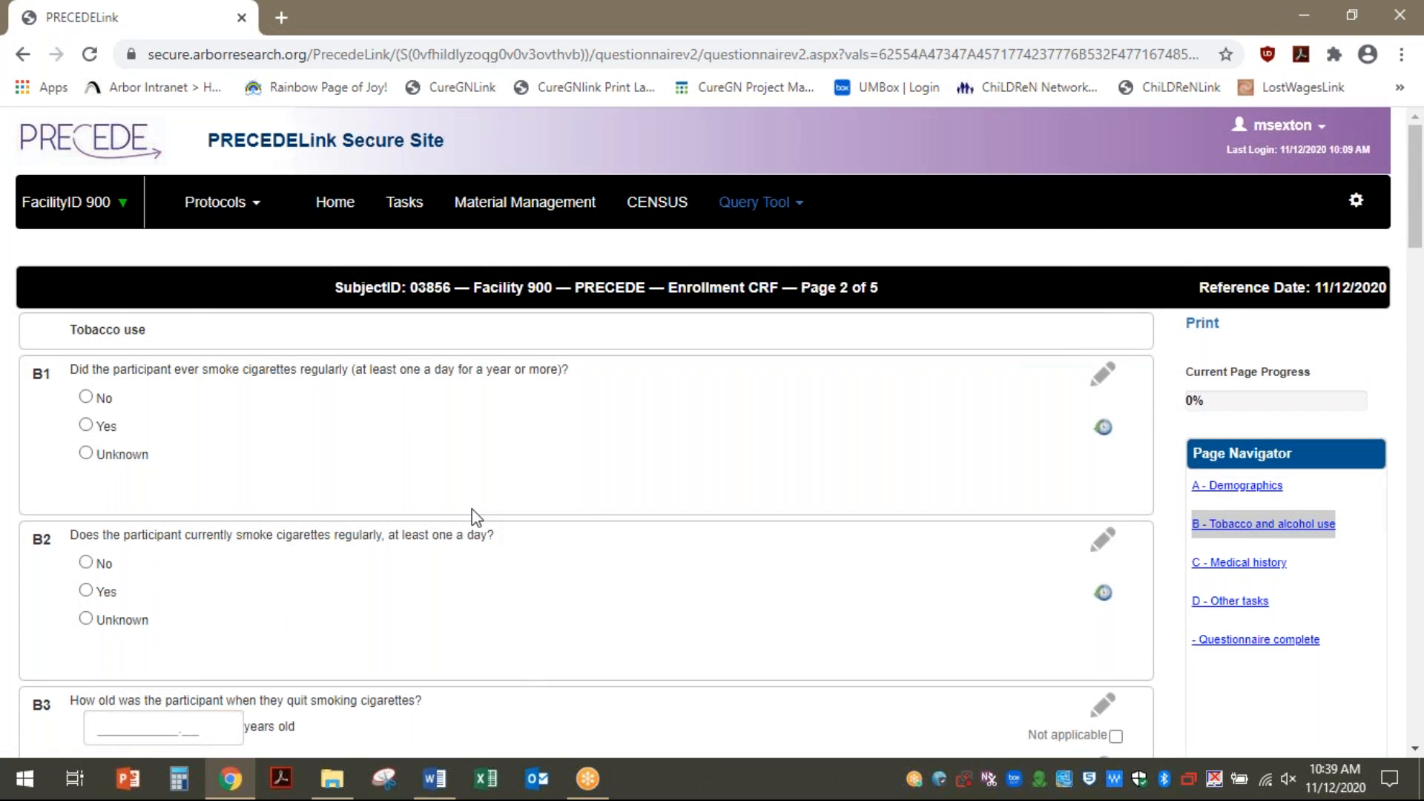
scroll(473, 510, down, 14)
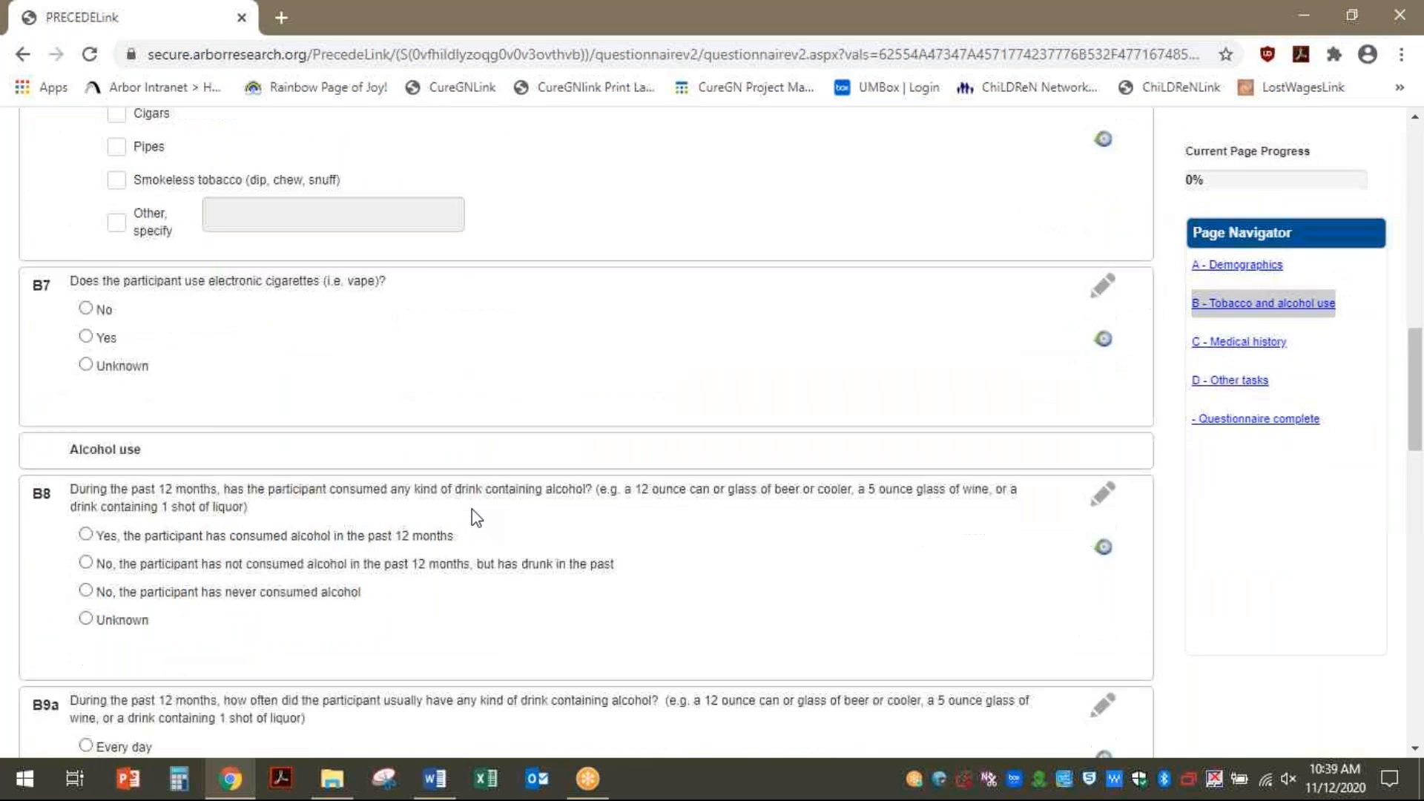
scroll(471, 509, down, 15)
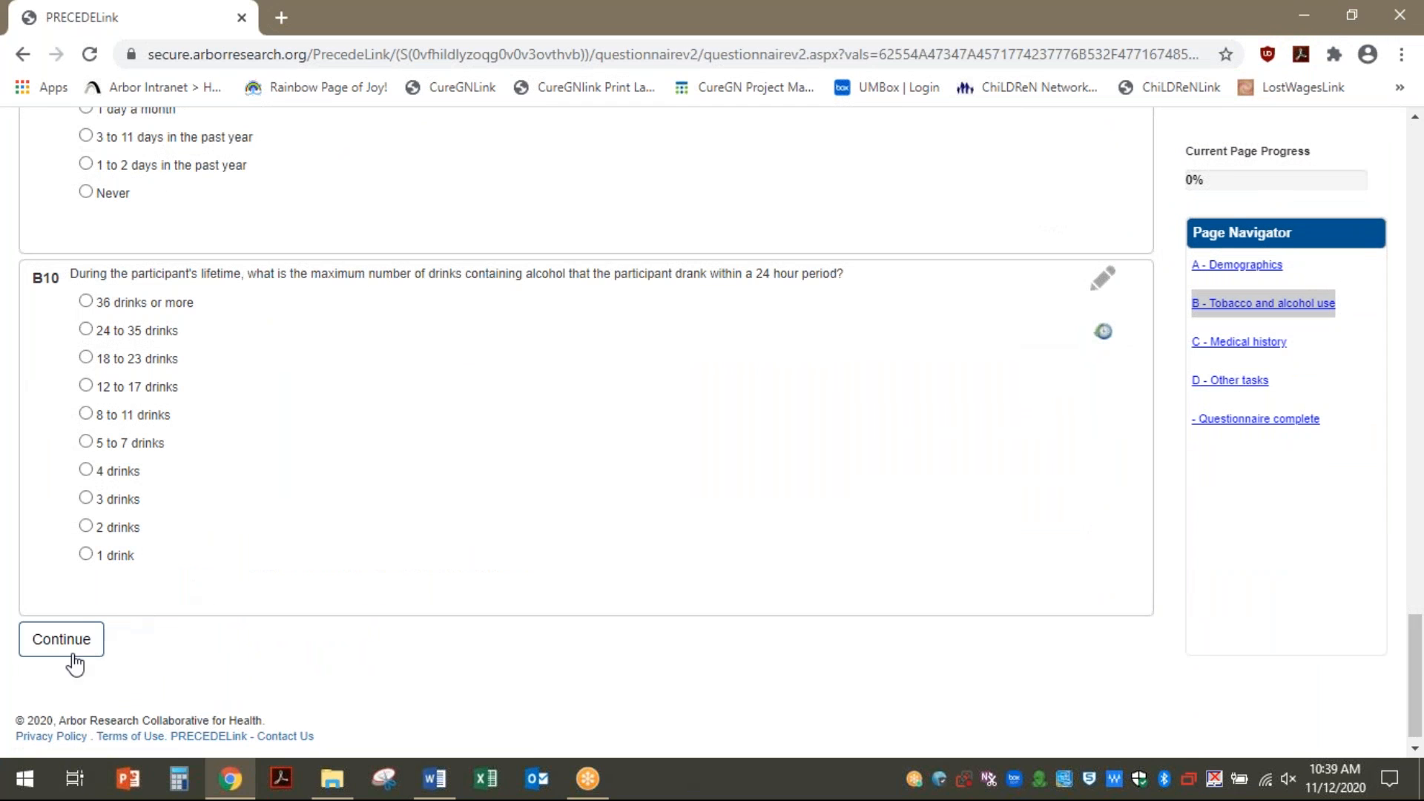
Continue to page 3, Medical history, and scroll down to the C4a cancer history table
click(74, 653)
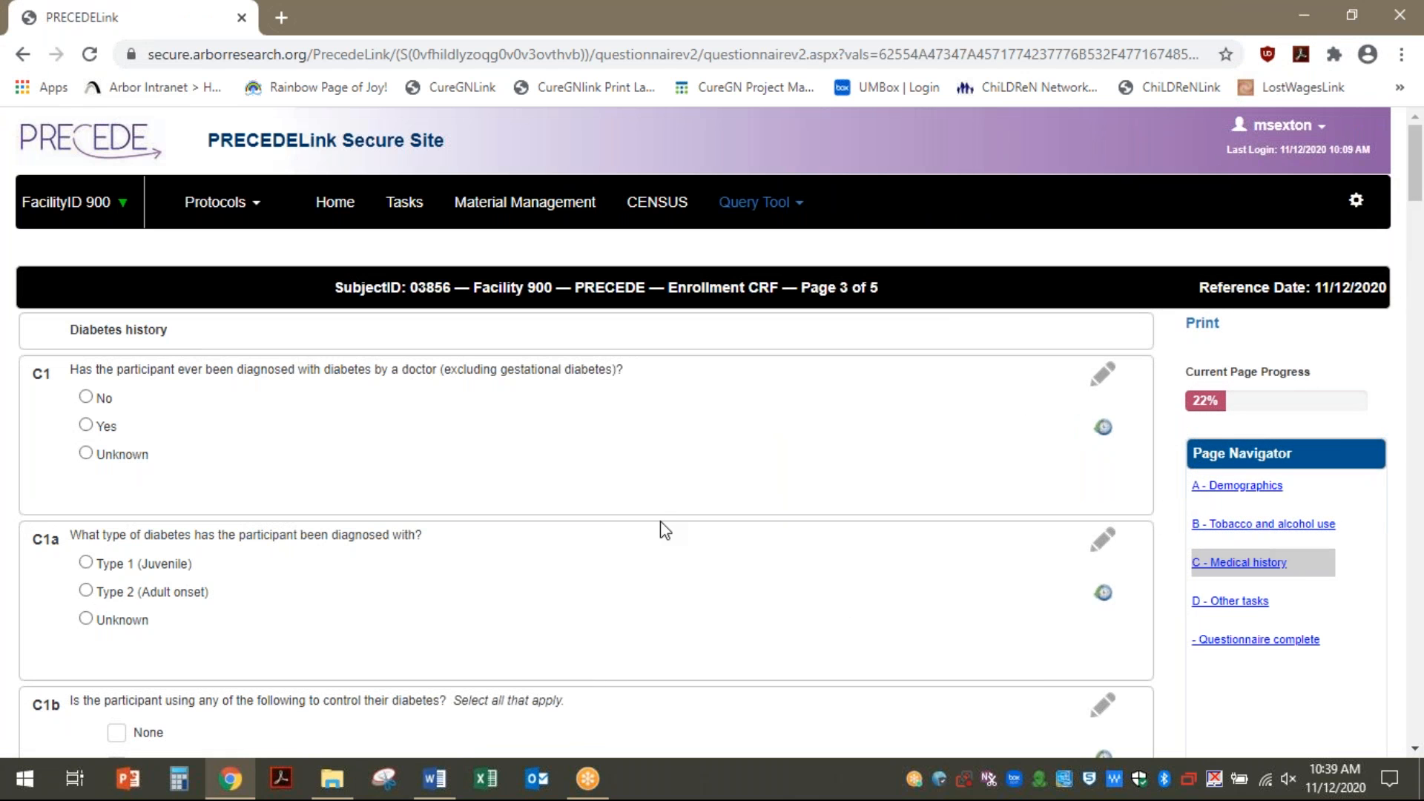
scroll(662, 528, down, 14)
scroll(662, 524, down, 7)
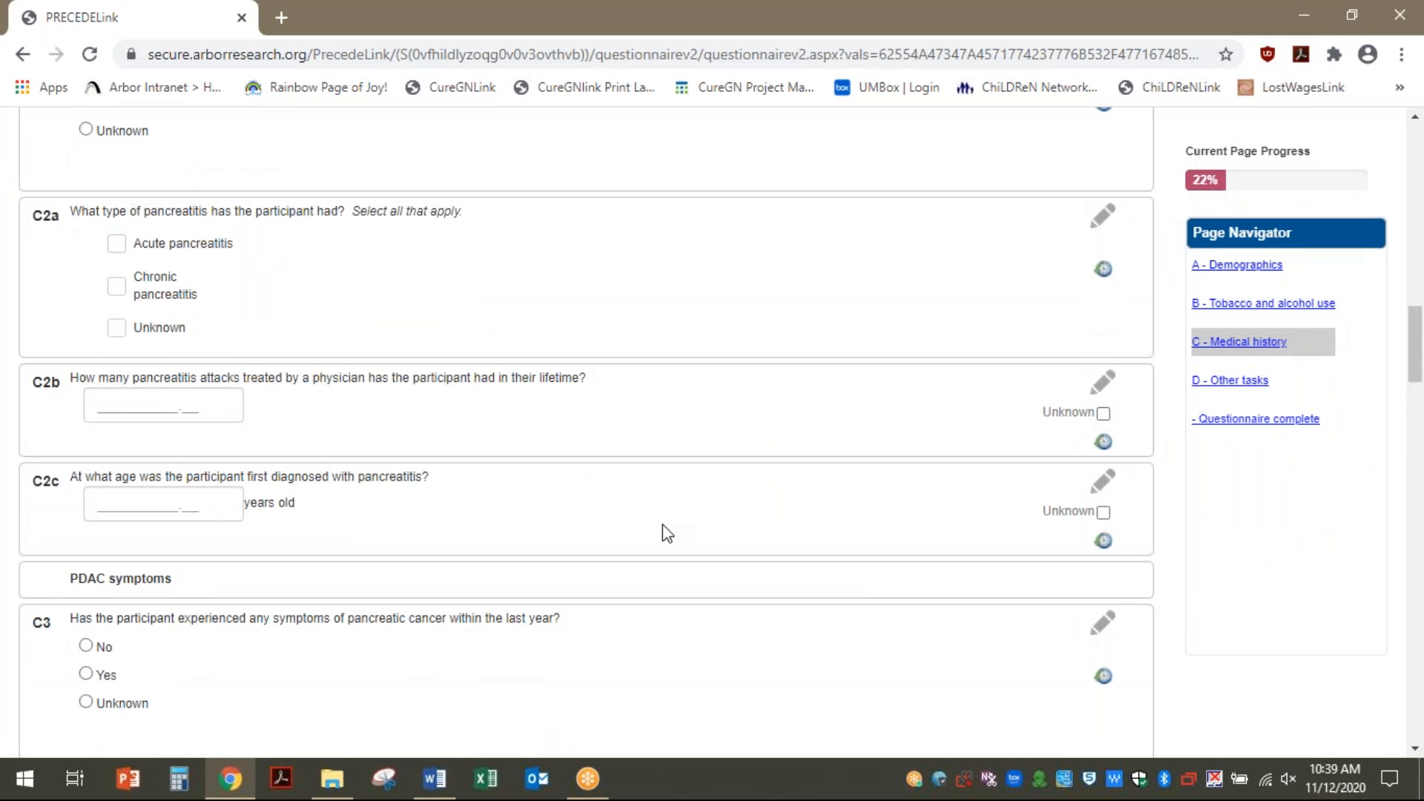
scroll(662, 524, up, 7)
scroll(662, 524, down, 15)
scroll(663, 524, down, 7)
scroll(662, 525, up, 7)
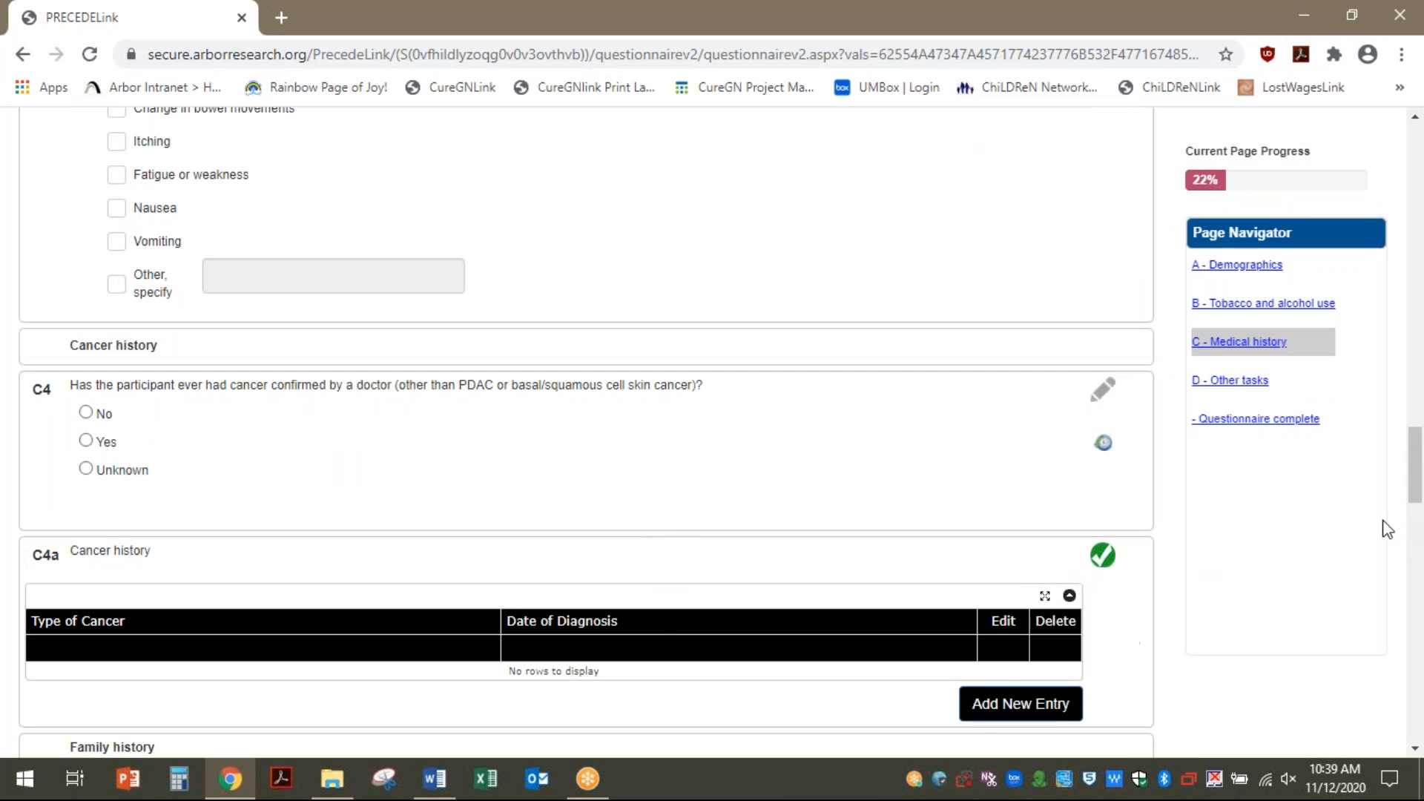
drag(1415, 493, 1417, 488)
scroll(1418, 488, down, 4)
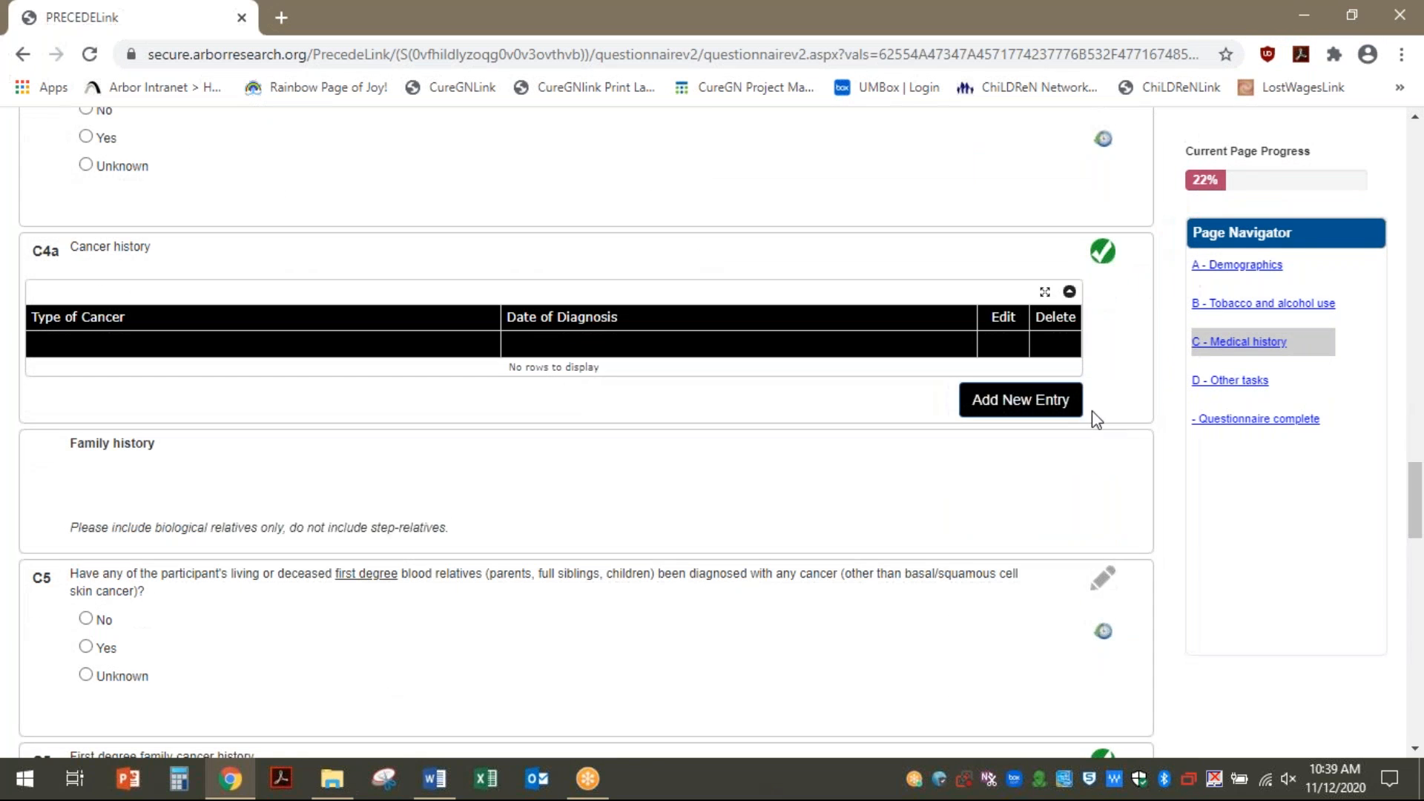
Add a cancer history entry of Breast (C50) diagnosed in February 2020 and submit it
click(1005, 421)
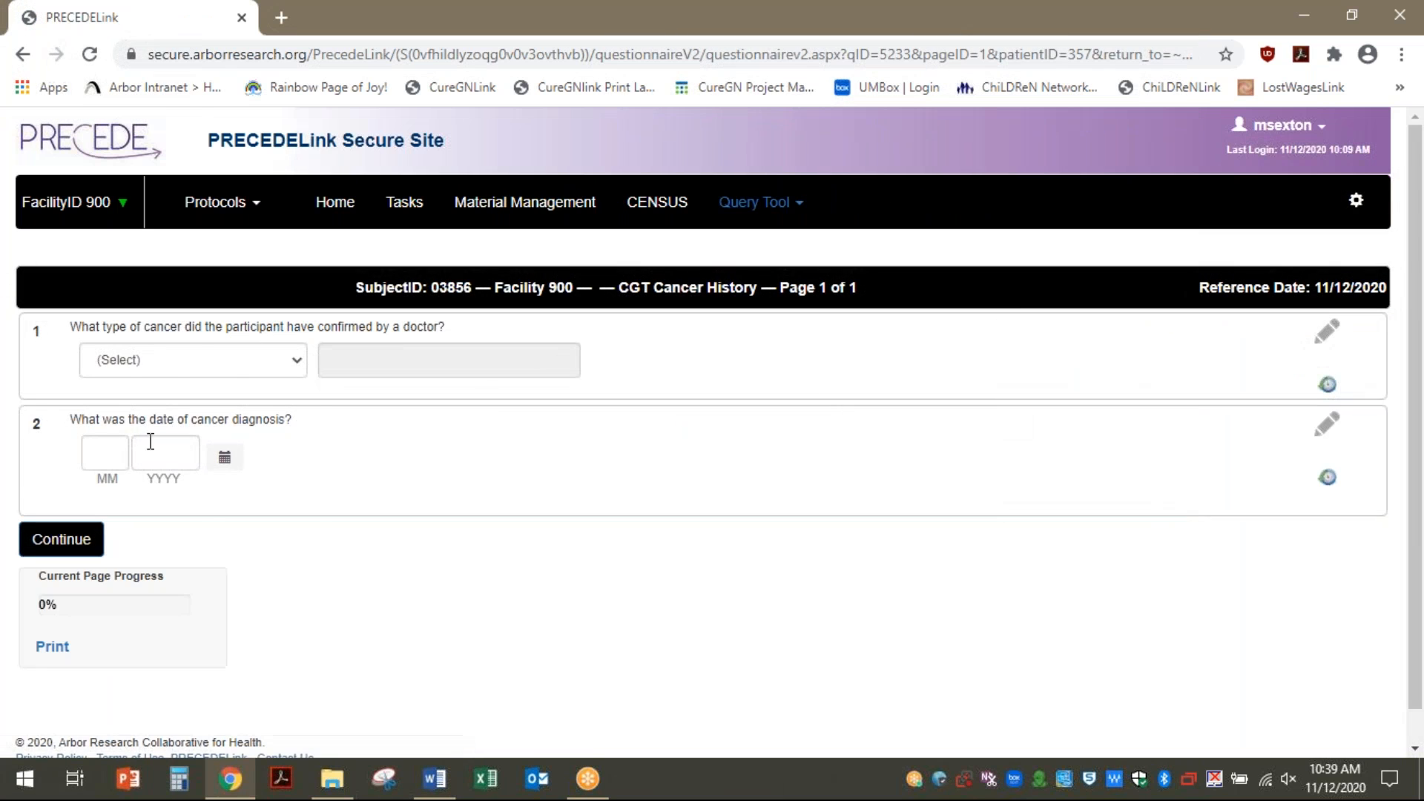
click(289, 364)
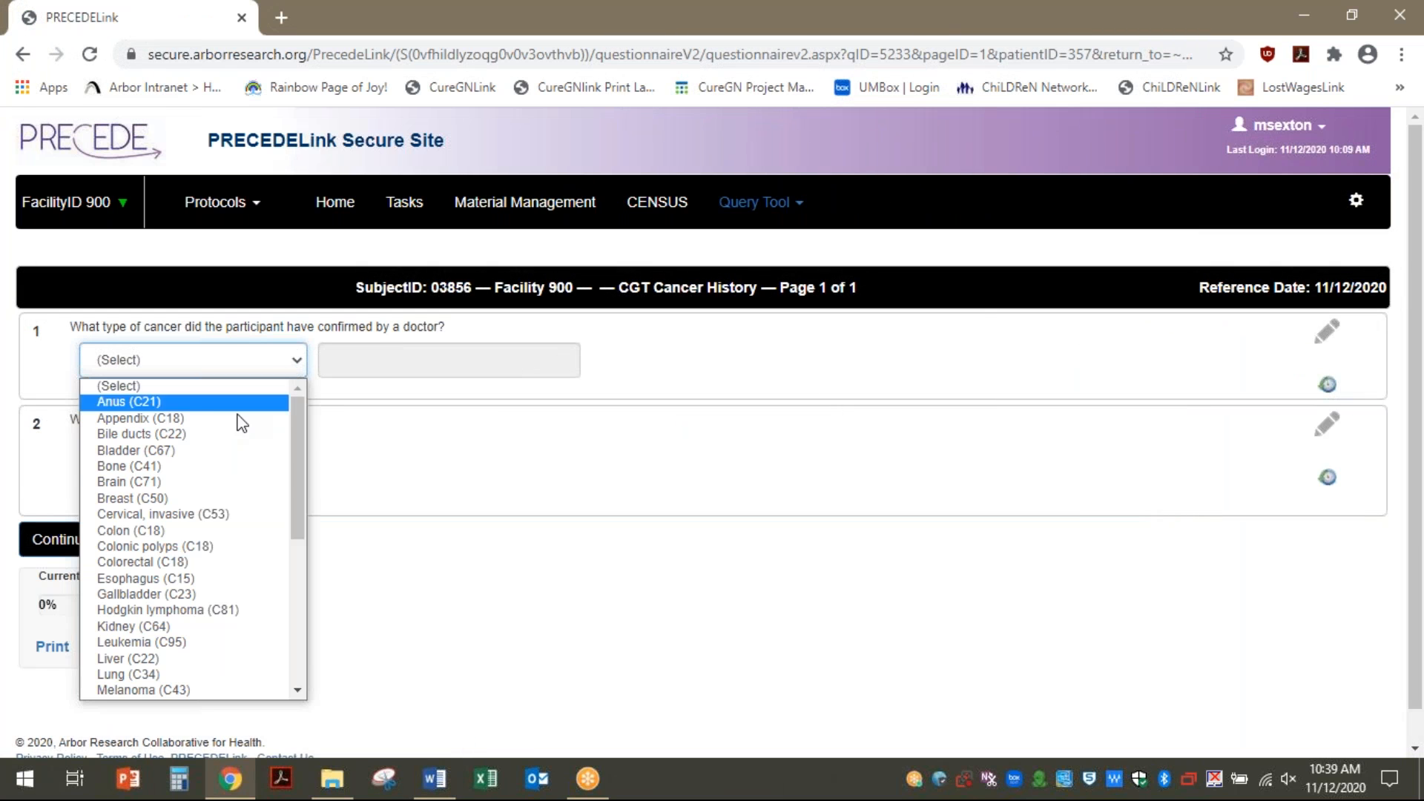
click(191, 498)
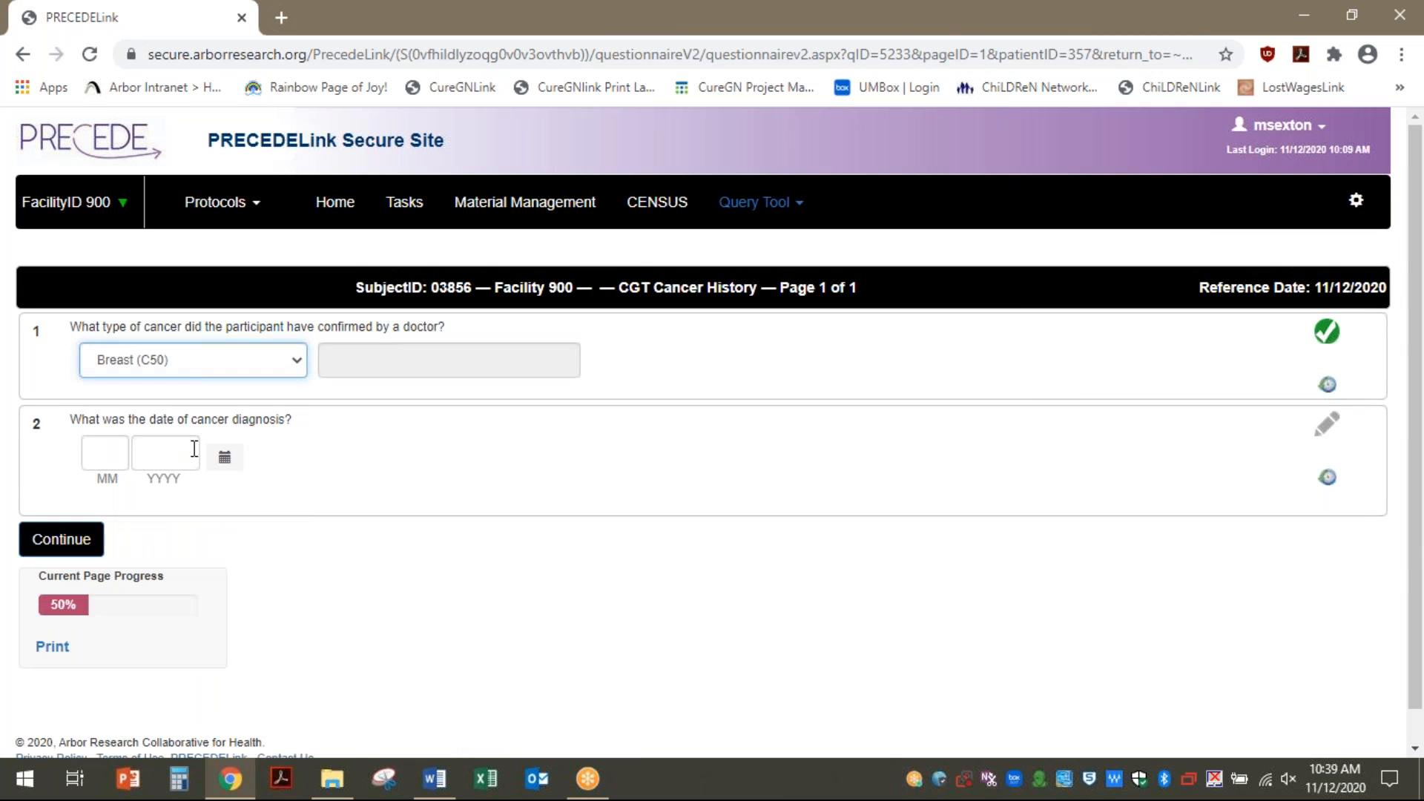
click(235, 460)
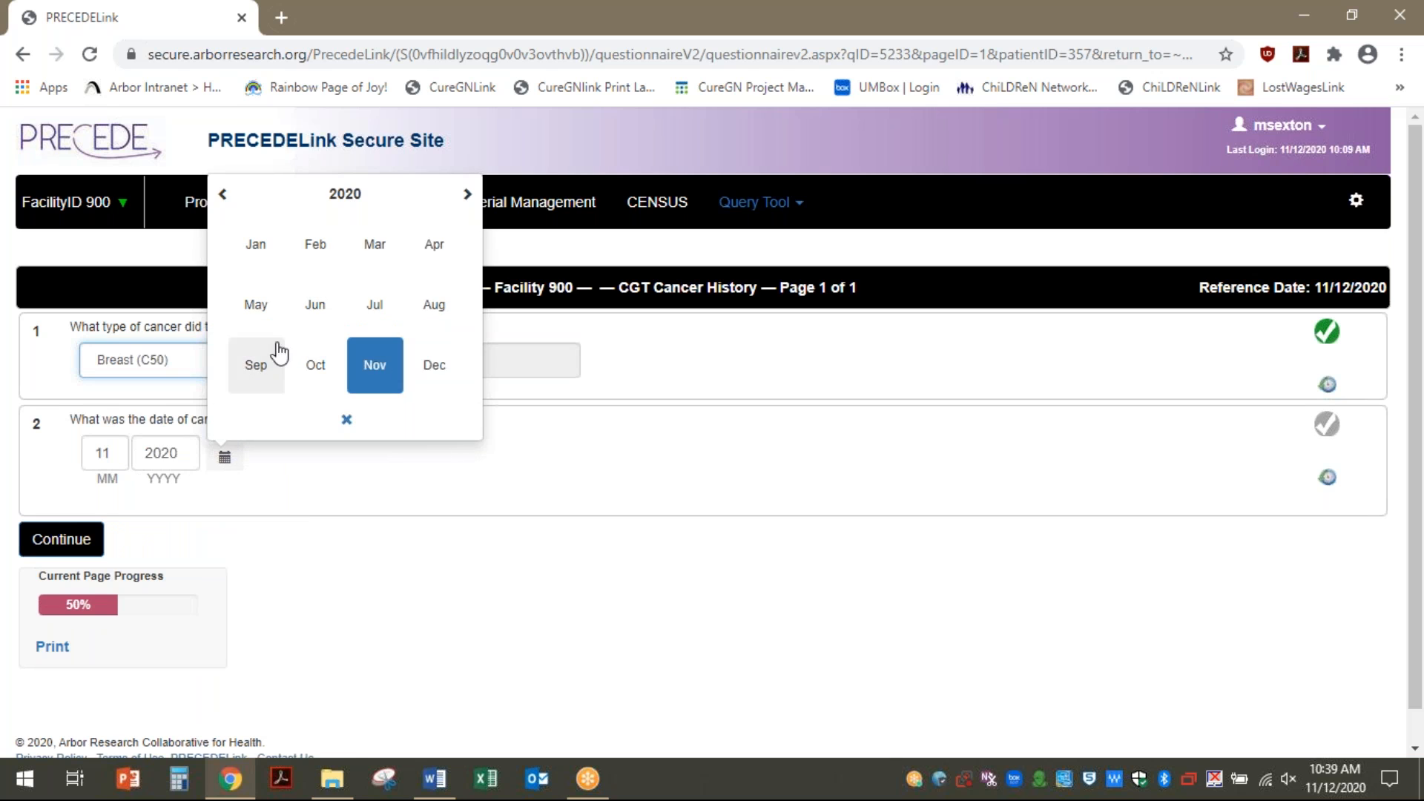
click(312, 246)
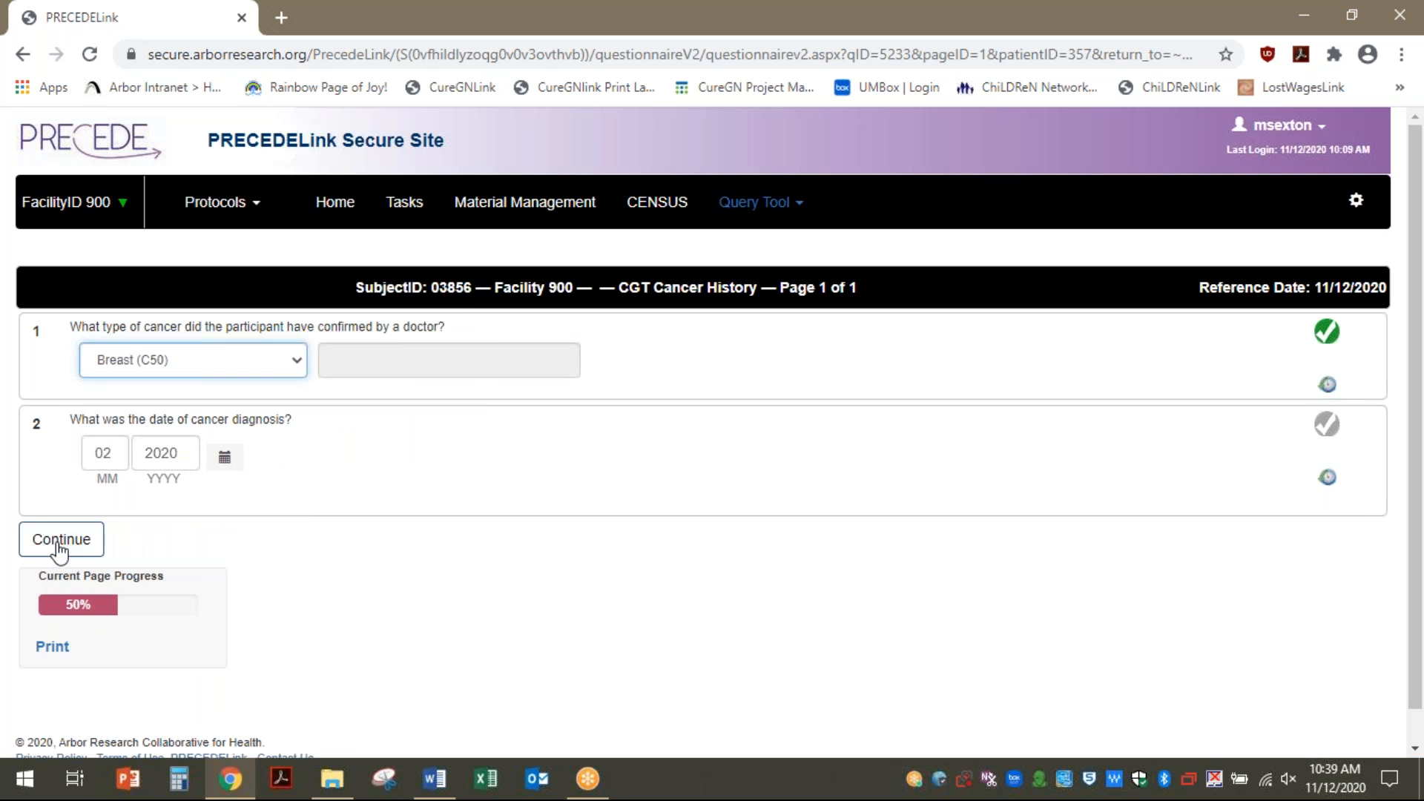
click(59, 548)
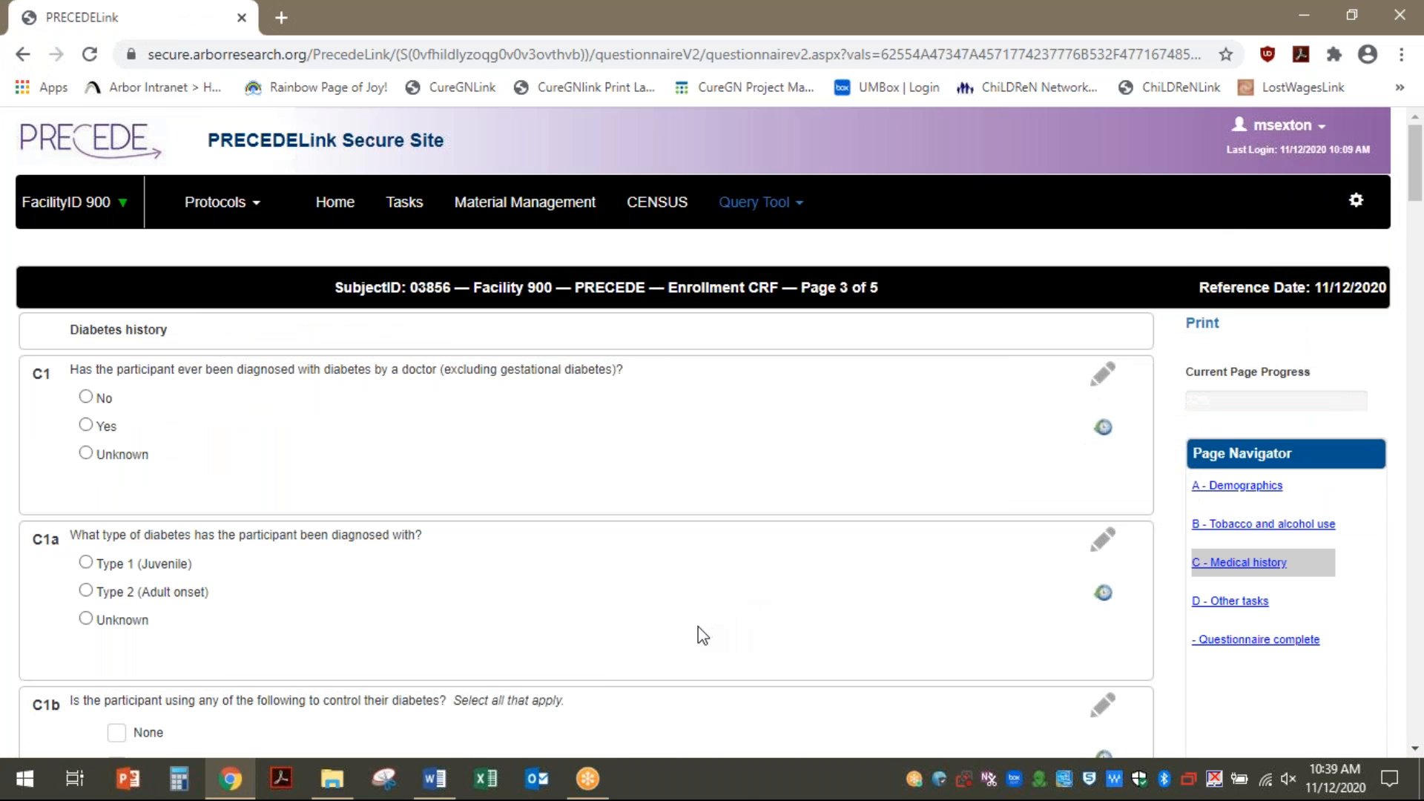
Add a second-degree family cancer entry under C6a and submit it blank
scroll(699, 635, down, 10)
scroll(698, 641, down, 20)
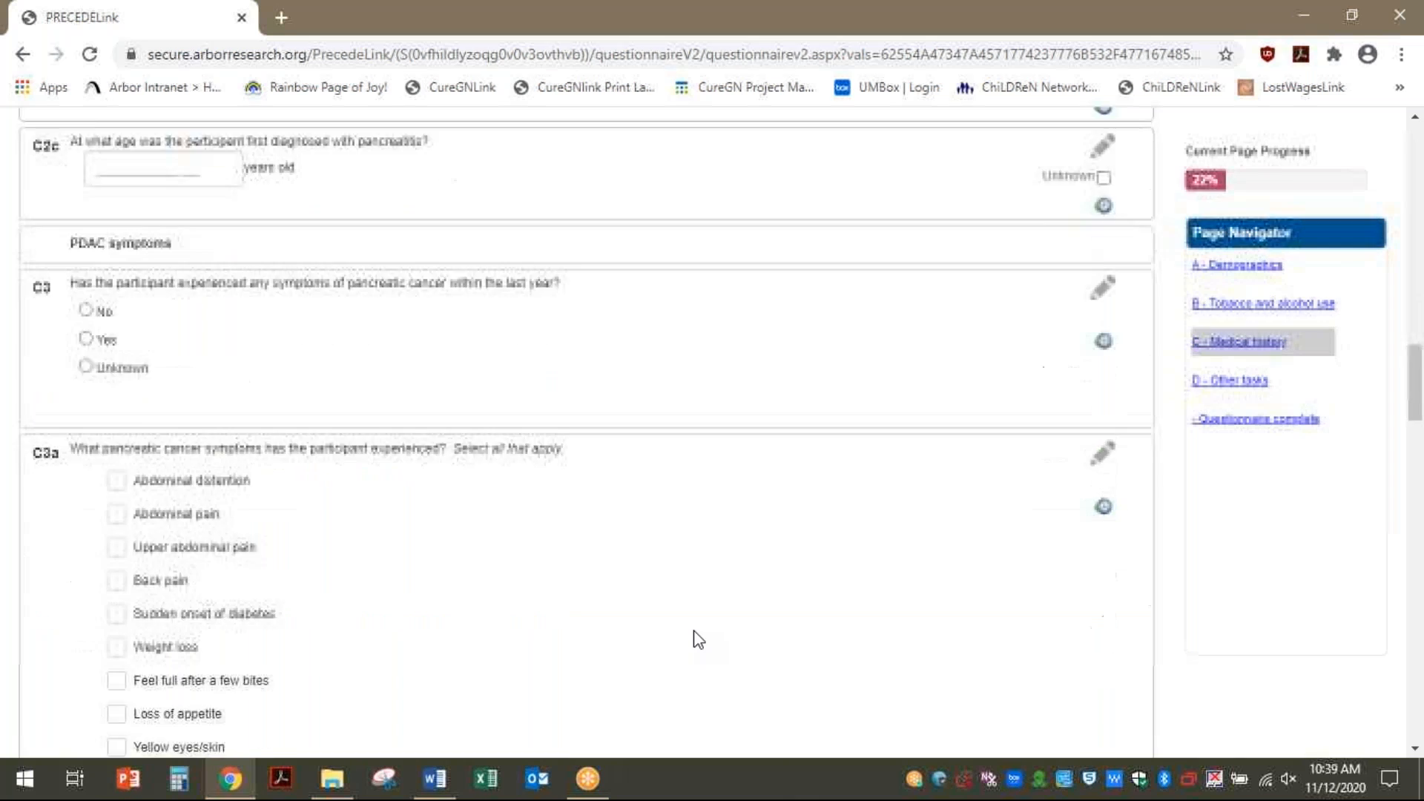
scroll(695, 632, down, 7)
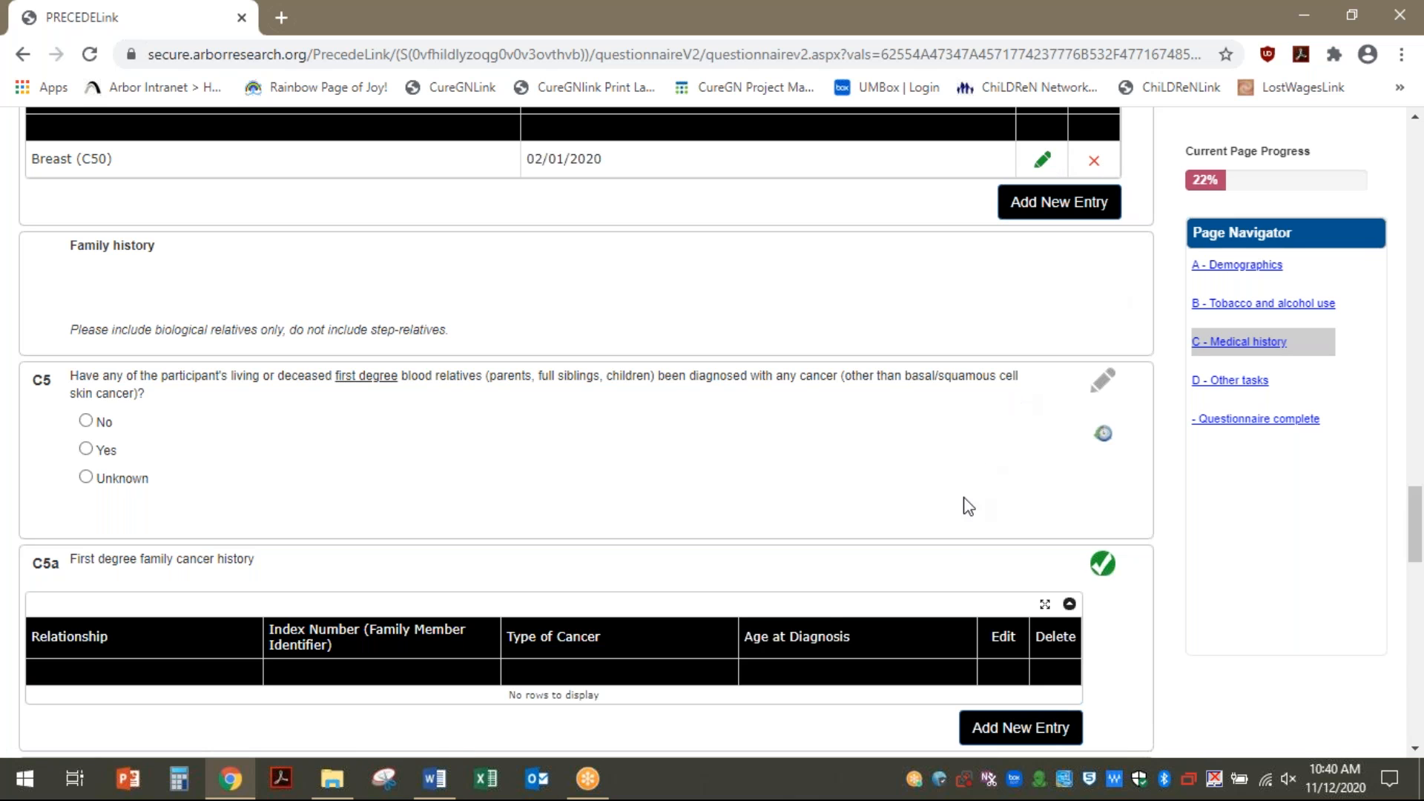
drag(1417, 500, 1421, 572)
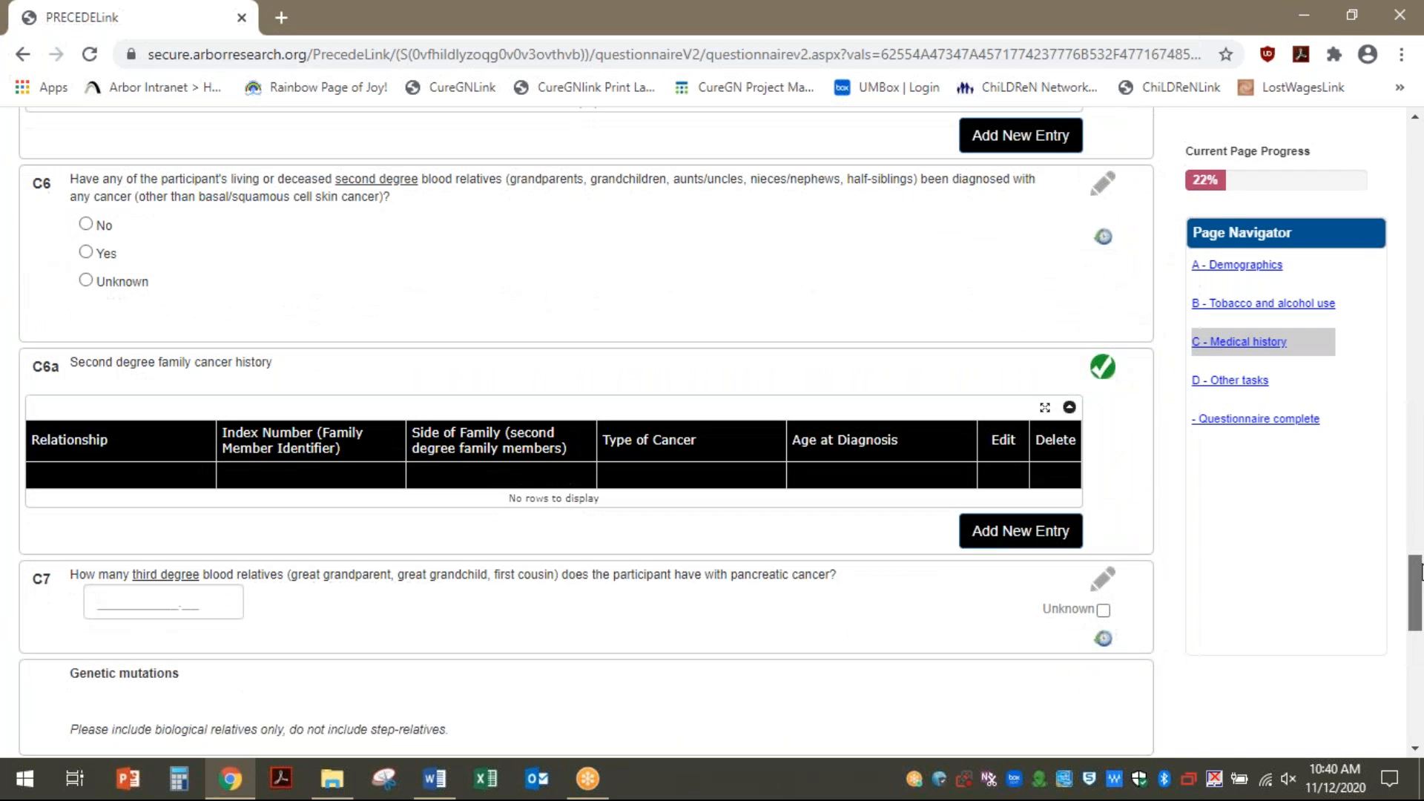
click(981, 546)
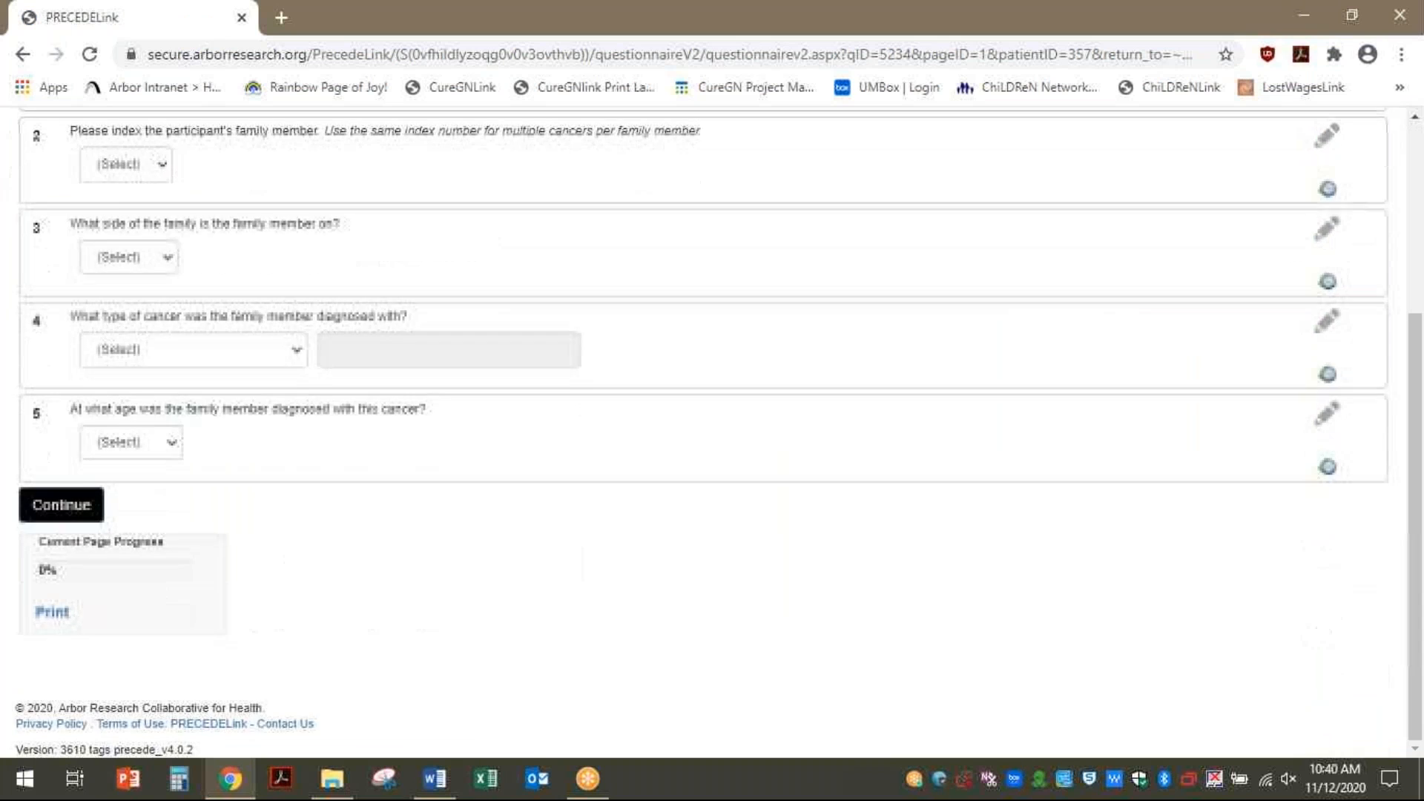
scroll(1001, 210, up, 4)
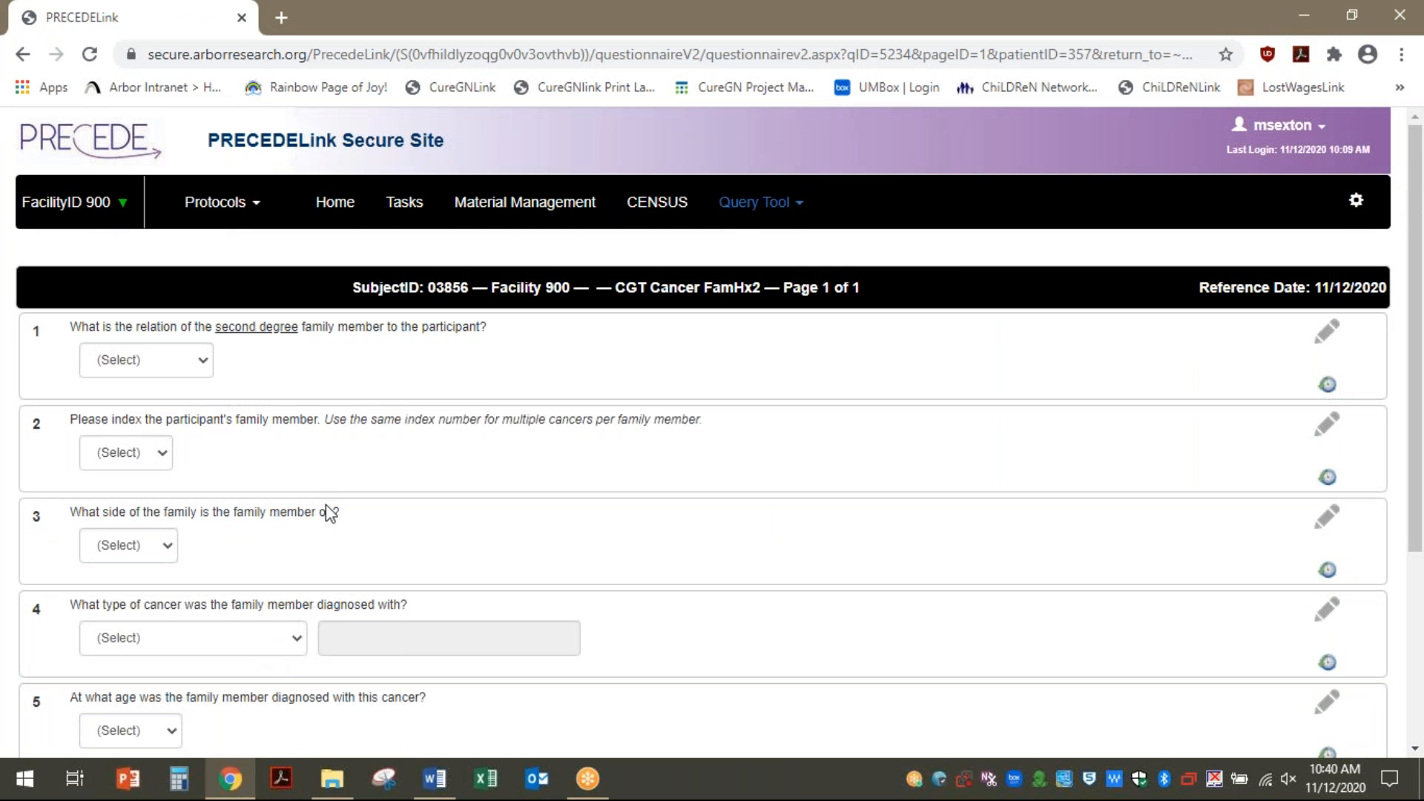
scroll(194, 586, down, 4)
click(46, 507)
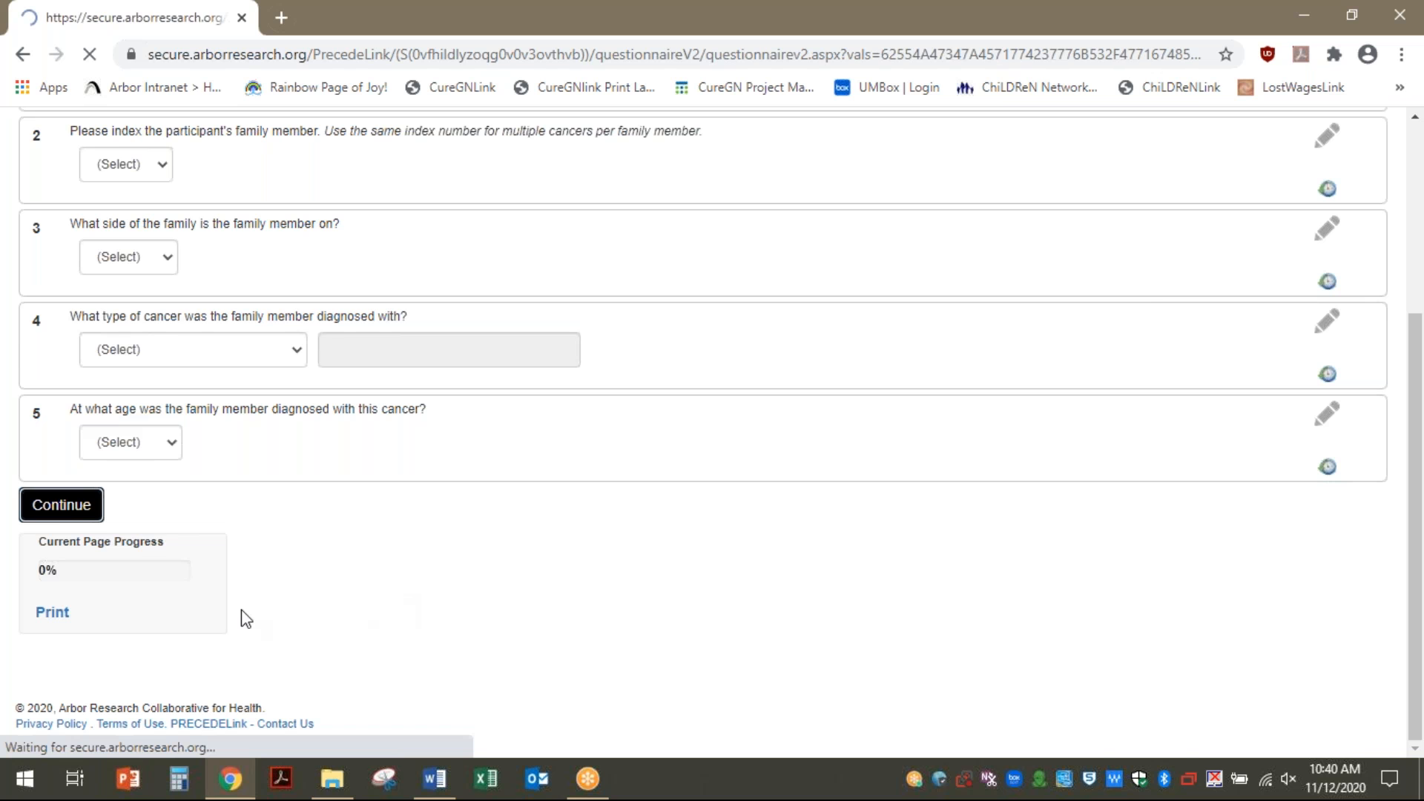
Delete the blank second-degree family entry and confirm the removal
scroll(788, 641, down, 20)
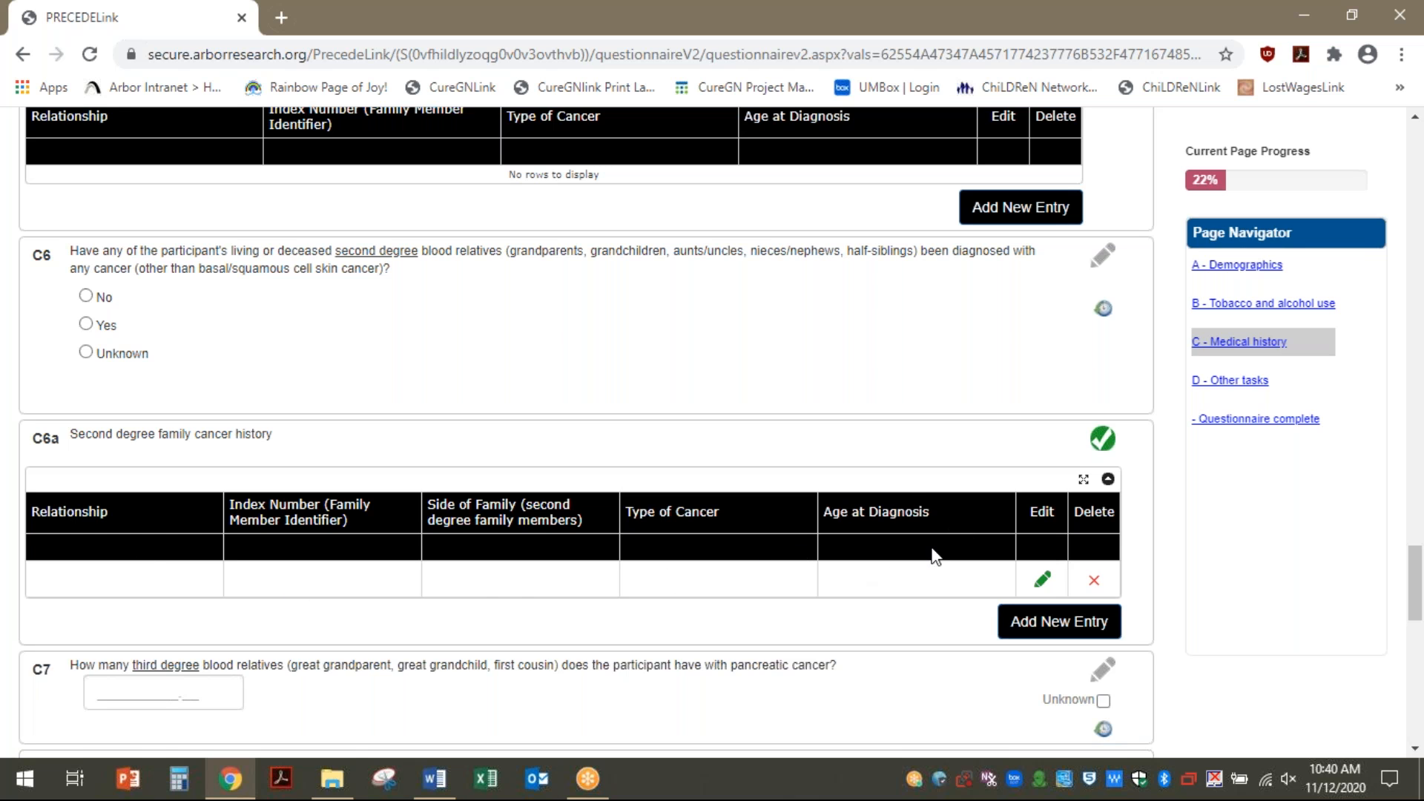
click(1095, 586)
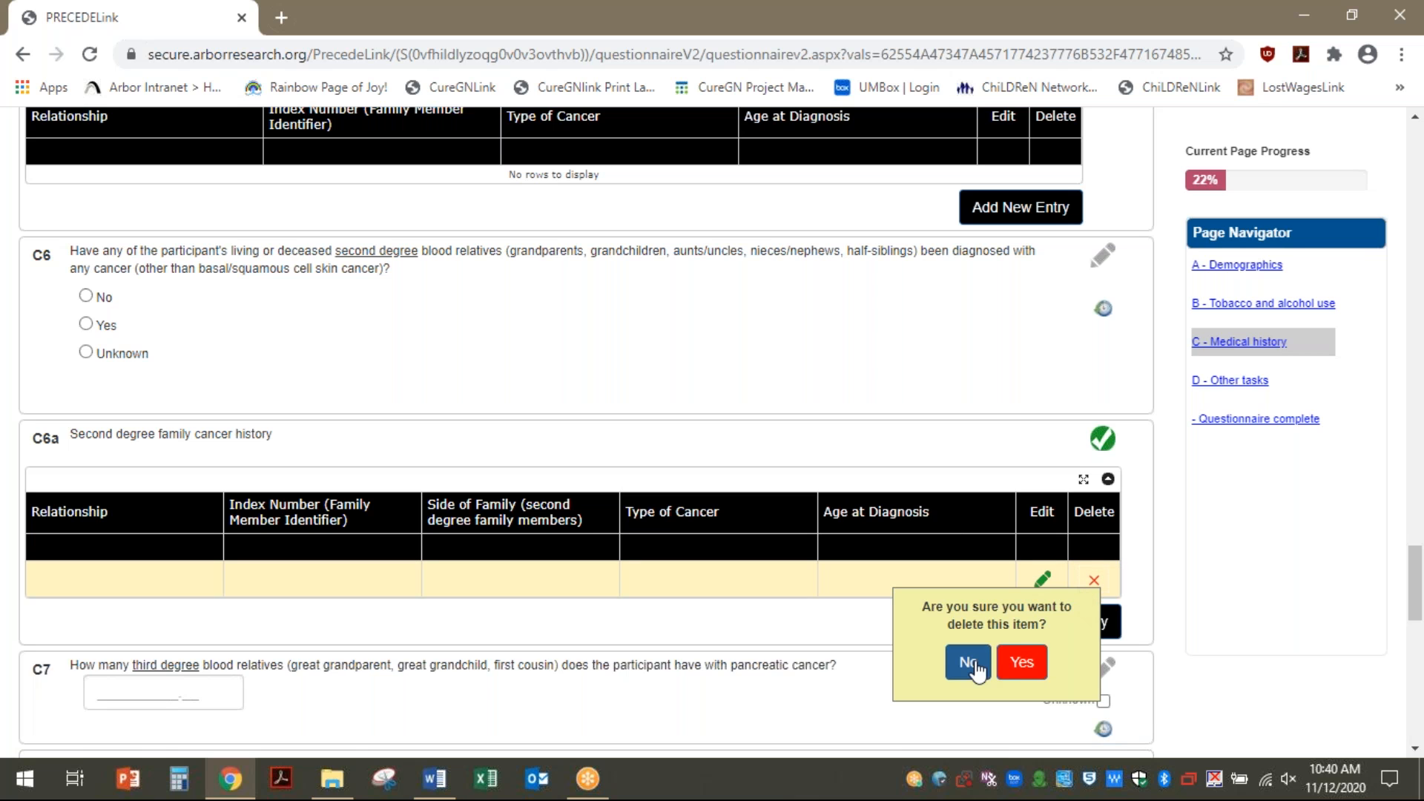
click(1021, 663)
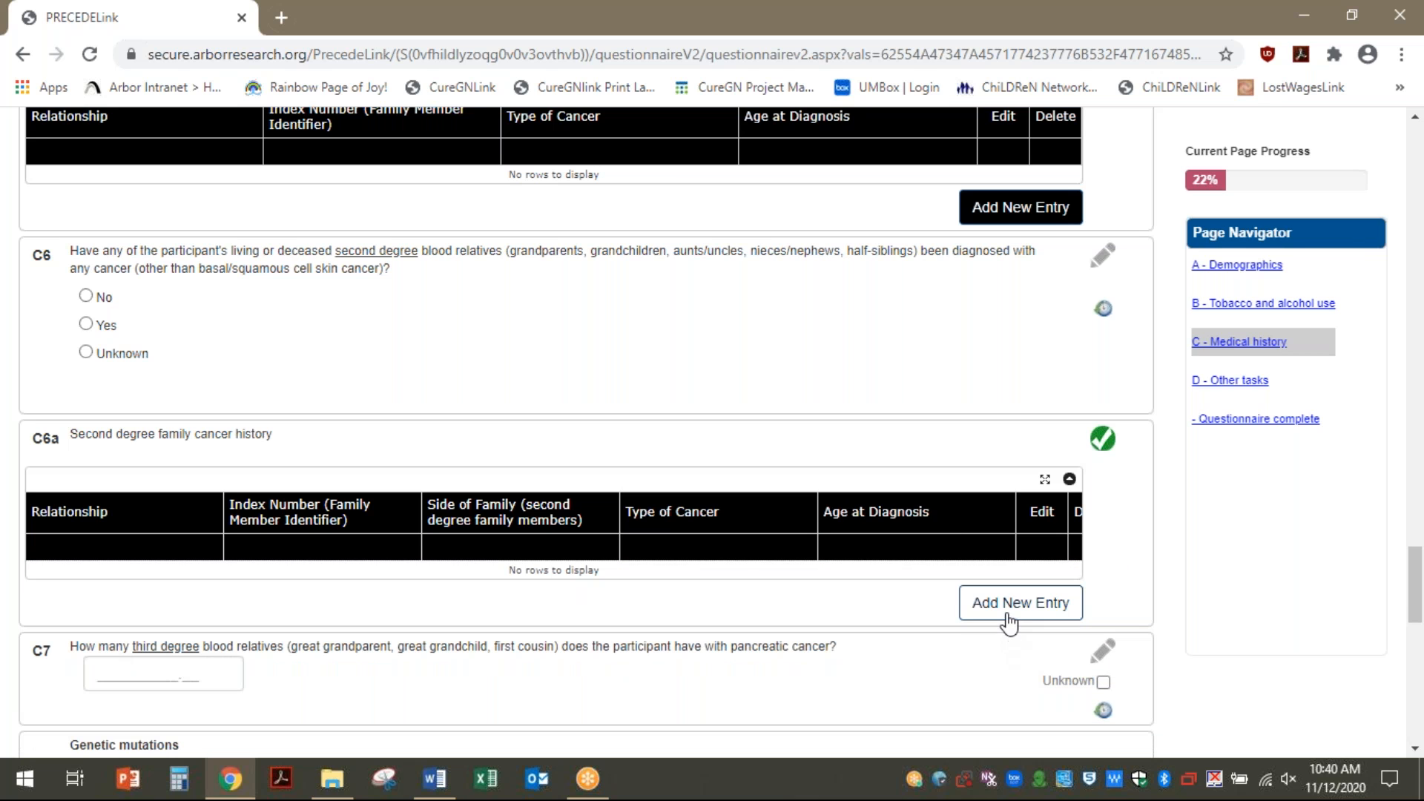
scroll(773, 486, down, 7)
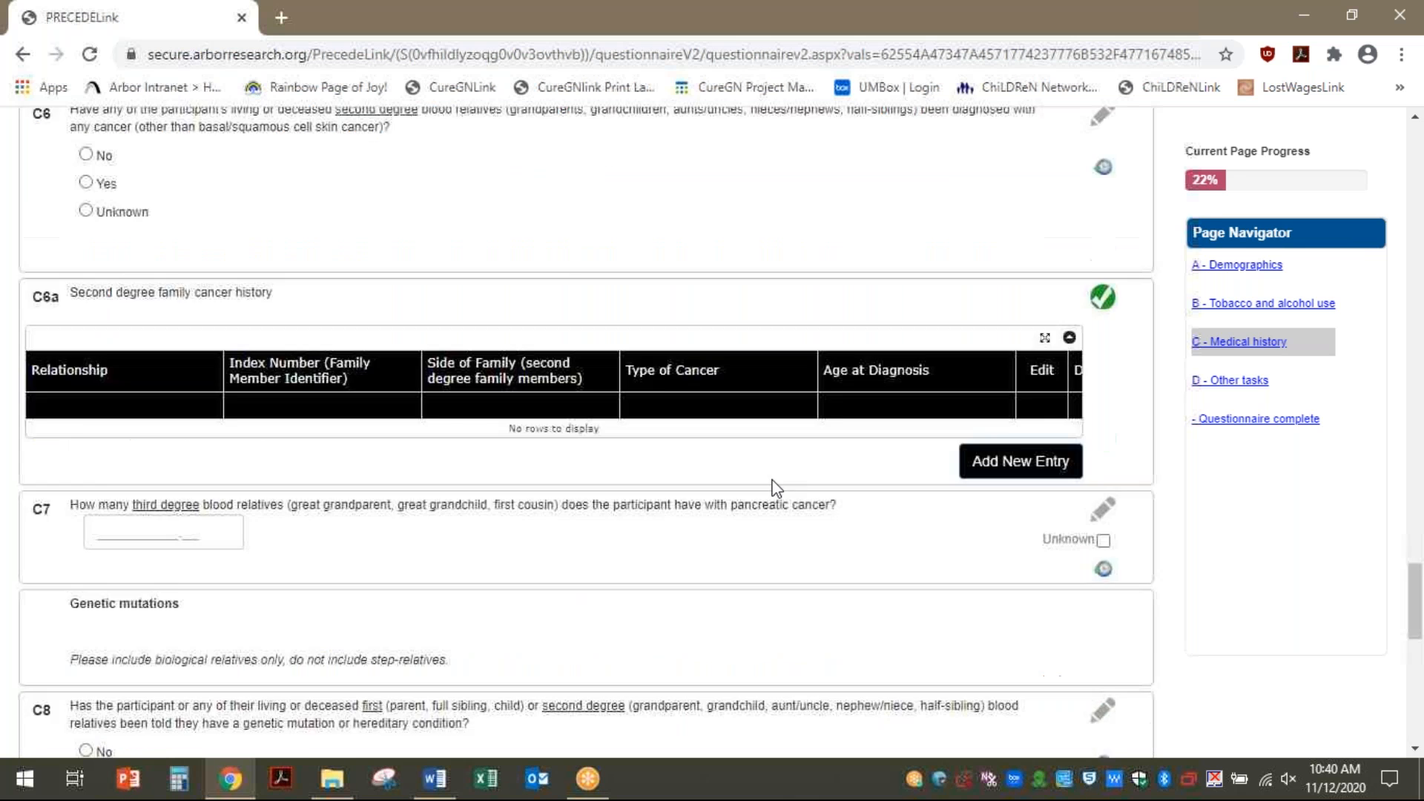
scroll(774, 487, down, 7)
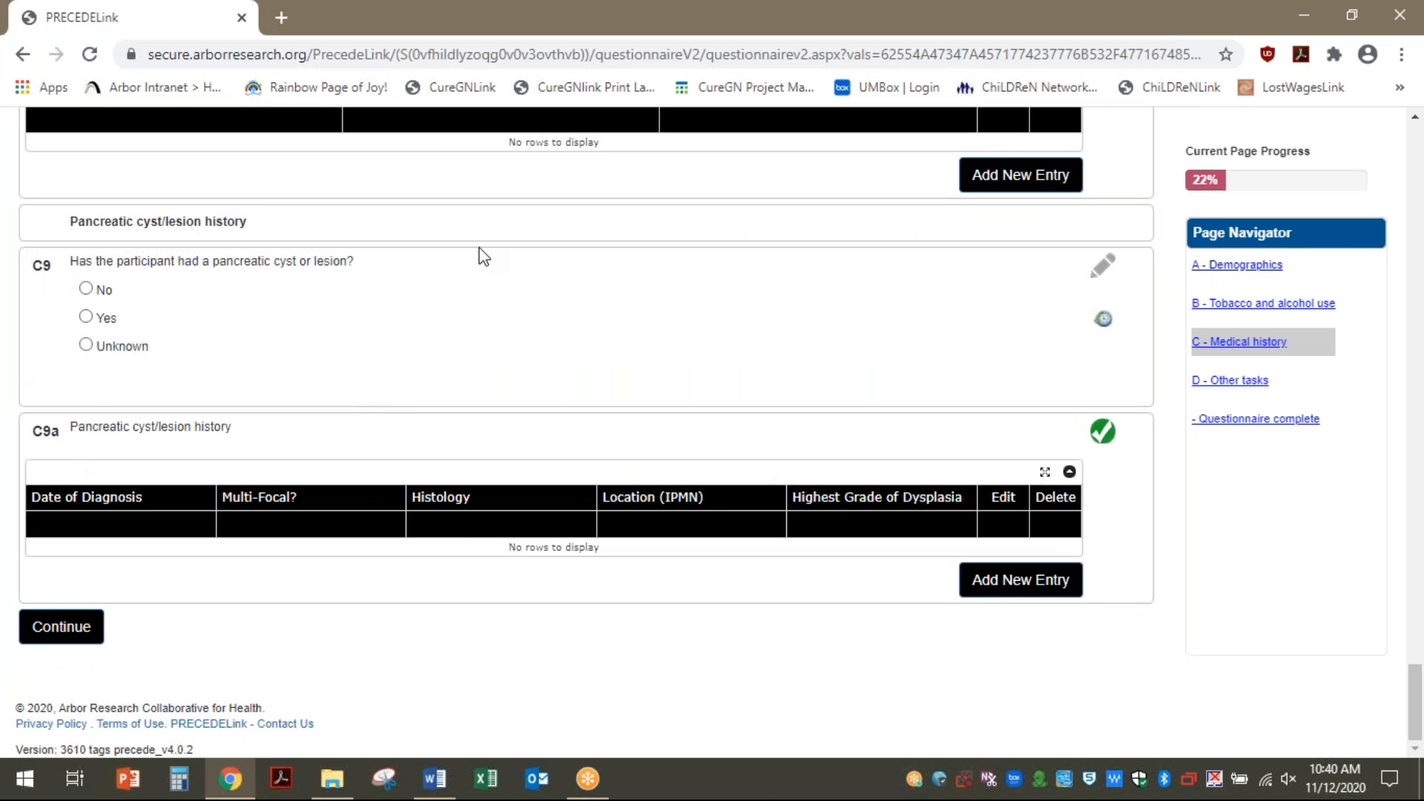
Review the 'D - Other tasks' page, then answer Yes to Questionnaire complete
click(1234, 382)
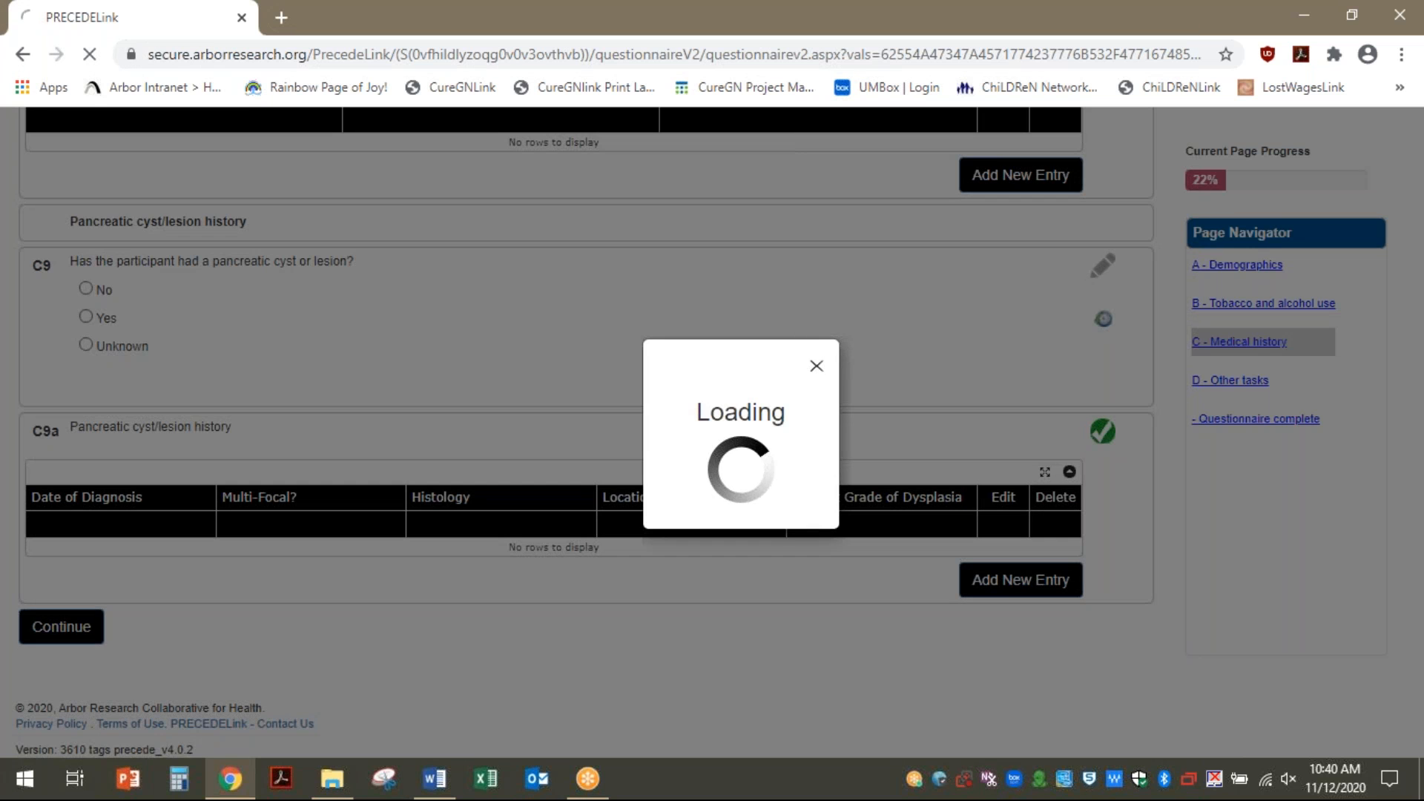
scroll(411, 595, down, 7)
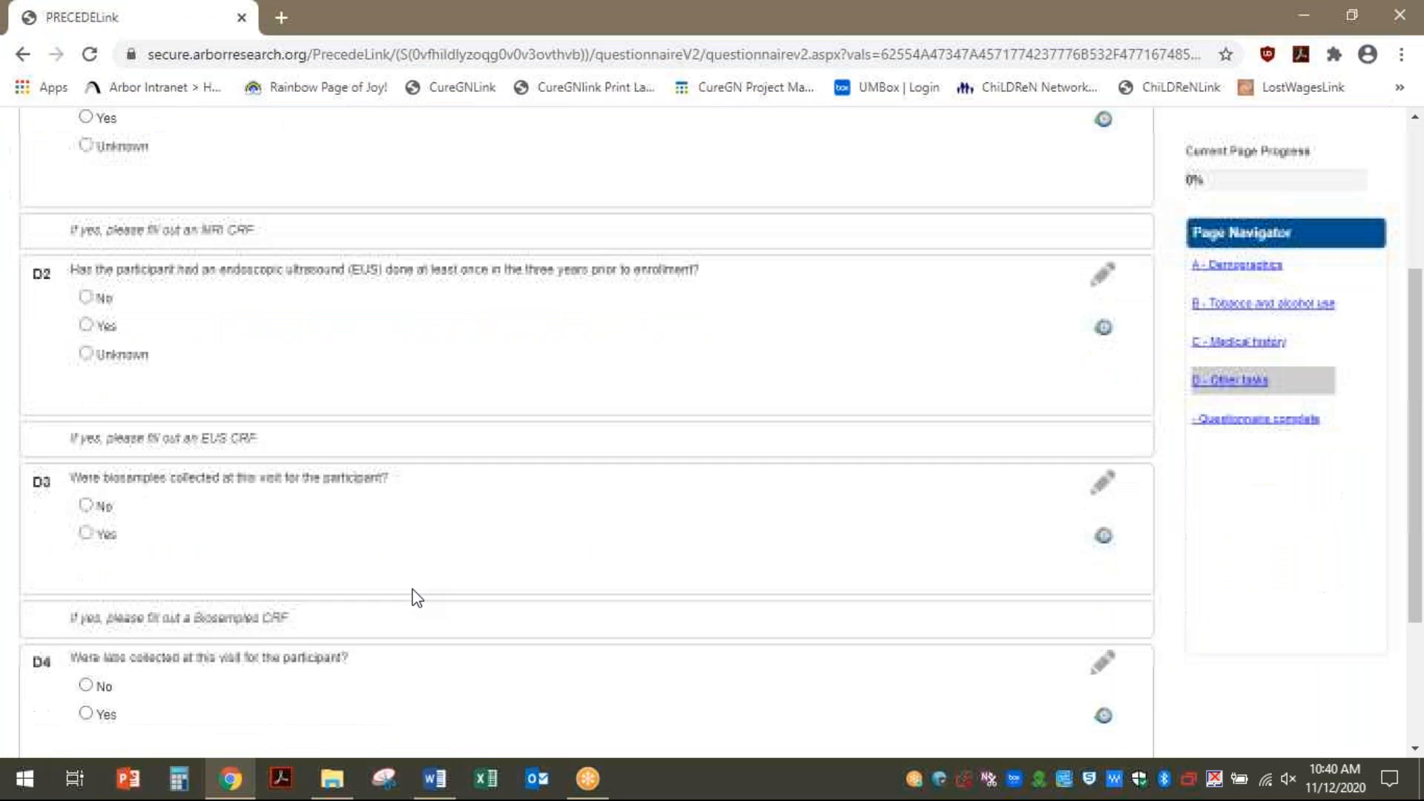
scroll(414, 596, up, 7)
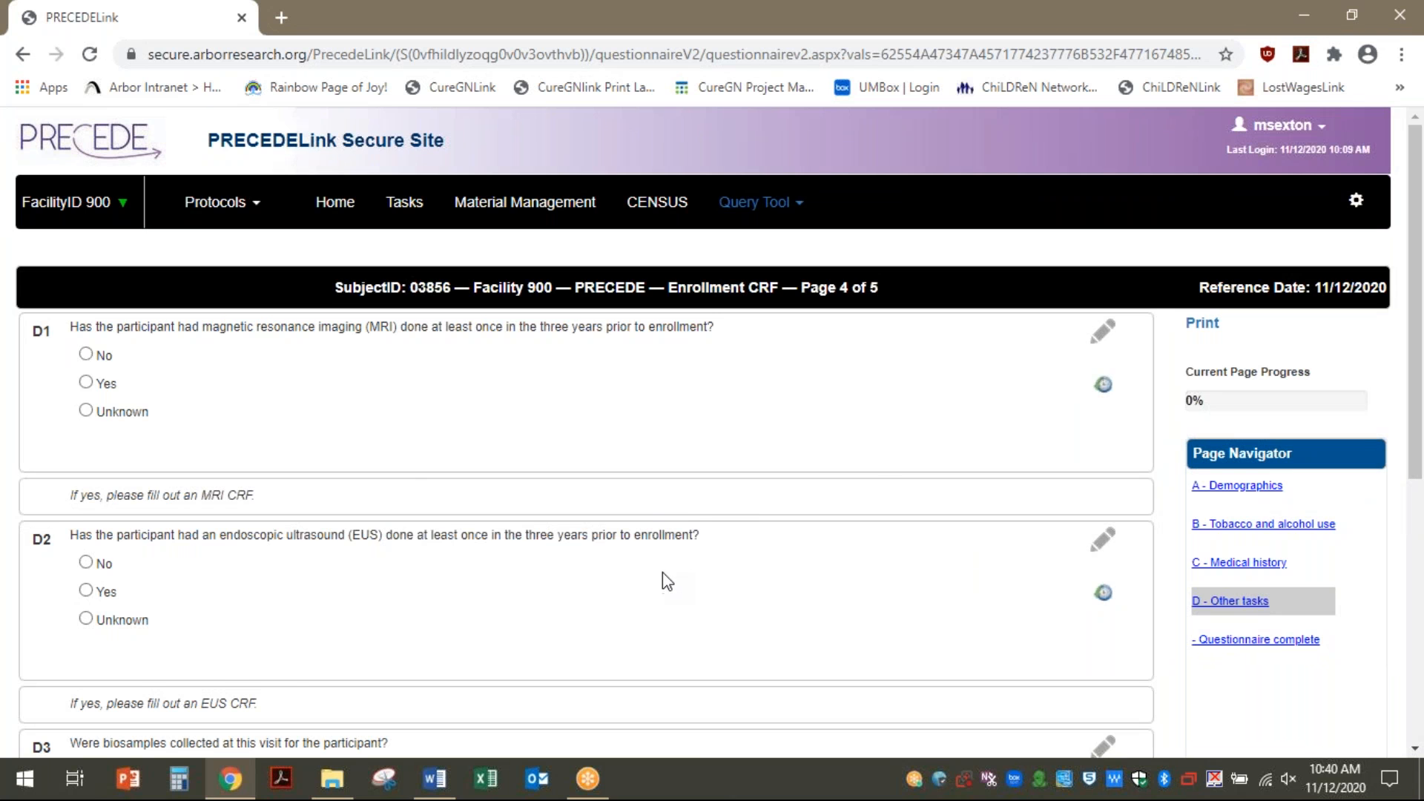
scroll(668, 579, down, 6)
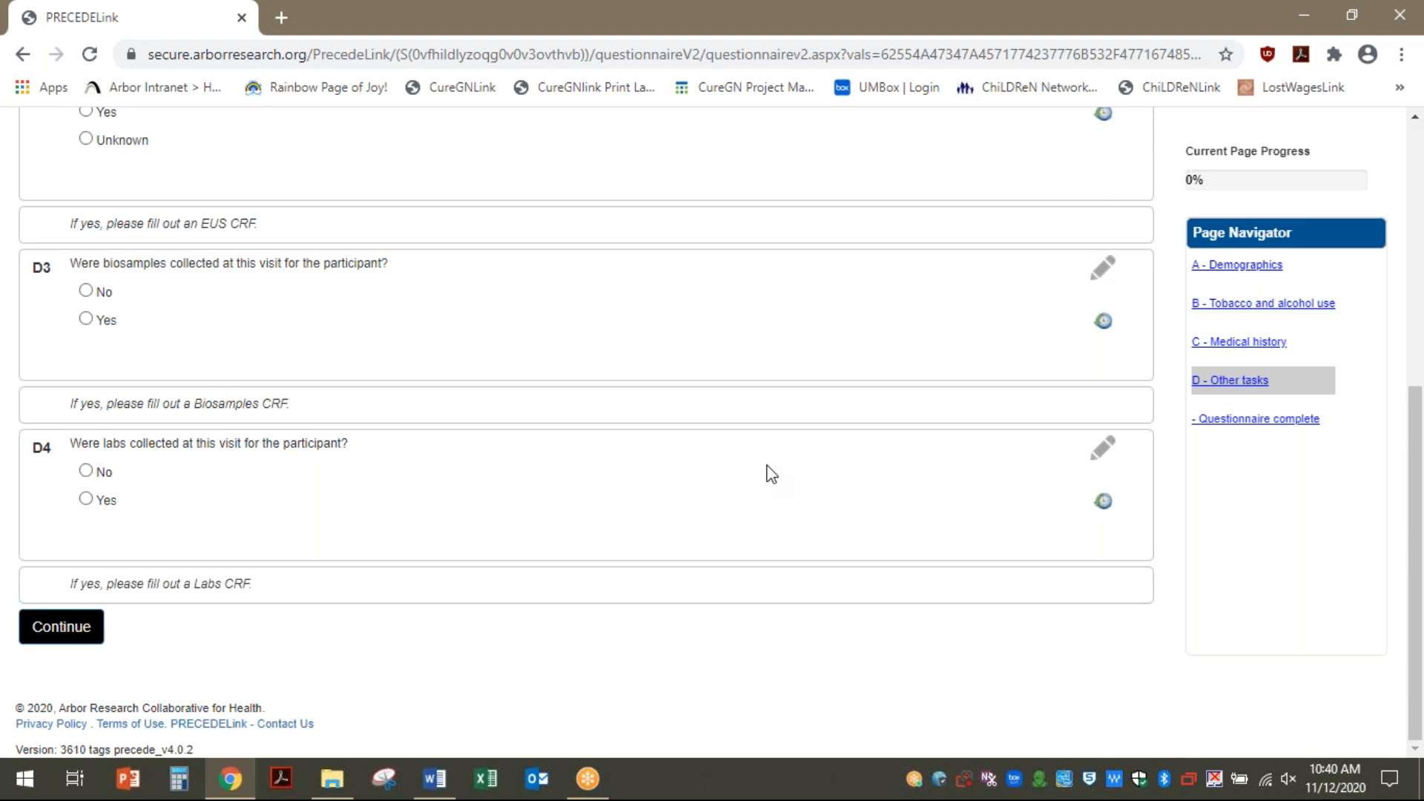
scroll(766, 467, up, 6)
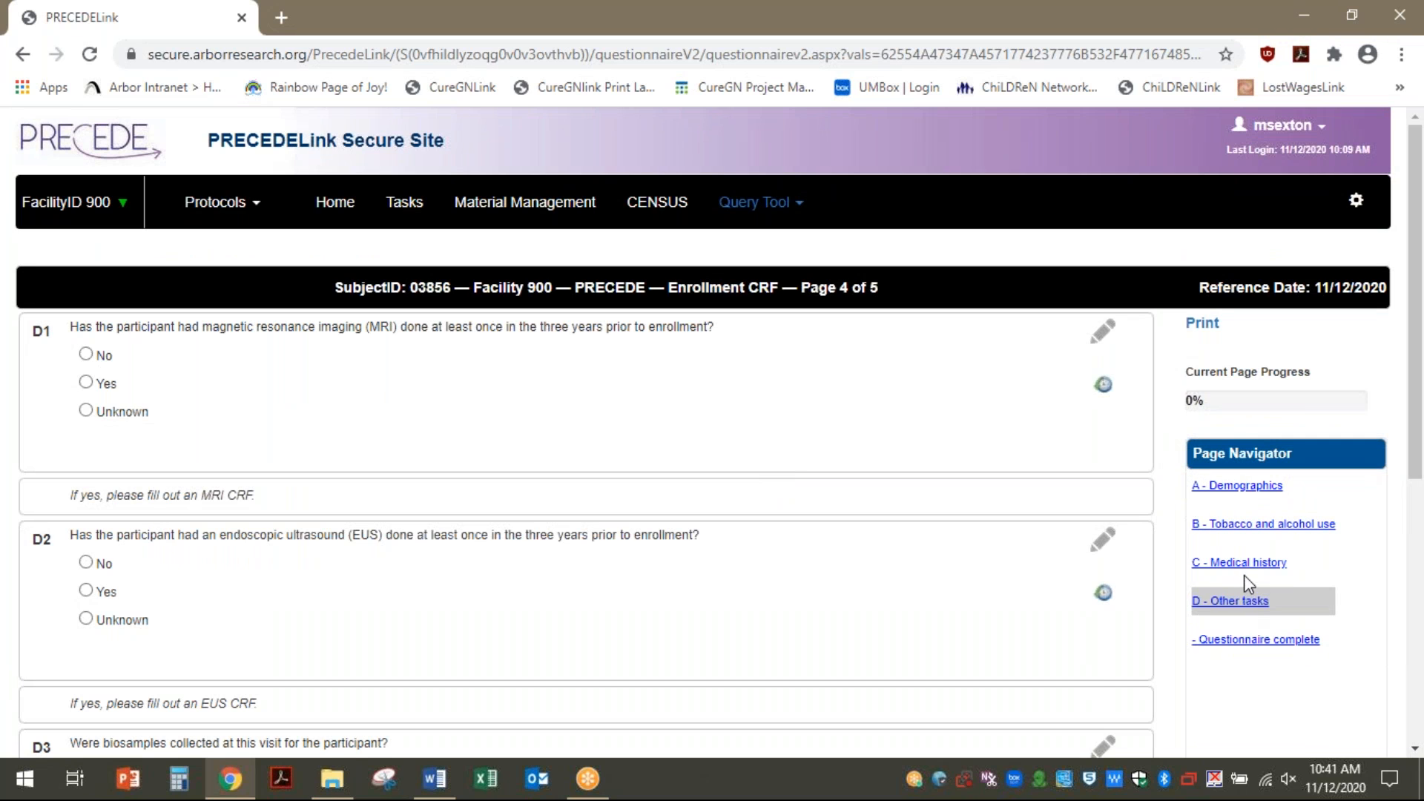
click(1200, 334)
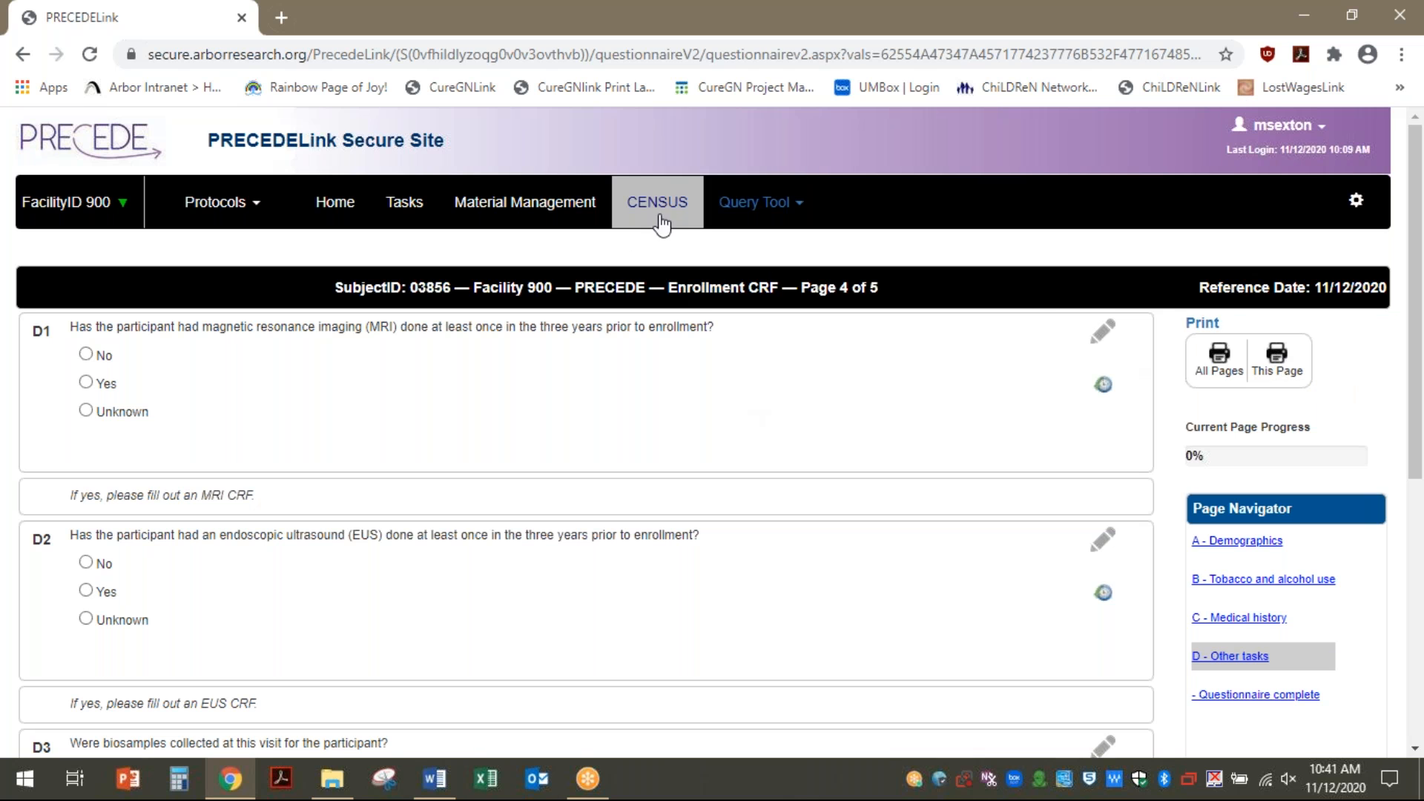
scroll(655, 413, down, 6)
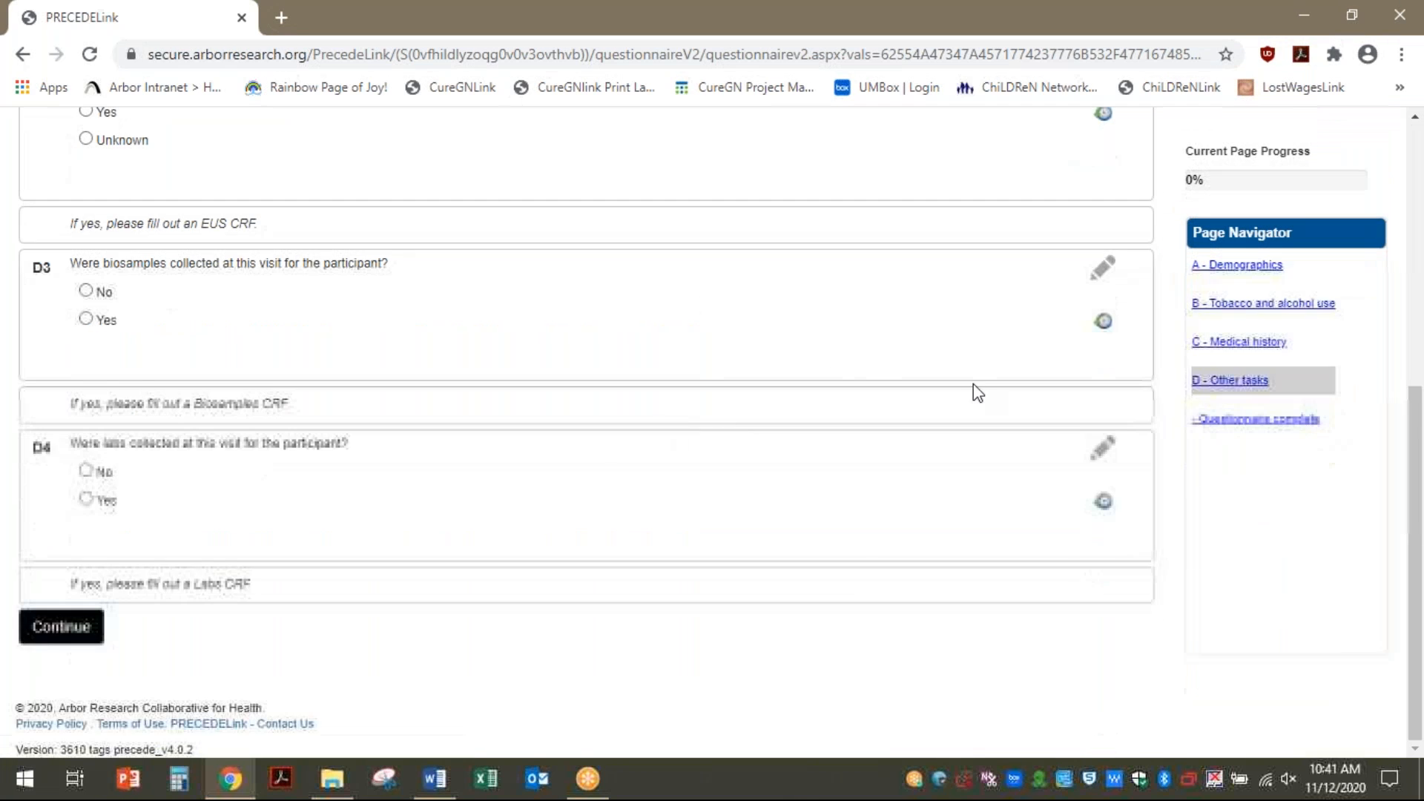
click(1241, 421)
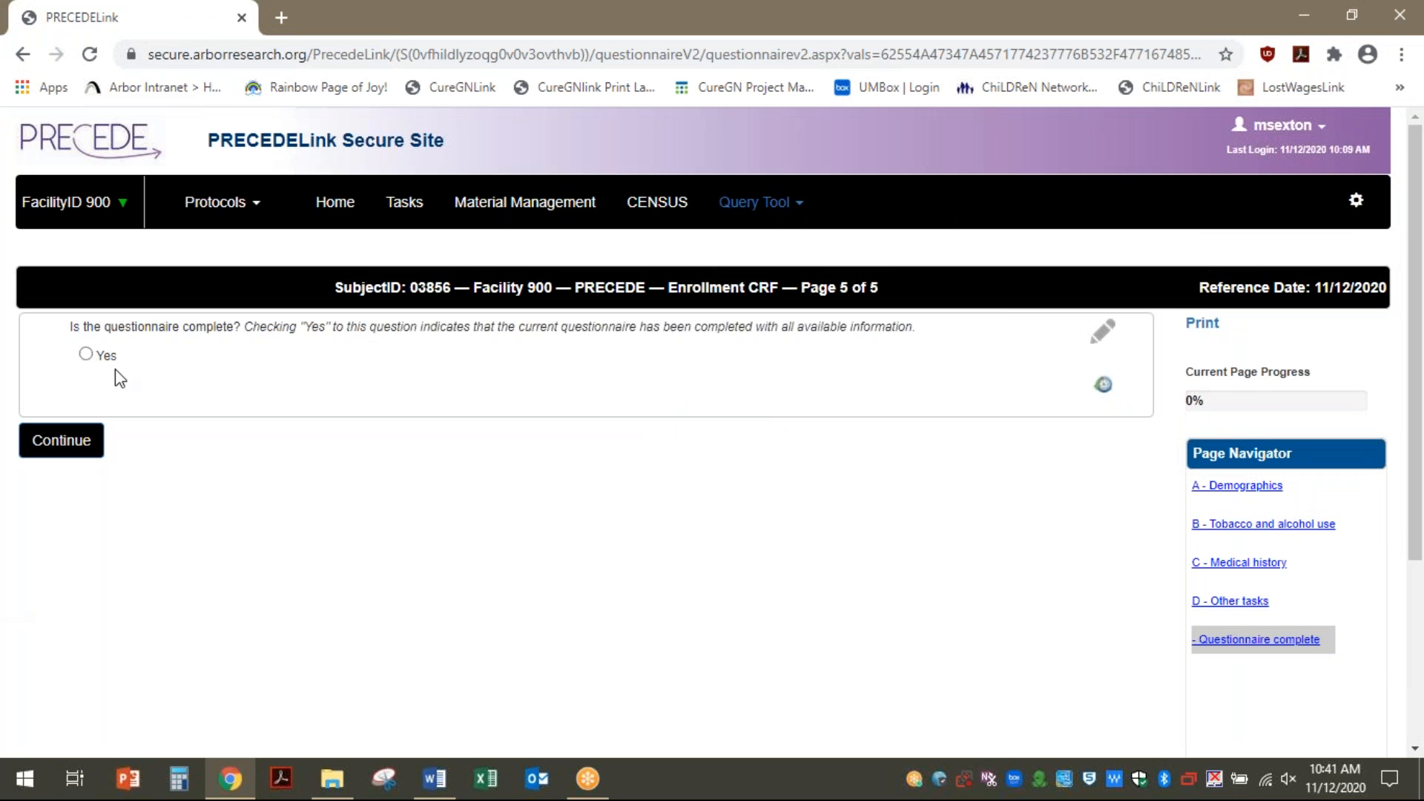
click(87, 354)
Submit the finished Enrollment CRF, check the Enrollment event's tasks, and start a new ad hoc event
click(76, 451)
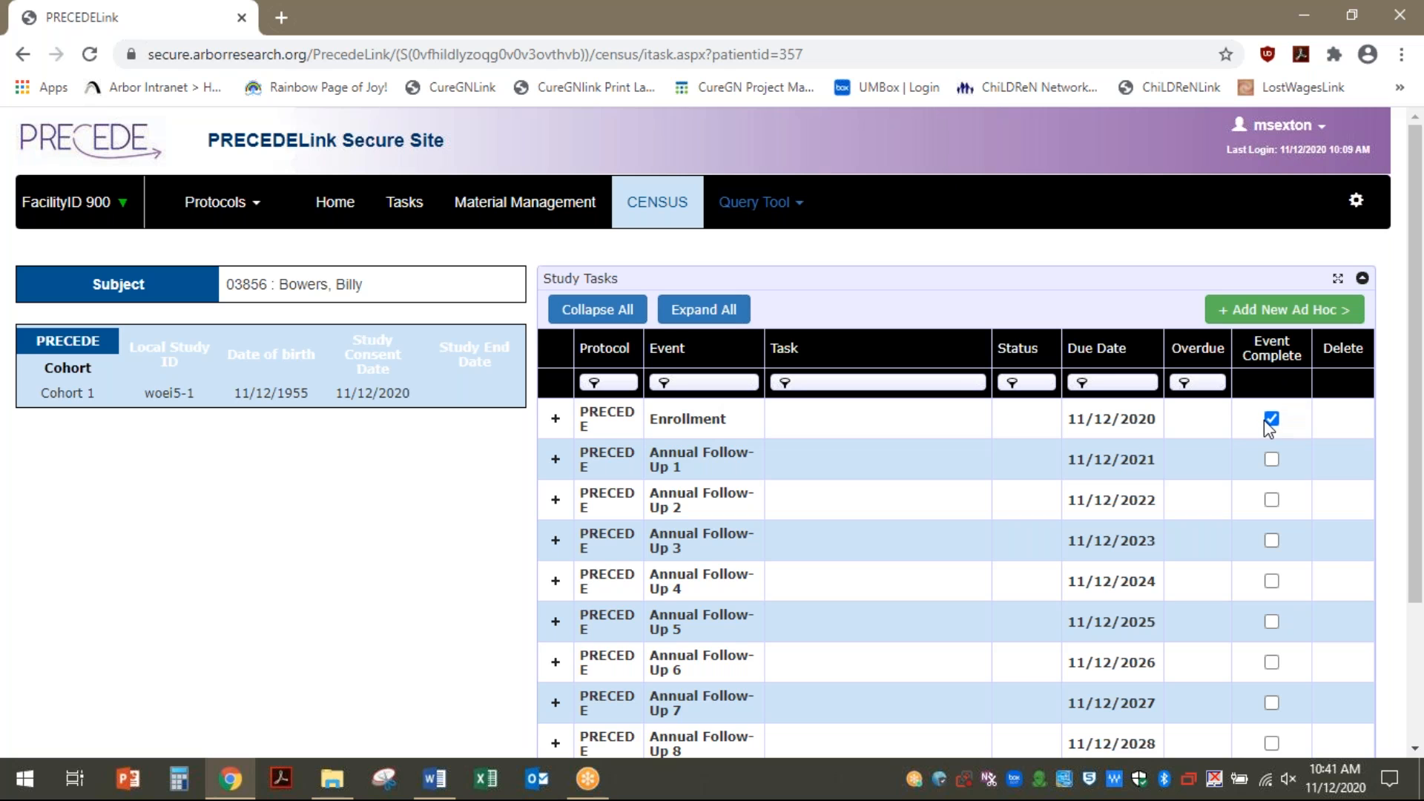
click(555, 418)
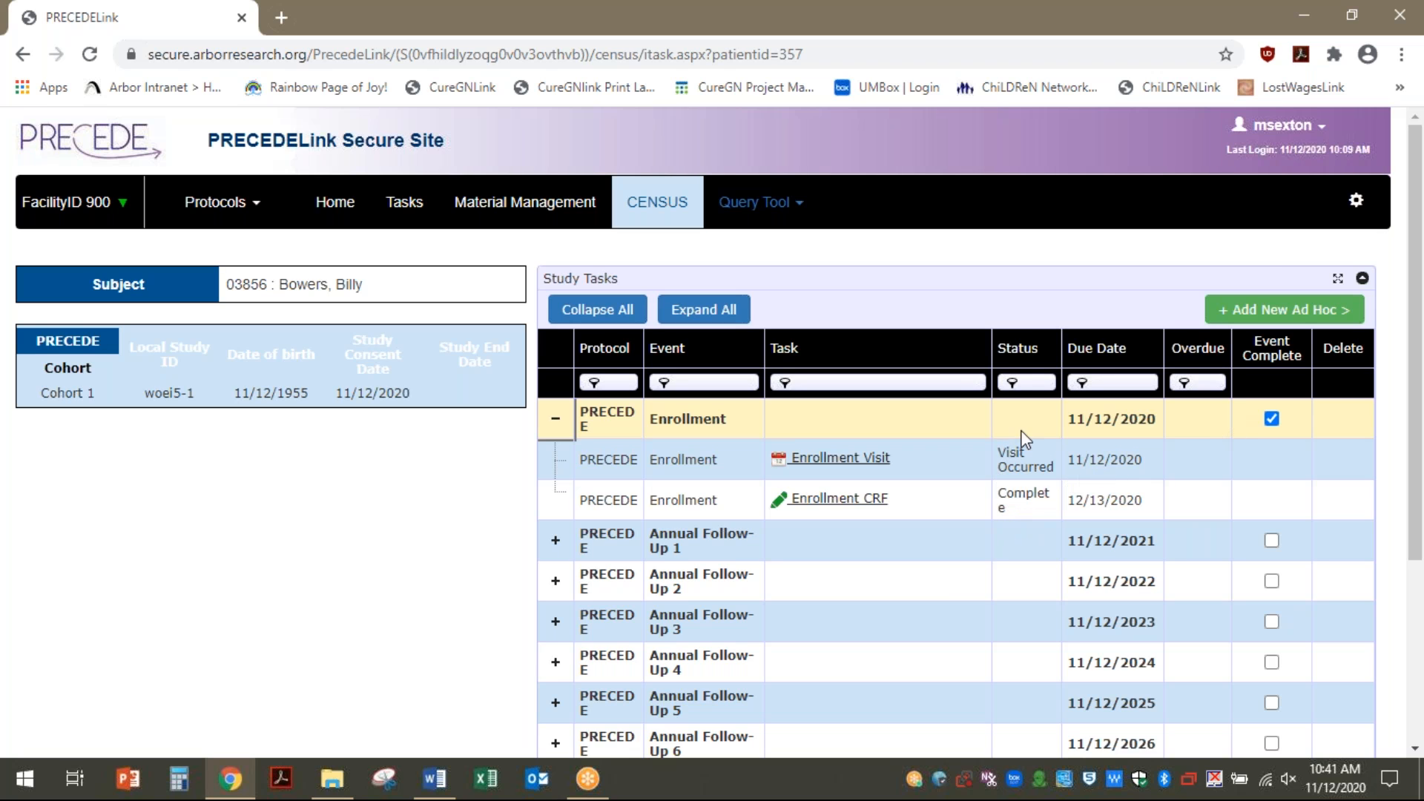
click(549, 424)
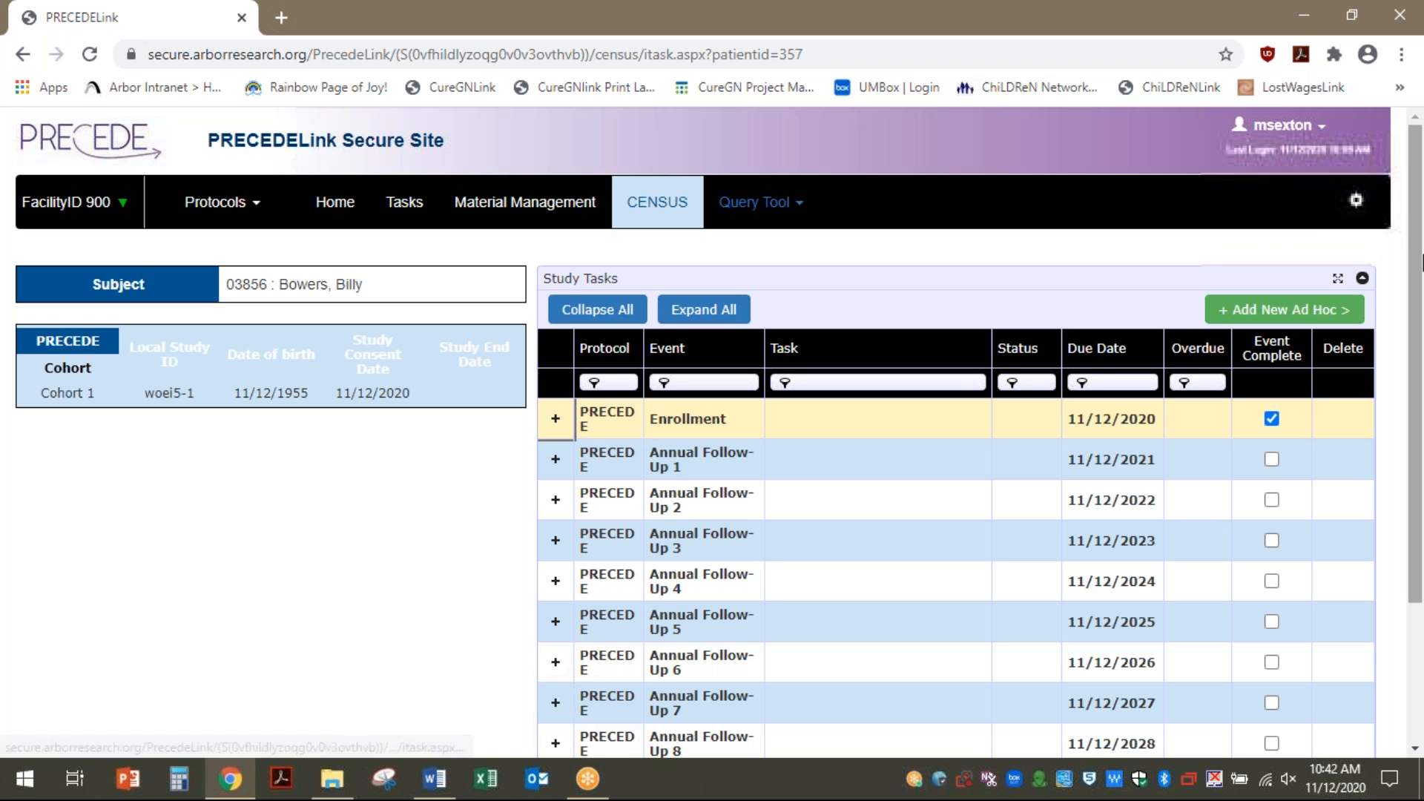
click(1271, 313)
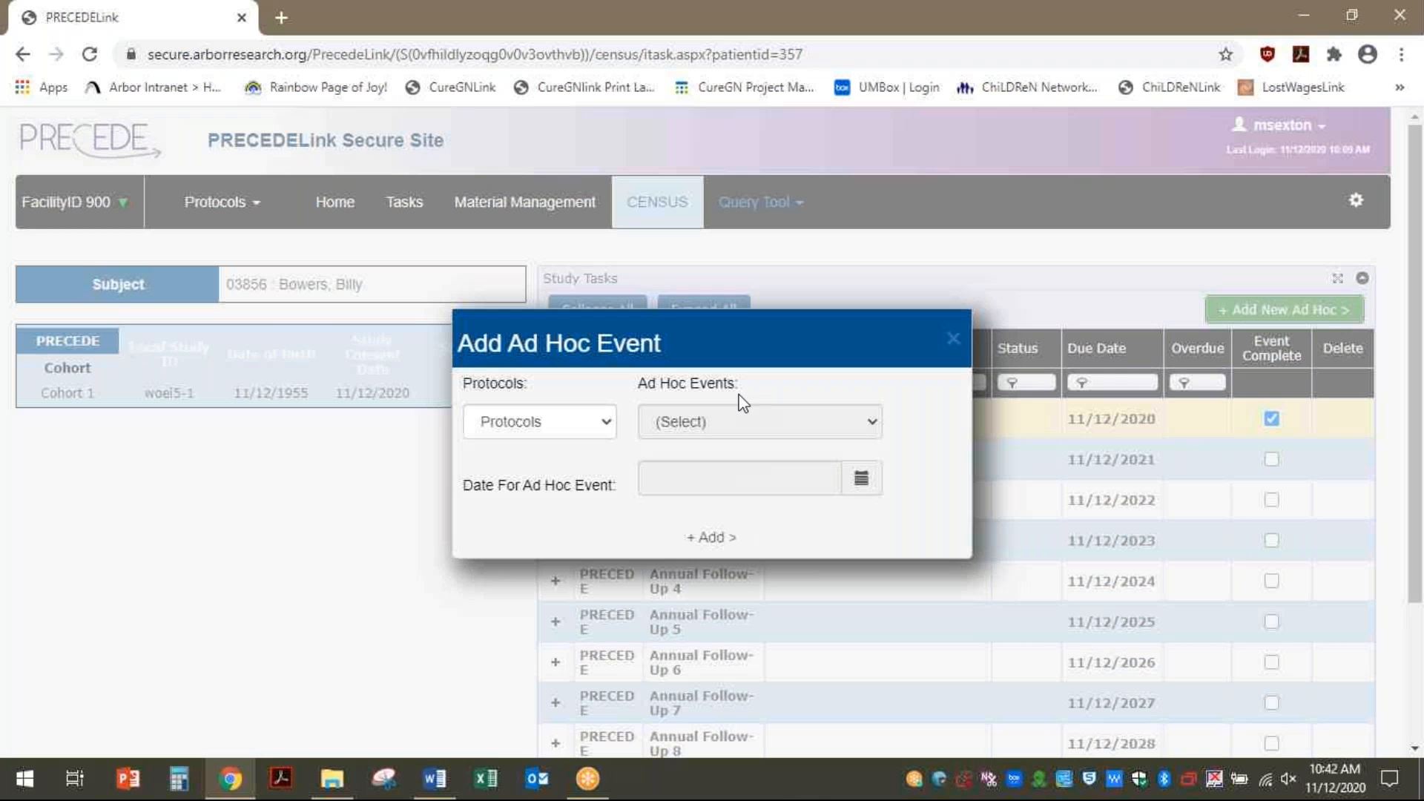
Choose PRECEDE as the protocol and drop down the Ad Hoc Events list
click(604, 422)
click(538, 465)
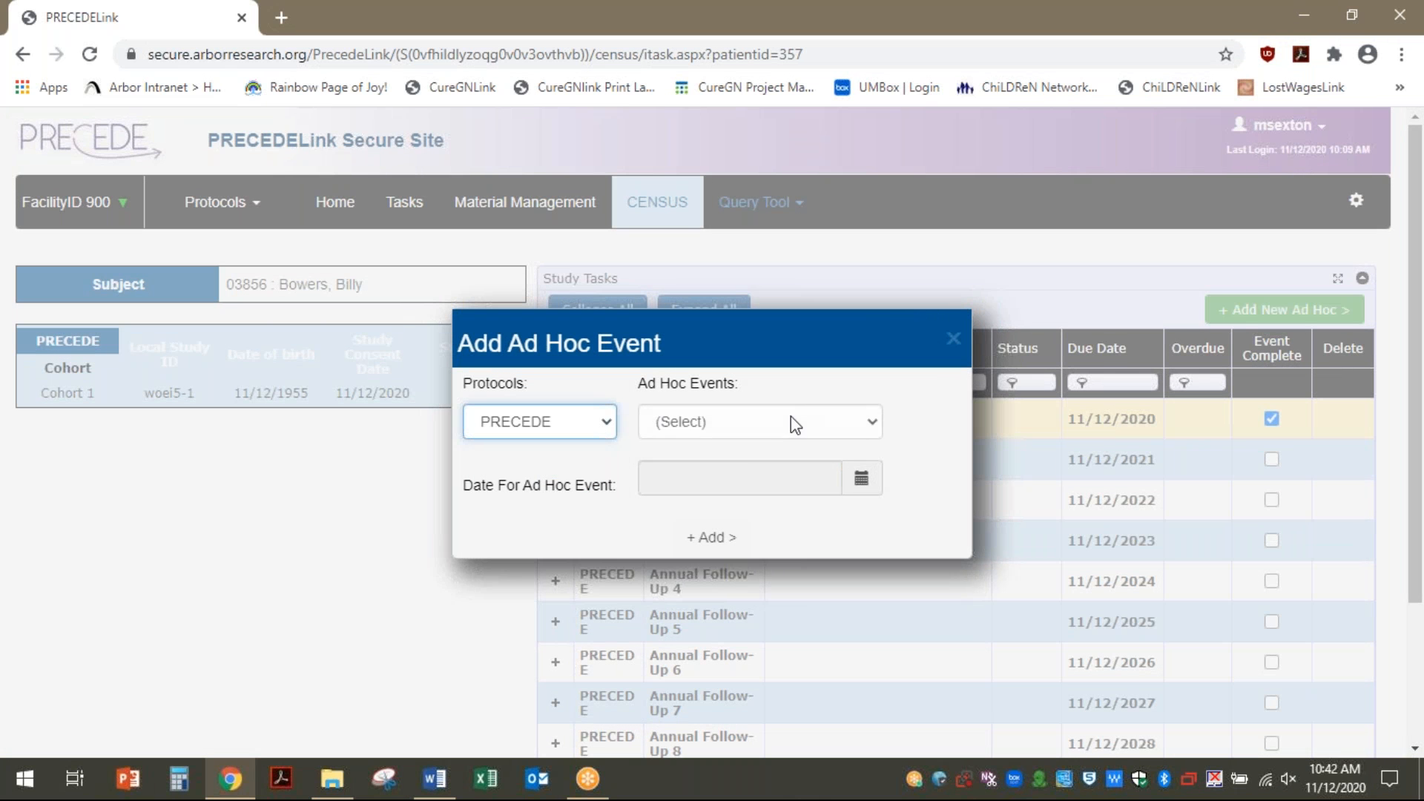
click(873, 420)
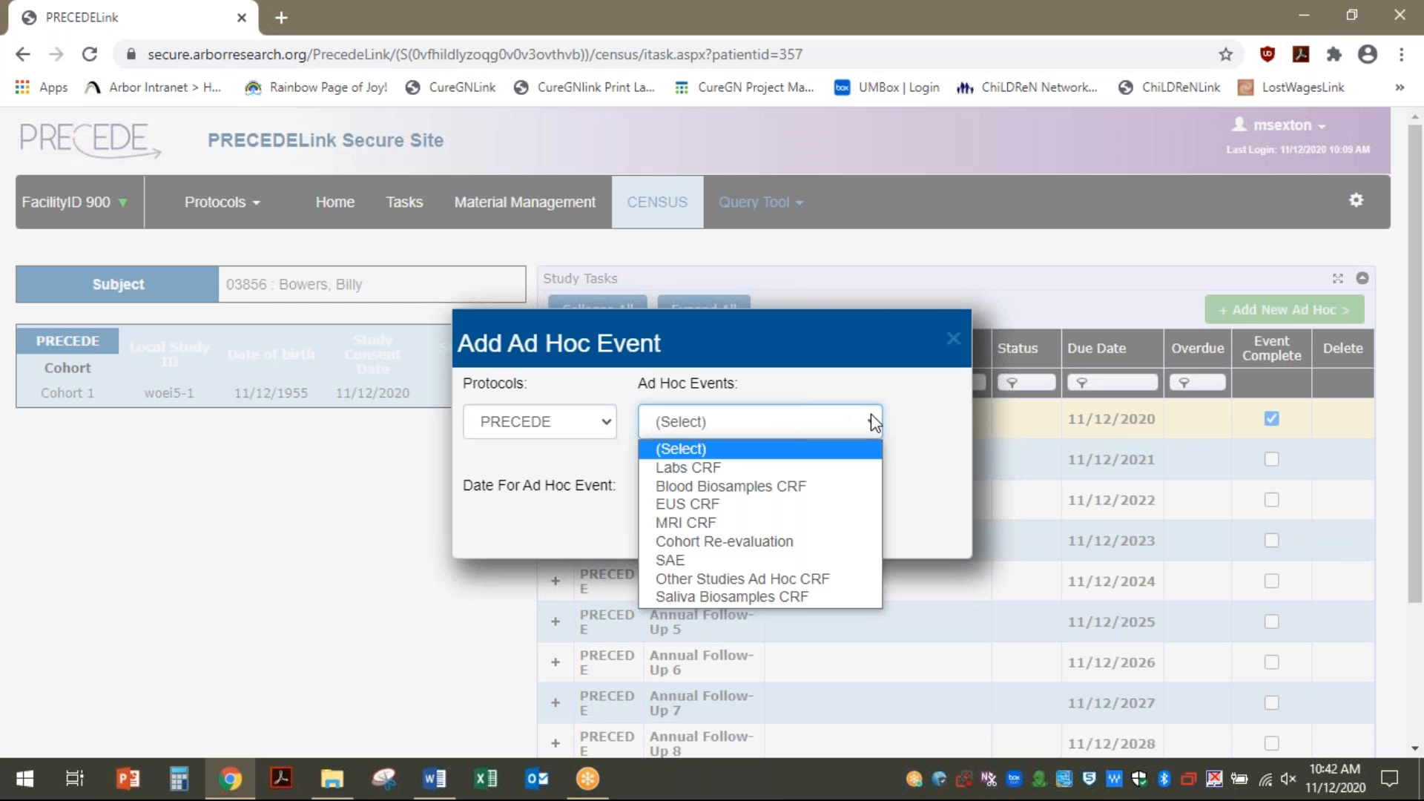
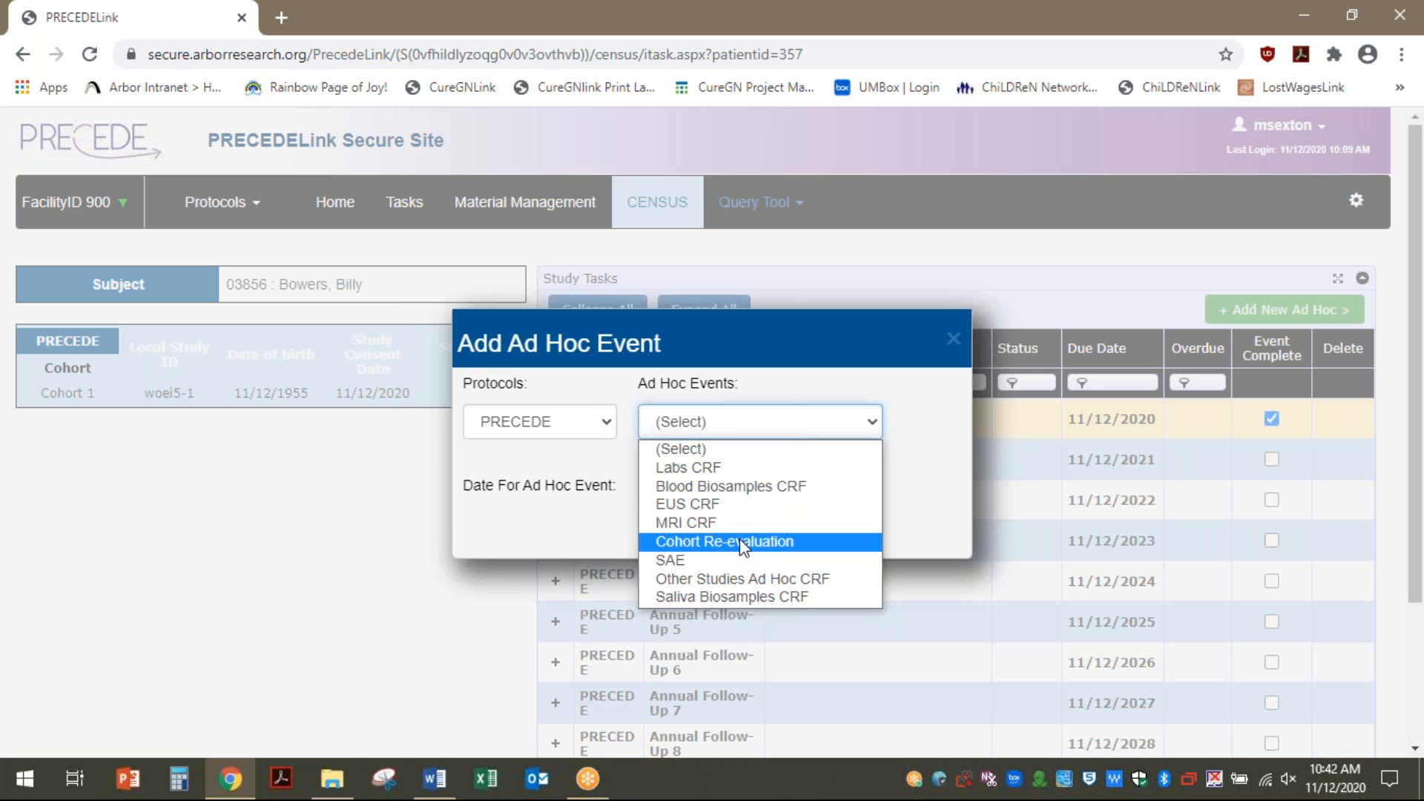
Add a Blood Biosamples CRF ad hoc event dated 11/12/2020 to the subject
click(762, 488)
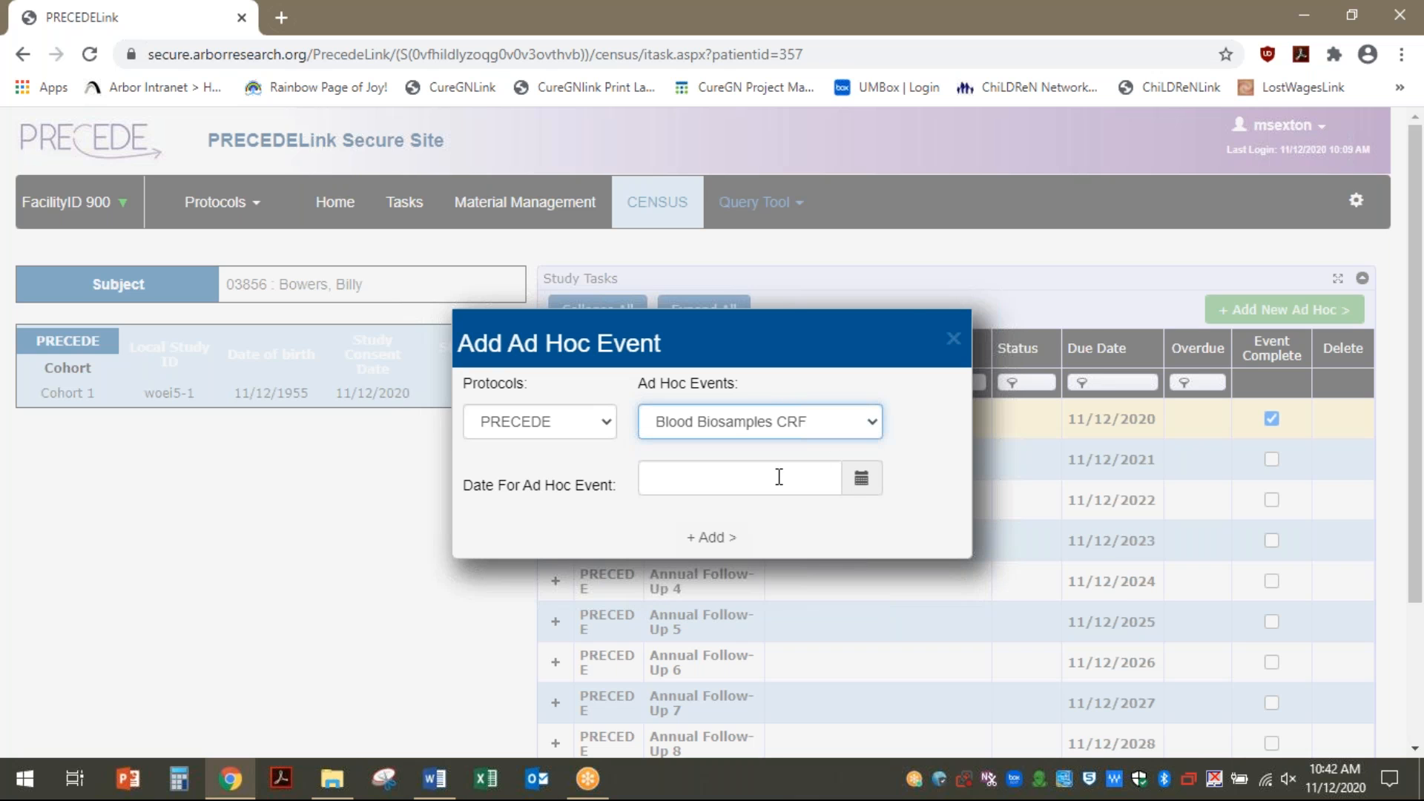
click(861, 481)
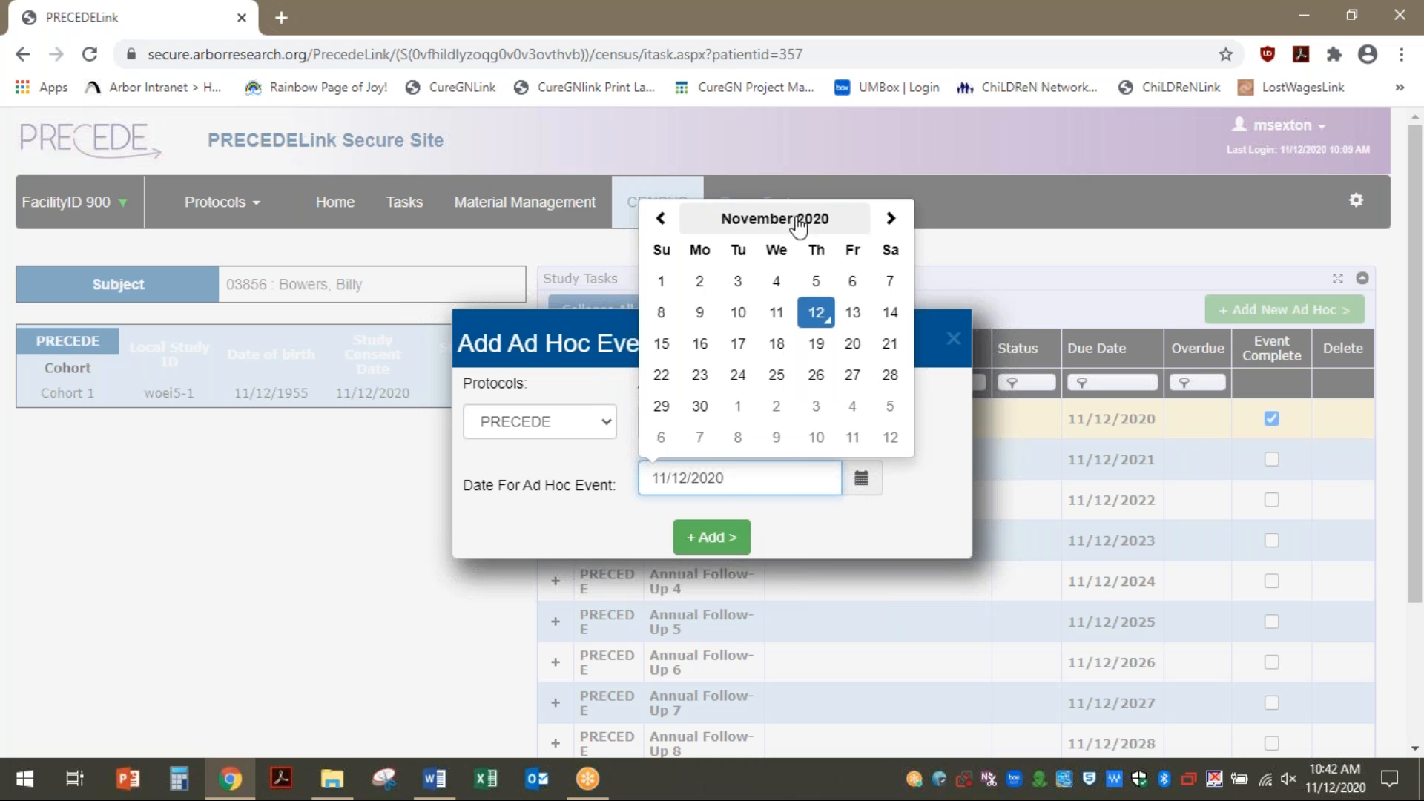
click(820, 311)
click(730, 540)
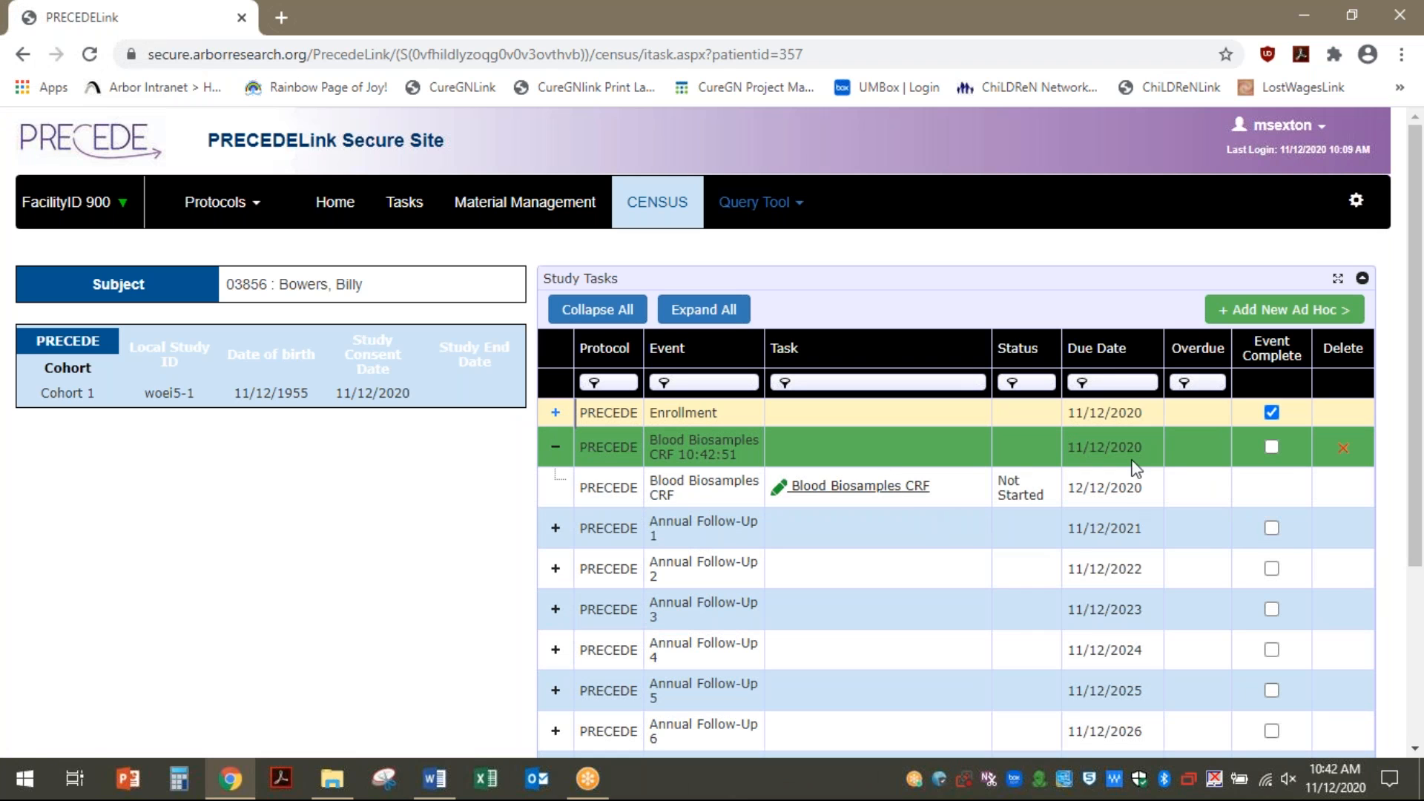
On Blood Biosamples CRF page 1, record sample procured Yes, drawn 11/12/2020, fasting No, and continue
click(855, 492)
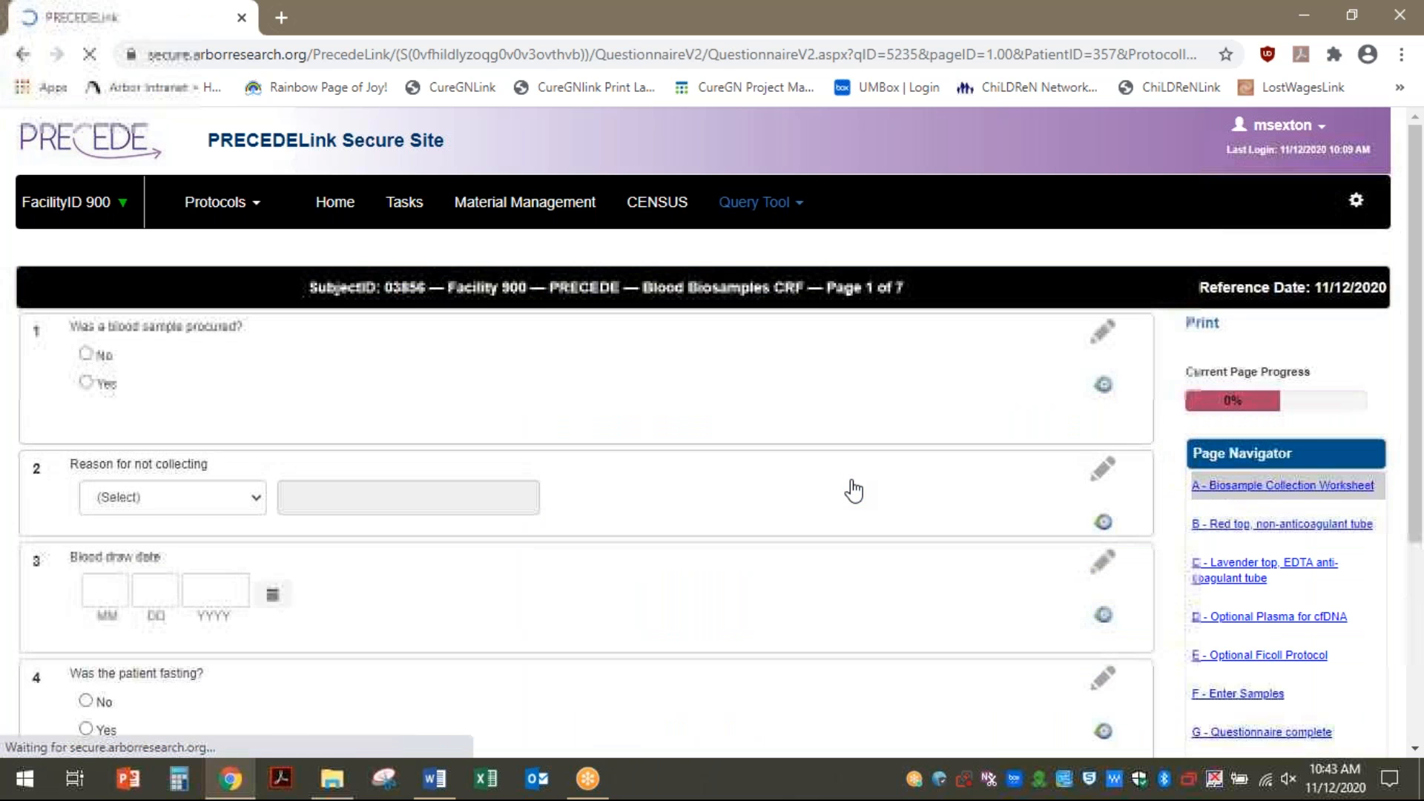
click(86, 383)
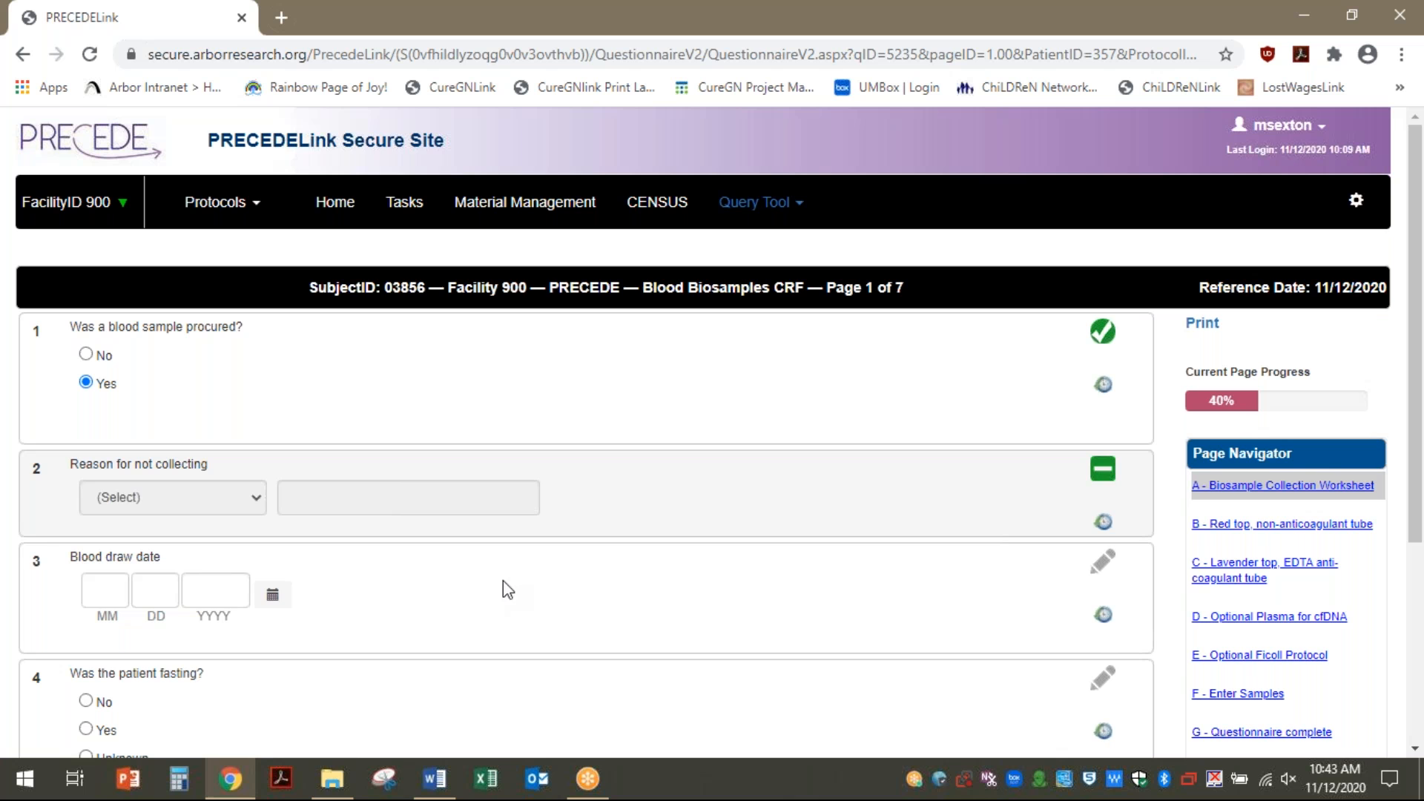
click(273, 595)
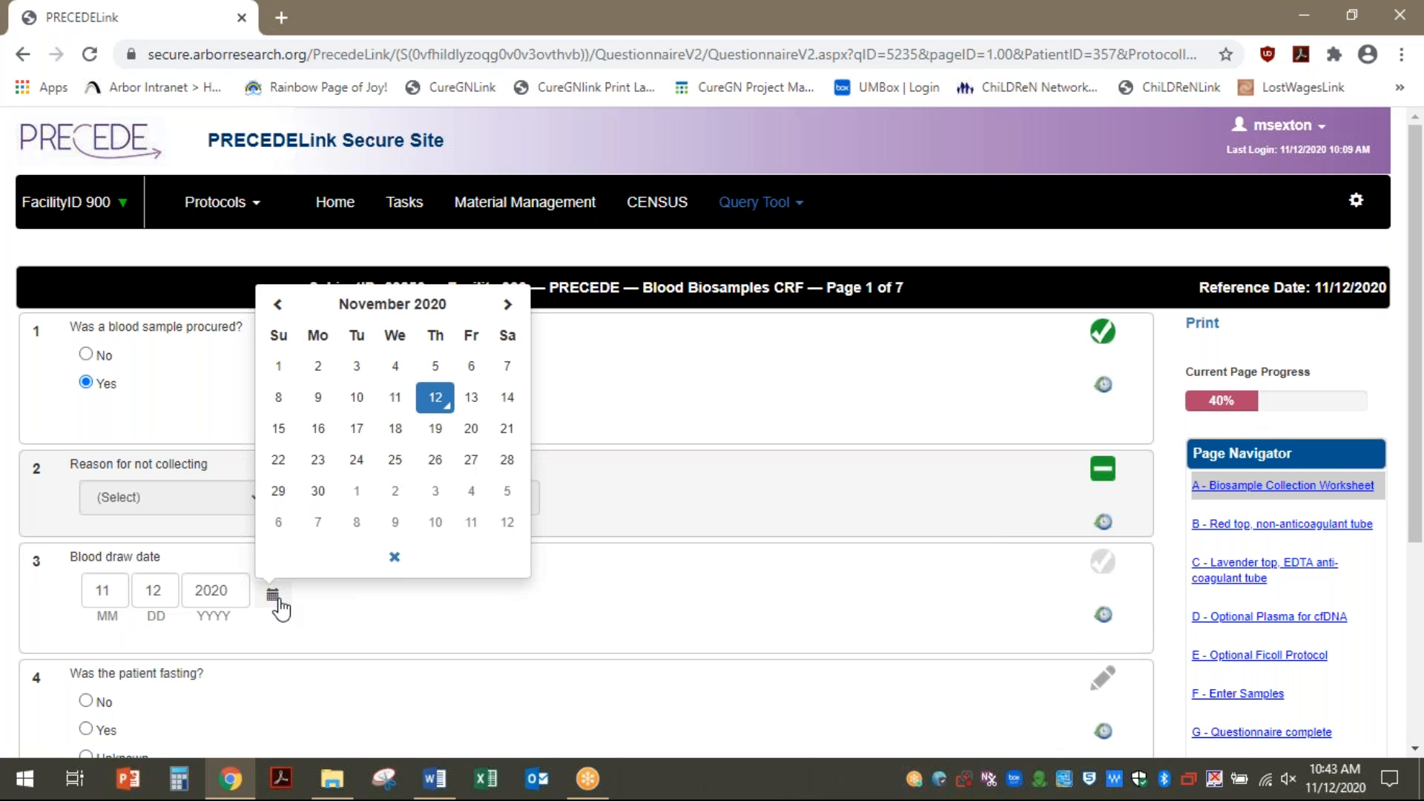
click(443, 406)
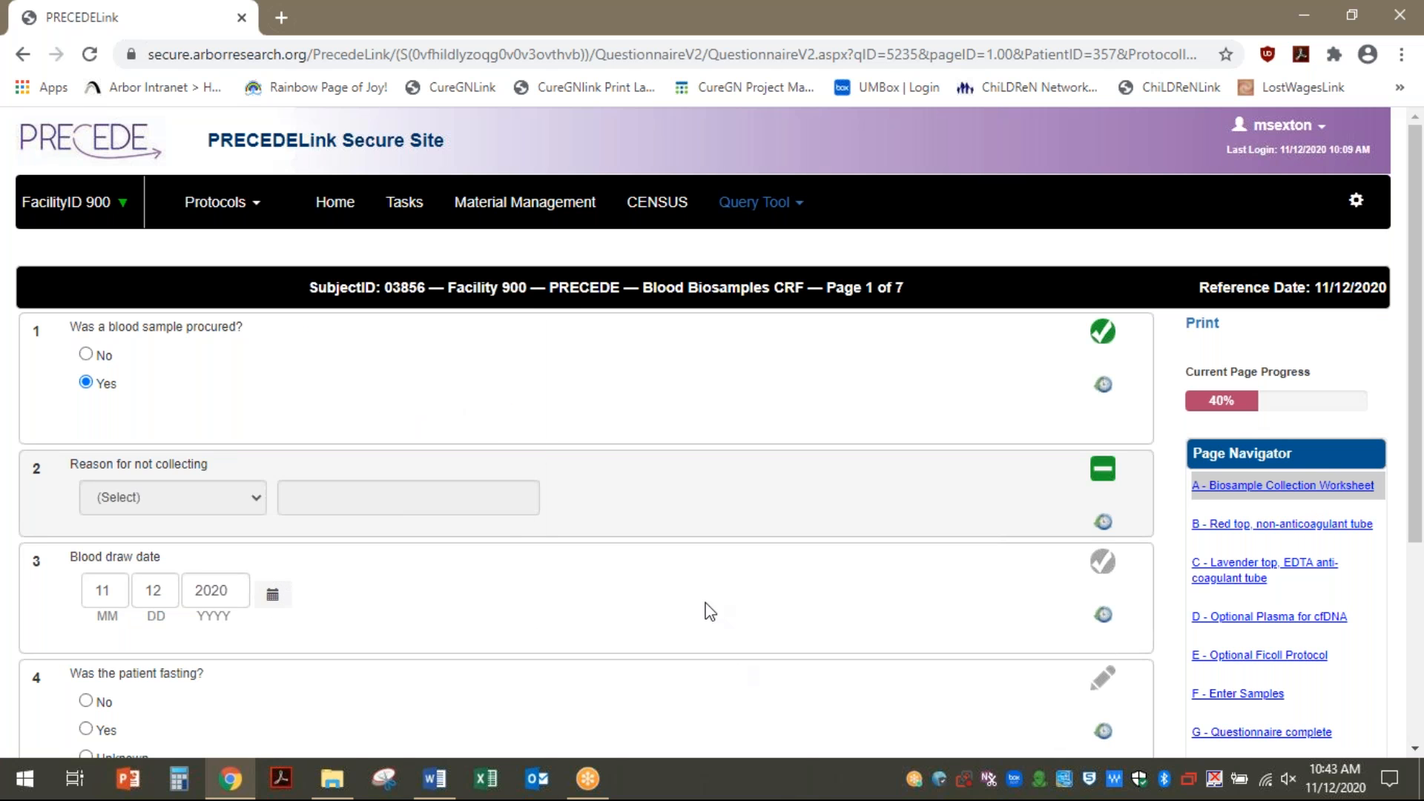
scroll(707, 608, down, 4)
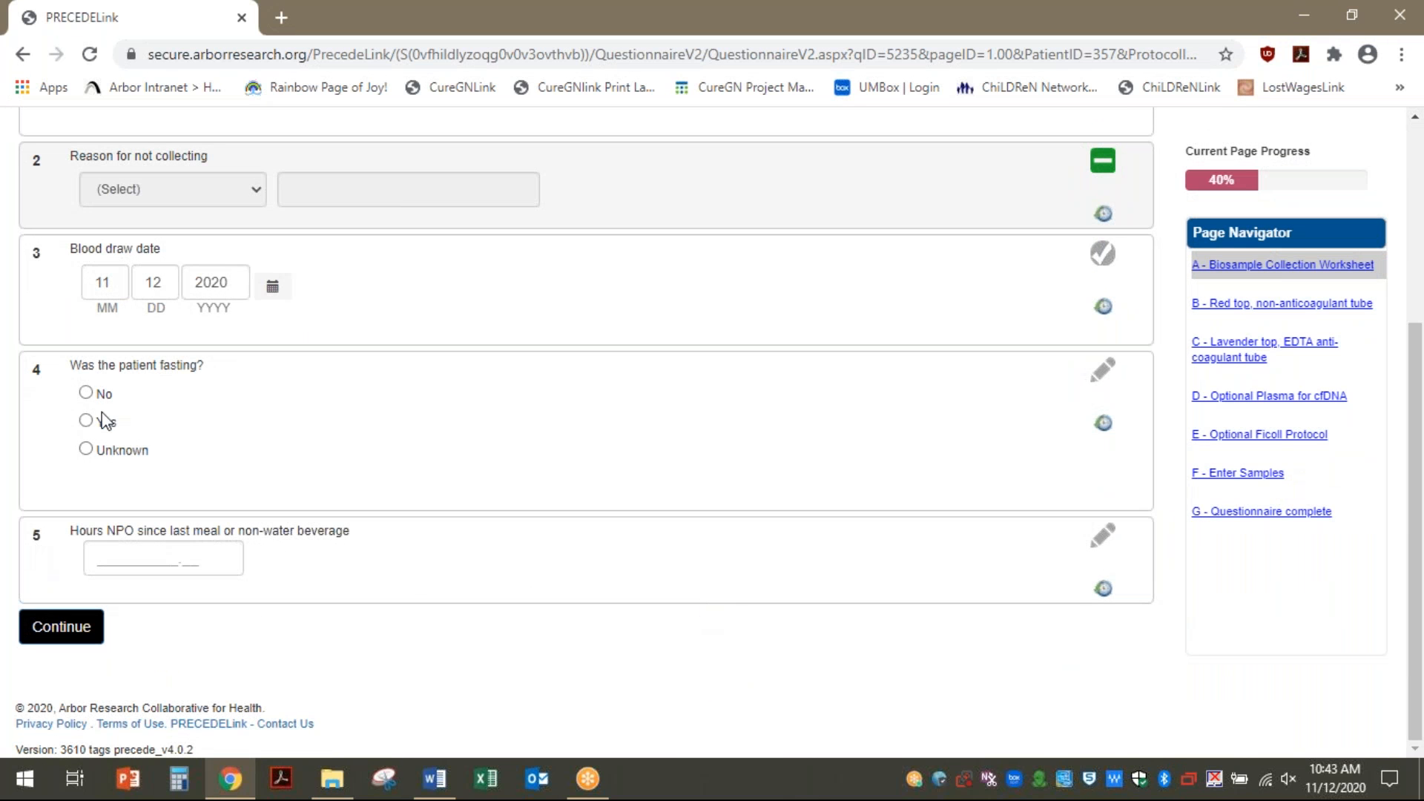
click(86, 394)
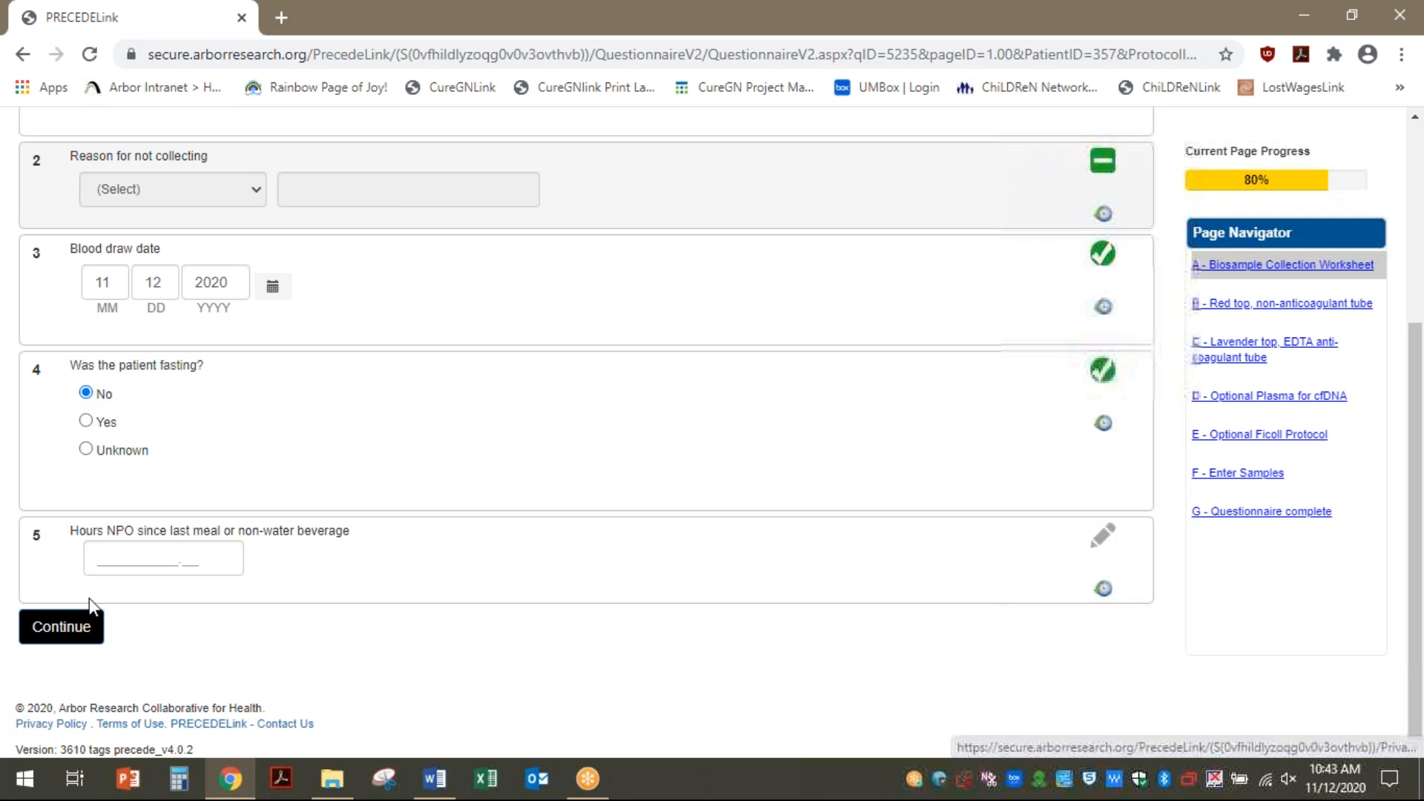
click(70, 628)
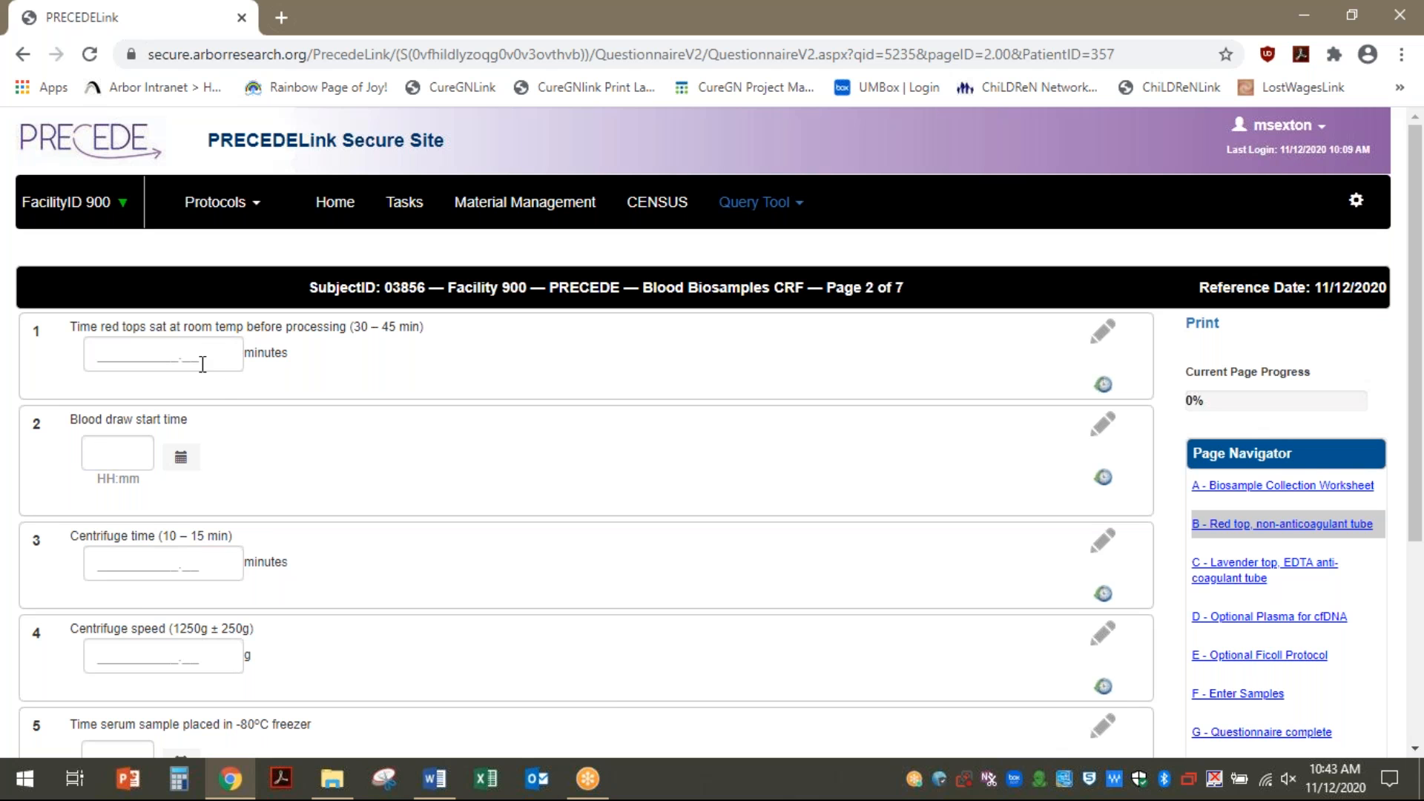
Jump past the lavender EDTA tube and Optional Plasma for cfDNA pages to the Optional Ficoll Protocol page
scroll(308, 504, down, 4)
scroll(315, 514, up, 4)
scroll(370, 580, down, 4)
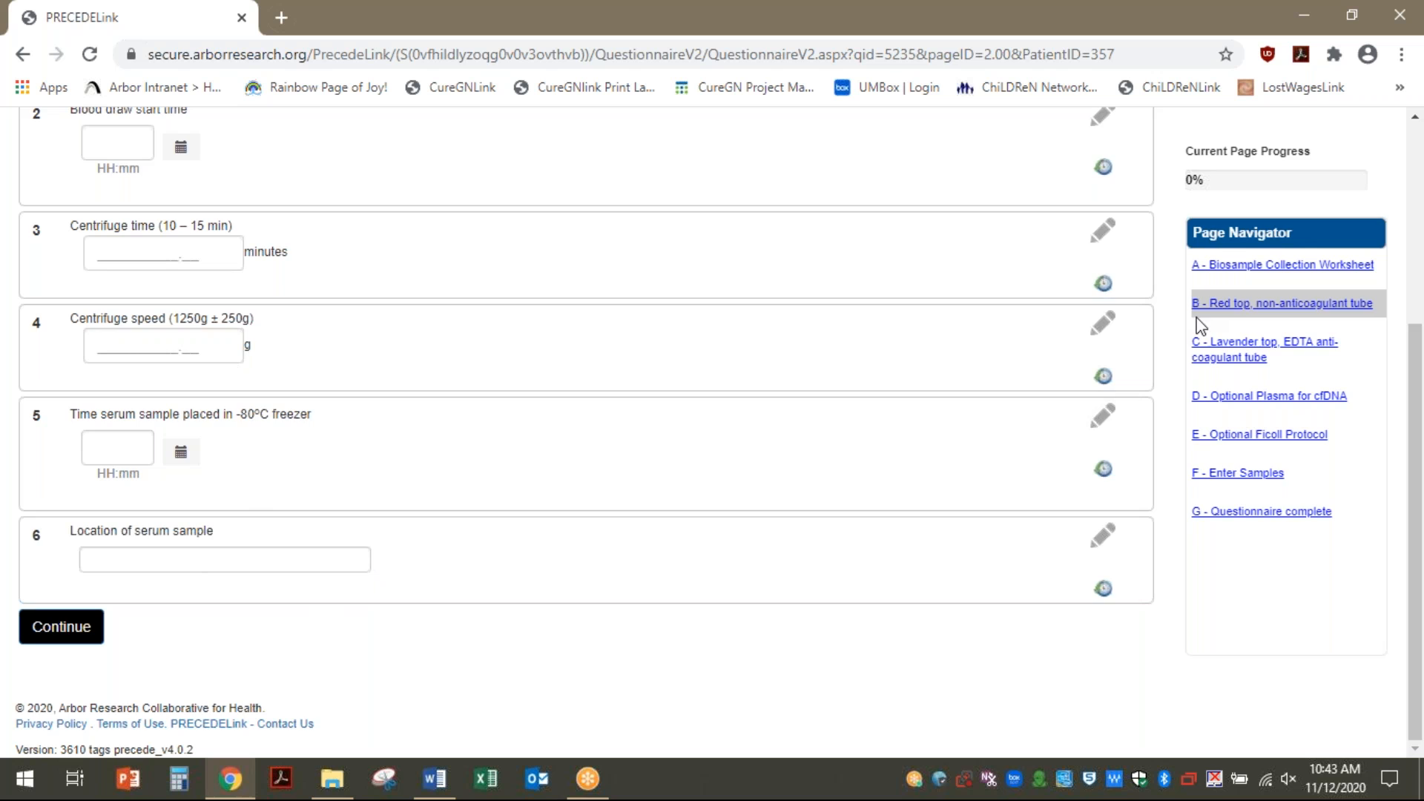
click(1220, 348)
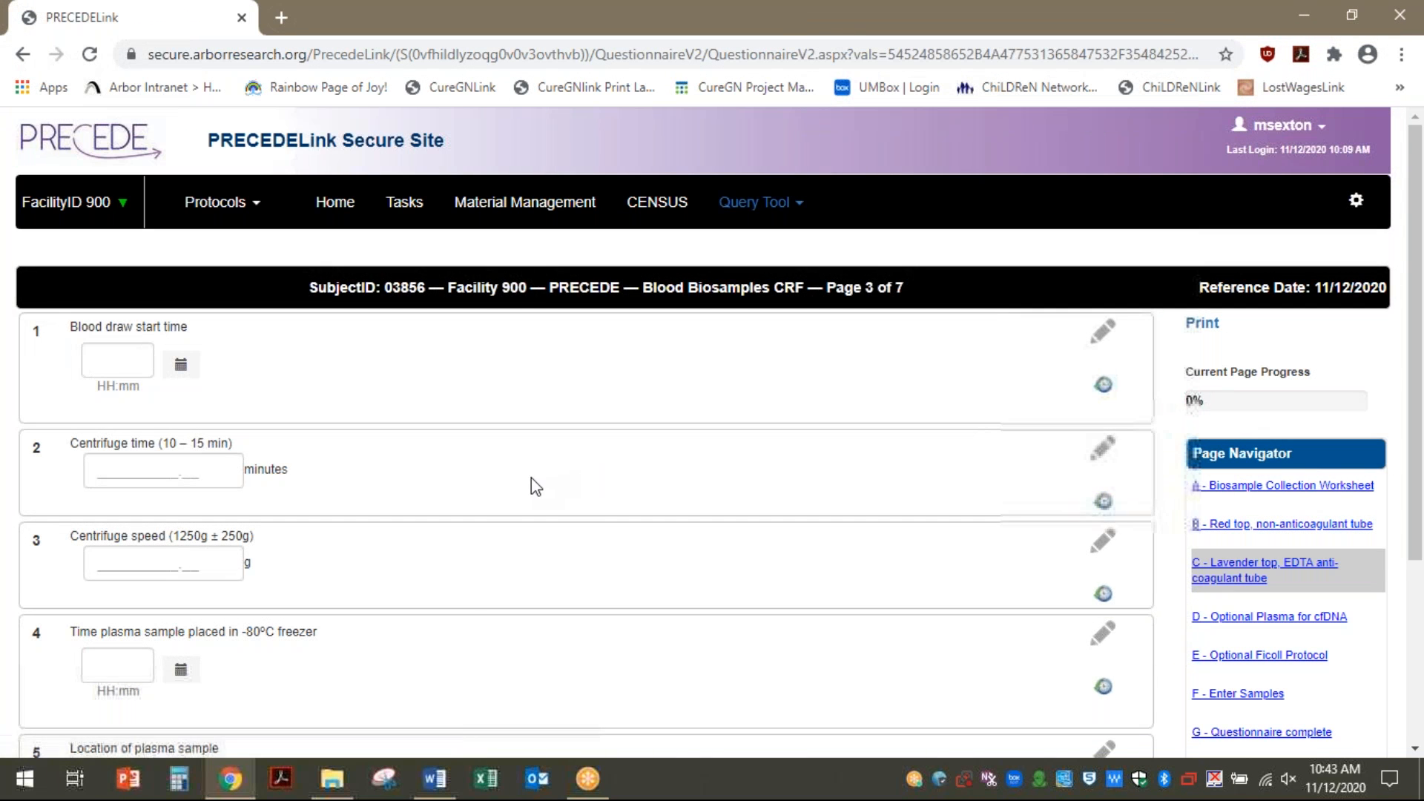
scroll(532, 482, down, 4)
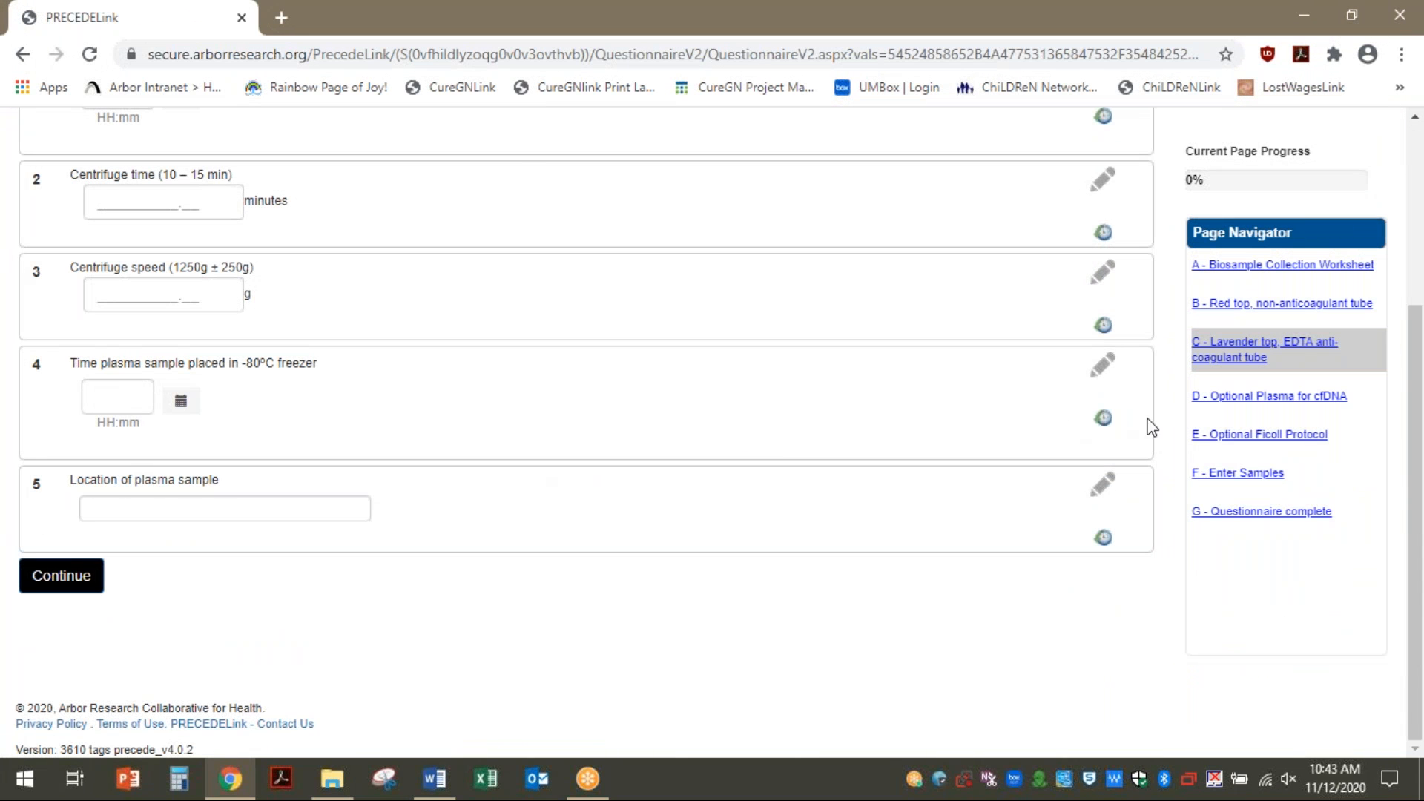
click(1232, 397)
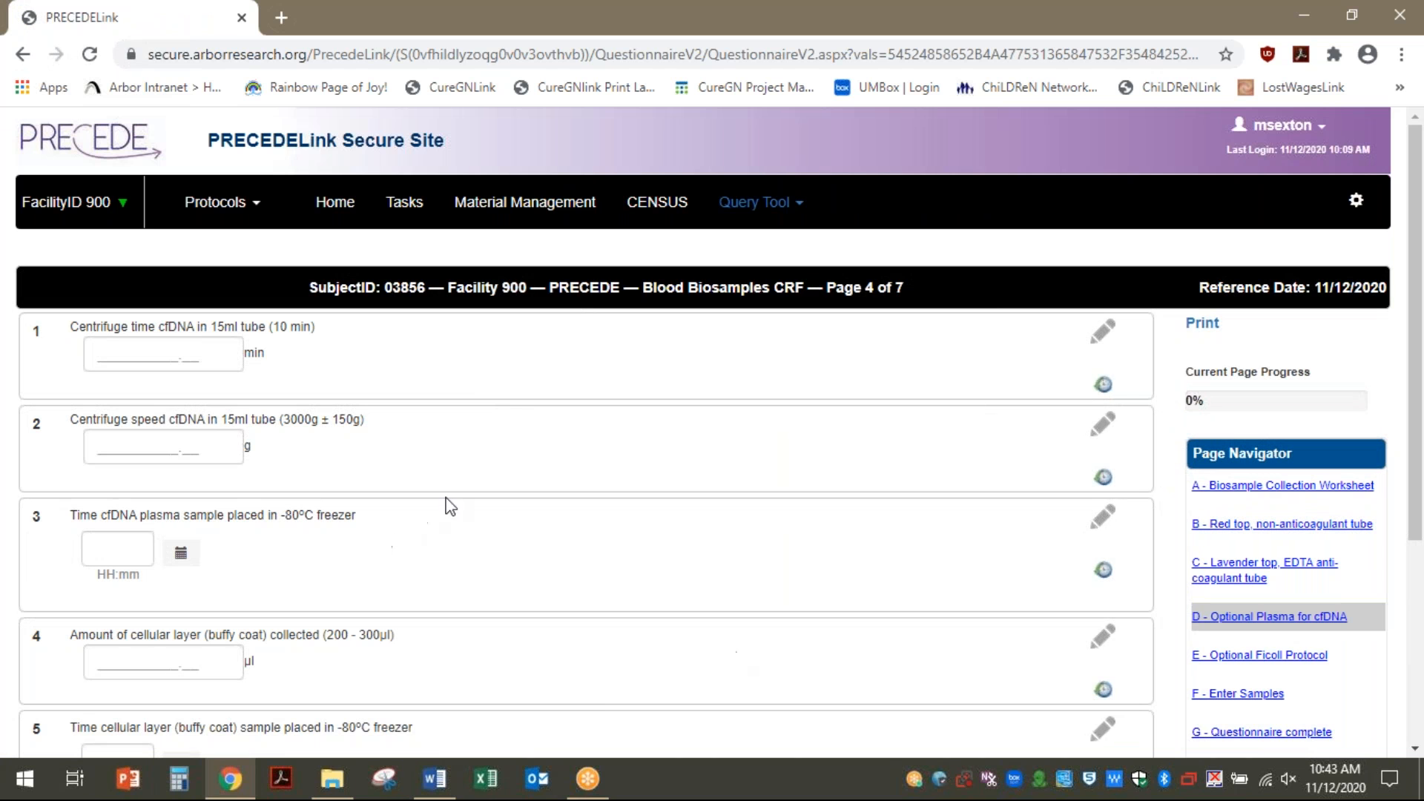
click(1228, 657)
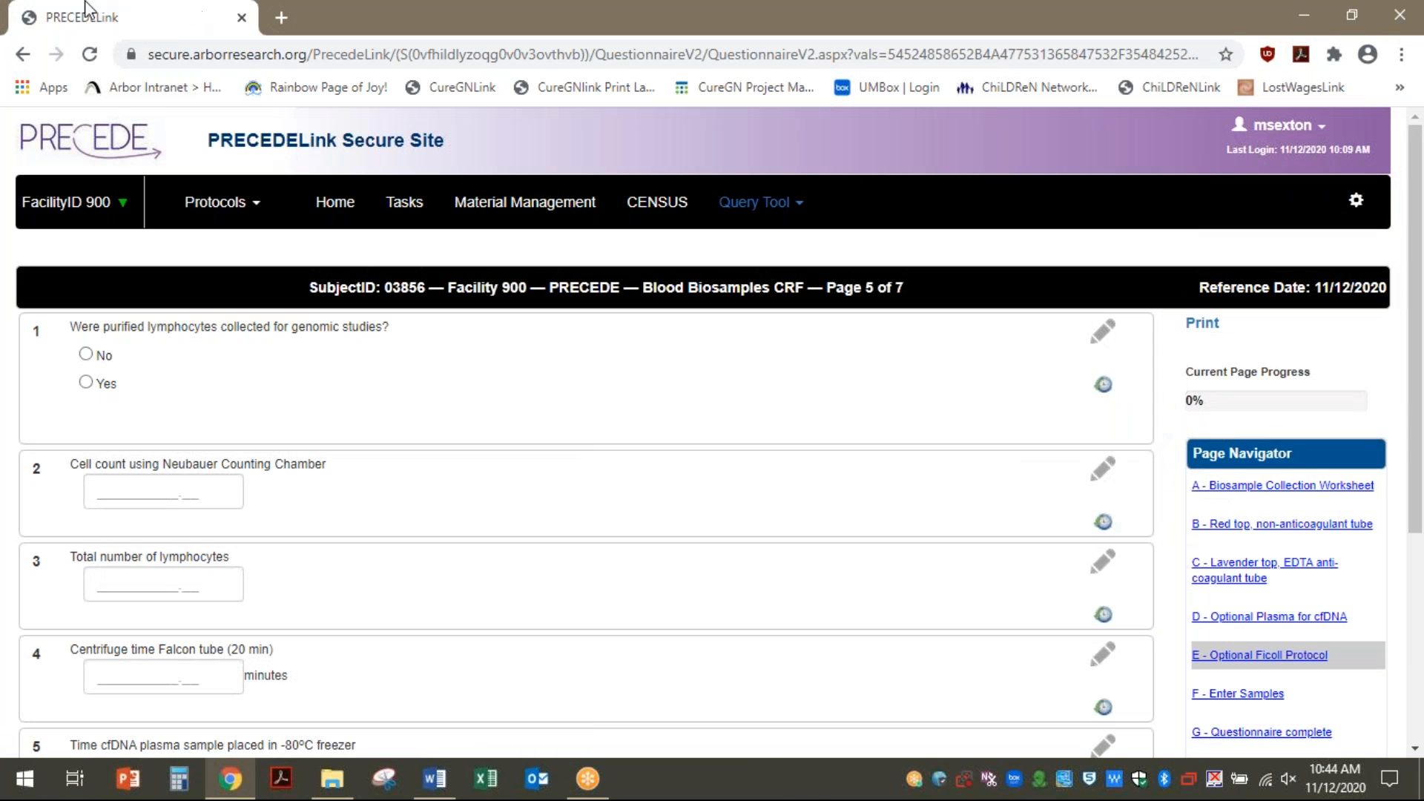
On the Enter Samples page, enter group barcode 900BL012301 and populate the material grid
click(1247, 697)
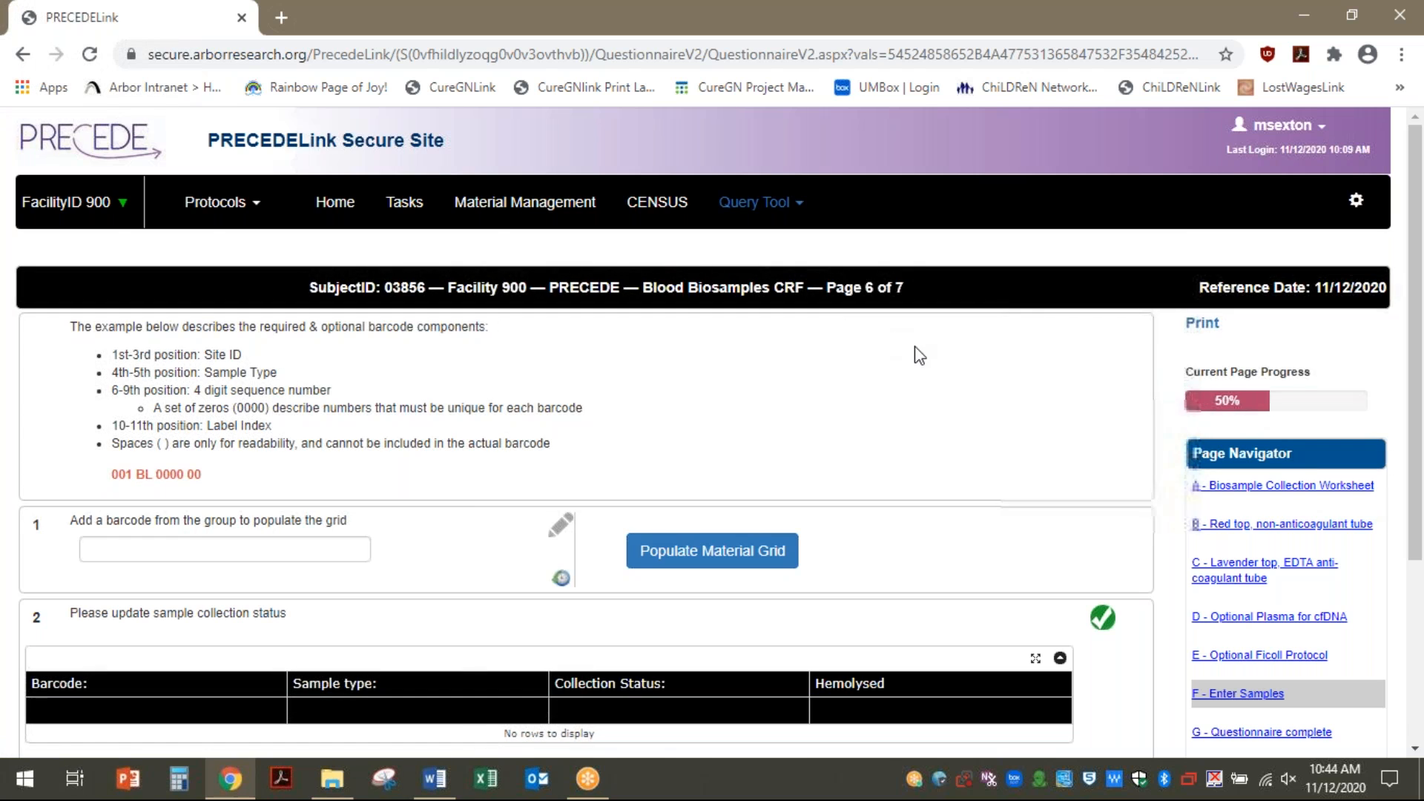
scroll(950, 338, down, 4)
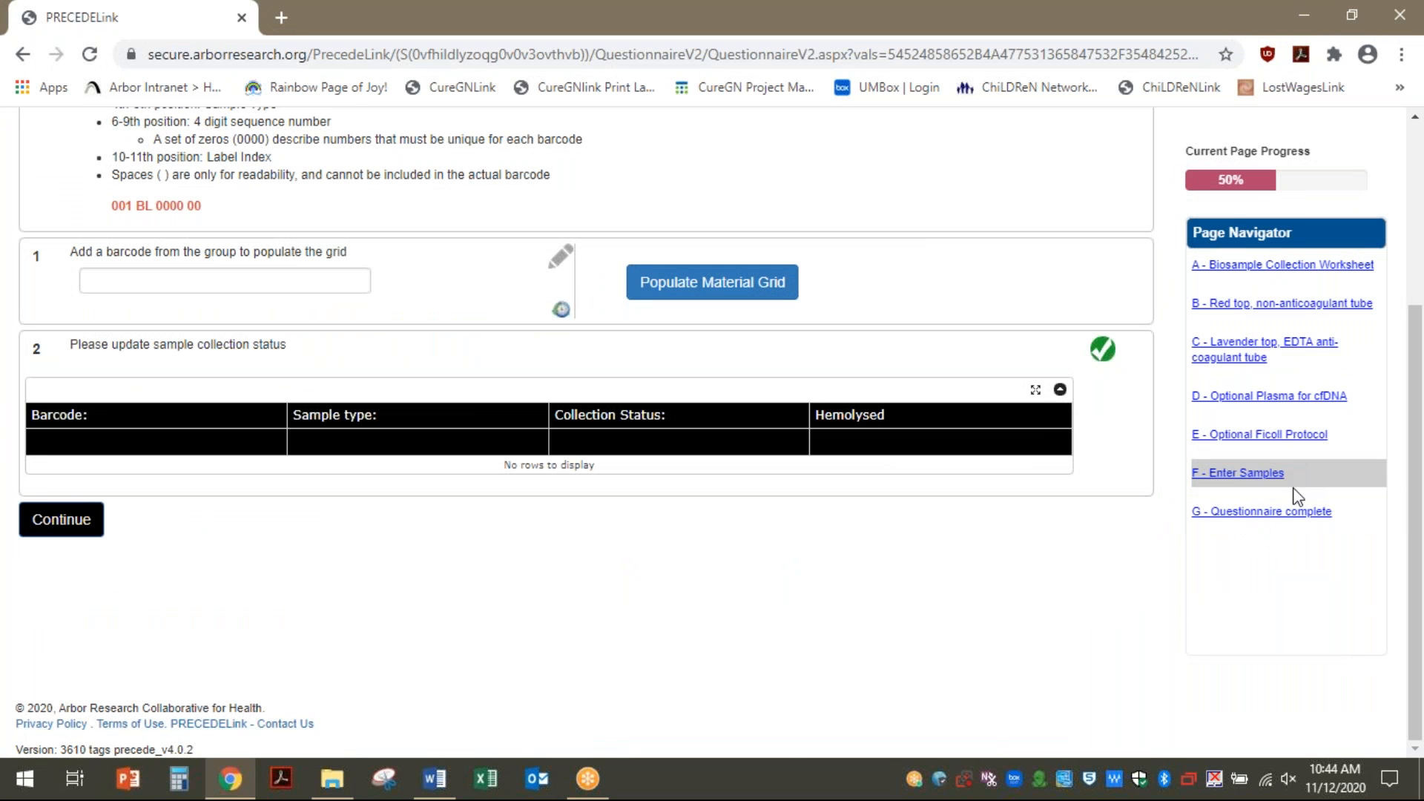
scroll(910, 568, up, 4)
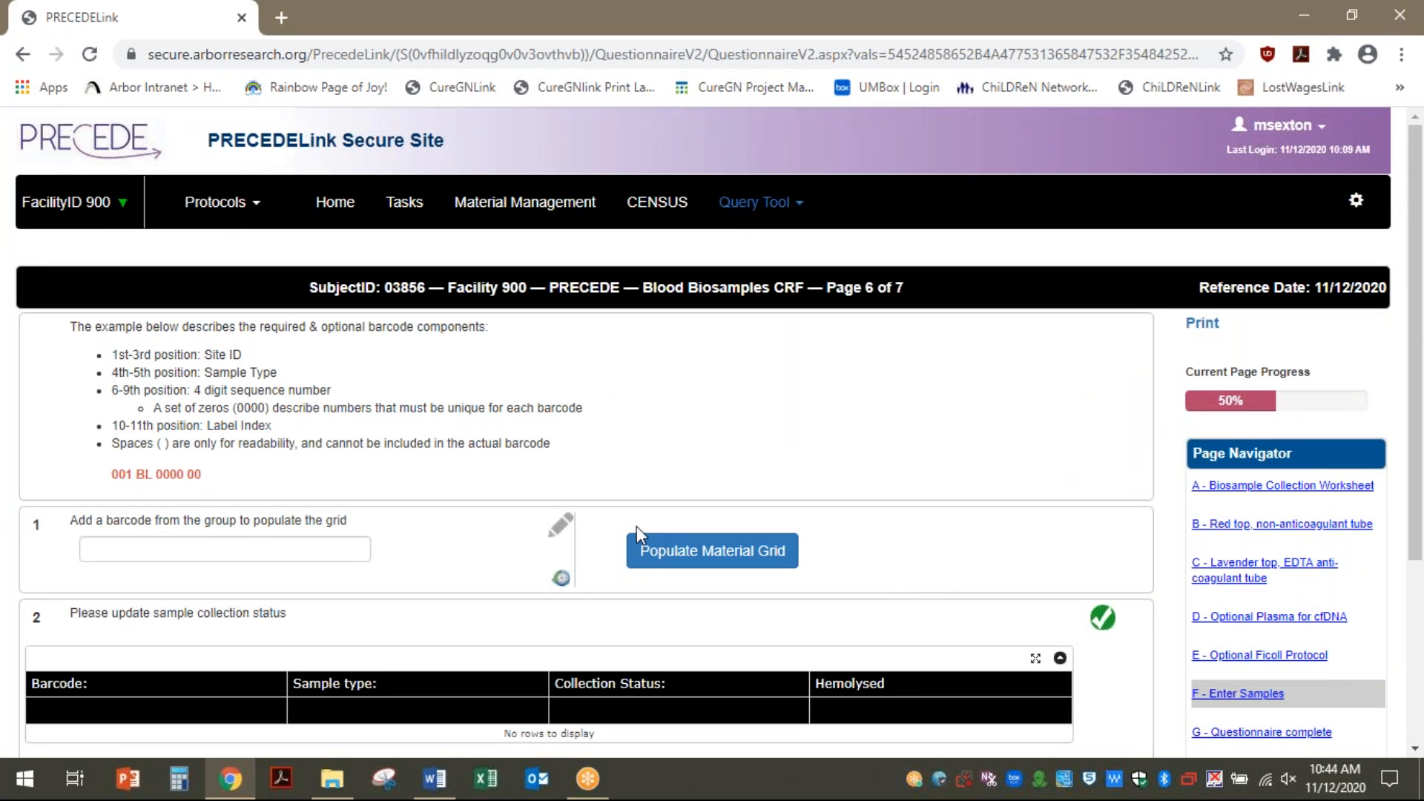
scroll(1413, 319, down, 2)
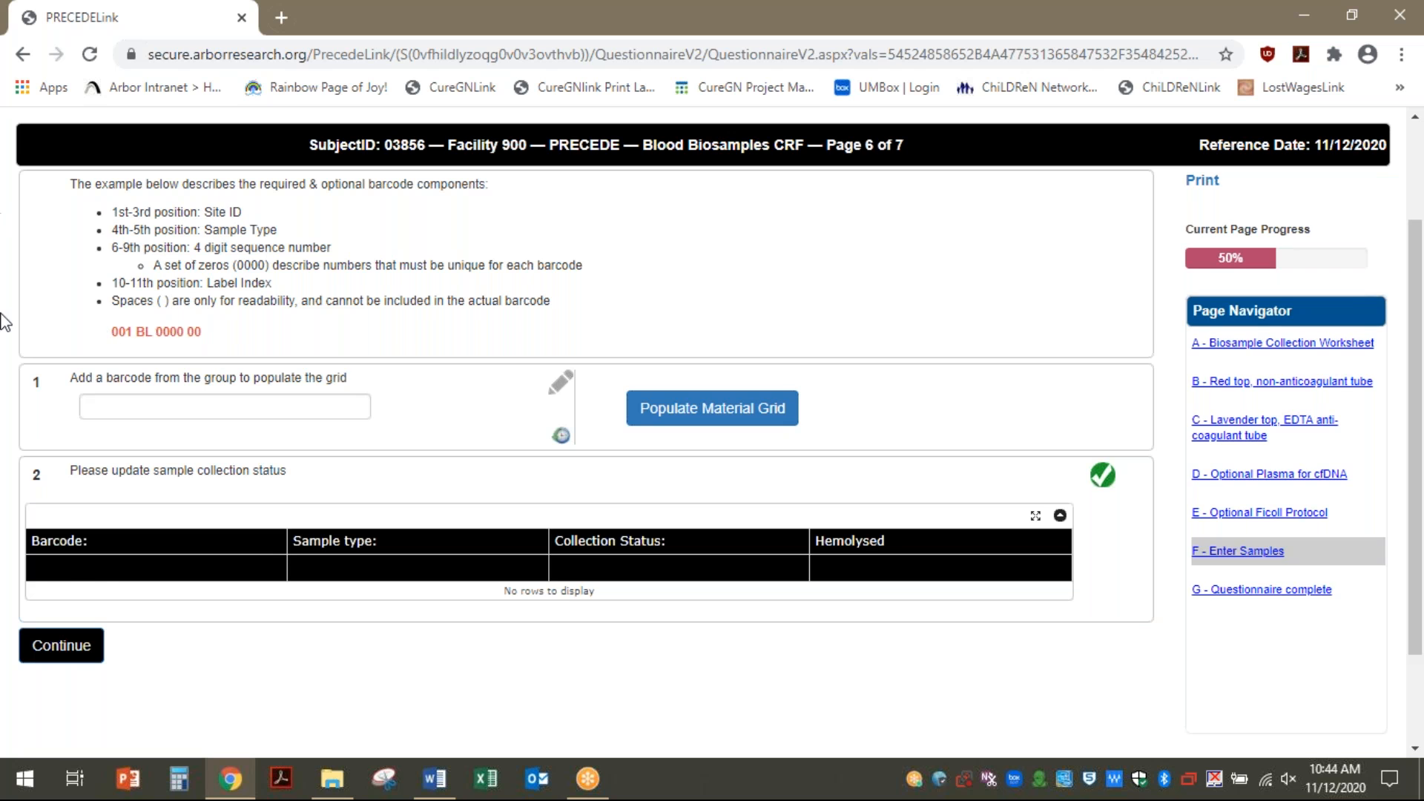
click(145, 408)
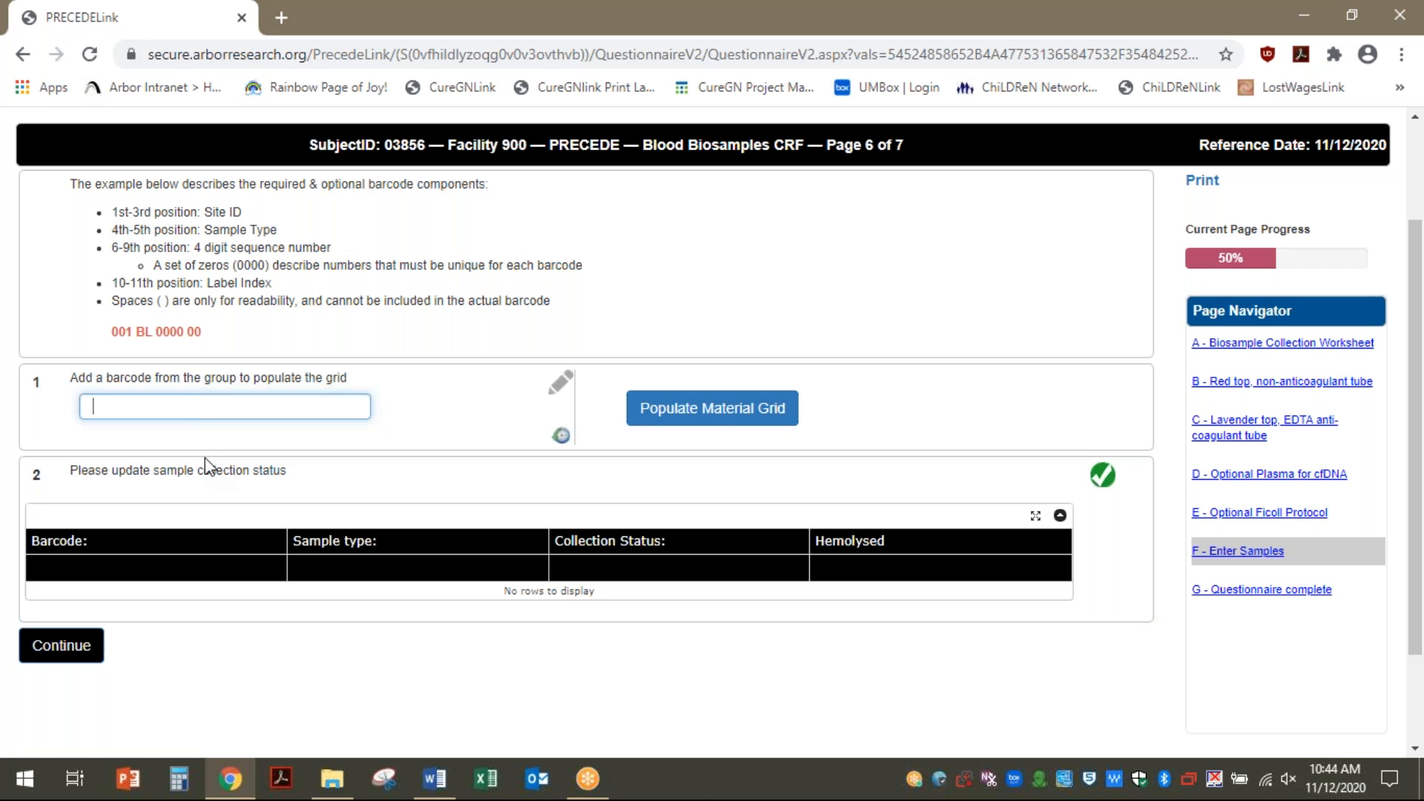
text(900BL)
text(0123)
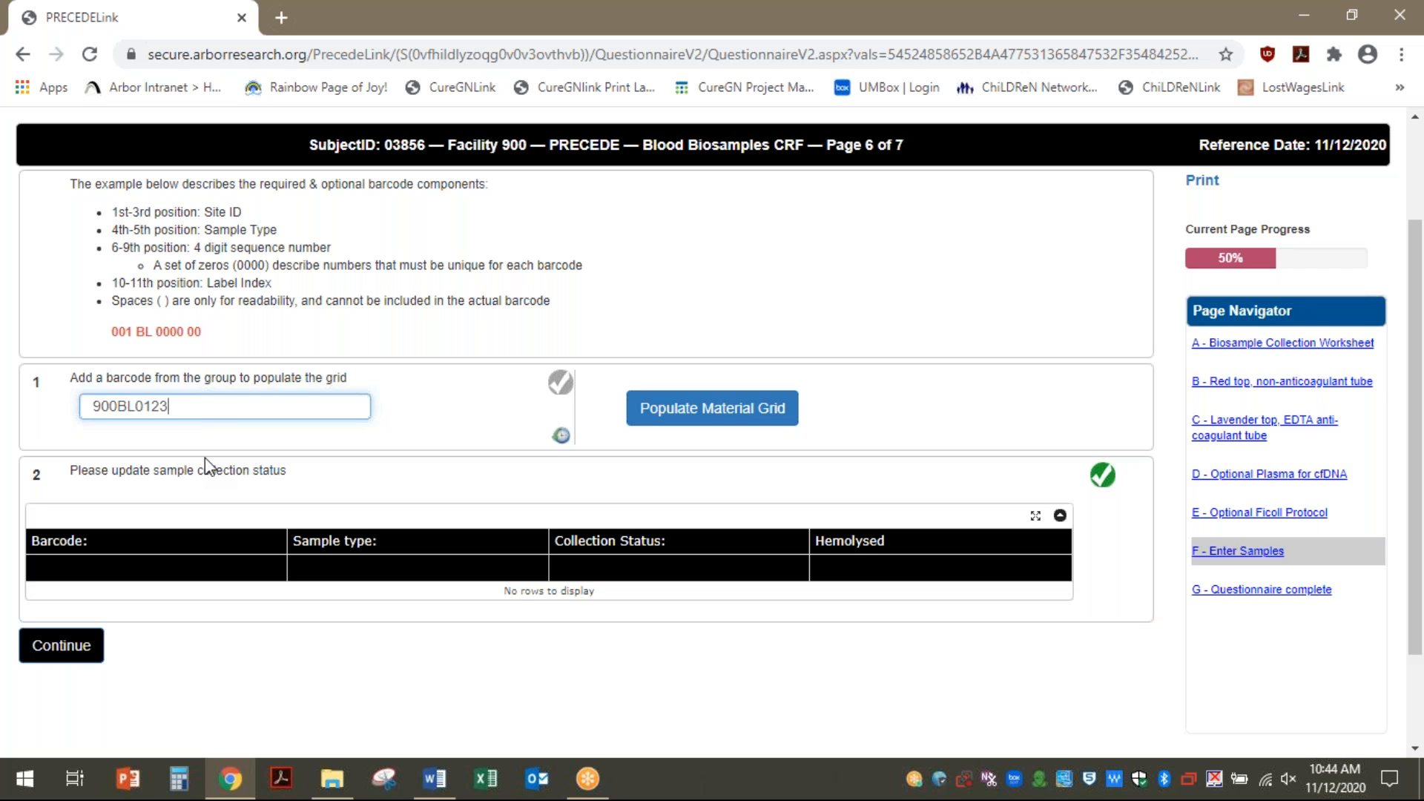
text(01)
click(555, 396)
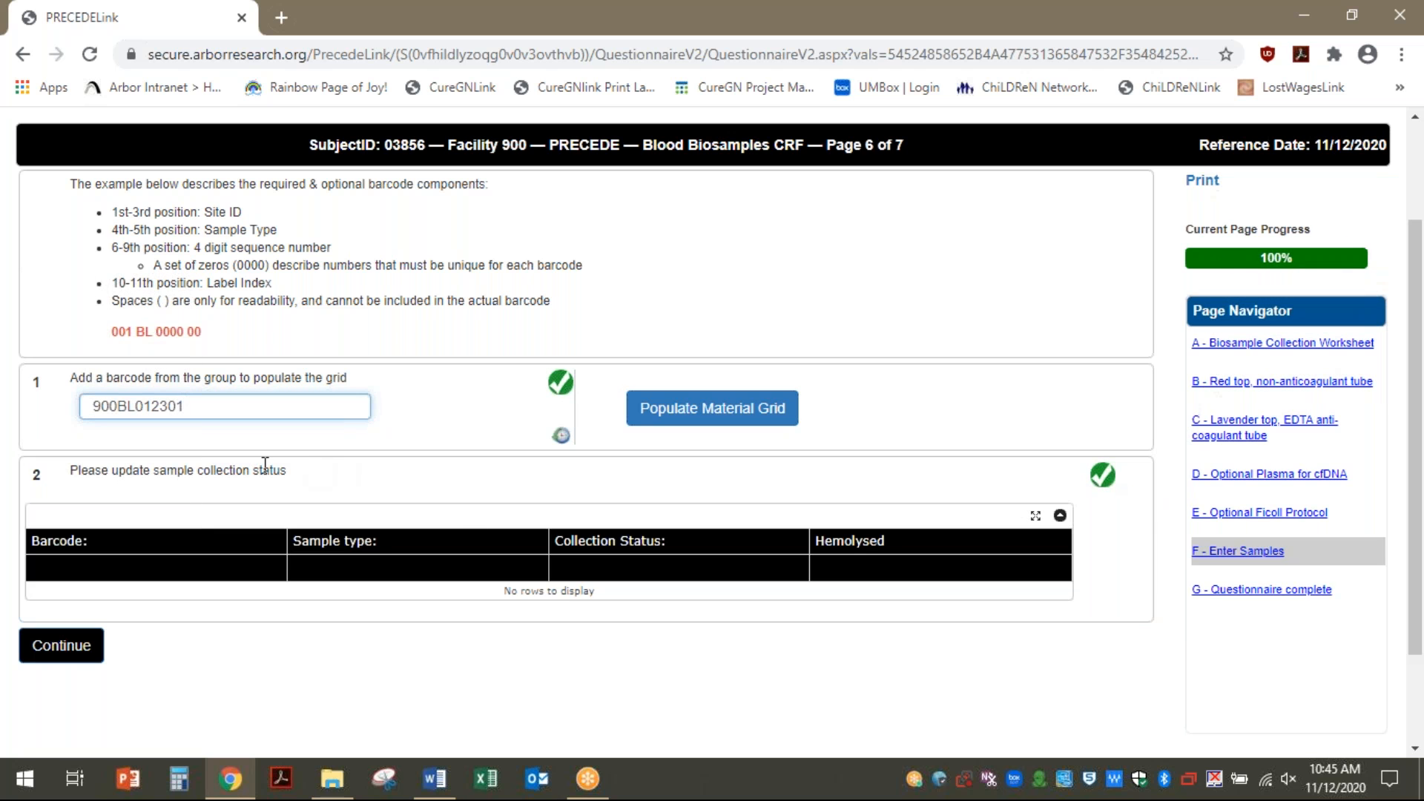
click(659, 427)
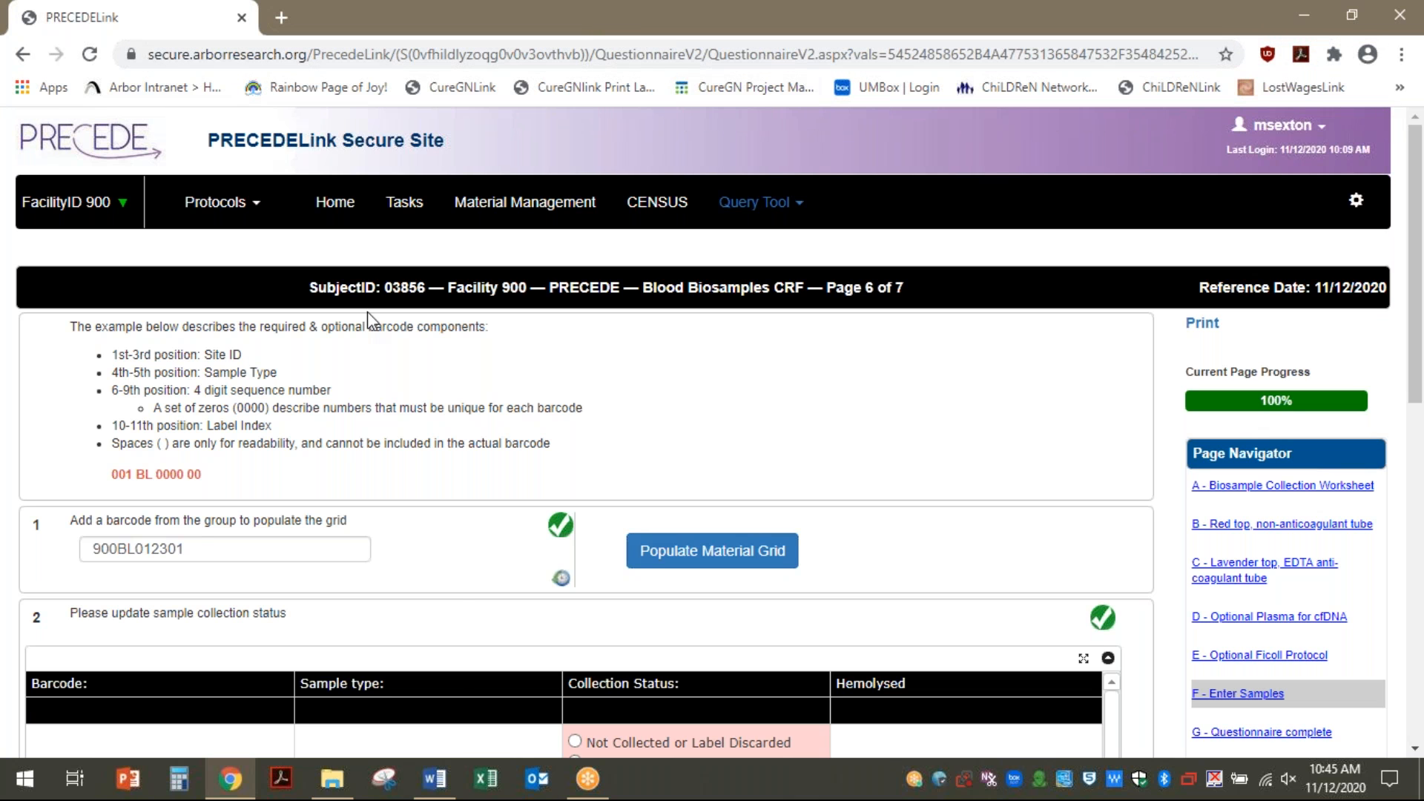
scroll(920, 528, down, 7)
scroll(920, 528, up, 7)
scroll(647, 562, down, 7)
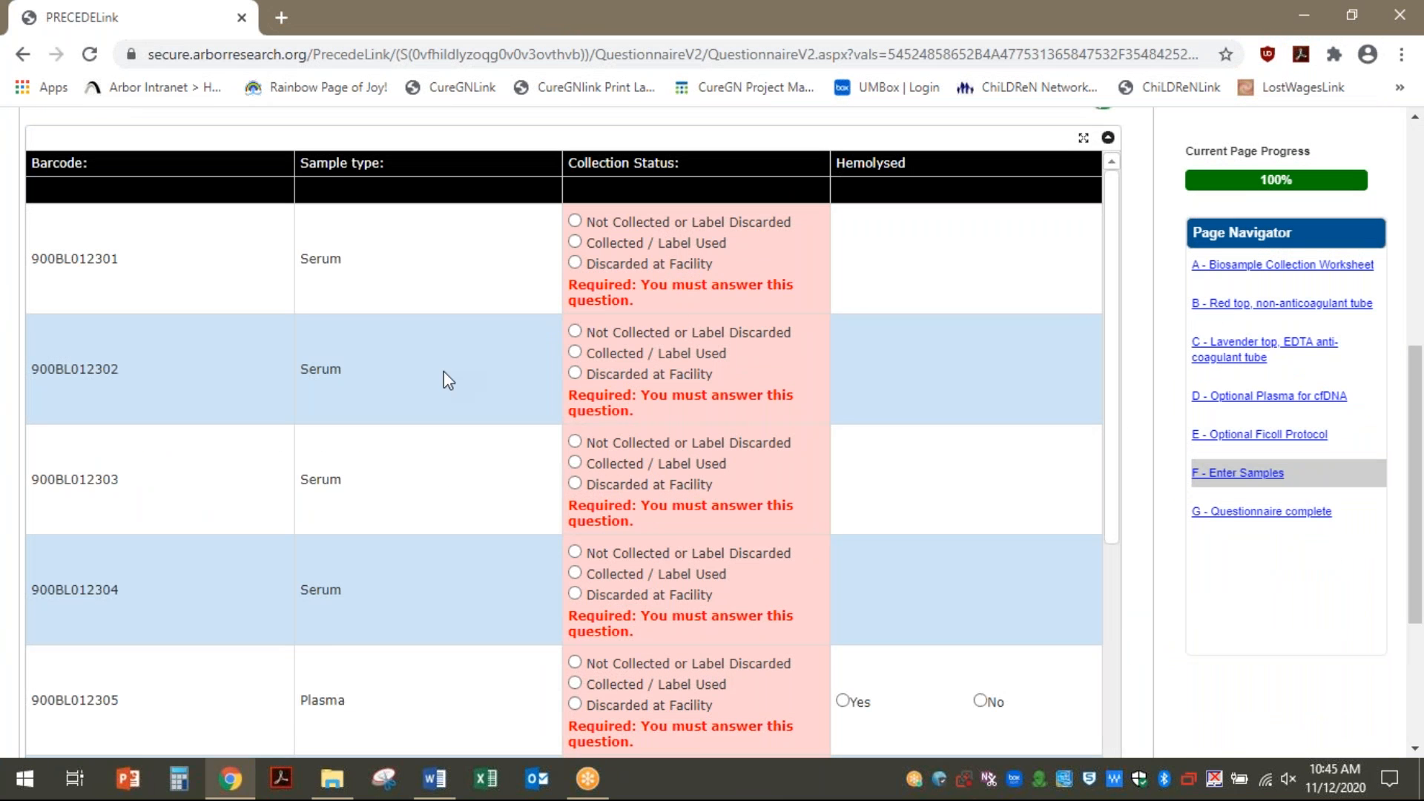
scroll(454, 347, down, 15)
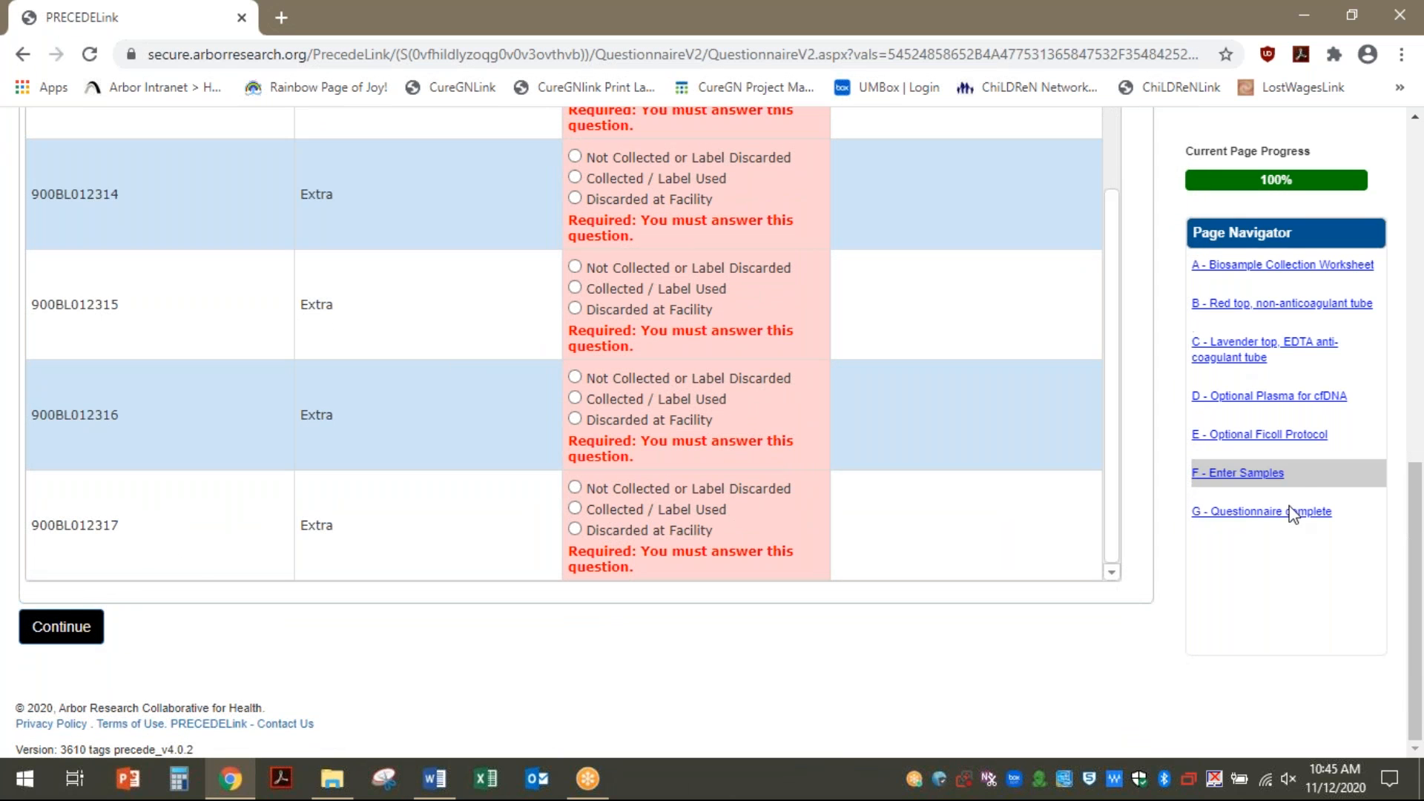
scroll(1119, 451, up, 2)
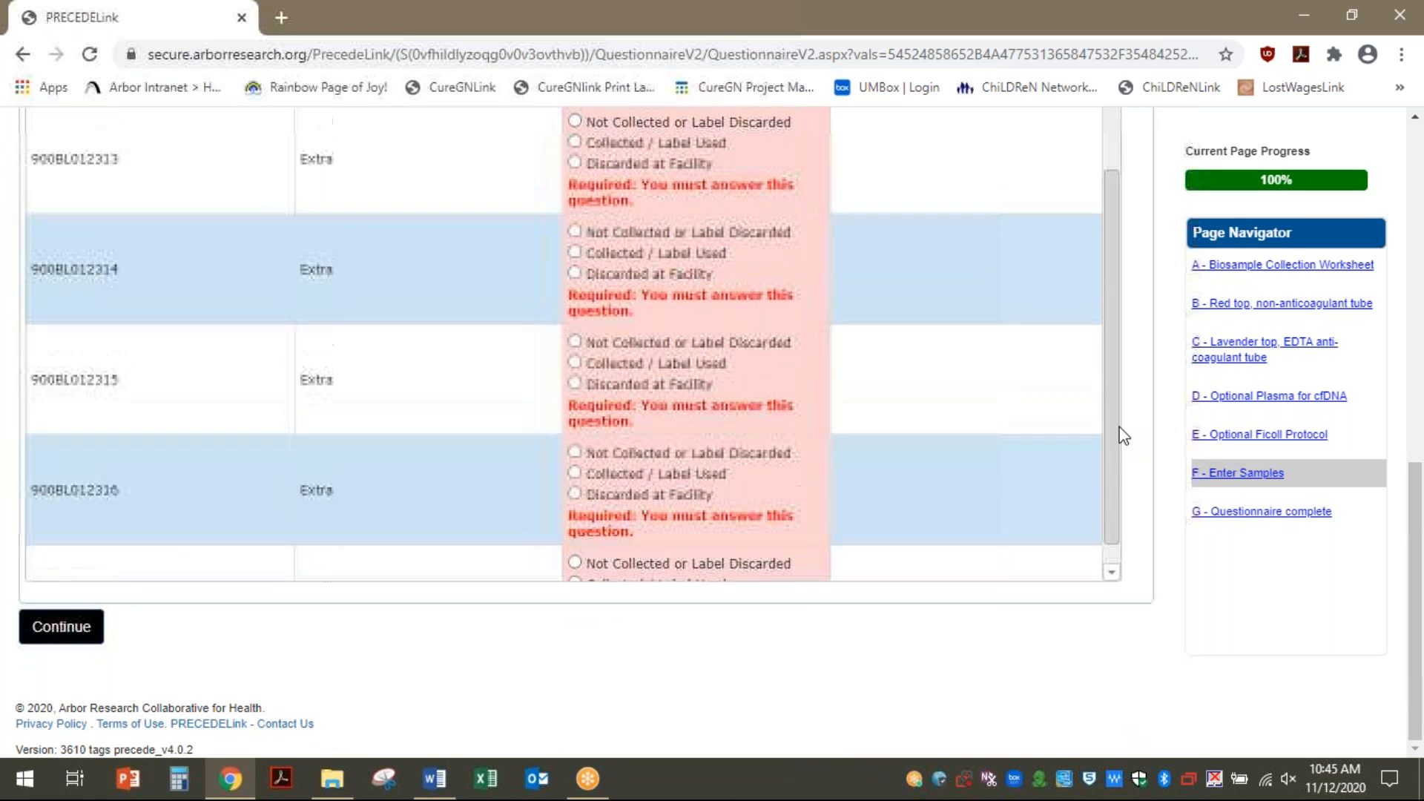
scroll(1135, 426, up, 10)
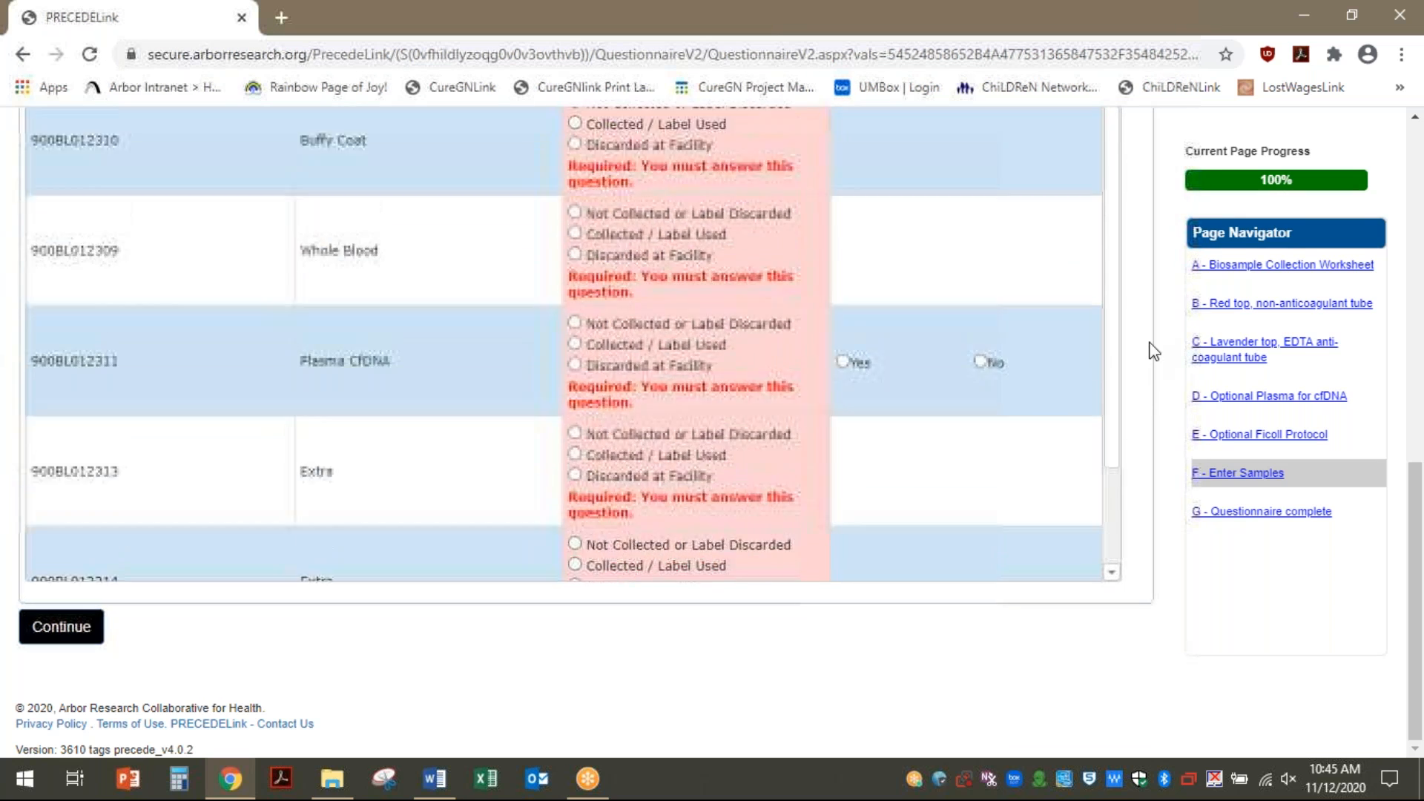
scroll(1196, 146, up, 2)
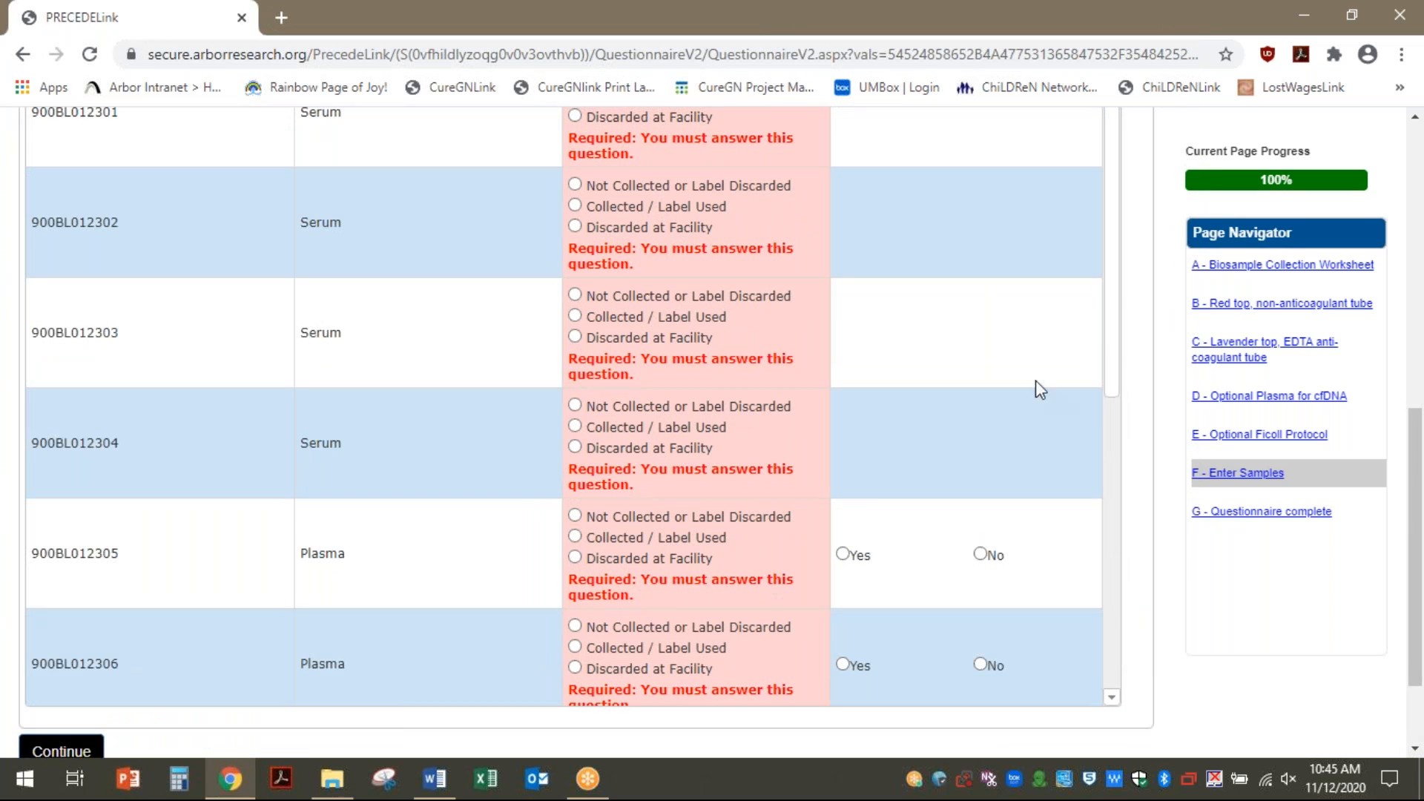
scroll(935, 261, up, 9)
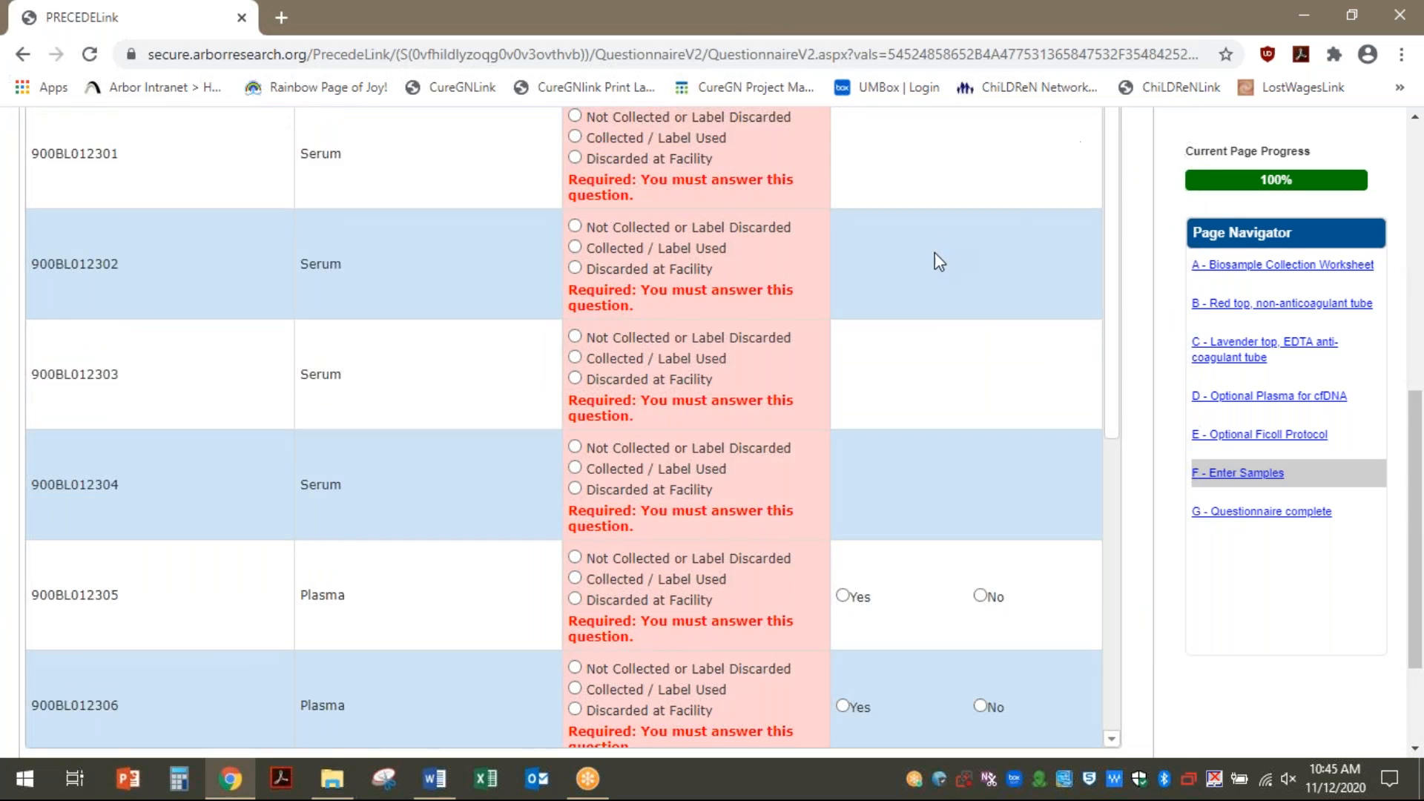
scroll(755, 349, down, 7)
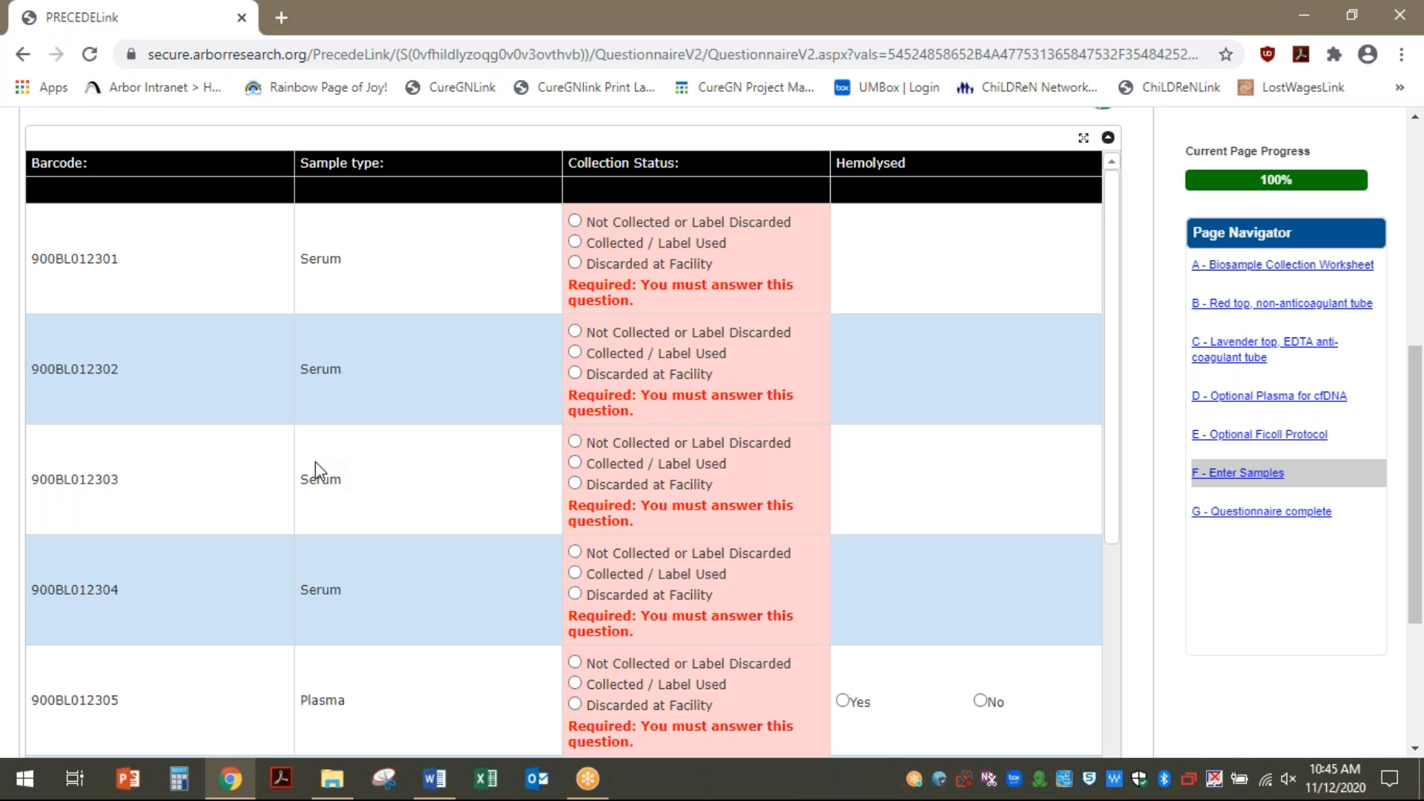
scroll(329, 460, up, 7)
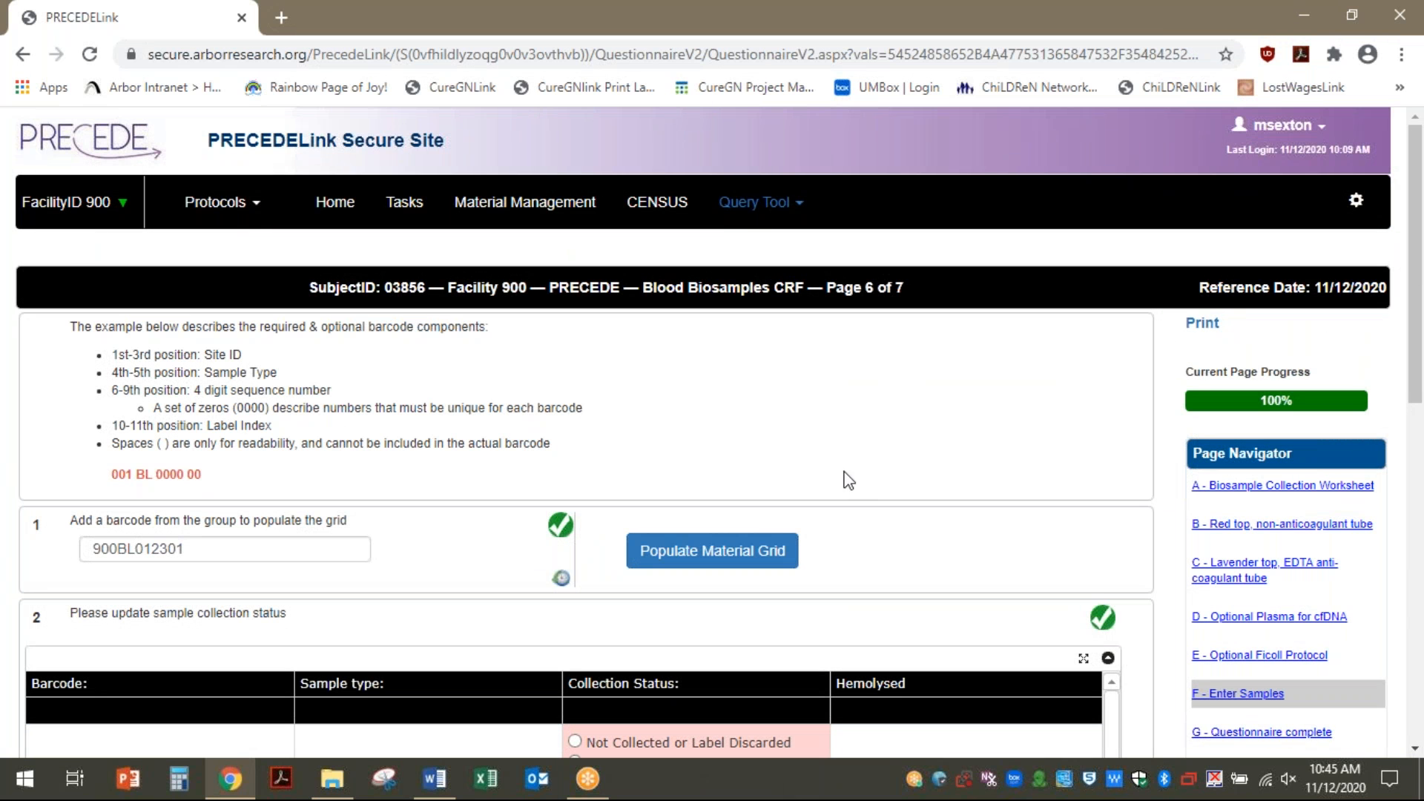
scroll(818, 488, down, 7)
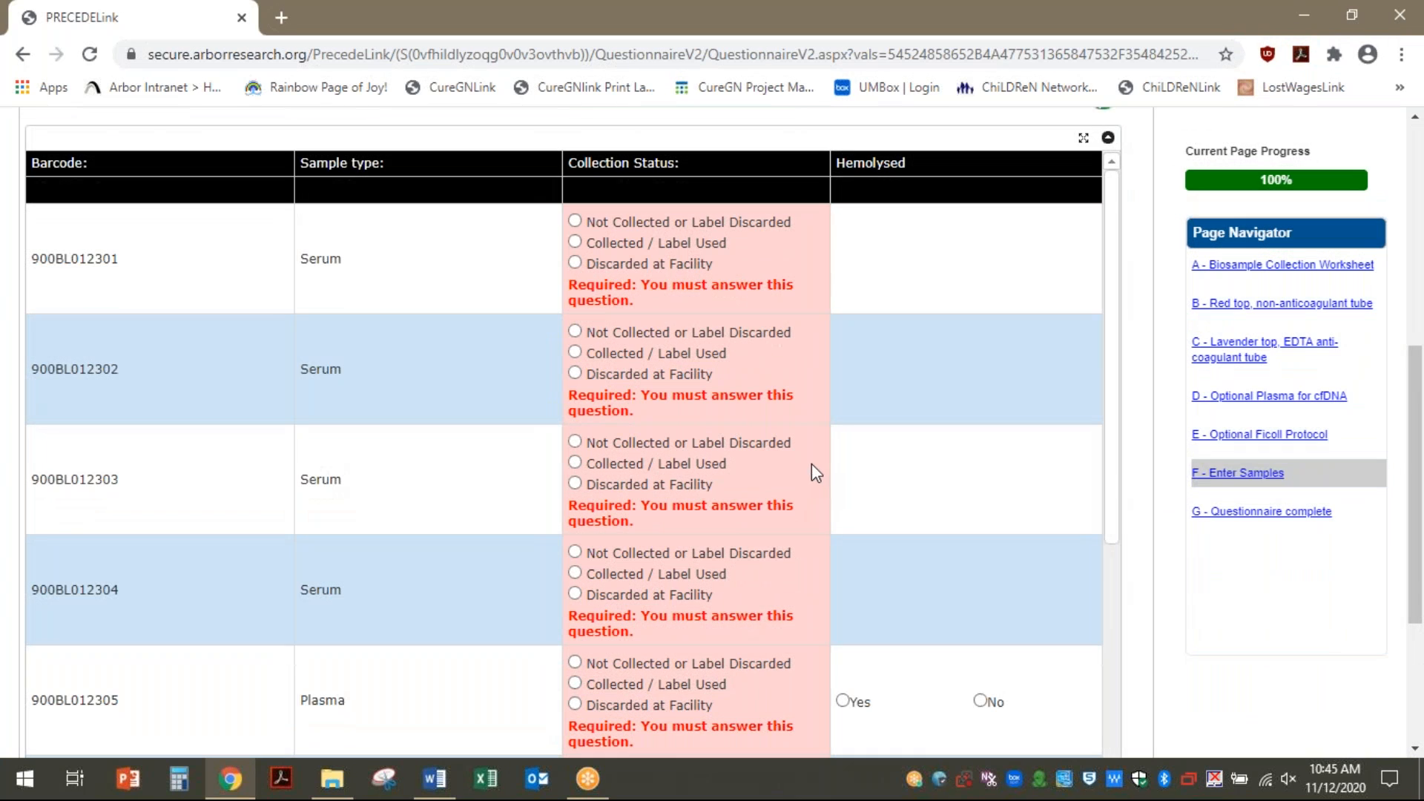
right_click(844, 439)
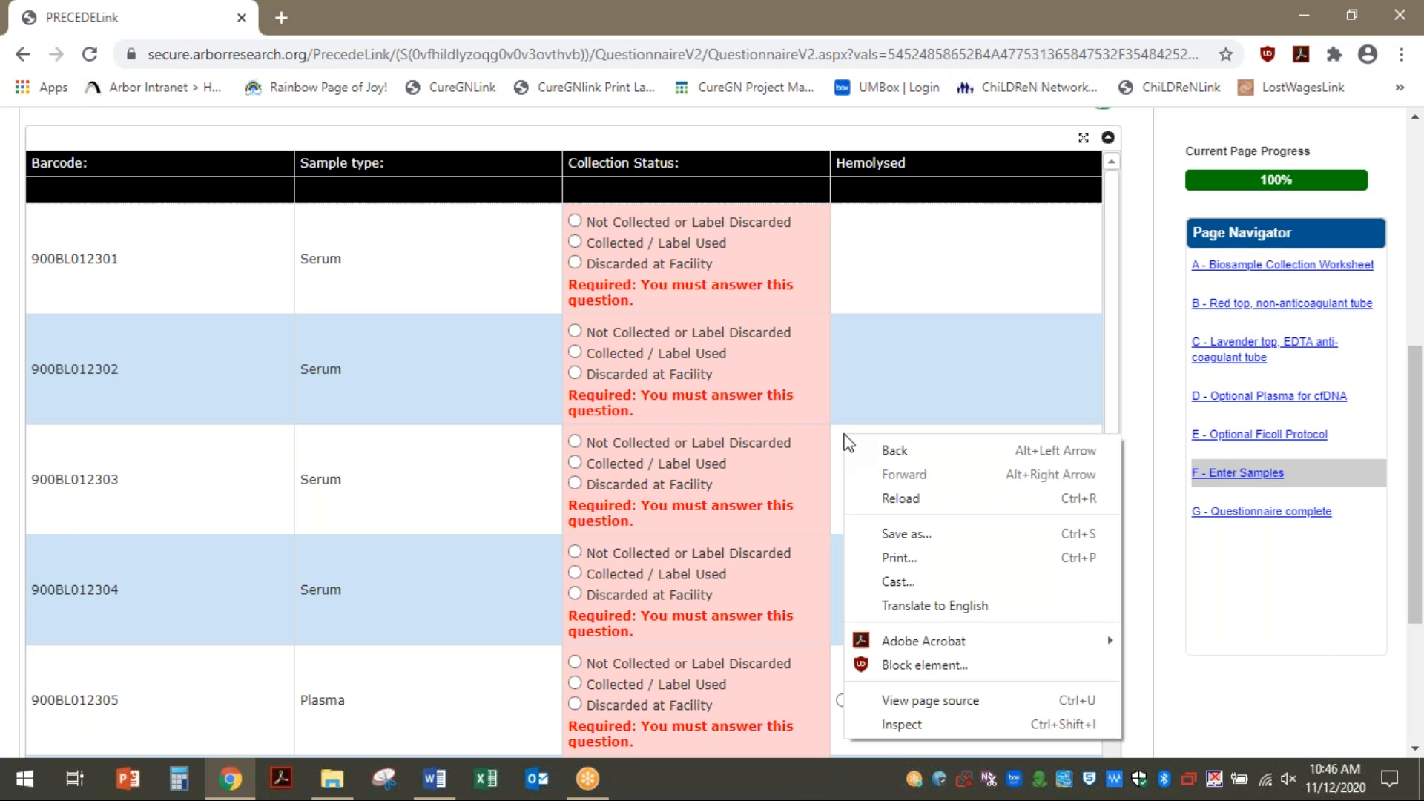
Mark samples 900BL012301 through 900BL012304 as Collected / Label Used
click(809, 417)
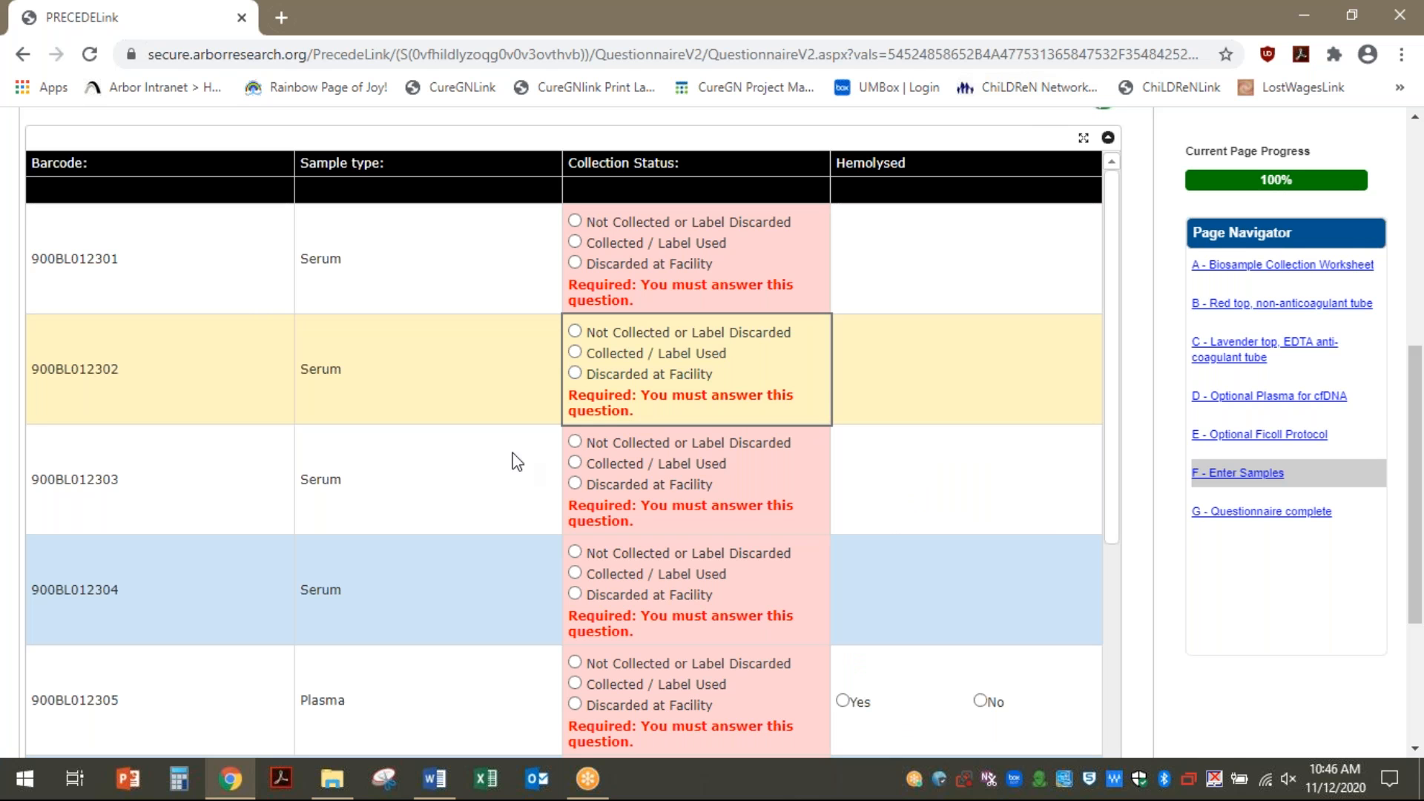
click(575, 244)
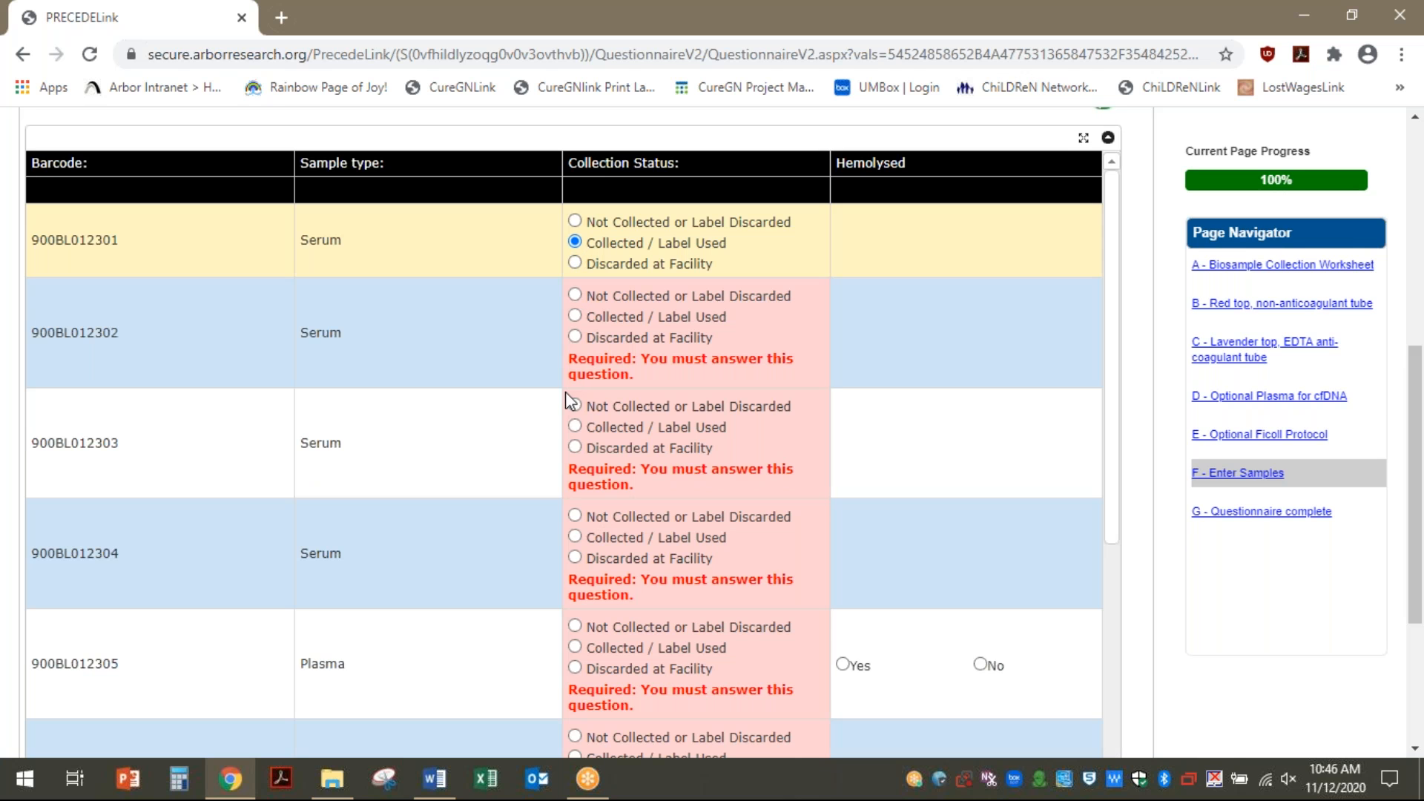
click(575, 317)
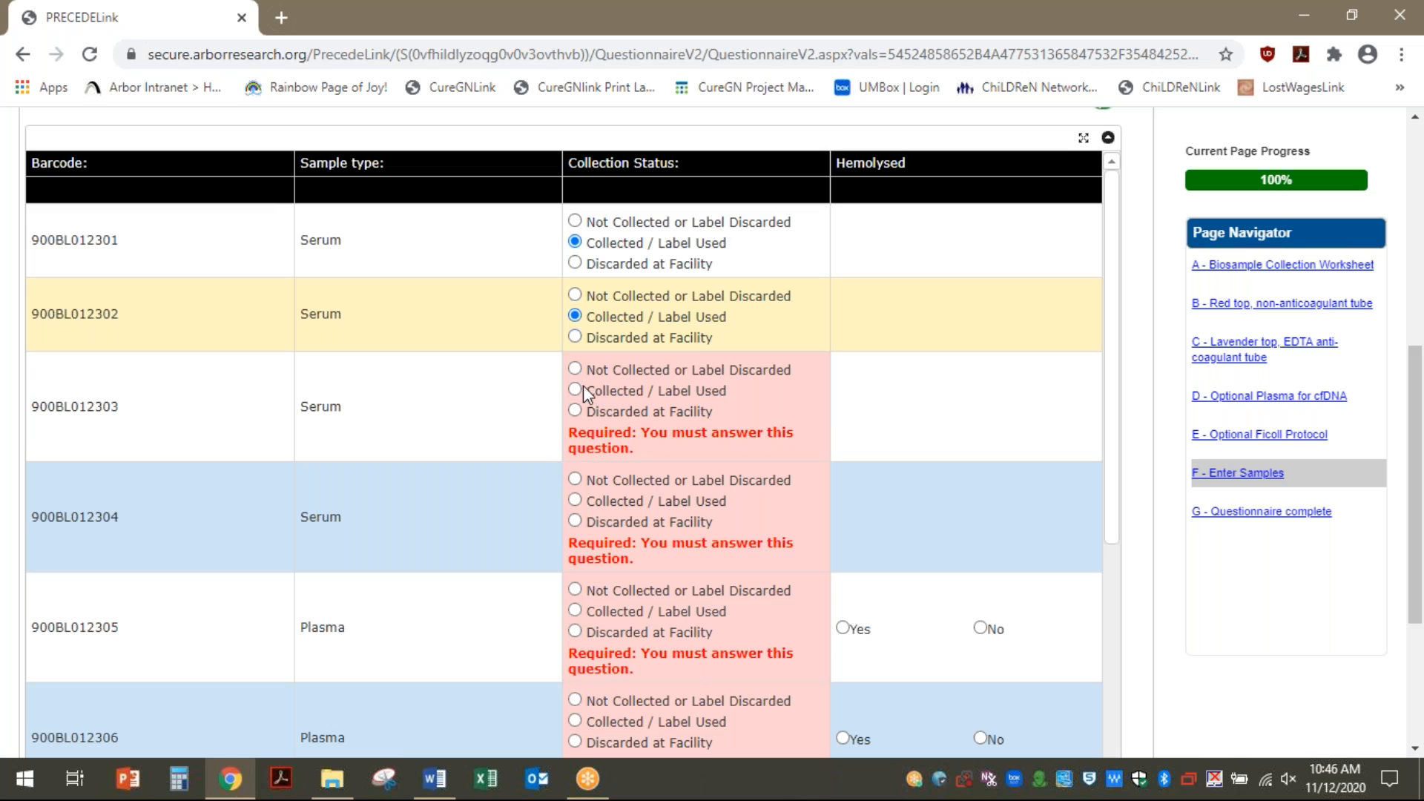
click(576, 389)
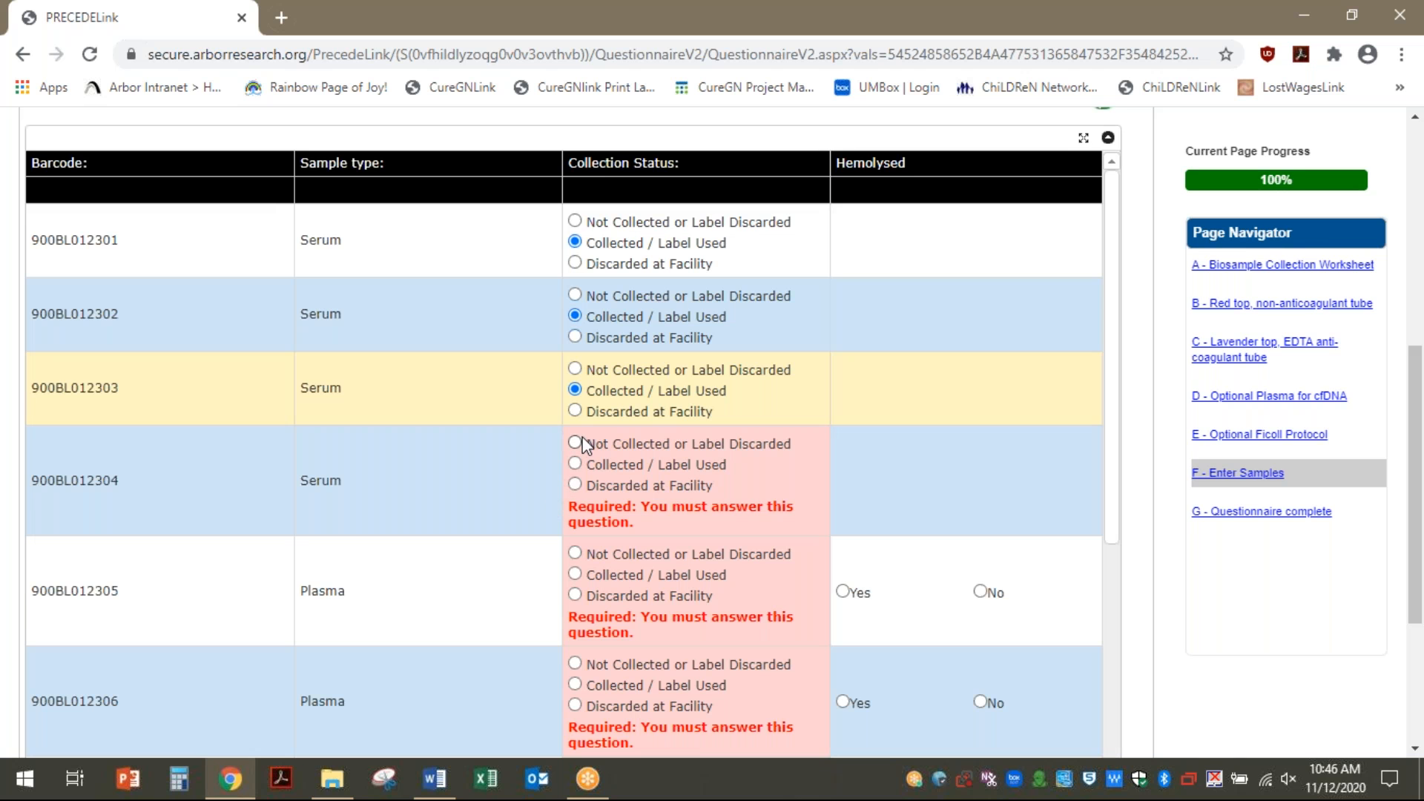
click(576, 464)
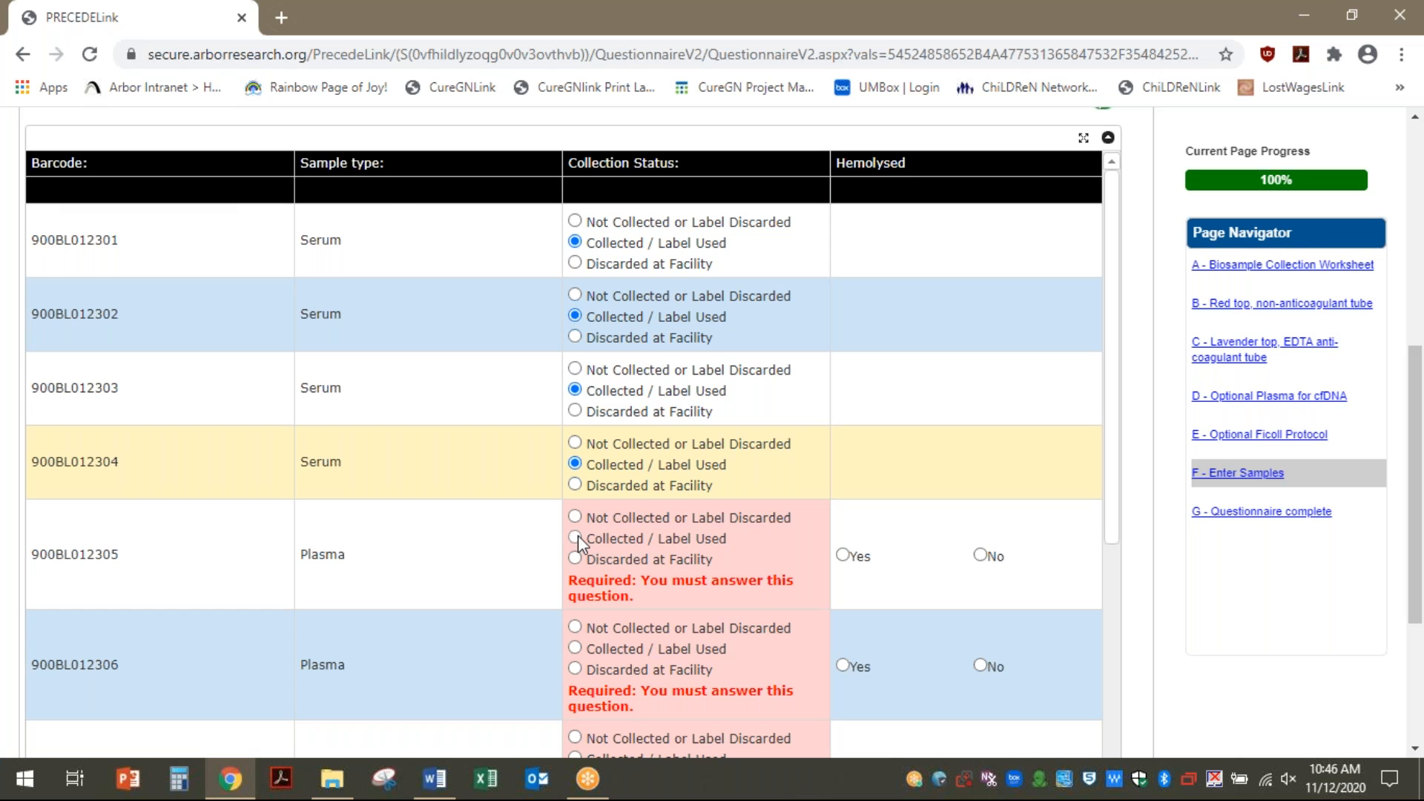
Mark plasma samples 900BL012305 through 900BL012308 as collected with Hemolysed set to No
click(576, 537)
scroll(557, 612, down, 3)
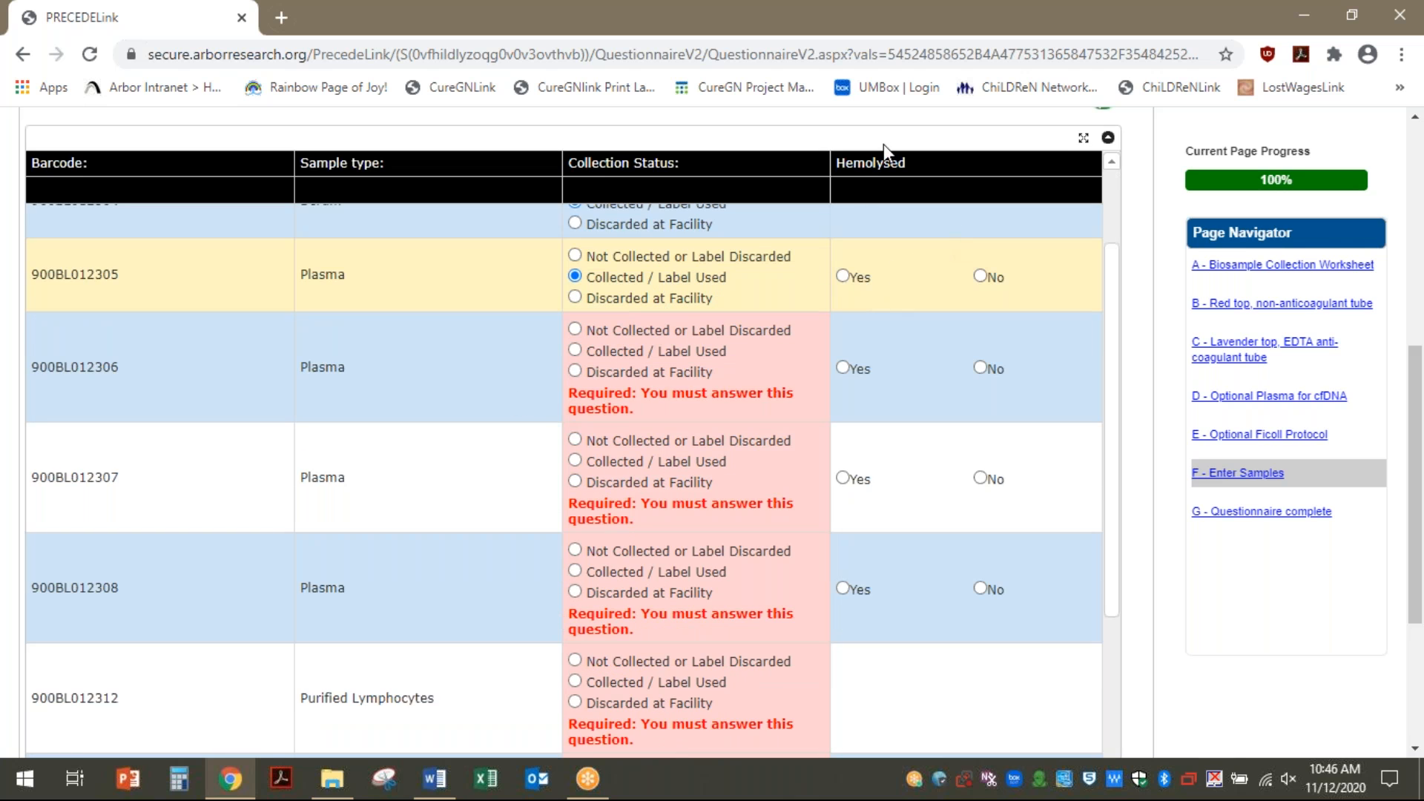
click(983, 278)
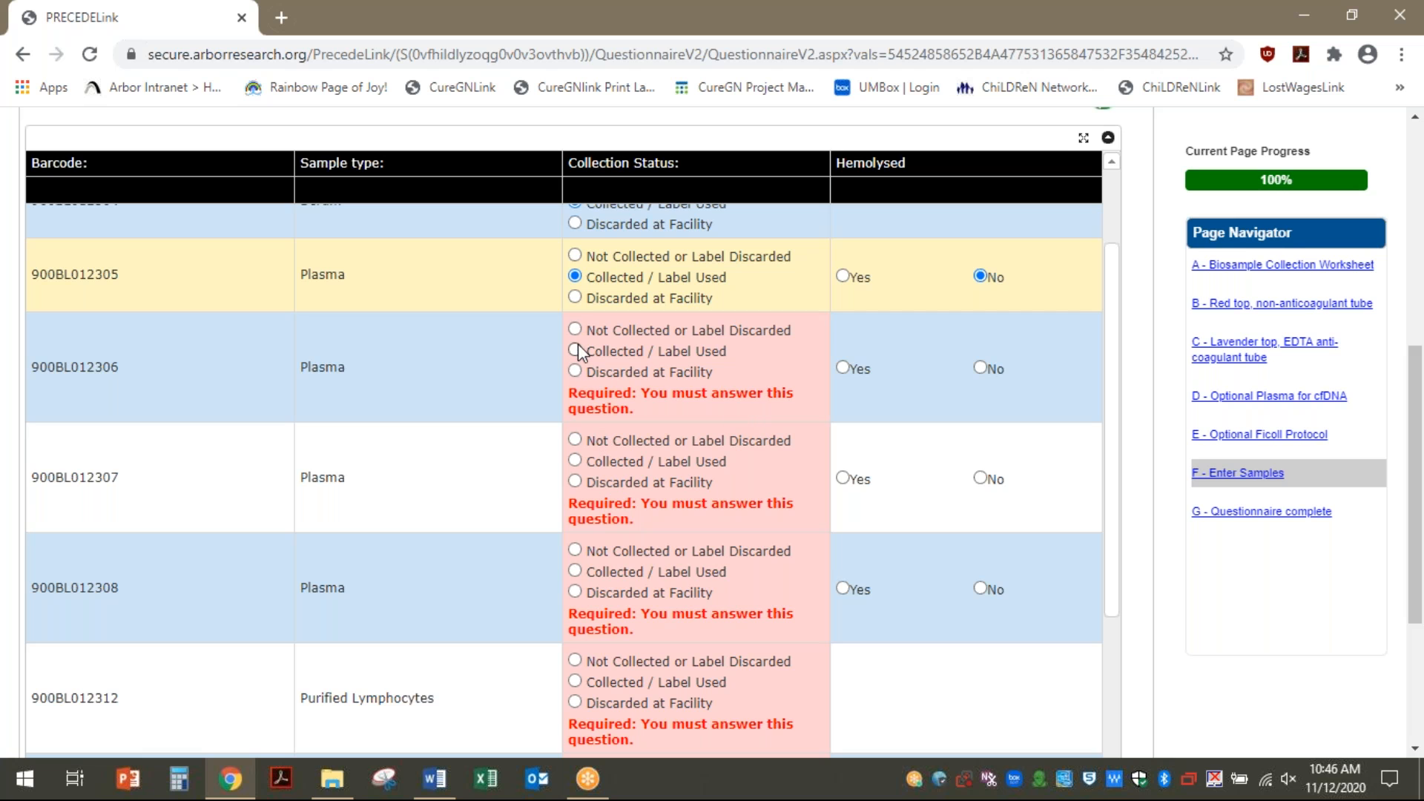
click(576, 348)
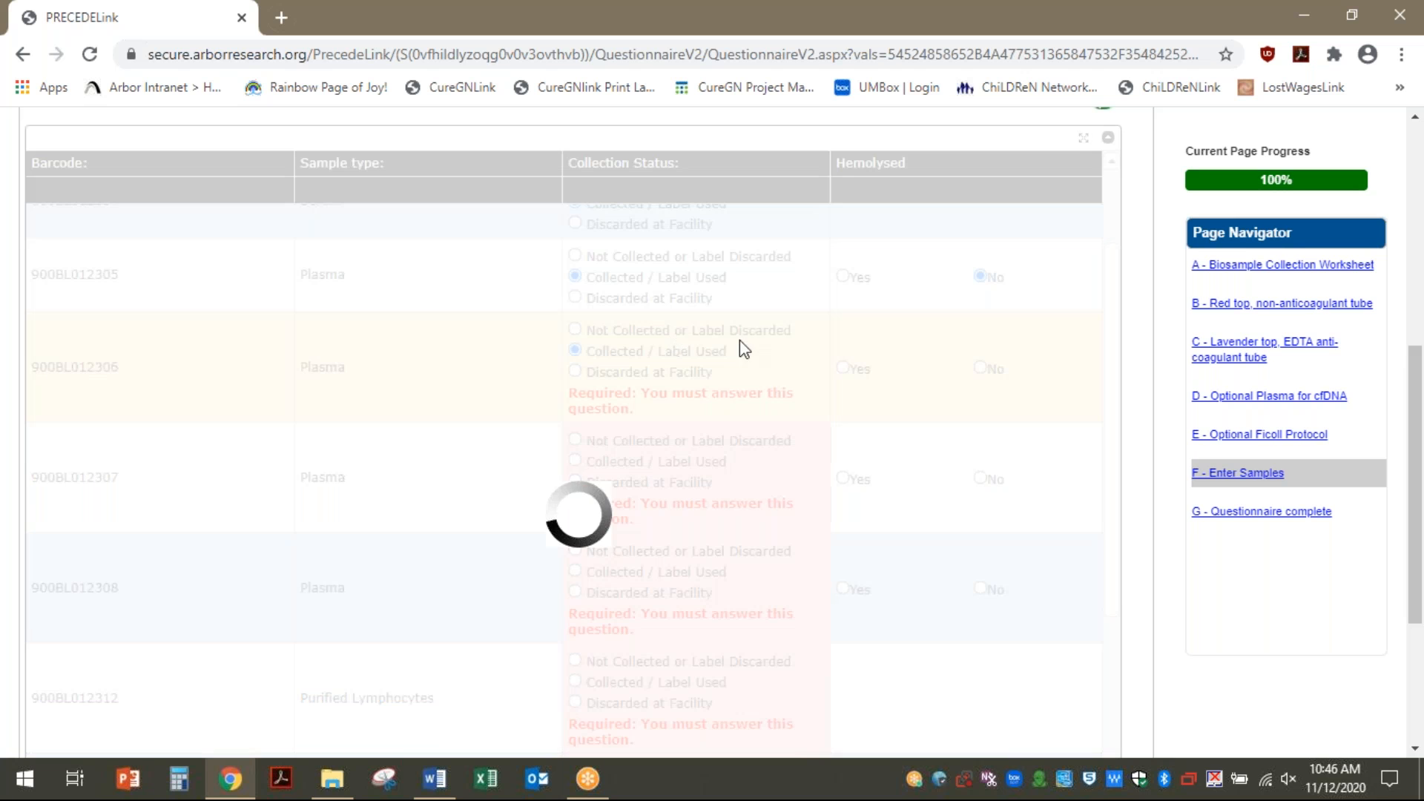
click(981, 352)
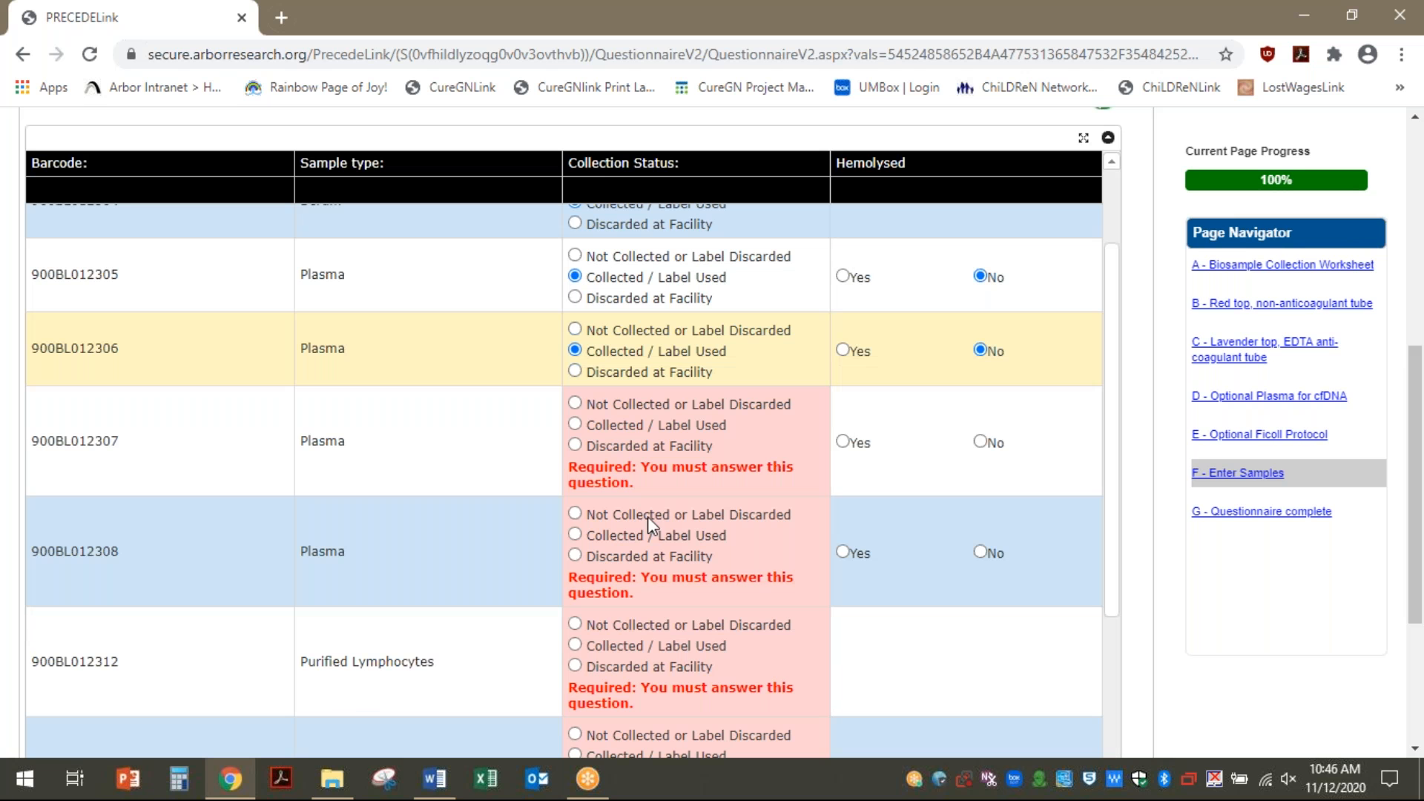
click(575, 425)
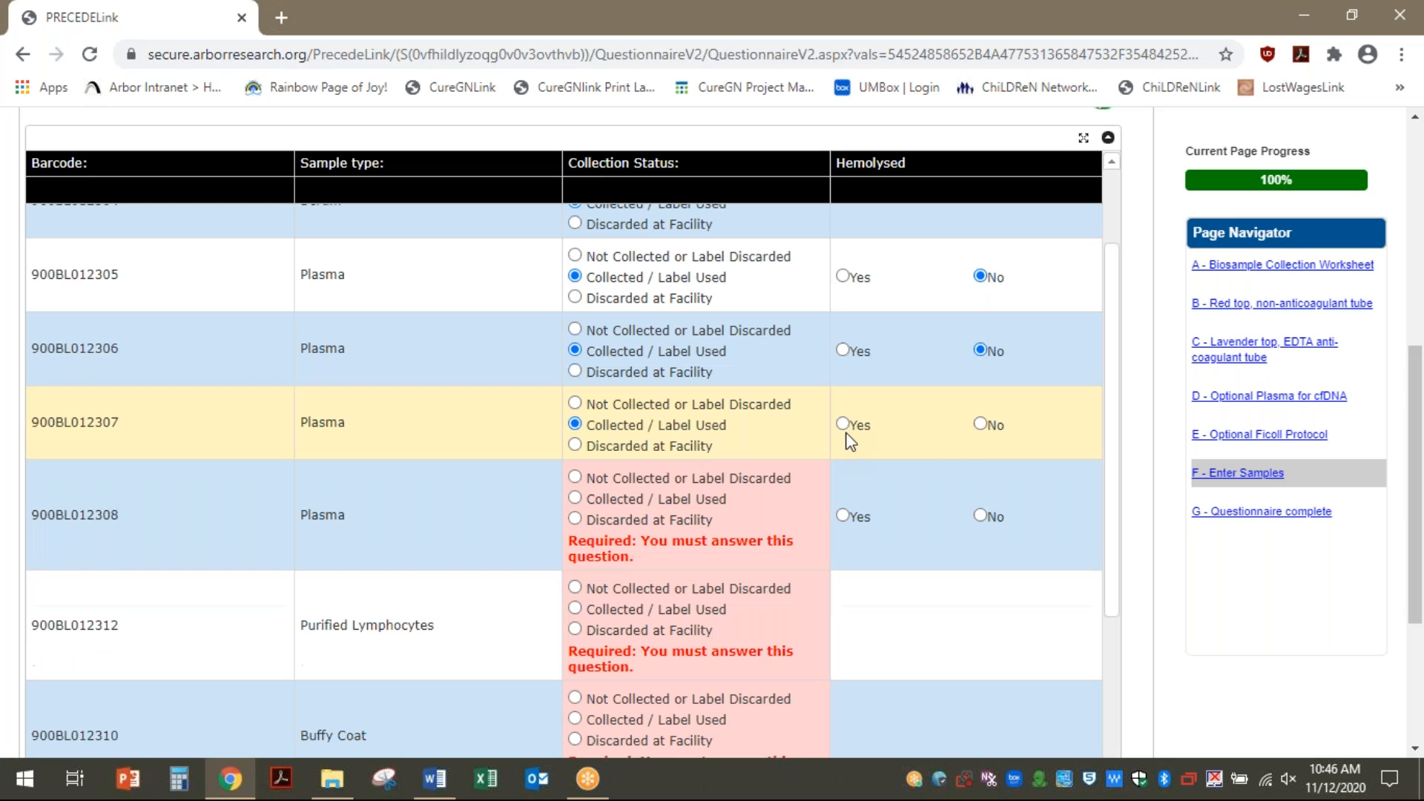
click(980, 425)
click(576, 499)
click(980, 499)
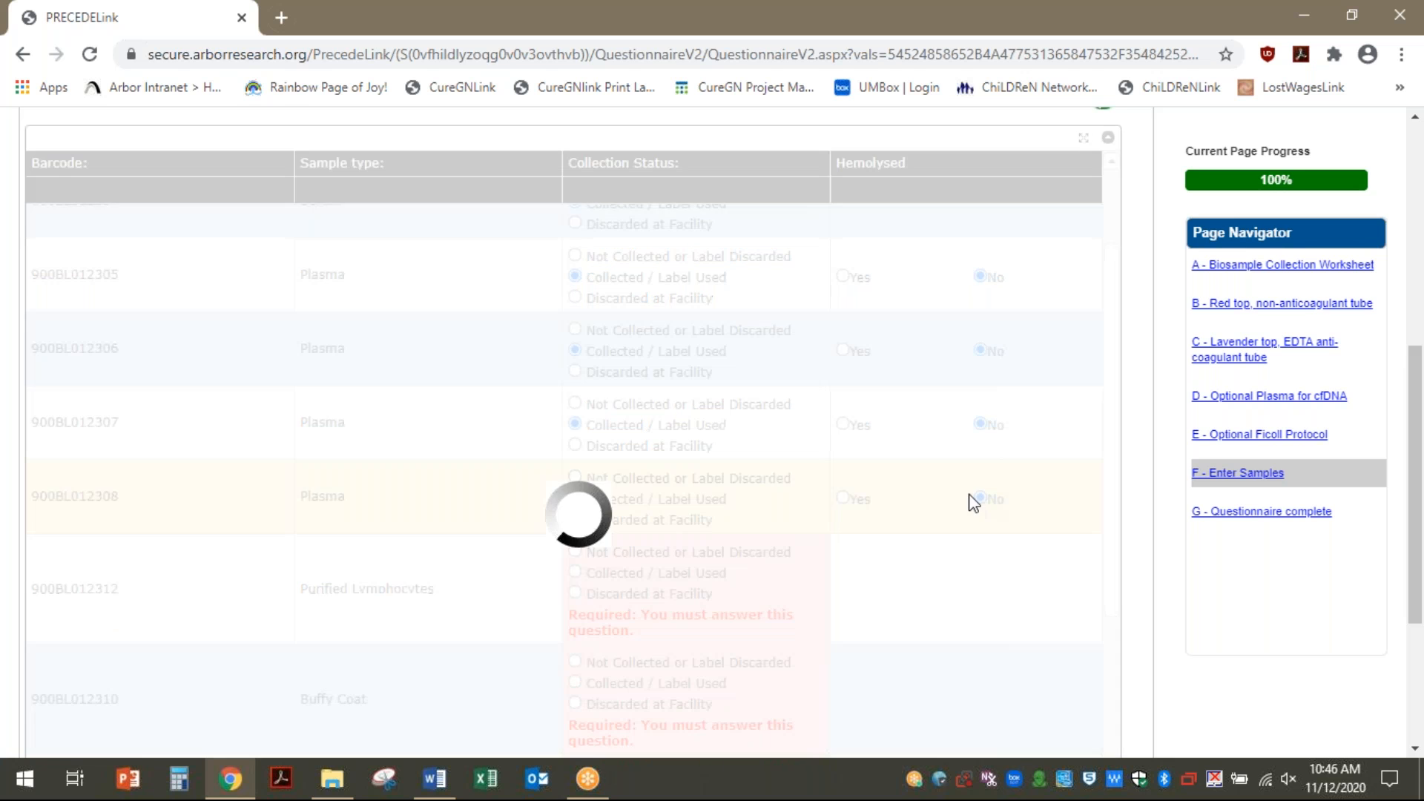
Mark the Purified Lymphocytes, Buffy Coat, Whole Blood and Plasma CfDNA samples as collected
scroll(720, 504, down, 3)
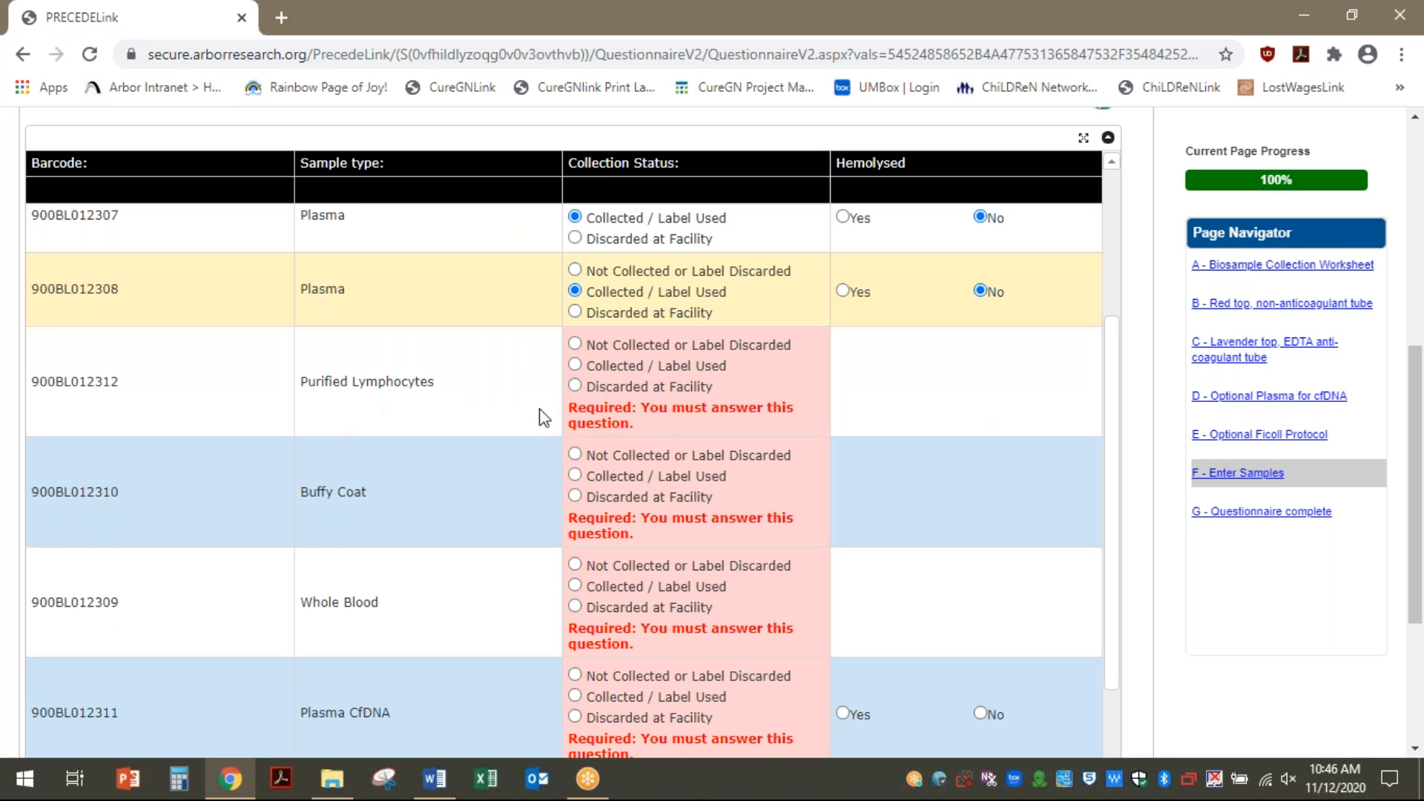
click(575, 365)
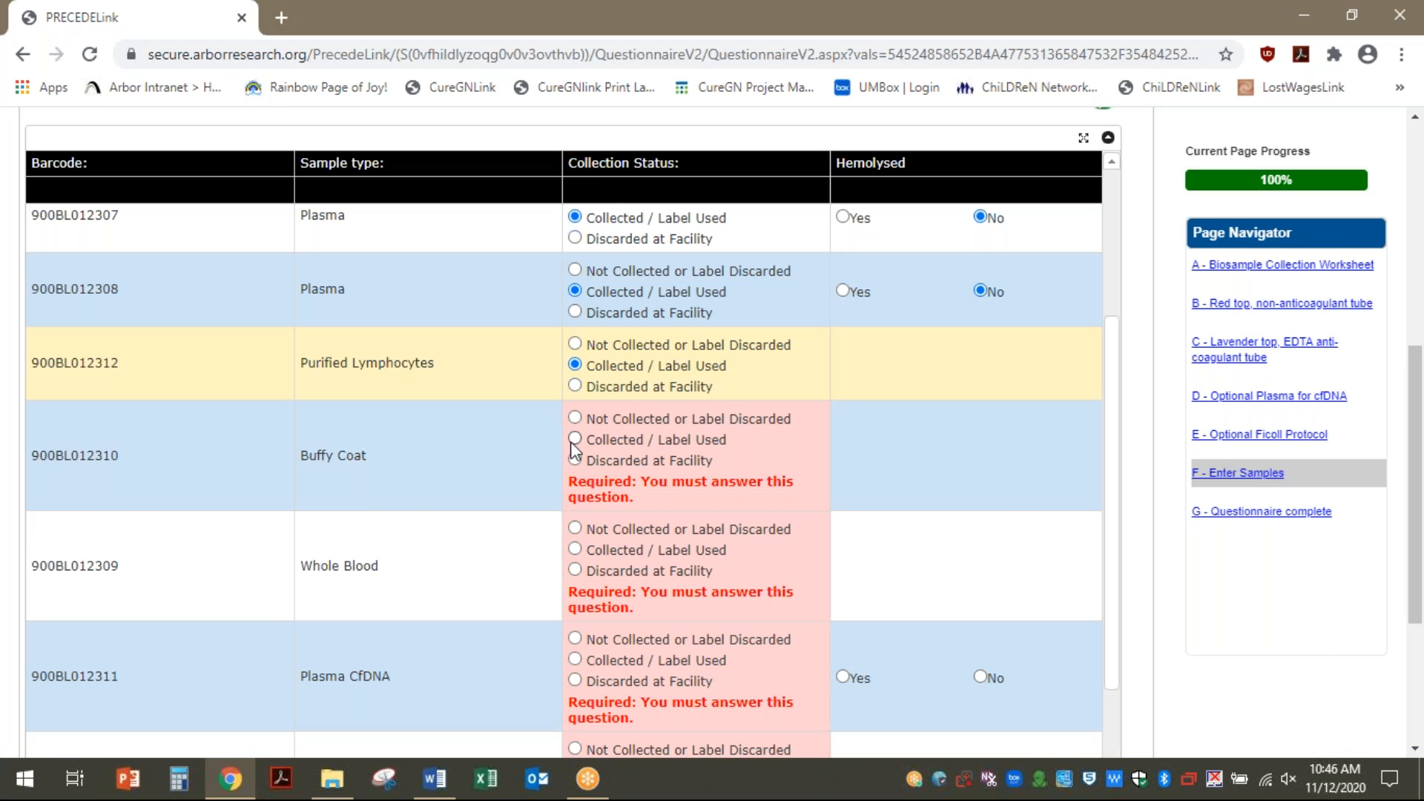
click(573, 441)
click(576, 515)
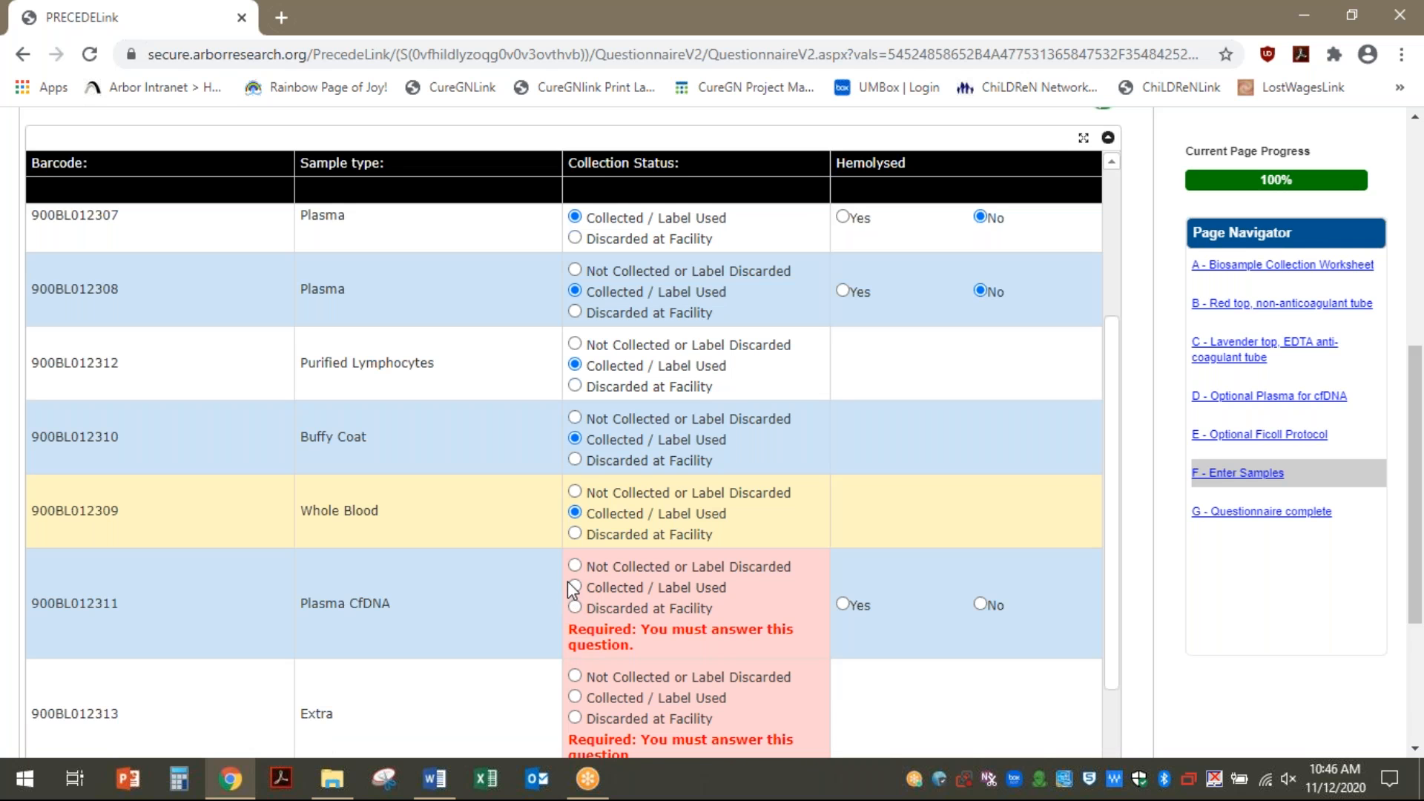
click(572, 588)
click(578, 585)
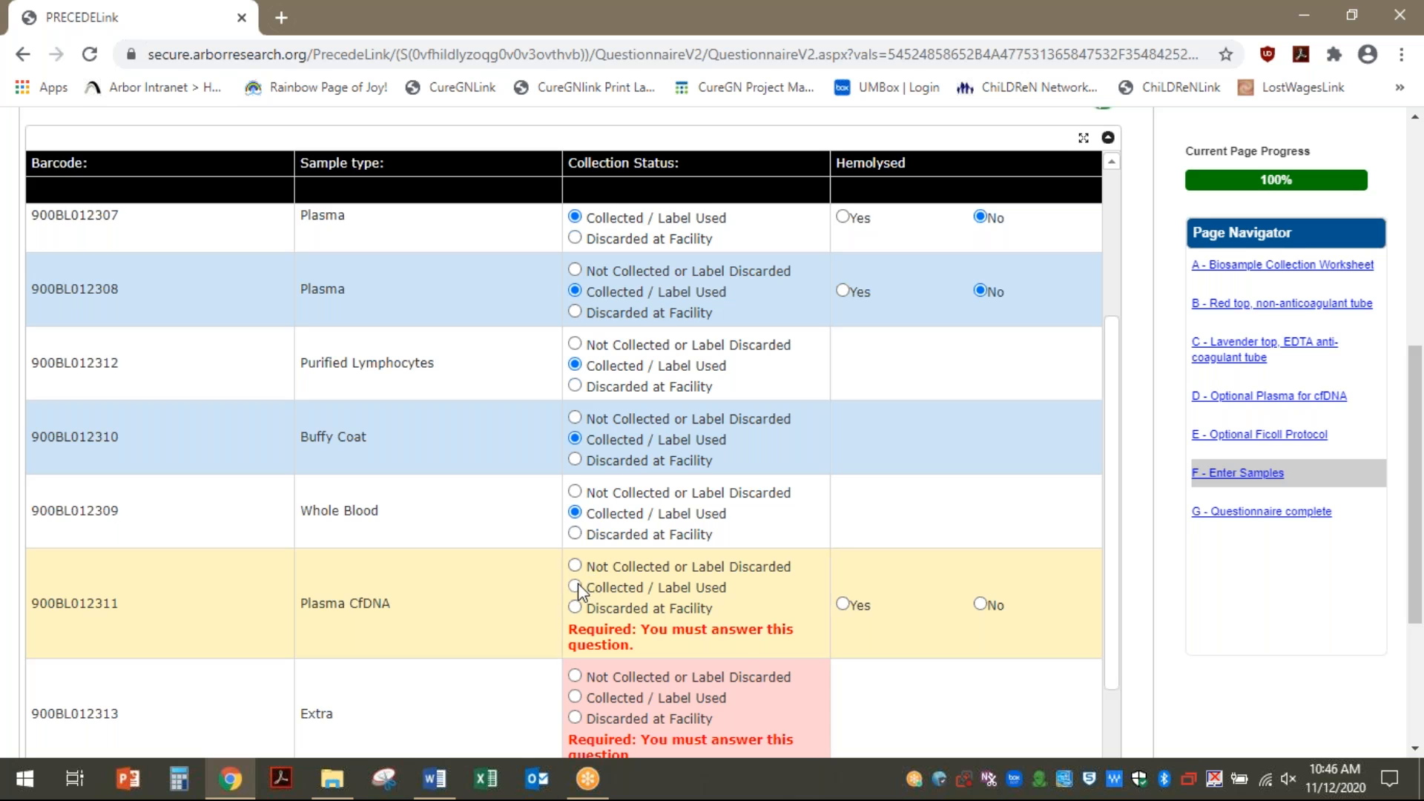
Mark extra samples 900BL012313 through 900BL012317 as not collected and advance to the final page
scroll(714, 497, down, 2)
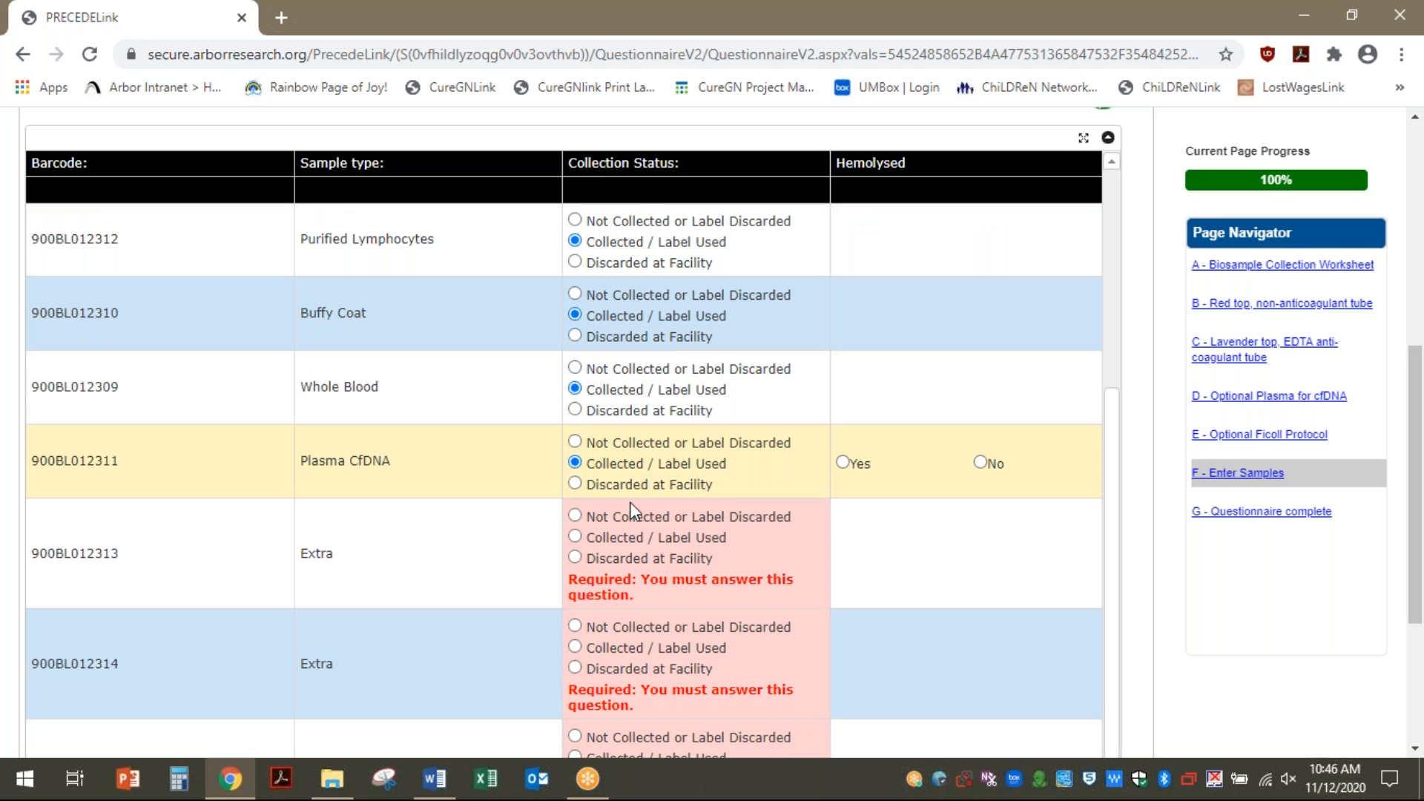
click(576, 517)
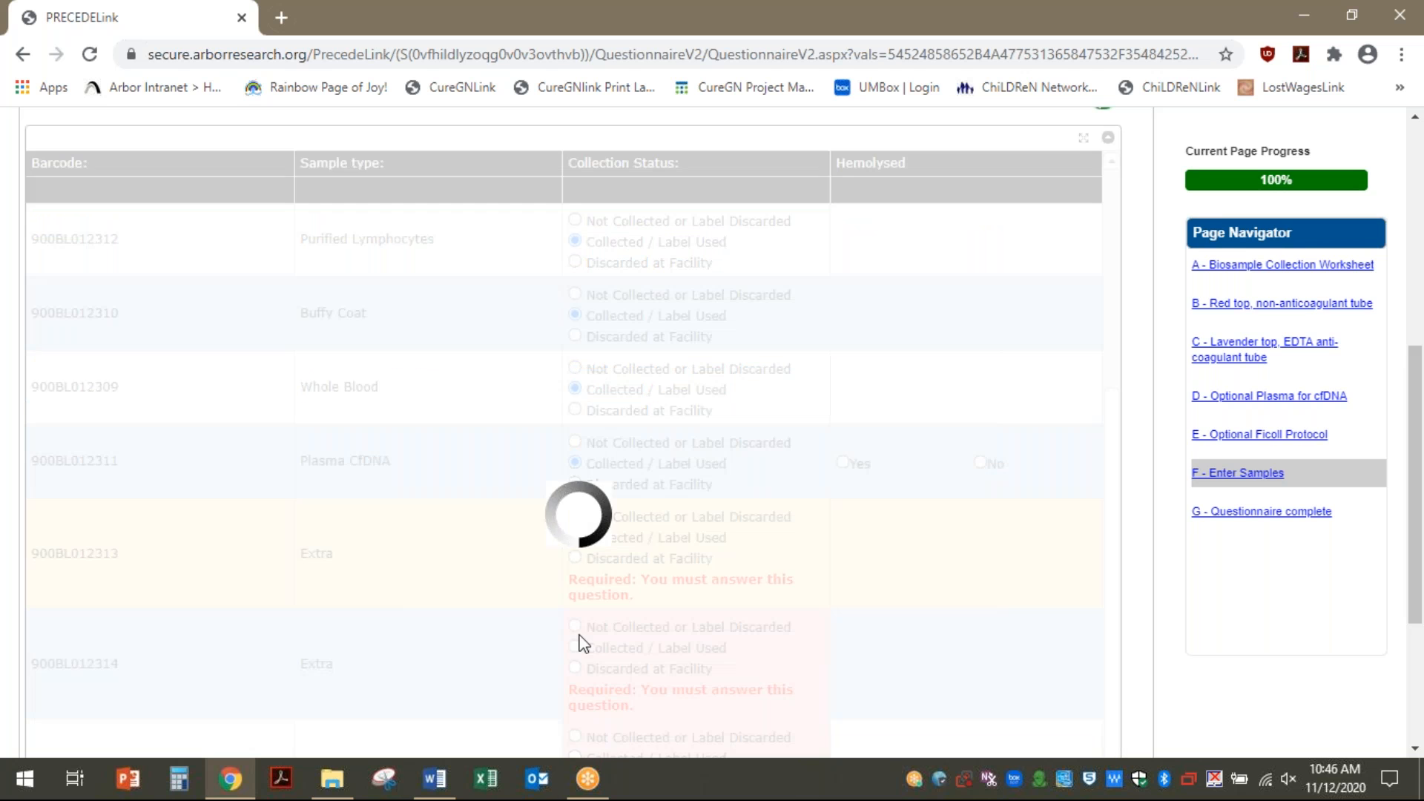
click(576, 591)
scroll(678, 589, down, 2)
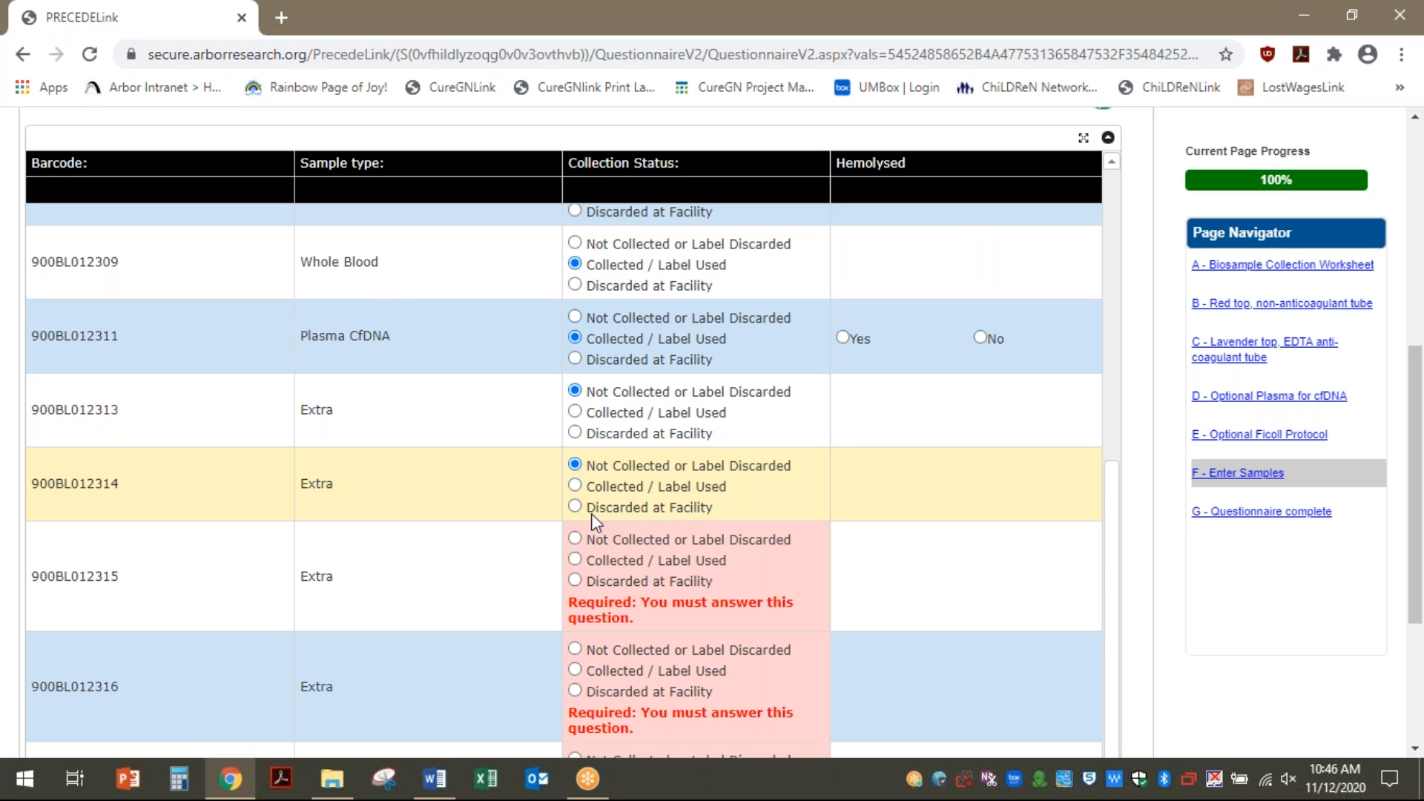
click(576, 540)
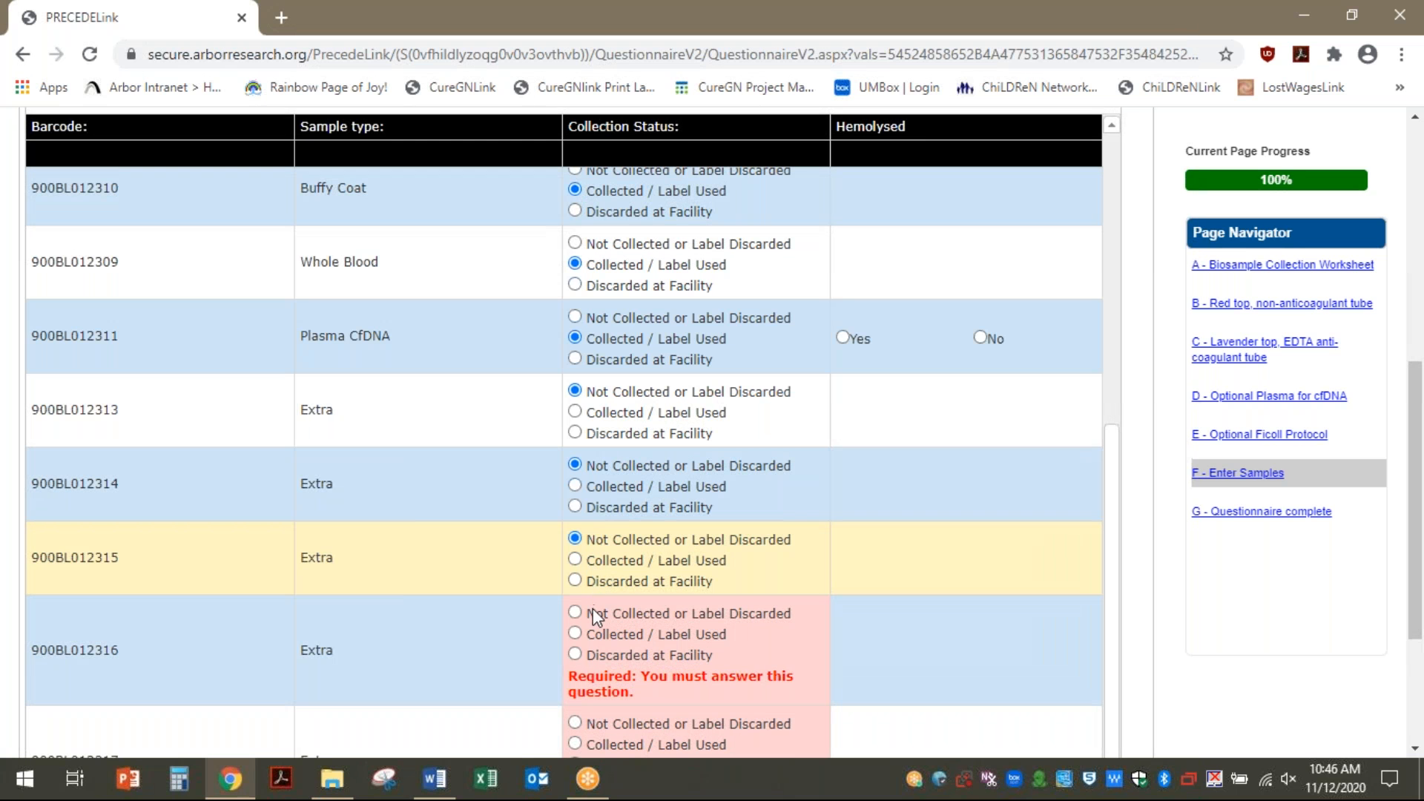
click(576, 613)
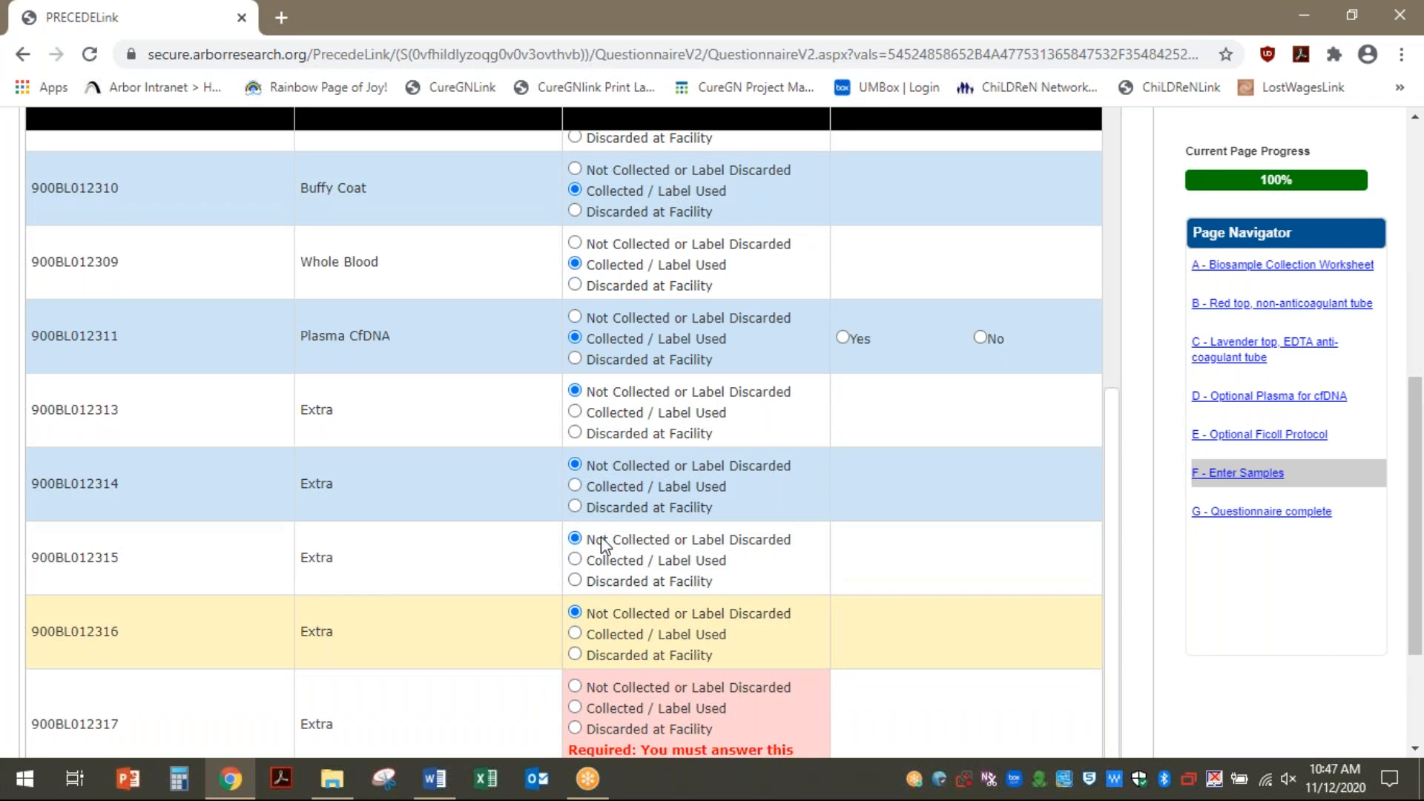
scroll(601, 540, down, 3)
click(575, 487)
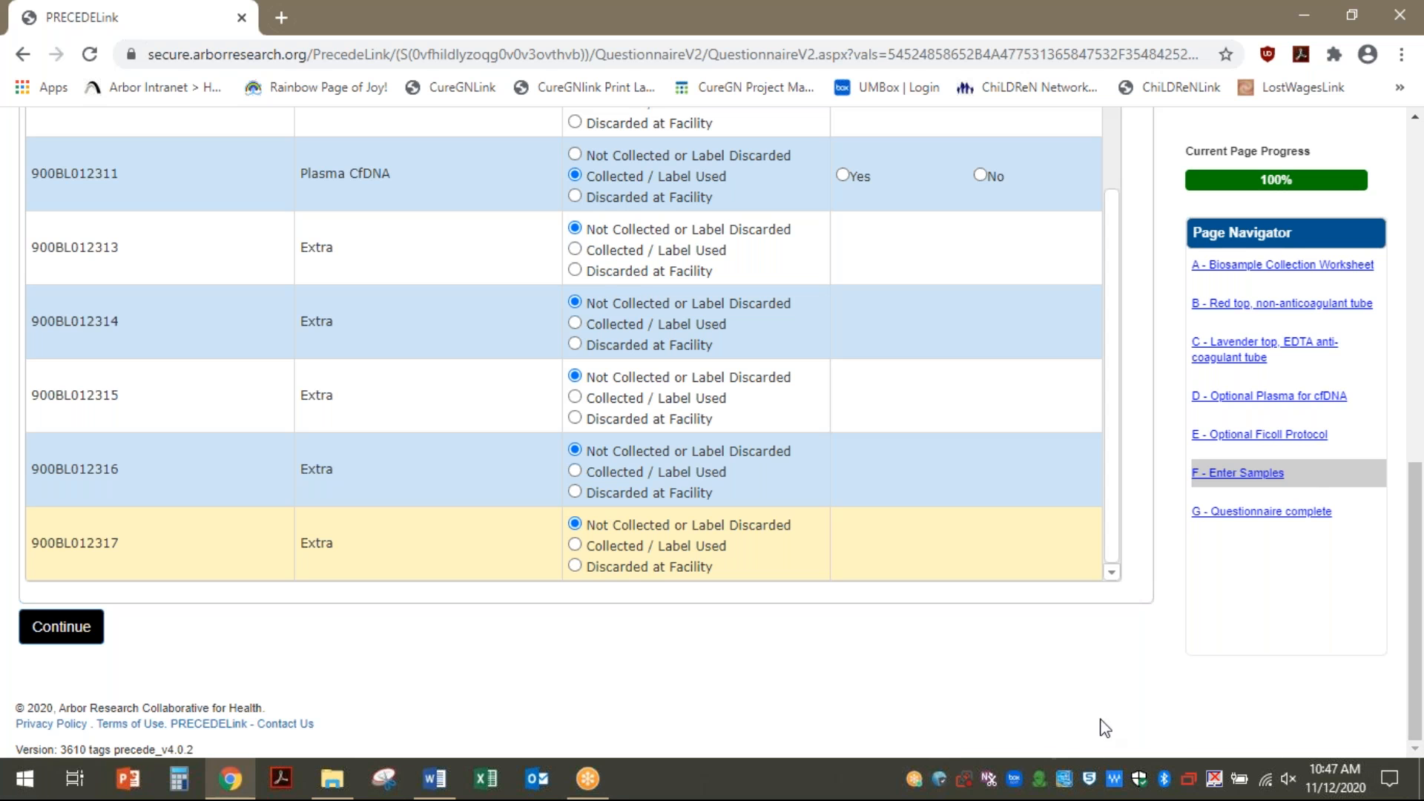
click(50, 637)
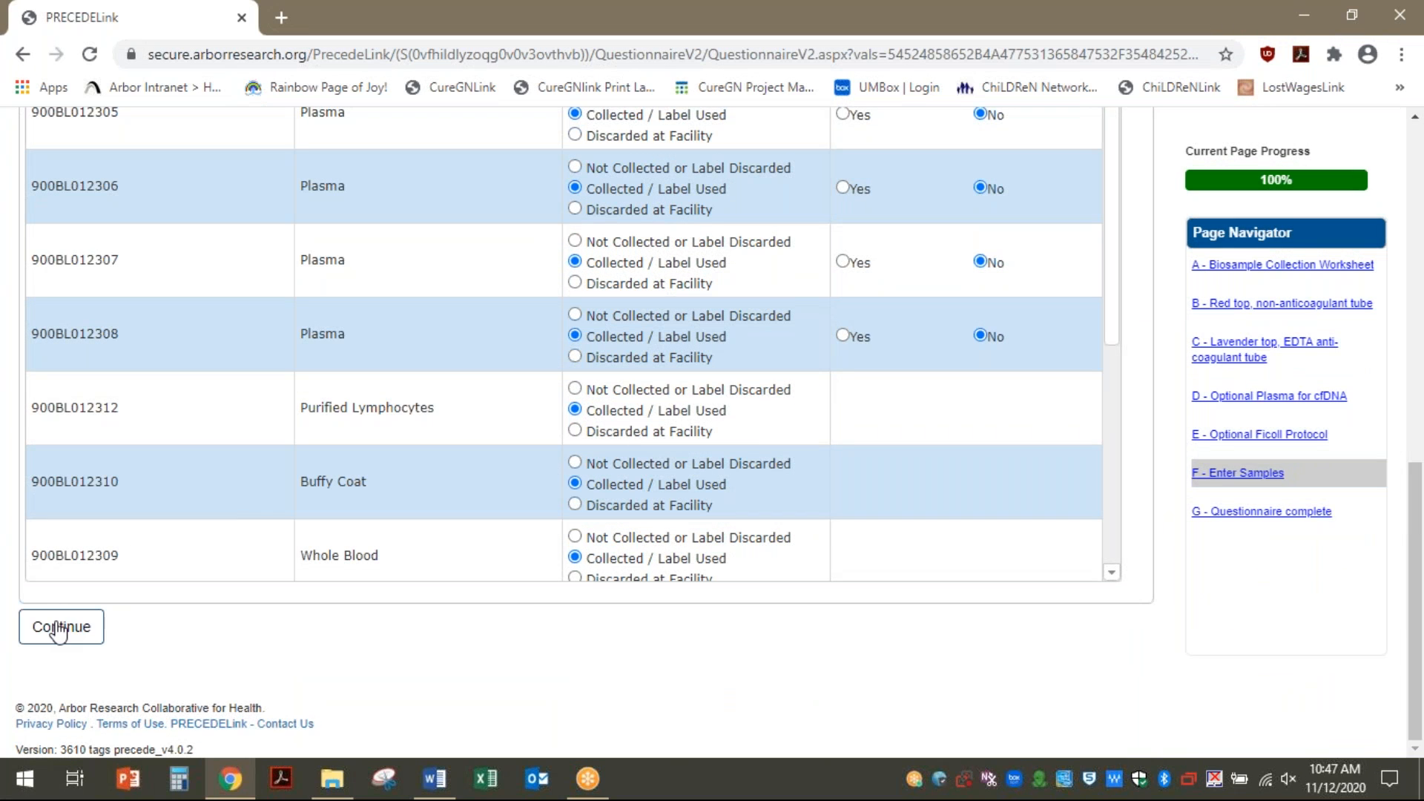
click(59, 629)
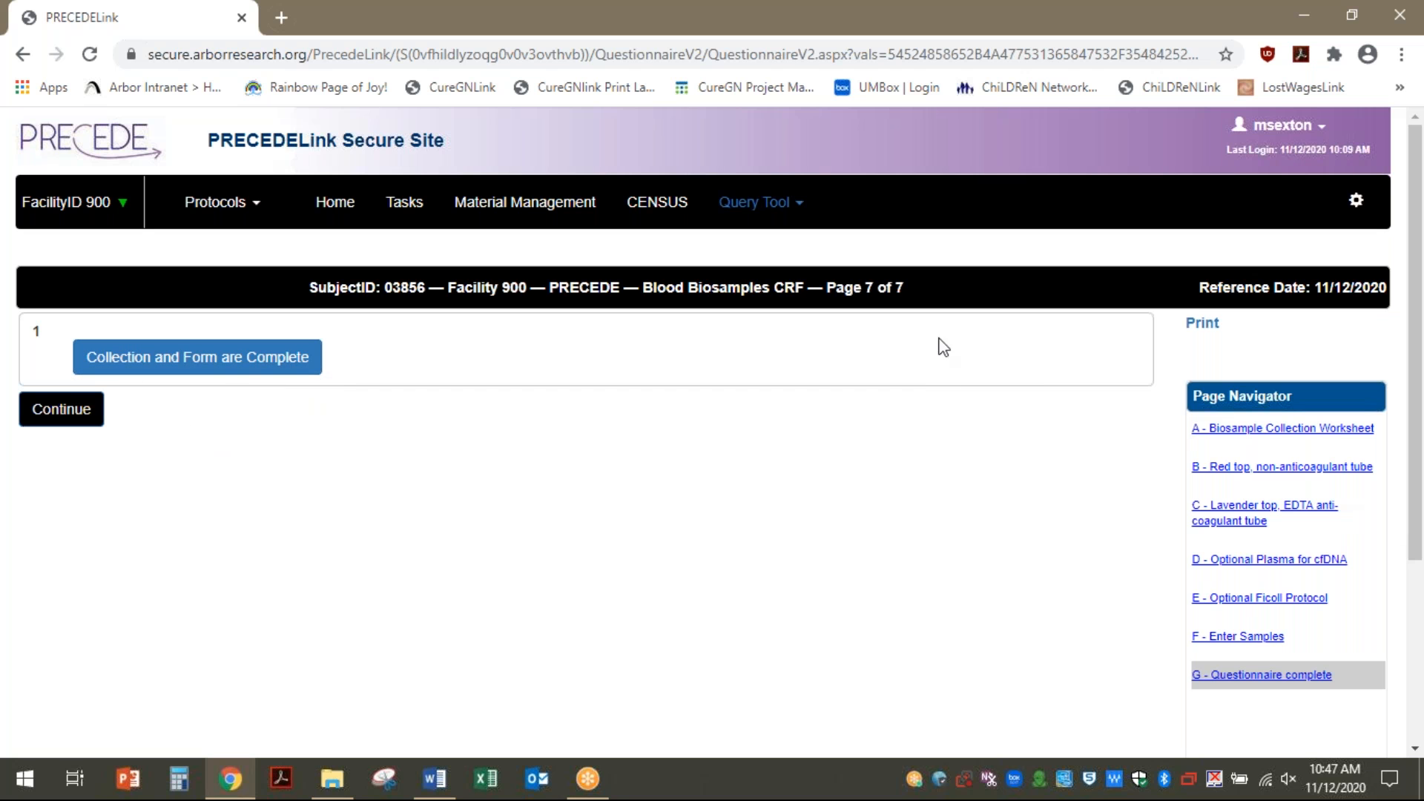
Go back to F - Enter Samples to recheck the blood sample barcodes
click(1270, 637)
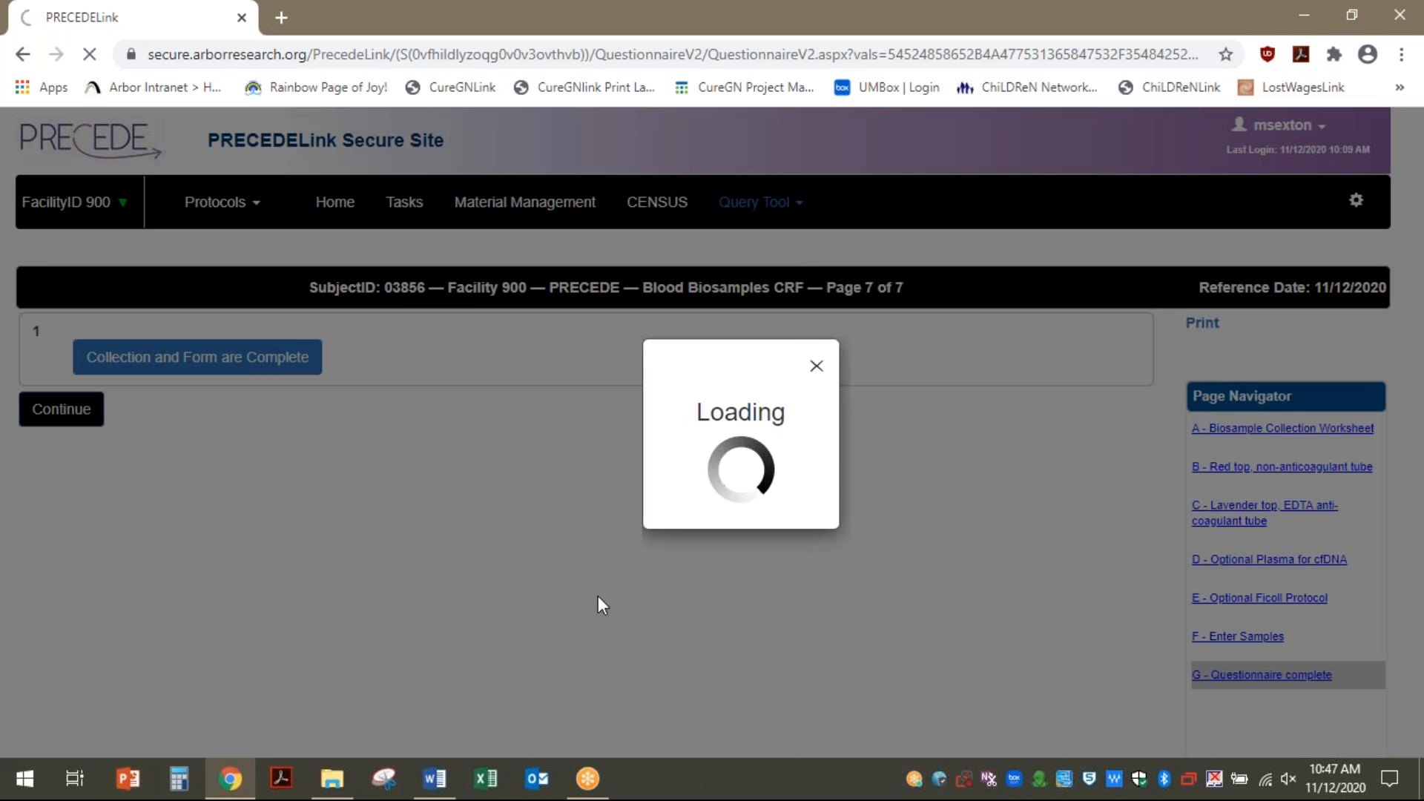
scroll(534, 499, up, 15)
scroll(553, 569, down, 7)
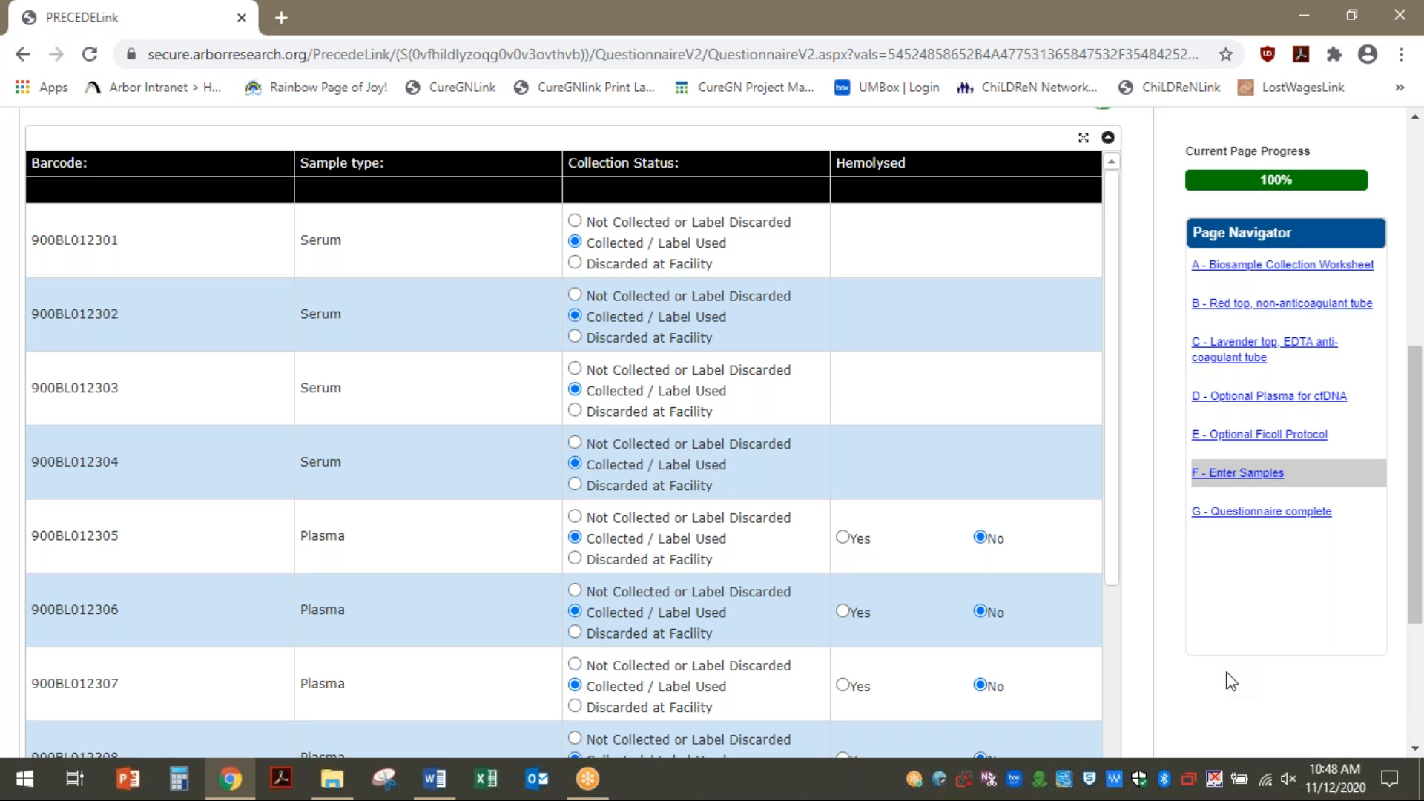
Mark Collection and Form are Complete on page G and return to the task list
click(1270, 513)
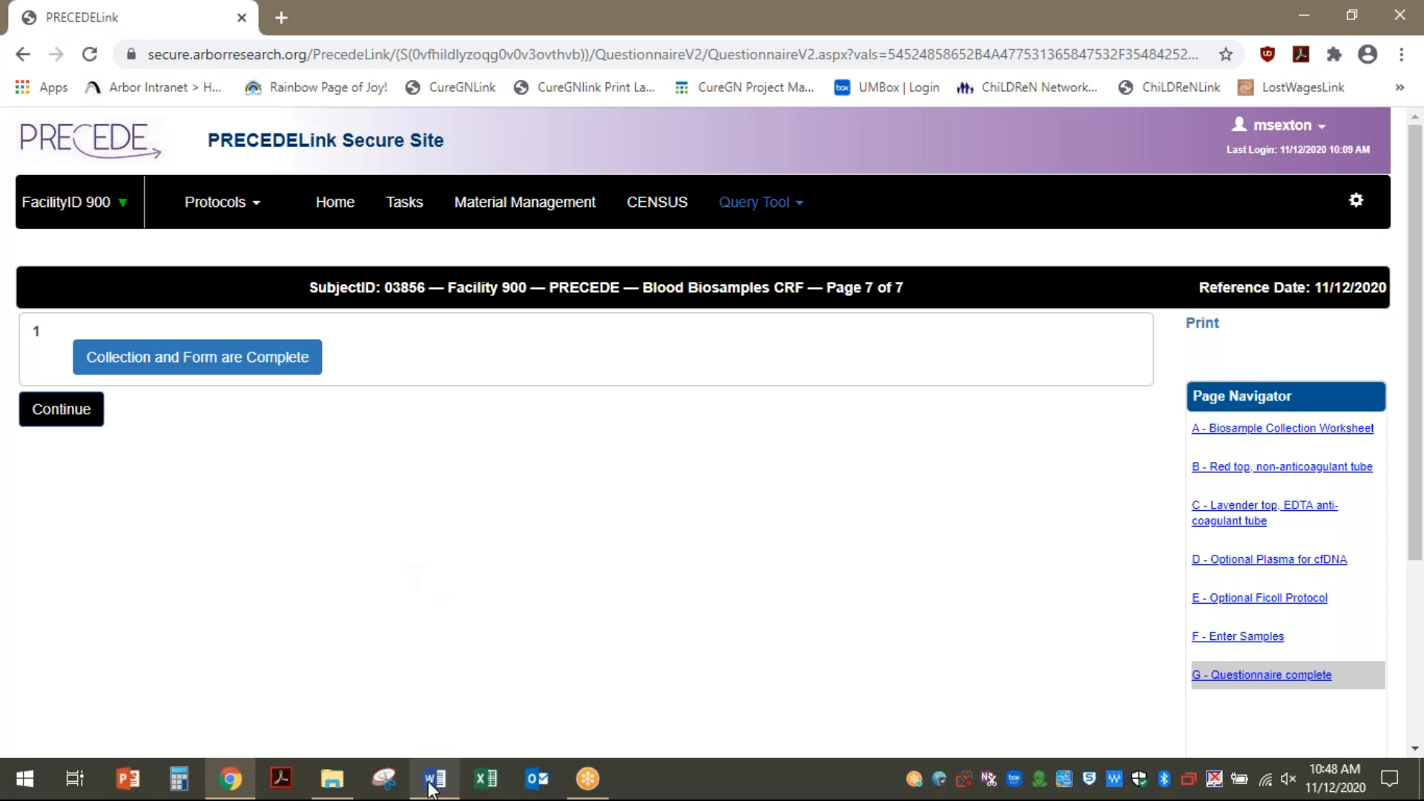
click(174, 364)
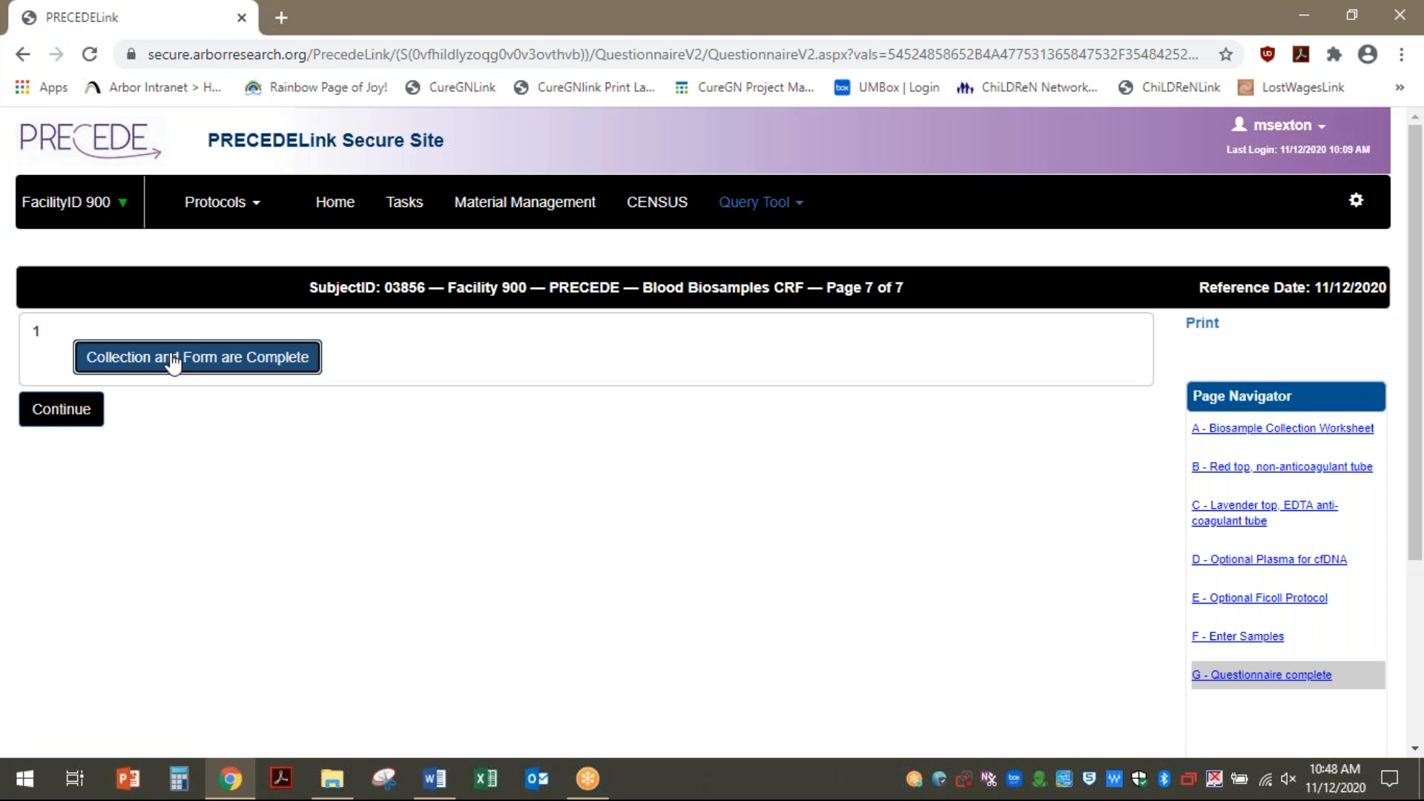
click(173, 363)
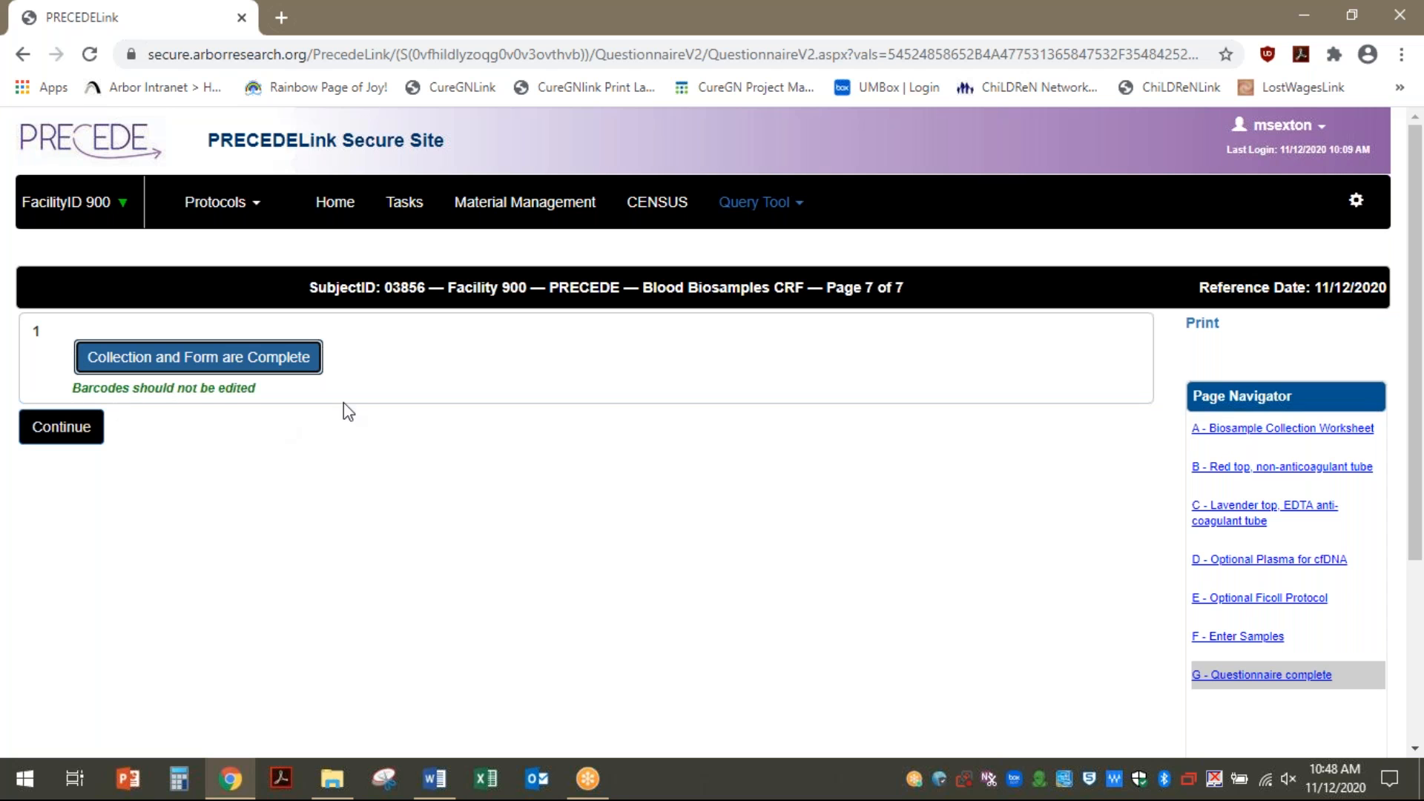
click(74, 437)
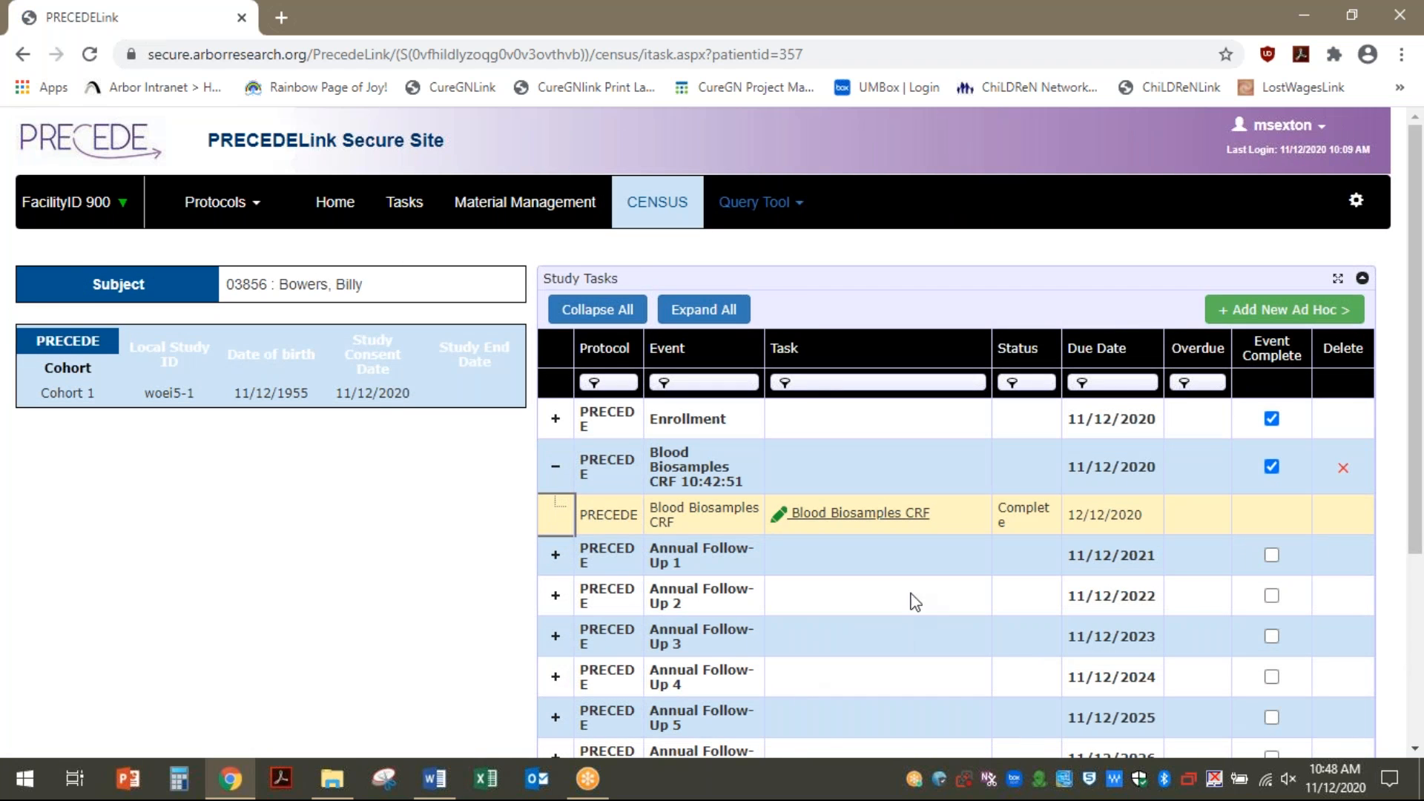
Add a PRECEDE Saliva Biosamples CRF ad hoc event dated 11/12/2020 and open its questionnaire
click(1293, 317)
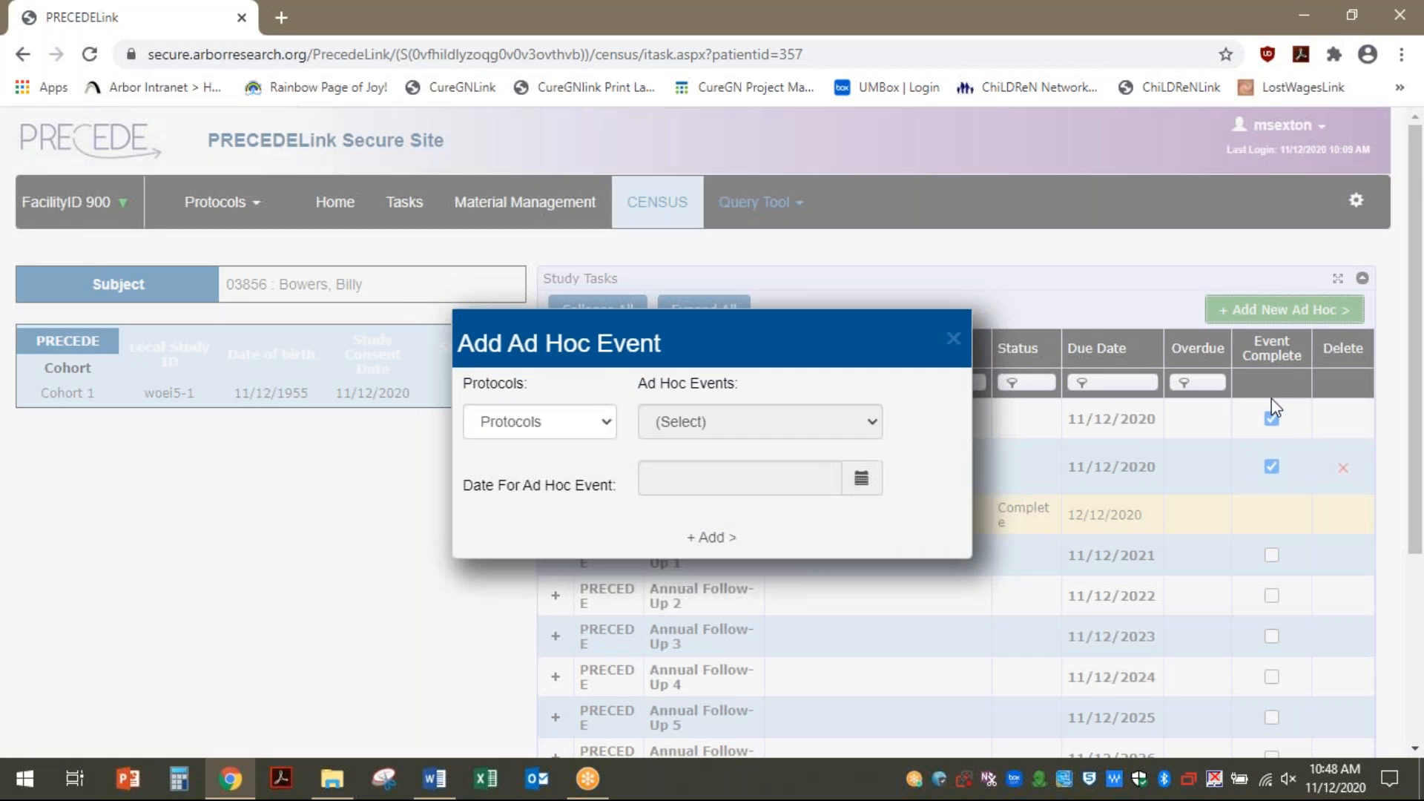
click(606, 425)
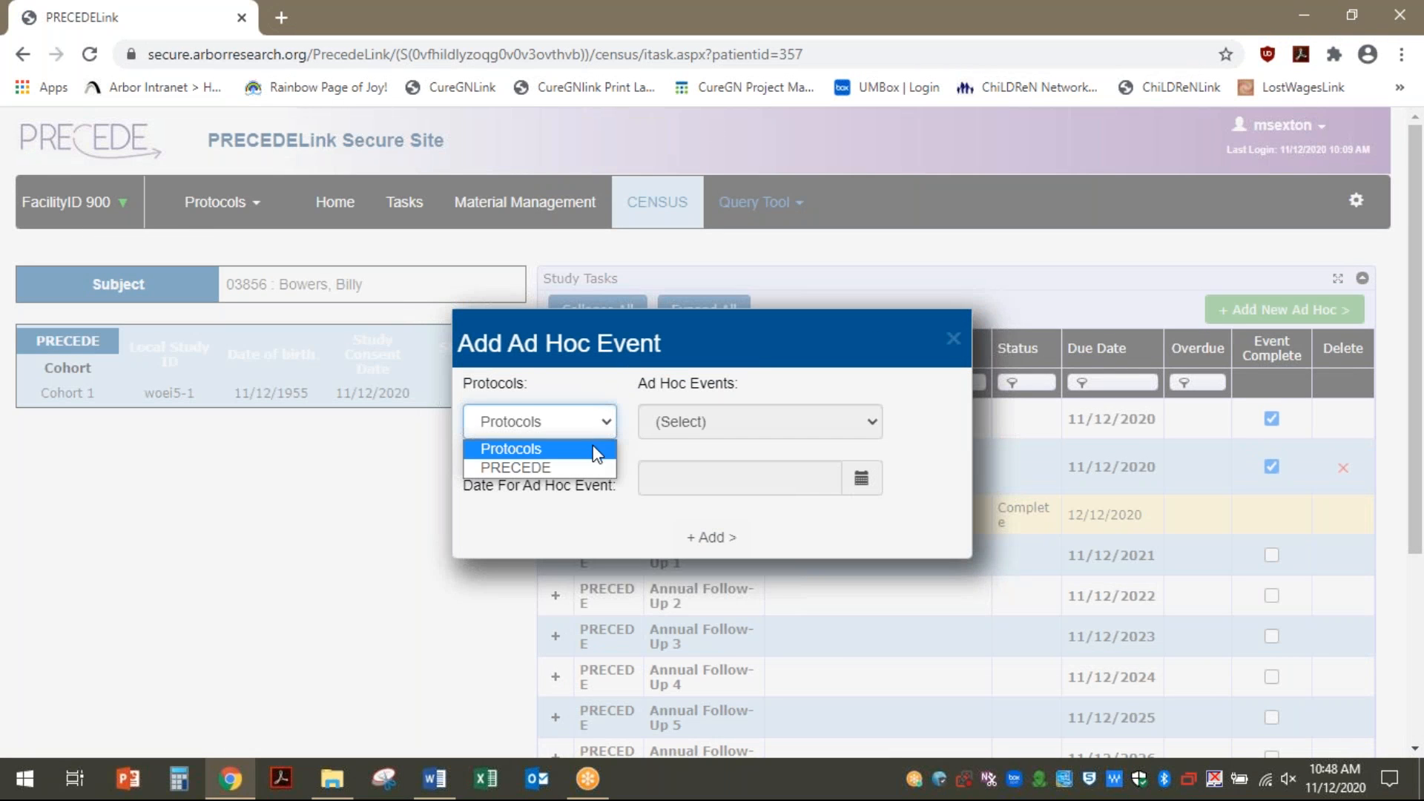
click(590, 465)
click(716, 436)
click(713, 595)
click(862, 478)
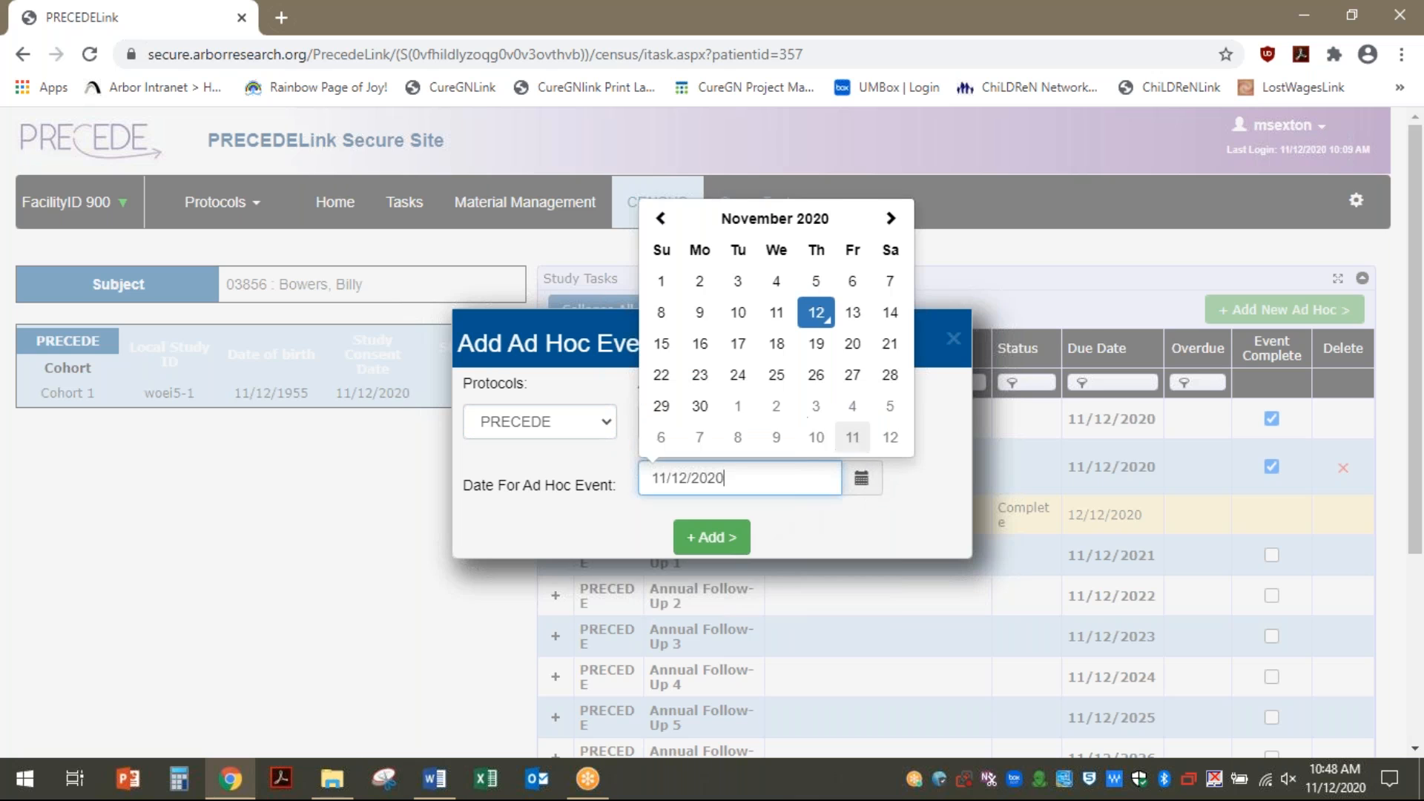
click(818, 312)
click(716, 538)
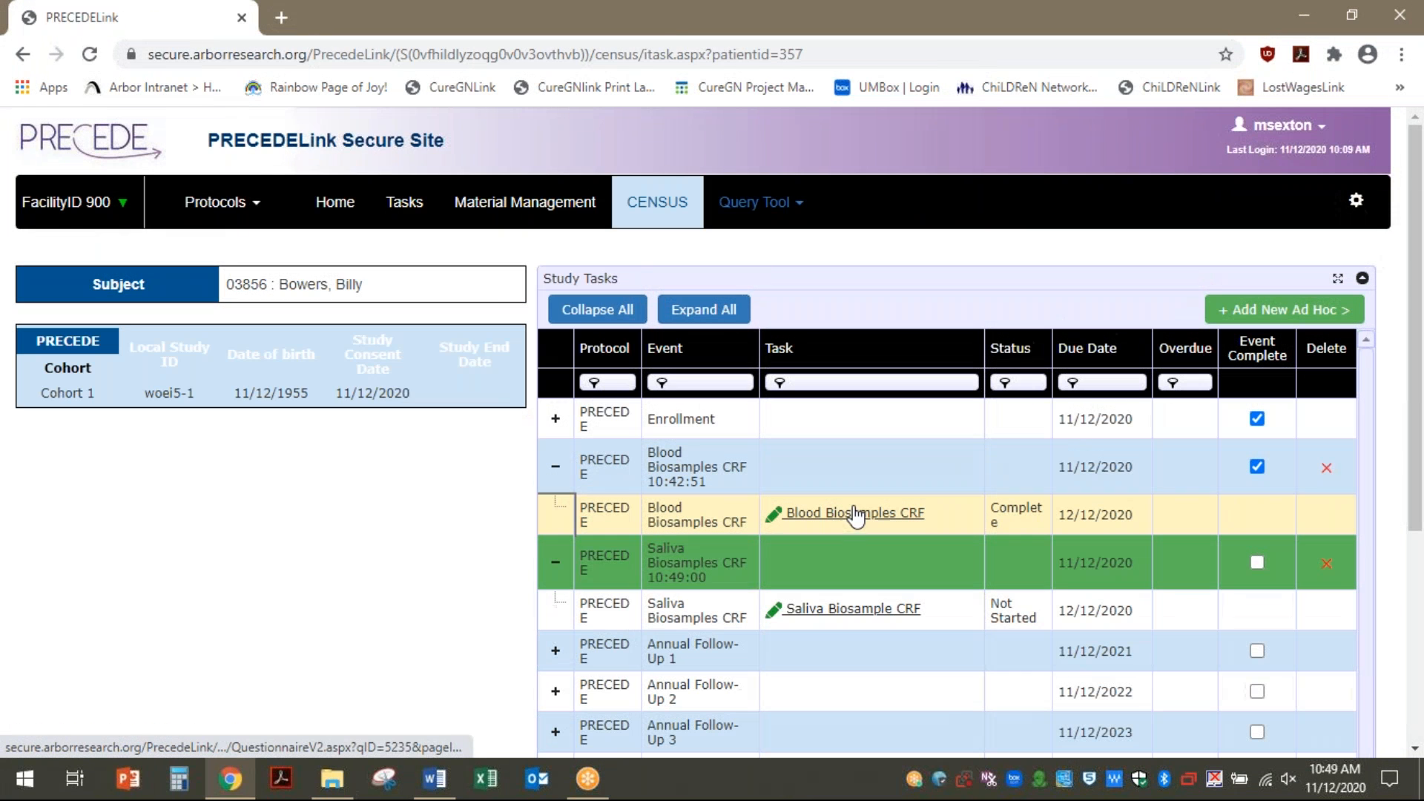
click(852, 609)
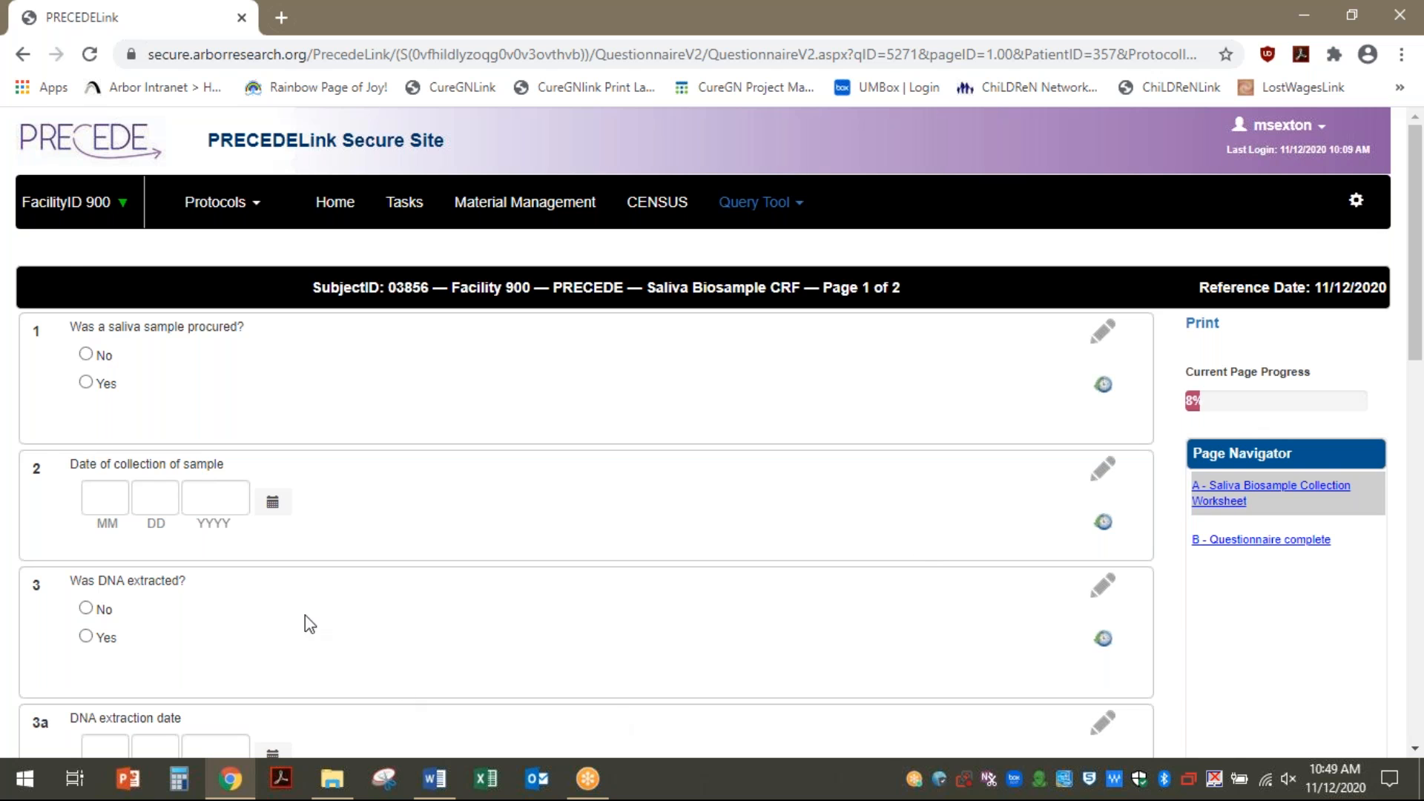
Answer saliva procured Yes, collection date 11/12/2020, DNA extracted No, and move to the first bar code
click(86, 383)
click(272, 502)
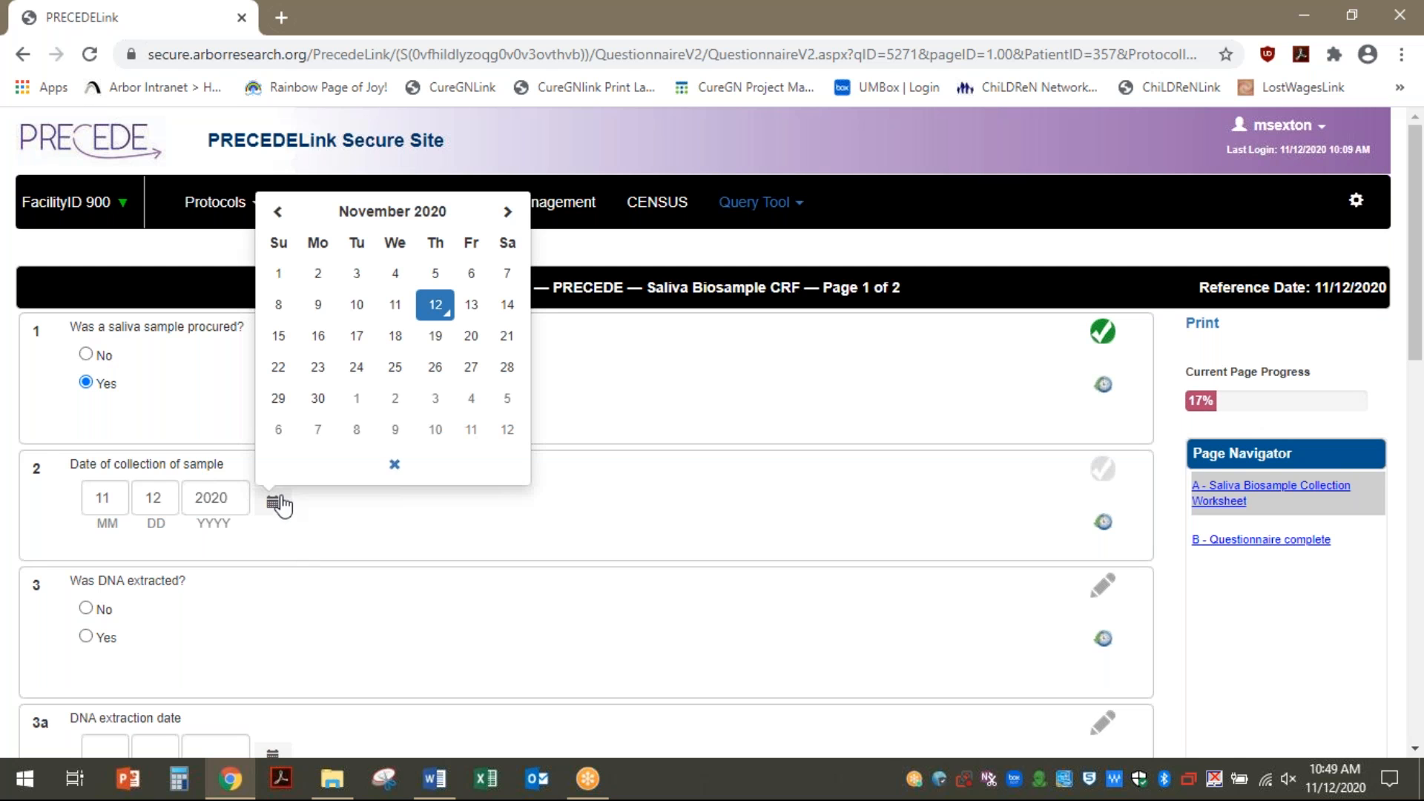
click(446, 308)
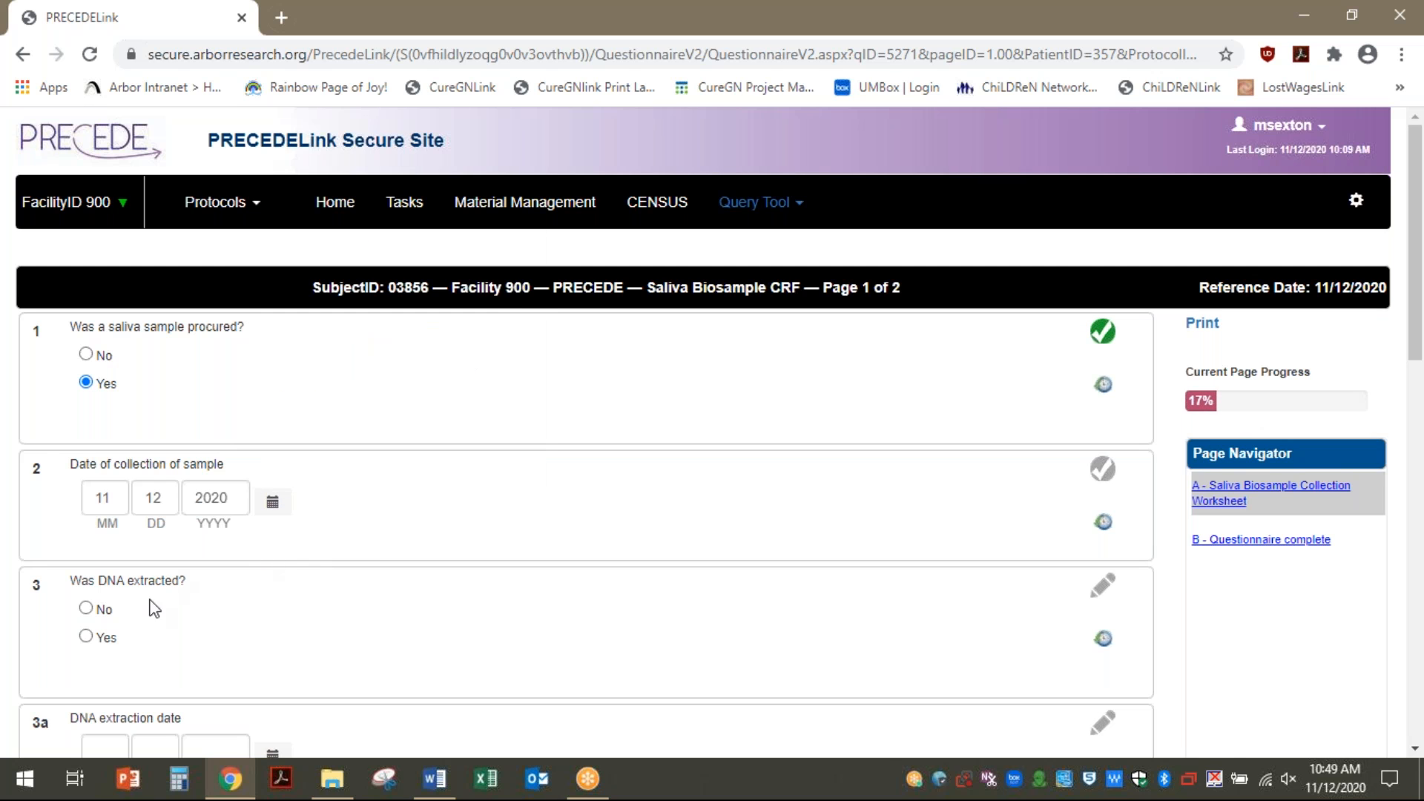
click(86, 609)
scroll(185, 627, down, 6)
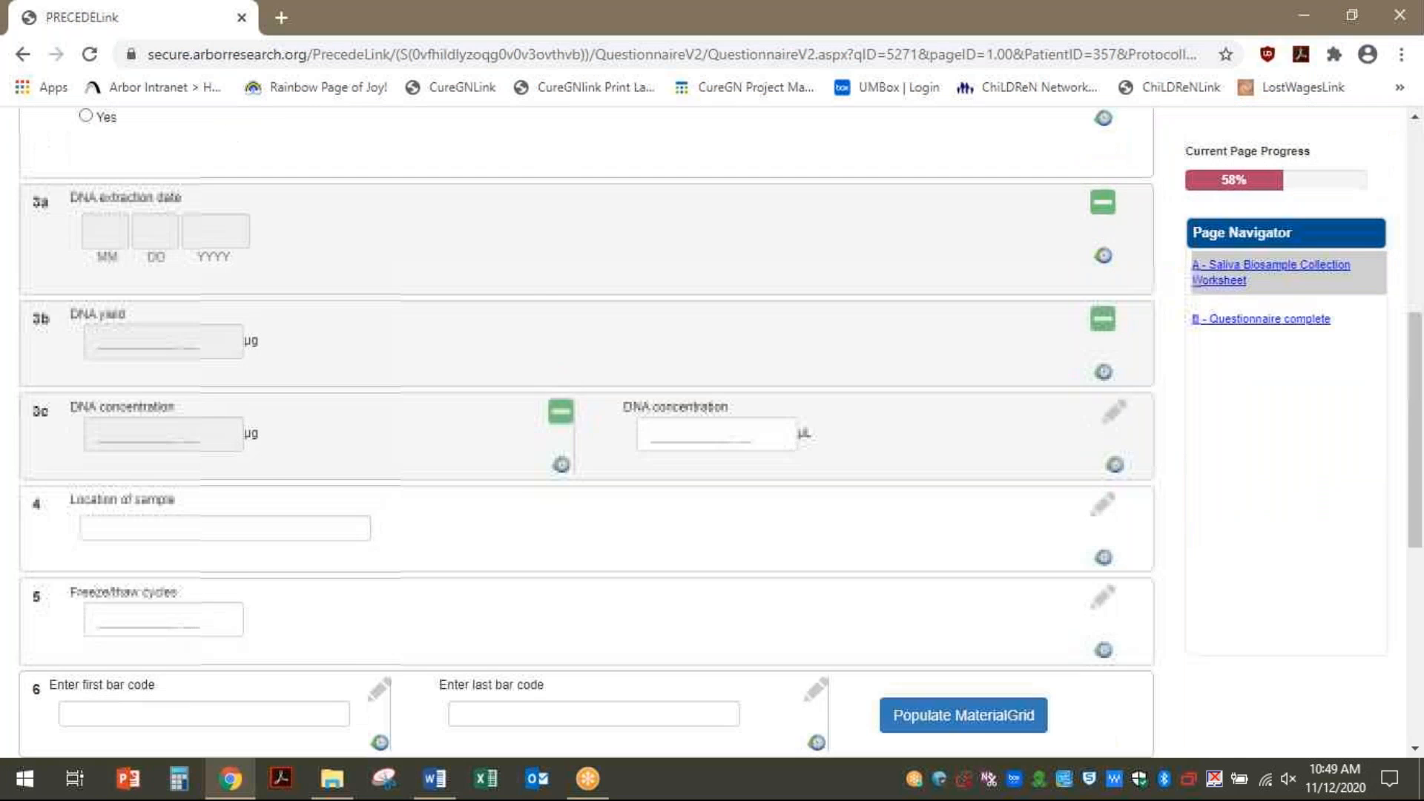
scroll(208, 634, down, 6)
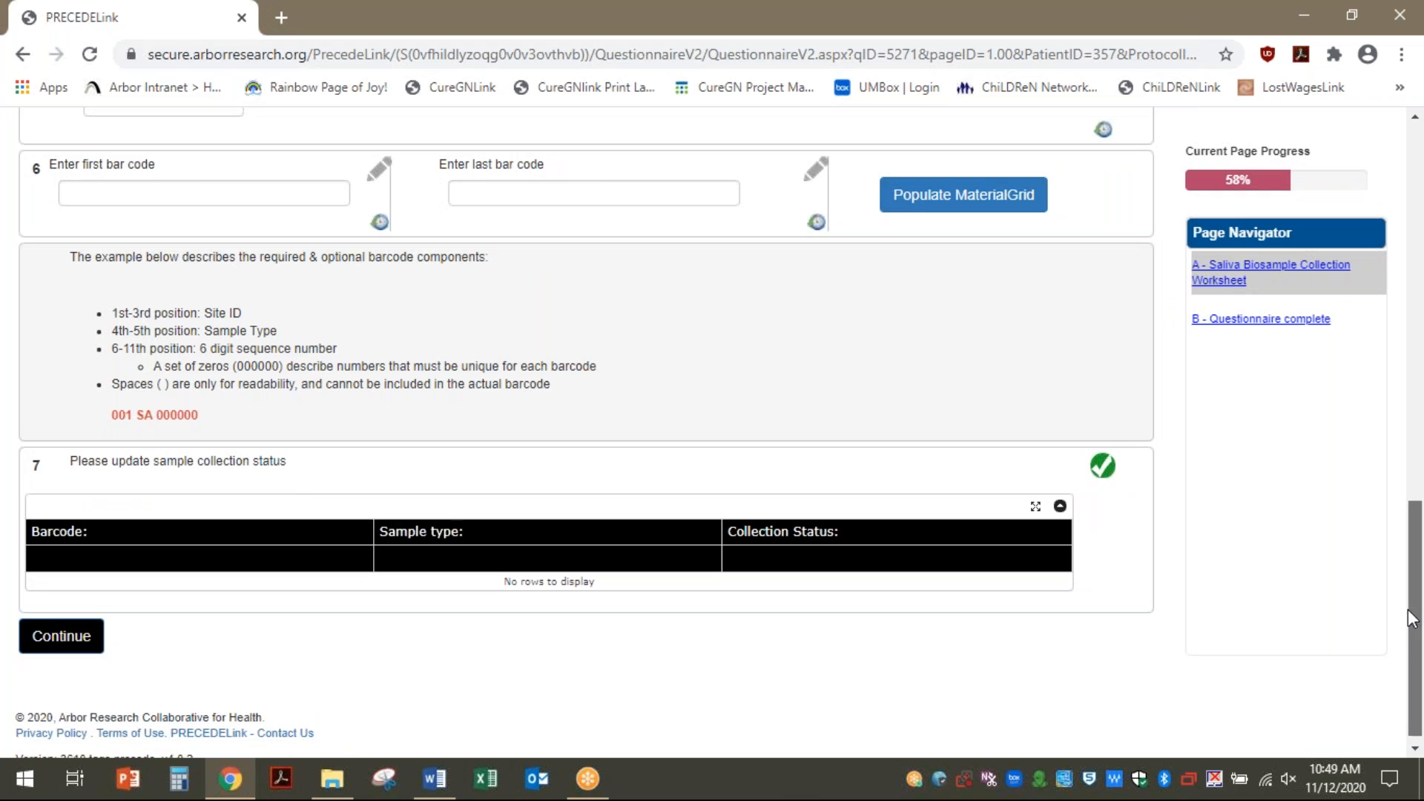
scroll(1412, 620, up, 3)
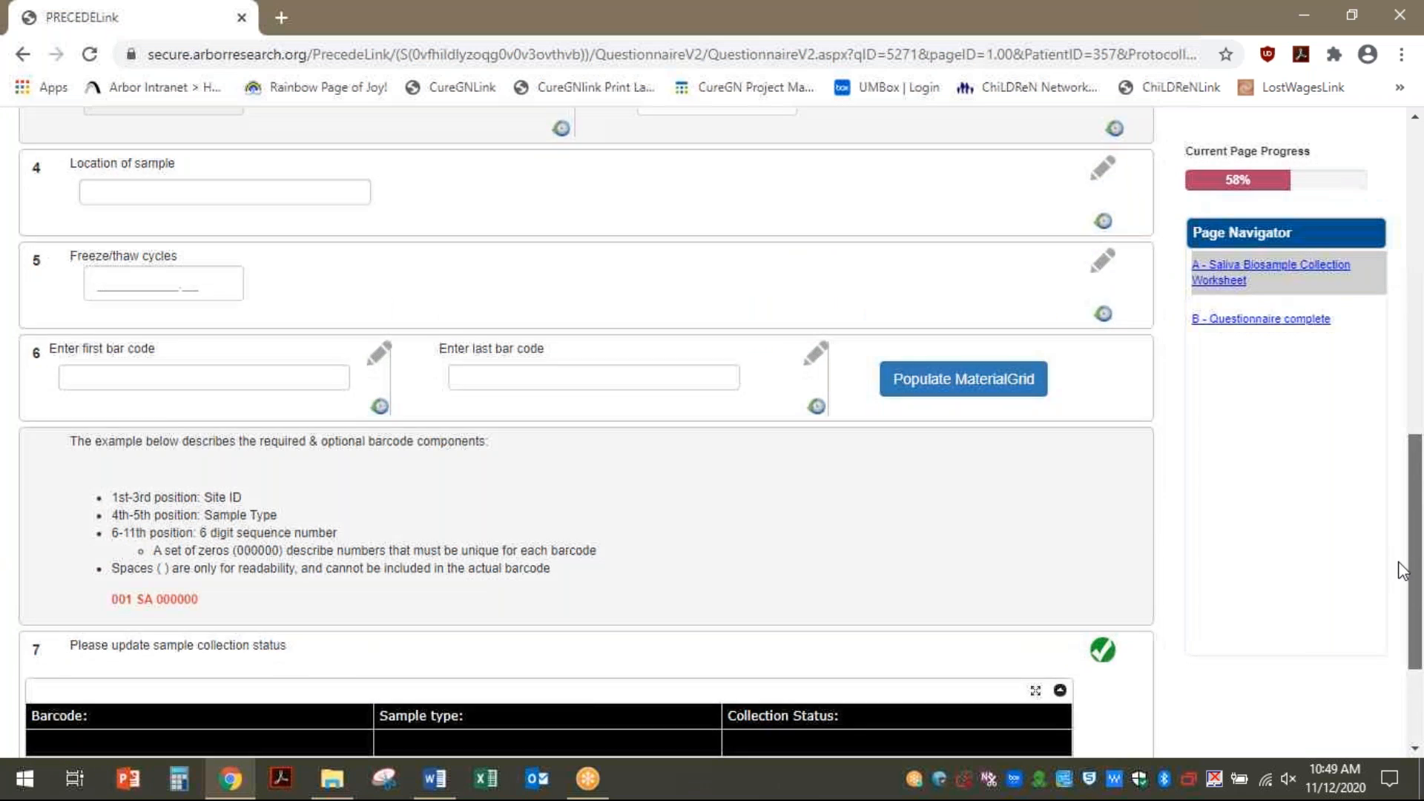
scroll(1402, 570, down, 2)
click(221, 276)
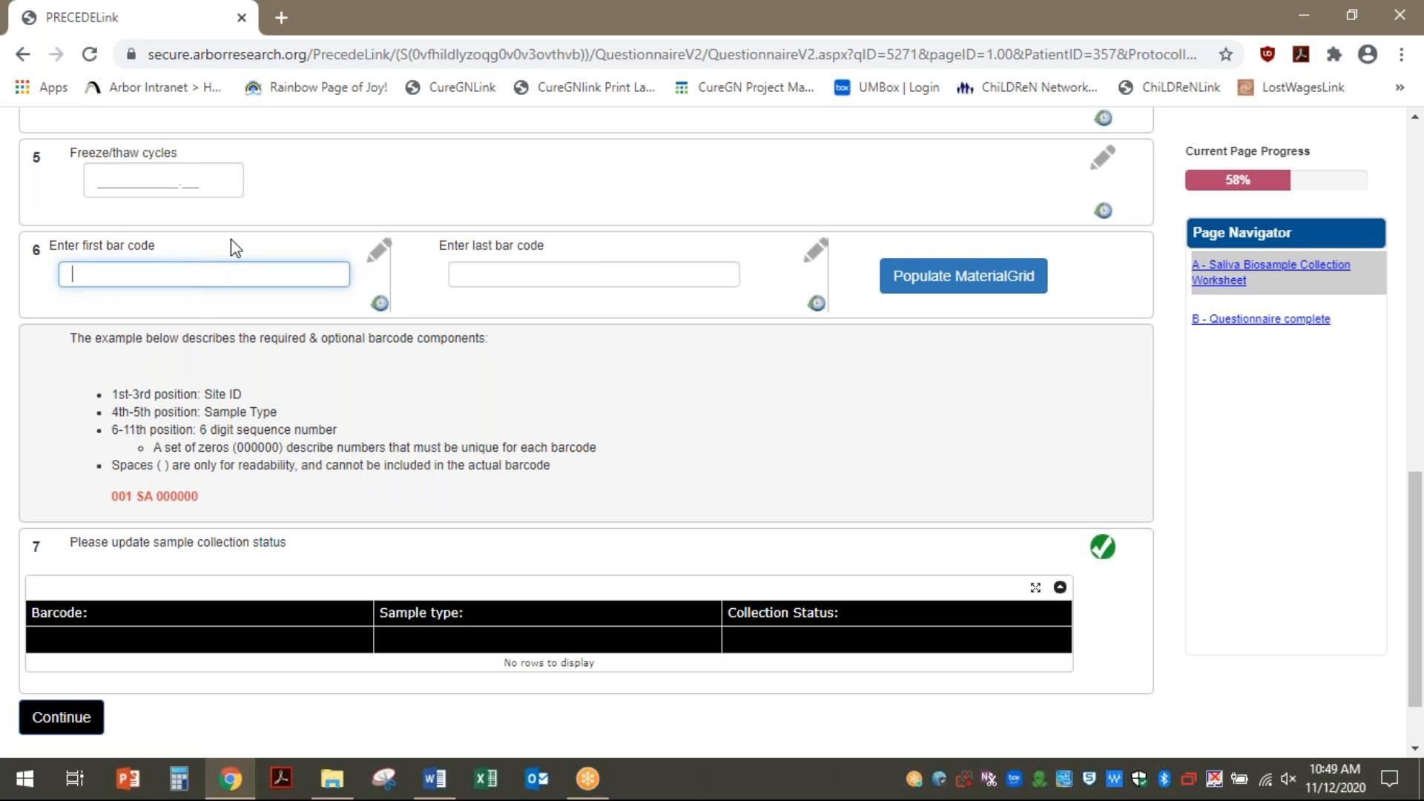
Enter bar code range 900SA012345 to 900SA012347 and populate the collection-status grid
text(900SA012345)
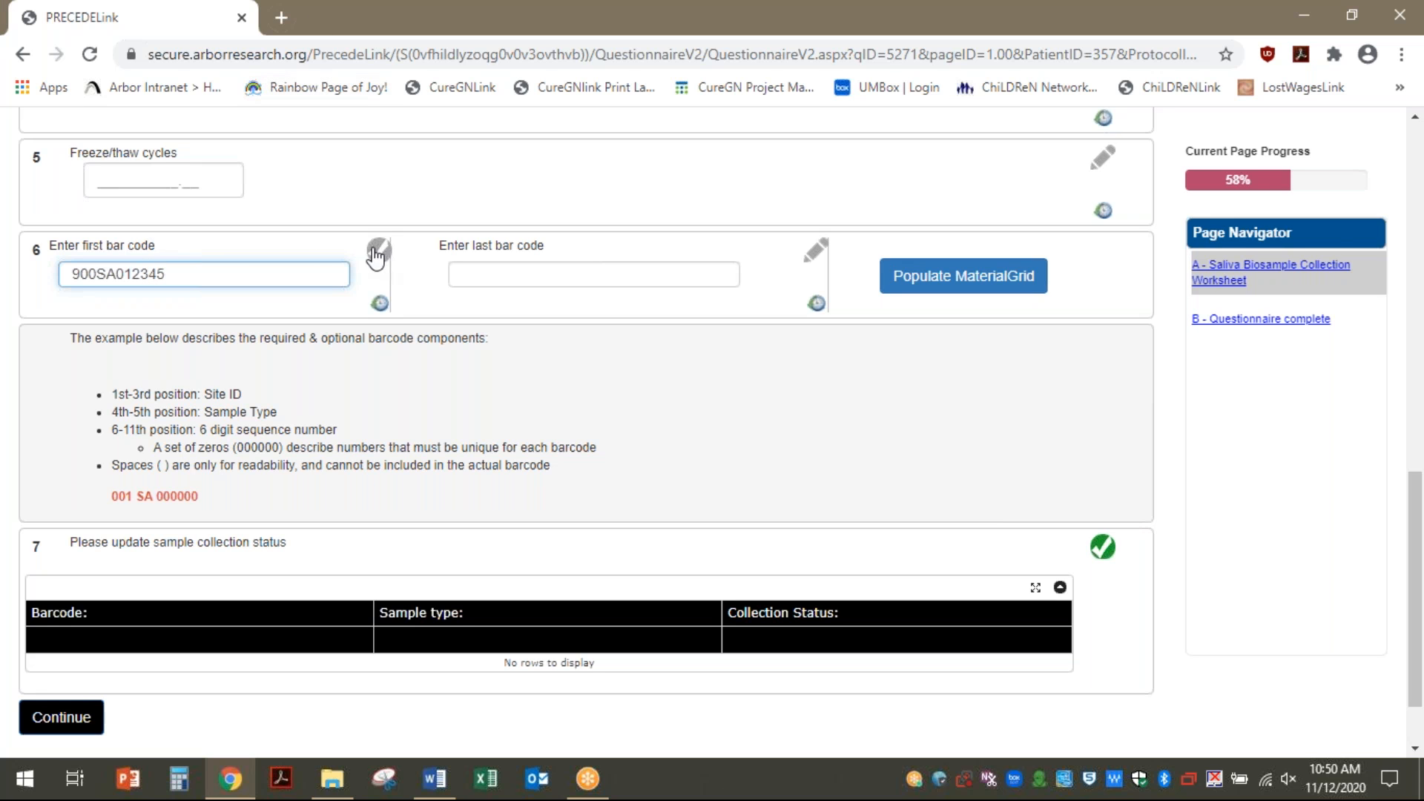
click(490, 280)
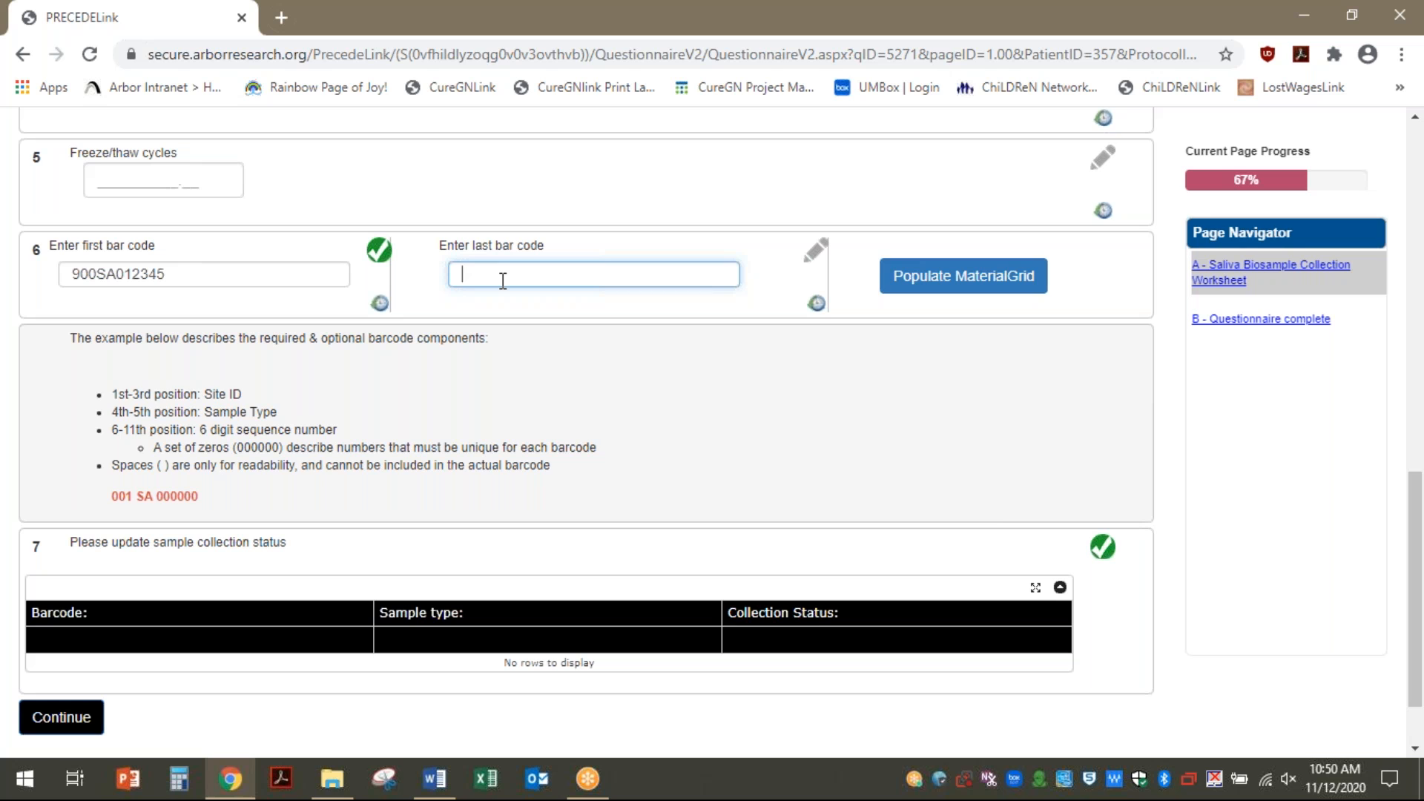
text(900SA012347)
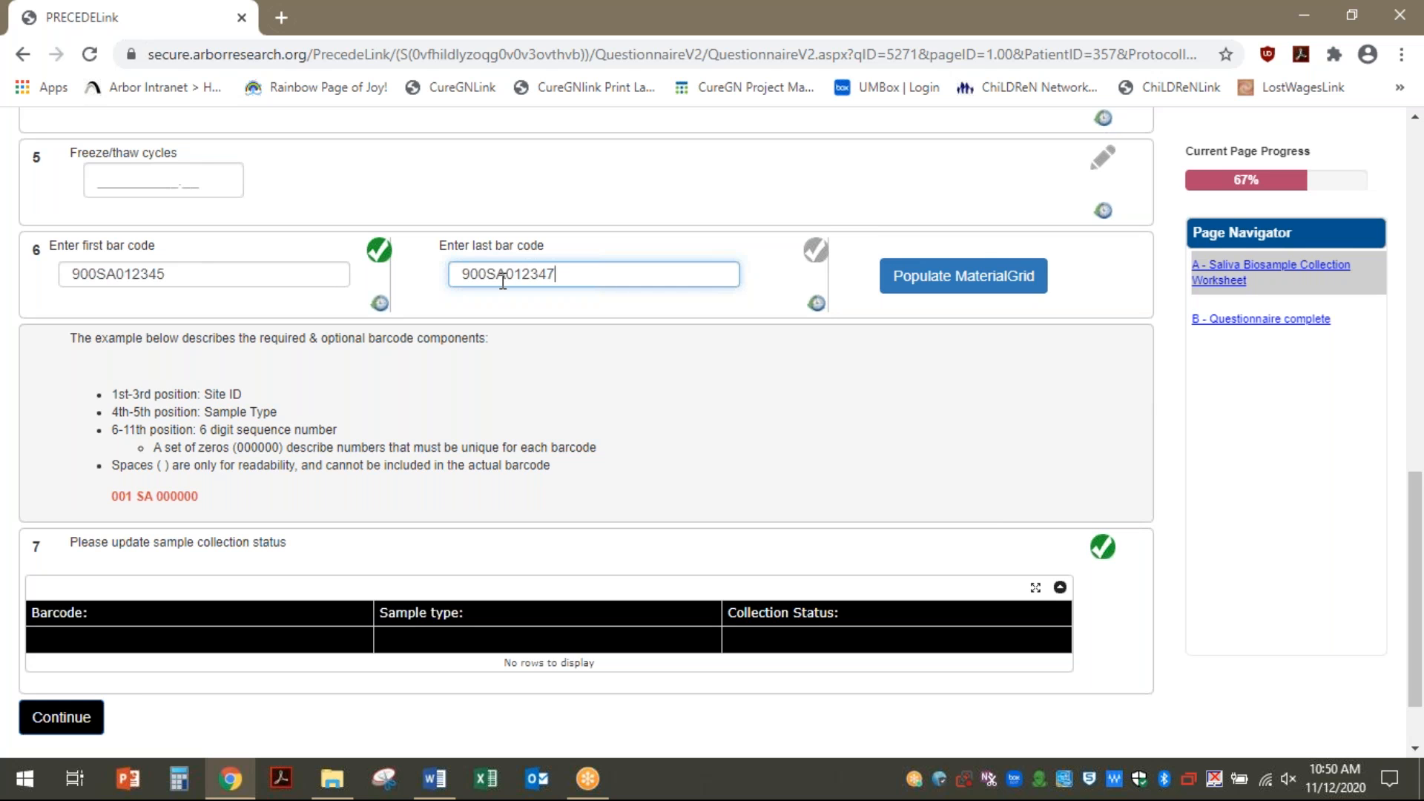
click(983, 284)
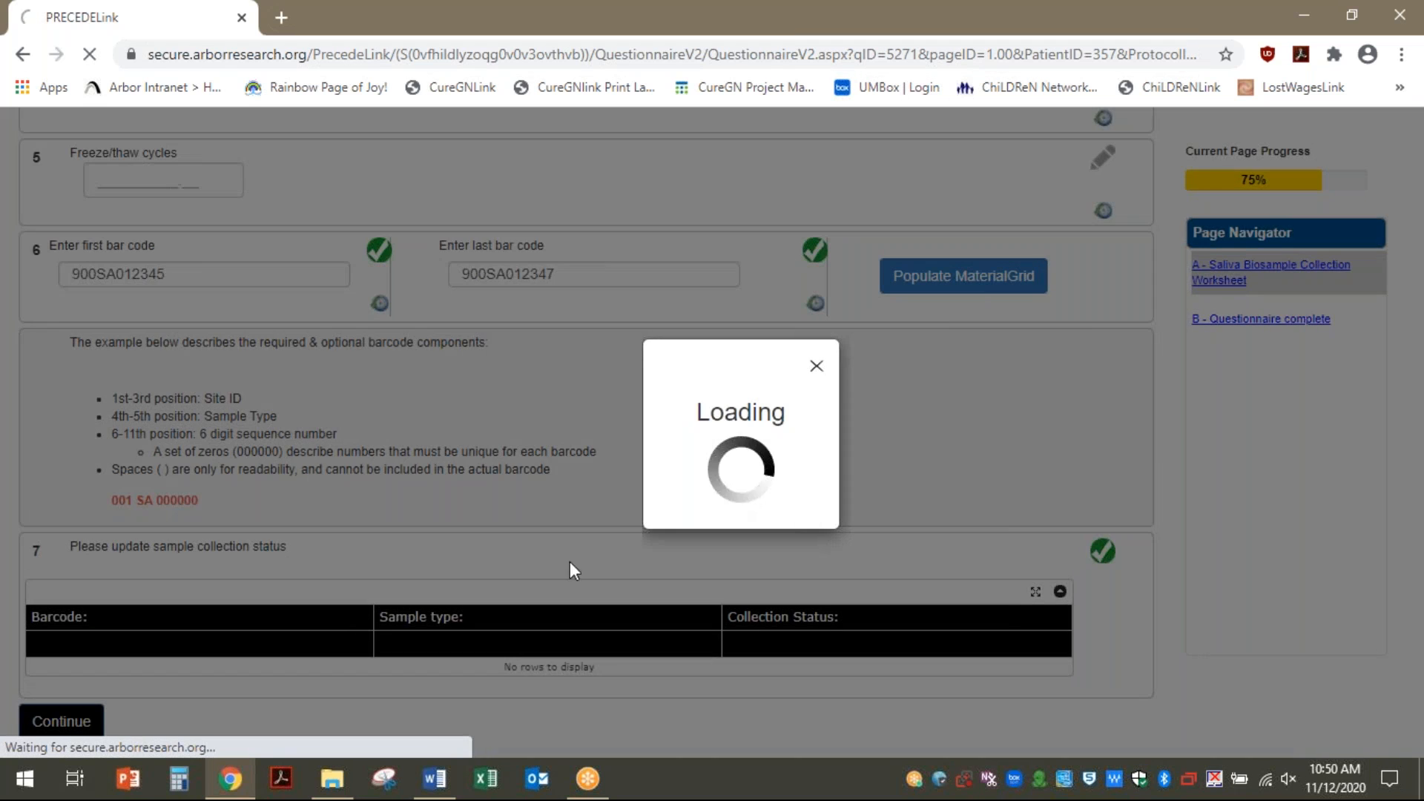
scroll(467, 405, down, 15)
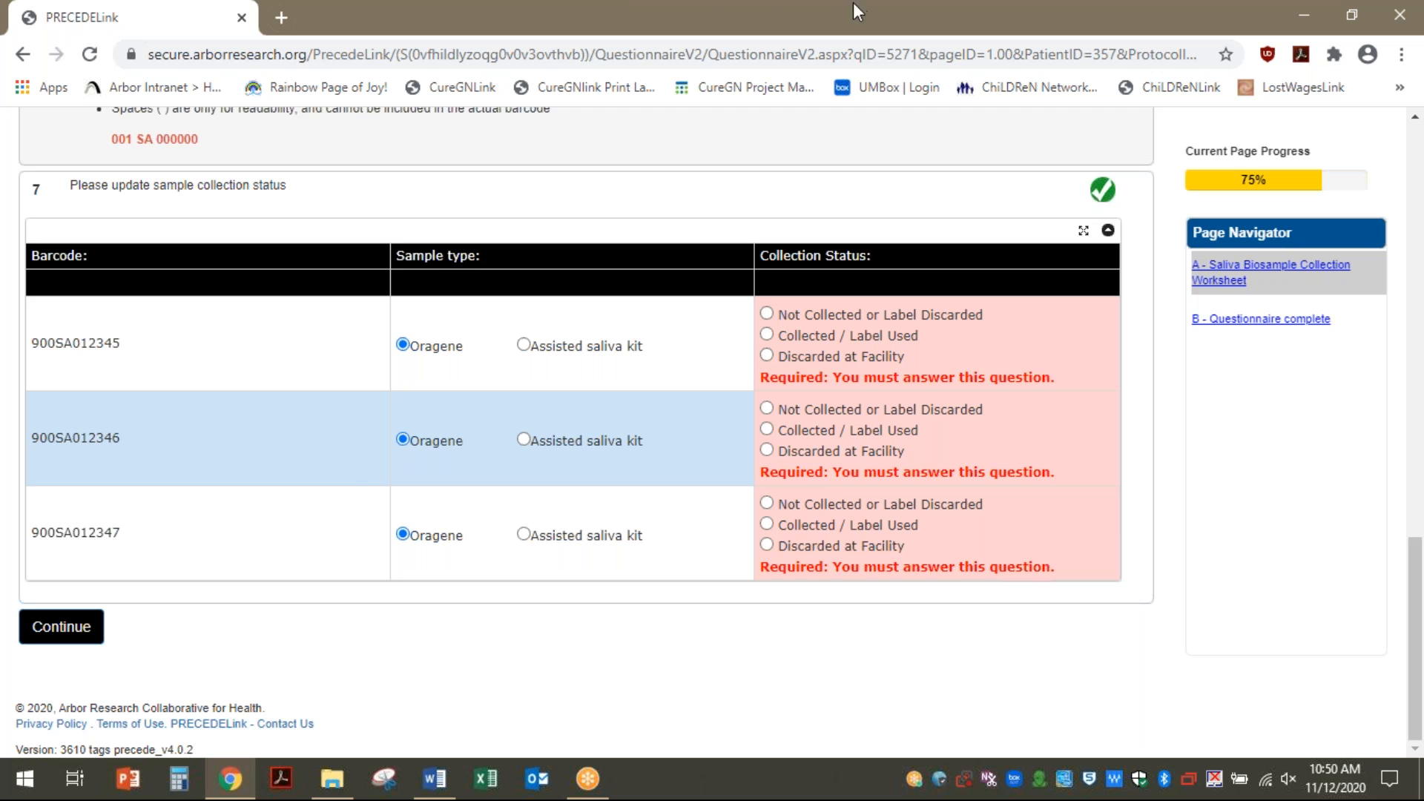
Mark all three saliva samples Collected / Label Used and continue to page 2
scroll(512, 391, up, 7)
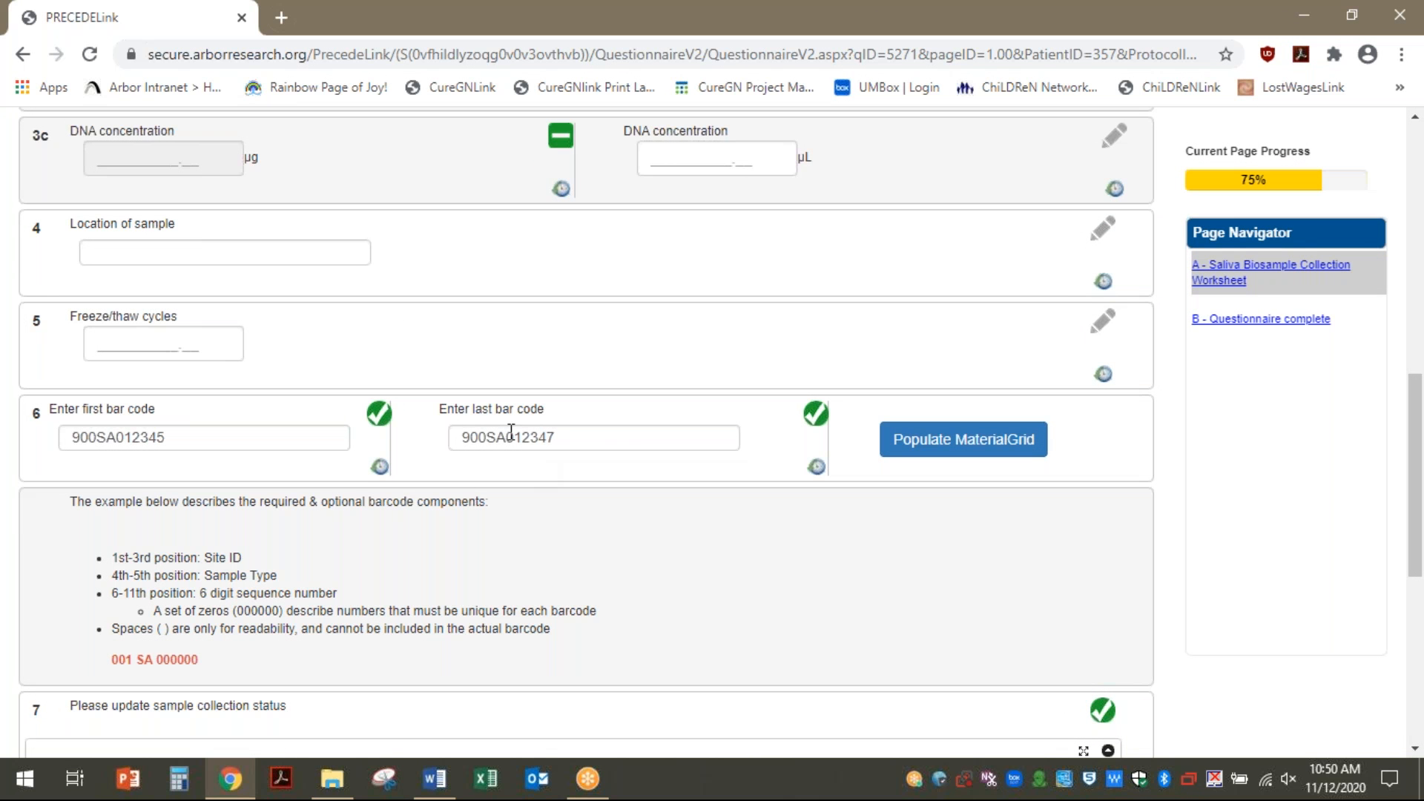
scroll(621, 448, down, 7)
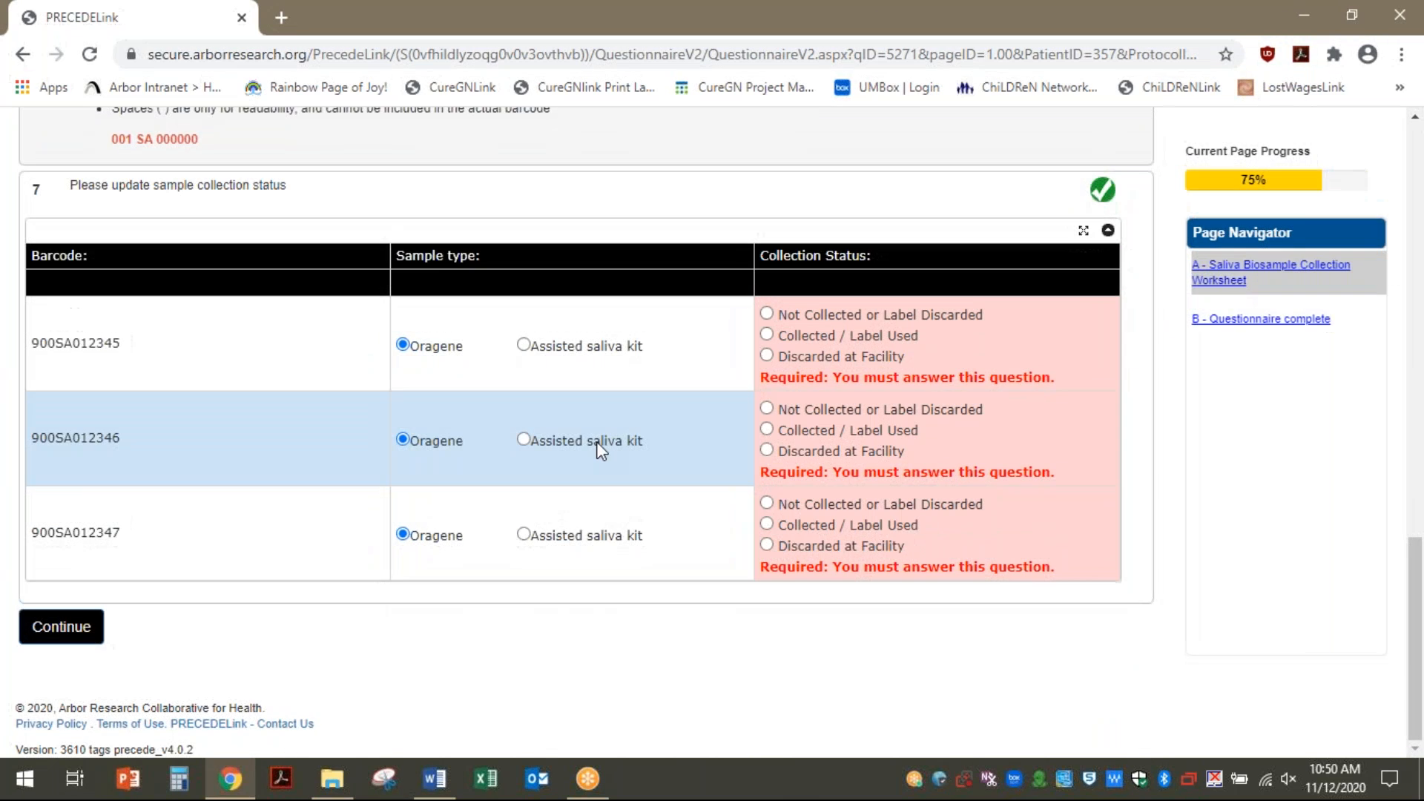
click(767, 335)
click(767, 445)
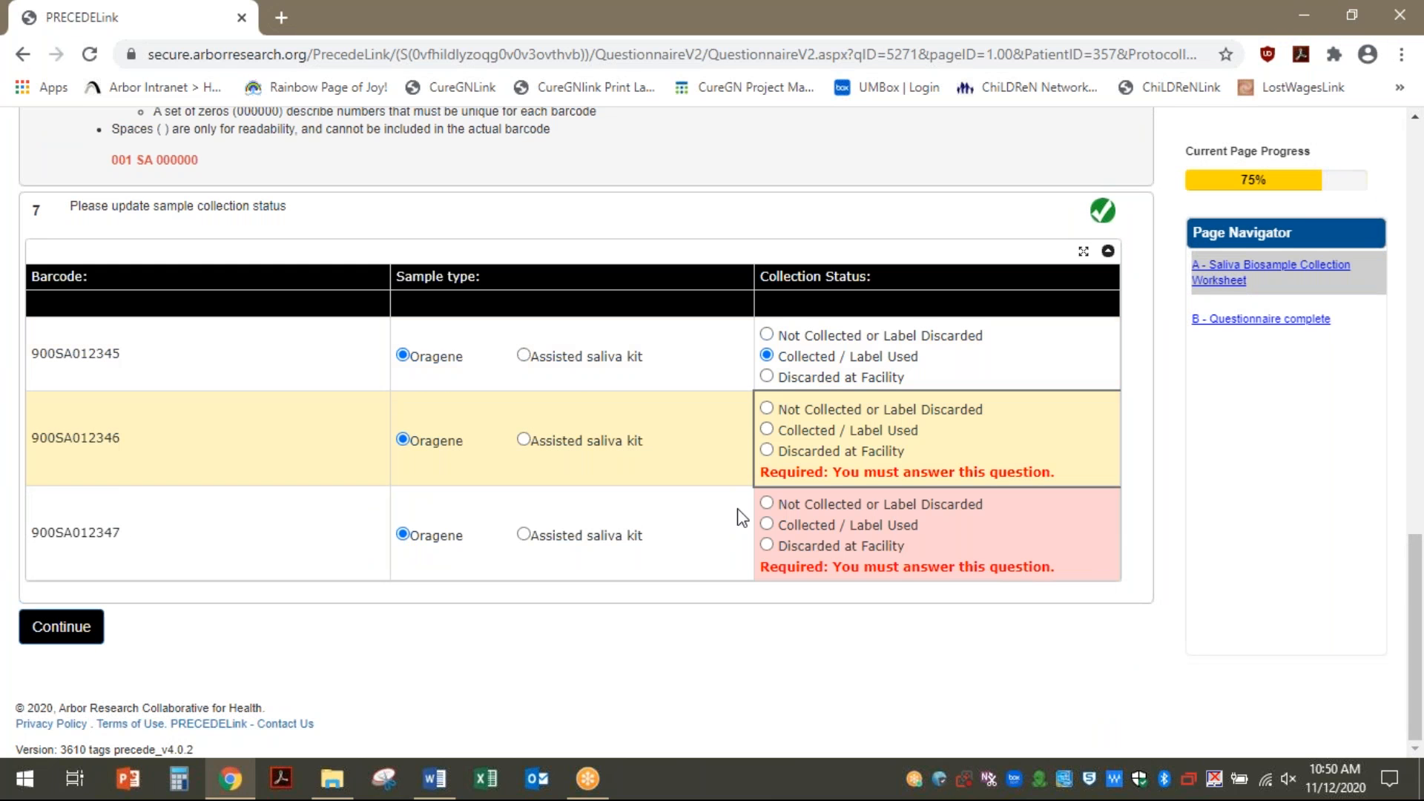
click(767, 430)
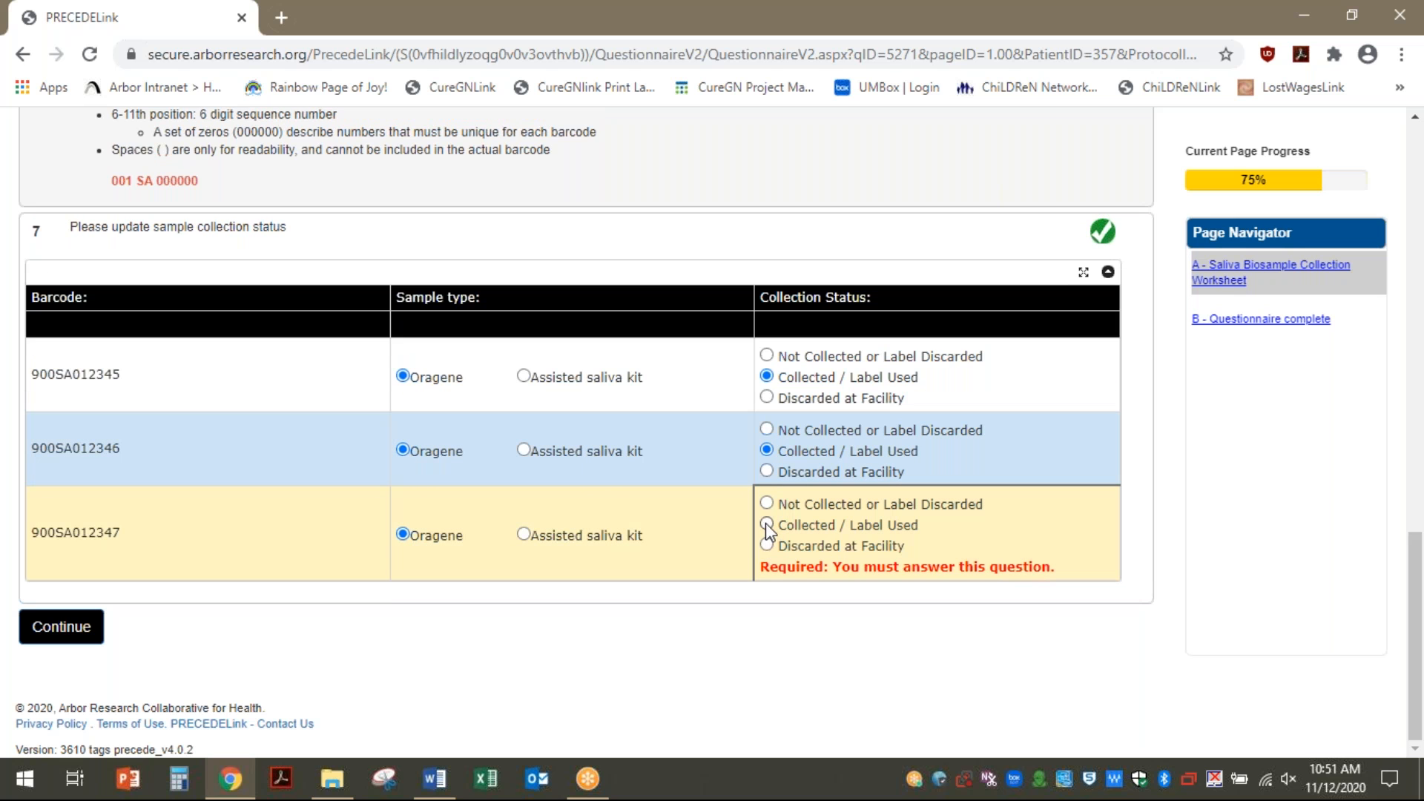
click(767, 524)
click(52, 627)
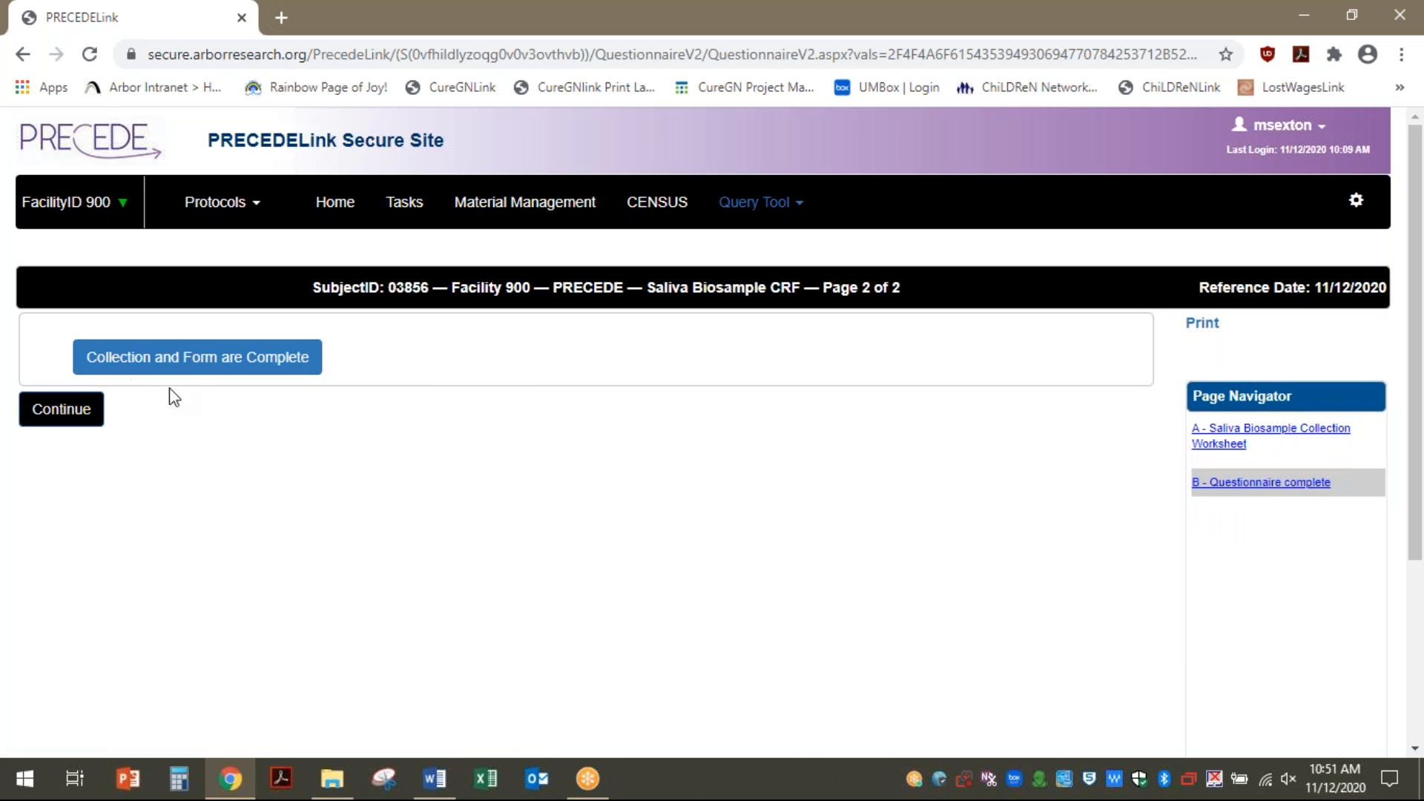
Declare the saliva collection and form complete and submit, returning to the task list
click(172, 362)
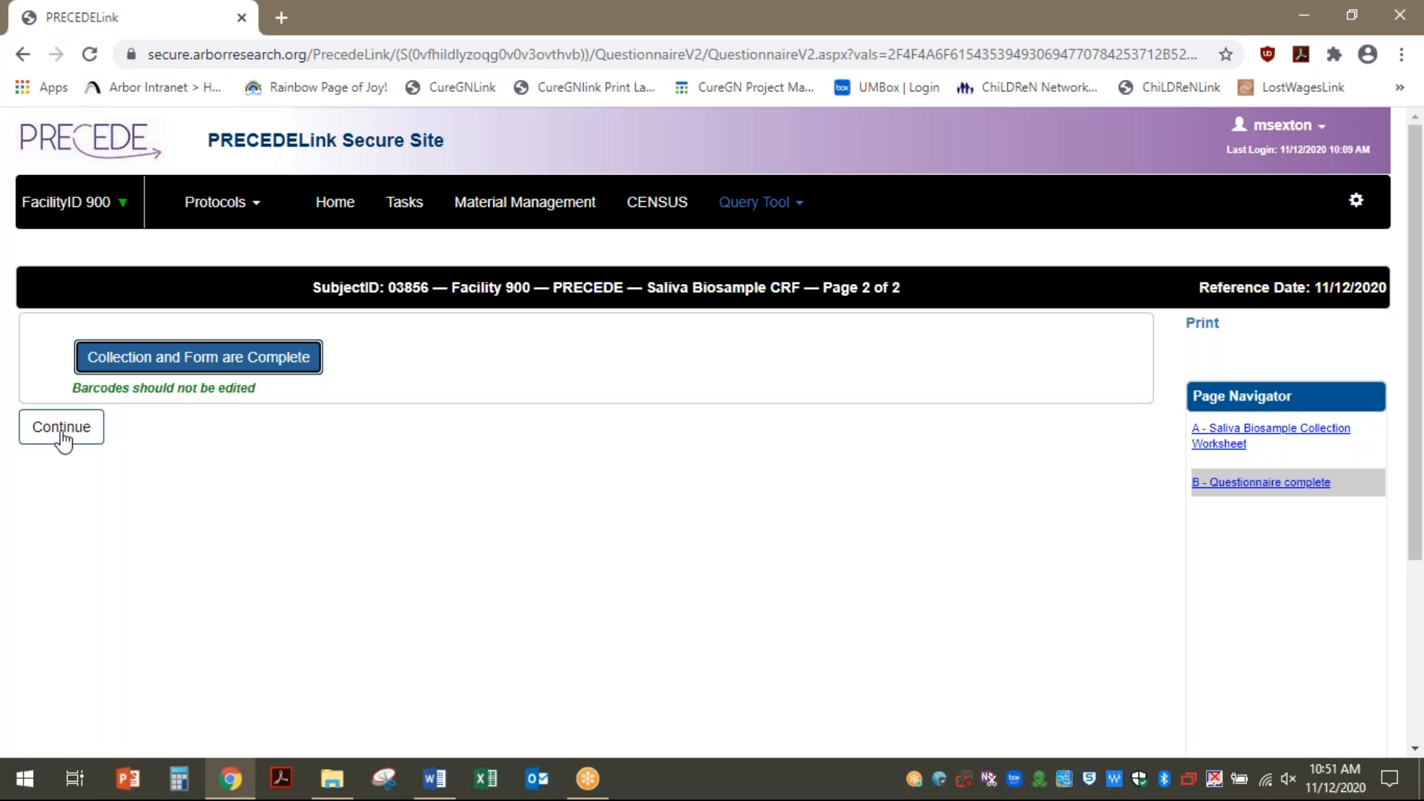
click(58, 425)
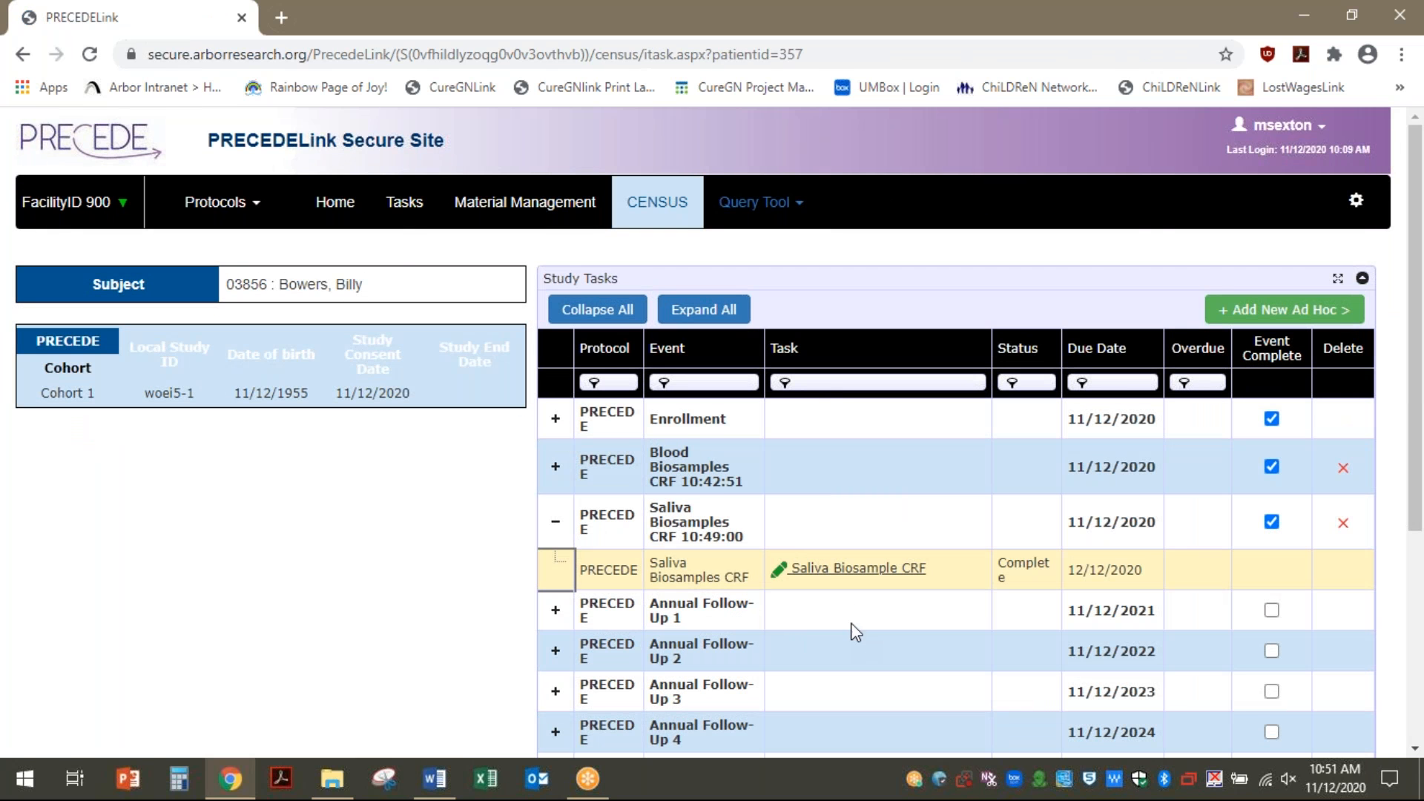
scroll(850, 630, down, 5)
scroll(531, 515, up, 3)
scroll(256, 167, down, 3)
scroll(330, 315, up, 5)
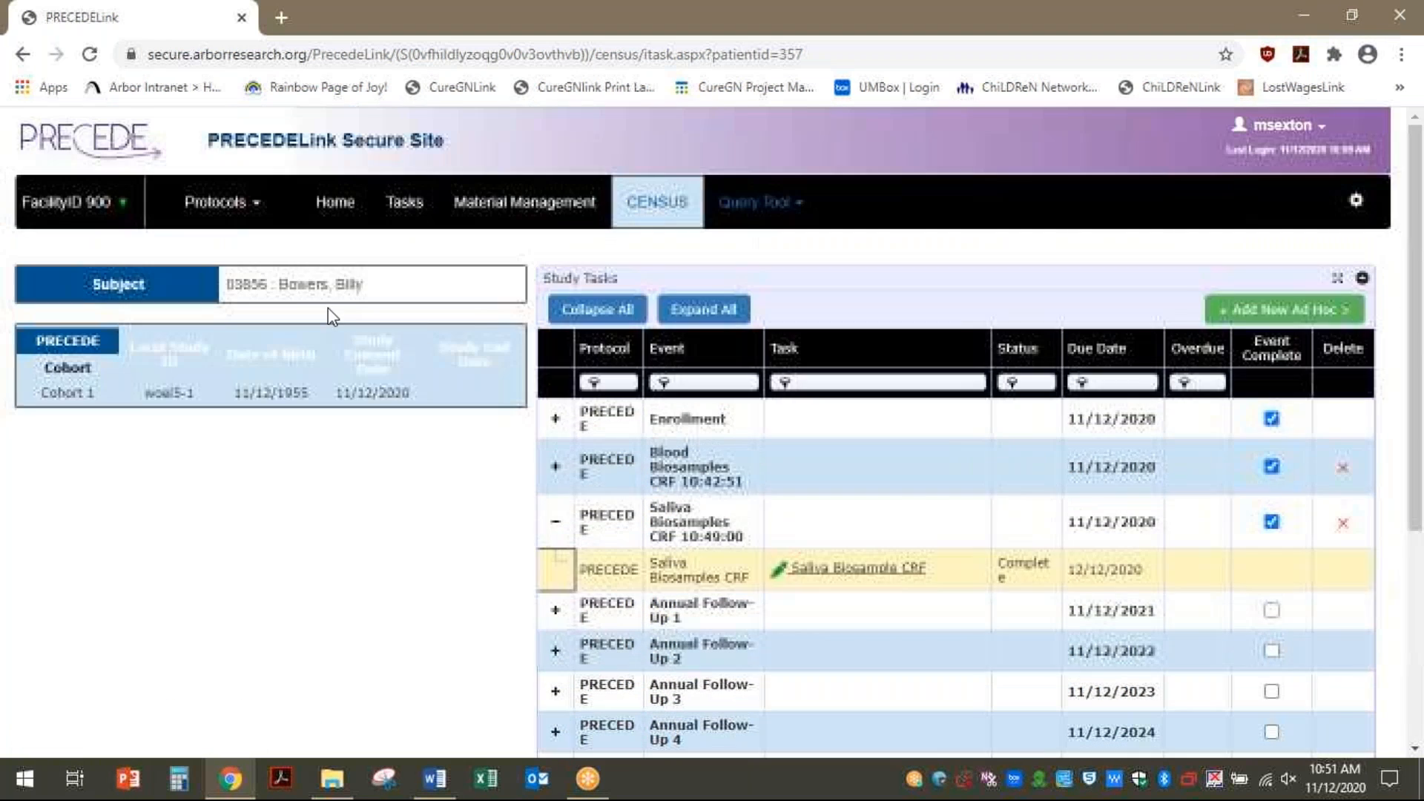
Open Material Management and scroll through the 20 blood and saliva barcodes
click(486, 209)
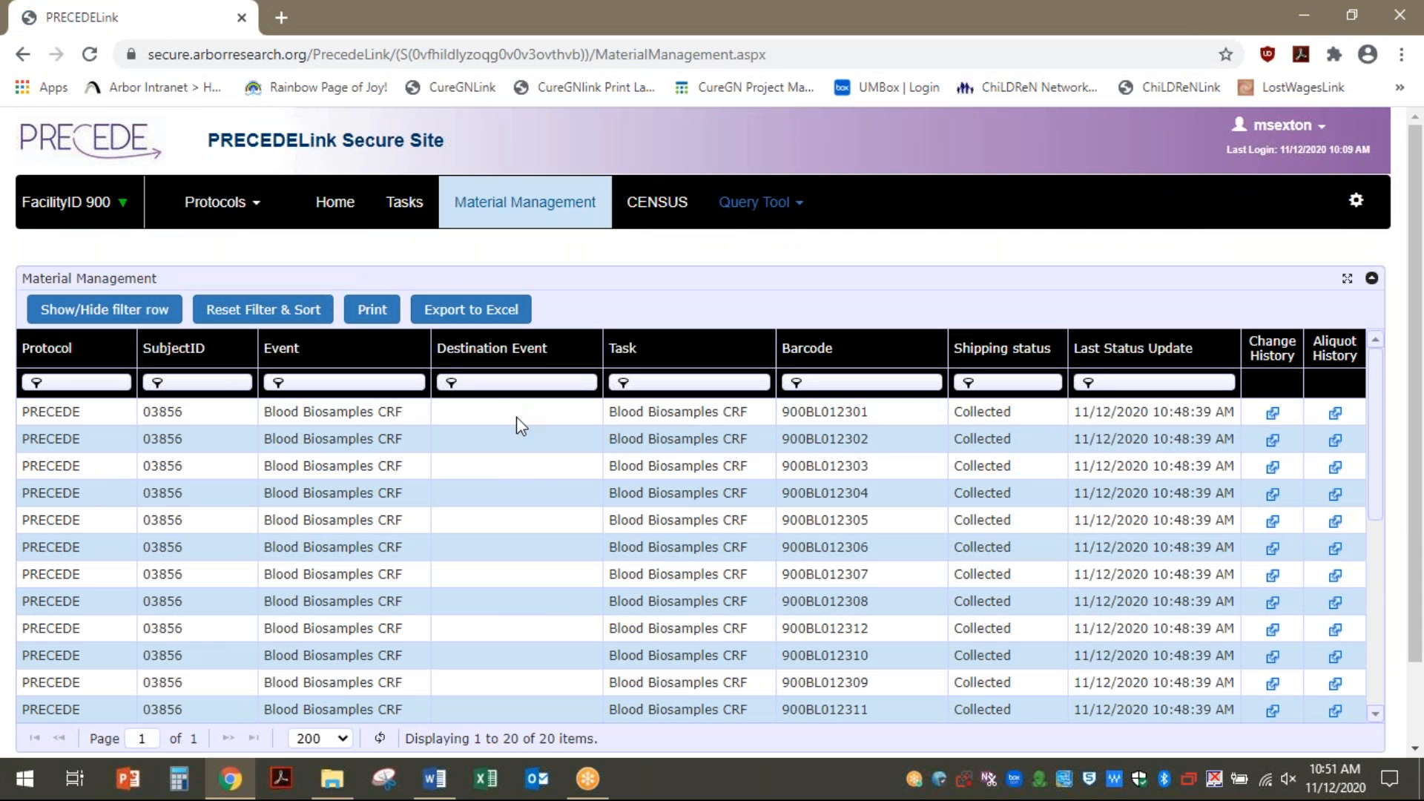
scroll(605, 499, down, 3)
scroll(605, 499, down, 2)
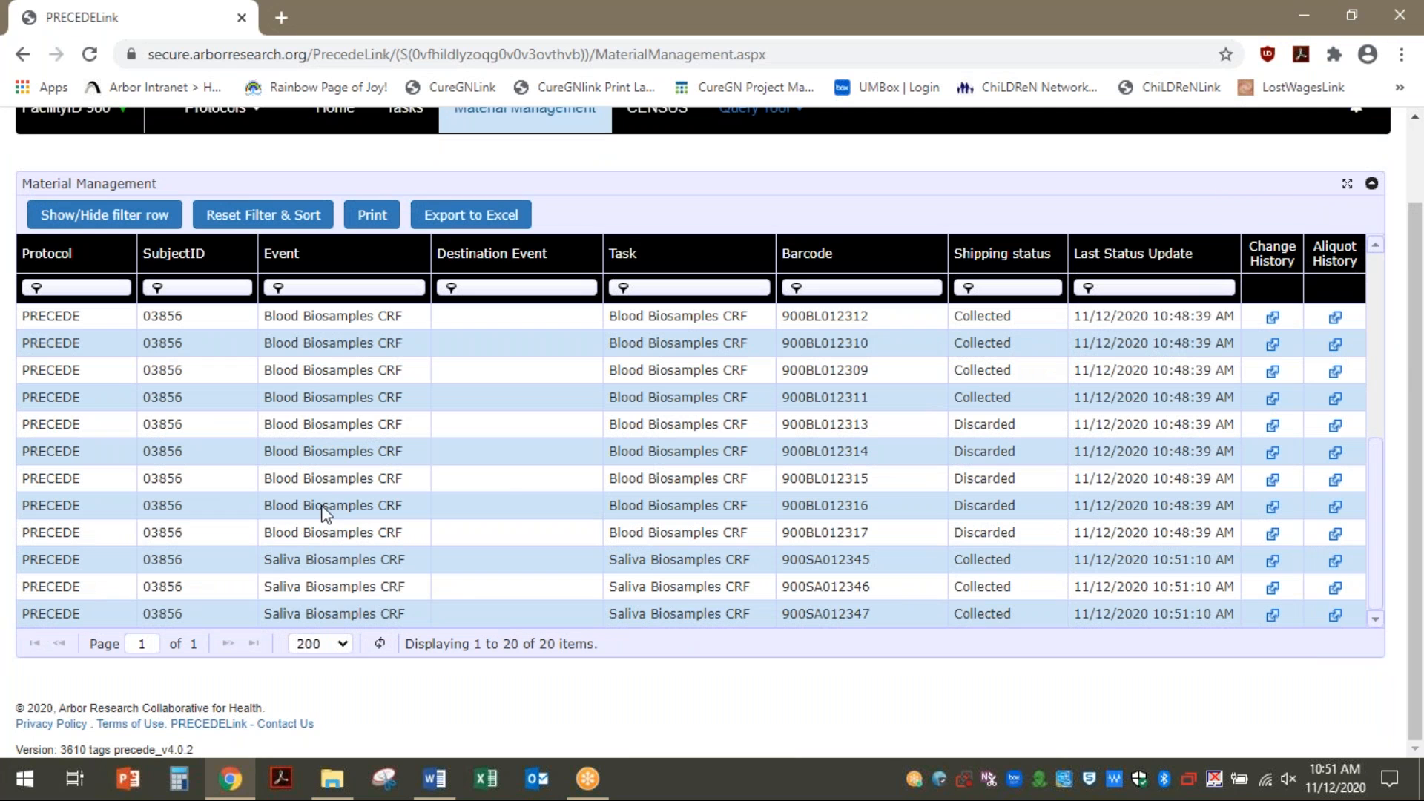
scroll(504, 481, up, 1)
scroll(505, 480, up, 2)
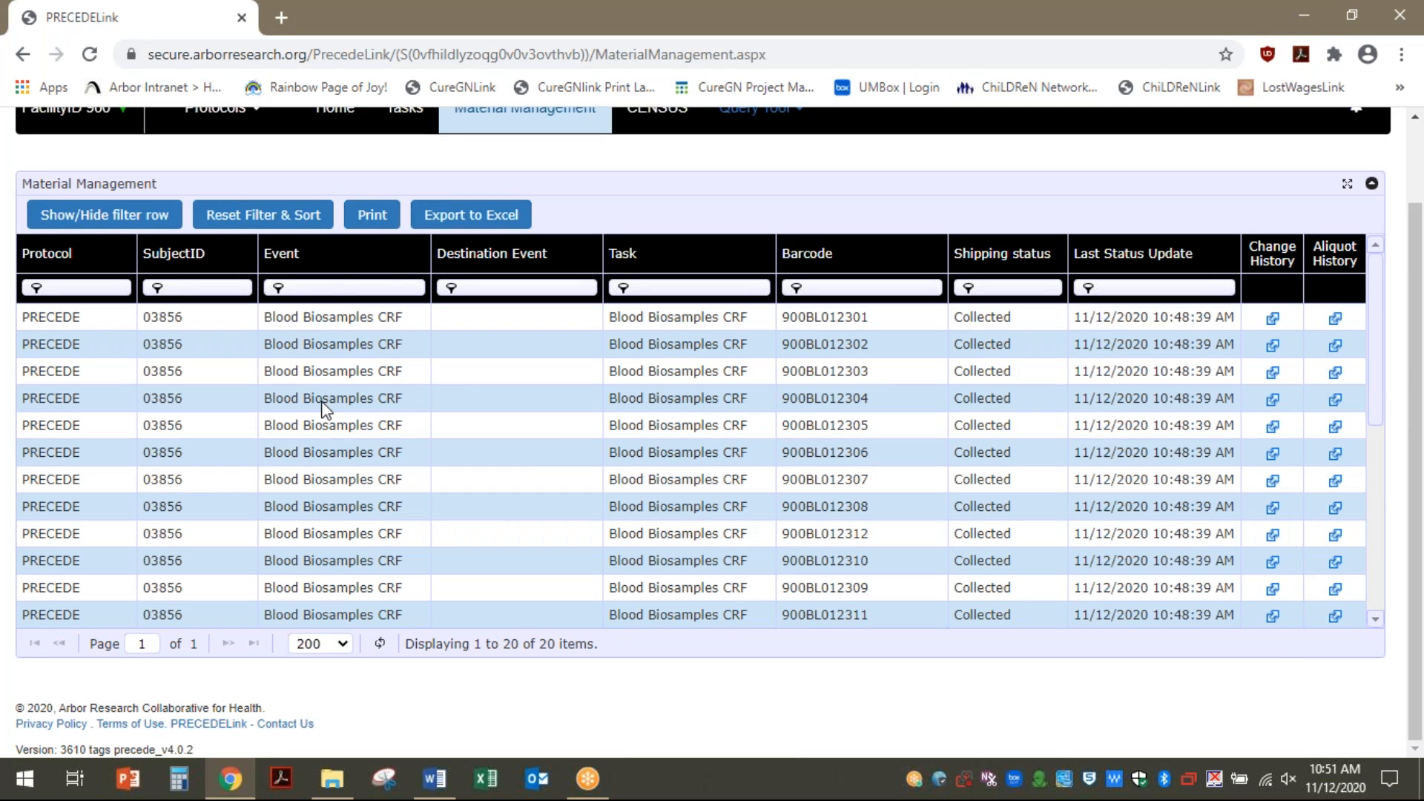
click(321, 290)
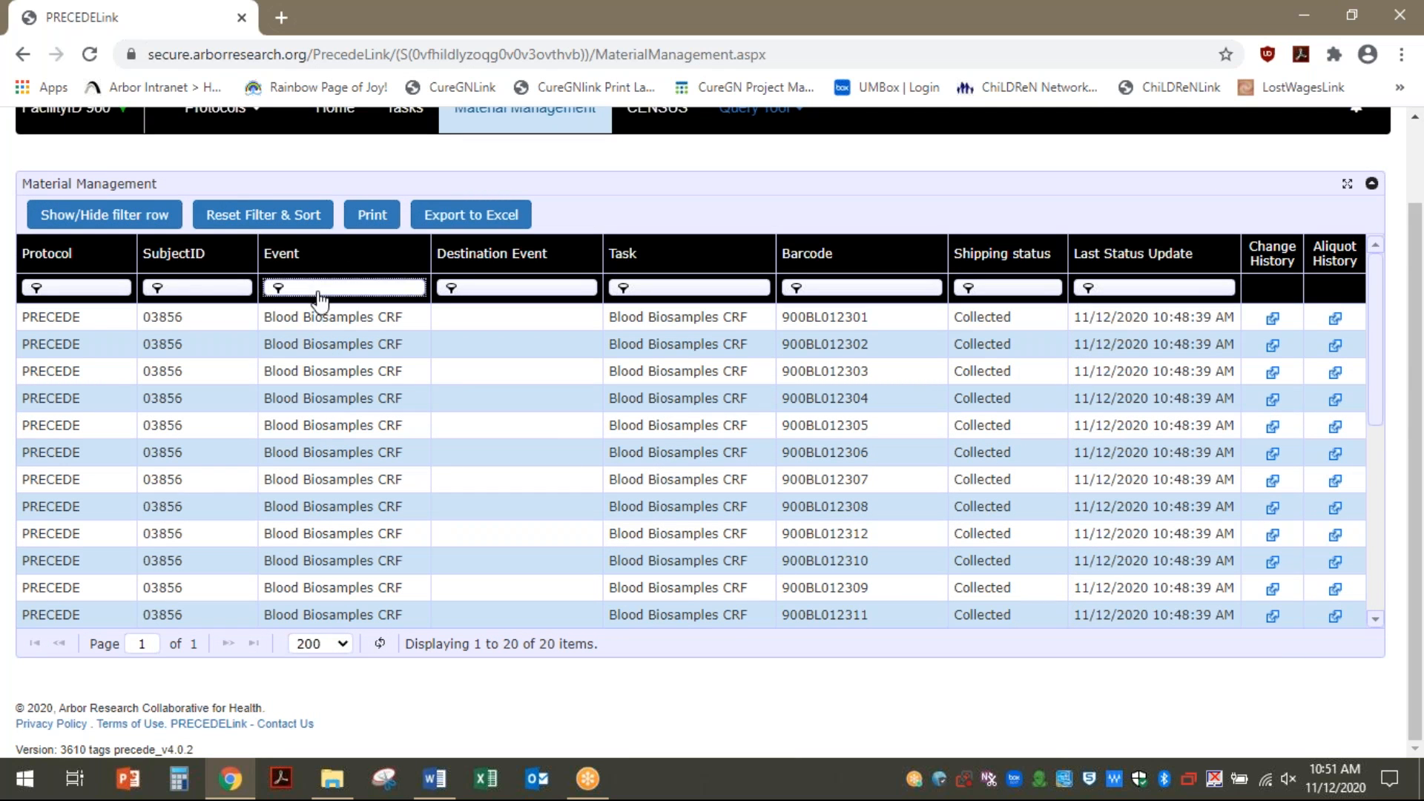
click(282, 396)
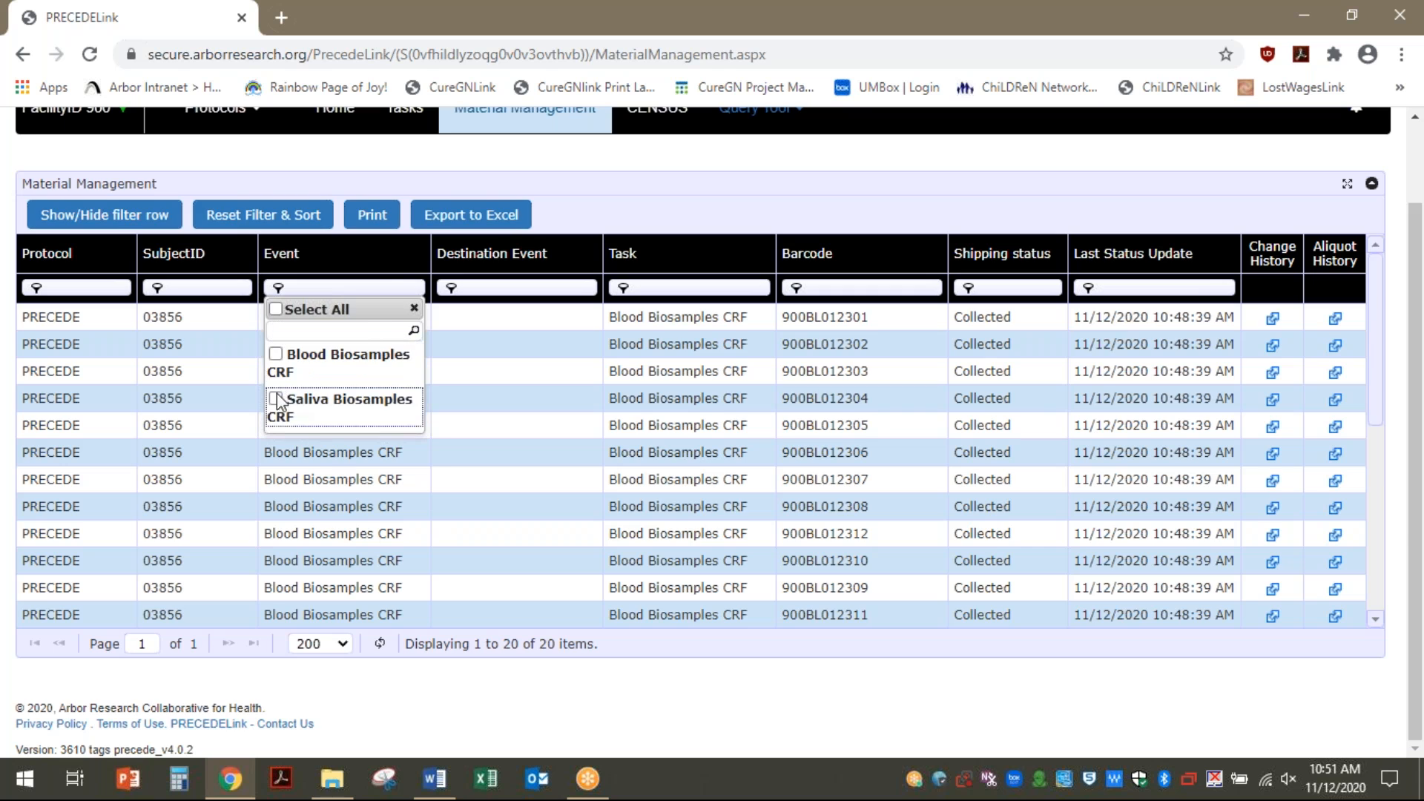
click(657, 465)
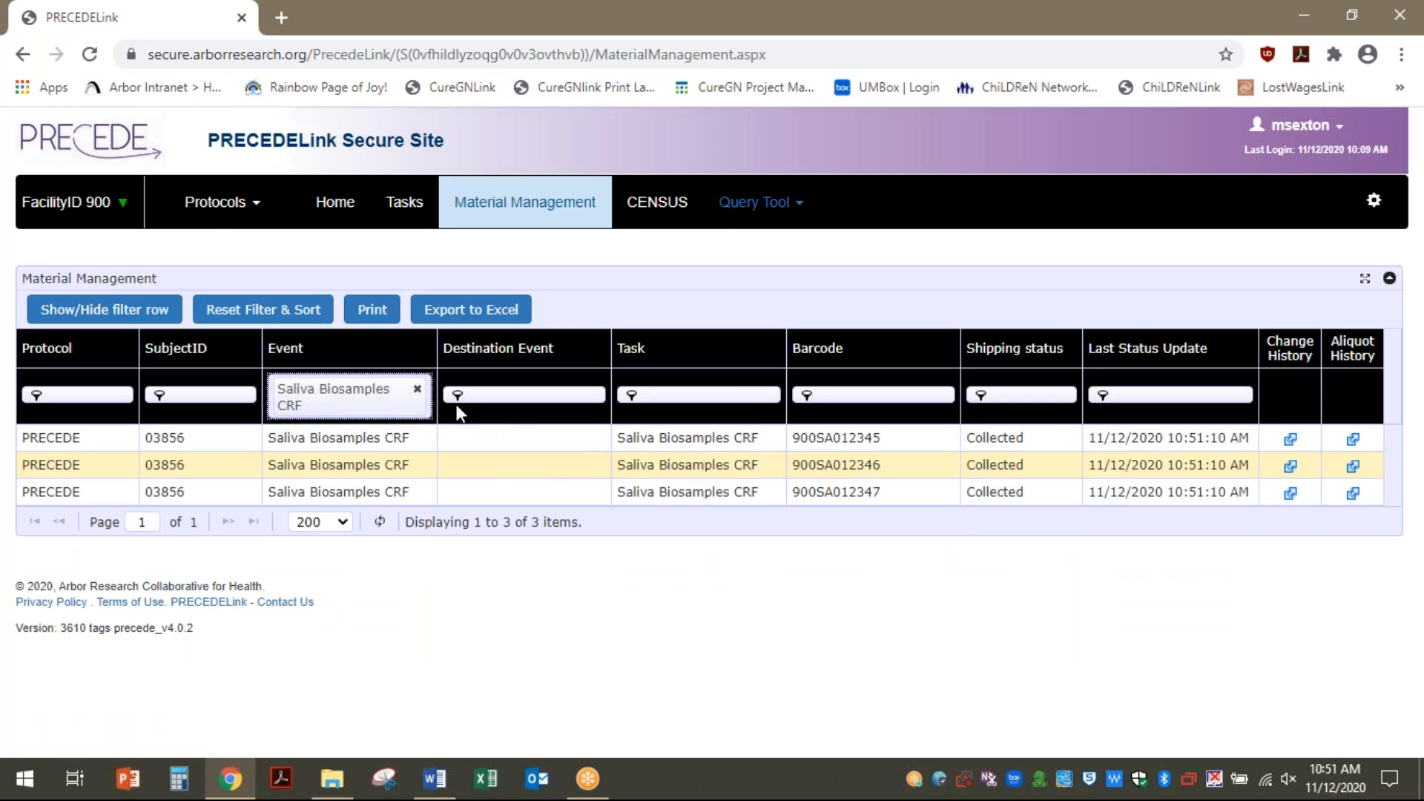
click(417, 391)
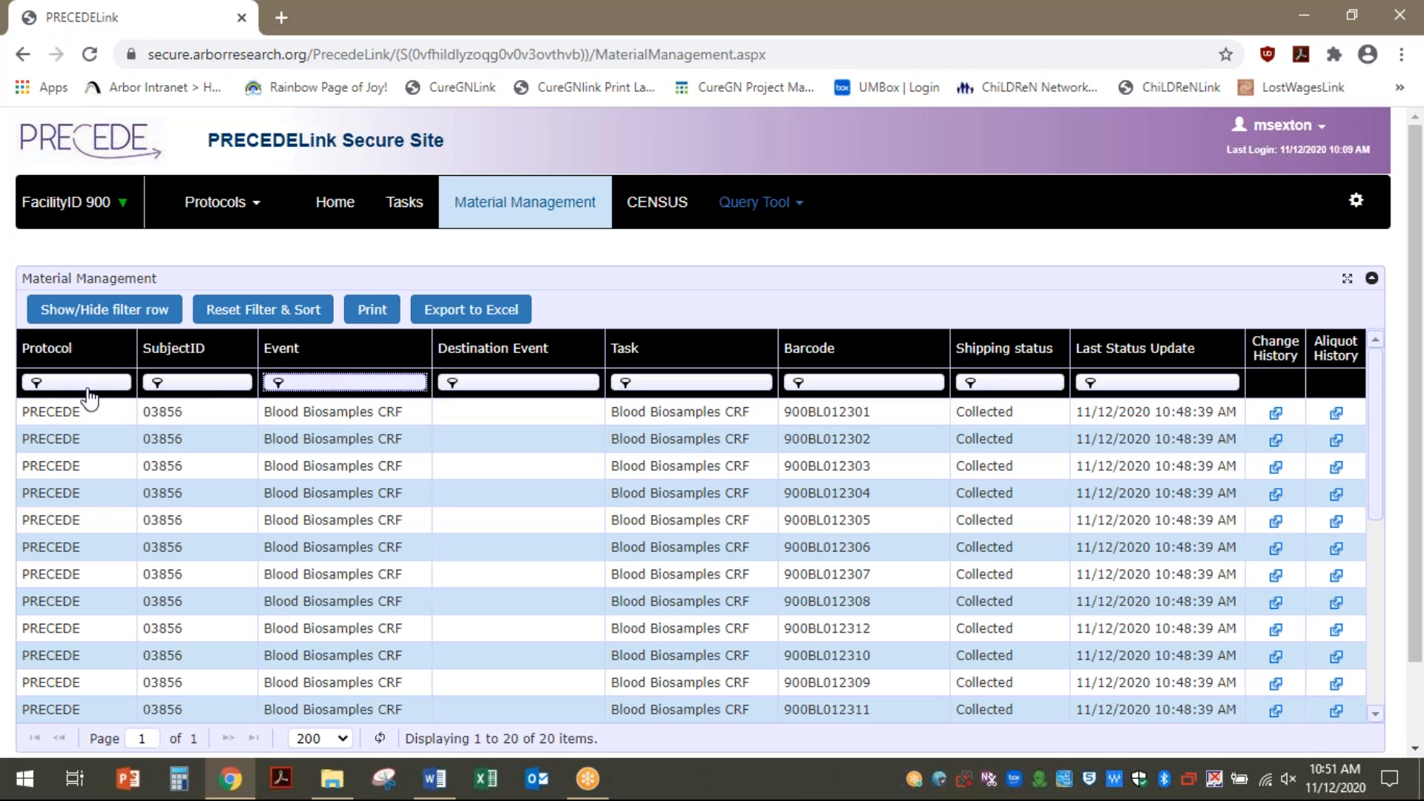
click(214, 393)
click(215, 394)
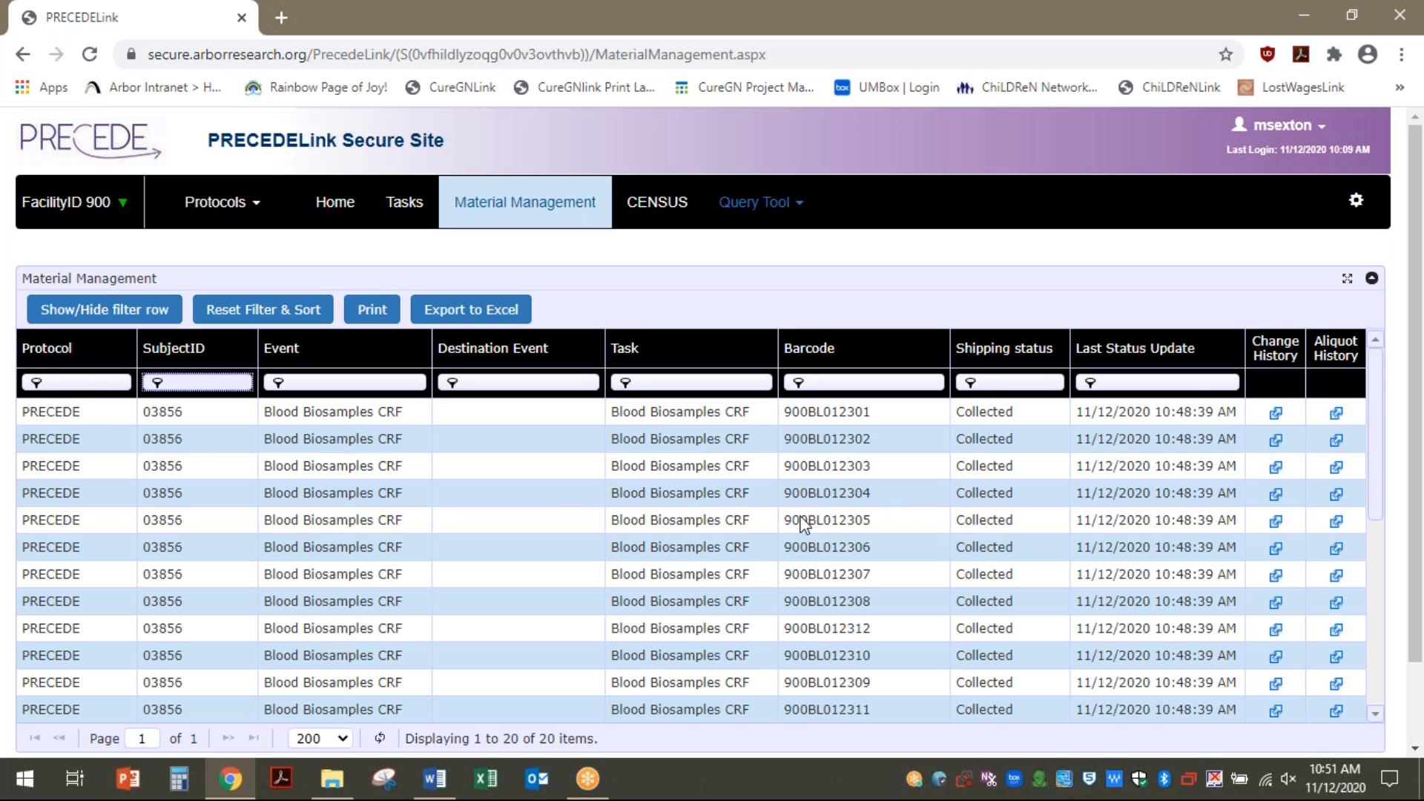
click(838, 386)
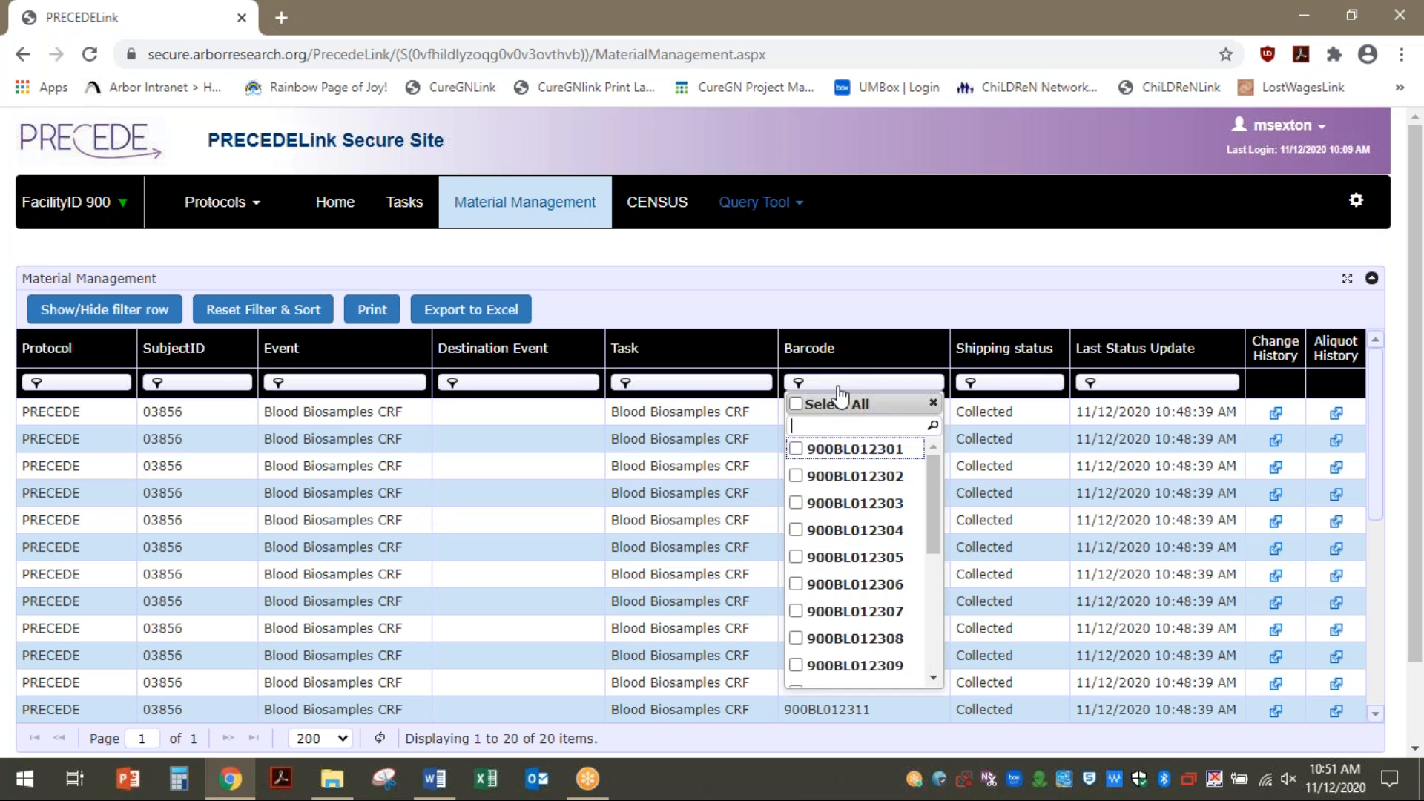
click(796, 637)
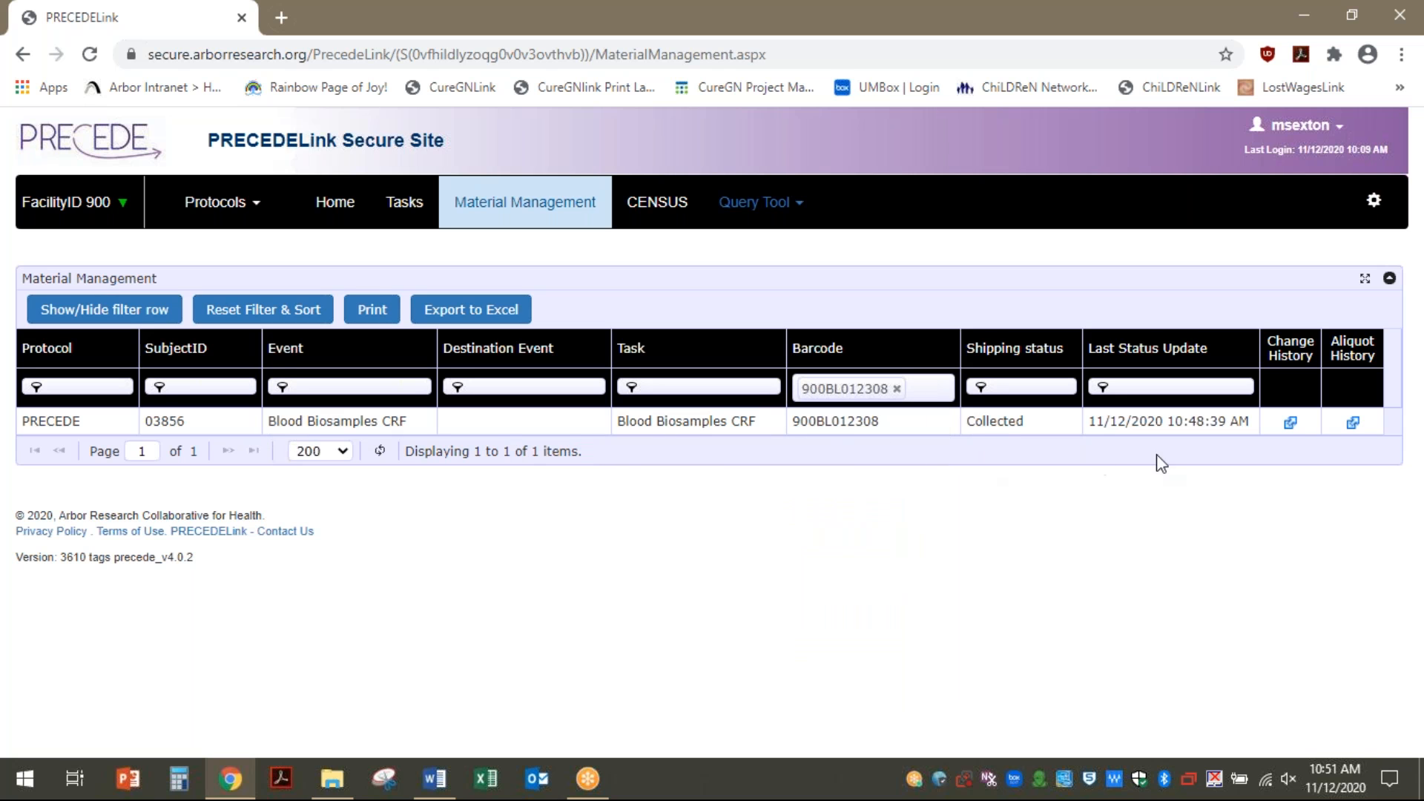
click(897, 388)
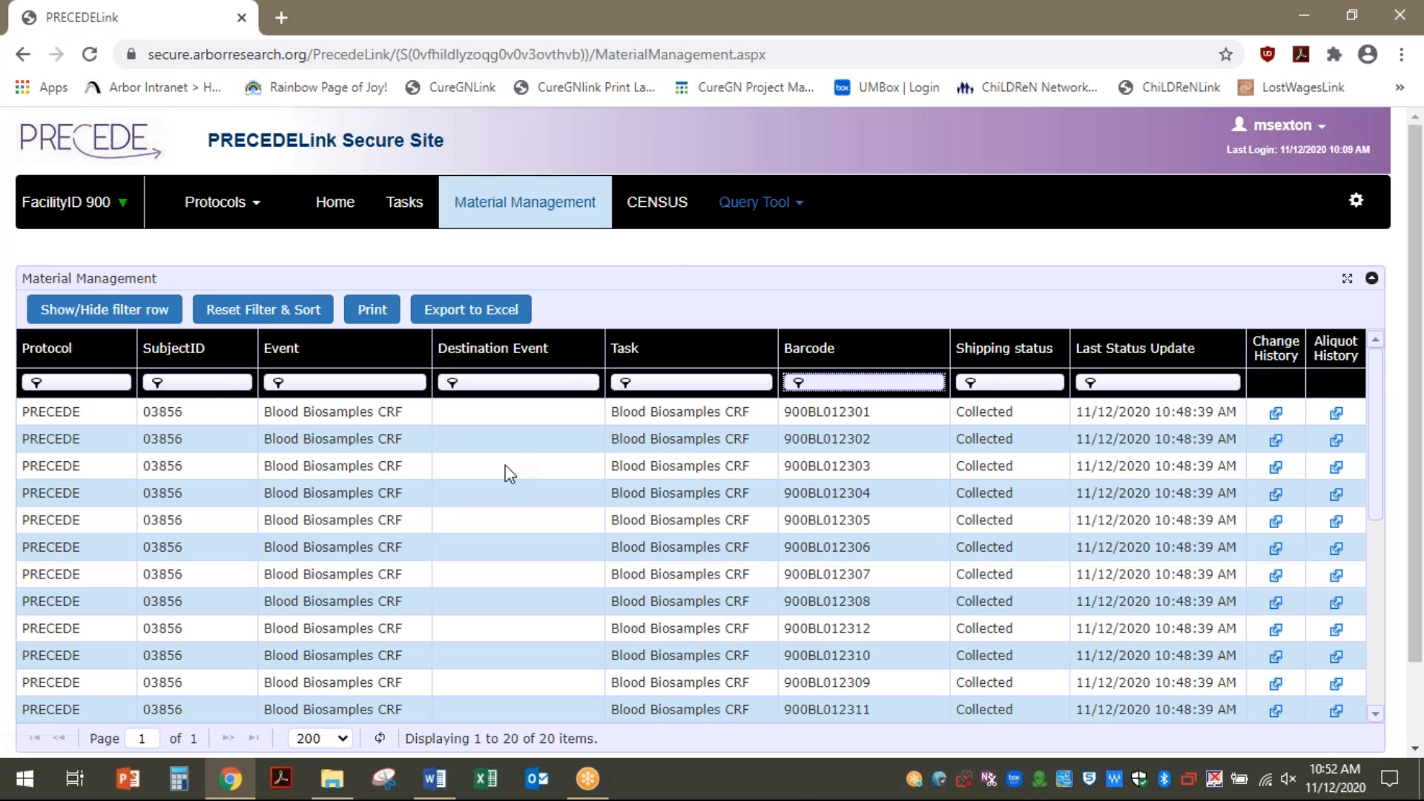
scroll(512, 464, down, 5)
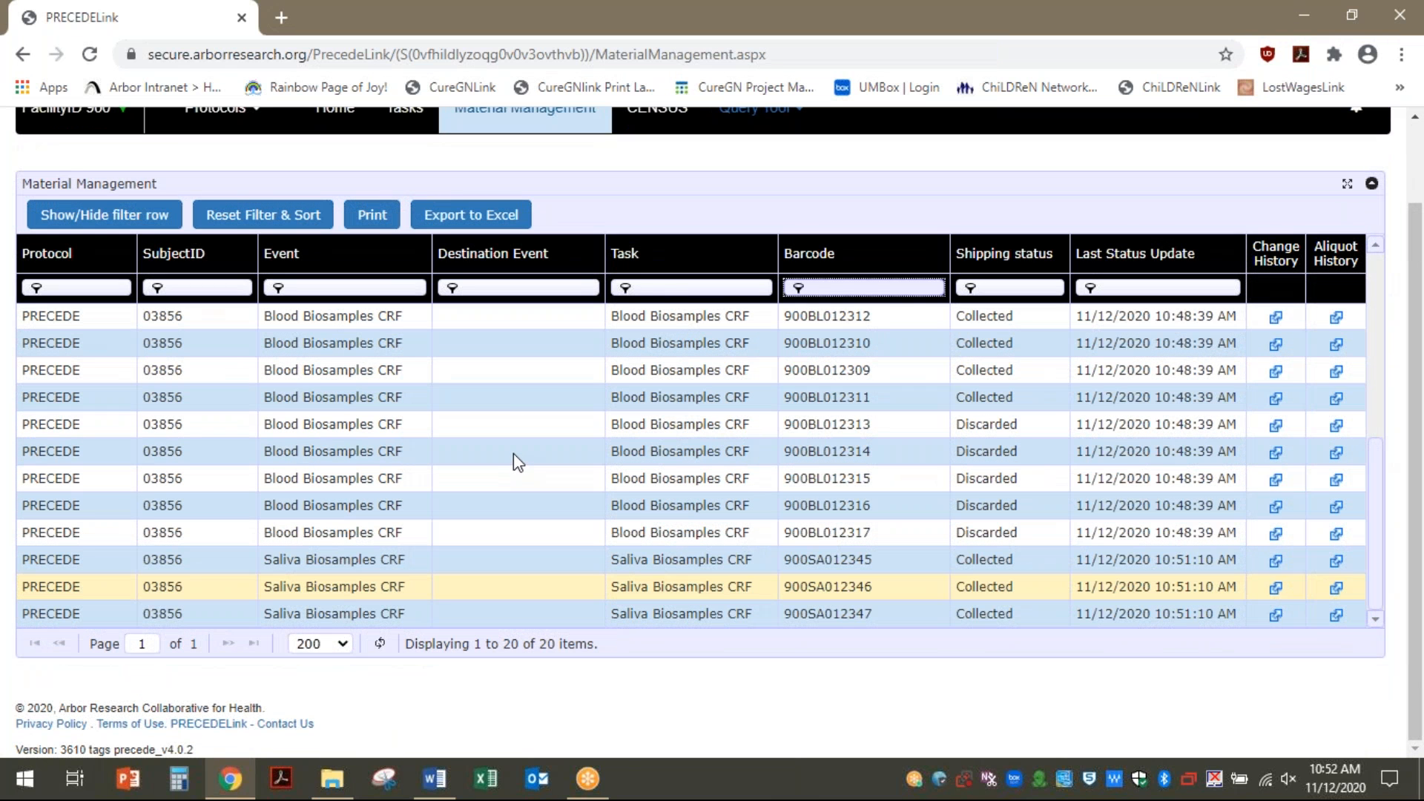
scroll(513, 452, up, 5)
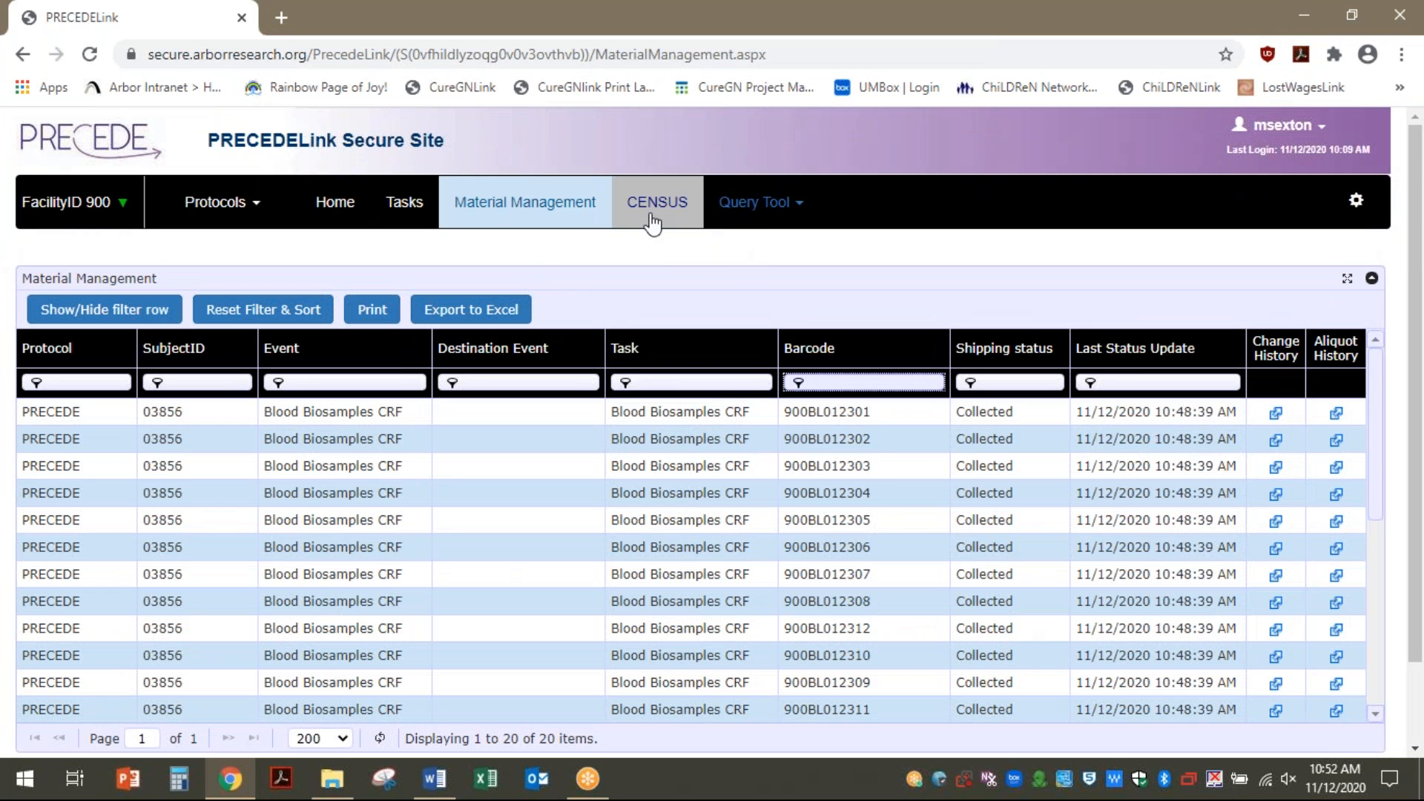
From Census, open the second subject's study tasks and start a new ad hoc event
click(653, 222)
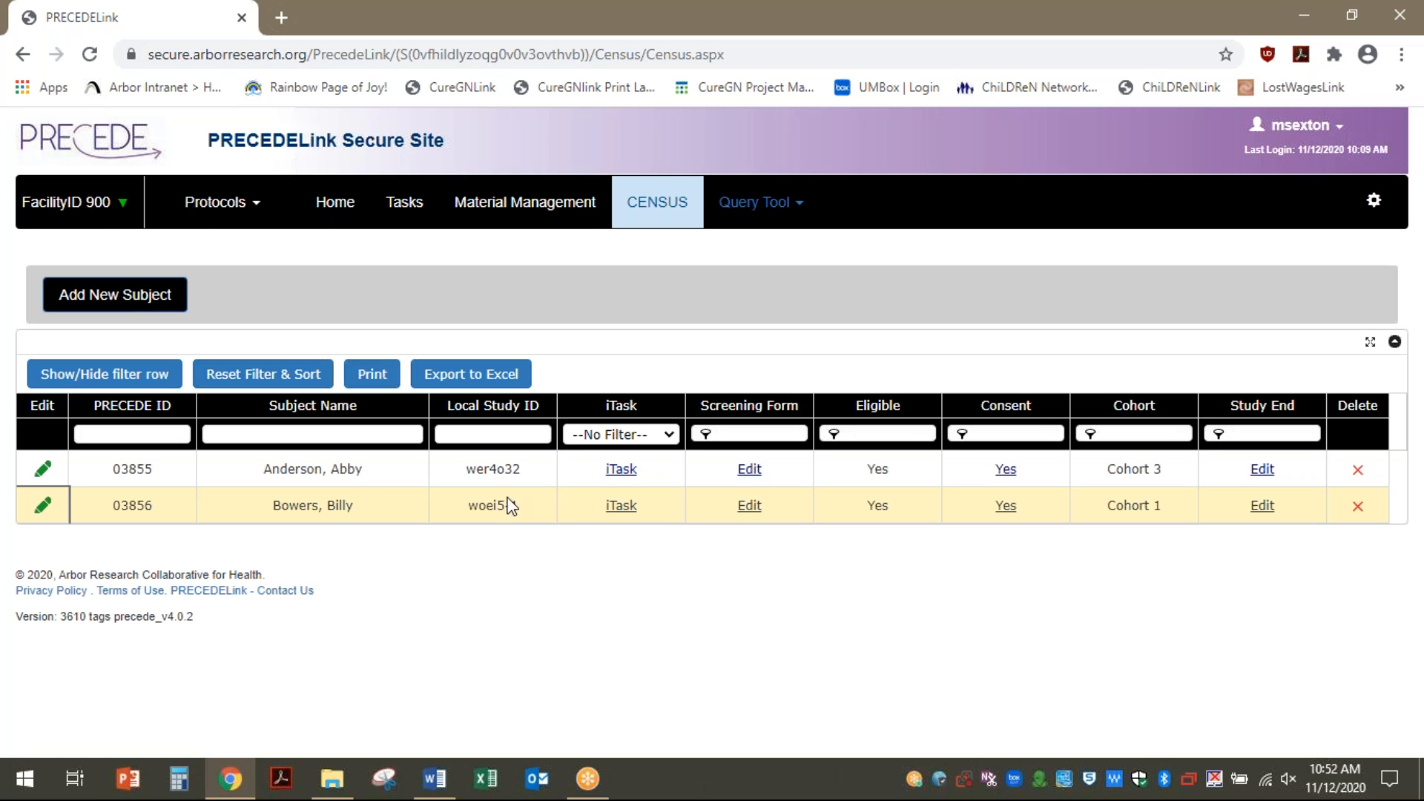
click(622, 506)
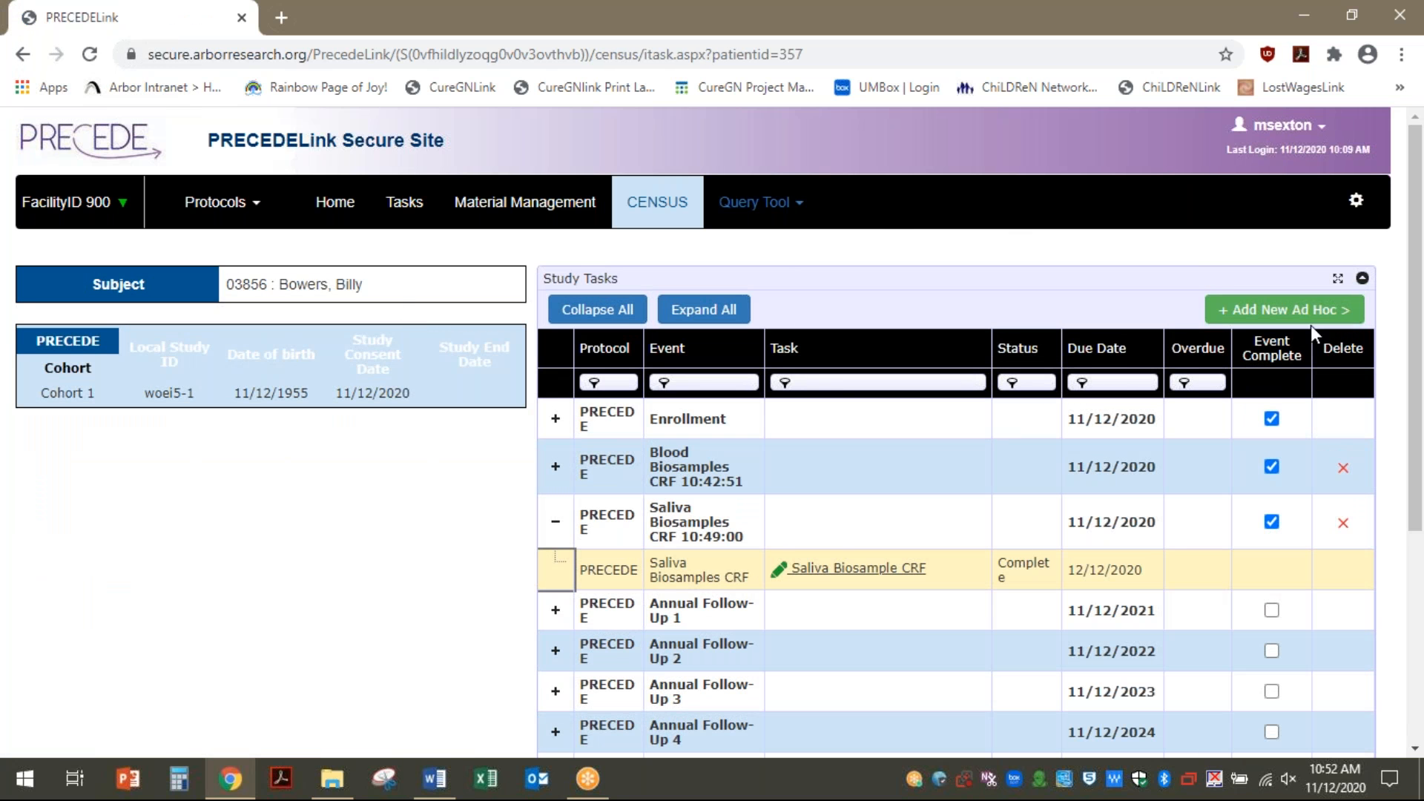
click(1283, 319)
Add a PRECEDE Cohort Re-evaluation ad hoc event dated 11/12/2020
click(608, 423)
click(594, 464)
click(742, 421)
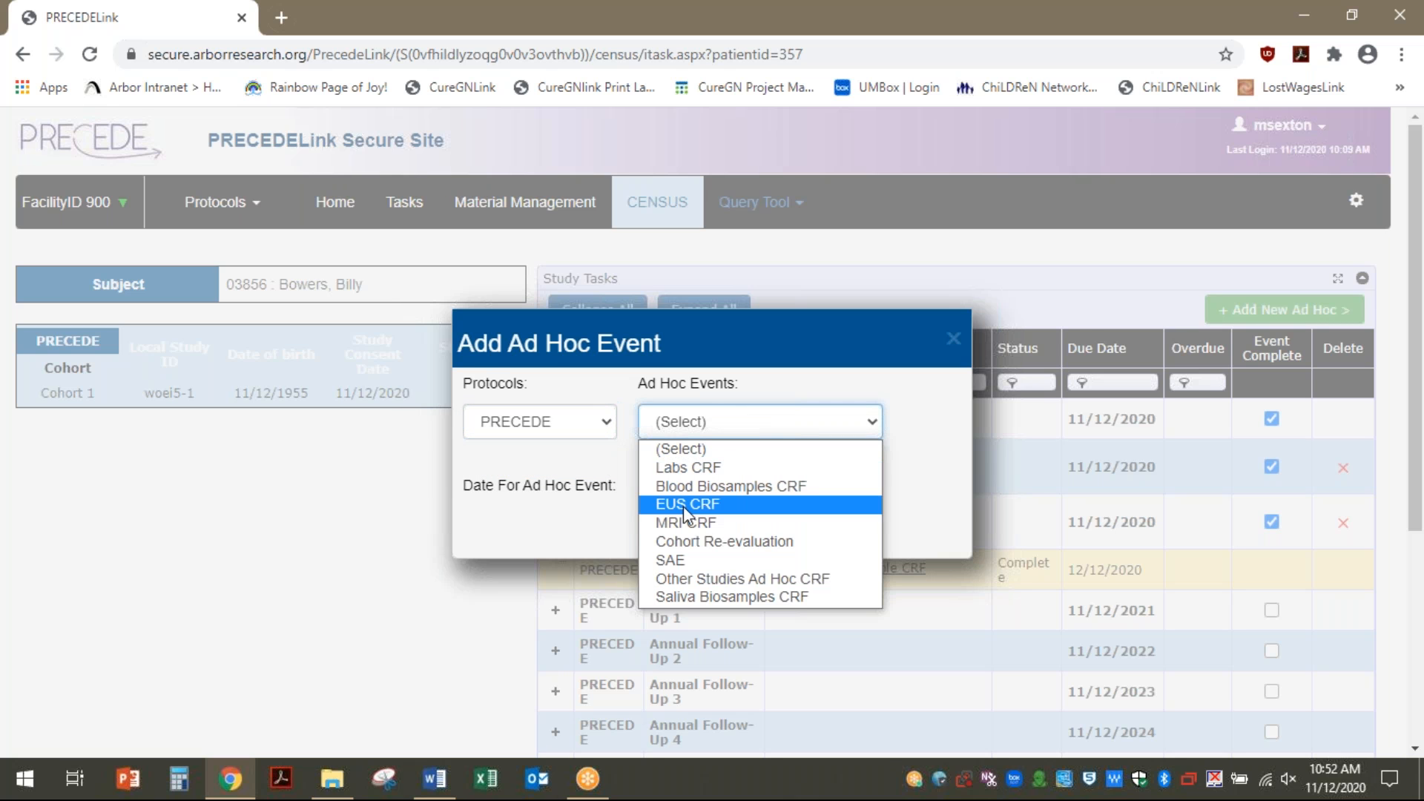
click(700, 542)
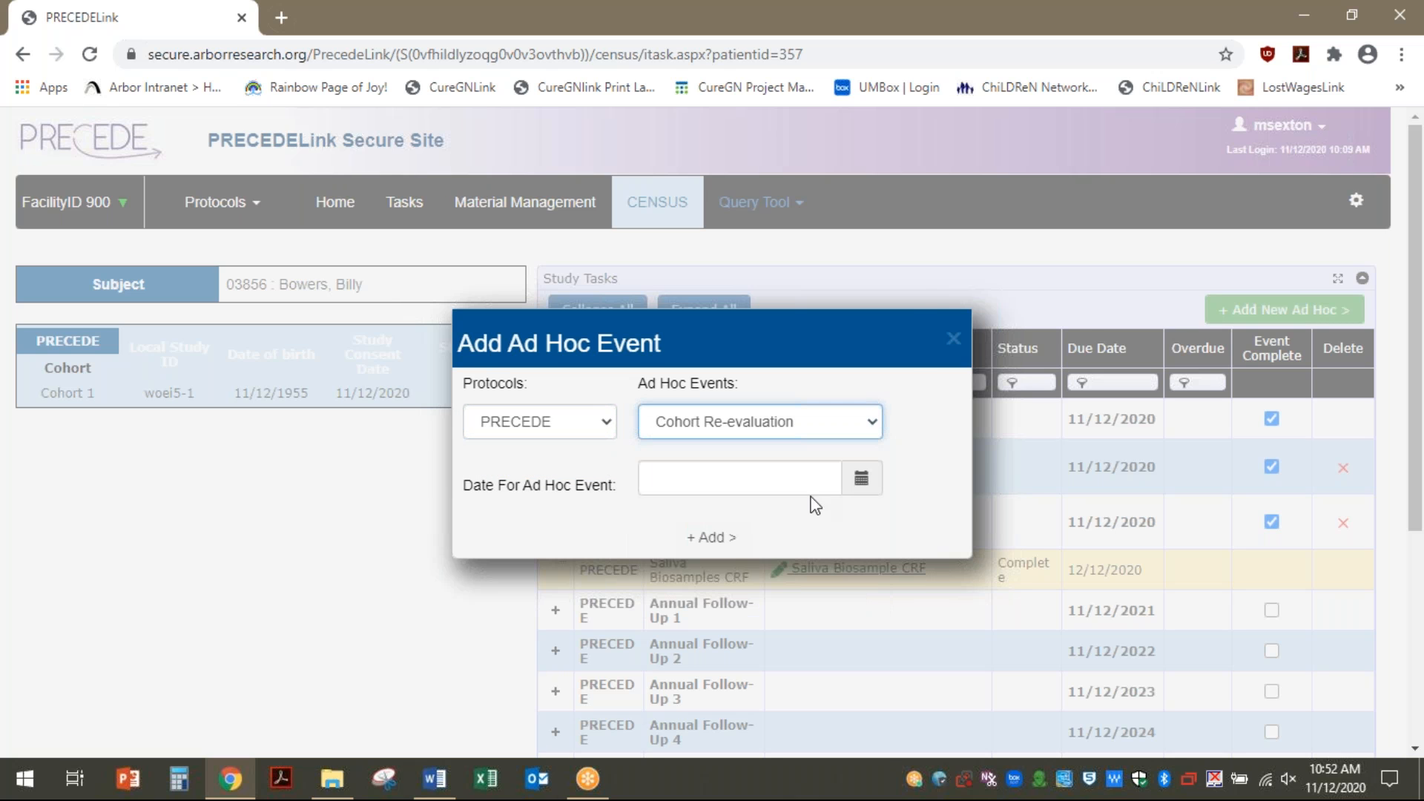
click(865, 479)
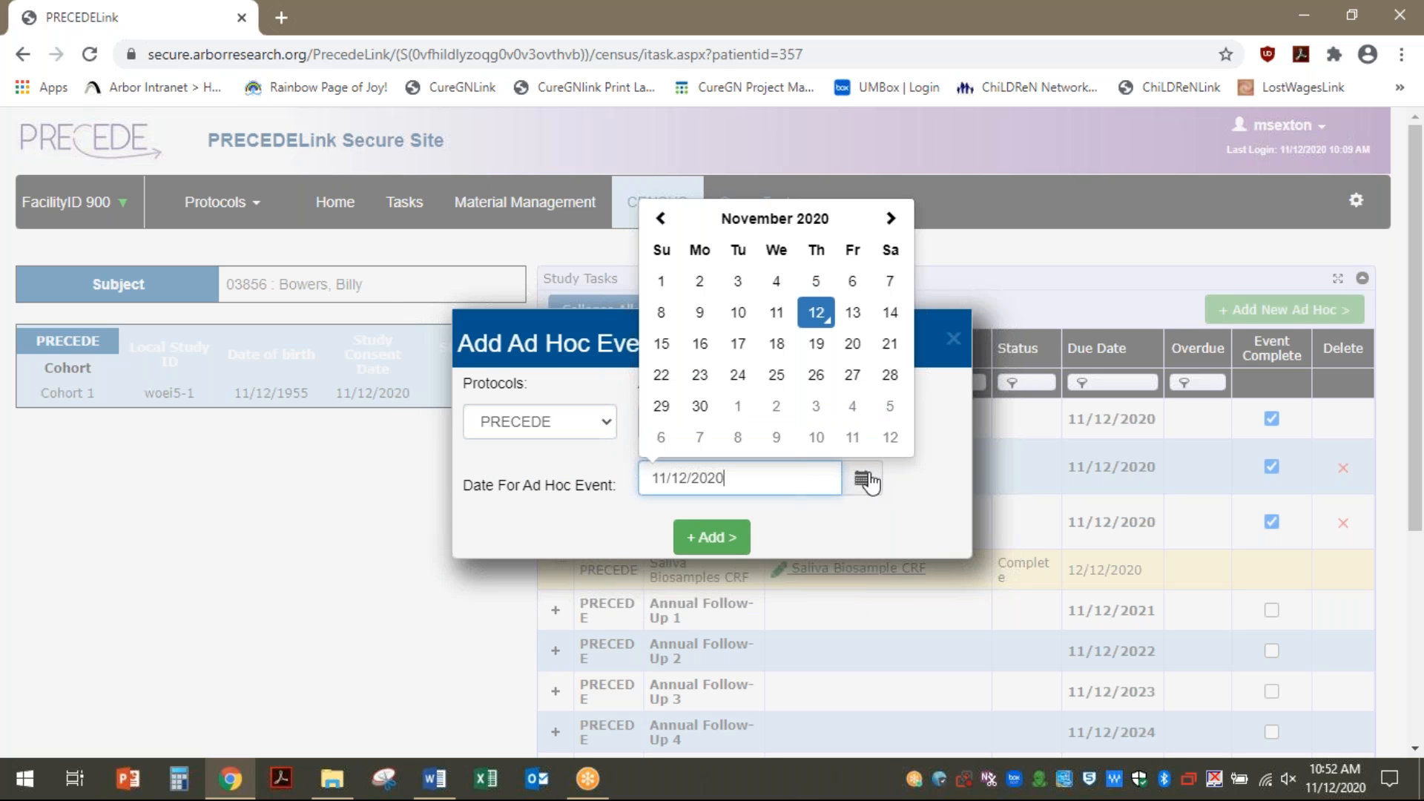
click(816, 312)
click(711, 537)
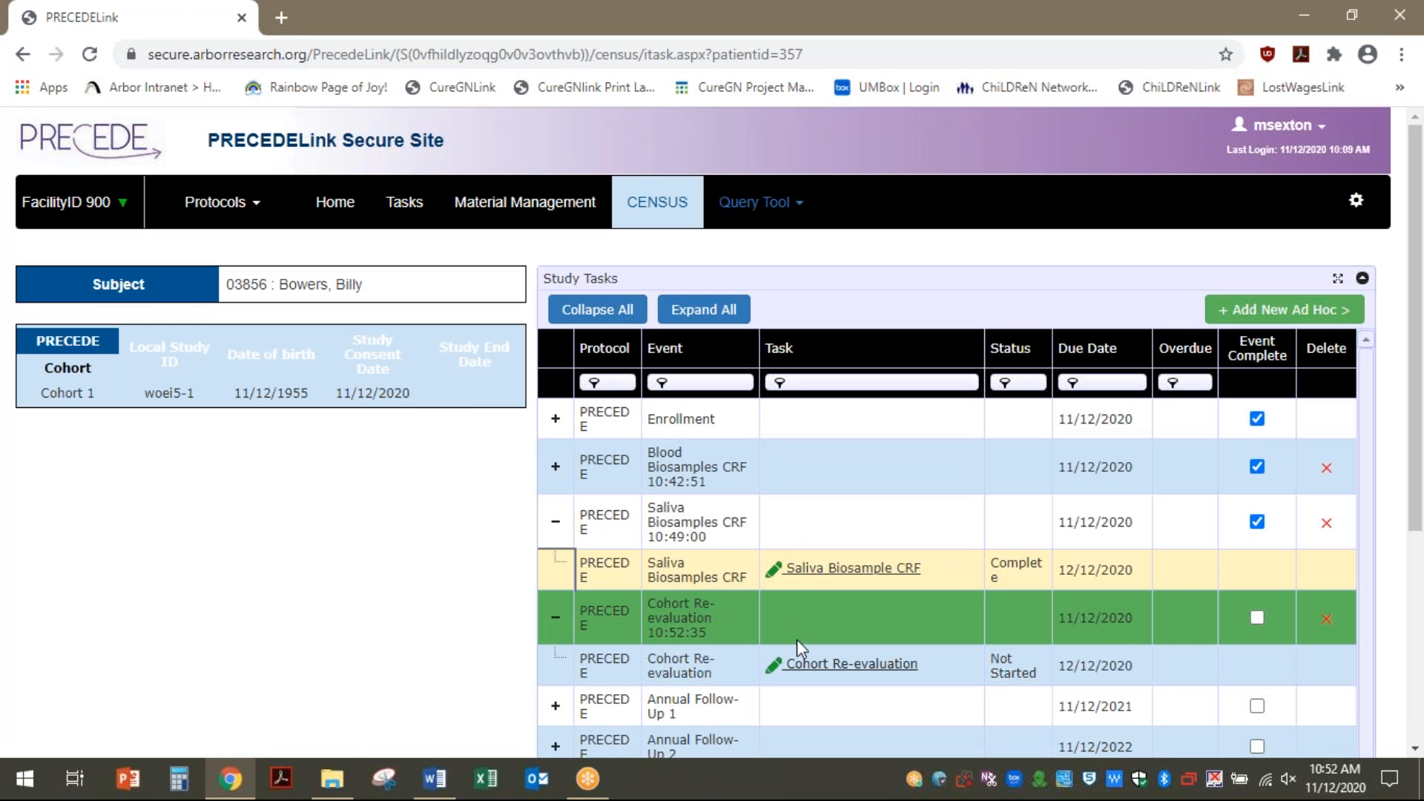
scroll(798, 642, down, 1)
Open the Cohort Re-evaluation form, set today's screening date, answer No to participant PDAC and No to A2b
click(831, 565)
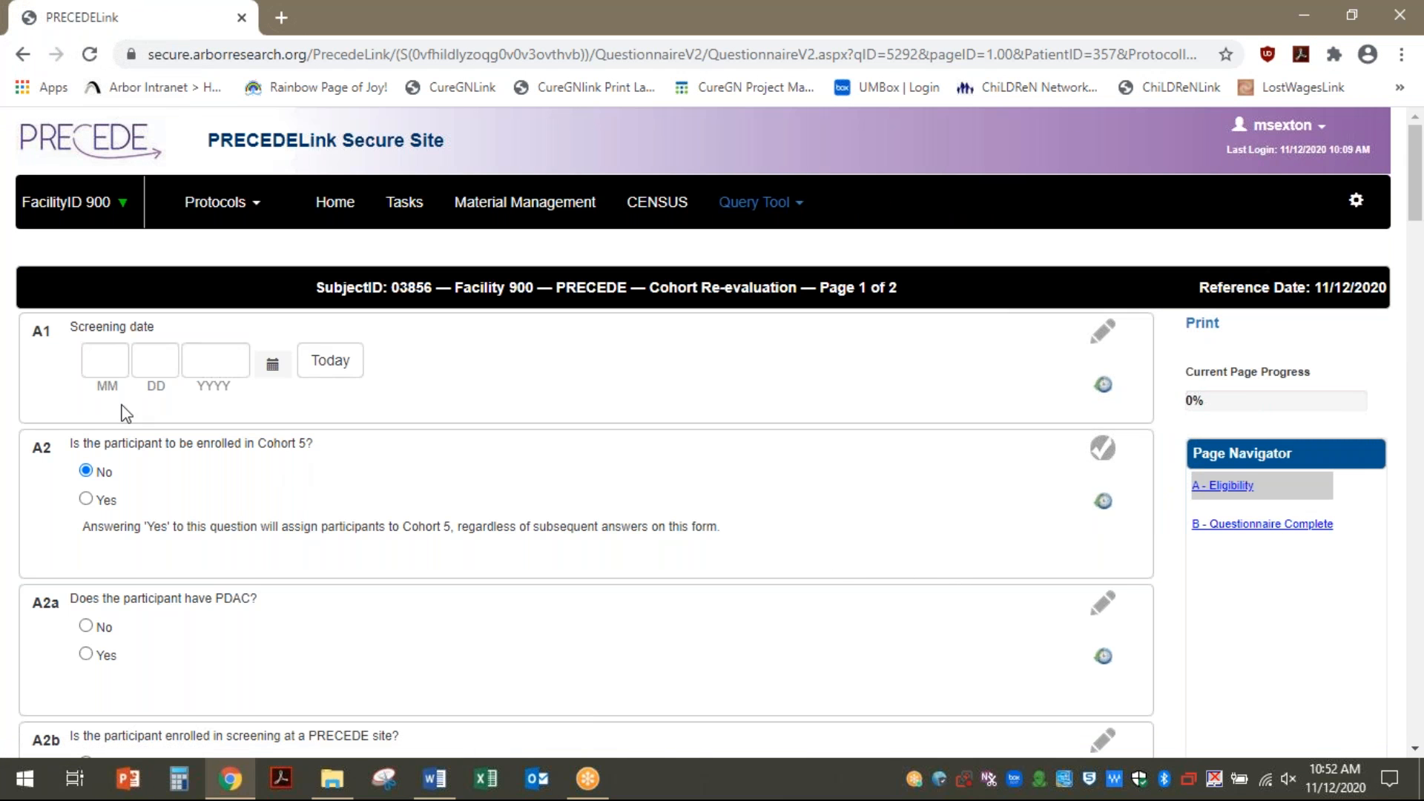
click(335, 364)
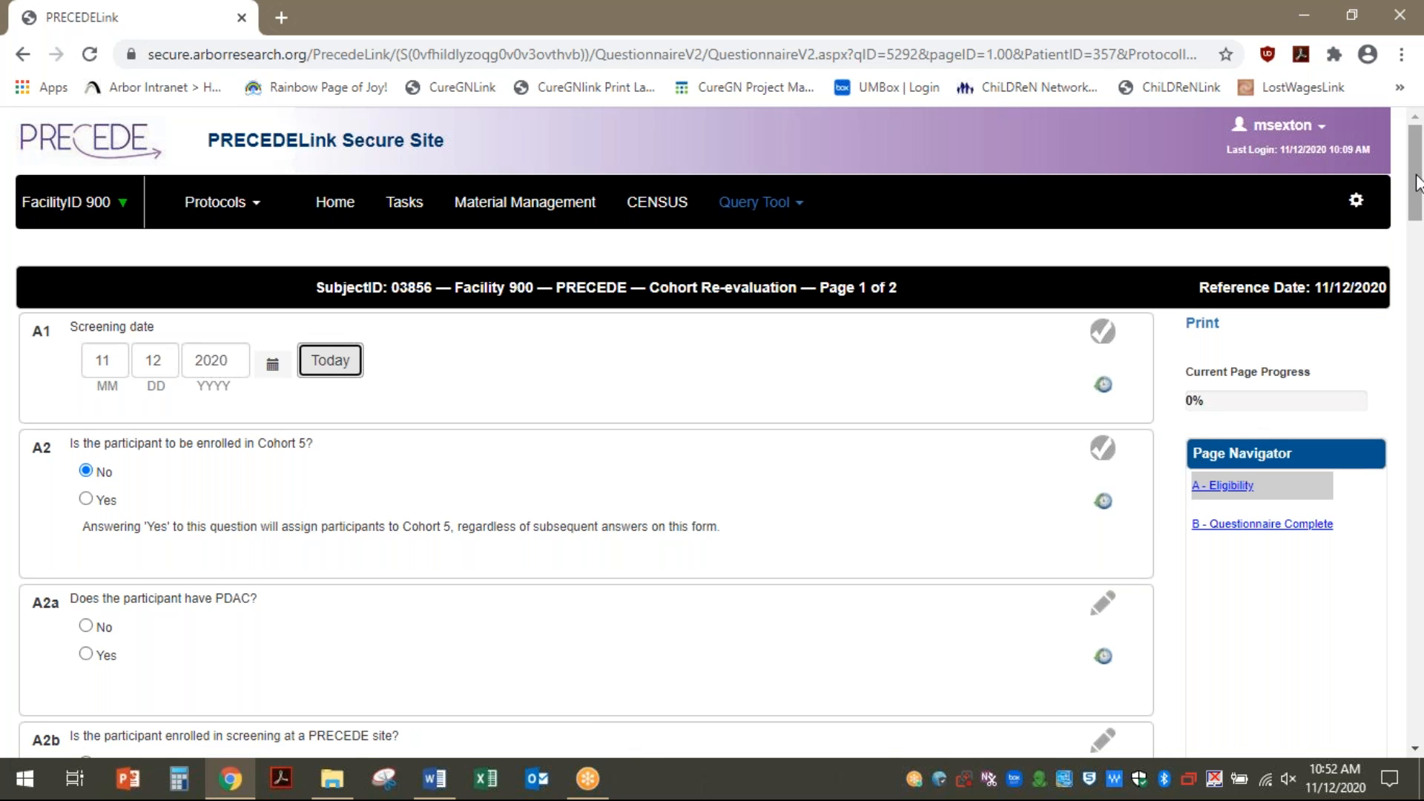
drag(1414, 196, 1413, 248)
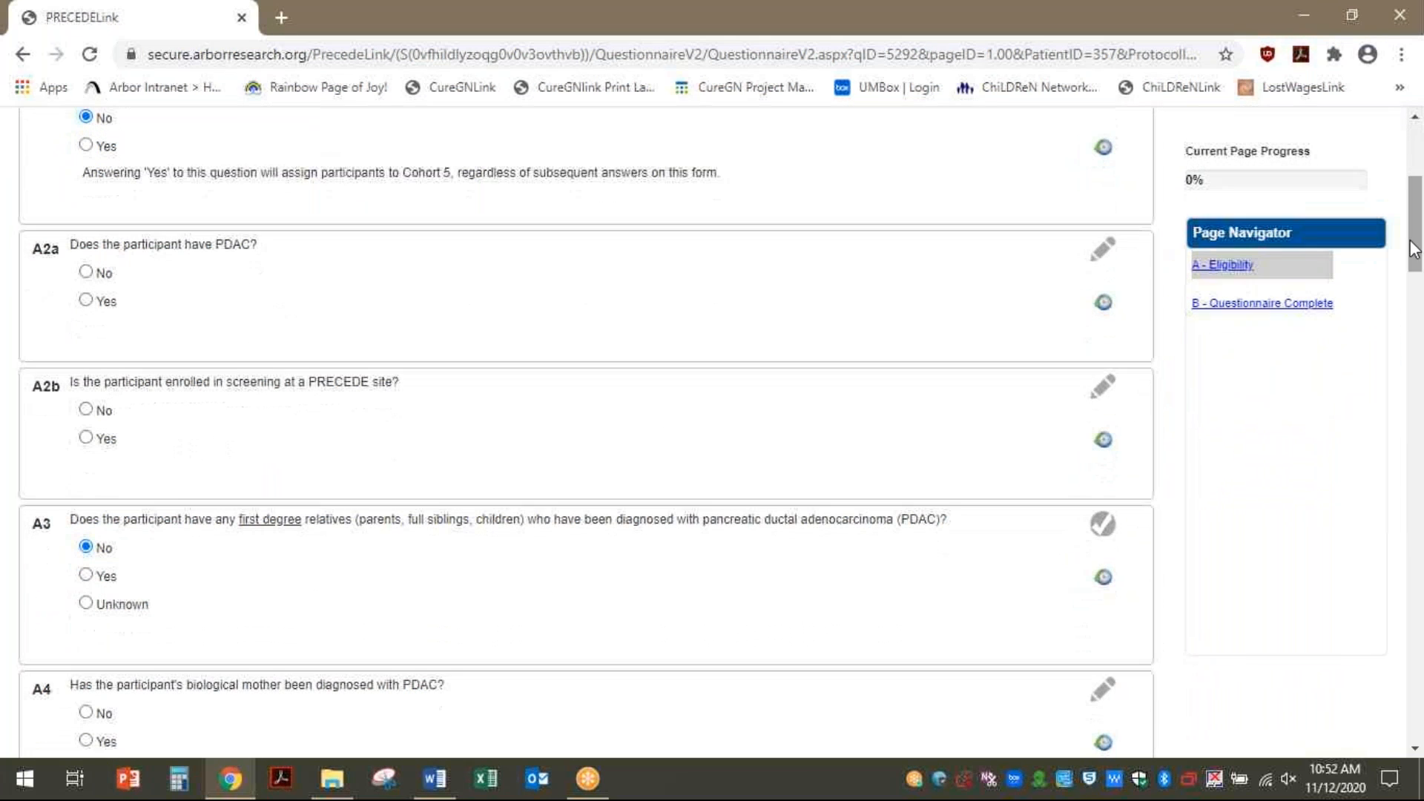
click(86, 272)
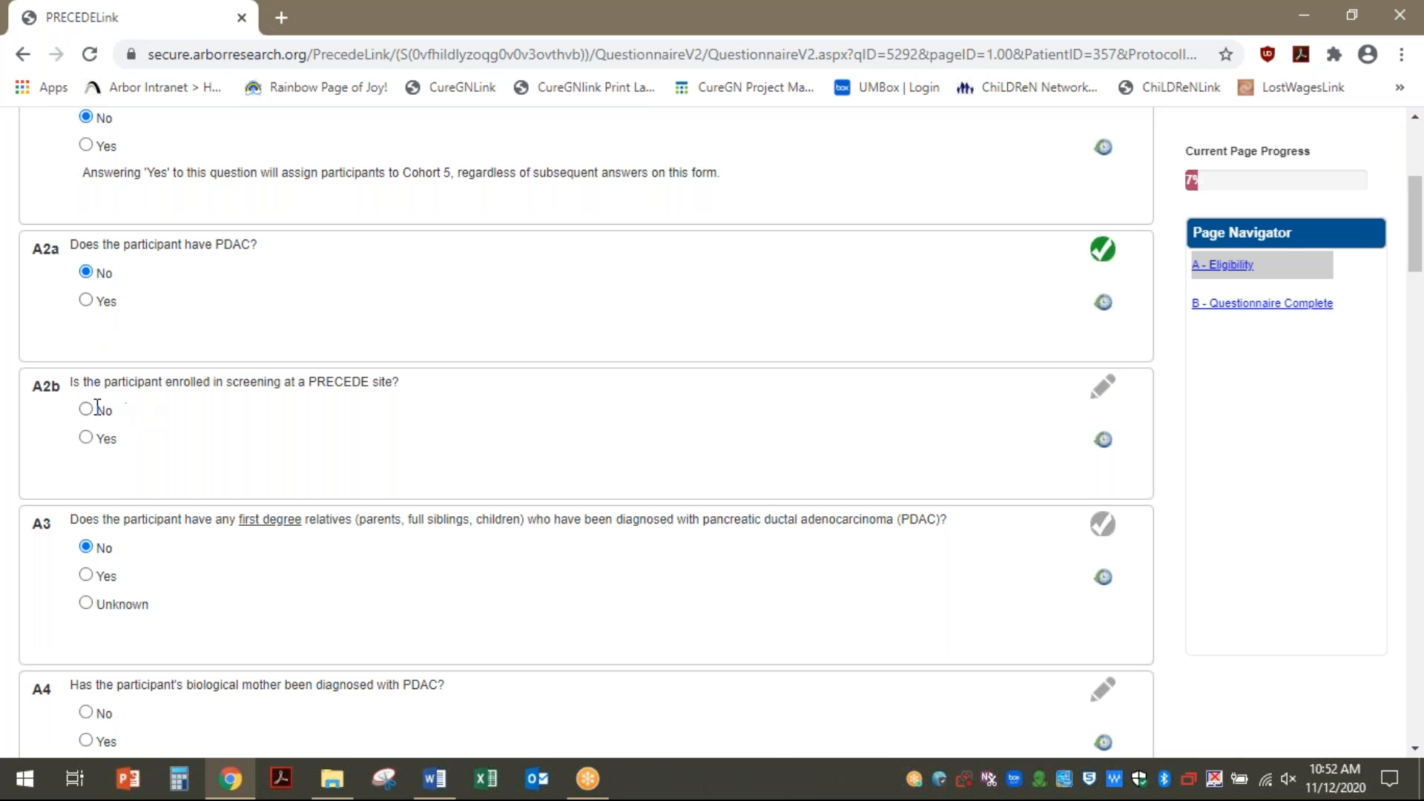
click(86, 438)
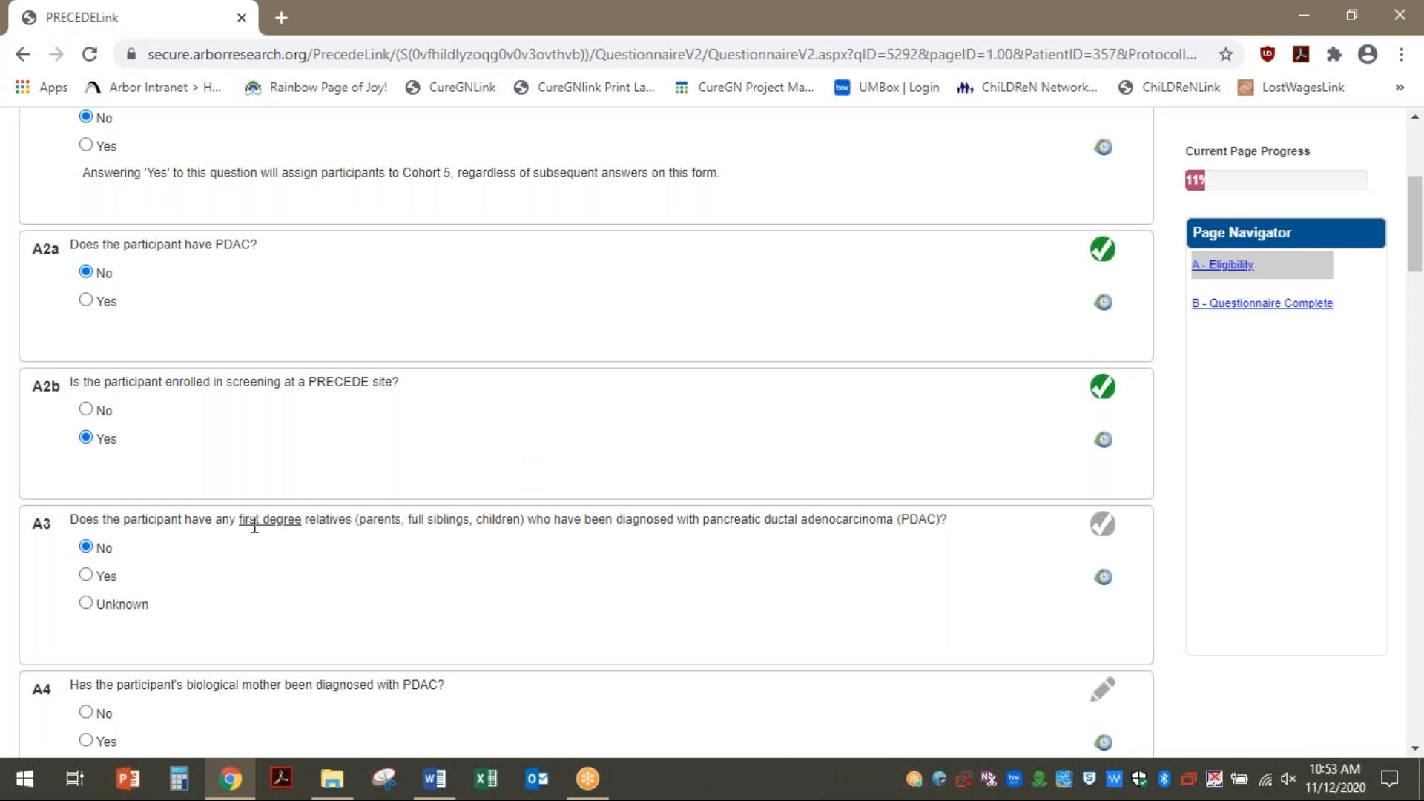
scroll(256, 523, down, 6)
scroll(255, 523, up, 6)
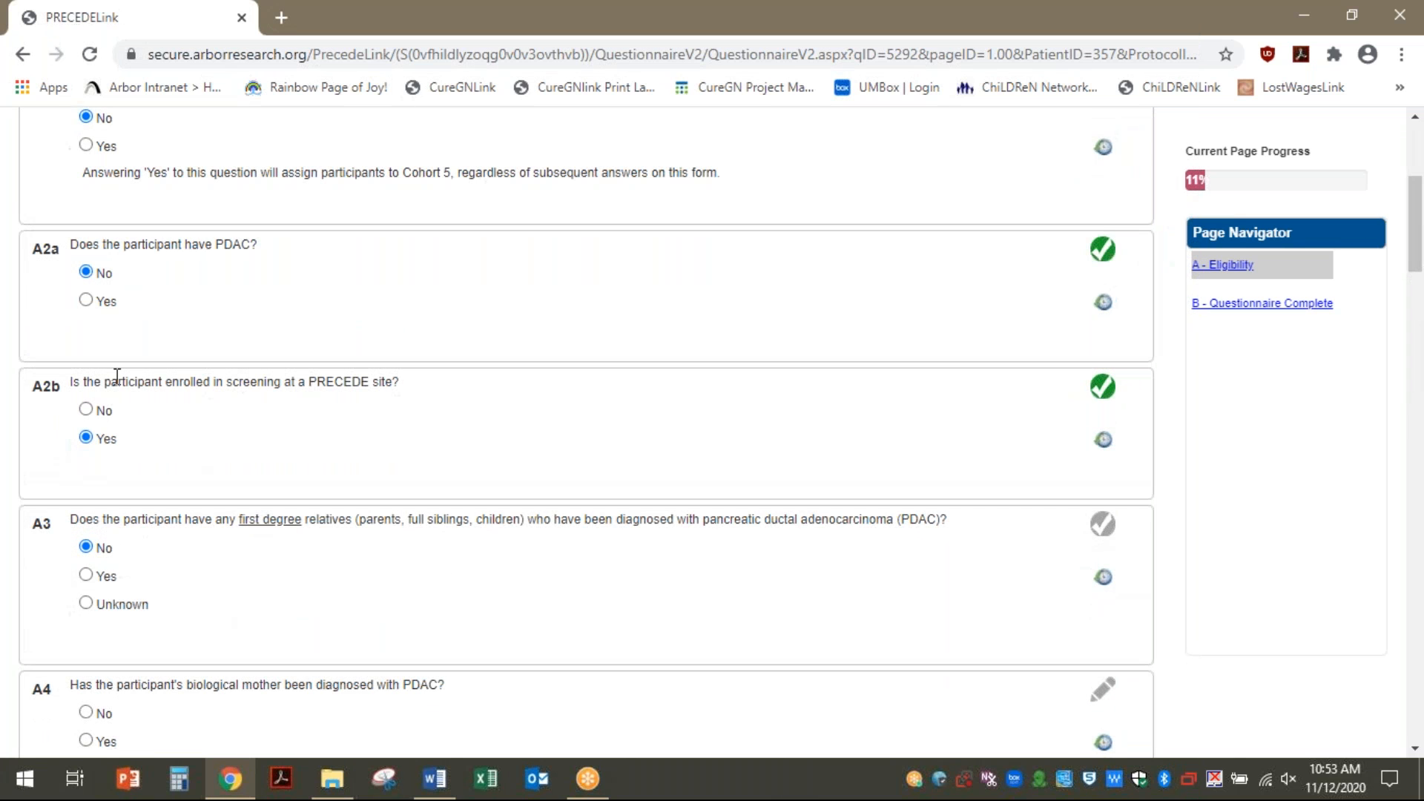
click(87, 409)
Record No PDAC for the mother, father, full siblings and children
scroll(319, 488, down, 7)
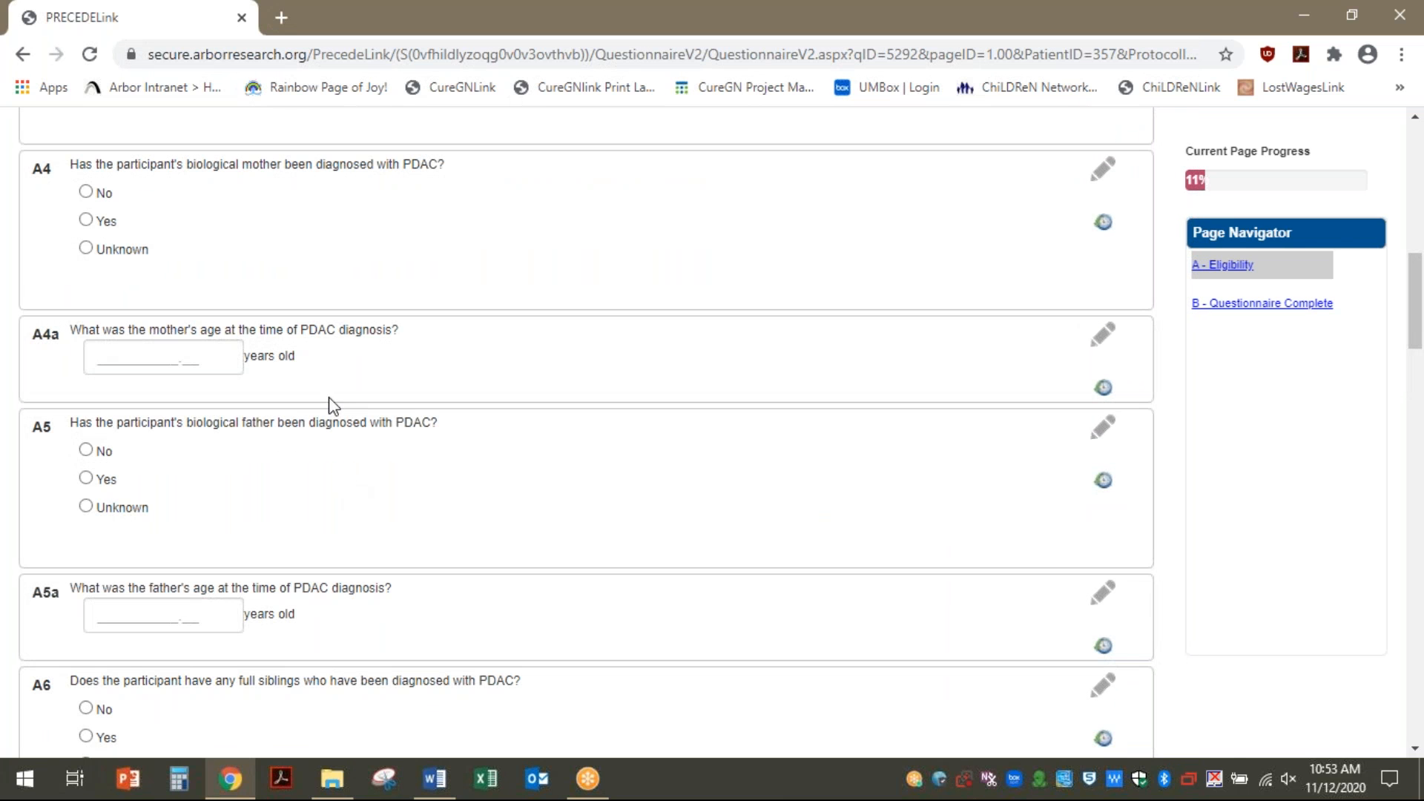
click(86, 192)
click(95, 454)
scroll(299, 499, down, 7)
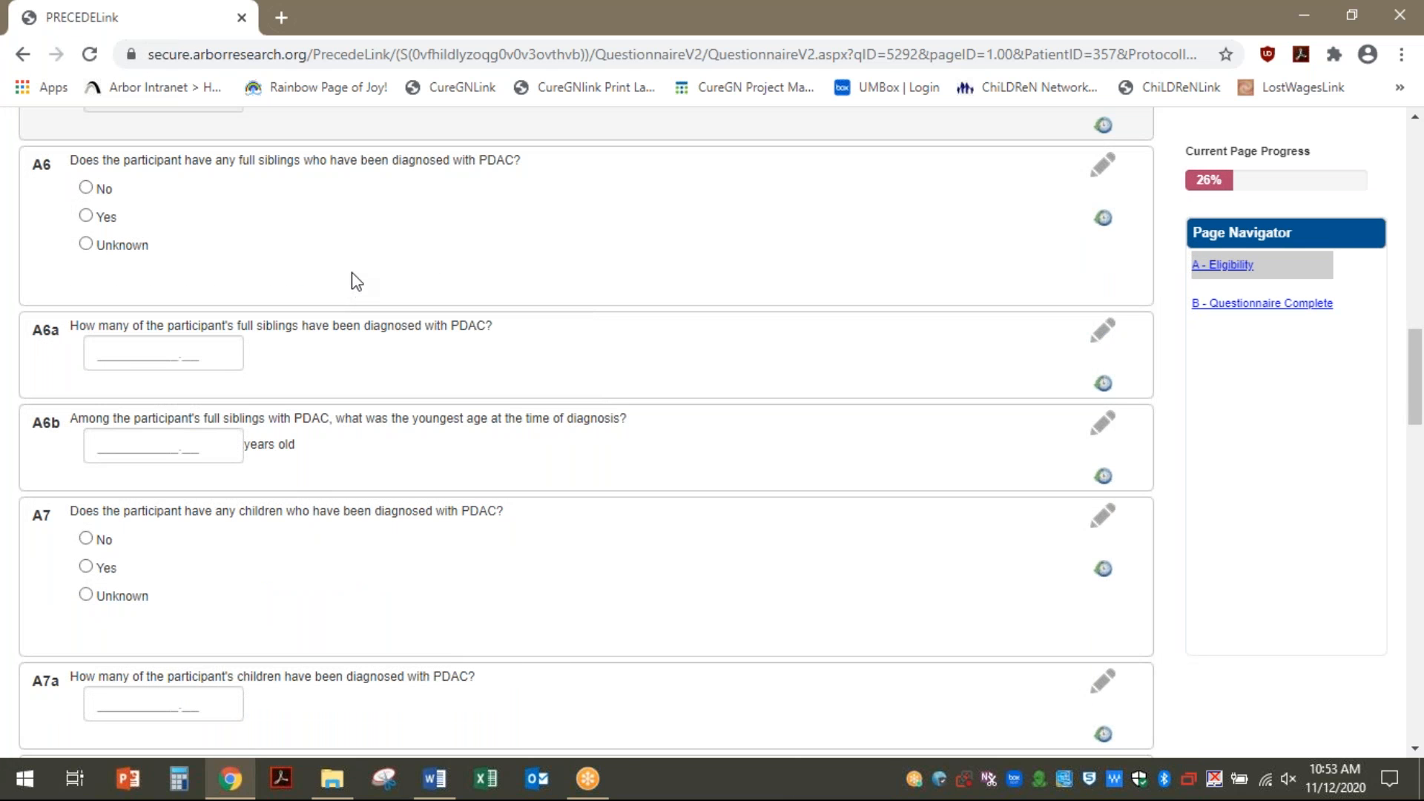
scroll(352, 286, up, 7)
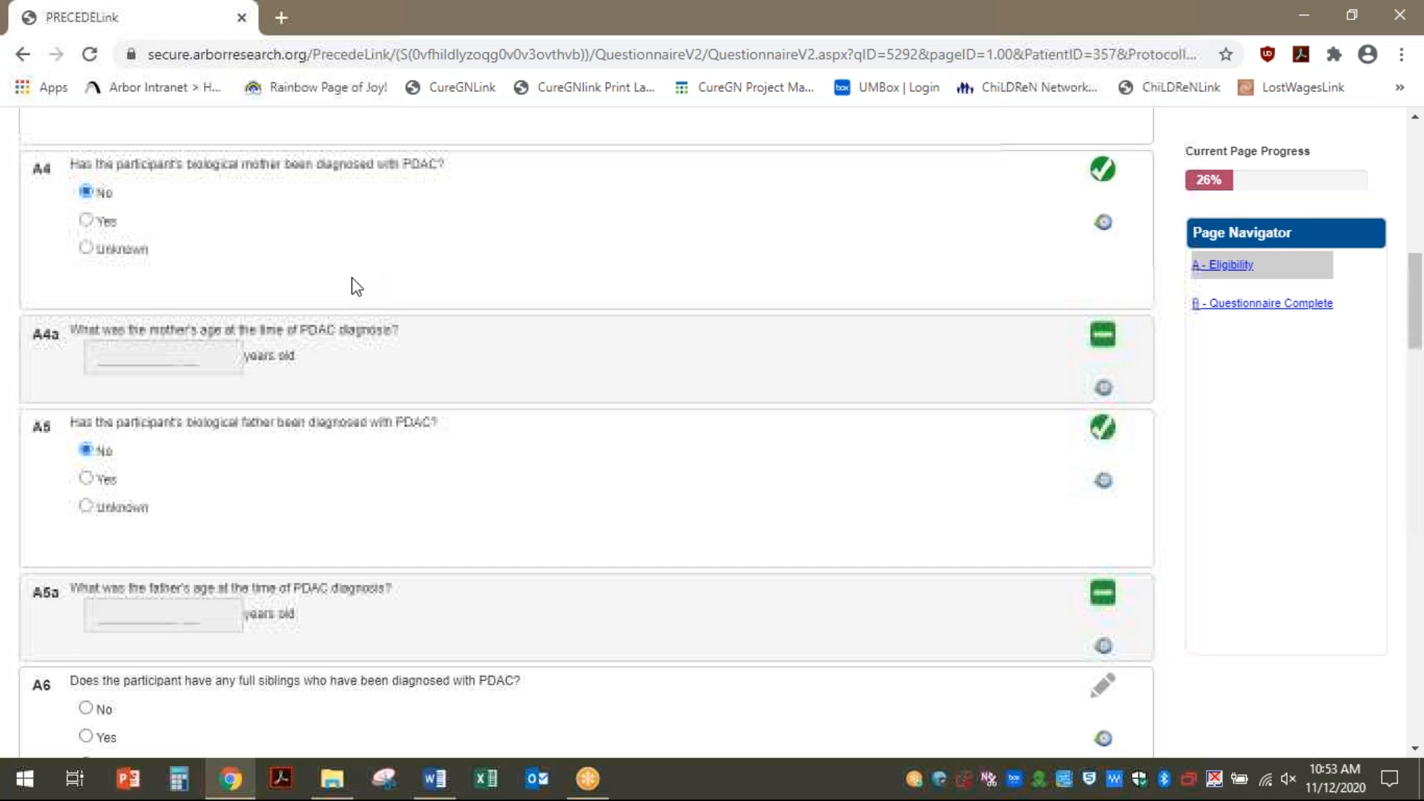
scroll(373, 317, down, 7)
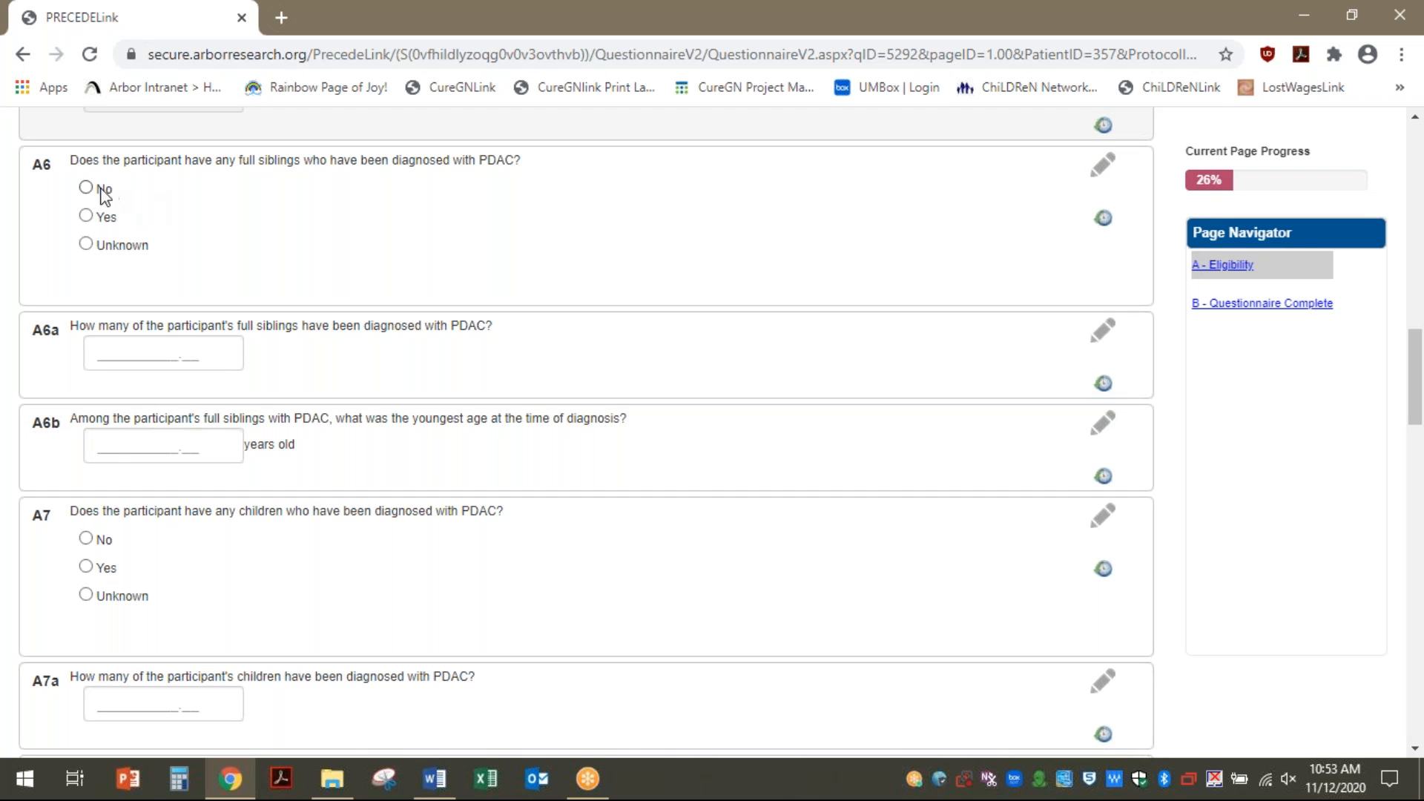
click(86, 189)
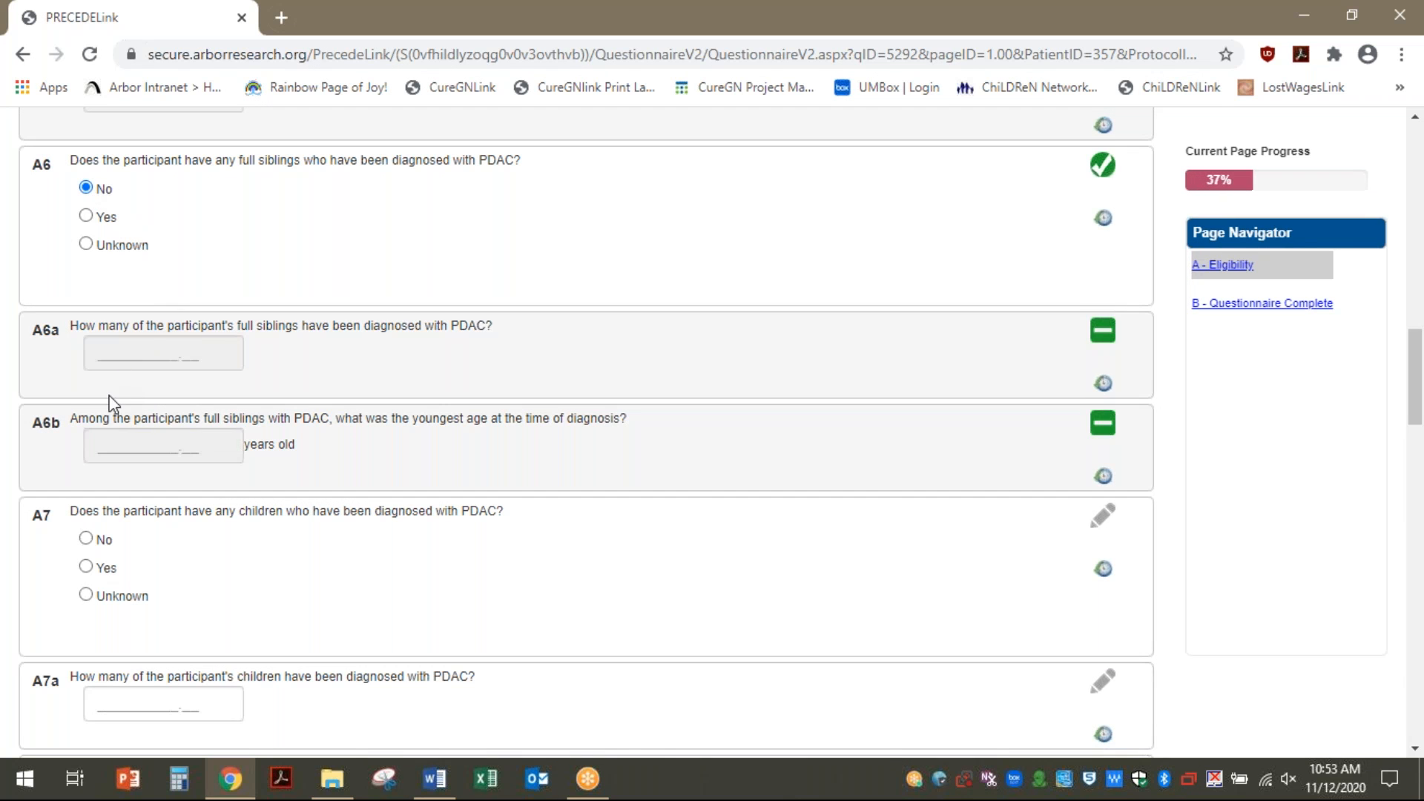
click(86, 539)
Answer Yes to the participant having pathogenic variants on A11
scroll(407, 499, down, 7)
scroll(406, 498, down, 7)
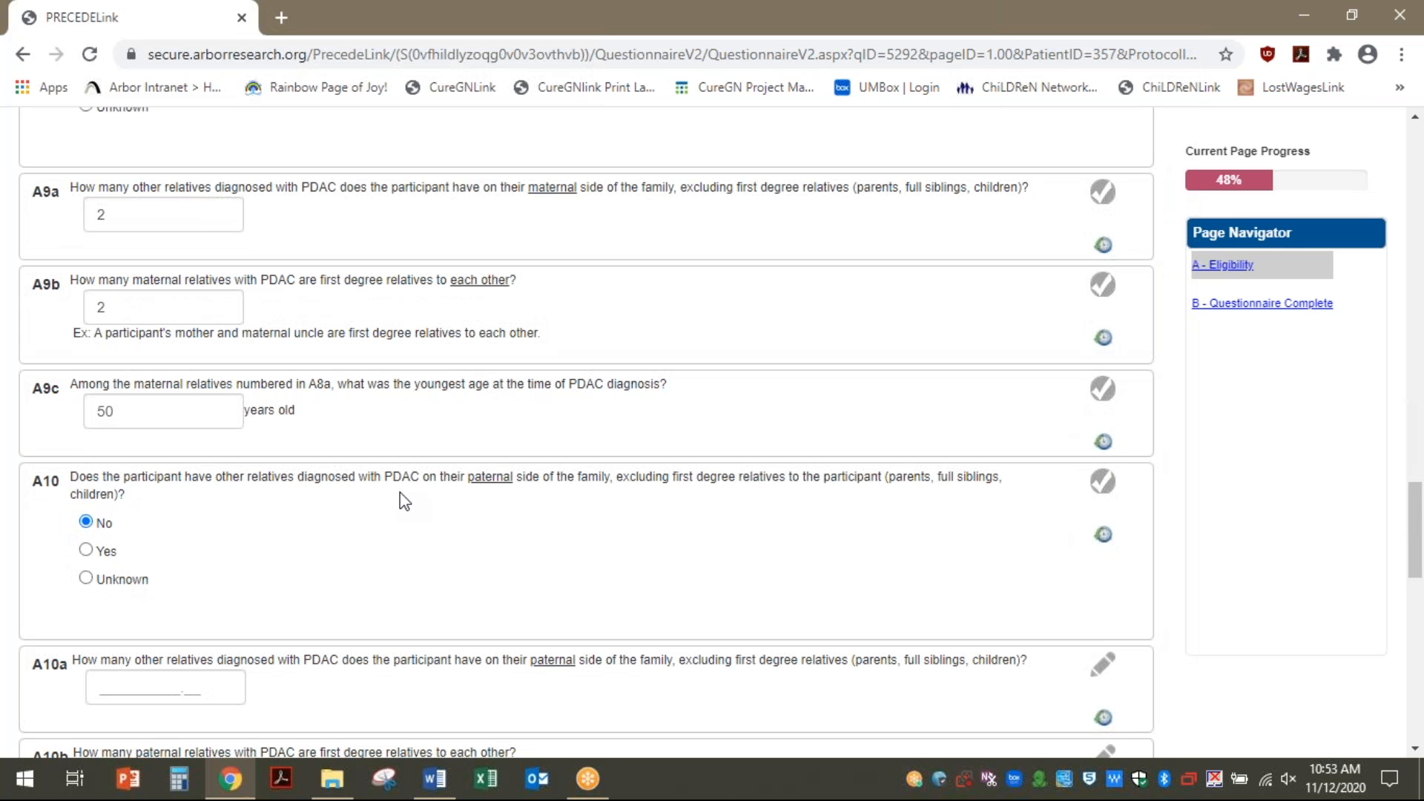
scroll(405, 502, down, 7)
scroll(404, 500, up, 7)
scroll(404, 499, up, 7)
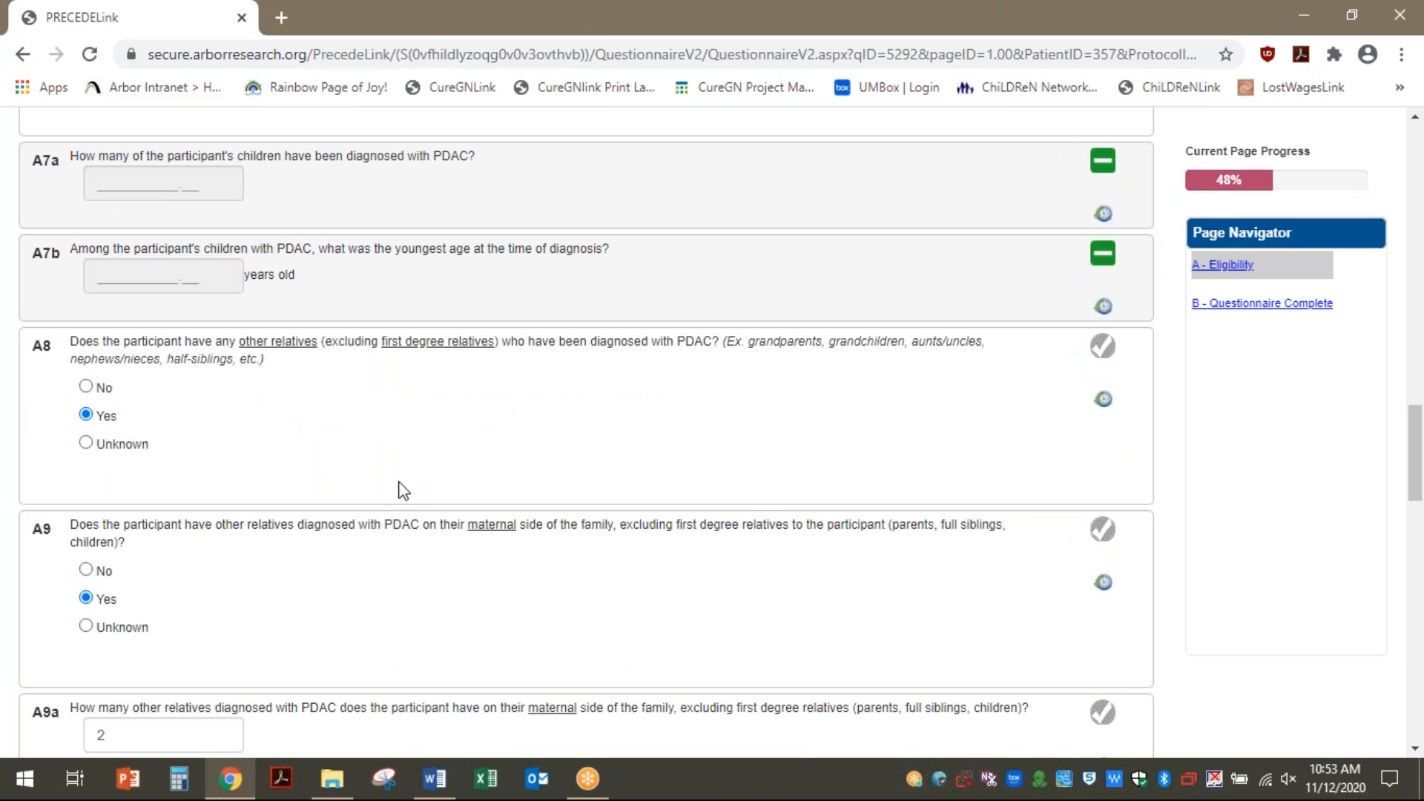
scroll(403, 491, down, 7)
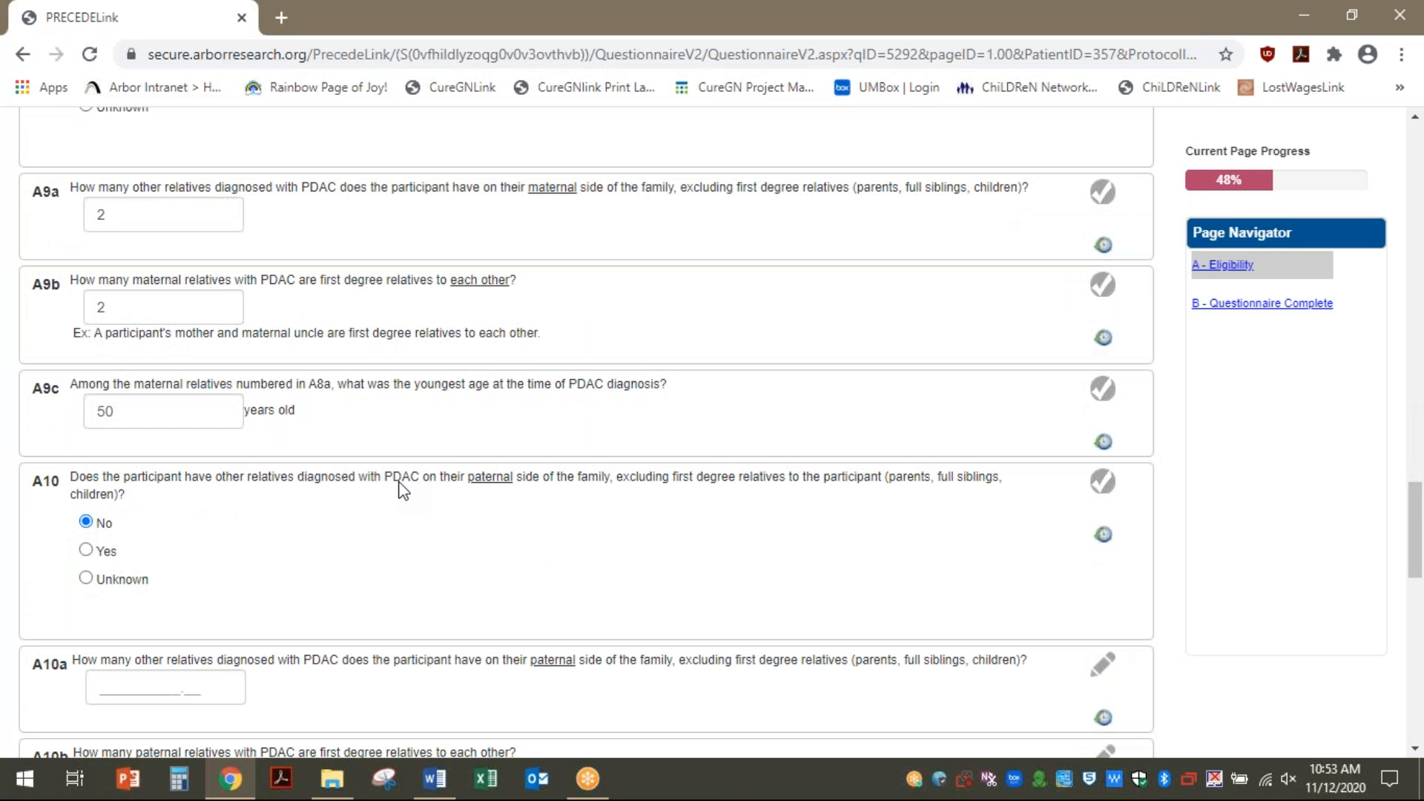
scroll(404, 491, down, 7)
scroll(404, 491, up, 7)
scroll(404, 490, down, 7)
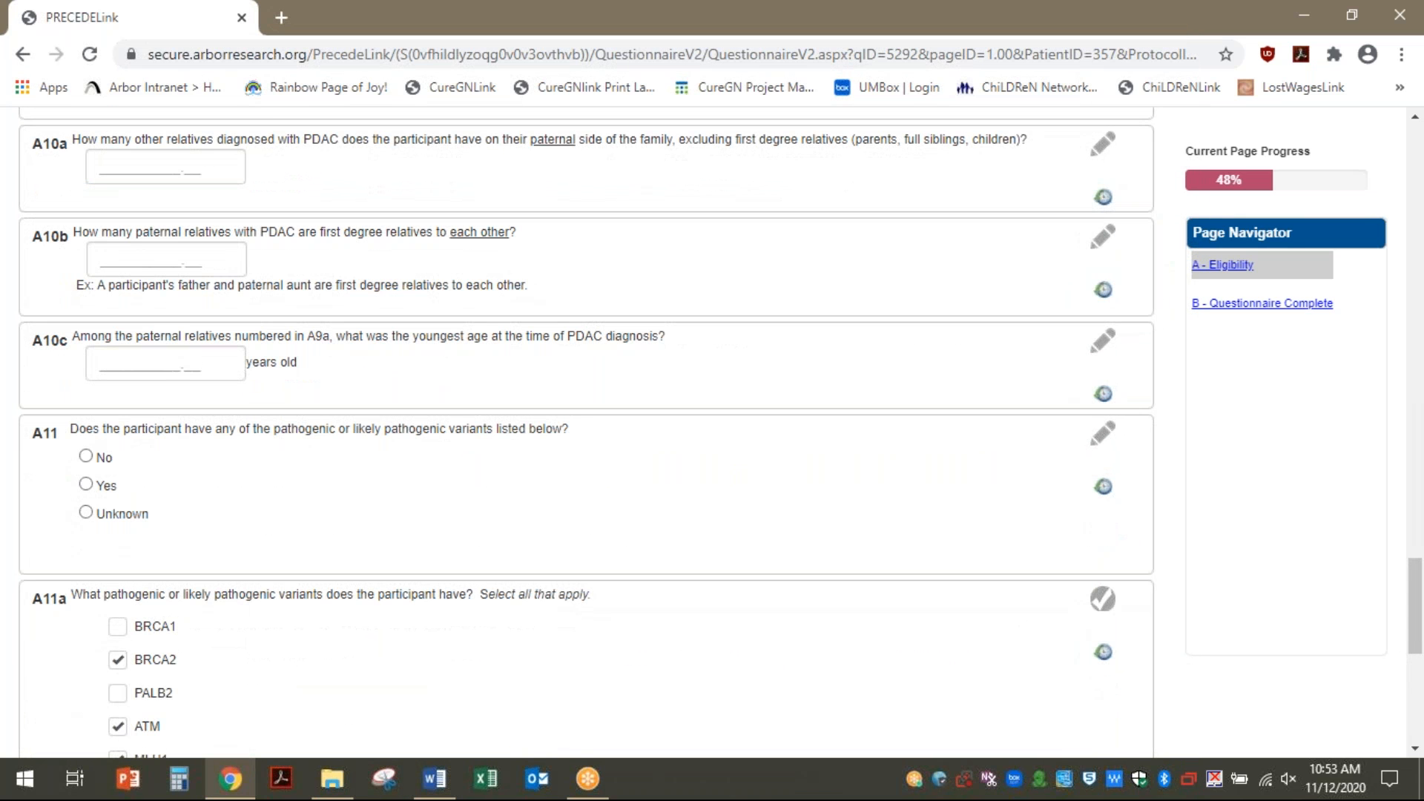
click(87, 456)
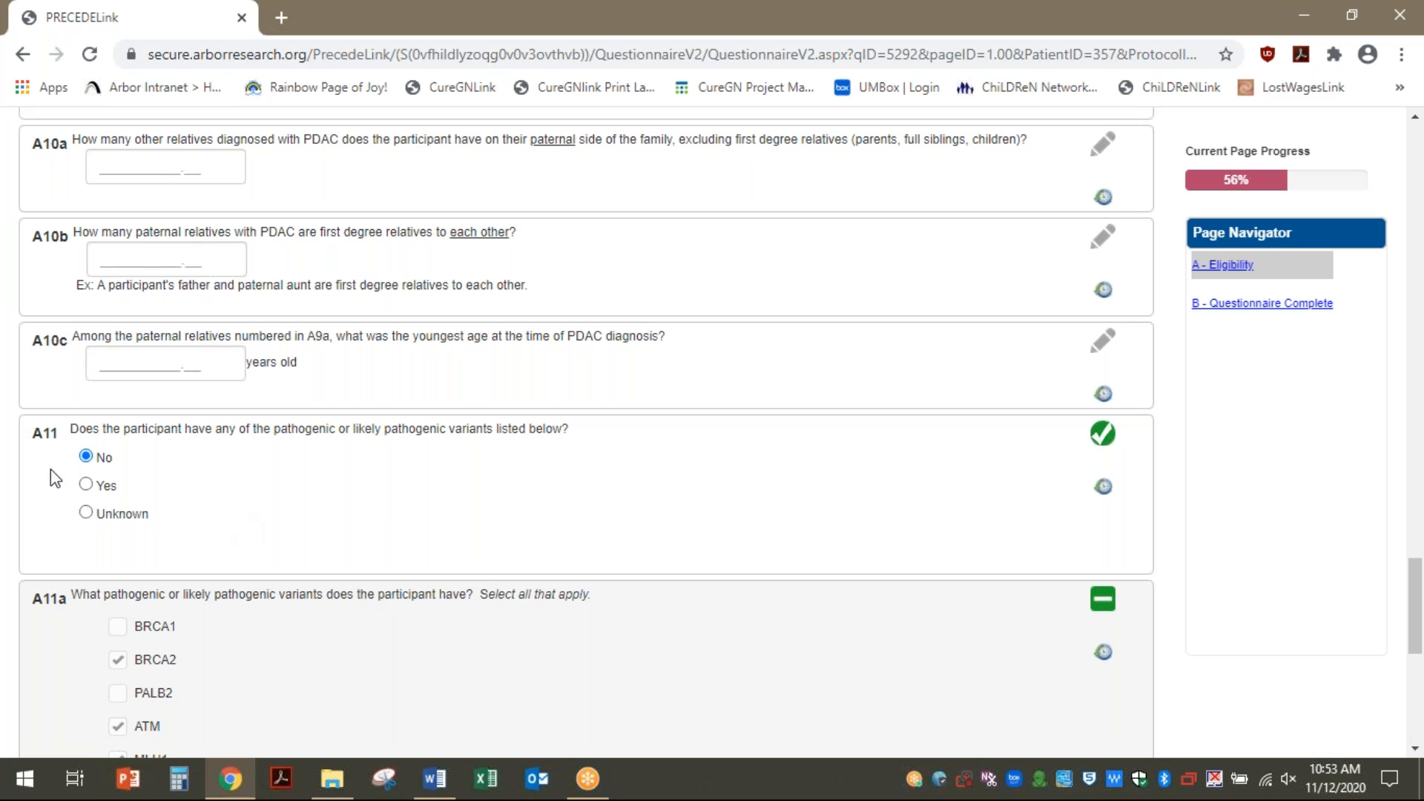
click(86, 484)
Save the Eligibility page and continue to the Questionnaire complete page
scroll(399, 481, up, 6)
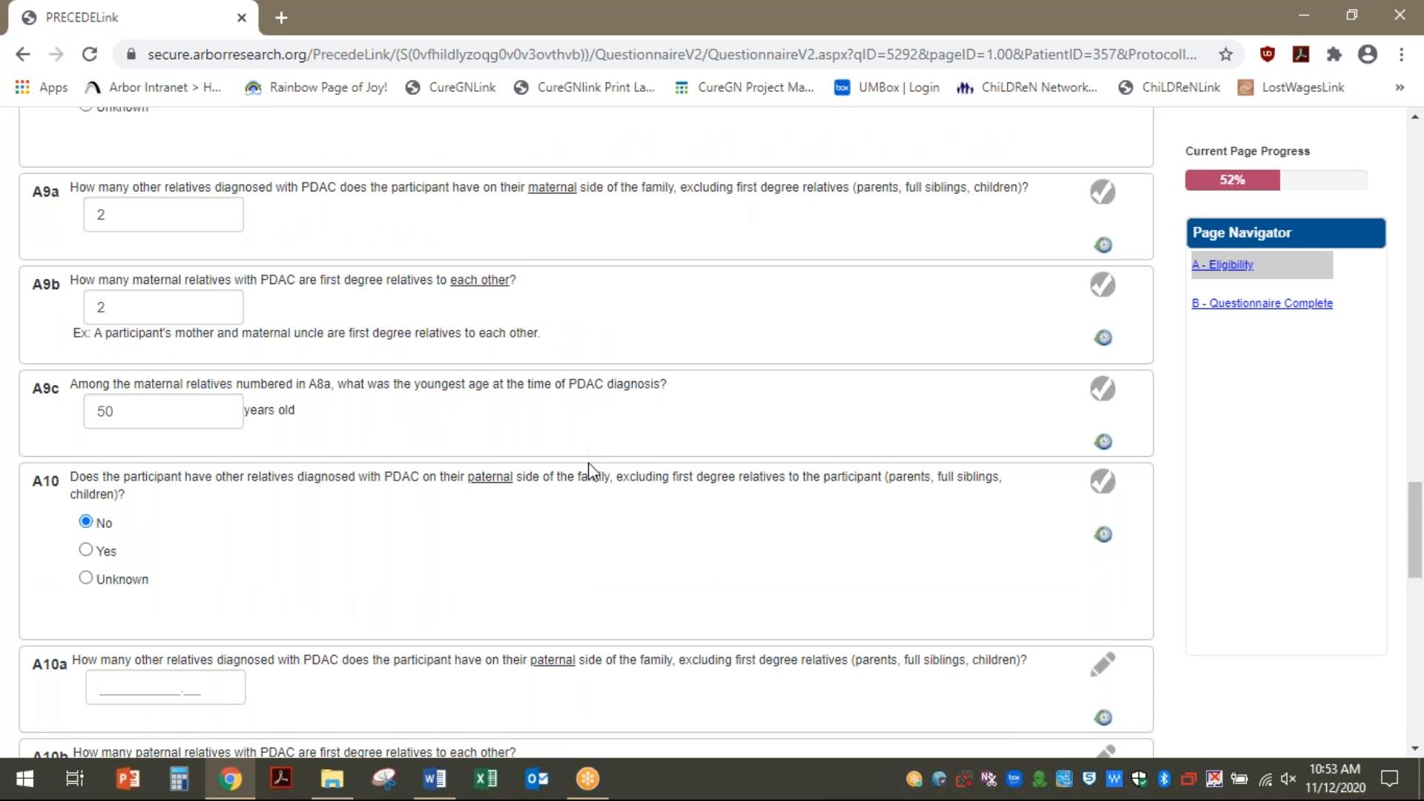
scroll(182, 684, down, 15)
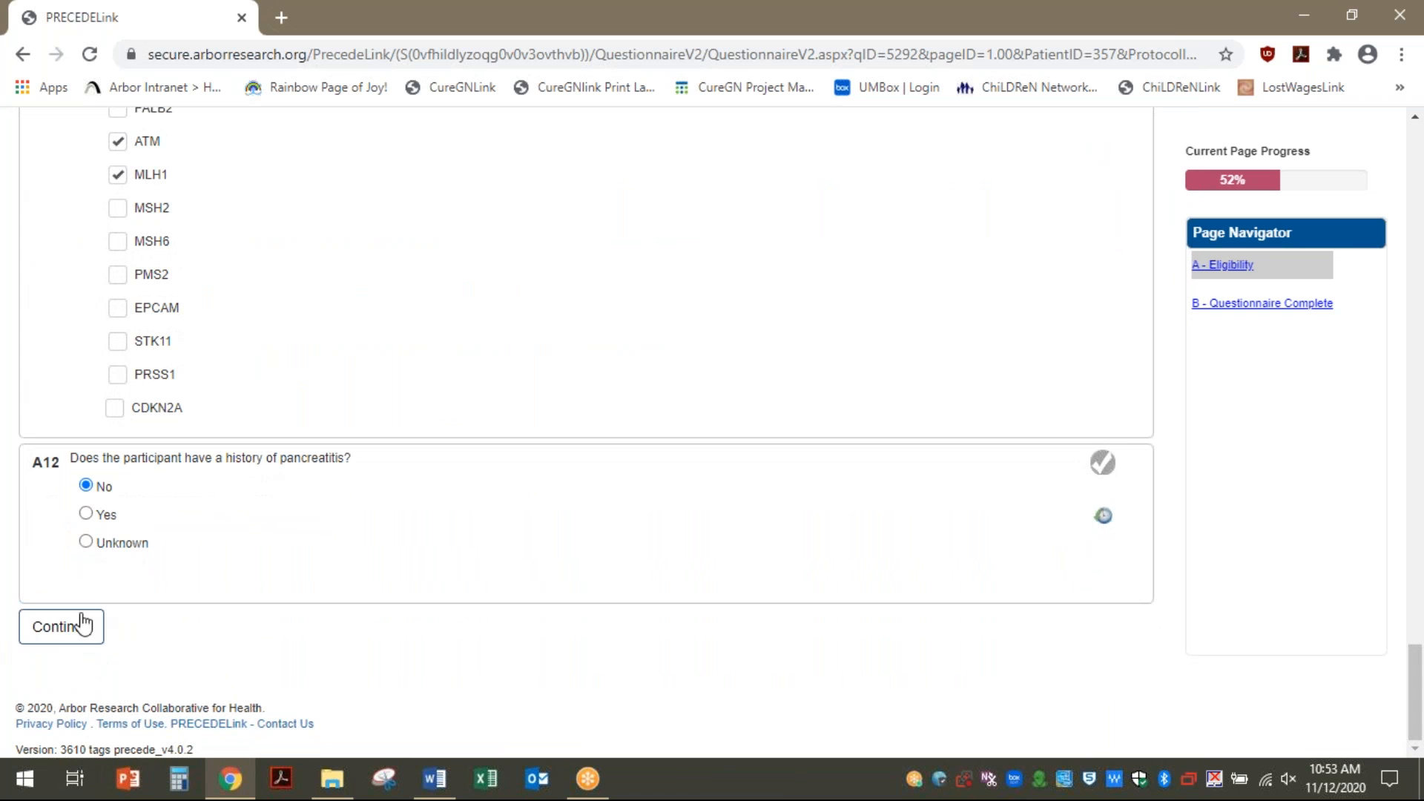
click(80, 620)
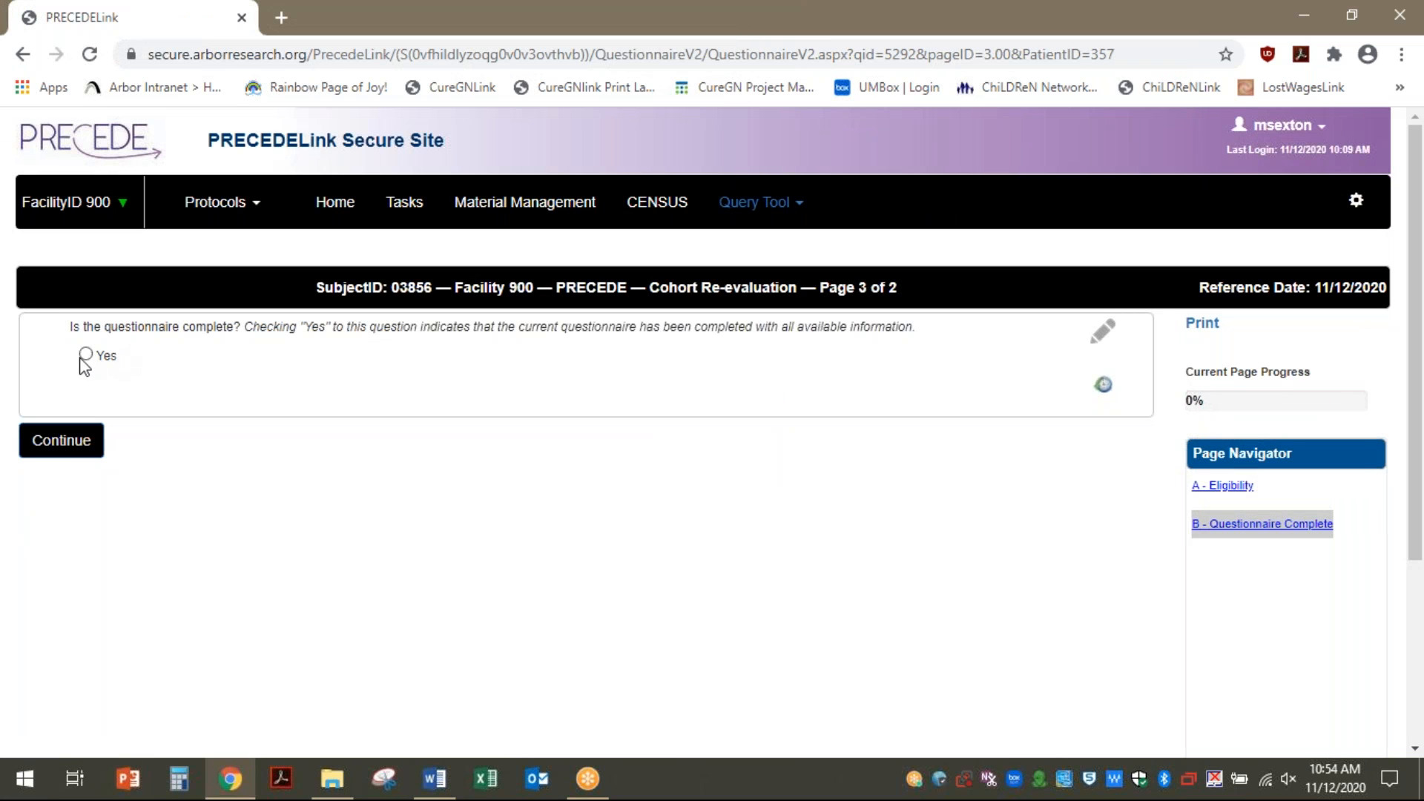
Mark the questionnaire complete with Yes, then begin adding another ad hoc event
click(59, 451)
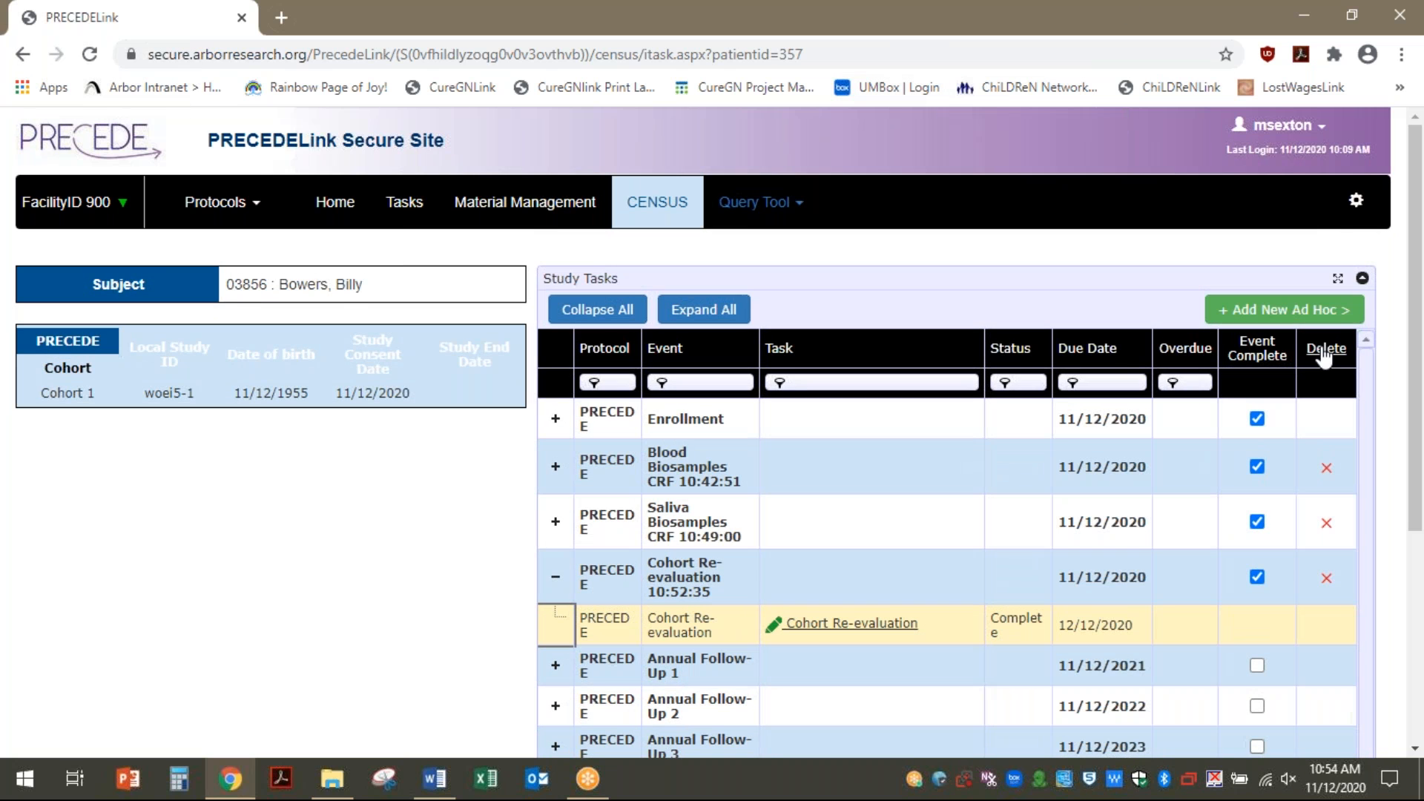
click(1295, 315)
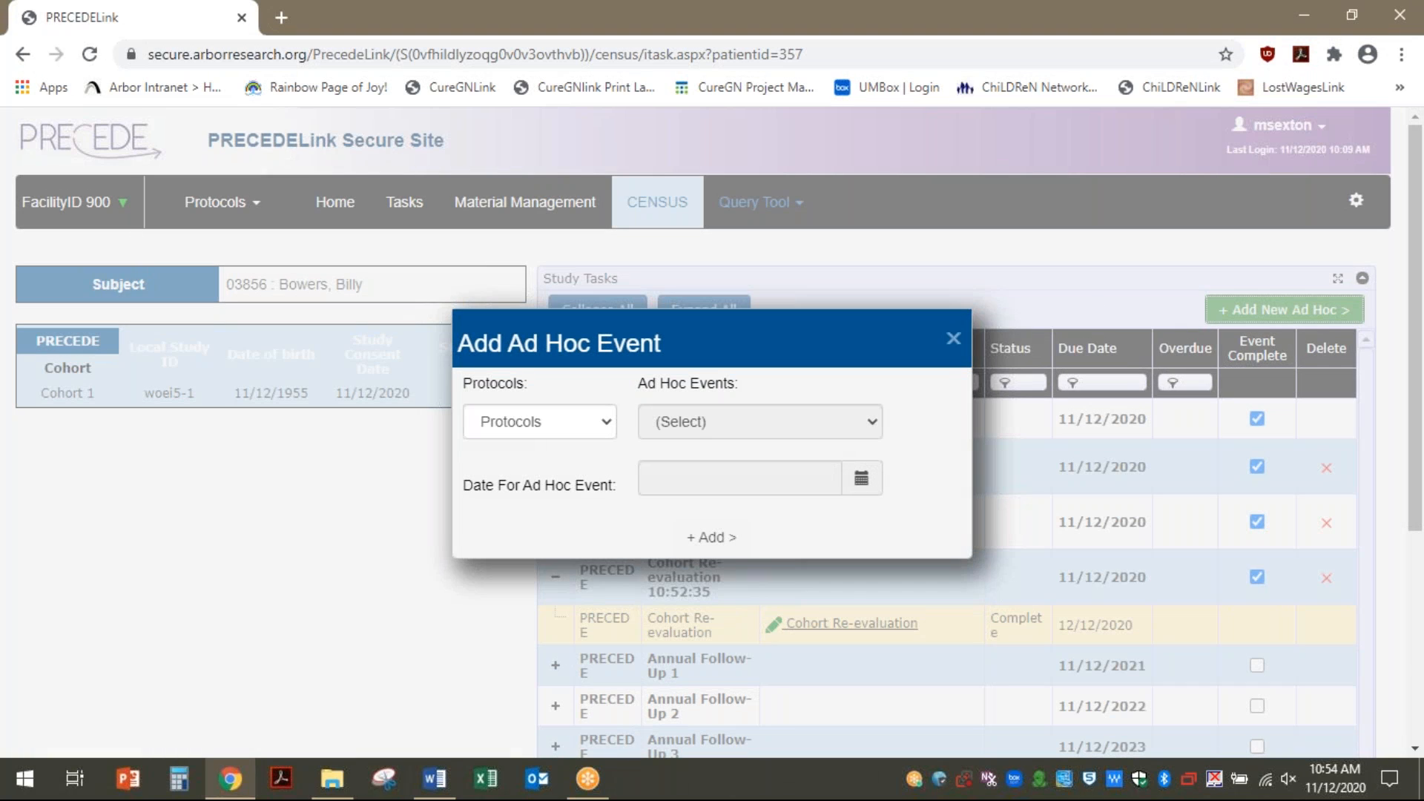
Choose PRECEDE, leave the event unselected, close the ad hoc form, and switch to the Word document
click(603, 430)
click(595, 468)
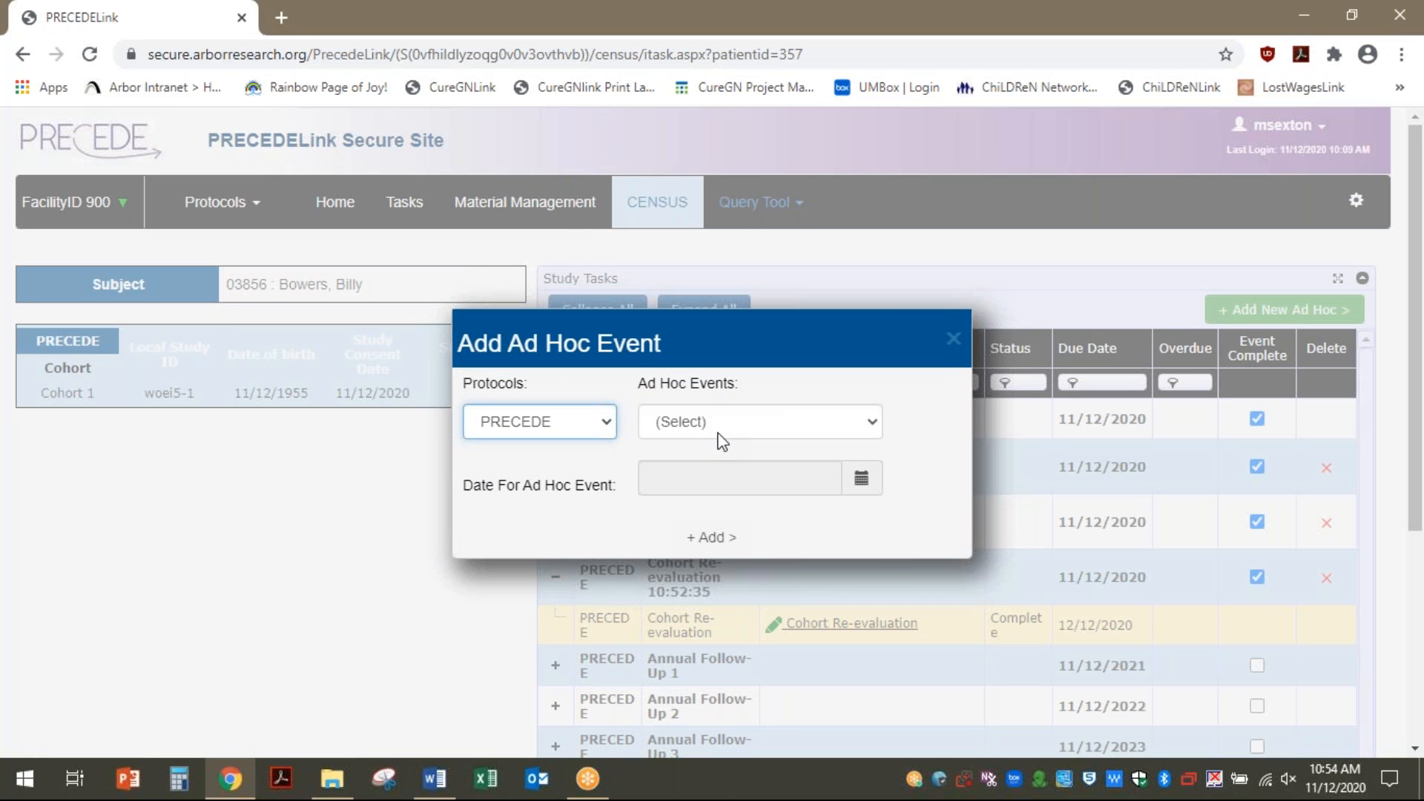
click(718, 430)
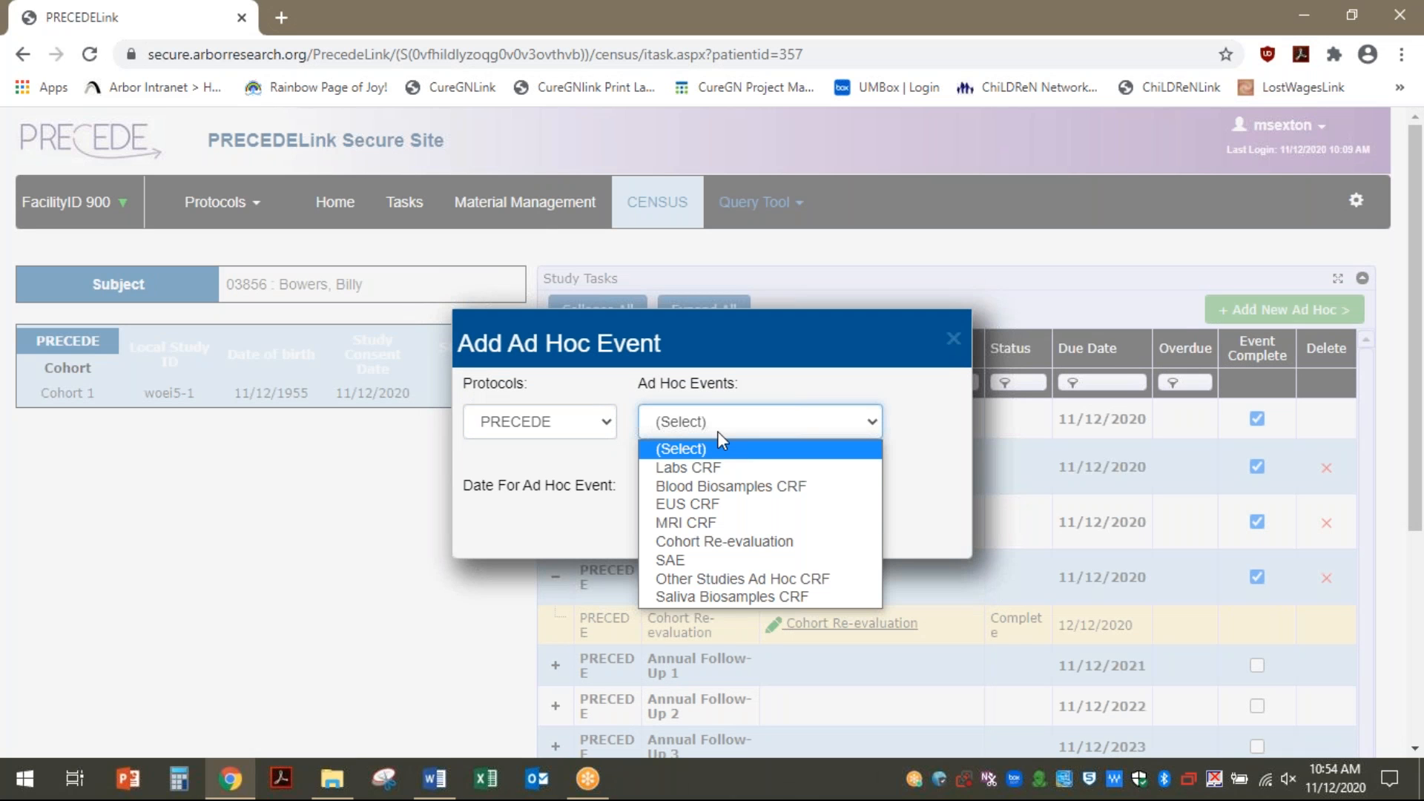
click(517, 576)
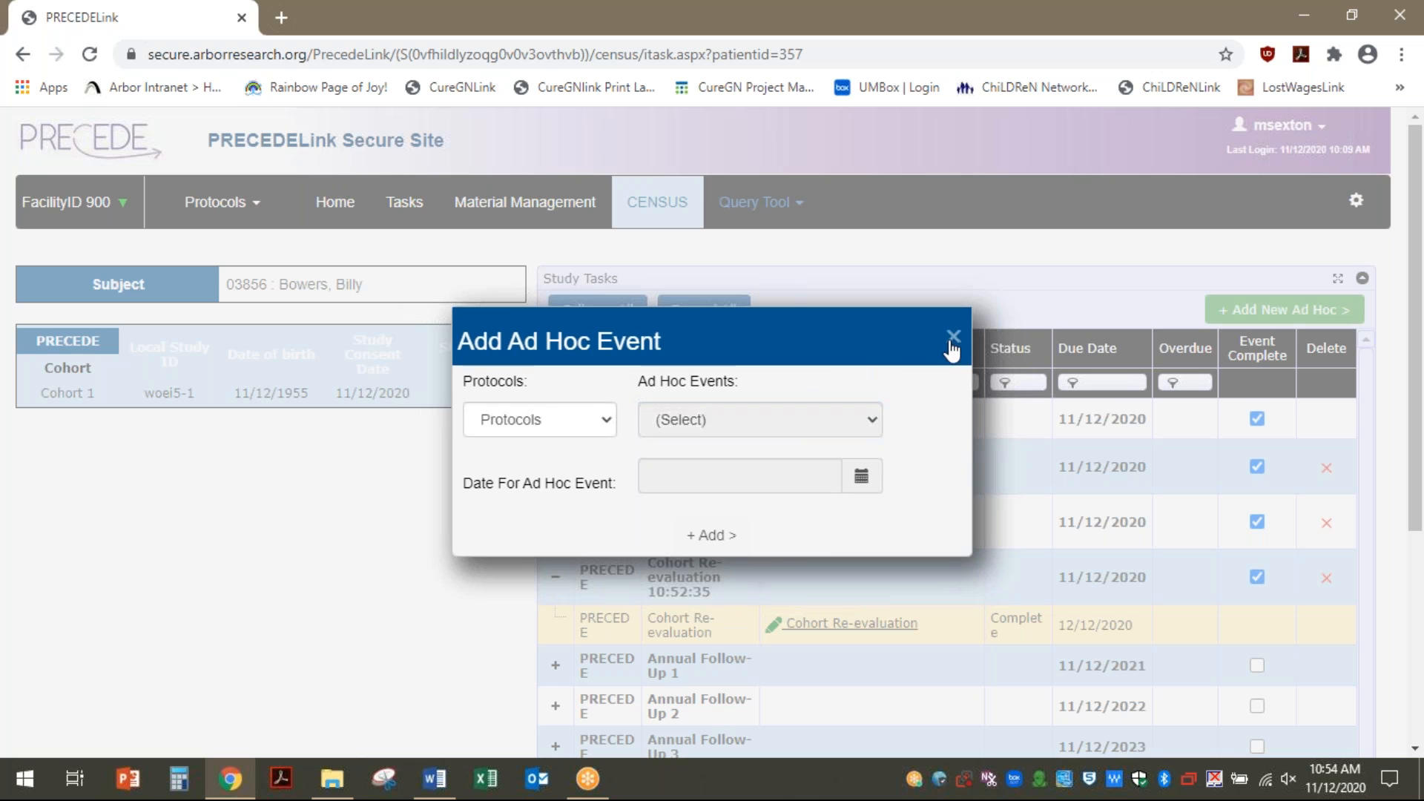
click(953, 339)
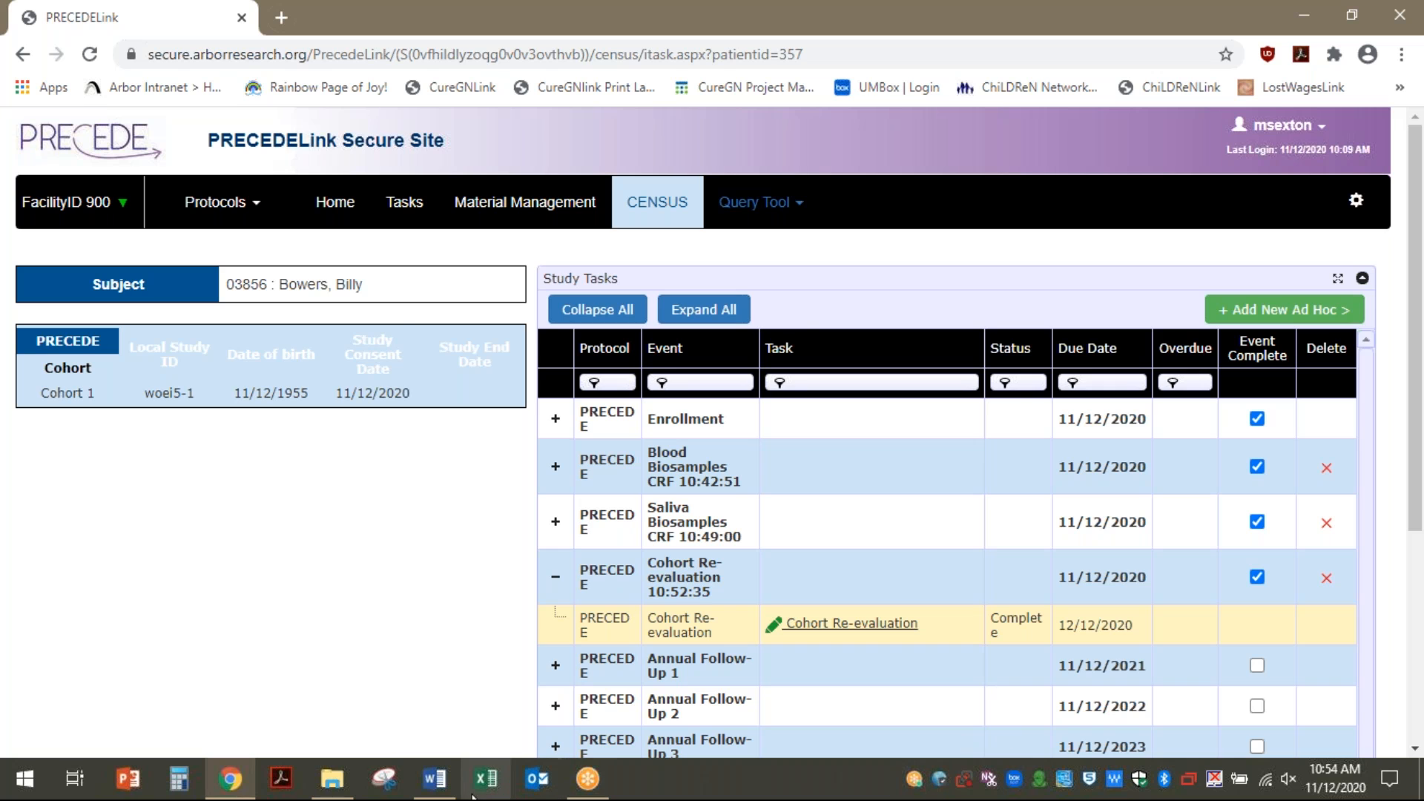
click(434, 779)
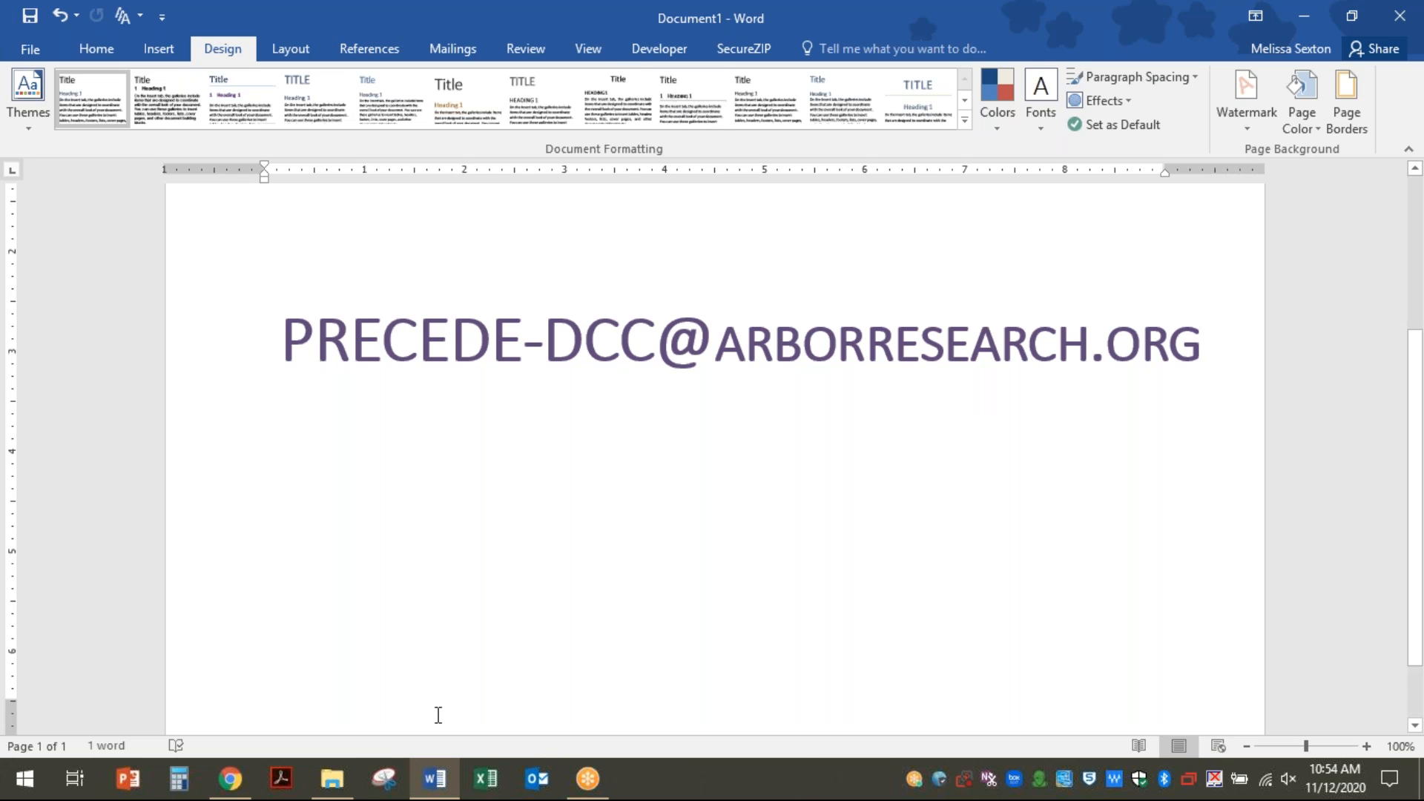
click(435, 779)
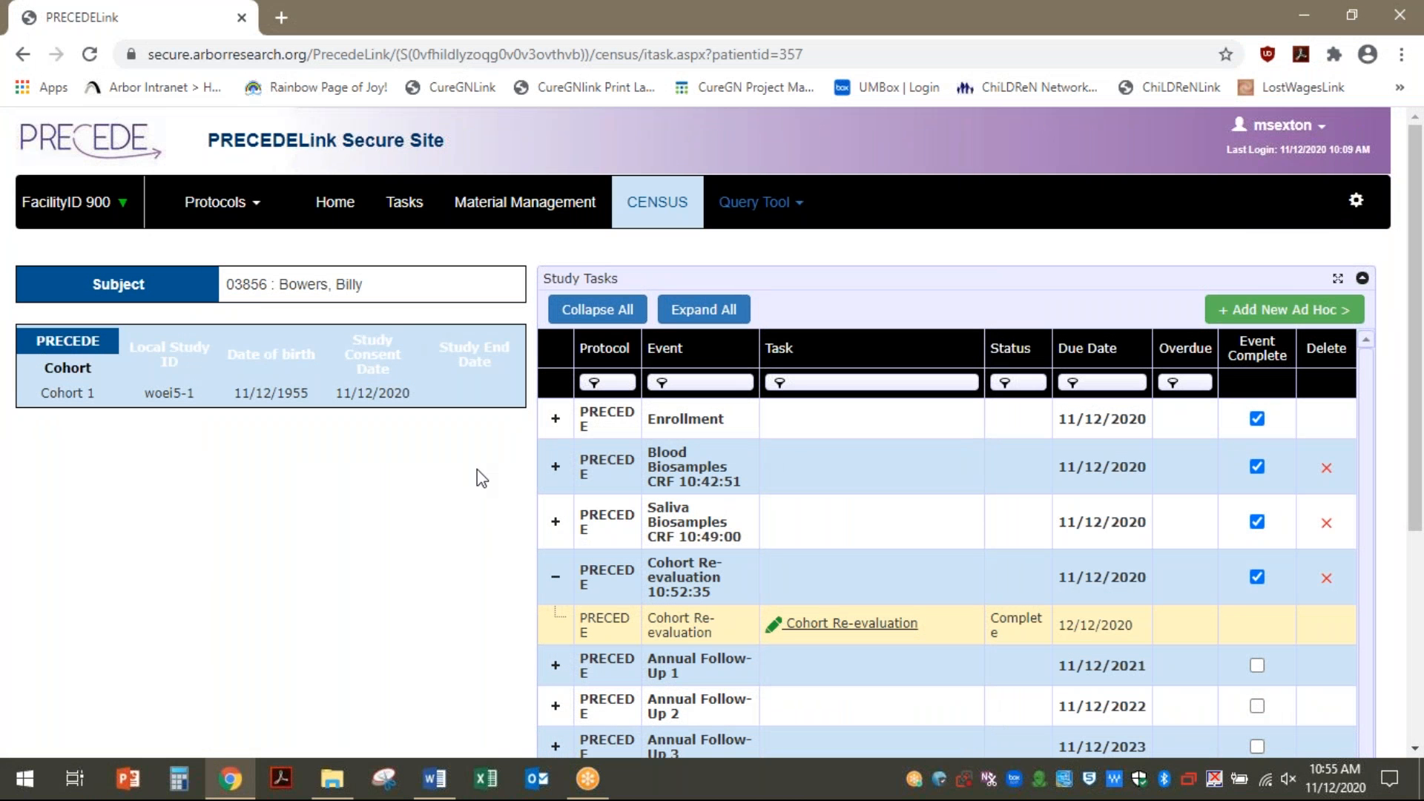